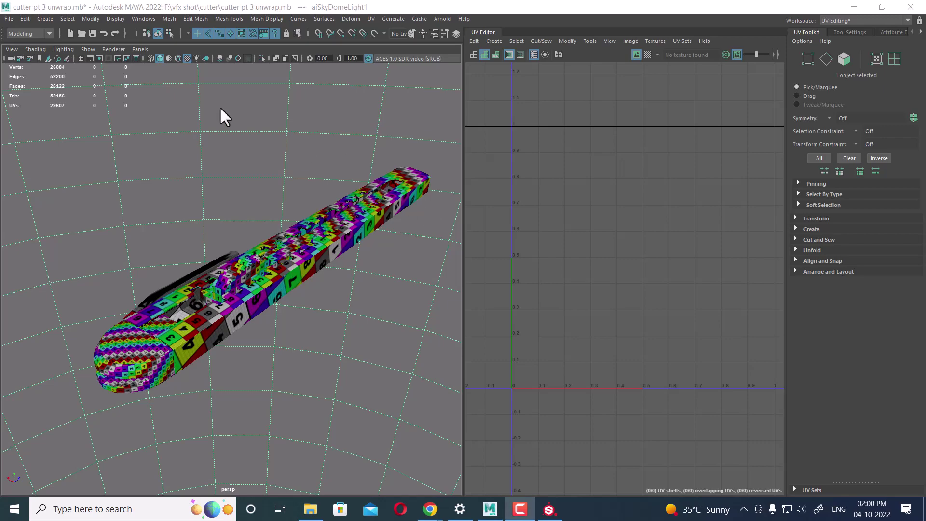
# - Select the cutter body mesh pCube3 and orbit around it to inspect its shape
pyautogui.click(240, 321)
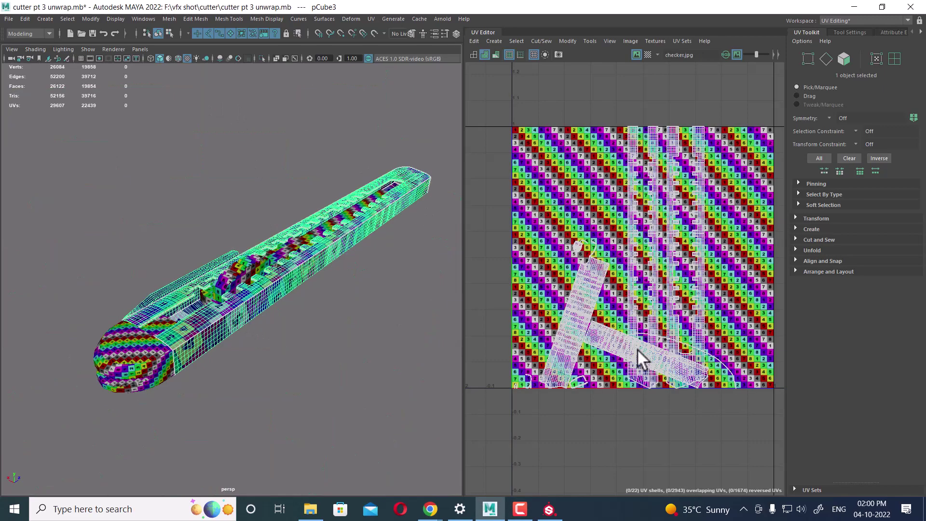
pyautogui.scroll(1, 626, 287)
pyautogui.keyDown('alt'); pyautogui.moveTo(626, 287); pyautogui.dragTo(619, 251, button='middle'); pyautogui.keyUp('alt')
pyautogui.keyDown('alt'); pyautogui.moveTo(241, 297); pyautogui.dragTo(265, 300); pyautogui.keyUp('alt')
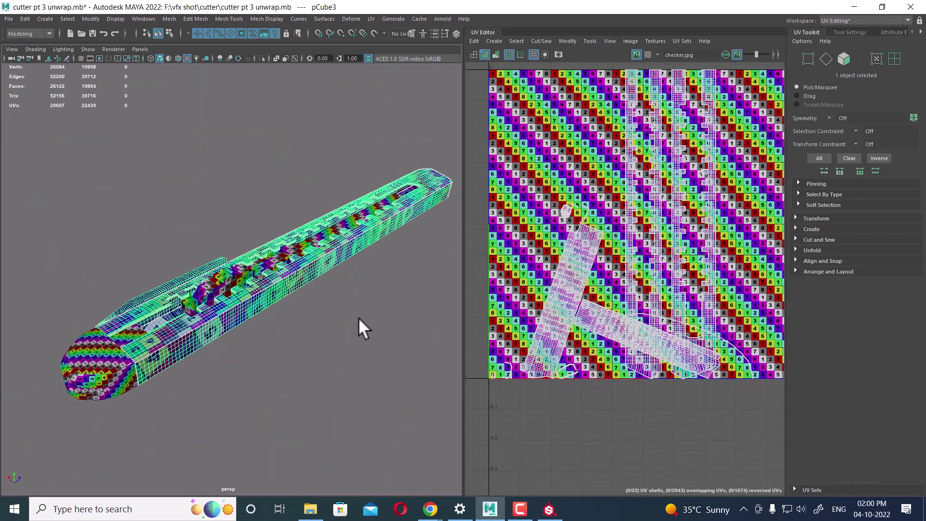
pyautogui.scroll(1, 641, 278)
pyautogui.keyDown('alt'); pyautogui.moveTo(169, 303); pyautogui.dragTo(276, 303); pyautogui.keyUp('alt')
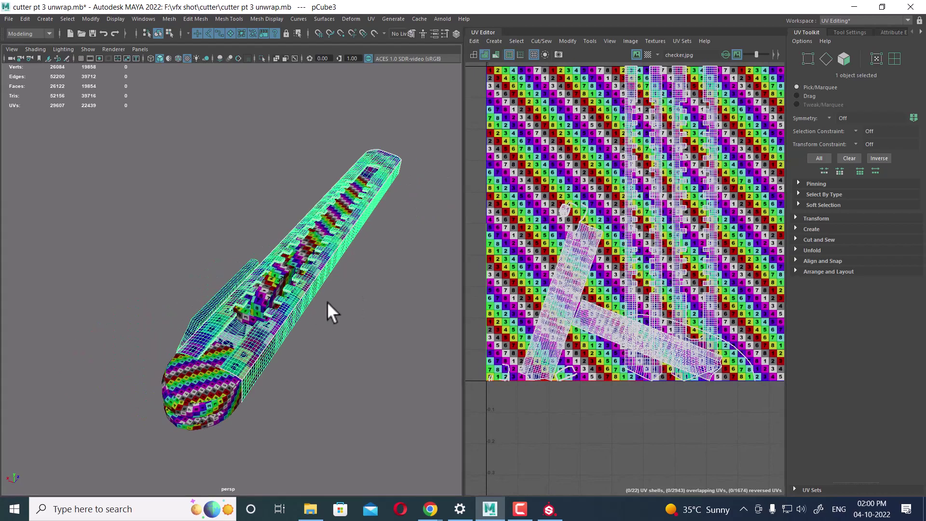
# - Isolate the cutter body with Alt+H and inspect it from several angles
pyautogui.hotkey('alt', 'h')
pyautogui.keyDown('alt'); pyautogui.moveTo(437, 299); pyautogui.dragTo(293, 318); pyautogui.keyUp('alt')
pyautogui.scroll(-2, 637, 224)
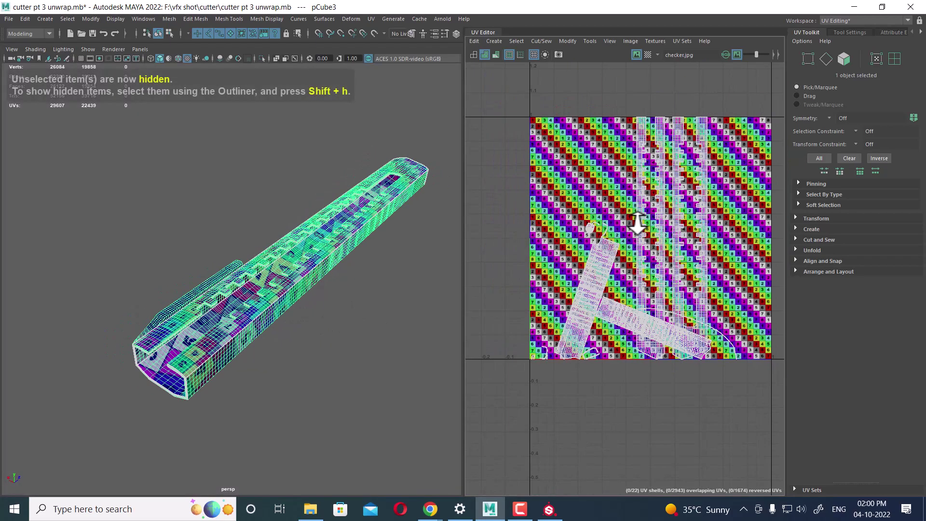
pyautogui.scroll(2, 622, 258)
pyautogui.scroll(2, 643, 325)
pyautogui.scroll(2, 651, 325)
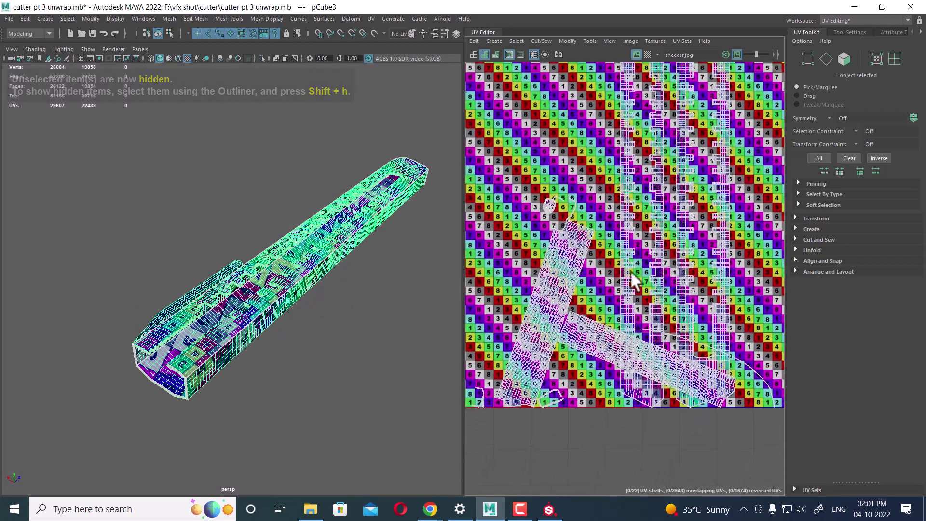
pyautogui.moveTo(299, 313)
pyautogui.keyDown('alt'); pyautogui.mouseDown()
pyautogui.moveTo(376, 275)
pyautogui.moveTo(318, 301)
pyautogui.mouseUp(); pyautogui.keyUp('alt')
pyautogui.keyDown('alt'); pyautogui.moveTo(639, 308); pyautogui.dragTo(595, 386, button='middle'); pyautogui.keyUp('alt')
# - Hide the UV checker texture and select the whole right-hand long strip UV shell
pyautogui.click(636, 54)
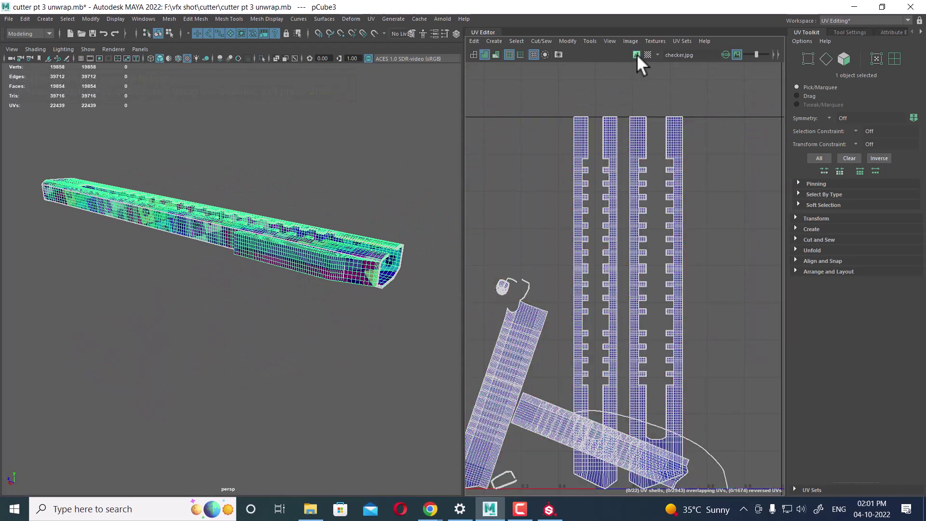
pyautogui.keyDown('alt'); pyautogui.moveTo(620, 231); pyautogui.dragTo(645, 242, button='middle'); pyautogui.keyUp('alt')
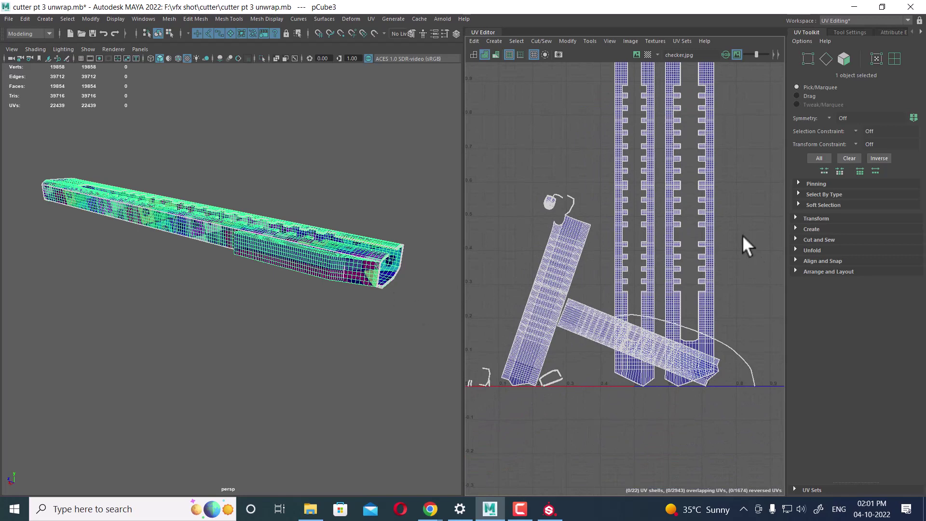
pyautogui.scroll(-3, 627, 260)
pyautogui.moveTo(652, 197); pyautogui.dragTo(672, 190, button='right')
pyautogui.click(667, 192)
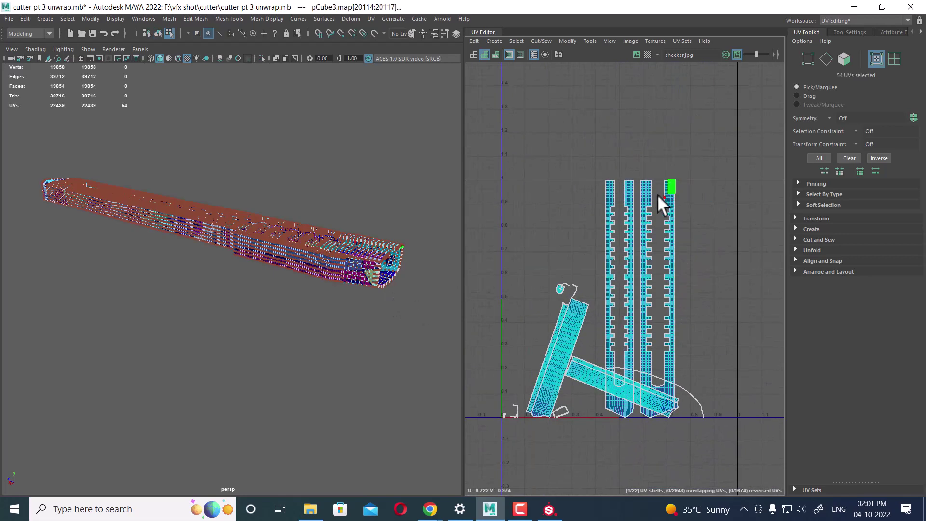
pyautogui.doubleClick(656, 194)
pyautogui.keyDown('alt'); pyautogui.moveTo(268, 241); pyautogui.dragTo(265, 260); pyautogui.keyUp('alt')
pyautogui.keyDown('alt'); pyautogui.moveTo(662, 216); pyautogui.dragTo(635, 217, button='middle'); pyautogui.keyUp('alt')
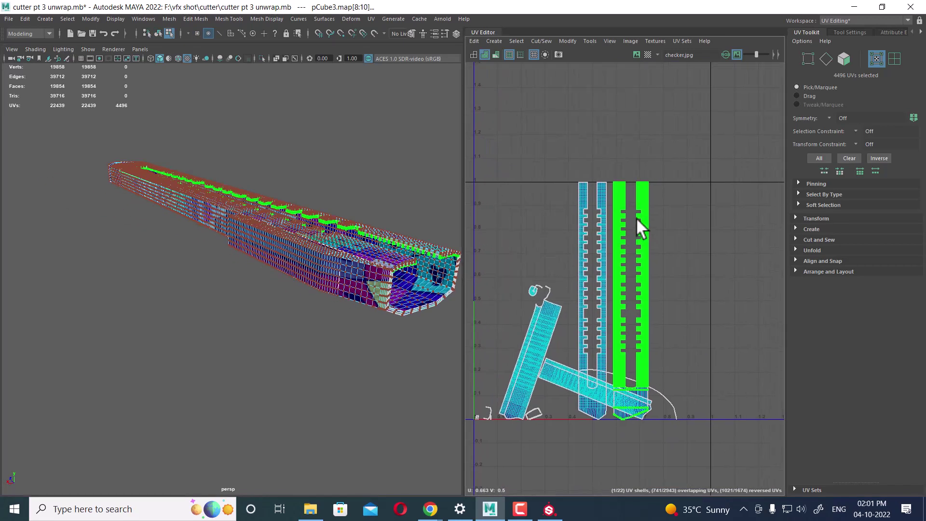
pyautogui.scroll(1, 646, 226)
# - Slide the selected strip shell right along U, then clear the selection
pyautogui.press('w')
pyautogui.scroll(1, 651, 250)
pyautogui.scroll(1, 670, 265)
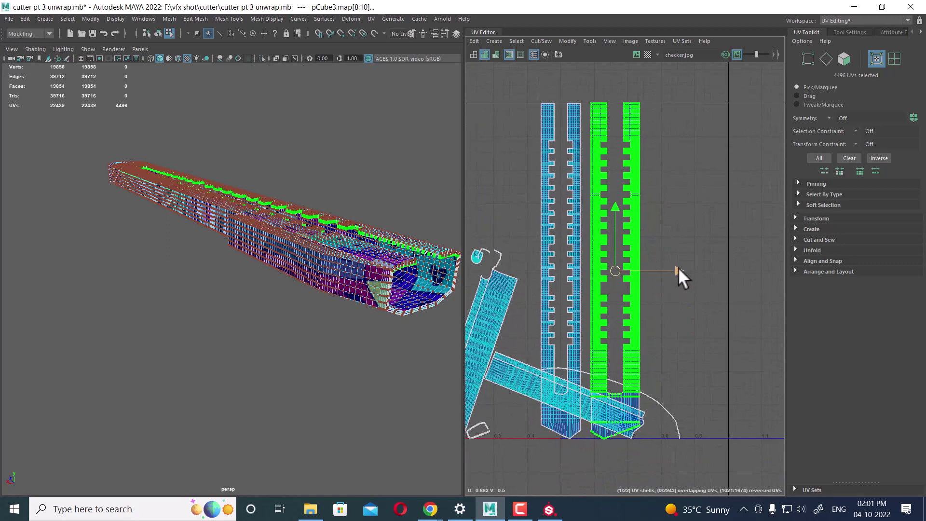
pyautogui.click(678, 269)
pyautogui.moveTo(730, 265); pyautogui.dragTo(826, 266, button='middle')
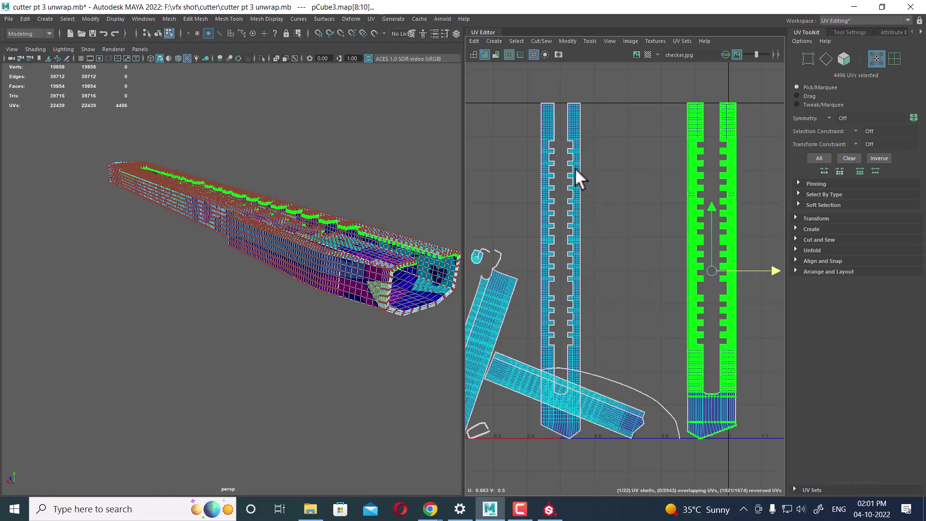
pyautogui.click(585, 125)
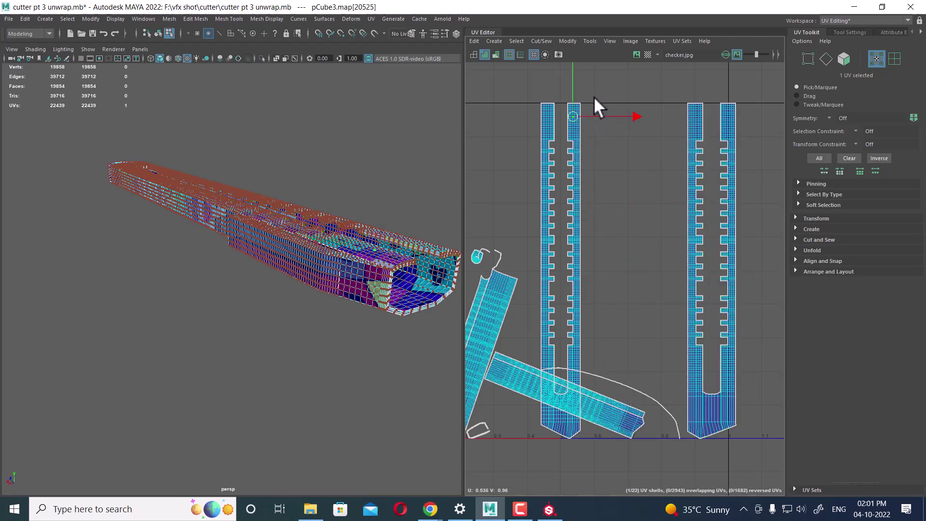
# - In UV Shell mode, slide the left long strip shell right along U past the other strip
pyautogui.click(891, 58)
pyautogui.click(569, 128)
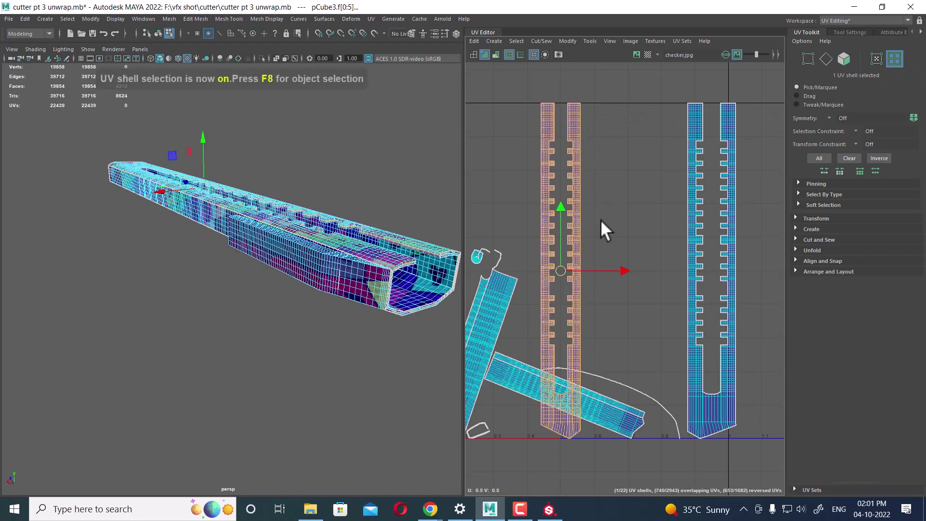
pyautogui.scroll(-3, 622, 295)
pyautogui.scroll(-1, 645, 279)
pyautogui.click(653, 282)
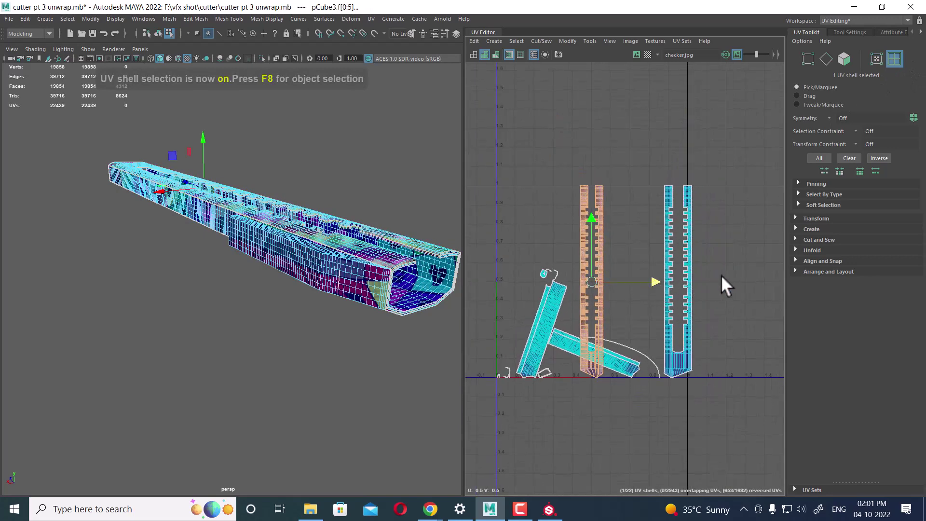
pyautogui.moveTo(732, 275); pyautogui.dragTo(732, 275, button='middle')
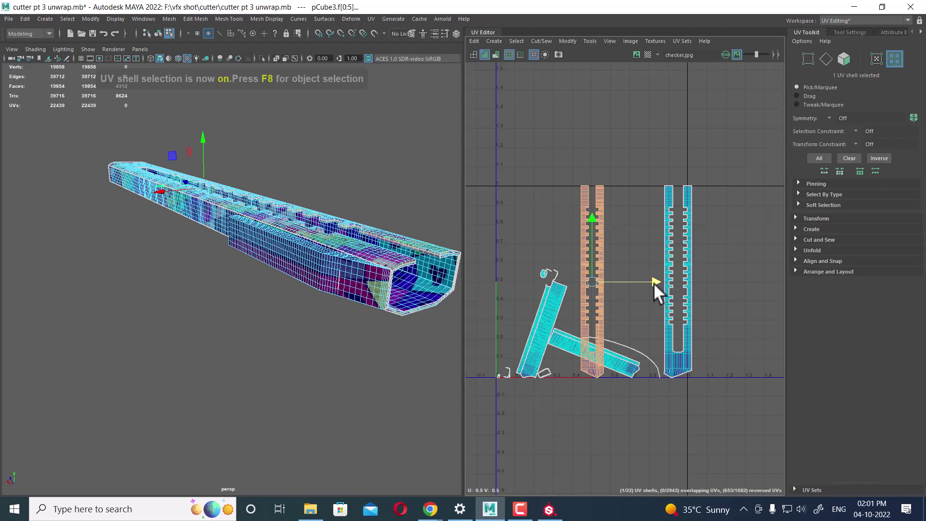
pyautogui.moveTo(652, 282); pyautogui.dragTo(652, 282, button='middle')
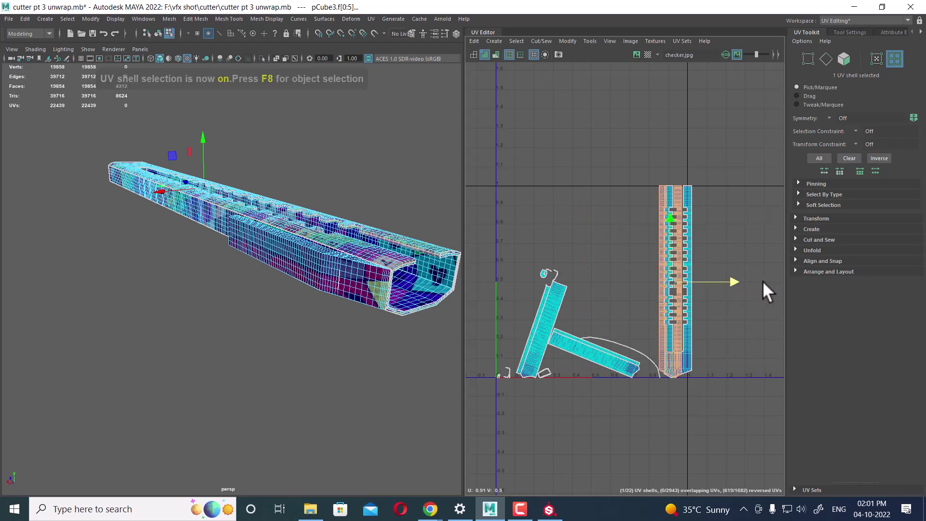
pyautogui.moveTo(751, 280); pyautogui.dragTo(774, 281, button='middle')
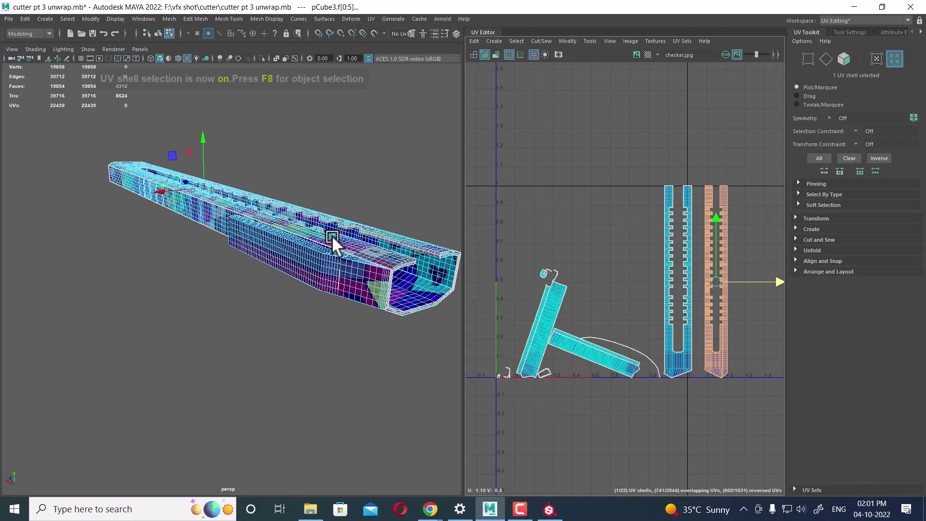
pyautogui.press('Right')
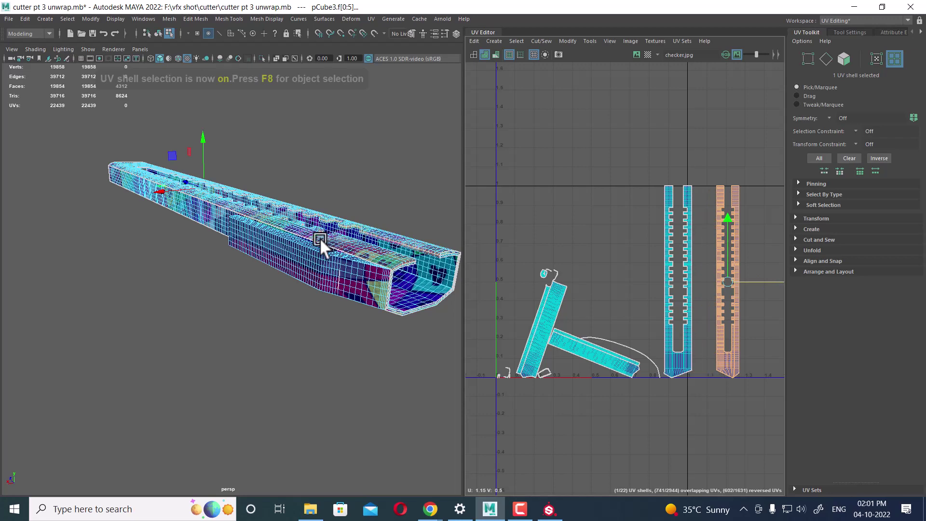
pyautogui.moveTo(320, 238)
pyautogui.keyDown('alt'); pyautogui.mouseDown()
pyautogui.moveTo(302, 232)
pyautogui.moveTo(318, 223)
pyautogui.mouseUp(); pyautogui.keyUp('alt')
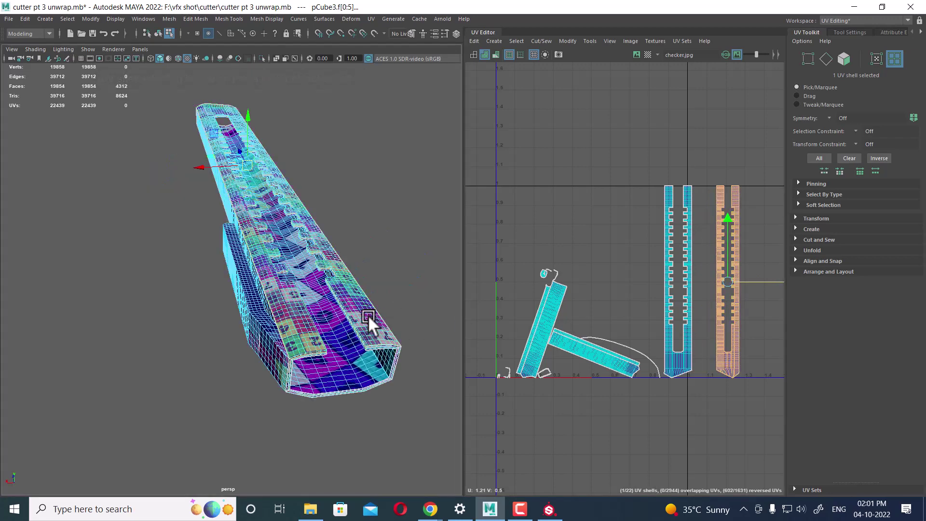
# - Select the tilted wide shell, check it in wireframe, and raise it along V
pyautogui.scroll(3, 358, 306)
pyautogui.click(549, 311)
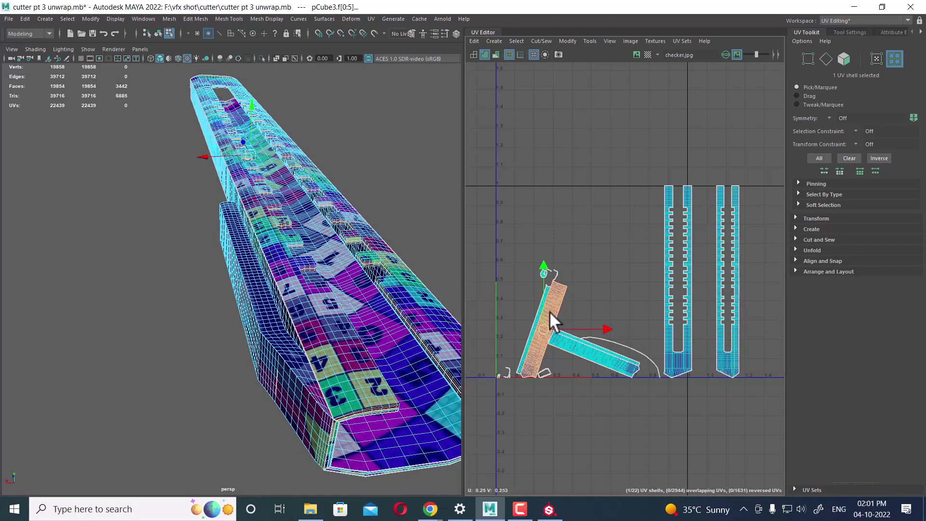
pyautogui.moveTo(361, 299)
pyautogui.keyDown('alt'); pyautogui.mouseDown()
pyautogui.moveTo(341, 277)
pyautogui.moveTo(358, 266)
pyautogui.moveTo(328, 275)
pyautogui.moveTo(348, 299)
pyautogui.moveTo(368, 227)
pyautogui.moveTo(363, 273)
pyautogui.moveTo(429, 316)
pyautogui.mouseUp(); pyautogui.keyUp('alt')
pyautogui.press('4')
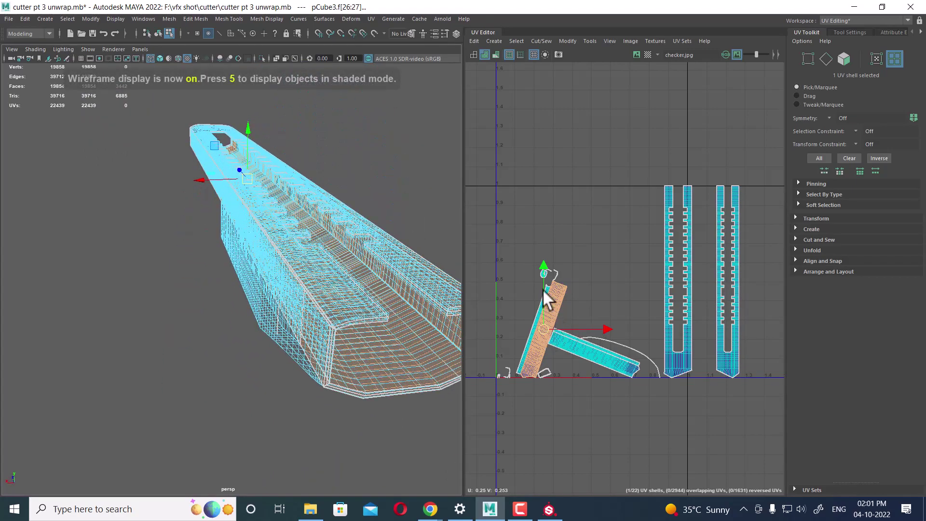
pyautogui.keyDown('alt'); pyautogui.moveTo(337, 294); pyautogui.dragTo(383, 351); pyautogui.keyUp('alt')
pyautogui.press('4')
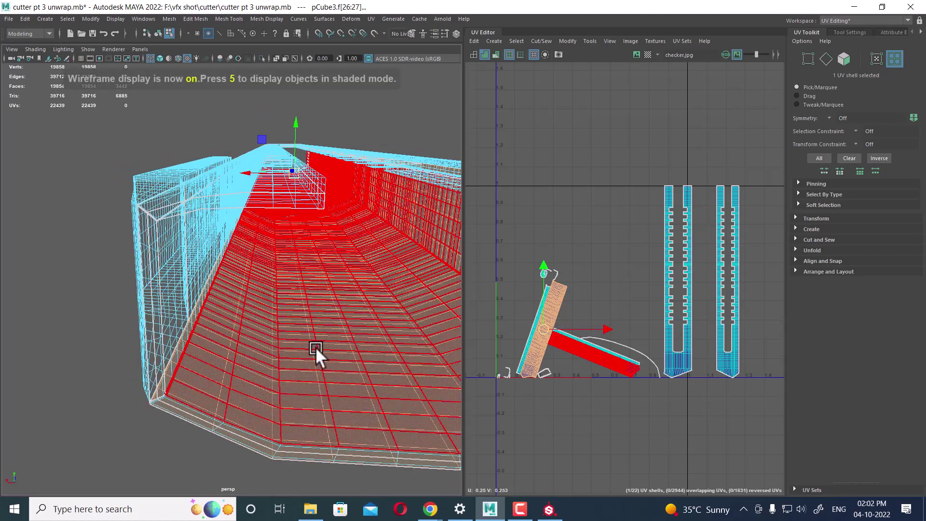
pyautogui.moveTo(318, 343)
pyautogui.keyDown('alt'); pyautogui.mouseDown()
pyautogui.moveTo(295, 312)
pyautogui.moveTo(280, 309)
pyautogui.moveTo(233, 325)
pyautogui.moveTo(300, 333)
pyautogui.mouseUp(); pyautogui.keyUp('alt')
pyautogui.press('5')
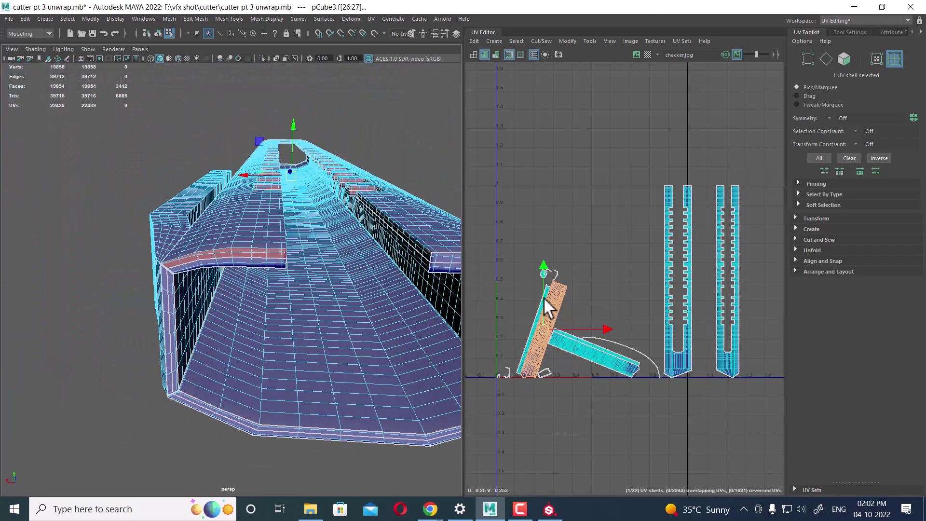
pyautogui.click(543, 265)
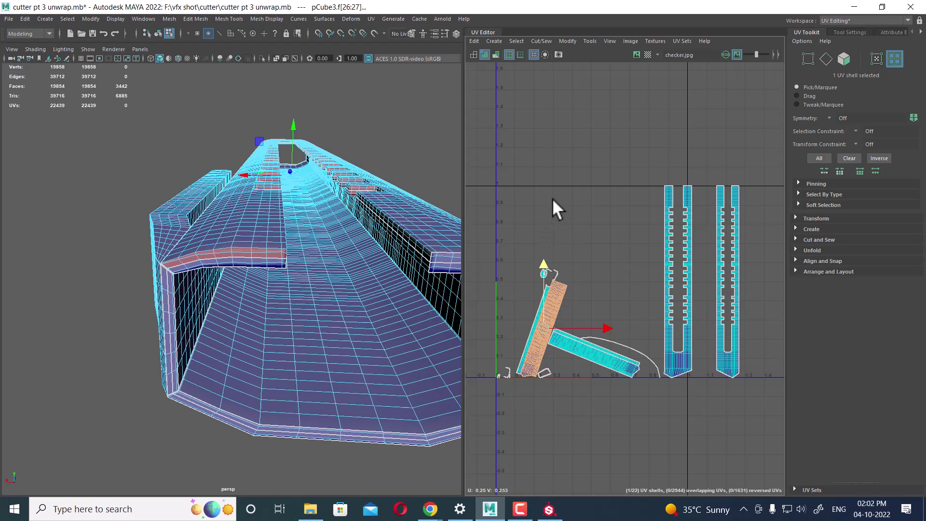
pyautogui.moveTo(551, 198); pyautogui.dragTo(552, 125, button='middle')
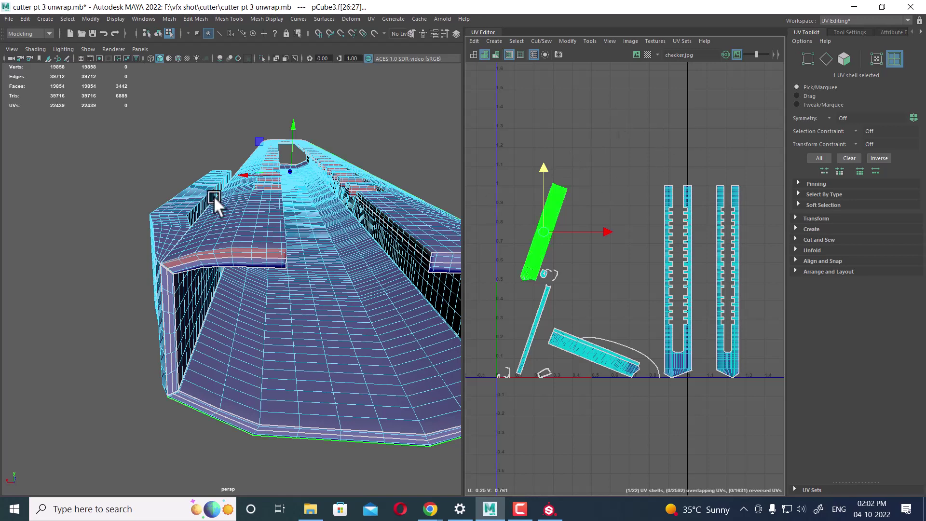
# - Switch to the Rotate tool and expand the Align and Snap and Unfold sections
pyautogui.press('e')
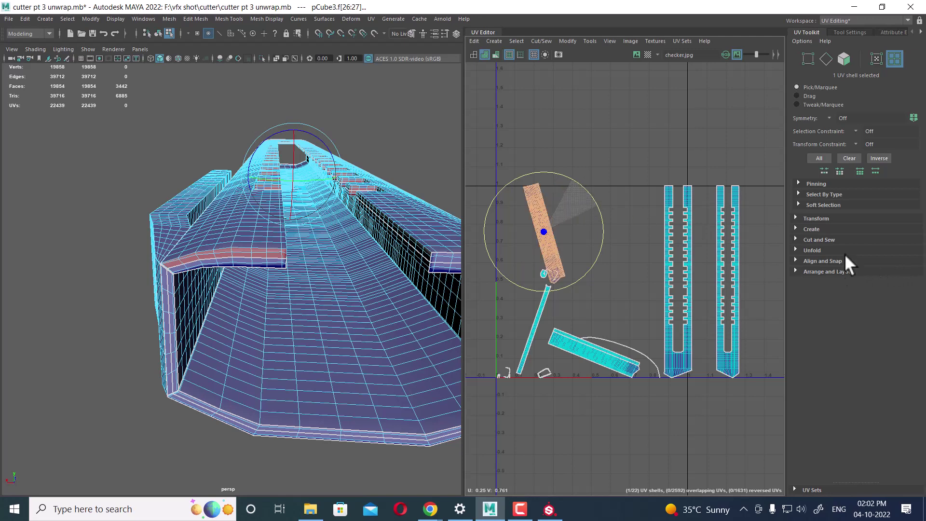
pyautogui.click(794, 258)
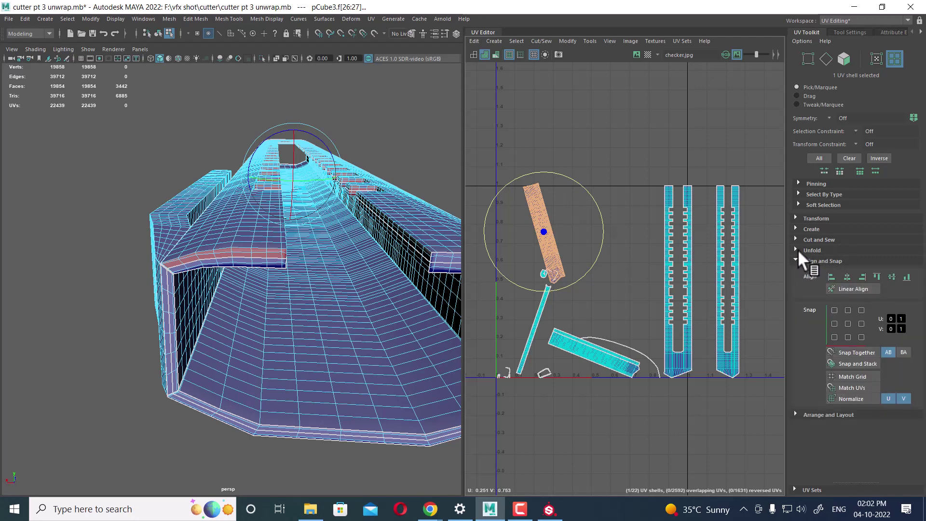
pyautogui.click(797, 250)
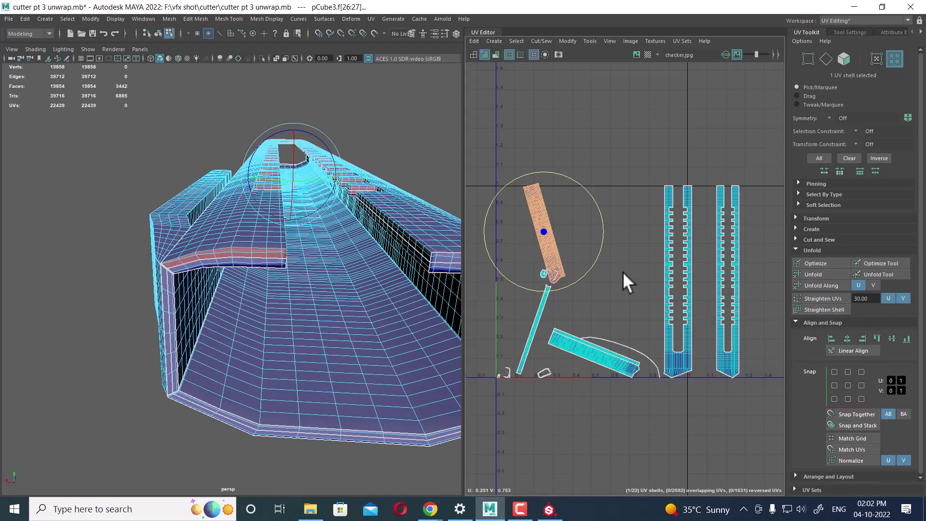
# - Convert a UV selection on the raised shell to the whole shell and straighten it upright
pyautogui.moveTo(556, 202); pyautogui.dragTo(606, 186, button='right')
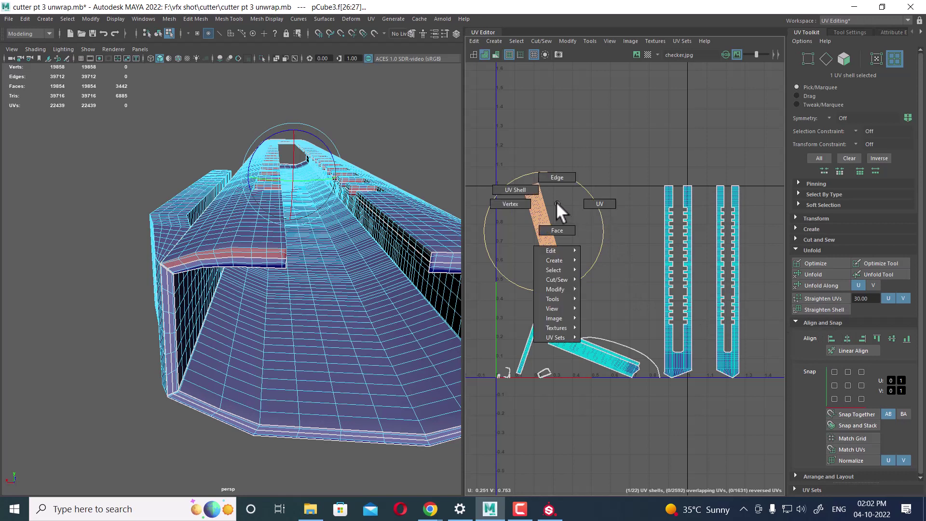
pyautogui.click(534, 192)
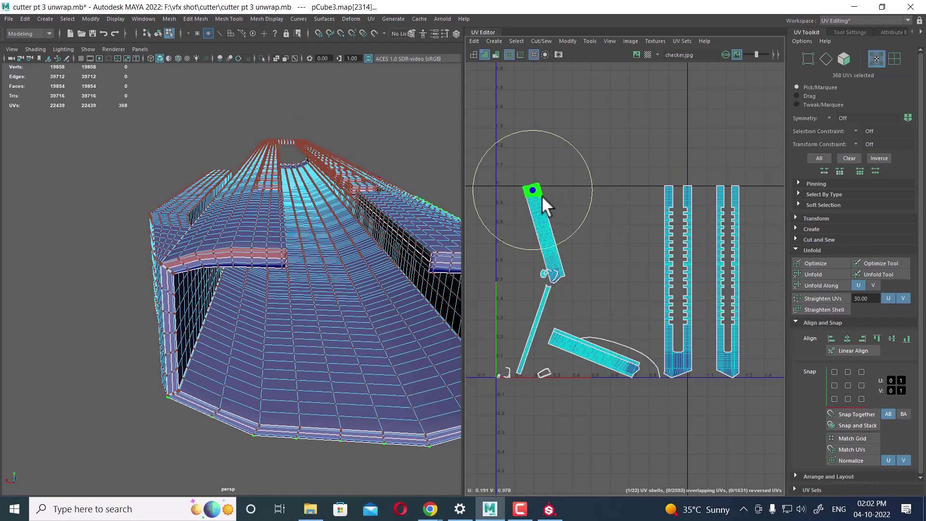
pyautogui.rightClick(542, 195)
pyautogui.moveTo(542, 194); pyautogui.dragTo(584, 209, button='right')
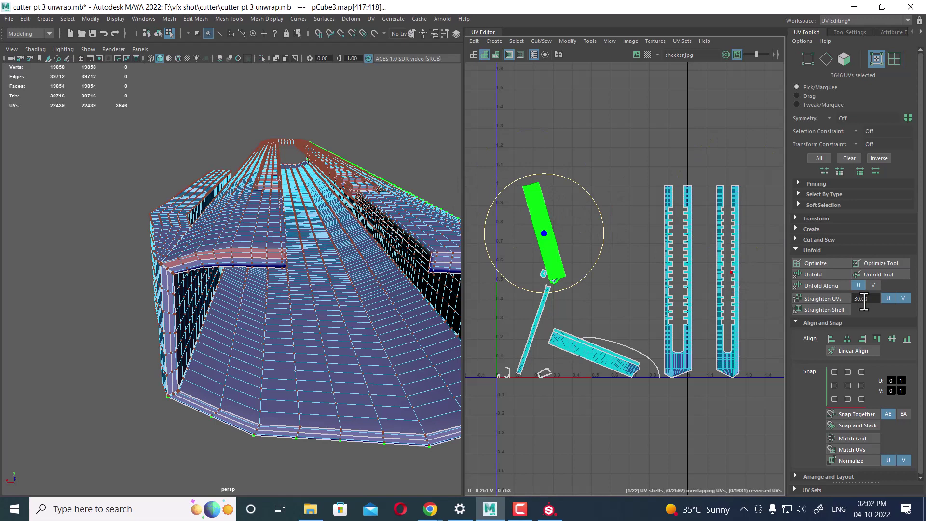
pyautogui.click(834, 310)
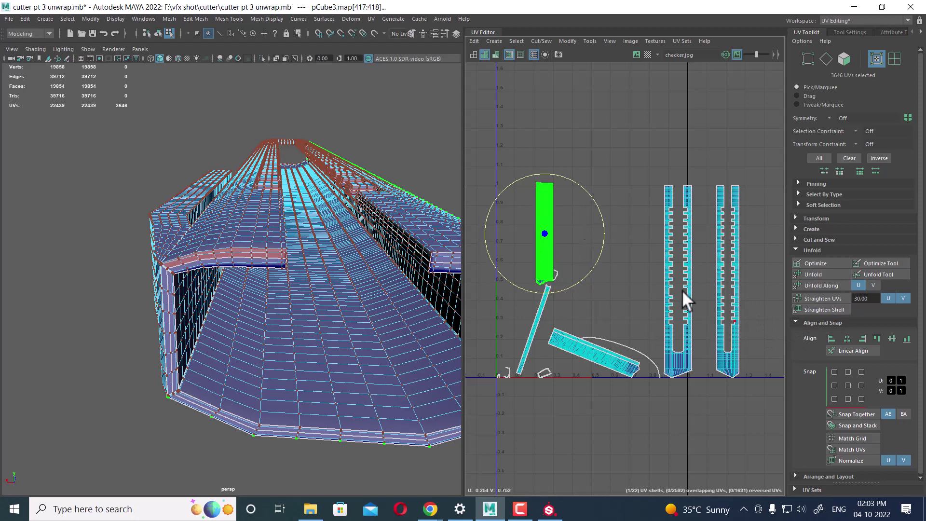
# - Move the straightened shell right along U and return to Object Mode
pyautogui.press('w')
pyautogui.scroll(3, 587, 241)
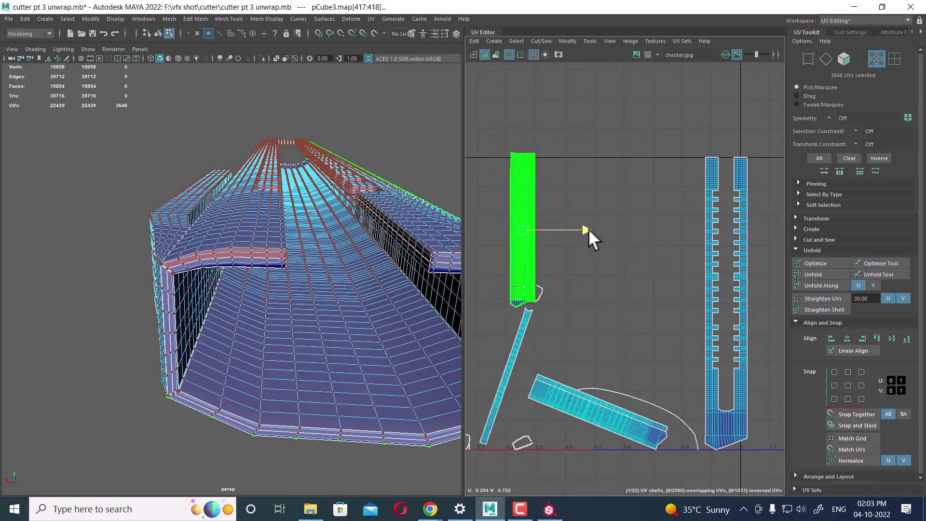
pyautogui.moveTo(587, 229); pyautogui.dragTo(685, 229)
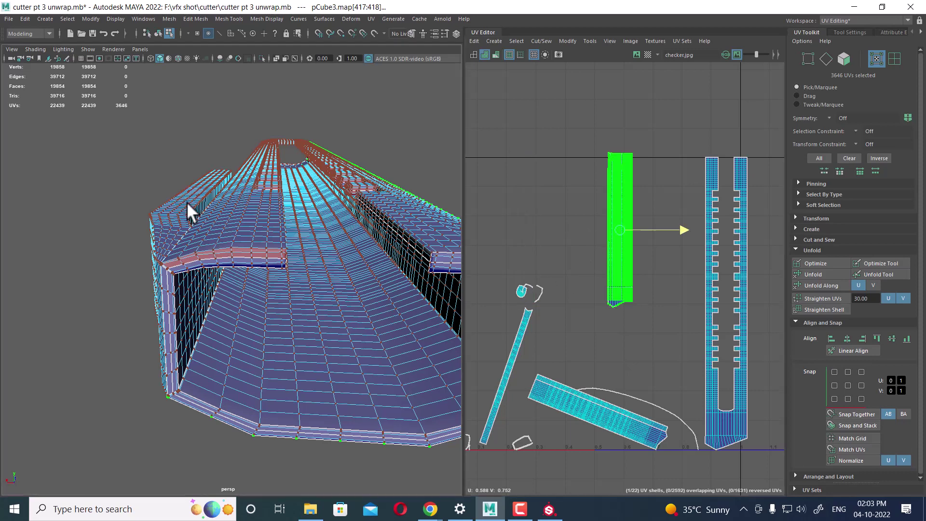
pyautogui.moveTo(187, 201); pyautogui.dragTo(269, 161, button='right')
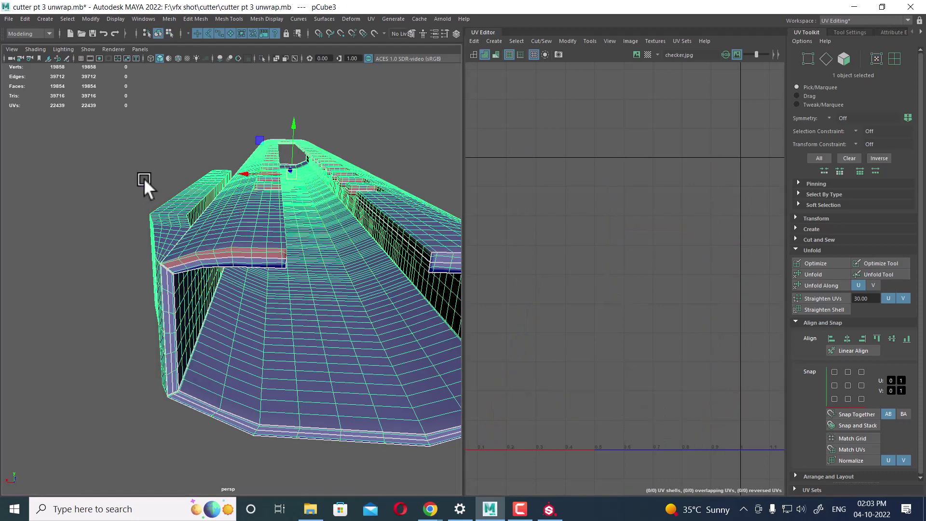
# - Select the cutter mesh and delete its construction history
pyautogui.moveTo(130, 213); pyautogui.dragTo(259, 281)
pyautogui.click(25, 26)
pyautogui.moveTo(53, 132)
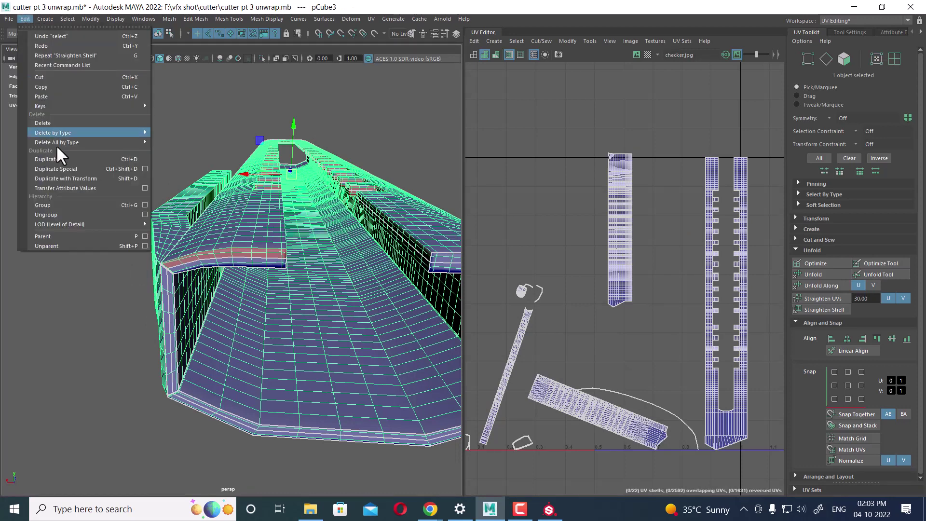
pyautogui.click(191, 134)
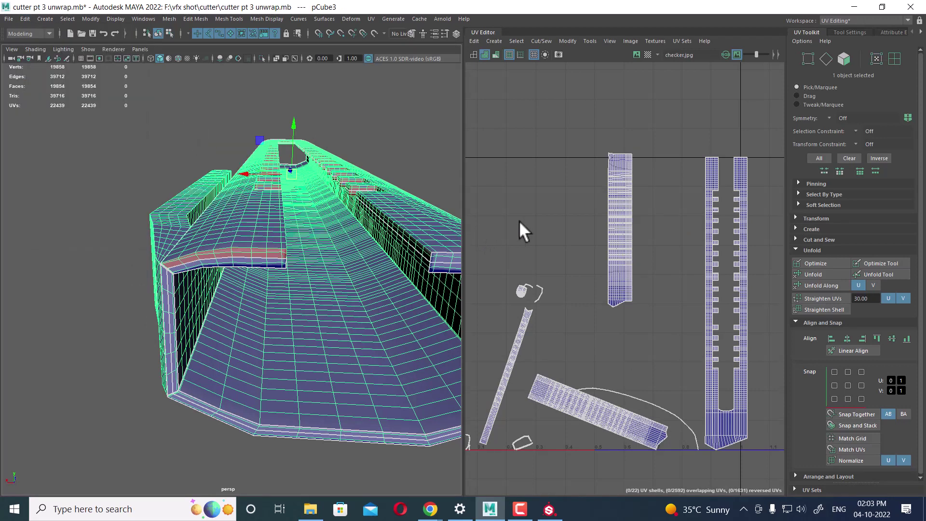
pyautogui.scroll(-2, 519, 220)
# - Select the long slanted shell as a whole UV shell and straighten it
pyautogui.keyDown('alt'); pyautogui.moveTo(635, 311); pyautogui.dragTo(634, 200, button='middle'); pyautogui.keyUp('alt')
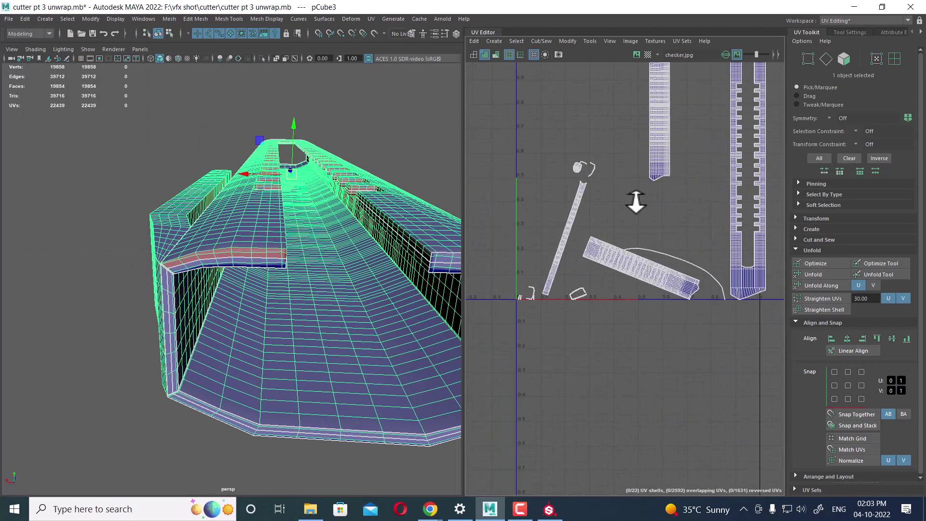
pyautogui.scroll(1, 624, 273)
pyautogui.moveTo(624, 272); pyautogui.dragTo(688, 294, button='right')
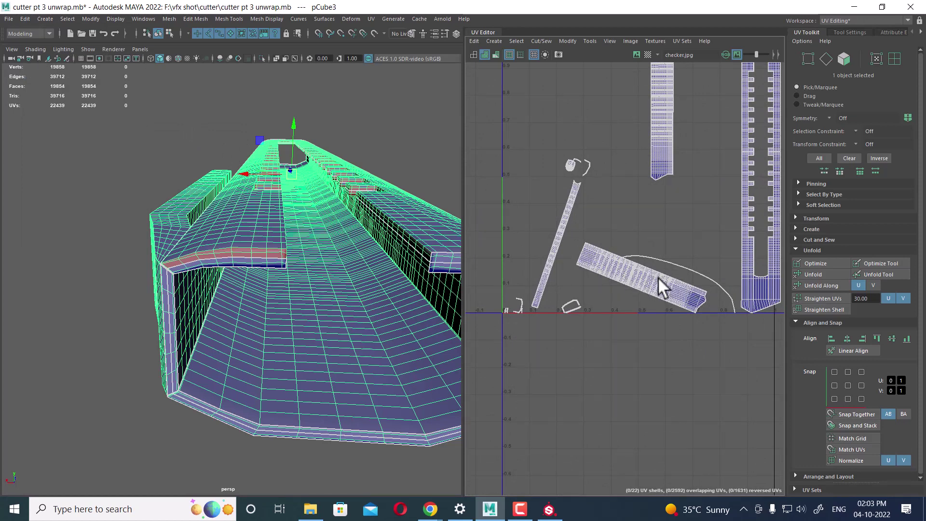
pyautogui.click(655, 289)
pyautogui.keyDown('ctrl'); pyautogui.rightClick(628, 288); pyautogui.keyUp('ctrl')
pyautogui.click(675, 304)
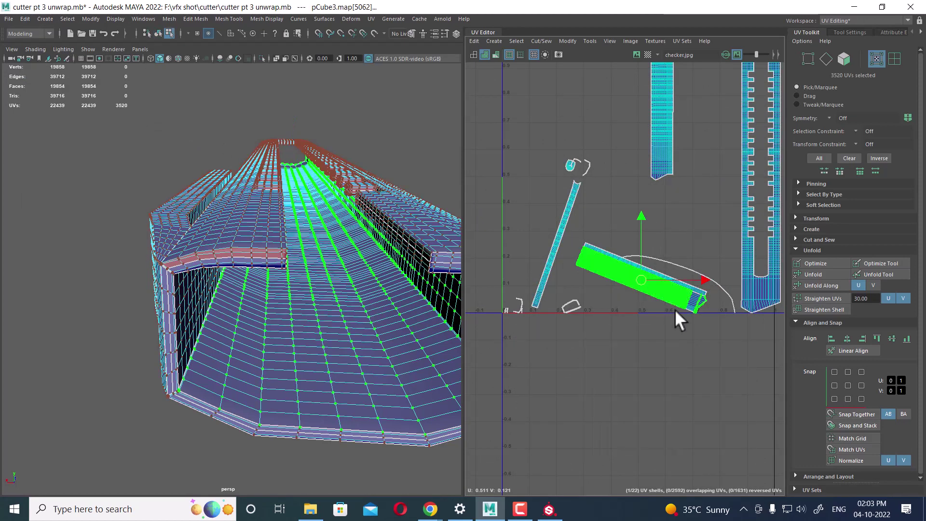
pyautogui.click(821, 309)
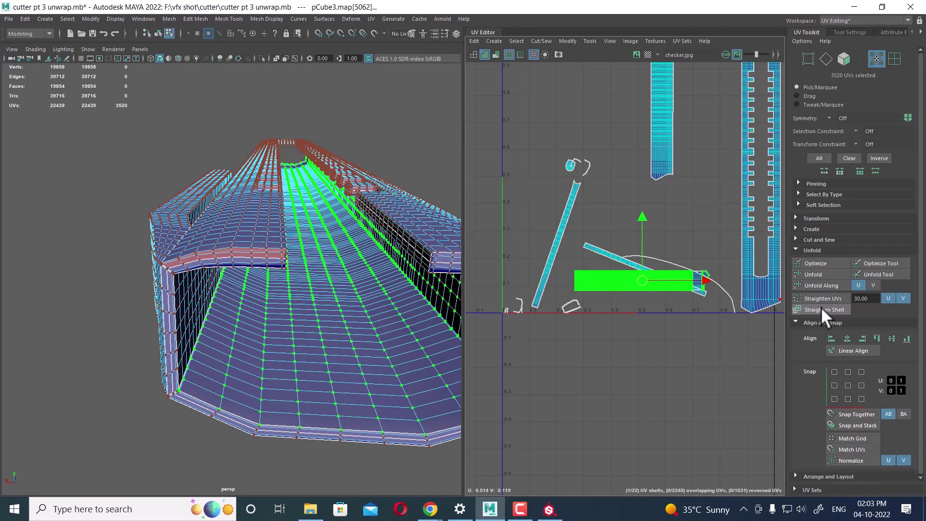
# - Rotate the straightened shell 90° upright and place it at the top beside the other strip
pyautogui.keyDown('alt'); pyautogui.moveTo(628, 218); pyautogui.dragTo(631, 289, button='middle'); pyautogui.keyUp('alt')
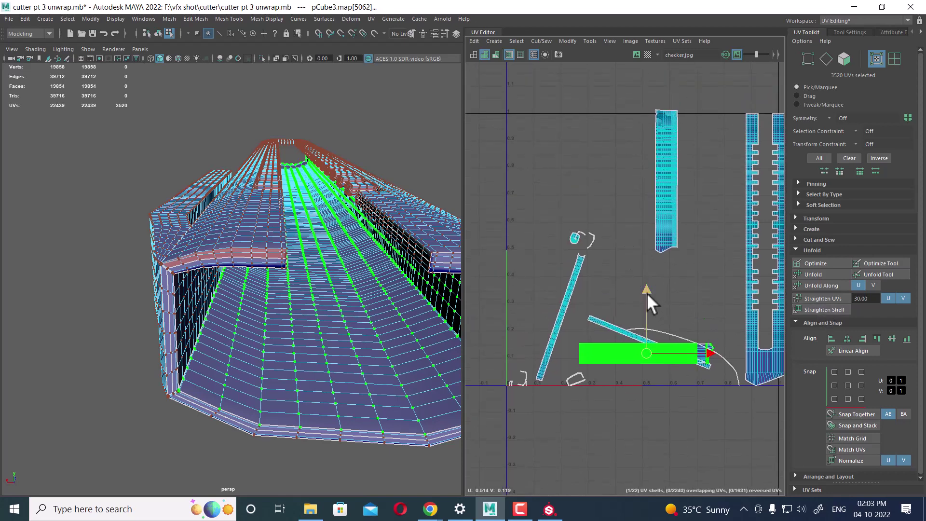
pyautogui.moveTo(647, 292); pyautogui.dragTo(646, 229)
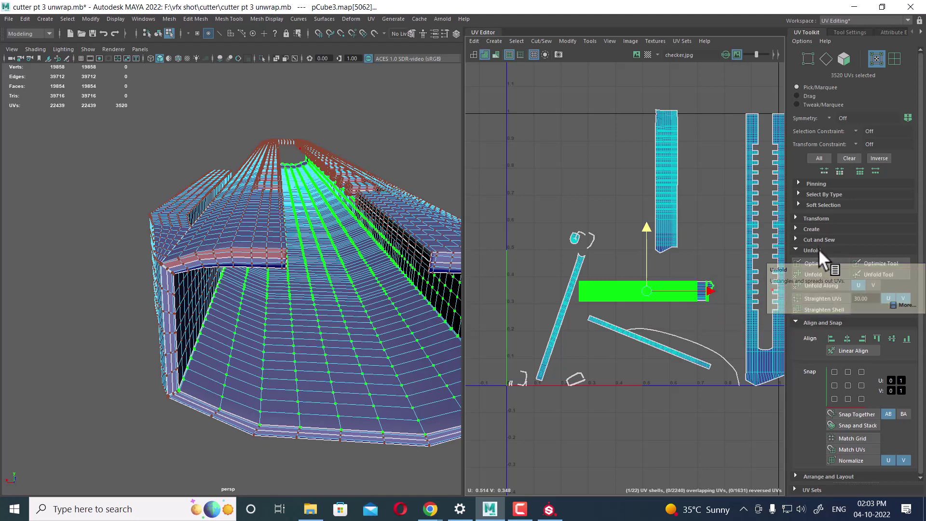
pyautogui.click(816, 219)
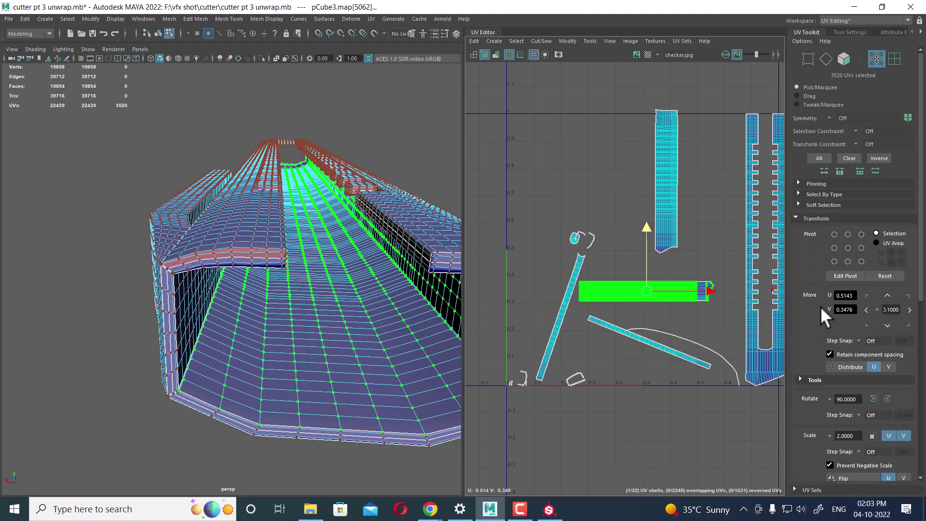
pyautogui.click(888, 398)
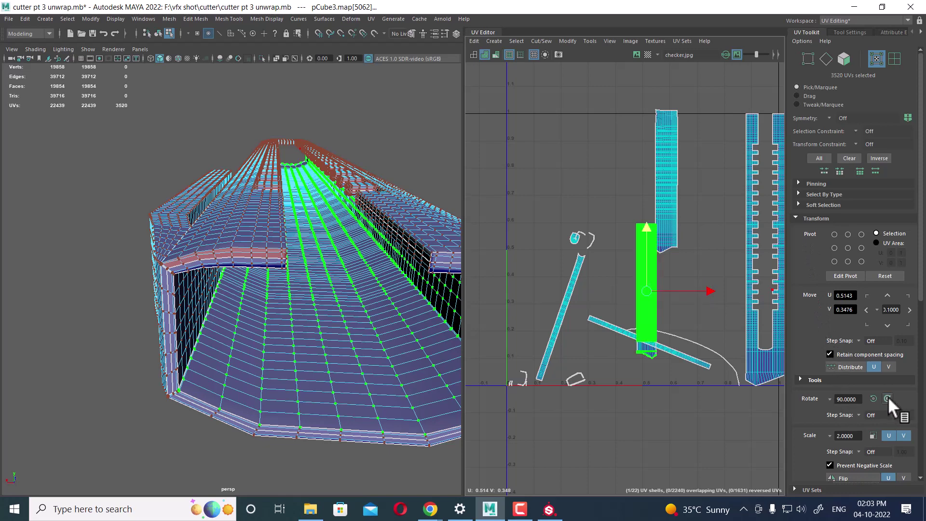
pyautogui.moveTo(649, 290)
pyautogui.mouseDown()
pyautogui.moveTo(634, 220)
pyautogui.moveTo(641, 177)
pyautogui.mouseUp()
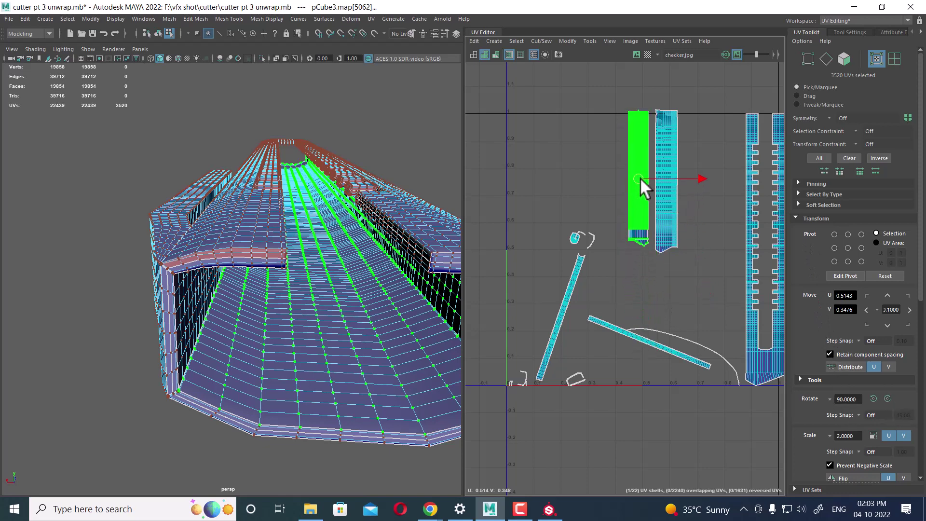
# - Straighten the thin diagonal shell and place it at the upper left
pyautogui.click(559, 323)
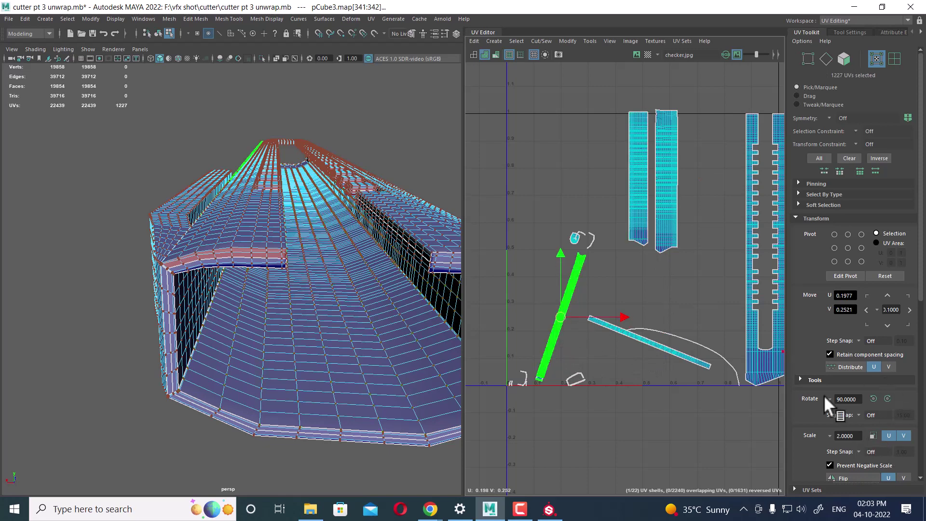
pyautogui.scroll(-5, 823, 394)
pyautogui.scroll(-5, 841, 404)
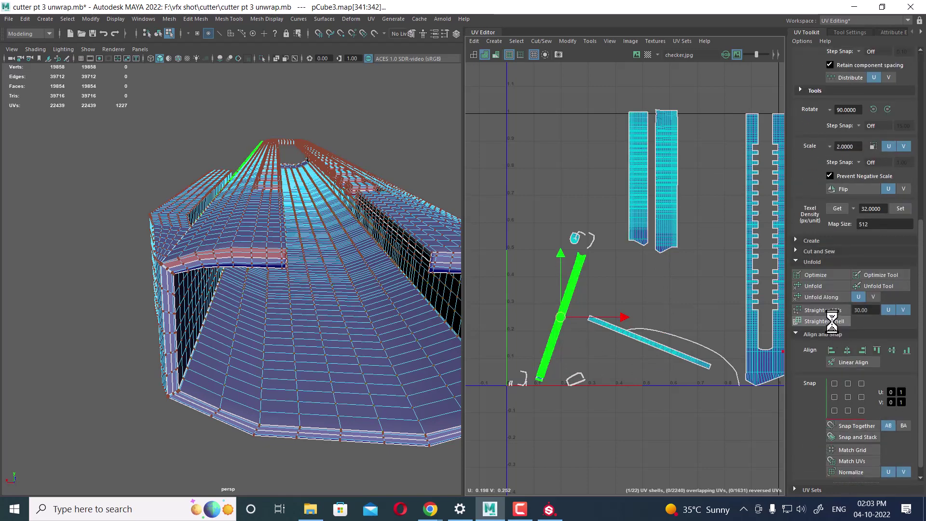
pyautogui.moveTo(560, 316)
pyautogui.mouseDown()
pyautogui.moveTo(541, 232)
pyautogui.moveTo(542, 176)
pyautogui.mouseUp()
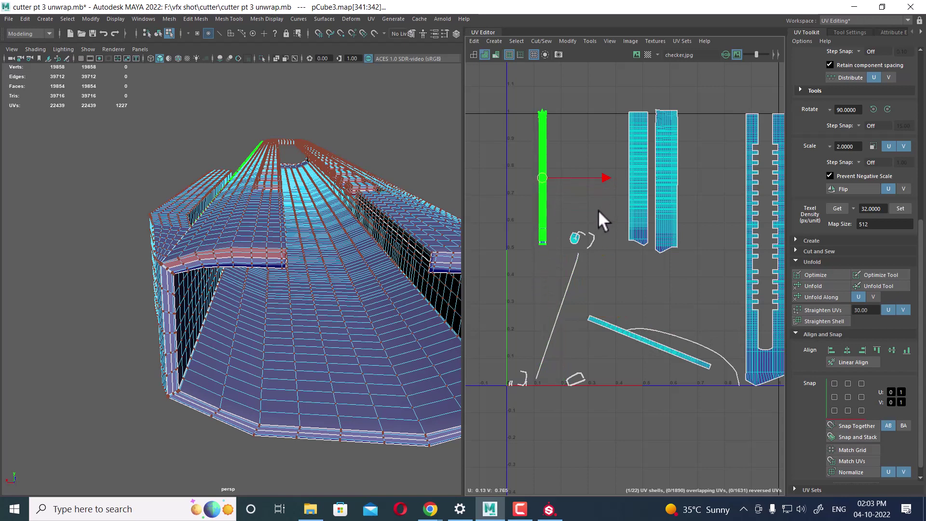
# - Straighten the remaining diagonal shell into a horizontal strip and move it up
pyautogui.click(611, 325)
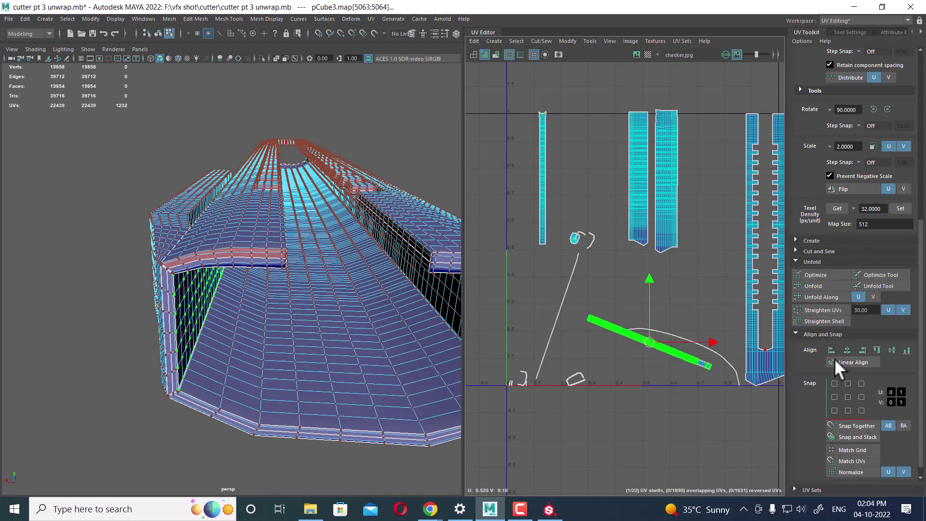
pyautogui.scroll(2, 850, 374)
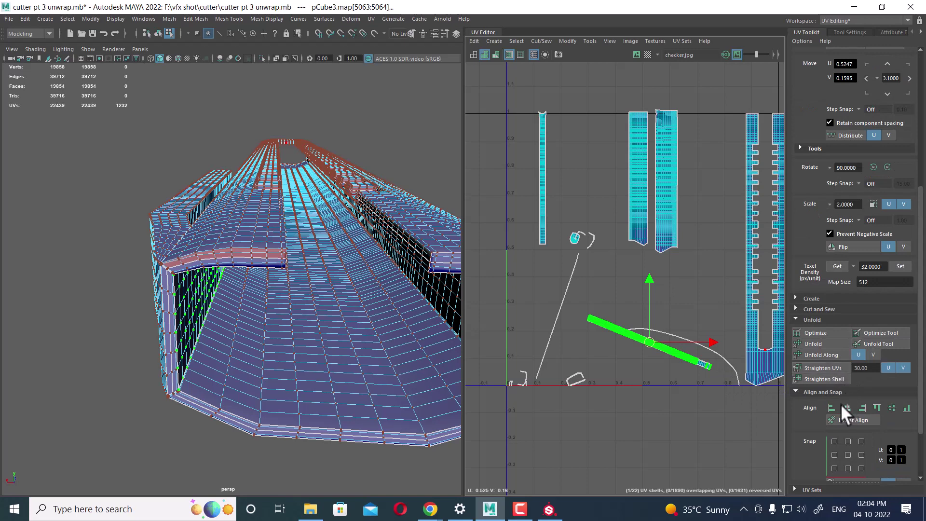
pyautogui.click(829, 378)
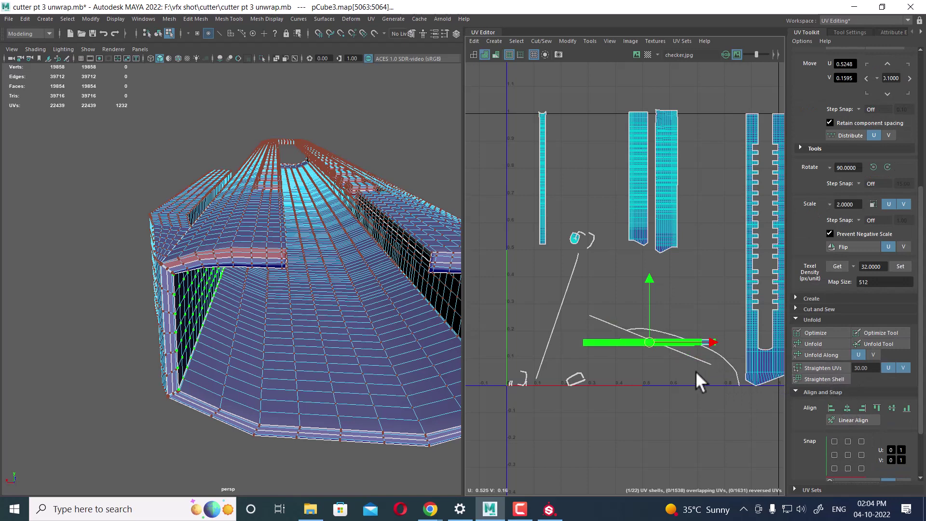
pyautogui.moveTo(649, 341)
pyautogui.mouseDown()
pyautogui.moveTo(649, 281)
pyautogui.moveTo(660, 280)
pyautogui.mouseUp()
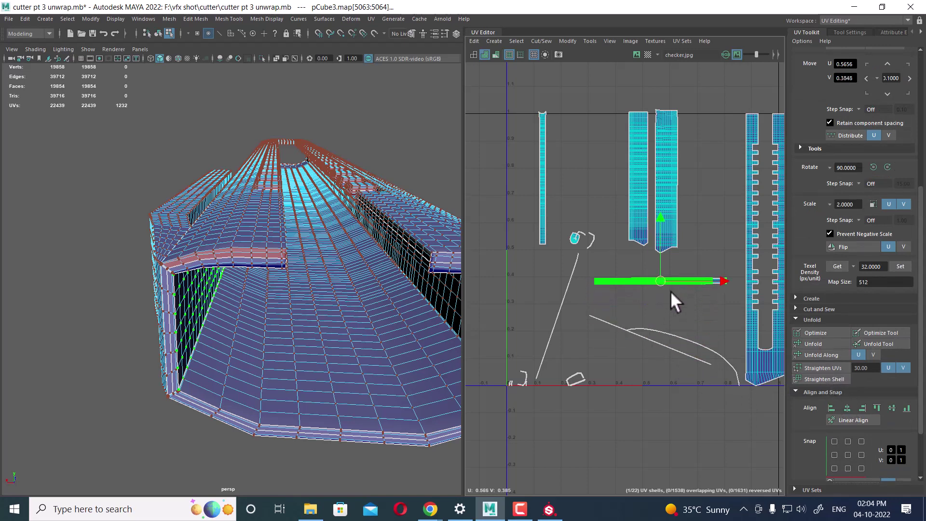
# - Orbit into the tunnel interior, pan the UV view, and switch to edge selection
pyautogui.keyDown('alt'); pyautogui.moveTo(303, 279); pyautogui.dragTo(292, 280); pyautogui.keyUp('alt')
pyautogui.keyDown('alt'); pyautogui.moveTo(604, 303); pyautogui.dragTo(624, 326, button='middle'); pyautogui.keyUp('alt')
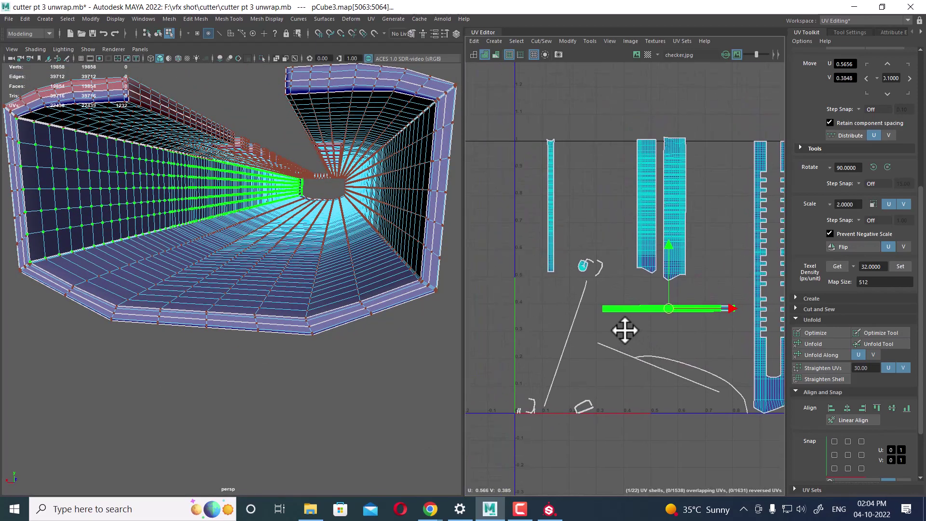
pyautogui.keyDown('alt'); pyautogui.moveTo(259, 228); pyautogui.dragTo(270, 231); pyautogui.keyUp('alt')
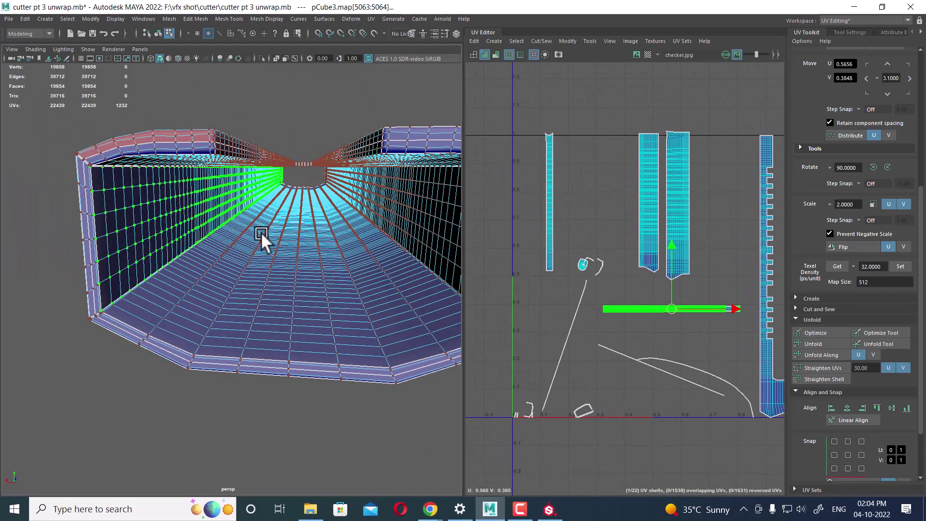
pyautogui.scroll(2, 672, 172)
pyautogui.moveTo(683, 189); pyautogui.dragTo(705, 160, button='right')
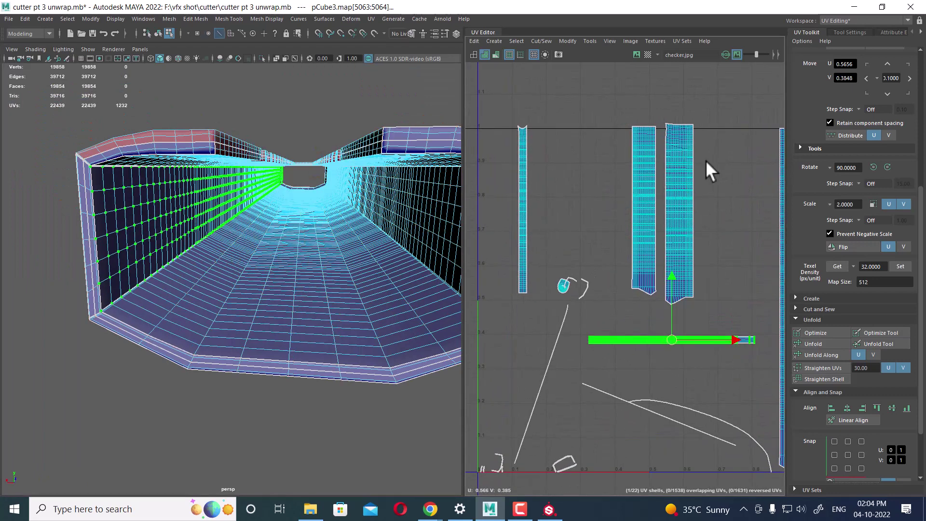
# - Select the edge loop along the tunnel floor and the corner edge on the left wall
pyautogui.doubleClick(693, 194)
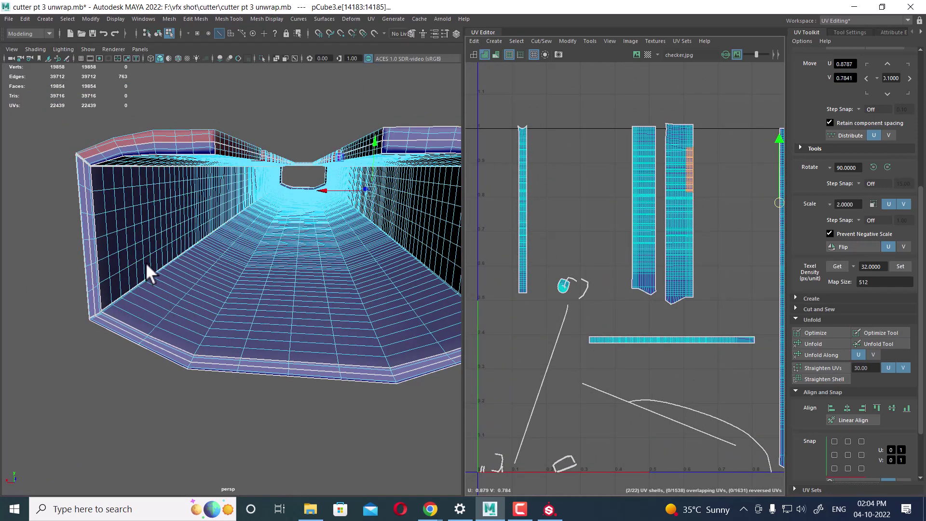
pyautogui.doubleClick(132, 295)
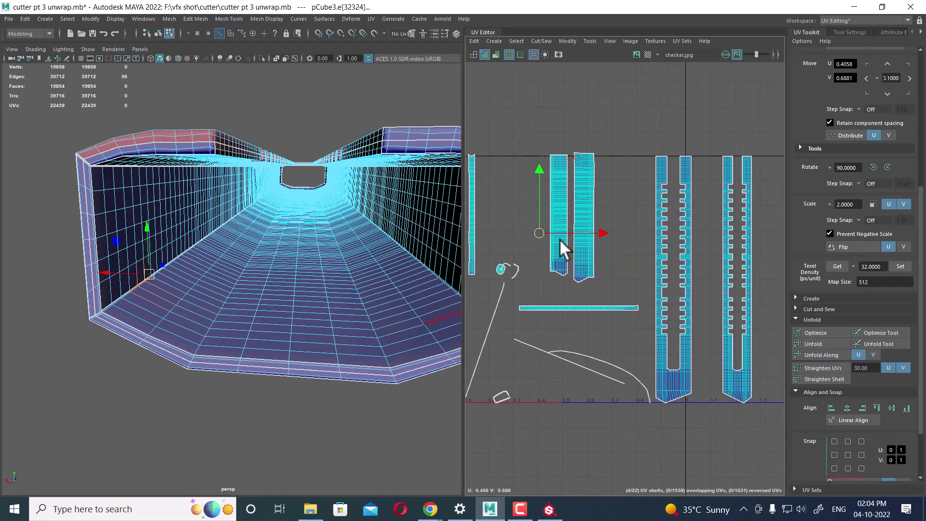
pyautogui.scroll(2, 562, 235)
pyautogui.scroll(3, 561, 234)
pyautogui.scroll(3, 144, 304)
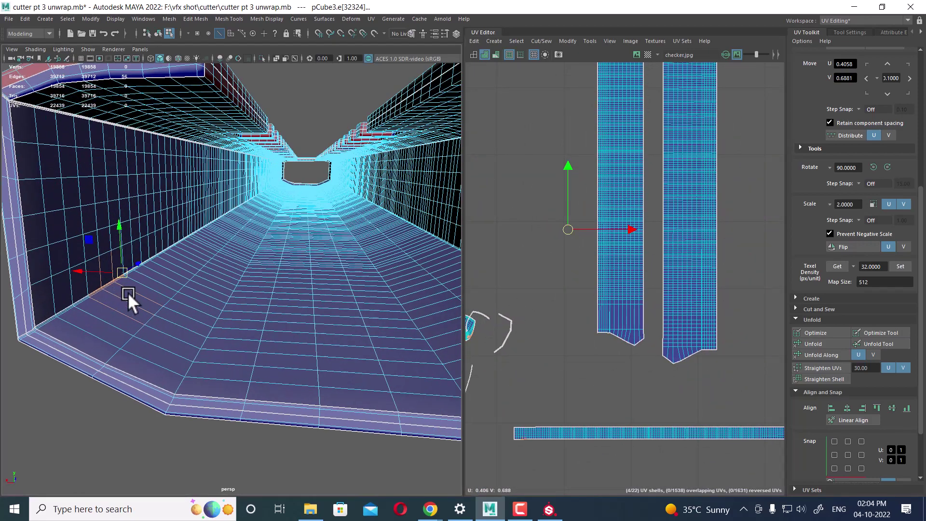
pyautogui.moveTo(128, 292)
pyautogui.keyDown('alt'); pyautogui.mouseDown()
pyautogui.moveTo(80, 302)
pyautogui.moveTo(138, 323)
pyautogui.mouseUp(); pyautogui.keyUp('alt')
pyautogui.click(118, 325)
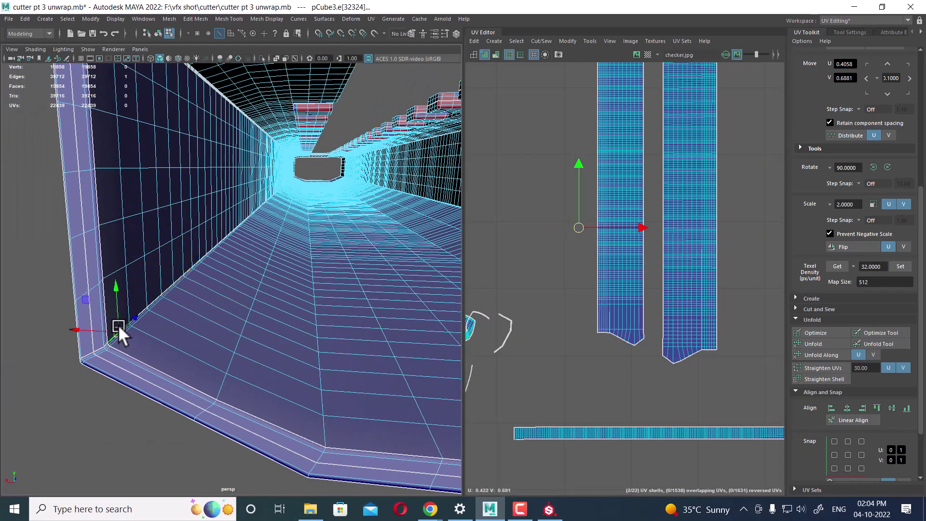
pyautogui.scroll(-3, 599, 254)
pyautogui.scroll(-2, 562, 217)
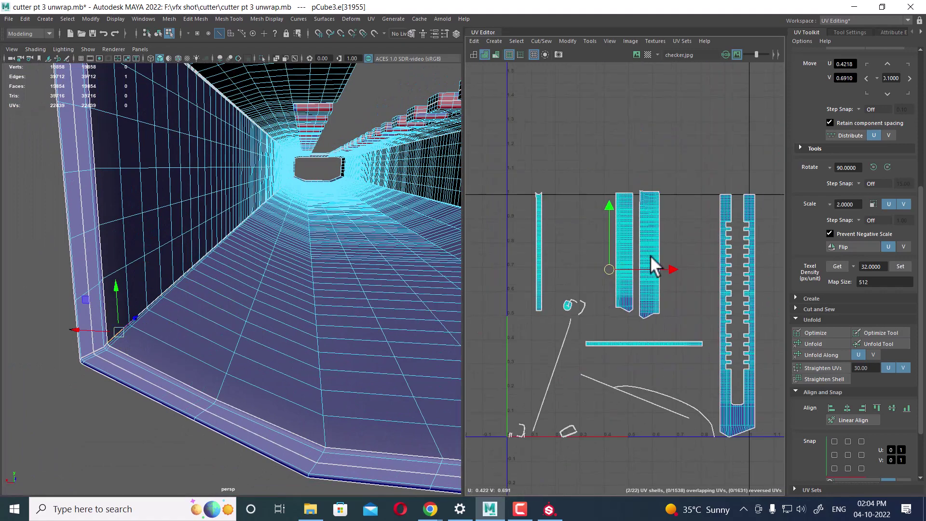
# - Sew the cut edge so the two tall strips join, then select the left strip's vertical edge loop
pyautogui.keyDown('shift'); pyautogui.moveTo(652, 265); pyautogui.dragTo(639, 192, button='right'); pyautogui.keyUp('shift')
pyautogui.keyDown('alt'); pyautogui.moveTo(634, 148); pyautogui.dragTo(686, 318, button='right'); pyautogui.keyUp('alt')
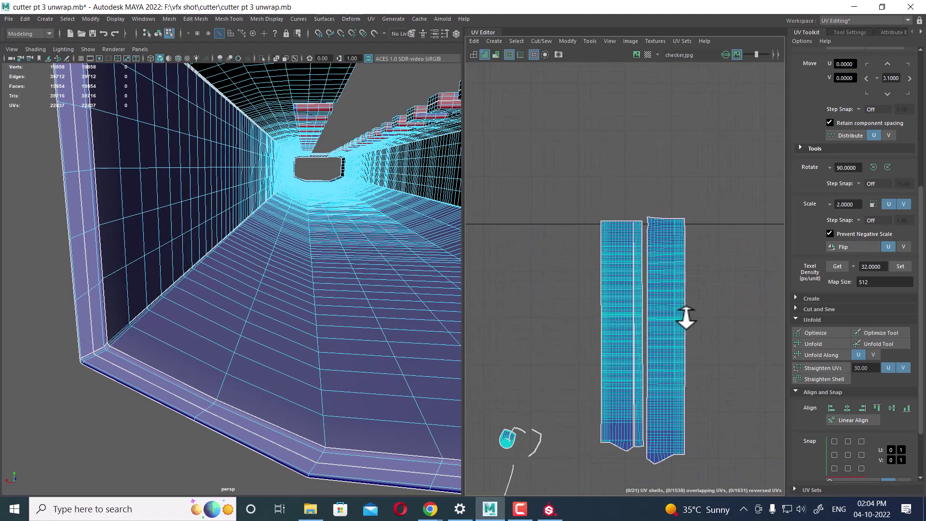
pyautogui.keyDown('alt'); pyautogui.moveTo(686, 318); pyautogui.dragTo(660, 160, button='middle'); pyautogui.keyUp('alt')
pyautogui.keyDown('alt'); pyautogui.moveTo(661, 160); pyautogui.dragTo(663, 196, button='right'); pyautogui.keyUp('alt')
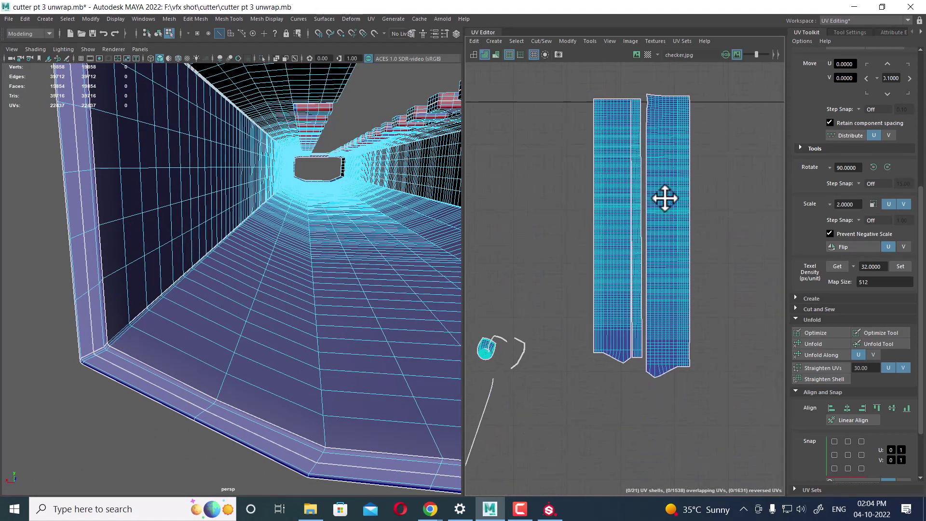
pyautogui.click(626, 103)
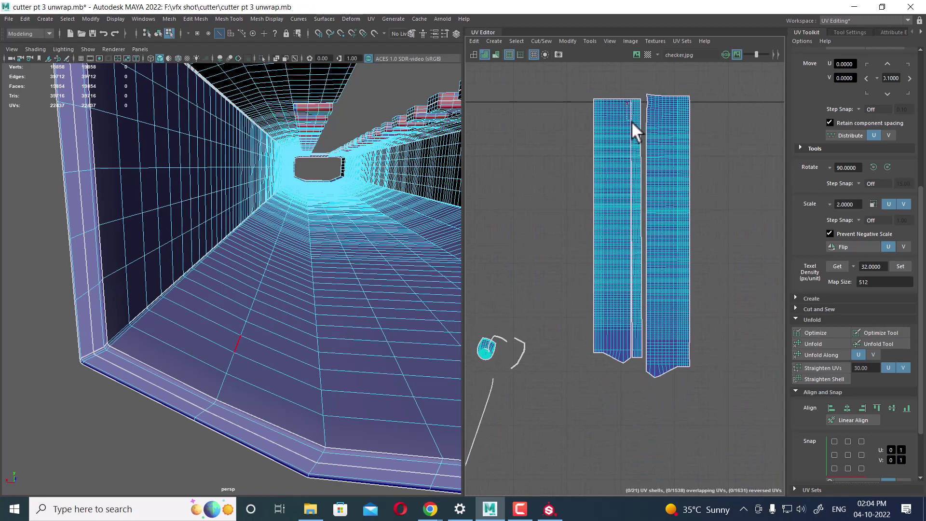
pyautogui.doubleClick(632, 350)
pyautogui.press('w')
pyautogui.hotkey('ctrl', 'z')
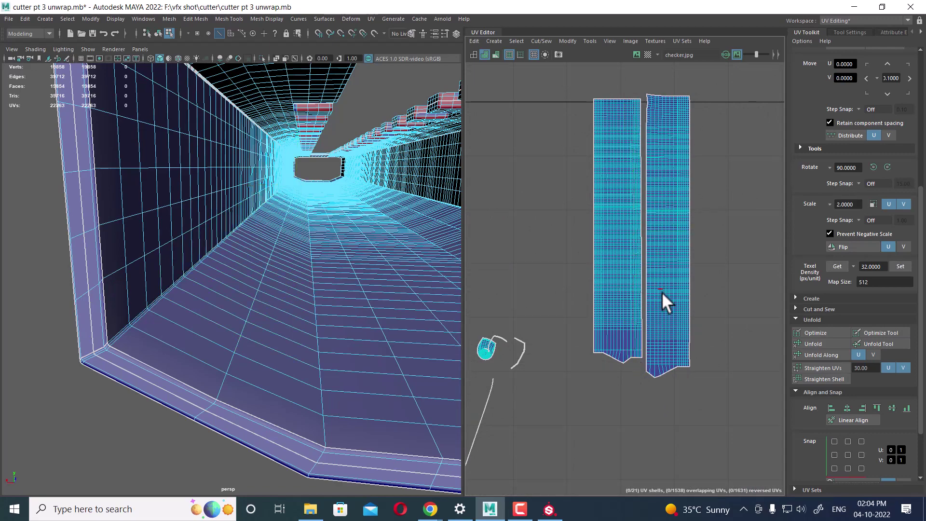
pyautogui.hotkey('ctrl', 'z')
pyautogui.hotkey('ctrl', 'z')
# - Orbit into the tunnel and select edges along the wall and the left strip's column
pyautogui.moveTo(308, 275)
pyautogui.keyDown('alt'); pyautogui.mouseDown()
pyautogui.moveTo(291, 272)
pyautogui.moveTo(410, 253)
pyautogui.mouseUp(); pyautogui.keyUp('alt')
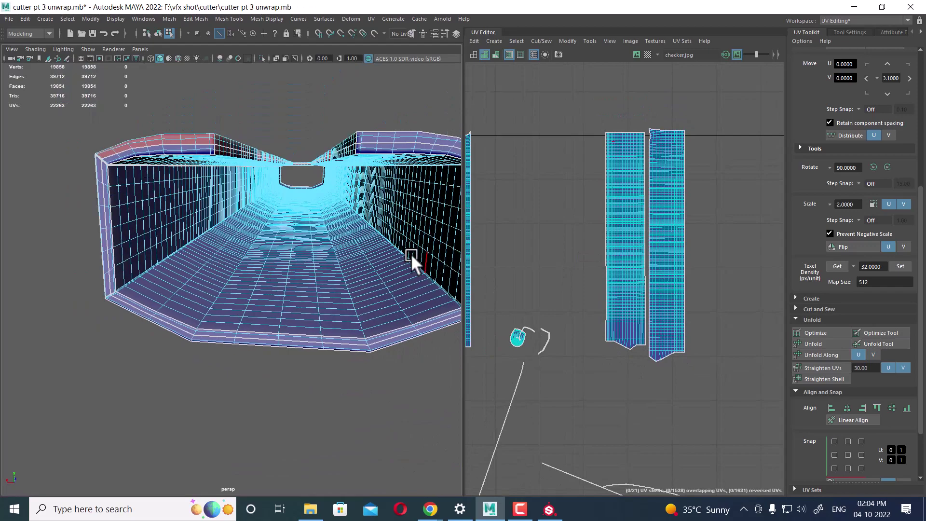
pyautogui.scroll(5, 396, 264)
pyautogui.scroll(3, 396, 264)
pyautogui.scroll(2, 366, 285)
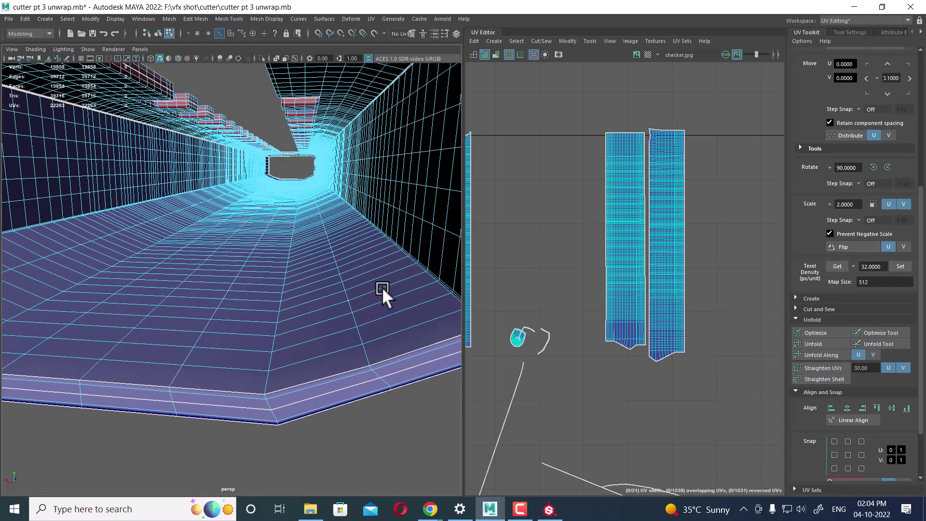
pyautogui.keyDown('alt'); pyautogui.moveTo(390, 282); pyautogui.dragTo(383, 283); pyautogui.keyUp('alt')
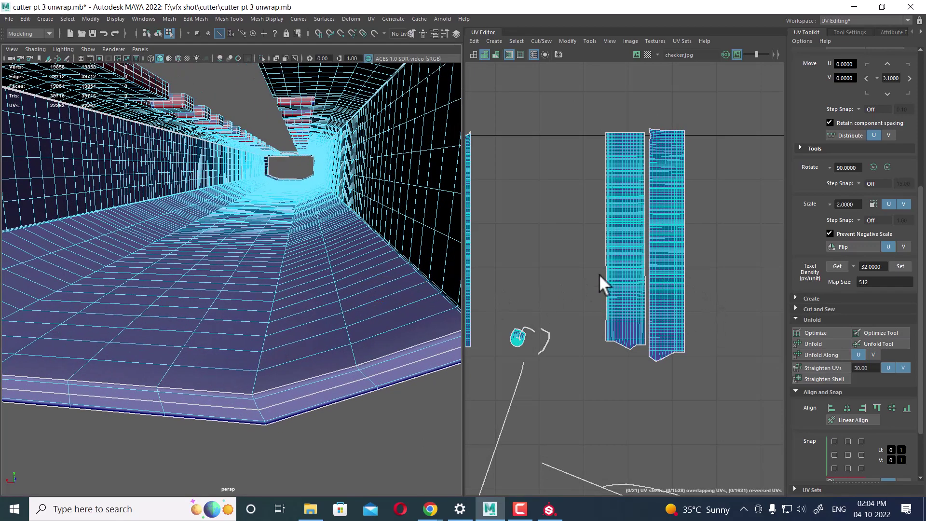
pyautogui.moveTo(581, 182); pyautogui.dragTo(615, 284)
# - Select the tunnel floor edges and sew them to join the shells
pyautogui.keyDown('alt'); pyautogui.moveTo(322, 199); pyautogui.dragTo(330, 199); pyautogui.keyUp('alt')
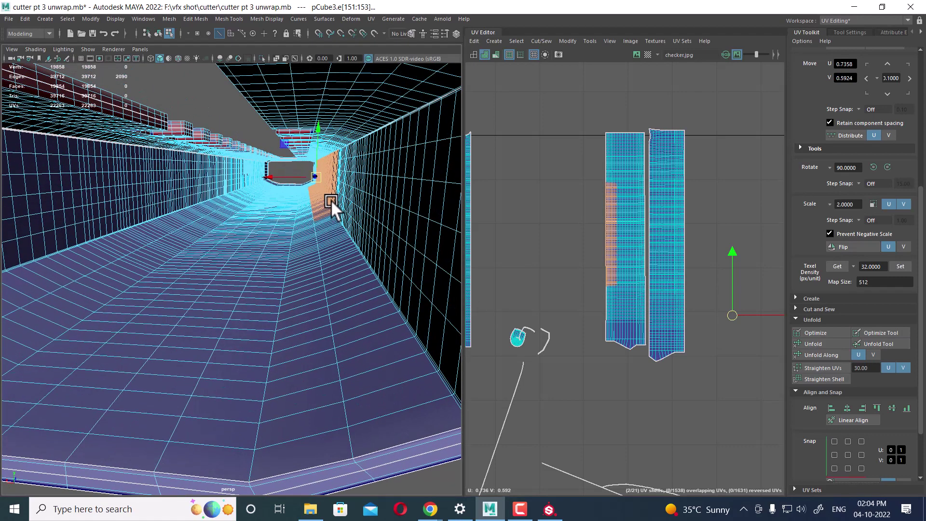
pyautogui.keyDown('alt'); pyautogui.moveTo(649, 204); pyautogui.dragTo(658, 208, button='middle'); pyautogui.keyUp('alt')
pyautogui.moveTo(595, 177); pyautogui.dragTo(637, 293)
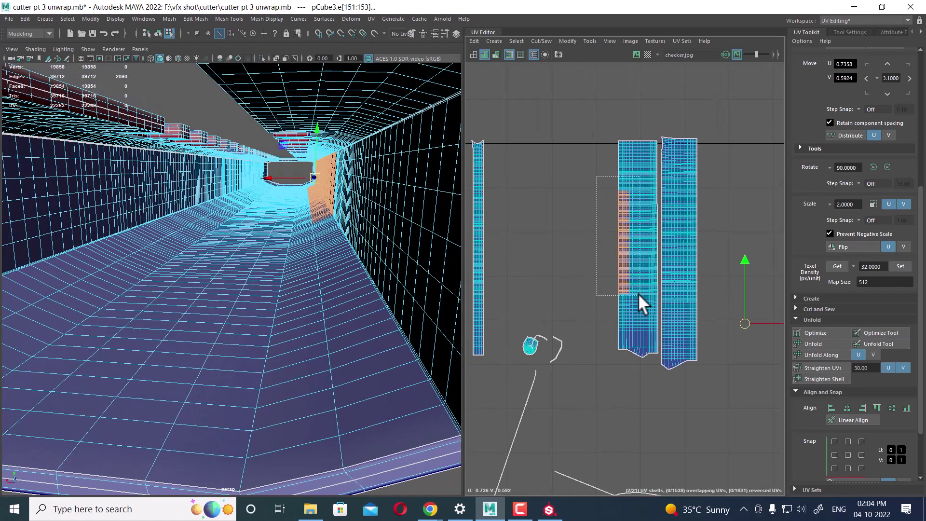
pyautogui.scroll(-3, 749, 343)
pyautogui.keyDown('alt'); pyautogui.moveTo(748, 343); pyautogui.dragTo(568, 263, button='middle'); pyautogui.keyUp('alt')
pyautogui.scroll(2, 568, 263)
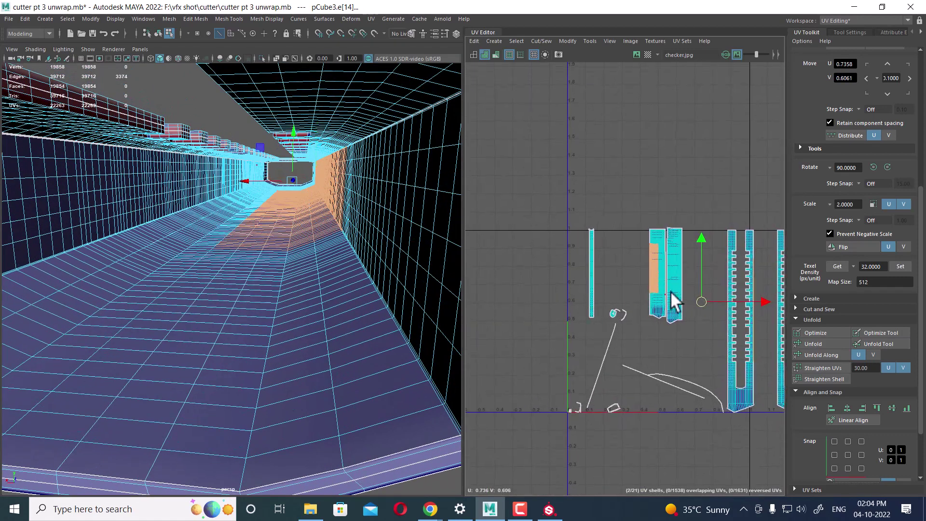
pyautogui.keyDown('shift'); pyautogui.moveTo(676, 272); pyautogui.dragTo(660, 203, button='right'); pyautogui.keyUp('shift')
# - Frame the UV view to show the comb-shaped shell and all shells within the 0–1 range
pyautogui.scroll(2, 660, 203)
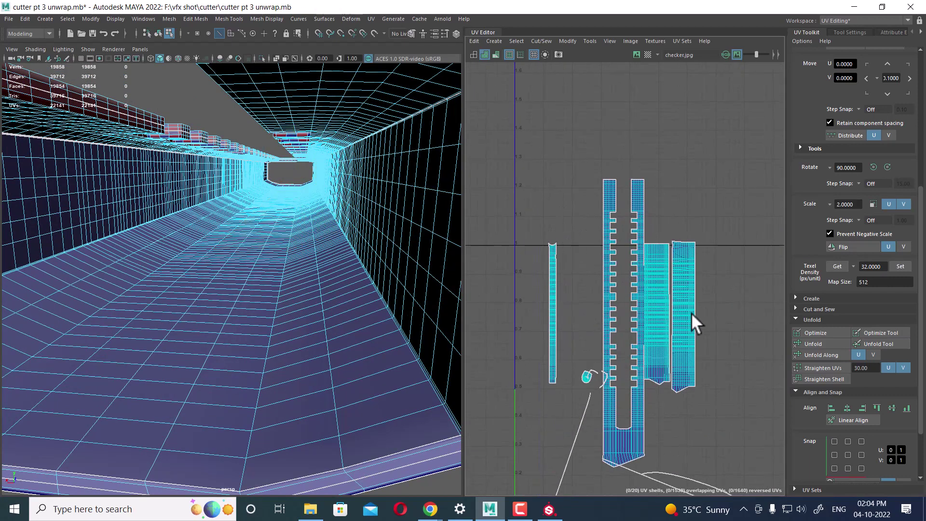
pyautogui.keyDown('alt'); pyautogui.moveTo(305, 173); pyautogui.dragTo(334, 213); pyautogui.keyUp('alt')
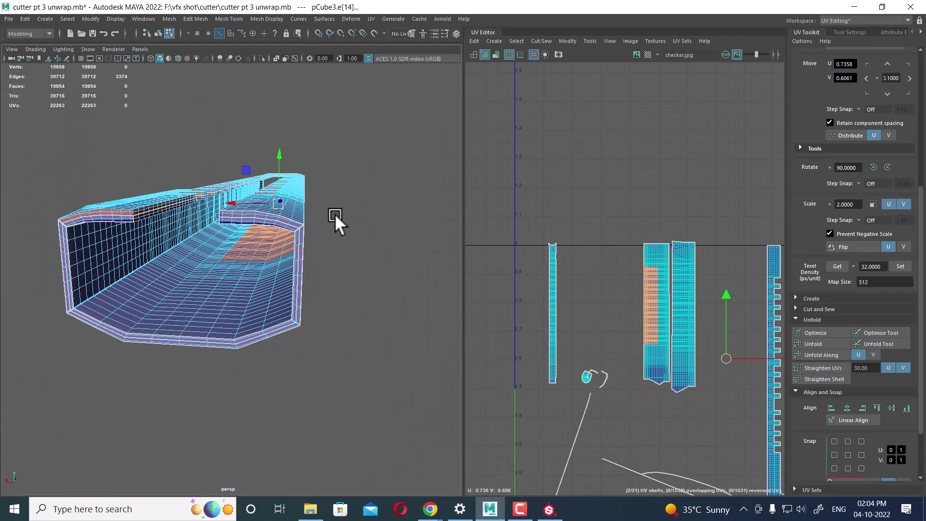
pyautogui.keyDown('alt'); pyautogui.moveTo(646, 311); pyautogui.dragTo(624, 201, button='middle'); pyautogui.keyUp('alt')
pyautogui.scroll(-1, 616, 306)
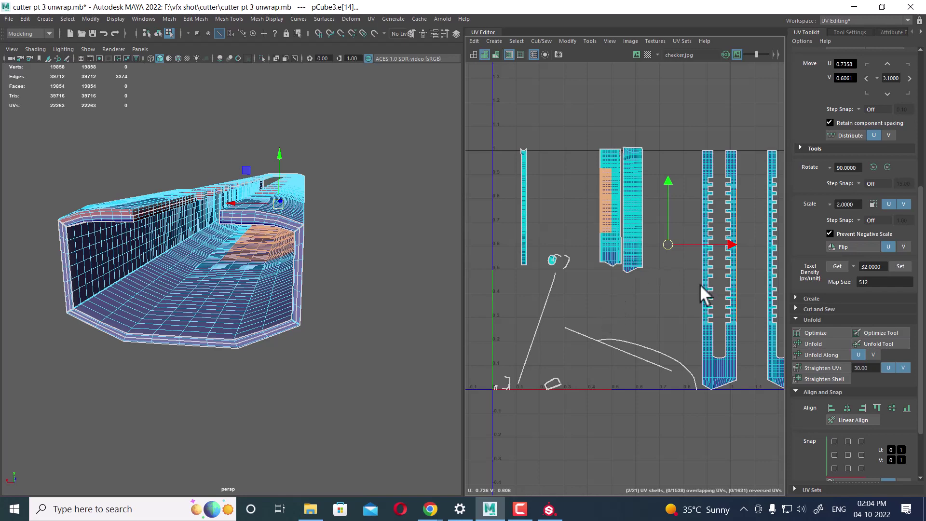
pyautogui.scroll(-2, 652, 253)
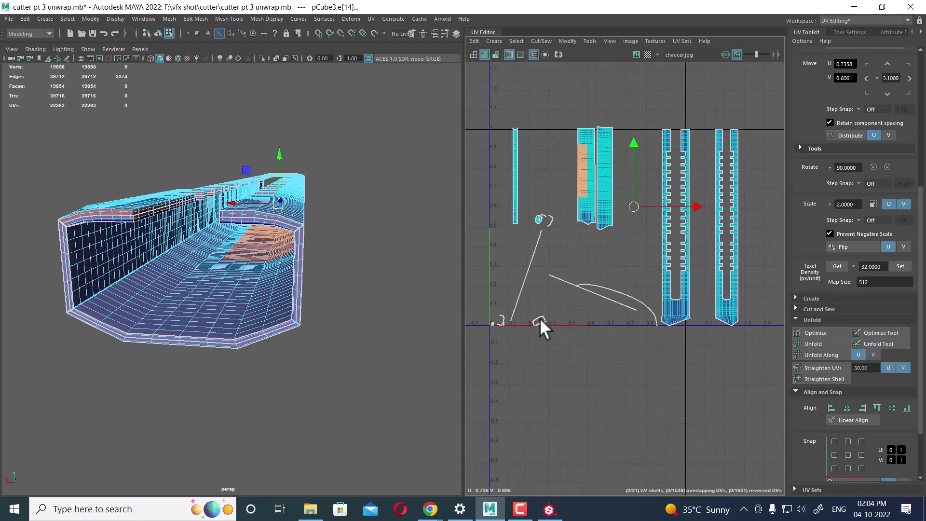
pyautogui.moveTo(540, 317)
pyautogui.keyDown('alt'); pyautogui.mouseDown(button='middle')
pyautogui.moveTo(581, 275)
pyautogui.moveTo(595, 299)
pyautogui.mouseUp(button='middle'); pyautogui.keyUp('alt')
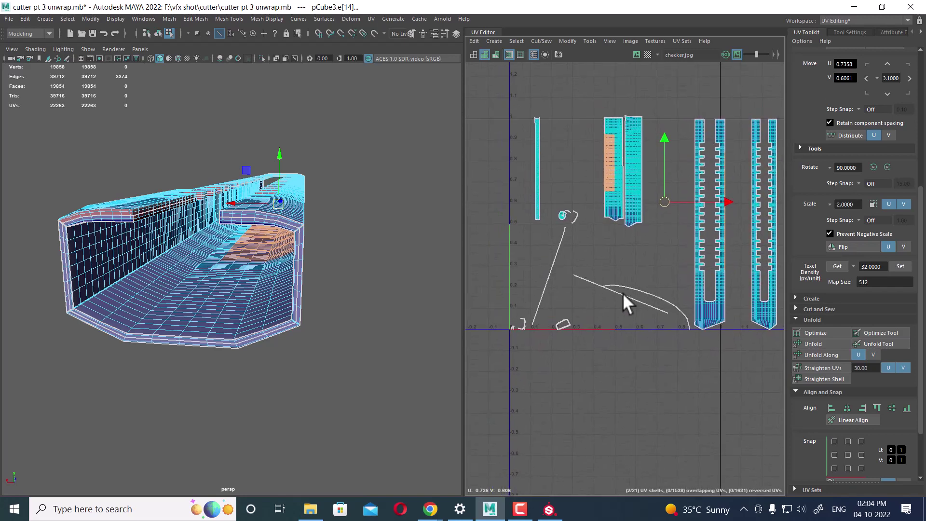
# - Select UVs on the curved shell and expand the selection to the whole shell
pyautogui.moveTo(623, 294)
pyautogui.mouseDown(button='right')
pyautogui.moveTo(647, 288)
pyautogui.moveTo(652, 324)
pyautogui.mouseUp(button='right')
pyautogui.click(606, 311)
pyautogui.keyDown('ctrl'); pyautogui.rightClick(606, 308); pyautogui.keyUp('ctrl')
pyautogui.moveTo(233, 273)
pyautogui.keyDown('alt'); pyautogui.mouseDown()
pyautogui.moveTo(280, 277)
pyautogui.moveTo(232, 236)
pyautogui.moveTo(217, 287)
pyautogui.mouseUp(); pyautogui.keyUp('alt')
# - Inspect the hole in the cutter mesh in wireframe, then return to shaded view
pyautogui.press('4')
pyautogui.moveTo(271, 272)
pyautogui.keyDown('alt'); pyautogui.mouseDown()
pyautogui.moveTo(291, 265)
pyautogui.moveTo(285, 251)
pyautogui.mouseUp(); pyautogui.keyUp('alt')
pyautogui.keyDown('alt'); pyautogui.moveTo(284, 252); pyautogui.dragTo(311, 303, button='right'); pyautogui.keyUp('alt')
pyautogui.keyDown('alt'); pyautogui.moveTo(312, 303); pyautogui.dragTo(274, 279); pyautogui.keyUp('alt')
pyautogui.press('4')
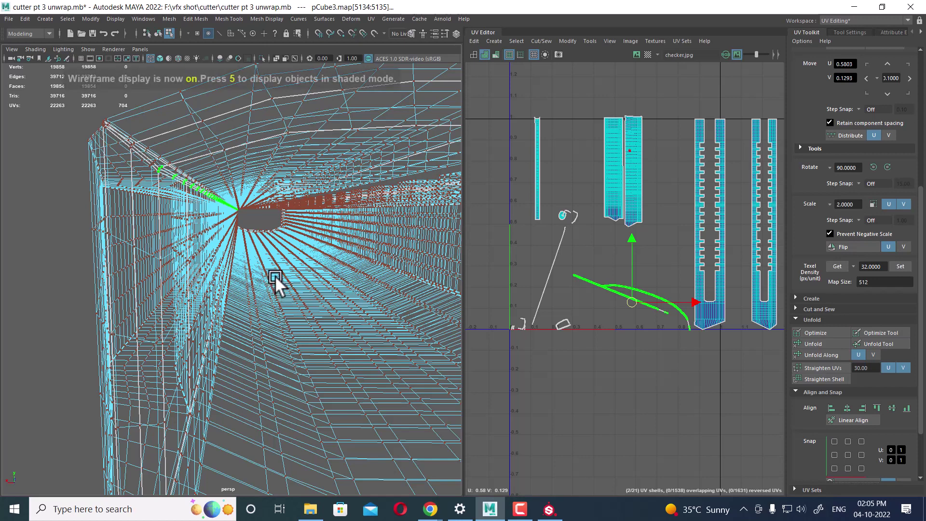
pyautogui.press('5')
pyautogui.scroll(3, 601, 258)
pyautogui.scroll(2, 600, 233)
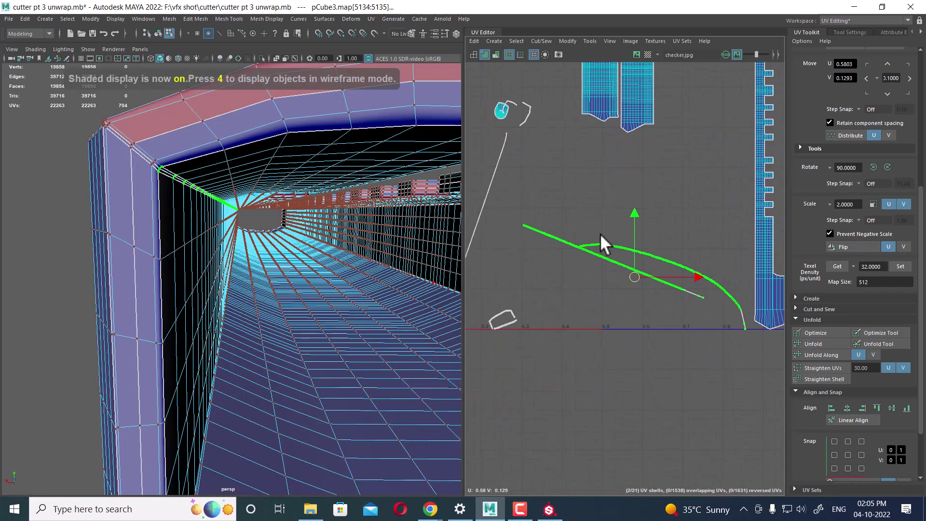
pyautogui.scroll(3, 523, 293)
# - Select a mesh edge and sew its UV shells together, then undo that sew
pyautogui.press('F10')
pyautogui.click(530, 245)
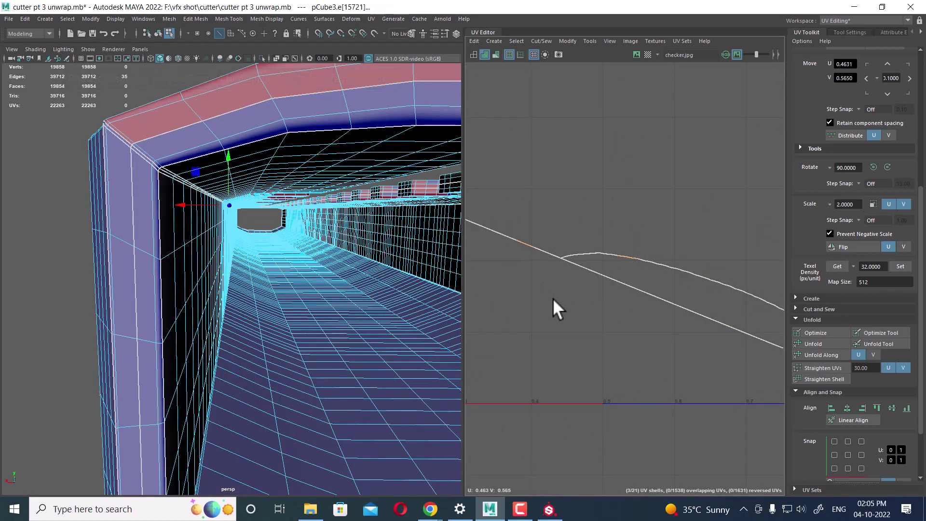
pyautogui.keyDown('shift'); pyautogui.moveTo(558, 310); pyautogui.dragTo(558, 190, button='right'); pyautogui.keyUp('shift')
pyautogui.press('a')
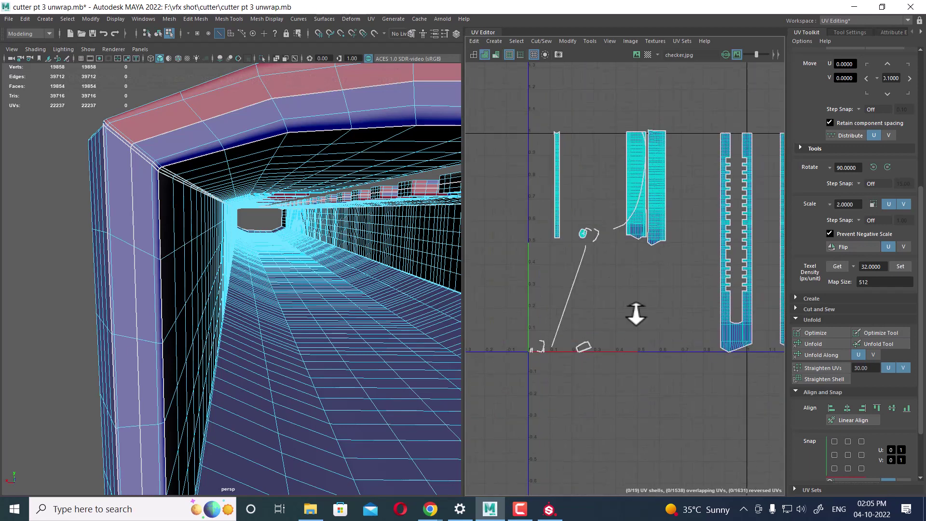
pyautogui.keyDown('alt'); pyautogui.moveTo(599, 324); pyautogui.dragTo(688, 325, button='right'); pyautogui.keyUp('alt')
pyautogui.hotkey('ctrl', 'z')
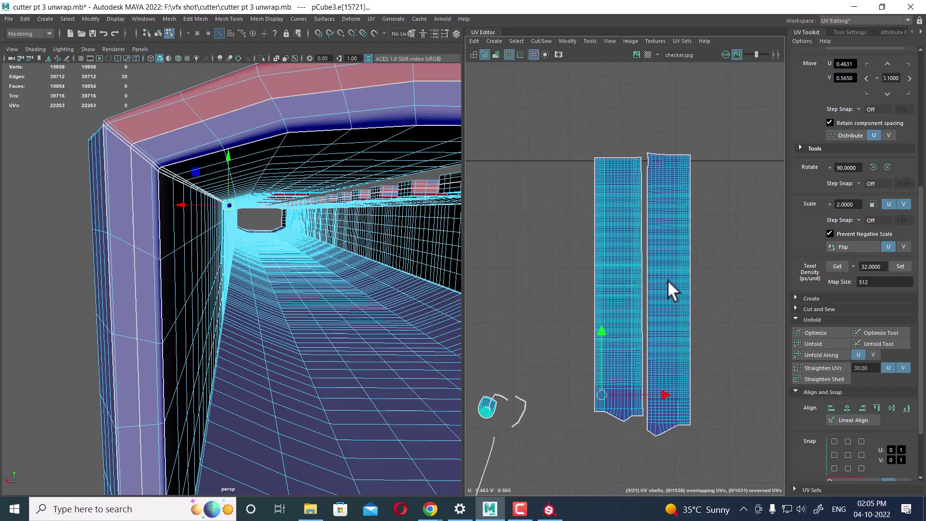
# - Sew the left strip's right border and the seam between the two central strips
pyautogui.scroll(2, 648, 221)
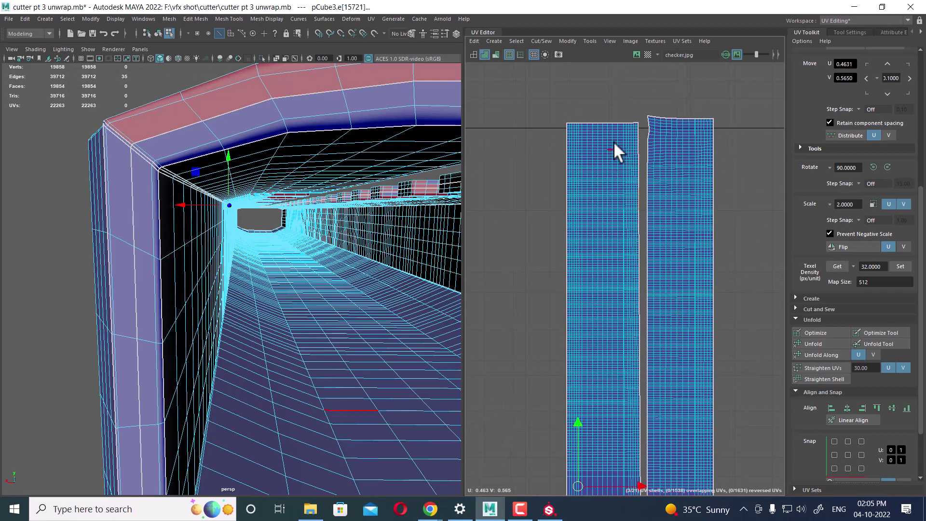
pyautogui.moveTo(631, 129); pyautogui.dragTo(640, 200)
pyautogui.keyDown('shift'); pyautogui.moveTo(624, 244); pyautogui.dragTo(610, 184, button='right'); pyautogui.keyUp('shift')
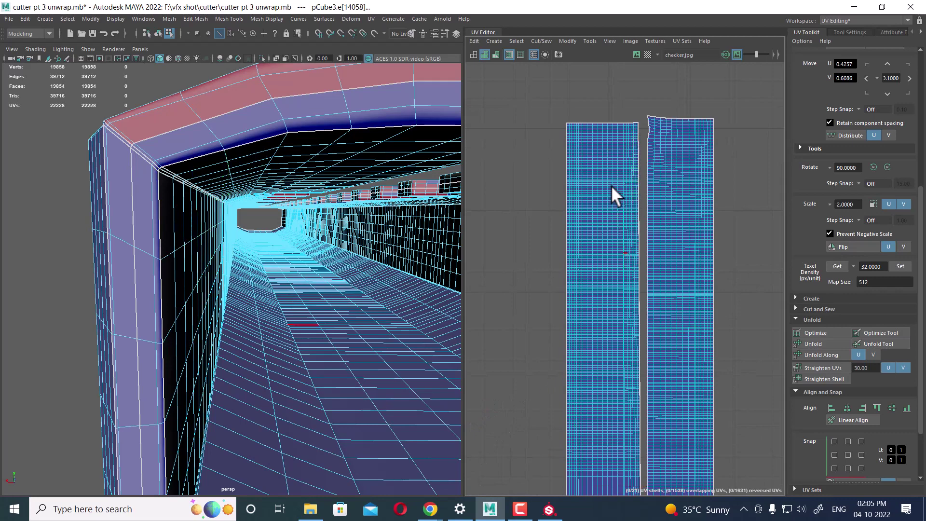
pyautogui.press('a')
pyautogui.scroll(2, 648, 246)
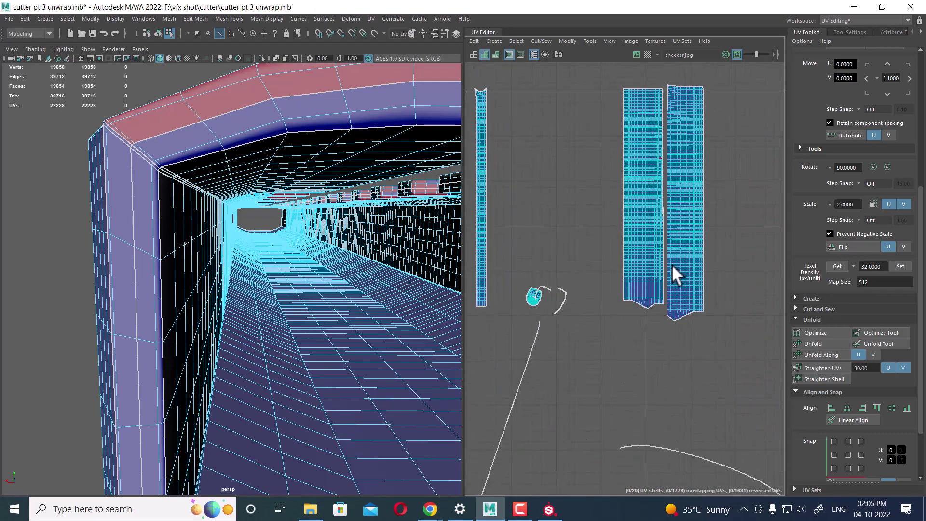
pyautogui.scroll(1, 670, 222)
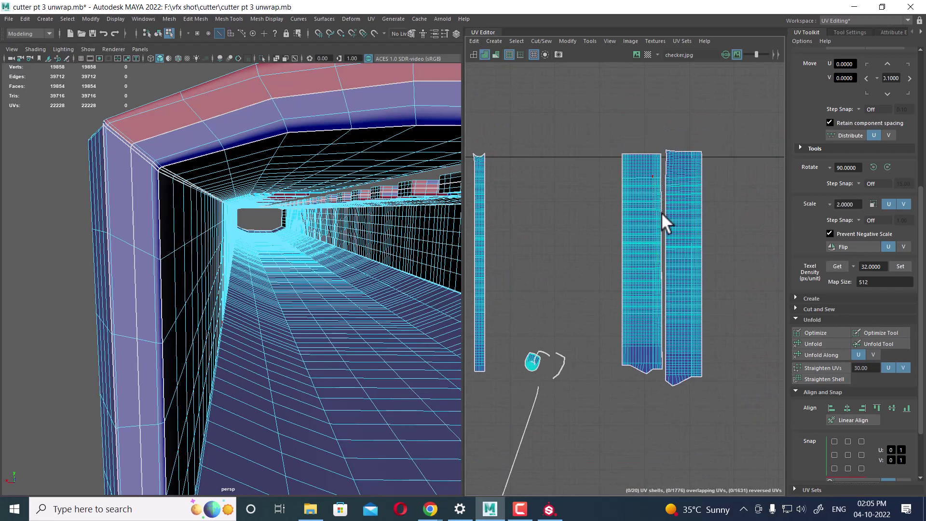
pyautogui.moveTo(661, 212); pyautogui.dragTo(647, 181)
pyautogui.keyDown('shift'); pyautogui.moveTo(647, 180); pyautogui.dragTo(646, 163, button='right'); pyautogui.keyUp('shift')
pyautogui.keyDown('alt'); pyautogui.moveTo(681, 304); pyautogui.dragTo(656, 218, button='middle'); pyautogui.keyUp('alt')
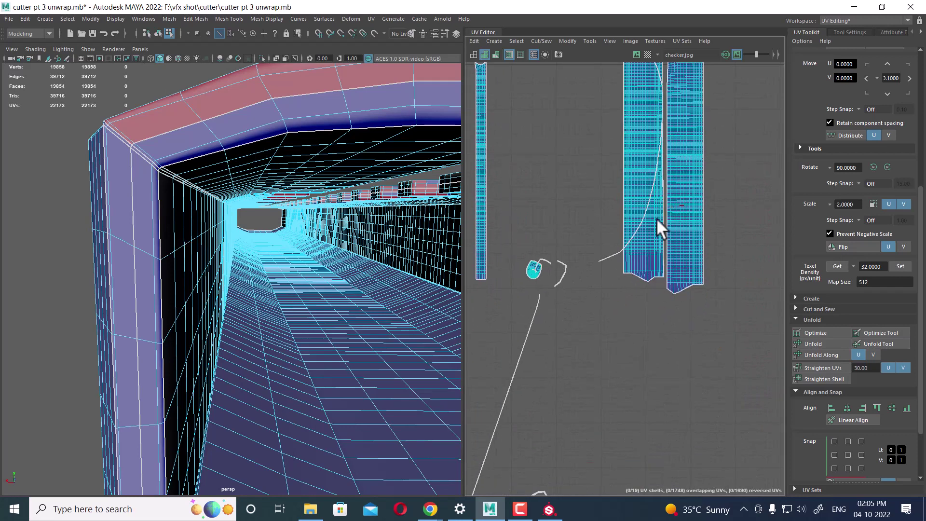
# - Slide the tall UV shell left, undoing an accidental warped patch on it
pyautogui.scroll(-2, 661, 221)
pyautogui.scroll(-1, 652, 296)
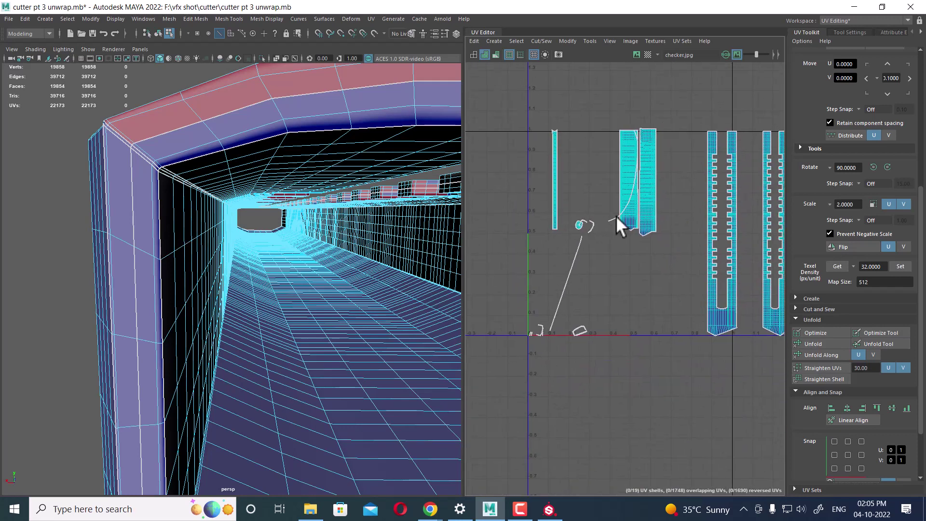
pyautogui.keyDown('alt'); pyautogui.moveTo(650, 305); pyautogui.dragTo(617, 258, button='middle'); pyautogui.keyUp('alt')
pyautogui.scroll(2, 653, 294)
pyautogui.click(646, 230)
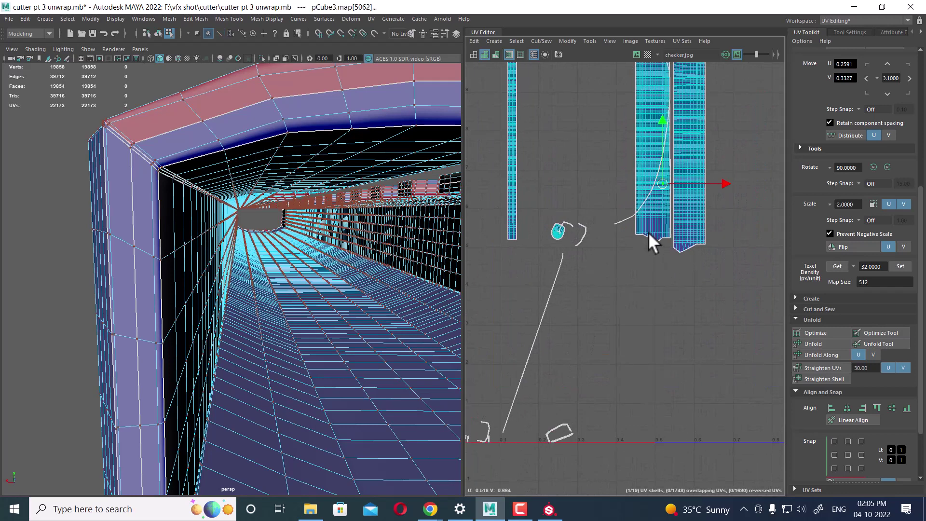
pyautogui.doubleClick(646, 230)
pyautogui.moveTo(707, 145); pyautogui.dragTo(663, 146)
pyautogui.moveTo(644, 175)
pyautogui.mouseDown(button='right')
pyautogui.moveTo(650, 183)
pyautogui.moveTo(658, 172)
pyautogui.mouseUp(button='right')
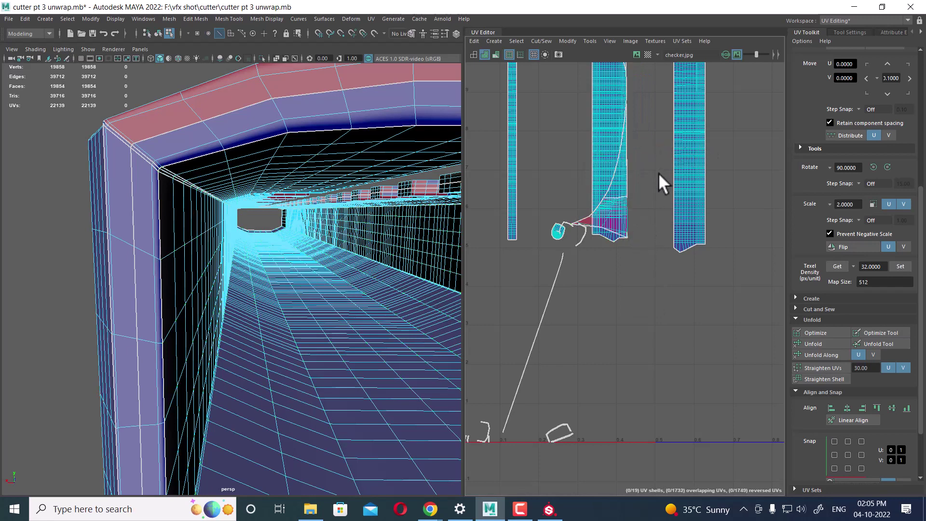
pyautogui.hotkey('ctrl', 'z')
pyautogui.hotkey('ctrl', 'z')
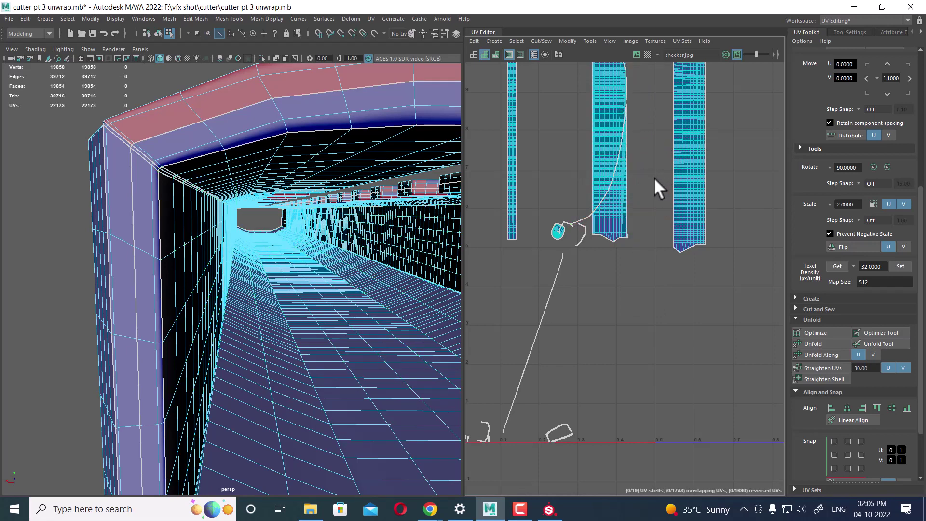
pyautogui.hotkey('ctrl', 'z')
pyautogui.hotkey('ctrl', 'z')
pyautogui.hotkey('ctrl', 'z')
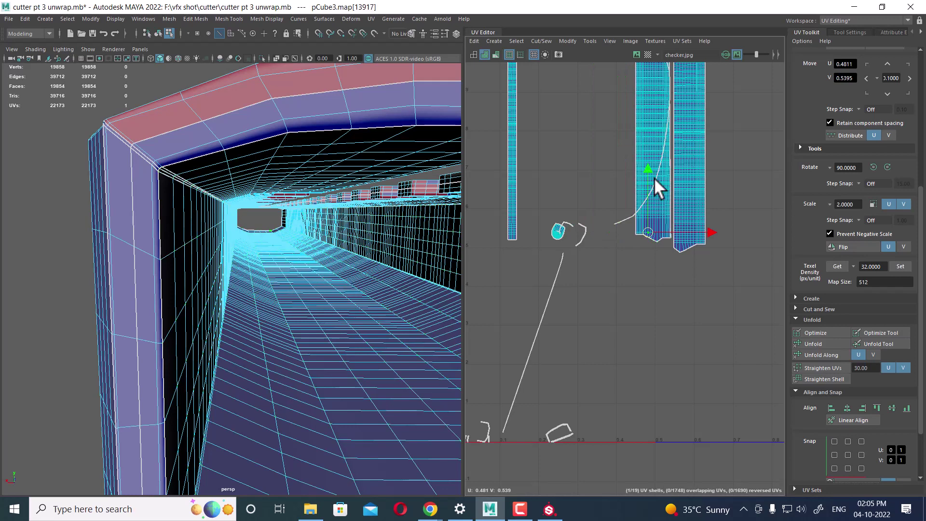
# - Select the whole left UV strip and slide it further left, away from its neighbour
pyautogui.doubleClick(654, 179)
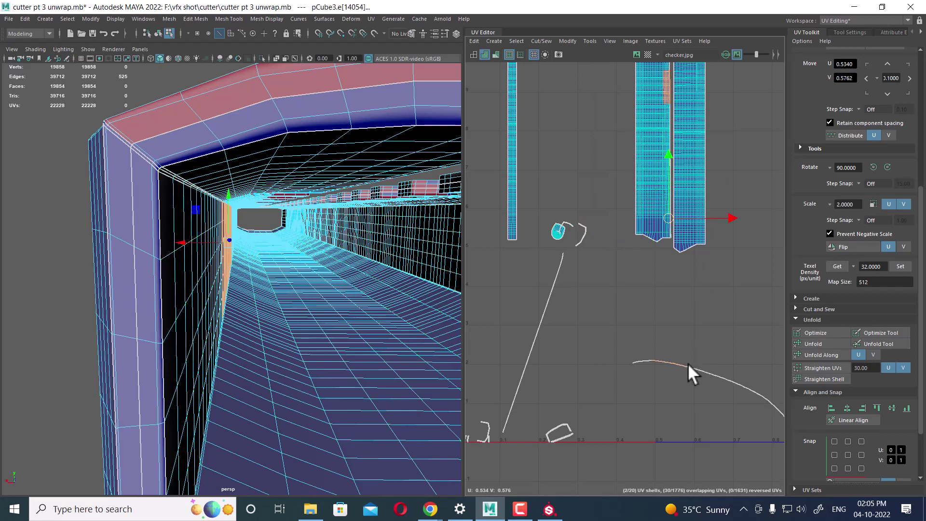
pyautogui.scroll(-2, 687, 363)
pyautogui.keyDown('alt'); pyautogui.moveTo(687, 363); pyautogui.dragTo(629, 270, button='middle'); pyautogui.keyUp('alt')
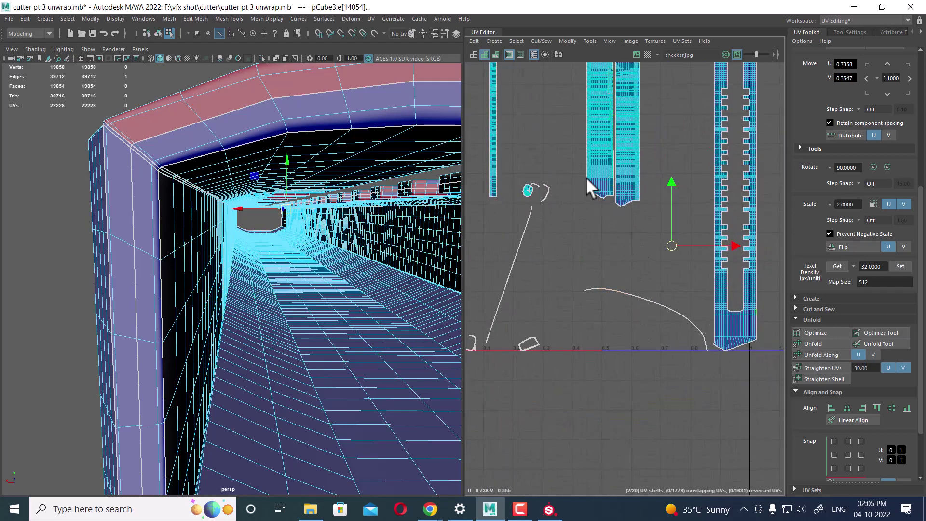
pyautogui.moveTo(595, 173); pyautogui.dragTo(609, 179, button='right')
pyautogui.doubleClick(600, 173)
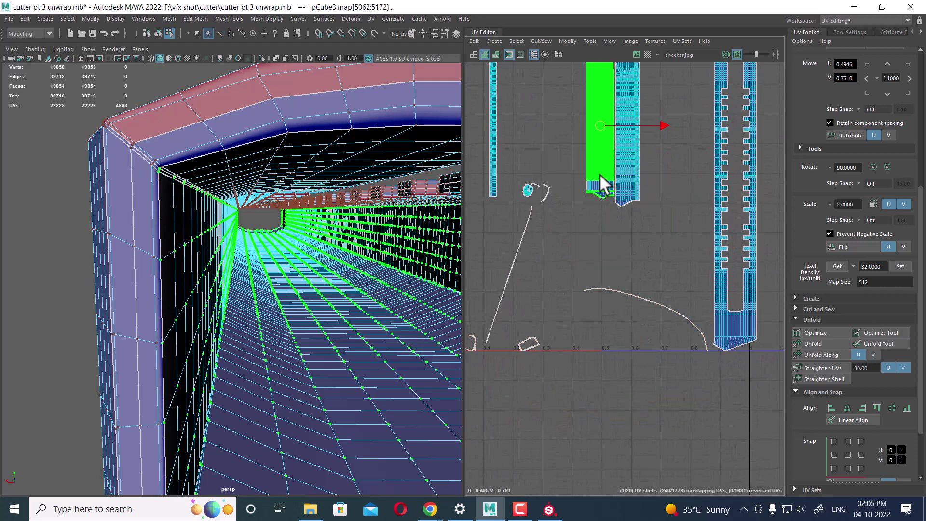
pyautogui.moveTo(659, 130); pyautogui.dragTo(631, 124)
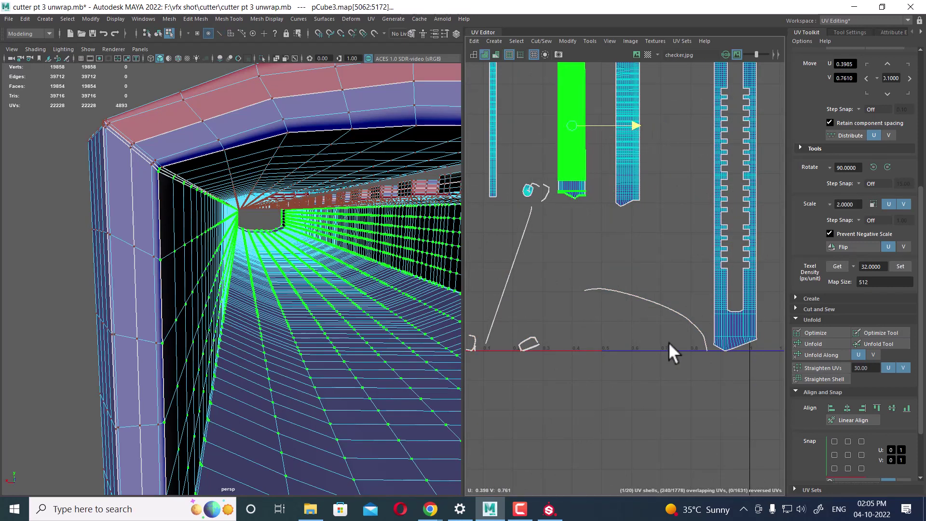
pyautogui.keyDown('alt'); pyautogui.moveTo(668, 342); pyautogui.dragTo(657, 290, button='middle'); pyautogui.keyUp('alt')
# - Move the curved UV strip up and left and select its edges
pyautogui.click(634, 287)
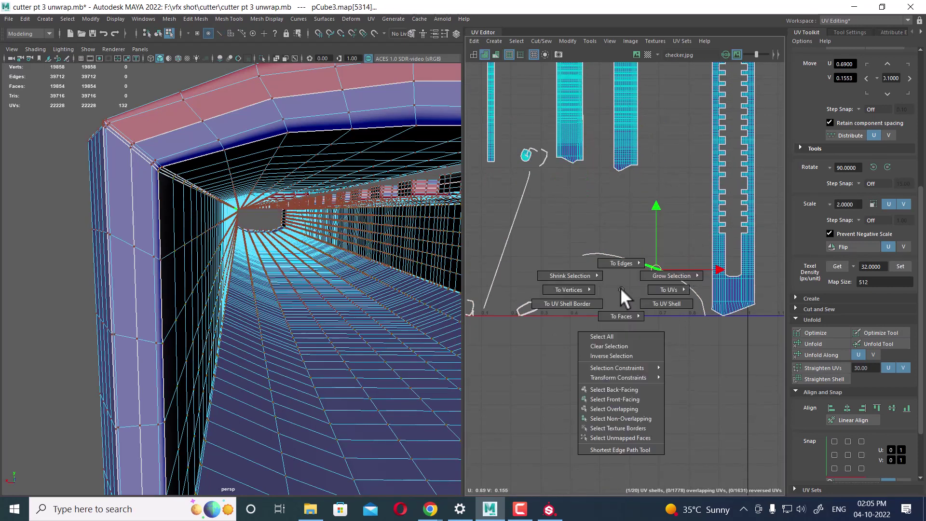
pyautogui.moveTo(620, 287); pyautogui.dragTo(673, 311, button='right')
pyautogui.moveTo(647, 284); pyautogui.dragTo(609, 265)
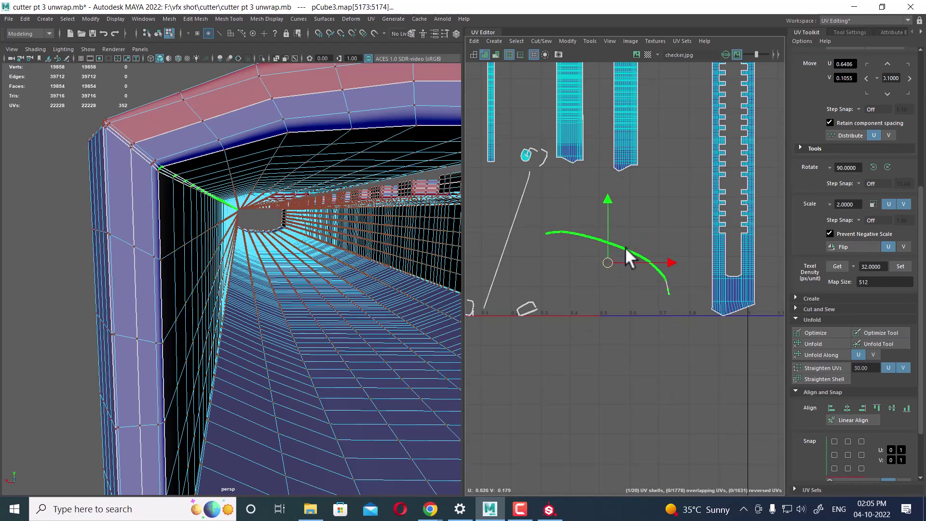
pyautogui.moveTo(628, 252); pyautogui.dragTo(640, 203, button='right')
pyautogui.moveTo(546, 213); pyautogui.dragTo(674, 297)
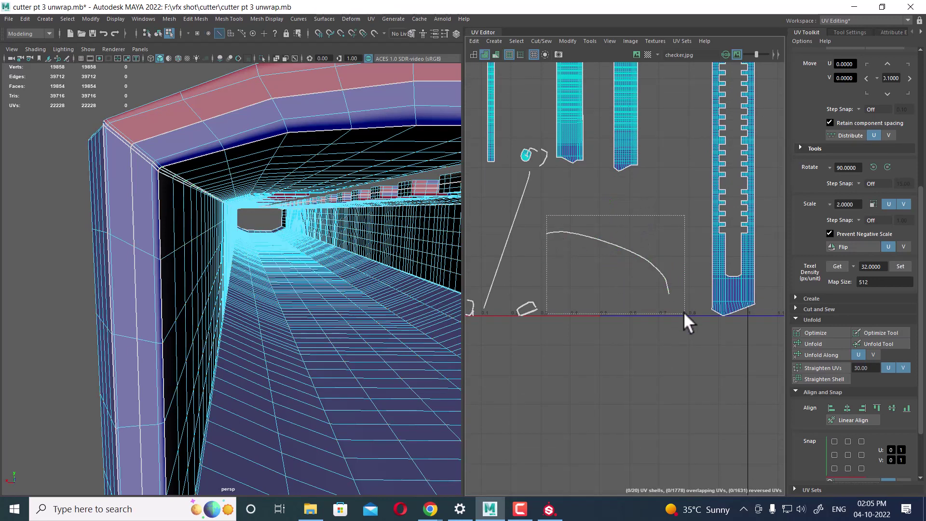
pyautogui.moveTo(646, 292); pyautogui.dragTo(643, 252, button='right')
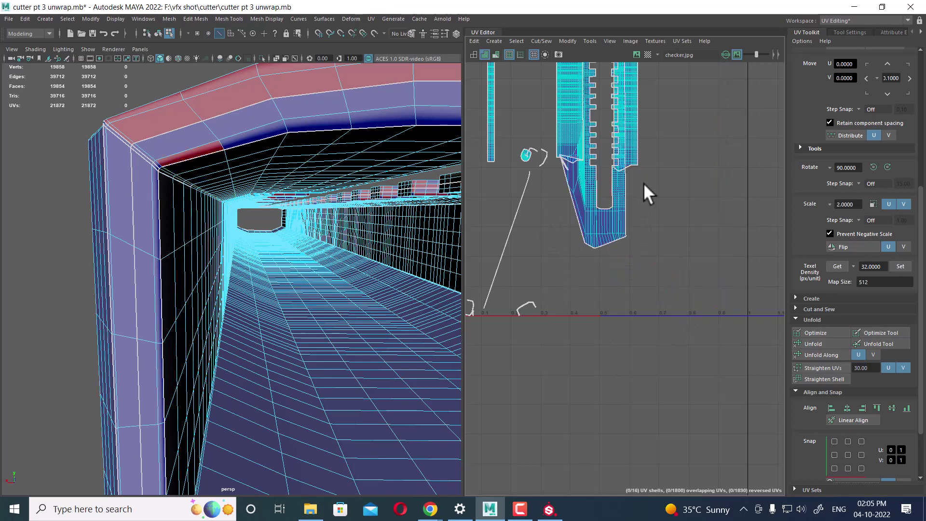
pyautogui.hotkey('ctrl', 'z')
pyautogui.scroll(-2, 654, 198)
pyautogui.keyDown('alt'); pyautogui.moveTo(605, 203); pyautogui.dragTo(579, 223, button='middle'); pyautogui.keyUp('alt')
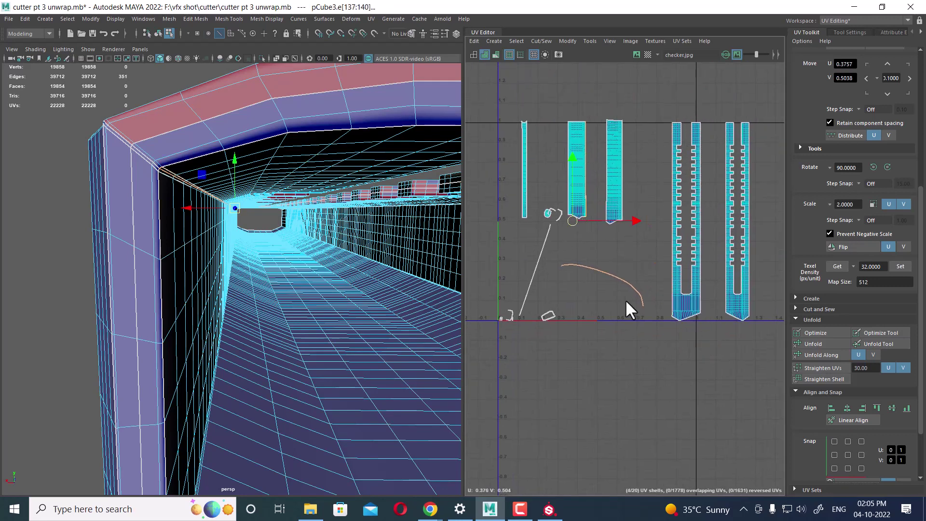
# - Sew the curved strip's edges onto the middle UV shell
pyautogui.moveTo(625, 299); pyautogui.dragTo(627, 205, button='right')
pyautogui.scroll(1, 611, 269)
pyautogui.scroll(2, 611, 289)
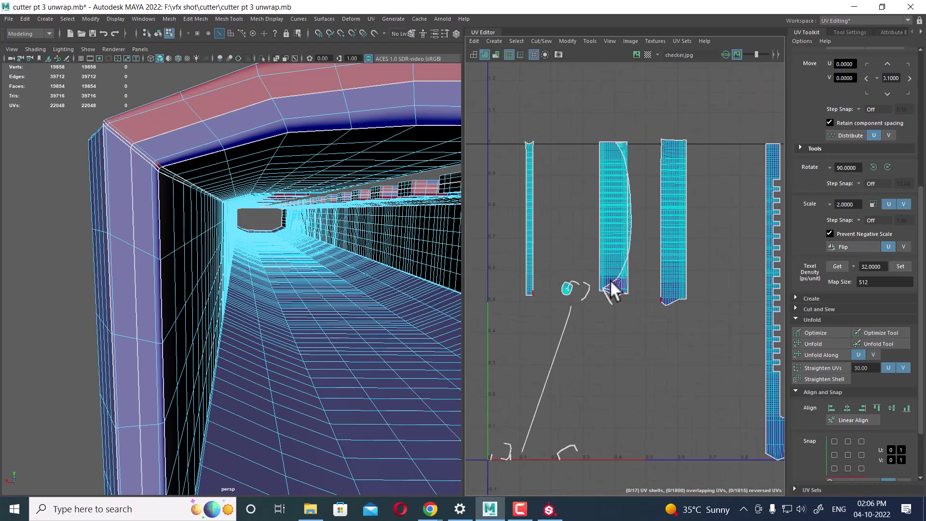
pyautogui.scroll(2, 609, 280)
# - Expand the selection to the whole middle shell, unfold it, and open the Unfold options
pyautogui.keyDown('ctrl'); pyautogui.moveTo(672, 236); pyautogui.dragTo(638, 230, button='right'); pyautogui.keyUp('ctrl')
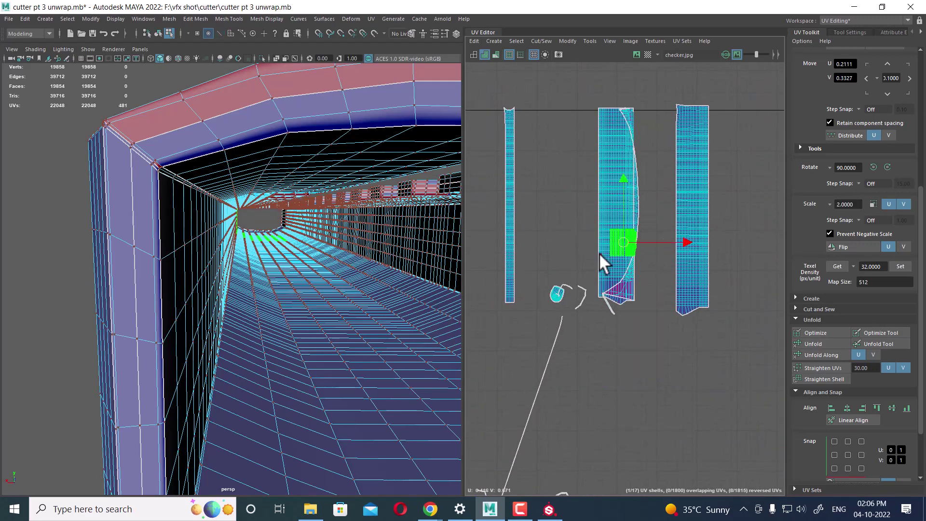
pyautogui.keyDown('ctrl'); pyautogui.rightClick(588, 248); pyautogui.keyUp('ctrl')
pyautogui.click(632, 262)
pyautogui.keyDown('shift'); pyautogui.moveTo(721, 213); pyautogui.dragTo(598, 216, button='right'); pyautogui.keyUp('shift')
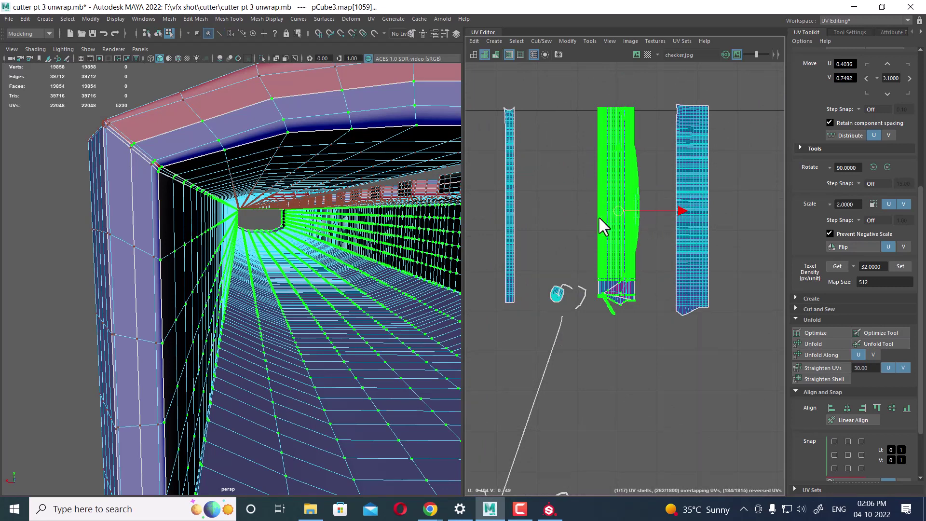
pyautogui.scroll(-3, 595, 215)
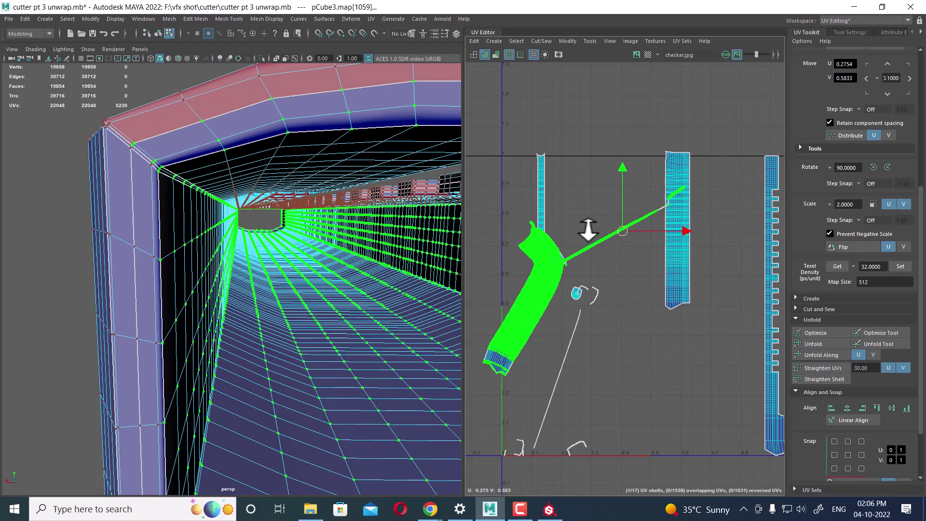
pyautogui.keyDown('alt'); pyautogui.moveTo(602, 236); pyautogui.dragTo(654, 316, button='right'); pyautogui.keyUp('alt')
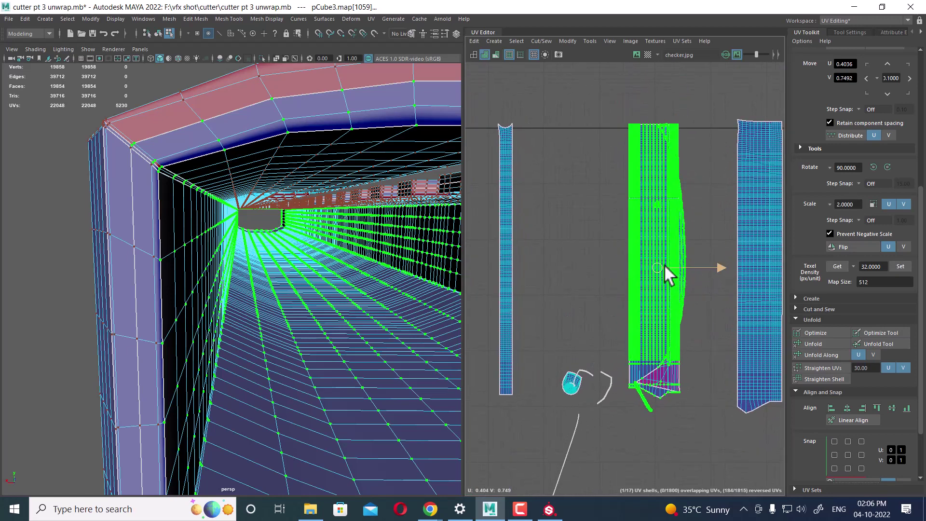
pyautogui.keyDown('shift'); pyautogui.moveTo(710, 190); pyautogui.dragTo(603, 192, button='right'); pyautogui.keyUp('shift')
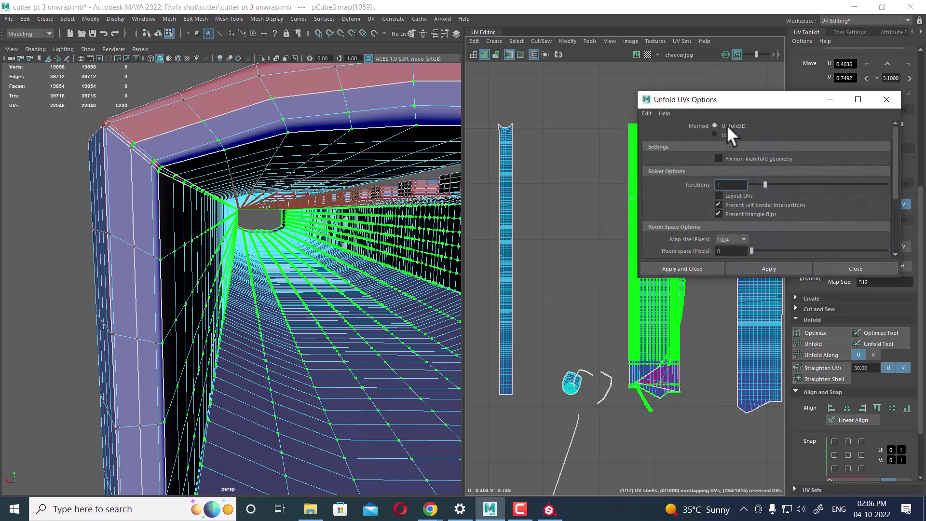
# - Unfold the middle shell with the Legacy method, then undo it
pyautogui.click(730, 137)
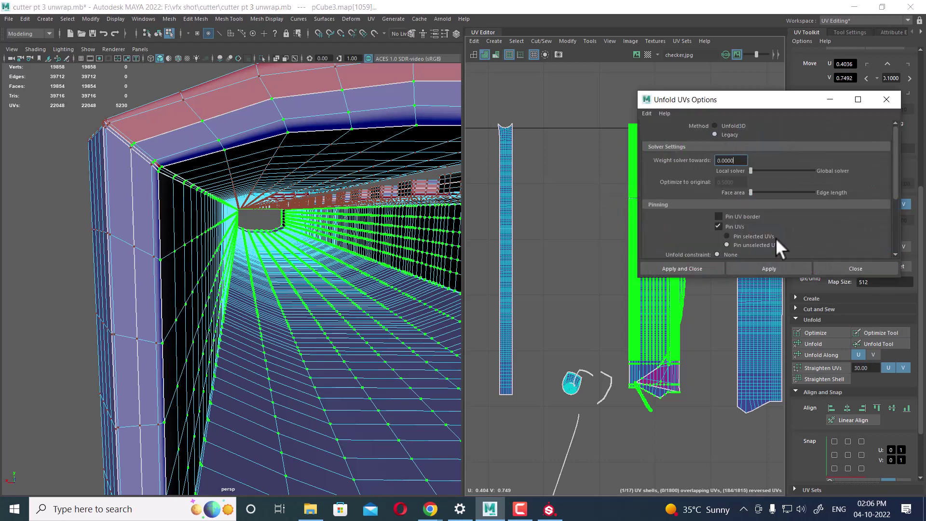
pyautogui.click(783, 268)
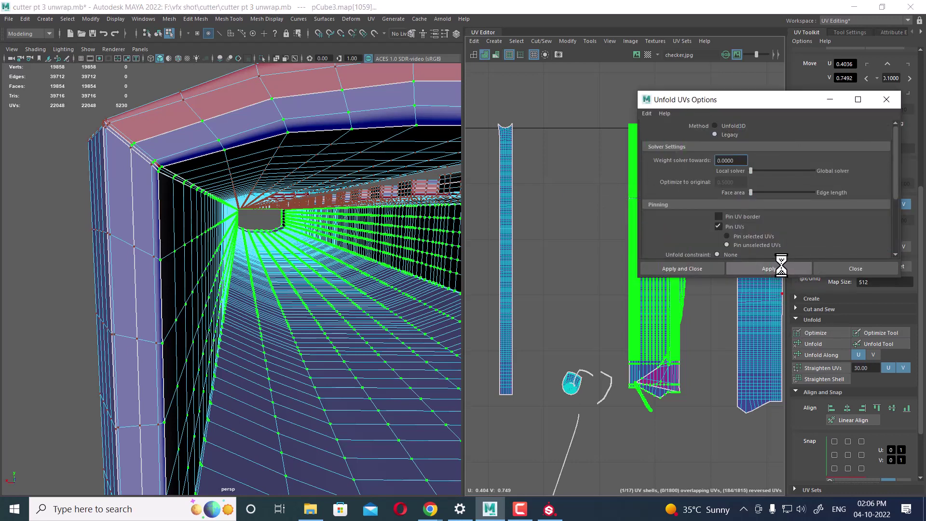
pyautogui.click(777, 264)
pyautogui.keyDown('alt'); pyautogui.moveTo(552, 300); pyautogui.dragTo(470, 319, button='middle'); pyautogui.keyUp('alt')
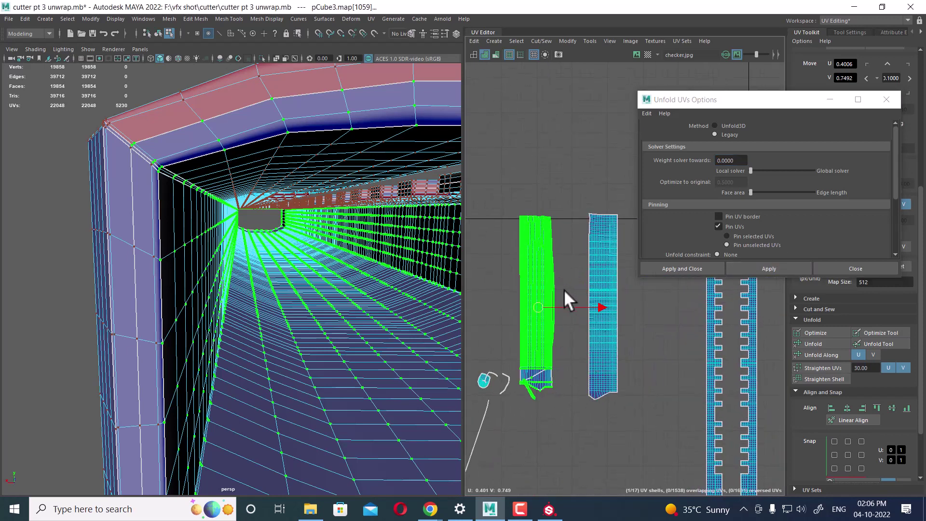
pyautogui.hotkey('ctrl', 'z')
pyautogui.hotkey('ctrl', 'z')
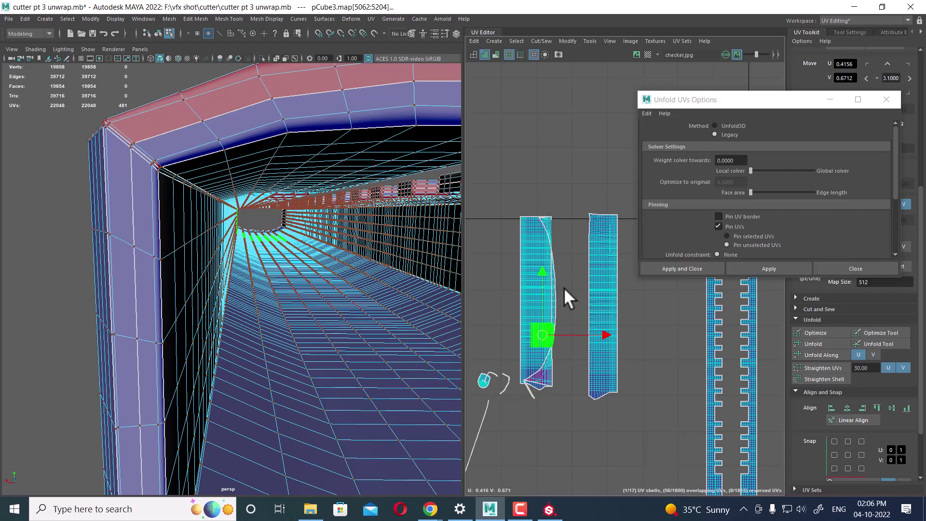
# - Unfold the middle shell with Unfold3D, then undo back to the edge selection
pyautogui.click(736, 125)
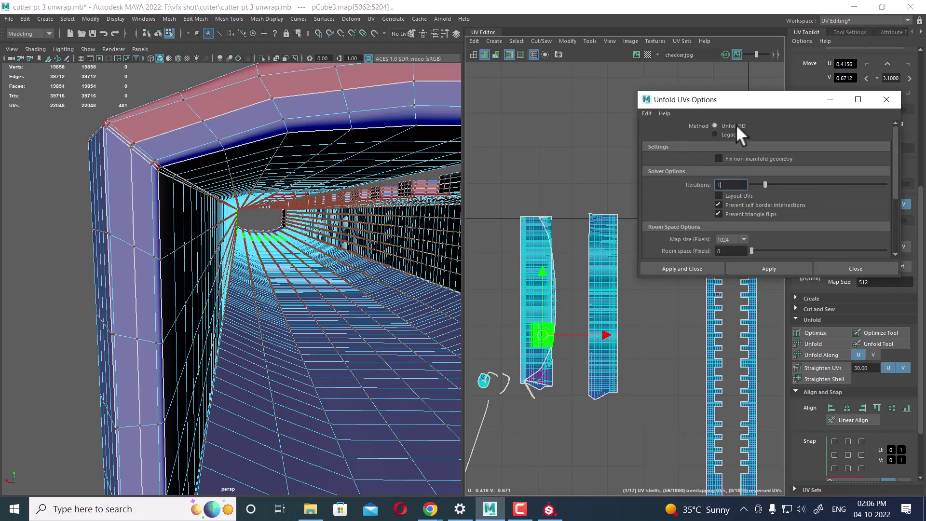
pyautogui.click(768, 268)
pyautogui.doubleClick(534, 374)
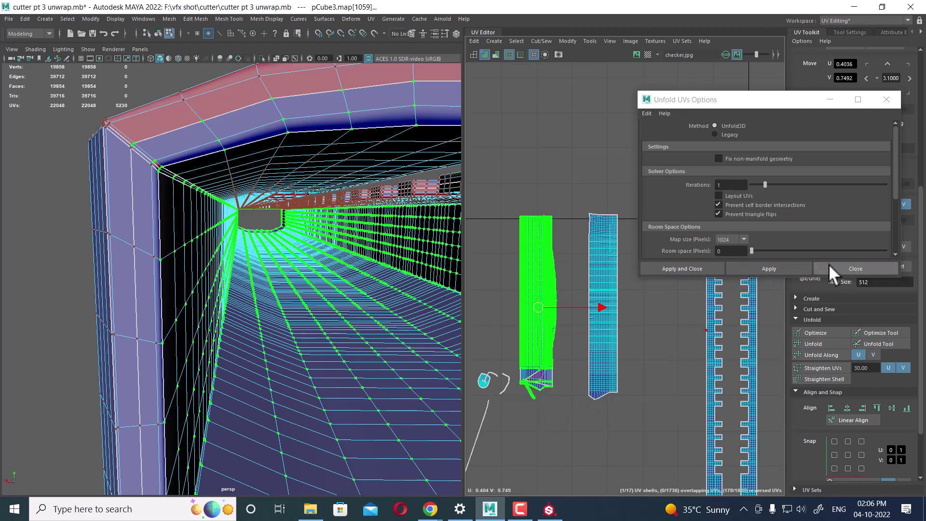
pyautogui.click(768, 269)
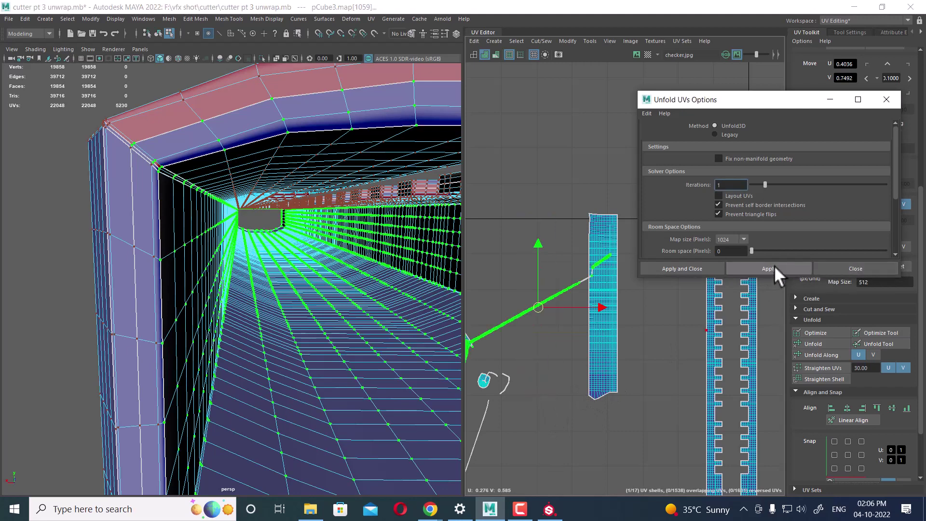
pyautogui.scroll(-3, 568, 357)
pyautogui.hotkey('ctrl', 'z')
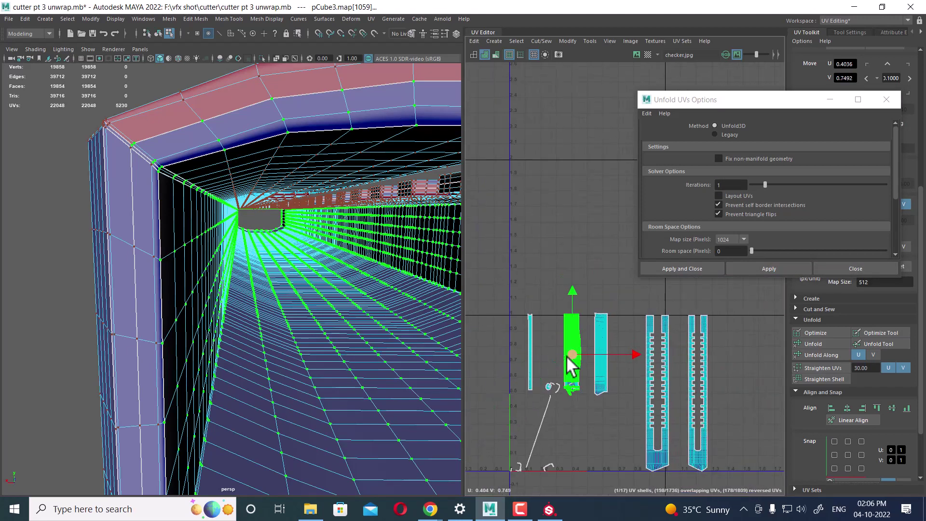
pyautogui.hotkey('ctrl', 'z')
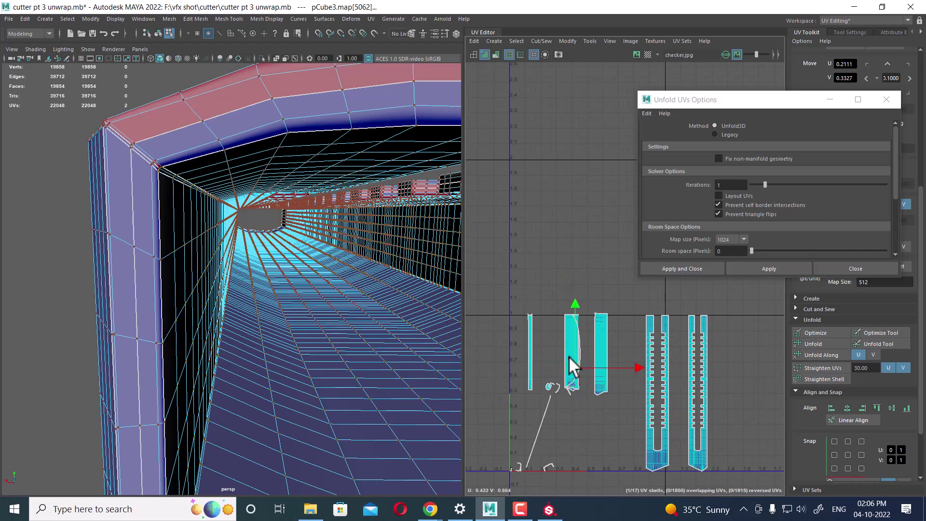
pyautogui.hotkey('ctrl', 'F10')
# - Close the Unfold options and cut the shell along the curved UV edges
pyautogui.click(875, 270)
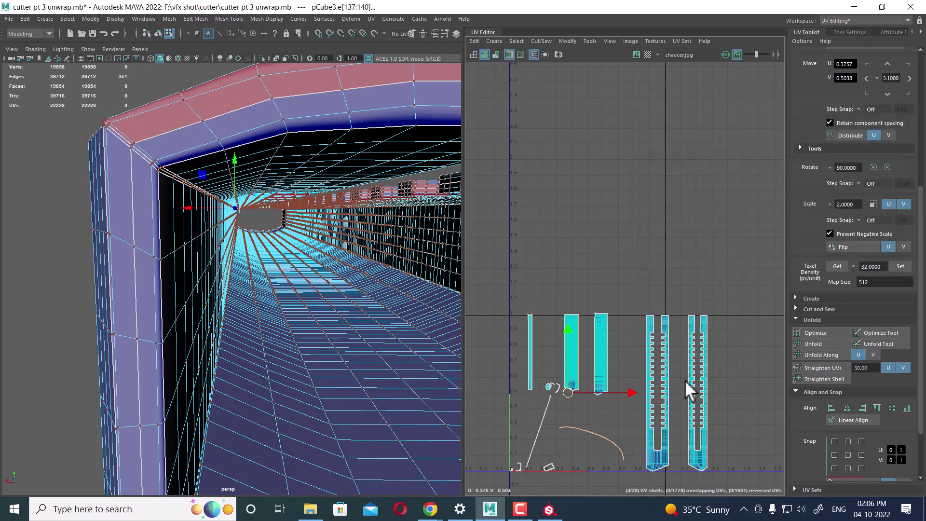
pyautogui.keyDown('alt'); pyautogui.moveTo(684, 380); pyautogui.dragTo(661, 201, button='middle'); pyautogui.keyUp('alt')
pyautogui.scroll(3, 644, 341)
pyautogui.scroll(1, 641, 302)
pyautogui.scroll(1, 641, 301)
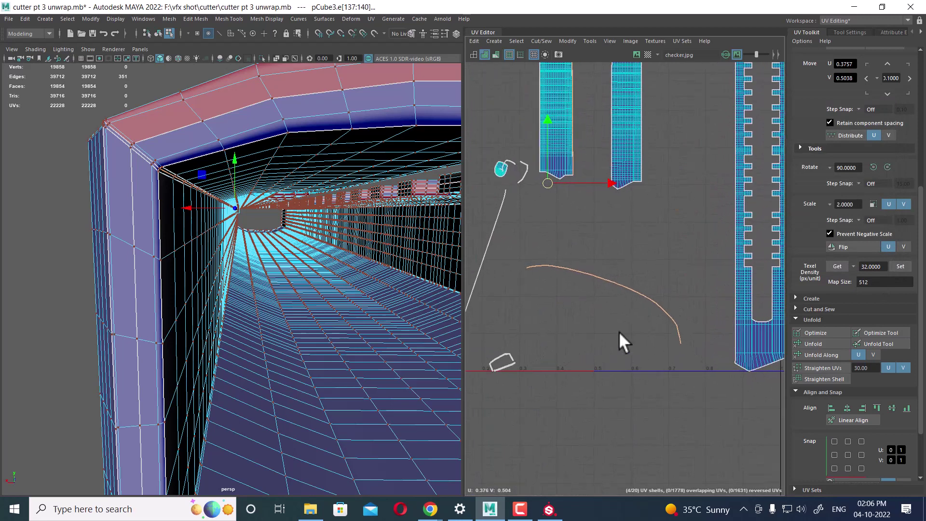
pyautogui.moveTo(620, 326); pyautogui.dragTo(691, 346, button='right')
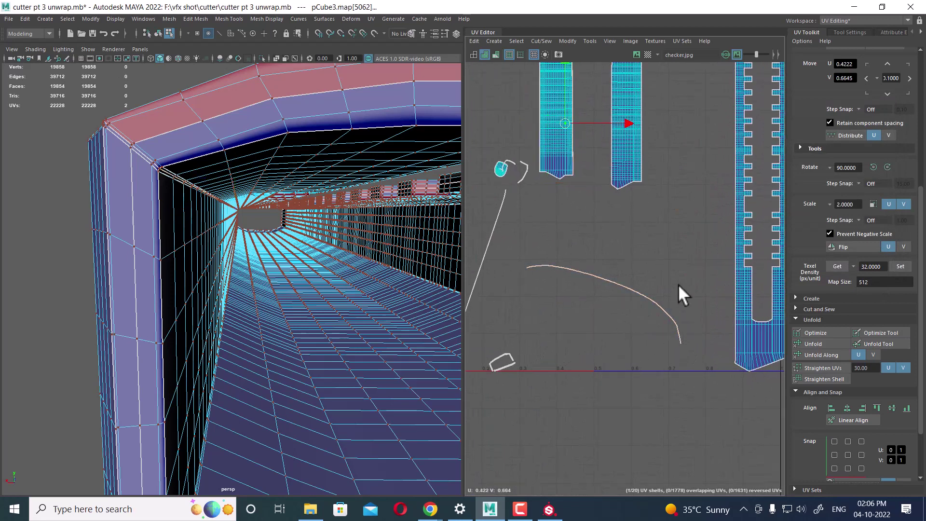
pyautogui.moveTo(678, 283); pyautogui.dragTo(664, 224, button='right')
pyautogui.click(532, 255)
pyautogui.moveTo(521, 249); pyautogui.dragTo(696, 343)
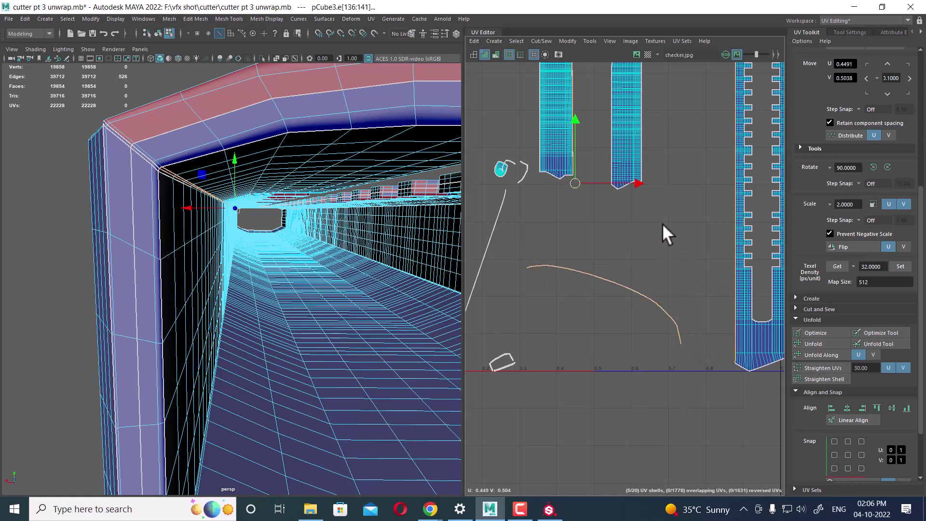
pyautogui.keyDown('shift'); pyautogui.moveTo(662, 224); pyautogui.dragTo(549, 265, button='right'); pyautogui.keyUp('shift')
# - Drop the right shell's edges from the selection and sew the remaining edges together
pyautogui.scroll(-2, 636, 300)
pyautogui.scroll(-2, 601, 314)
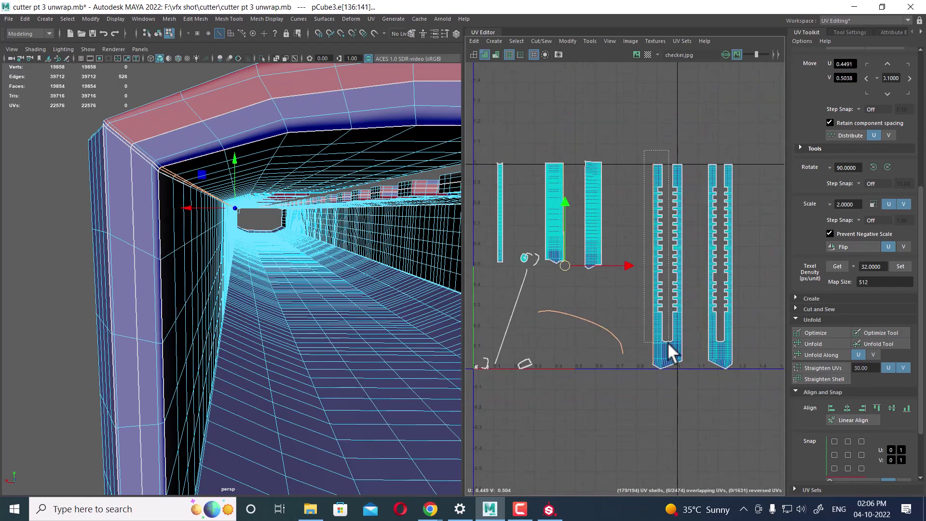
pyautogui.keyDown('ctrl'); pyautogui.moveTo(645, 154); pyautogui.dragTo(671, 351); pyautogui.keyUp('ctrl')
pyautogui.keyDown('shift'); pyautogui.rightClick(652, 217); pyautogui.keyUp('shift')
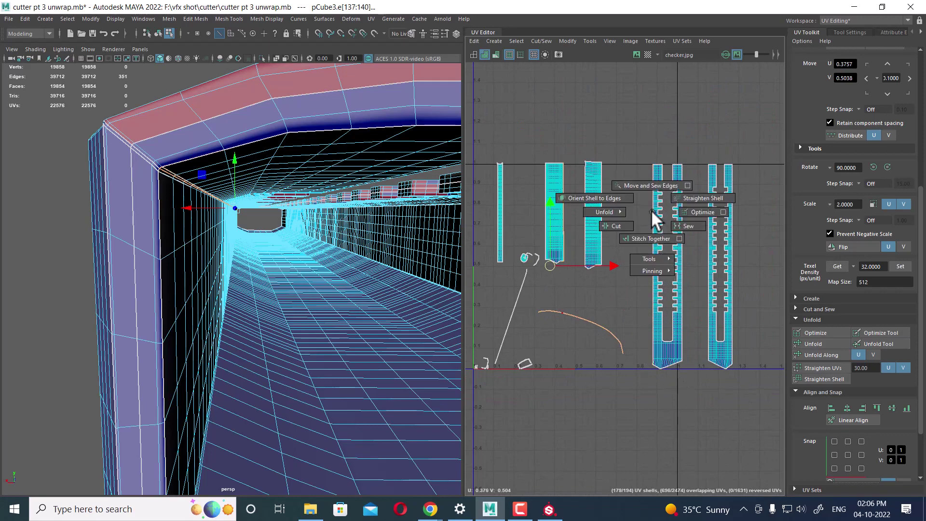
pyautogui.click(646, 184)
pyautogui.scroll(5, 592, 243)
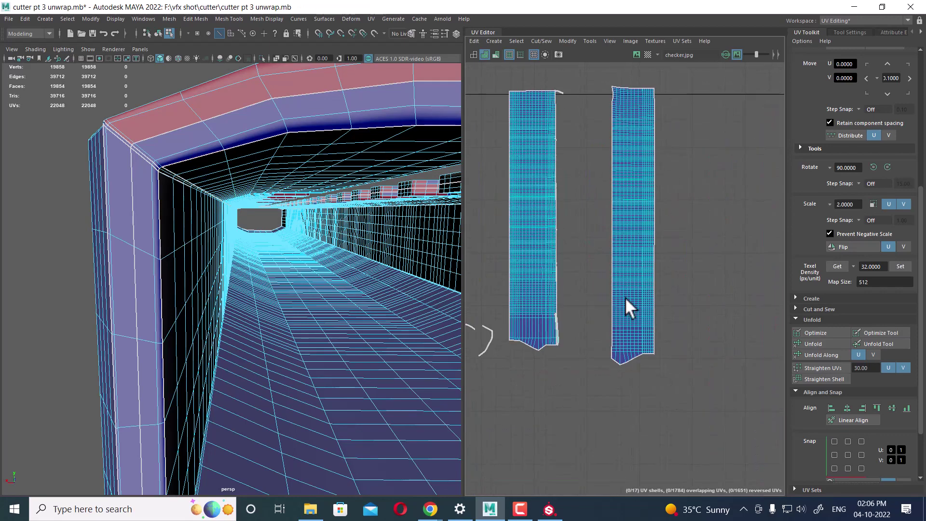
pyautogui.scroll(1, 626, 299)
pyautogui.scroll(3, 591, 306)
pyautogui.scroll(-1, 626, 343)
pyautogui.scroll(-2, 648, 326)
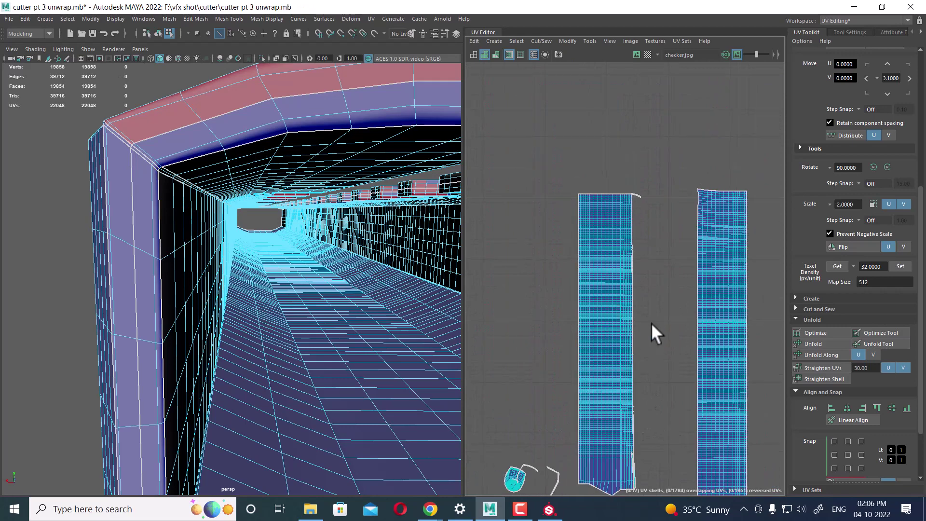
pyautogui.scroll(2, 656, 290)
pyautogui.scroll(1, 647, 265)
pyautogui.scroll(3, 719, 296)
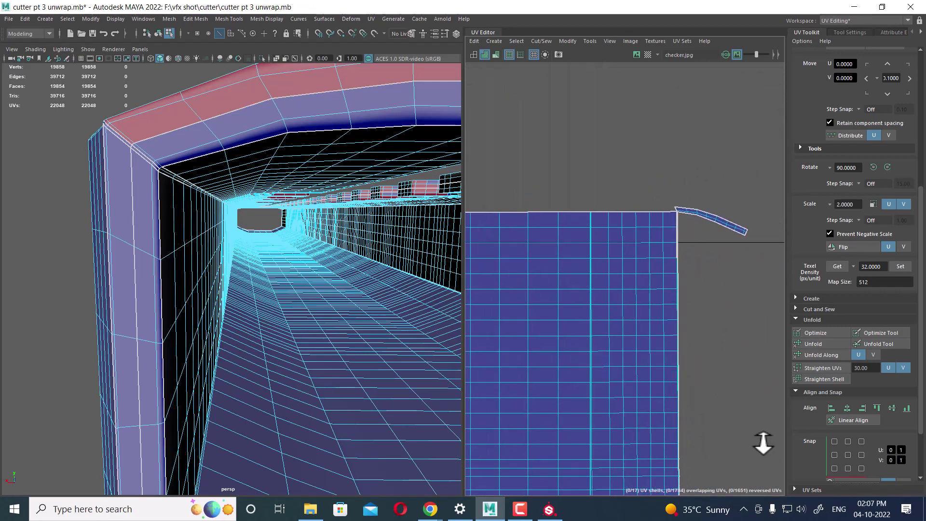
pyautogui.scroll(-1, 763, 442)
pyautogui.scroll(-1, 708, 333)
pyautogui.scroll(-1, 715, 393)
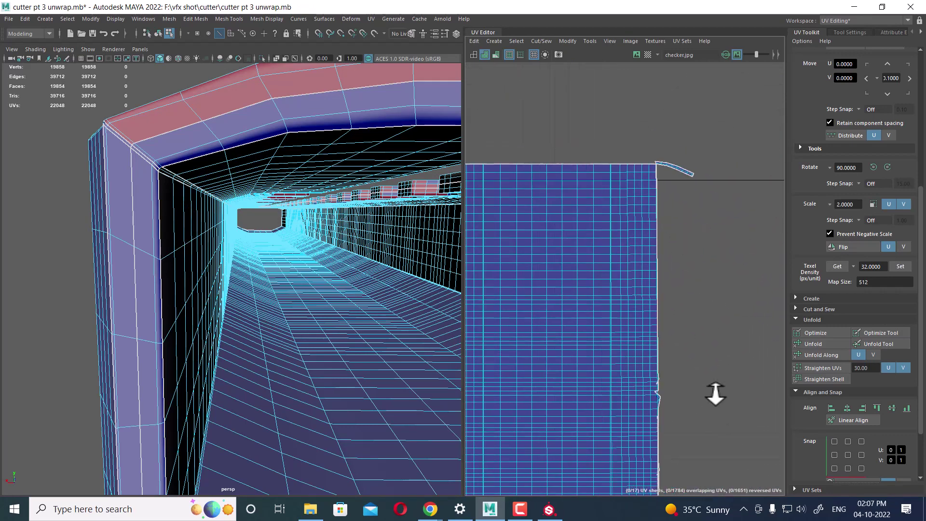
pyautogui.scroll(-2, 695, 338)
pyautogui.scroll(-1, 699, 252)
pyautogui.scroll(-2, 678, 191)
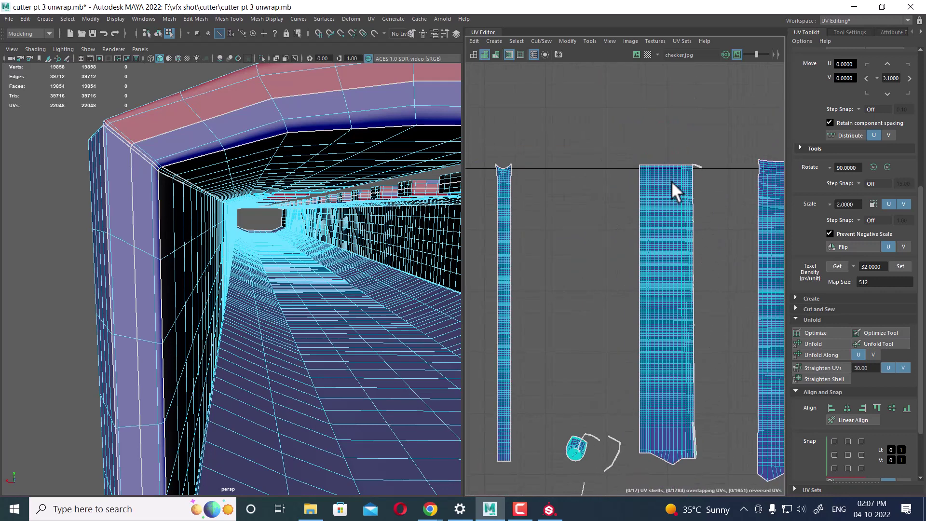
# - Select the tall strip's right border edges, trimming and adding edges as needed
pyautogui.moveTo(697, 171); pyautogui.dragTo(664, 450)
pyautogui.press('w')
pyautogui.keyDown('alt'); pyautogui.moveTo(683, 256); pyautogui.dragTo(650, 304, button='middle'); pyautogui.keyUp('alt')
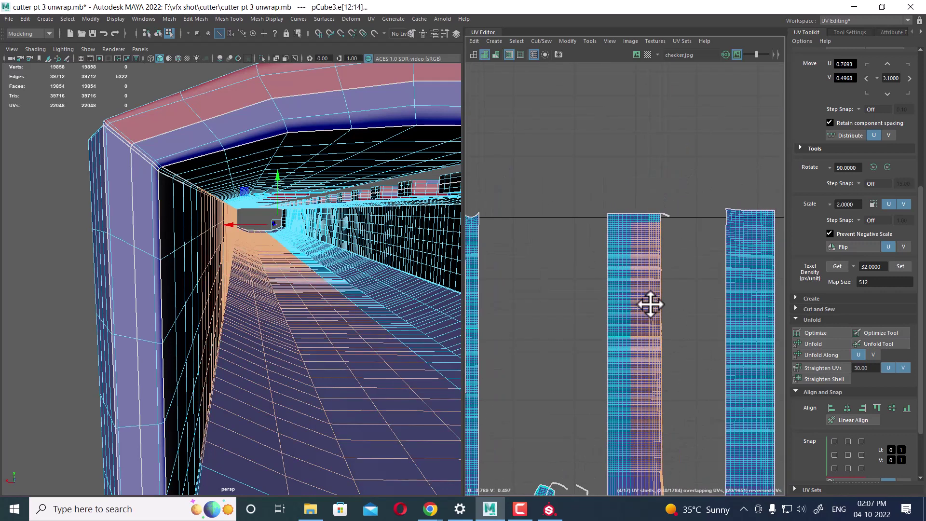
pyautogui.scroll(2, 732, 311)
pyautogui.scroll(1, 689, 254)
pyautogui.scroll(1, 663, 283)
pyautogui.scroll(1, 709, 265)
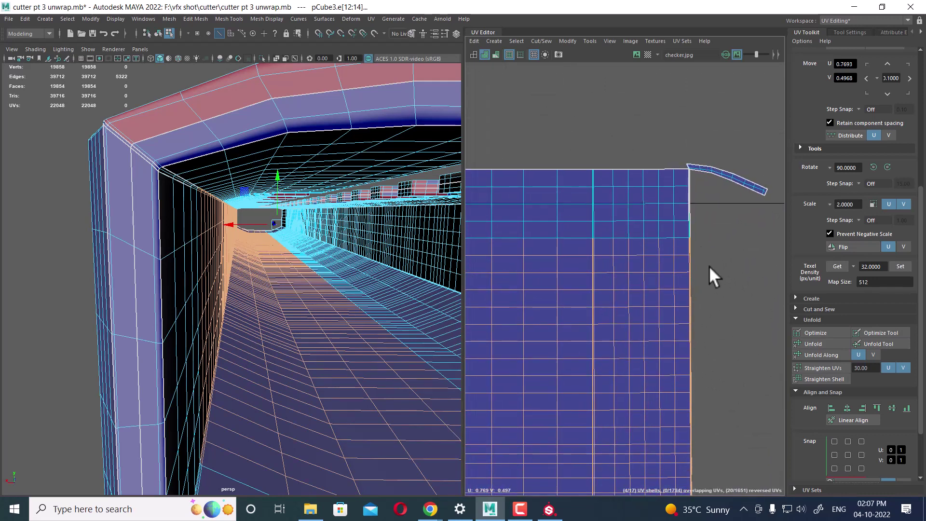
pyautogui.keyDown('ctrl'); pyautogui.moveTo(653, 176); pyautogui.dragTo(672, 216); pyautogui.keyUp('ctrl')
pyautogui.keyDown('shift'); pyautogui.moveTo(700, 181); pyautogui.dragTo(644, 280); pyautogui.keyUp('shift')
pyautogui.scroll(-2, 675, 332)
pyautogui.scroll(-2, 627, 193)
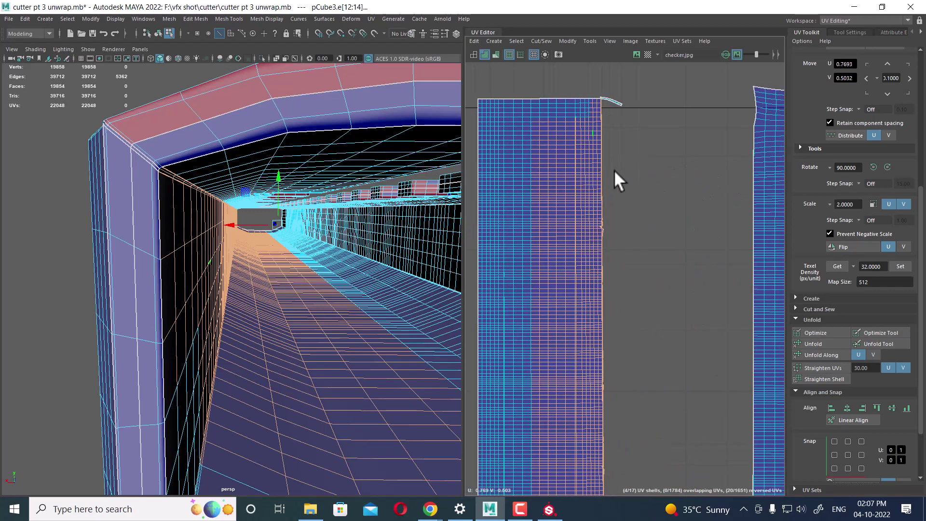
pyautogui.scroll(-2, 622, 241)
pyautogui.scroll(-1, 641, 321)
pyautogui.scroll(-2, 627, 298)
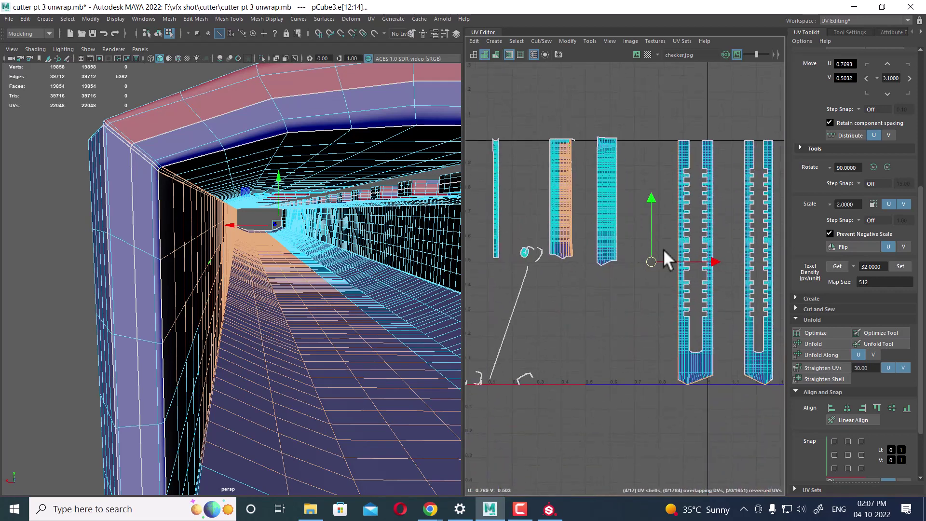
# - Deselect the right cutter shell's edges and the strip's bottom edges
pyautogui.keyDown('ctrl'); pyautogui.moveTo(660, 125); pyautogui.dragTo(723, 413); pyautogui.keyUp('ctrl')
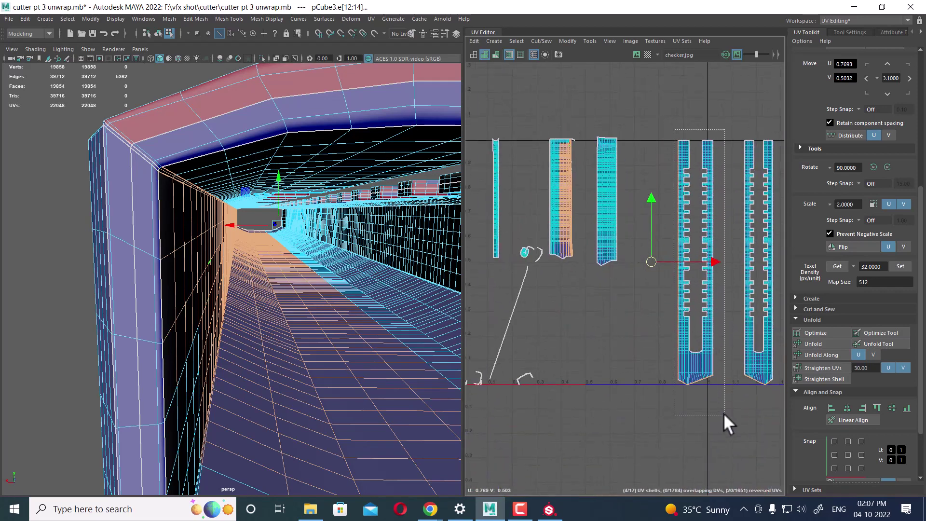
pyautogui.keyDown('alt'); pyautogui.moveTo(728, 410); pyautogui.dragTo(652, 386, button='middle'); pyautogui.keyUp('alt')
pyautogui.keyDown('ctrl'); pyautogui.moveTo(696, 310); pyautogui.dragTo(650, 386); pyautogui.keyUp('ctrl')
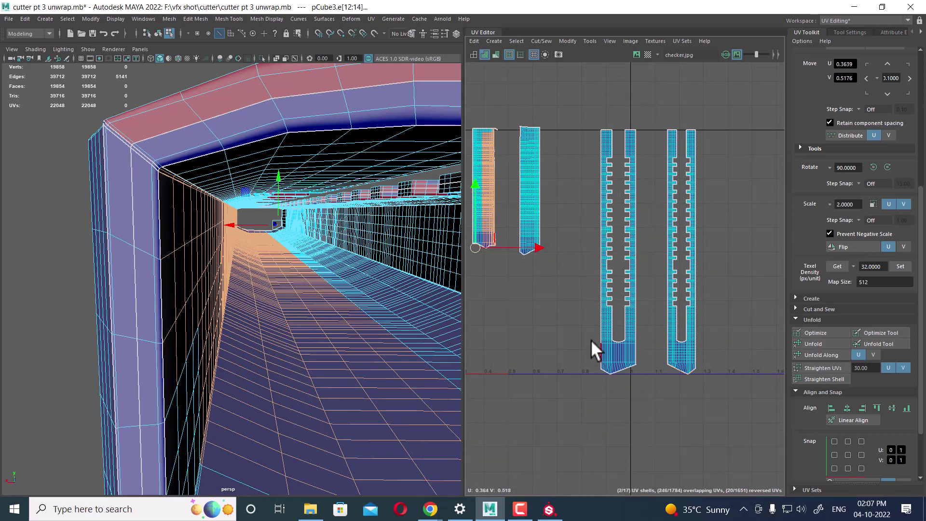
pyautogui.keyDown('alt'); pyautogui.moveTo(590, 339); pyautogui.dragTo(658, 352, button='middle'); pyautogui.keyUp('alt')
pyautogui.scroll(1, 659, 352)
pyautogui.scroll(2, 611, 362)
pyautogui.scroll(2, 678, 407)
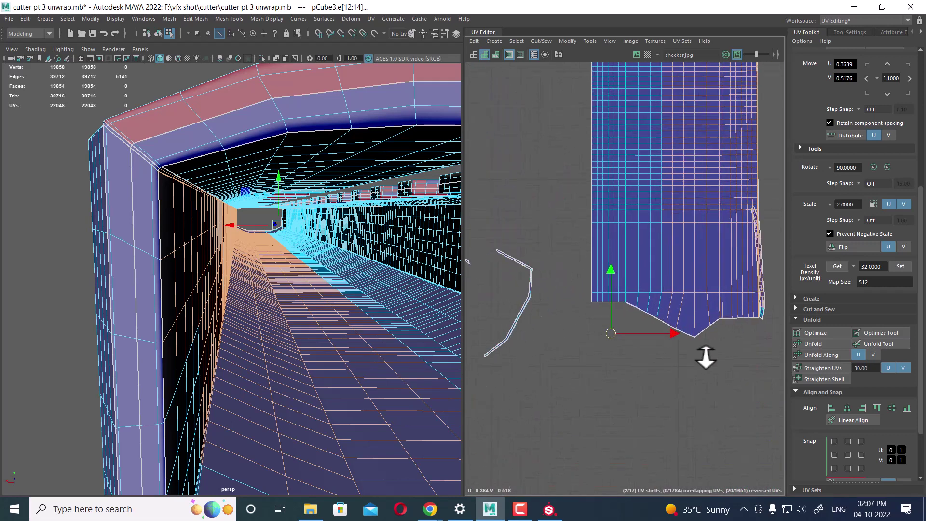
pyautogui.keyDown('ctrl'); pyautogui.moveTo(687, 325); pyautogui.dragTo(746, 372); pyautogui.keyUp('ctrl')
# - Sew the lower corner seam edges, cut them back open, and select the tall strips
pyautogui.keyDown('ctrl'); pyautogui.moveTo(715, 304); pyautogui.dragTo(754, 324); pyautogui.keyUp('ctrl')
pyautogui.keyDown('shift'); pyautogui.moveTo(723, 334); pyautogui.dragTo(713, 296, button='right'); pyautogui.keyUp('shift')
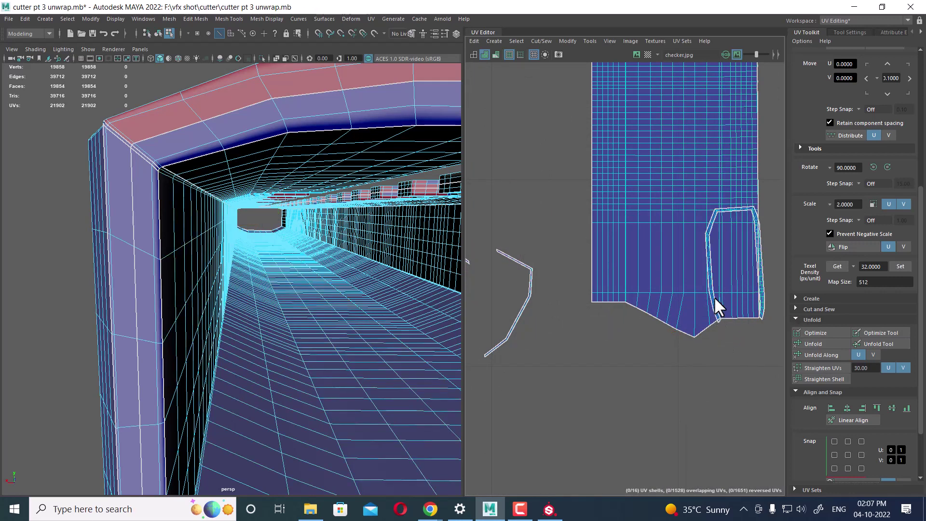
pyautogui.scroll(-1, 714, 299)
pyautogui.click(740, 314)
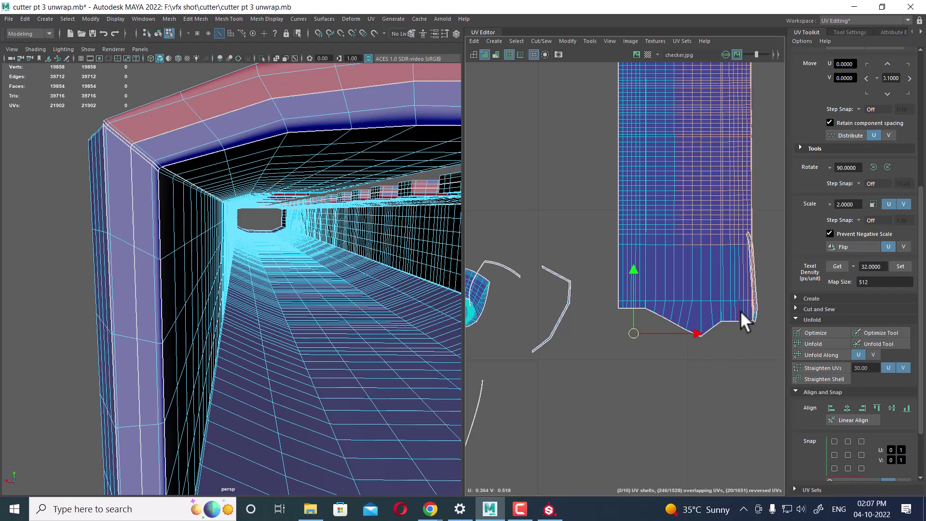
pyautogui.scroll(-3, 655, 397)
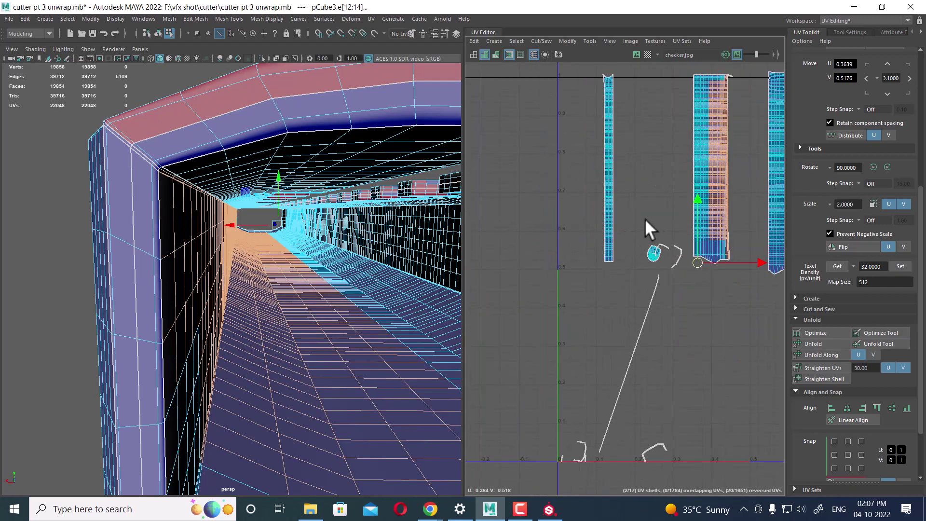
pyautogui.keyDown('alt'); pyautogui.moveTo(688, 333); pyautogui.dragTo(649, 204, button='middle'); pyautogui.keyUp('alt')
pyautogui.moveTo(703, 227); pyautogui.dragTo(628, 265)
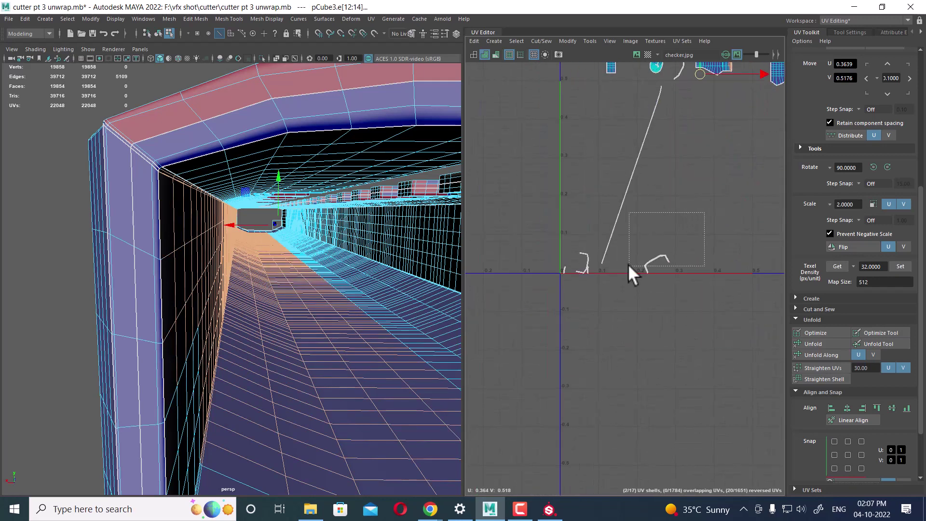
# - Sew the selected seam edges of the tall strip shells together
pyautogui.press('f')
pyautogui.keyDown('shift'); pyautogui.moveTo(632, 289); pyautogui.dragTo(632, 215, button='right'); pyautogui.keyUp('shift')
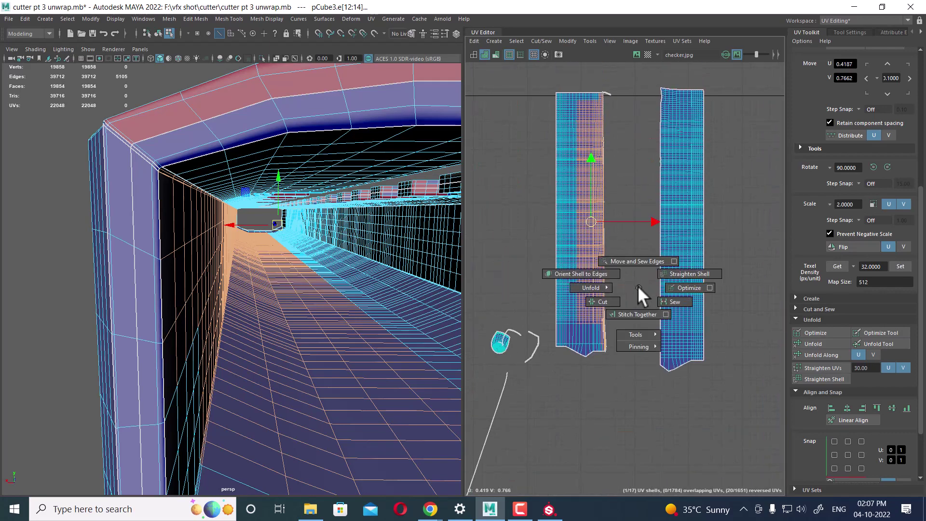
pyautogui.keyDown('alt'); pyautogui.moveTo(615, 227); pyautogui.dragTo(637, 278, button='middle'); pyautogui.keyUp('alt')
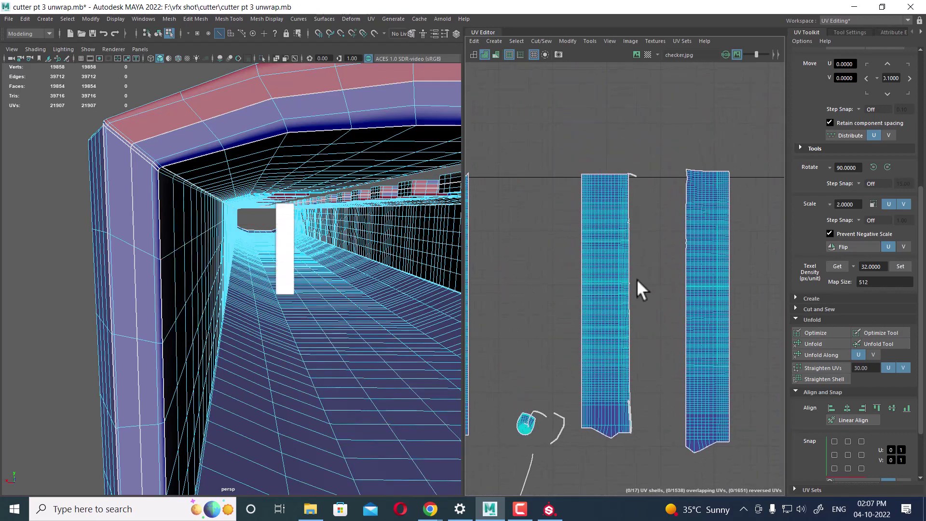
pyautogui.scroll(3, 636, 278)
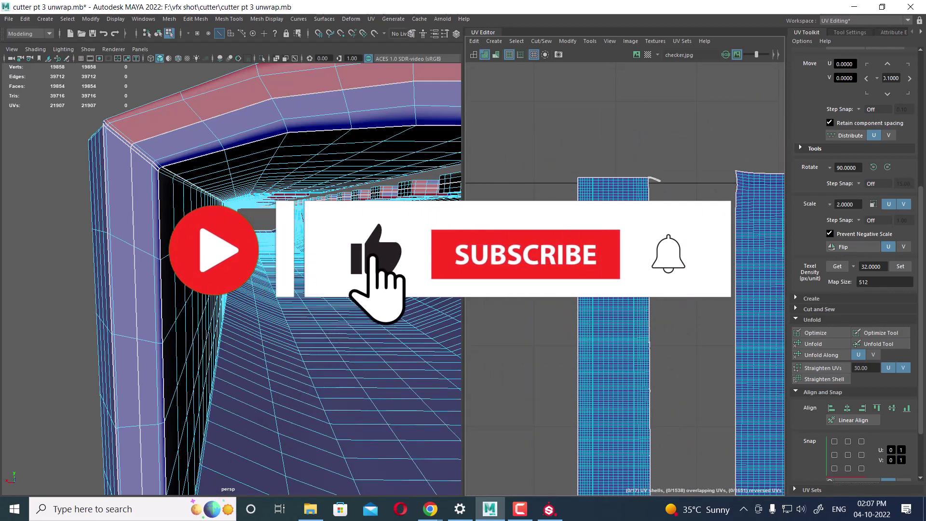
# - Frame and orbit the cutter mesh, then pick an edge on the curved corner shell
pyautogui.press('f')
pyautogui.keyDown('alt'); pyautogui.moveTo(366, 290); pyautogui.dragTo(290, 264); pyautogui.keyUp('alt')
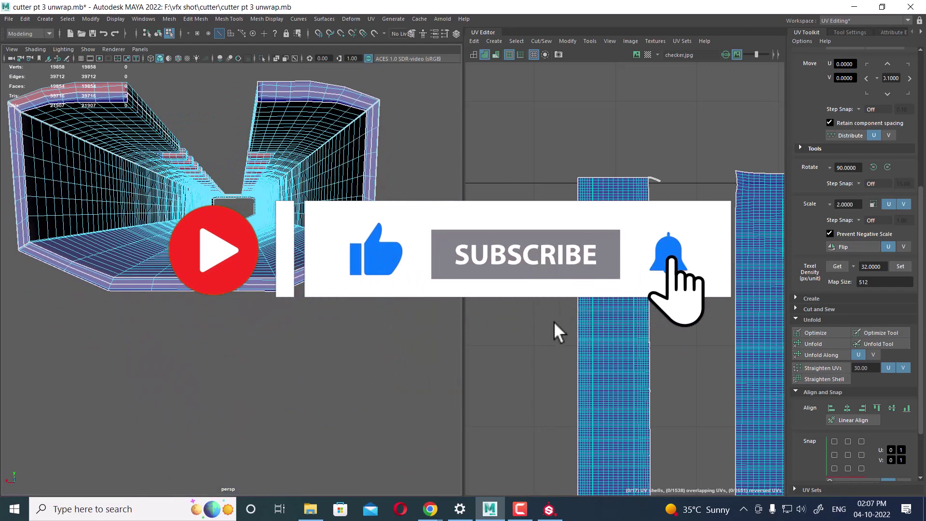
pyautogui.scroll(-3, 553, 331)
pyautogui.scroll(3, 640, 347)
pyautogui.scroll(3, 745, 461)
pyautogui.scroll(3, 676, 305)
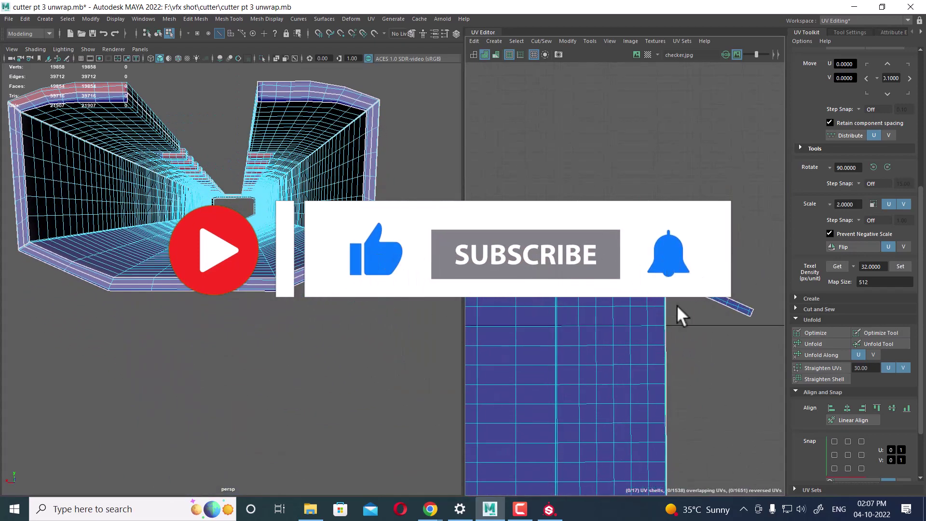
pyautogui.click(681, 273)
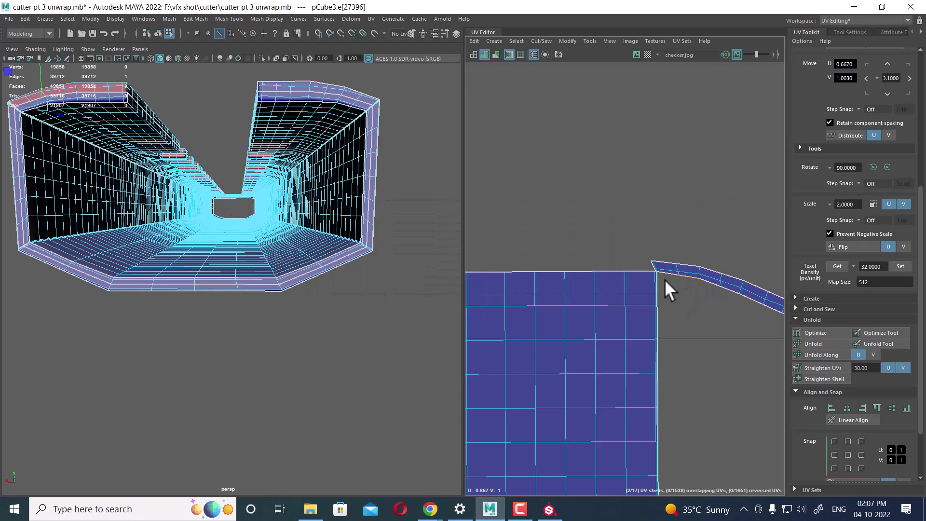
# - Select the corner edges and cut the small curved piece off the strip
pyautogui.scroll(5, 675, 308)
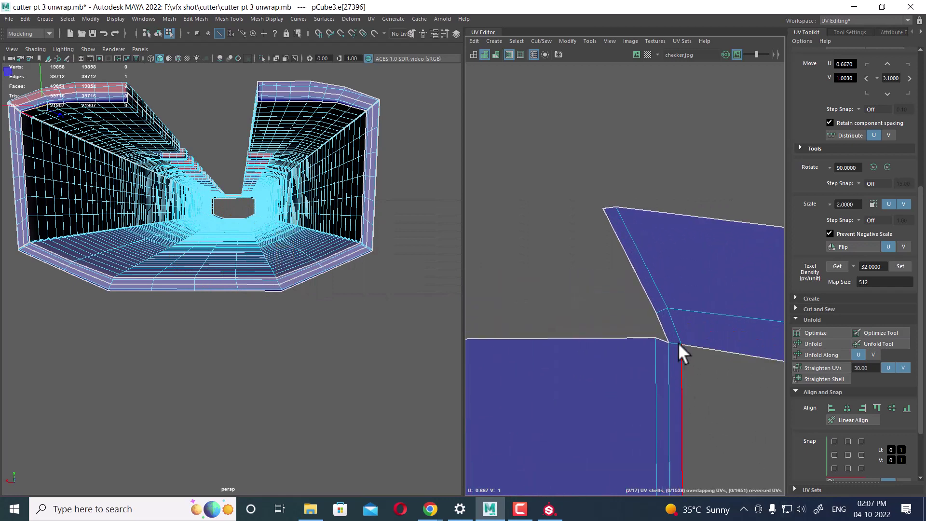
pyautogui.click(676, 341)
pyautogui.doubleClick(674, 345)
pyautogui.click(674, 340)
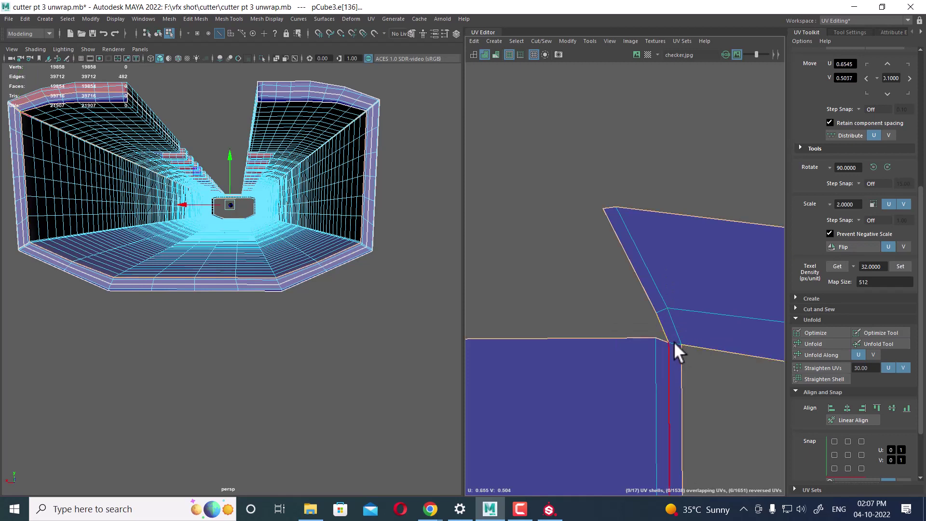
pyautogui.doubleClick(661, 299)
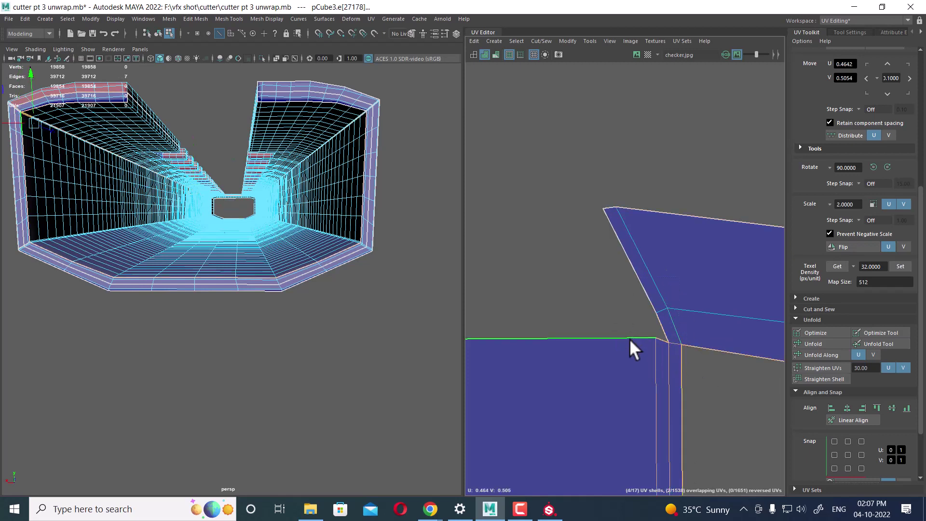
pyautogui.moveTo(620, 317); pyautogui.dragTo(656, 361)
pyautogui.moveTo(713, 368); pyautogui.dragTo(620, 400)
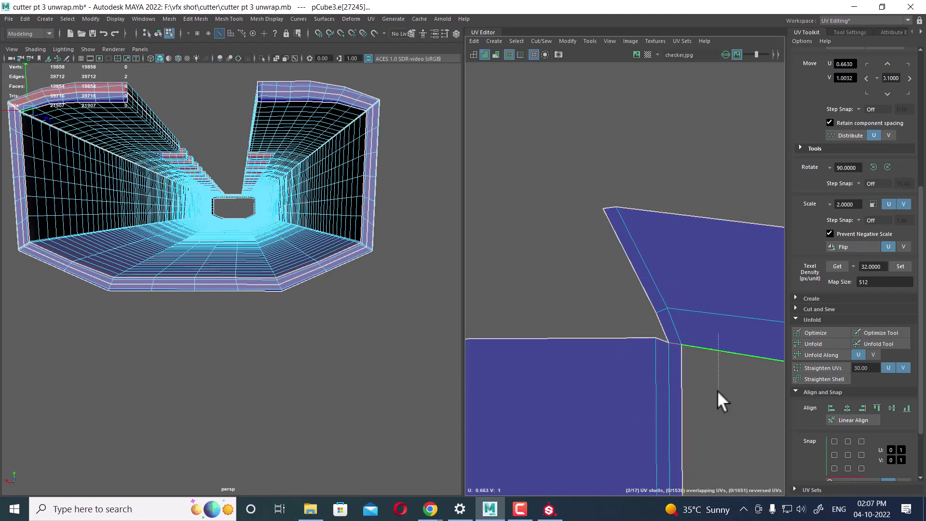
pyautogui.moveTo(717, 389); pyautogui.dragTo(715, 359)
pyautogui.keyDown('shift'); pyautogui.moveTo(714, 360); pyautogui.dragTo(607, 406, button='right'); pyautogui.keyUp('shift')
# - Move the cut-off curved piece upward, away from the other shells
pyautogui.scroll(-3, 627, 293)
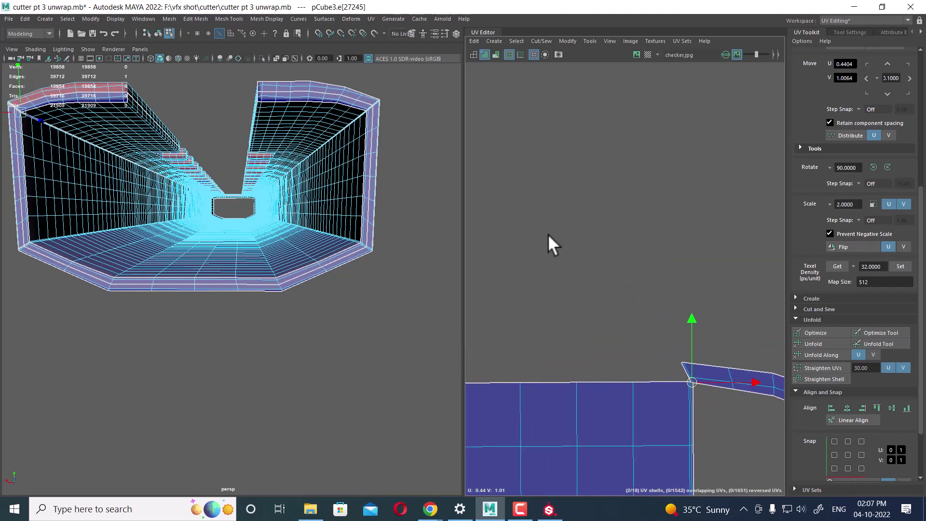
pyautogui.keyDown('alt'); pyautogui.moveTo(551, 242); pyautogui.dragTo(595, 244, button='middle'); pyautogui.keyUp('alt')
pyautogui.moveTo(665, 299)
pyautogui.keyDown('shift'); pyautogui.mouseDown(button='right')
pyautogui.moveTo(648, 285)
pyautogui.moveTo(660, 211)
pyautogui.mouseUp(button='right'); pyautogui.keyUp('shift')
pyautogui.moveTo(622, 222); pyautogui.dragTo(623, 164)
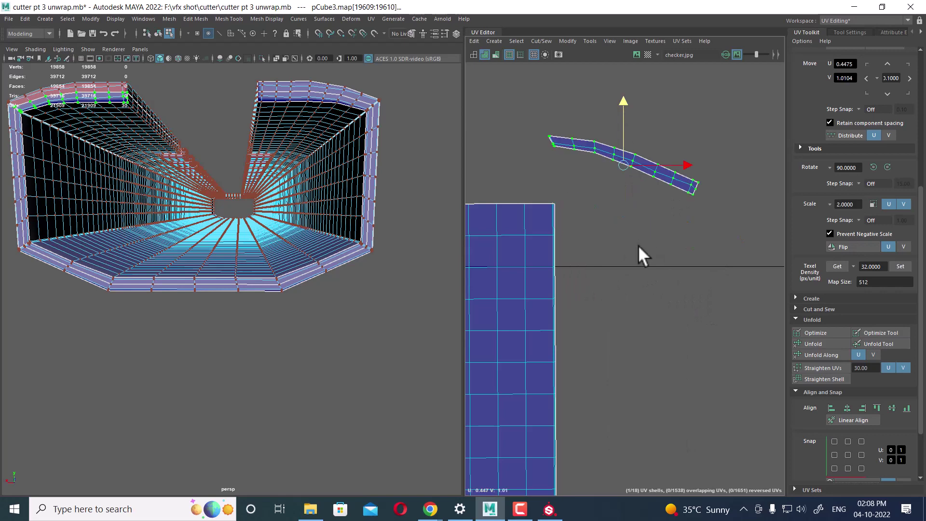
pyautogui.scroll(5, 528, 215)
pyautogui.scroll(-1, 674, 432)
pyautogui.scroll(-2, 632, 342)
pyautogui.scroll(-2, 632, 342)
# - Switch to edge selection and select edges on the thin left strip
pyautogui.keyDown('alt'); pyautogui.moveTo(641, 333); pyautogui.dragTo(681, 296, button='middle'); pyautogui.keyUp('alt')
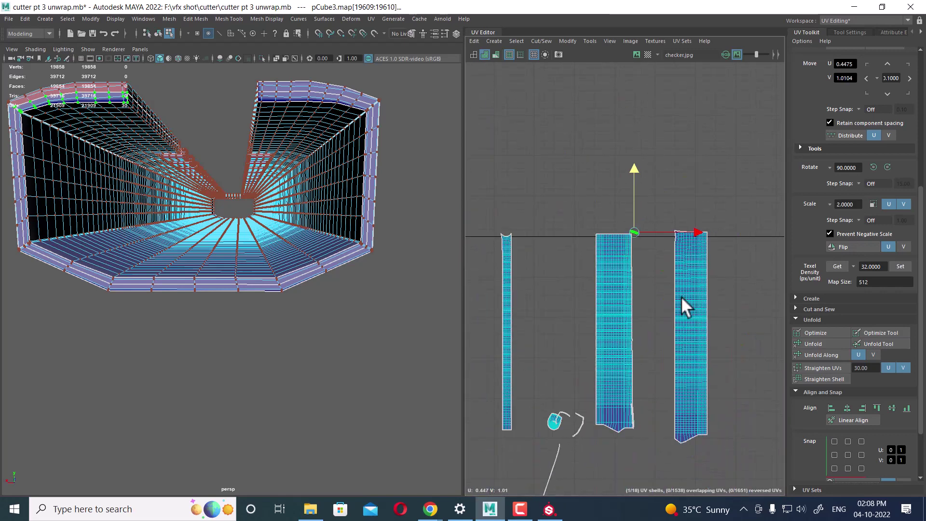
pyautogui.moveTo(629, 252)
pyautogui.keyDown('alt'); pyautogui.mouseDown(button='middle')
pyautogui.moveTo(635, 237)
pyautogui.moveTo(662, 238)
pyautogui.mouseUp(button='middle'); pyautogui.keyUp('alt')
pyautogui.scroll(-2, 664, 241)
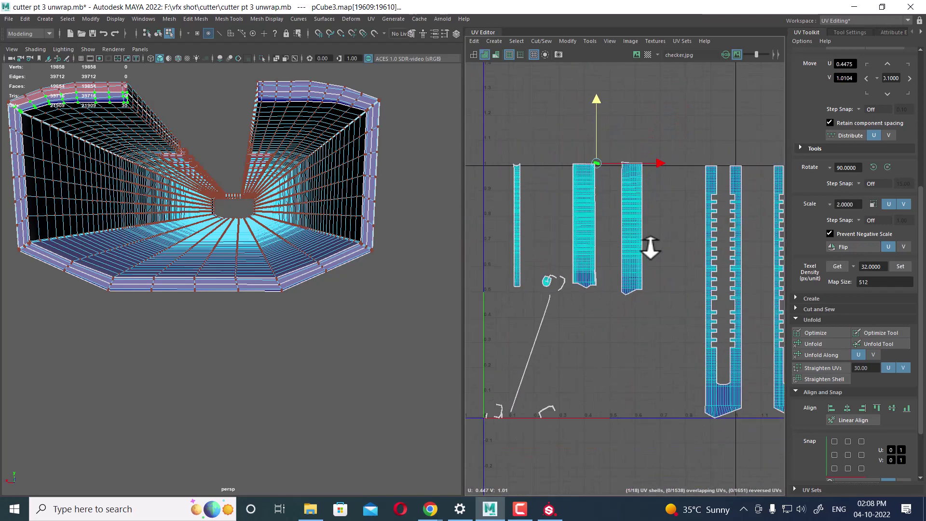
pyautogui.scroll(-1, 667, 244)
pyautogui.scroll(2, 600, 242)
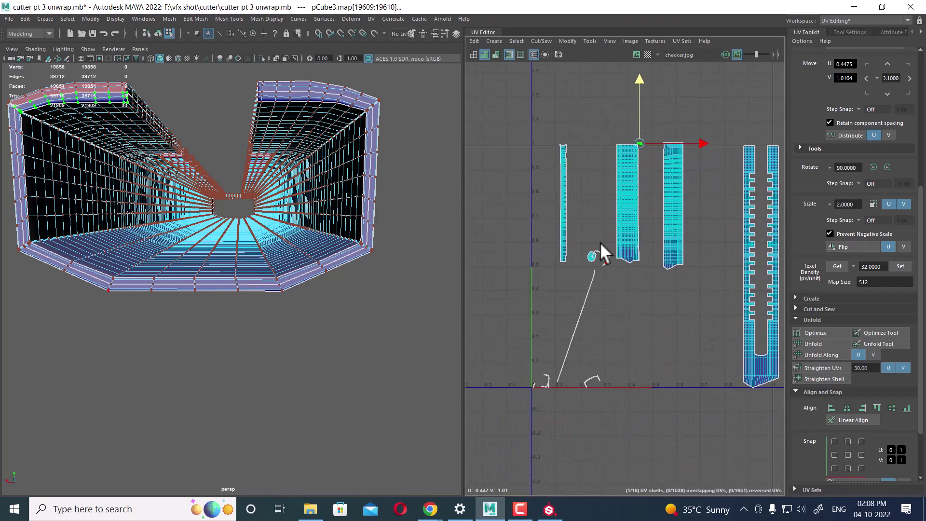
pyautogui.scroll(1, 560, 167)
pyautogui.moveTo(558, 106); pyautogui.dragTo(555, 135, button='right')
pyautogui.moveTo(592, 143); pyautogui.dragTo(527, 218)
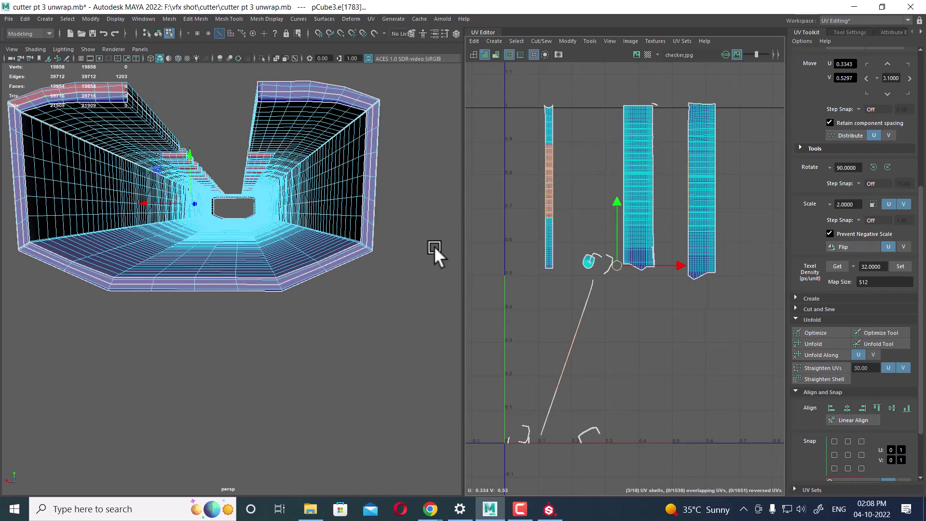
# - Select the matching edge column on the right shell and sew it
pyautogui.moveTo(256, 172)
pyautogui.keyDown('alt'); pyautogui.mouseDown()
pyautogui.moveTo(302, 248)
pyautogui.moveTo(367, 237)
pyautogui.moveTo(227, 262)
pyautogui.moveTo(299, 276)
pyautogui.moveTo(370, 245)
pyautogui.mouseUp(); pyautogui.keyUp('alt')
pyautogui.moveTo(585, 186)
pyautogui.keyDown('alt'); pyautogui.mouseDown(button='middle')
pyautogui.moveTo(702, 229)
pyautogui.moveTo(723, 320)
pyautogui.moveTo(627, 263)
pyautogui.moveTo(688, 262)
pyautogui.mouseUp(button='middle'); pyautogui.keyUp('alt')
pyautogui.moveTo(680, 170); pyautogui.dragTo(687, 241)
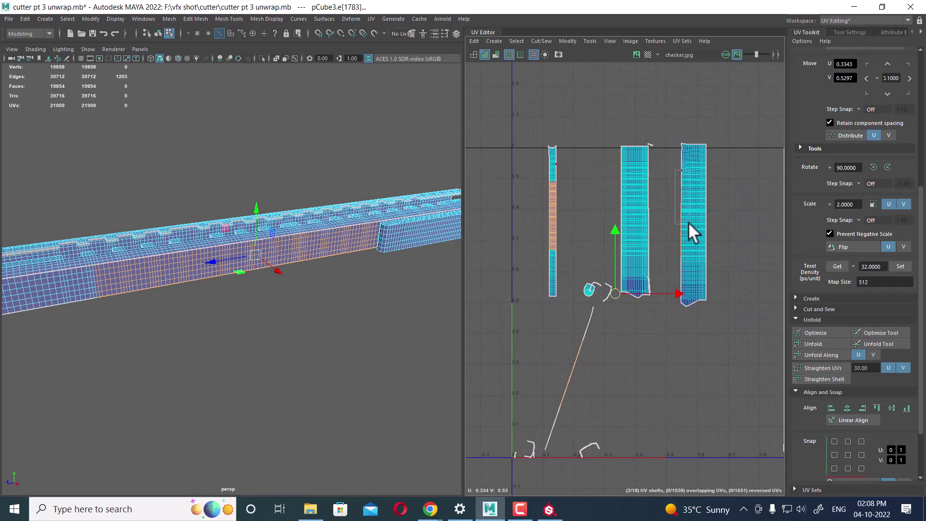
pyautogui.moveTo(279, 261)
pyautogui.keyDown('alt'); pyautogui.mouseDown()
pyautogui.moveTo(265, 262)
pyautogui.moveTo(256, 225)
pyautogui.moveTo(247, 236)
pyautogui.mouseUp(); pyautogui.keyUp('alt')
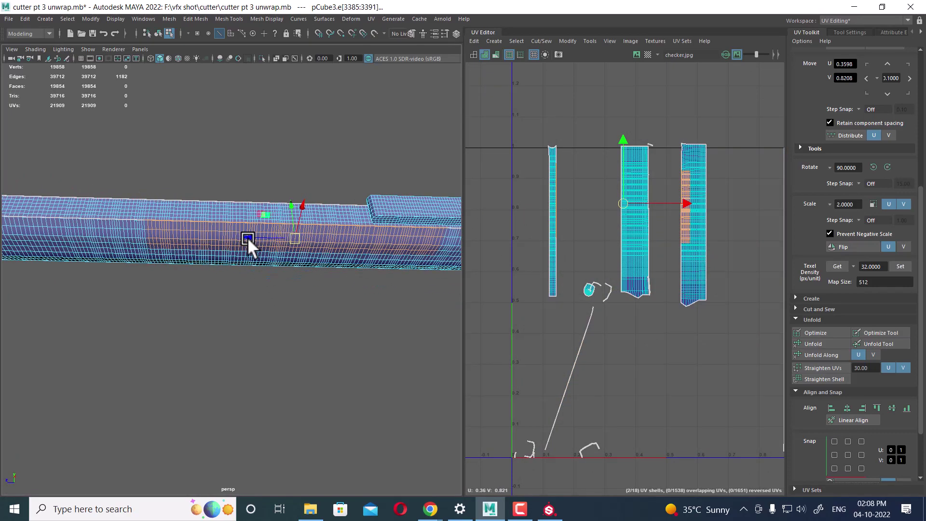
pyautogui.moveTo(671, 147); pyautogui.dragTo(688, 276)
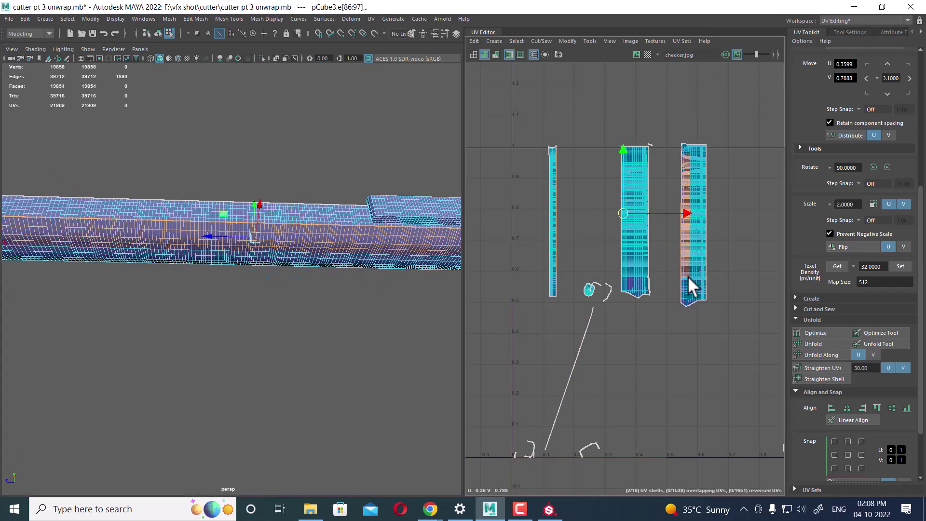
pyautogui.moveTo(685, 252)
pyautogui.keyDown('shift'); pyautogui.mouseDown(button='right')
pyautogui.moveTo(676, 164)
pyautogui.moveTo(704, 308)
pyautogui.moveTo(713, 260)
pyautogui.moveTo(681, 194)
pyautogui.mouseUp(button='right'); pyautogui.keyUp('shift')
# - Sew the edge column across the gap and the edge loop at the notch
pyautogui.moveTo(677, 193); pyautogui.dragTo(668, 285)
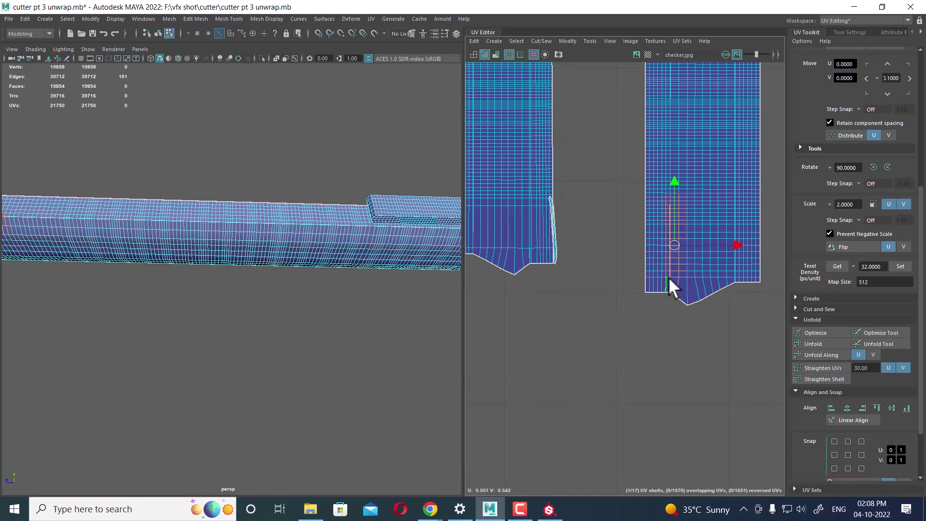
pyautogui.moveTo(690, 296)
pyautogui.keyDown('alt'); pyautogui.mouseDown(button='right')
pyautogui.moveTo(662, 285)
pyautogui.moveTo(699, 202)
pyautogui.moveTo(729, 256)
pyautogui.mouseUp(button='right'); pyautogui.keyUp('alt')
pyautogui.scroll(3, 699, 188)
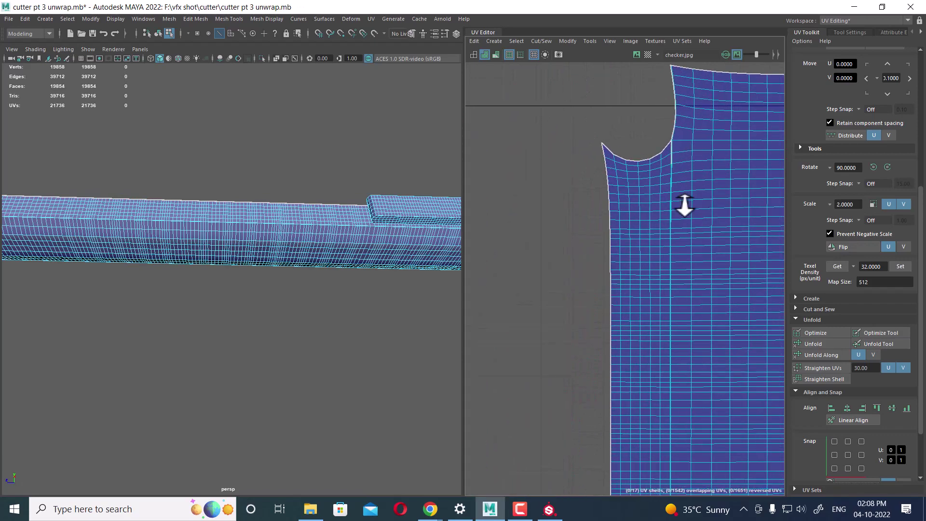
pyautogui.doubleClick(668, 146)
pyautogui.moveTo(700, 181)
pyautogui.keyDown('shift'); pyautogui.mouseDown(button='right')
pyautogui.moveTo(700, 202)
pyautogui.moveTo(640, 166)
pyautogui.mouseUp(button='right'); pyautogui.keyUp('shift')
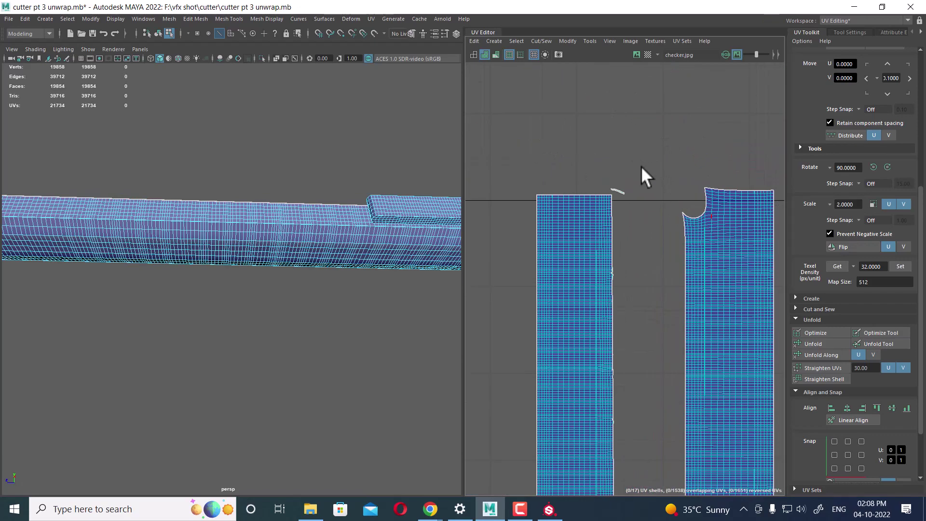
# - Pan and zoom the UV view to frame the small end-cap shell
pyautogui.scroll(-2, 685, 279)
pyautogui.scroll(-2, 685, 278)
pyautogui.scroll(-2, 651, 247)
pyautogui.scroll(-2, 636, 248)
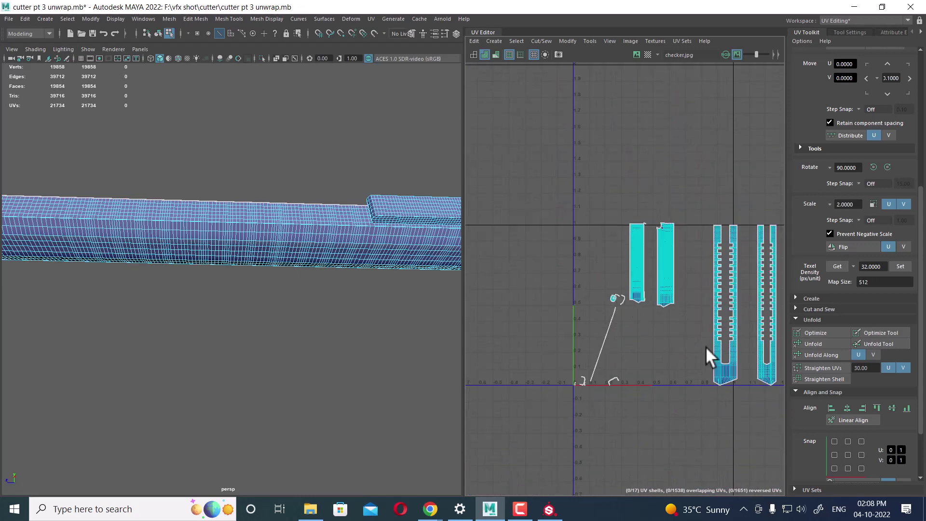
pyautogui.scroll(1, 709, 357)
pyautogui.keyDown('alt'); pyautogui.moveTo(668, 344); pyautogui.dragTo(660, 336, button='middle'); pyautogui.keyUp('alt')
pyautogui.scroll(3, 652, 309)
pyautogui.scroll(2, 627, 270)
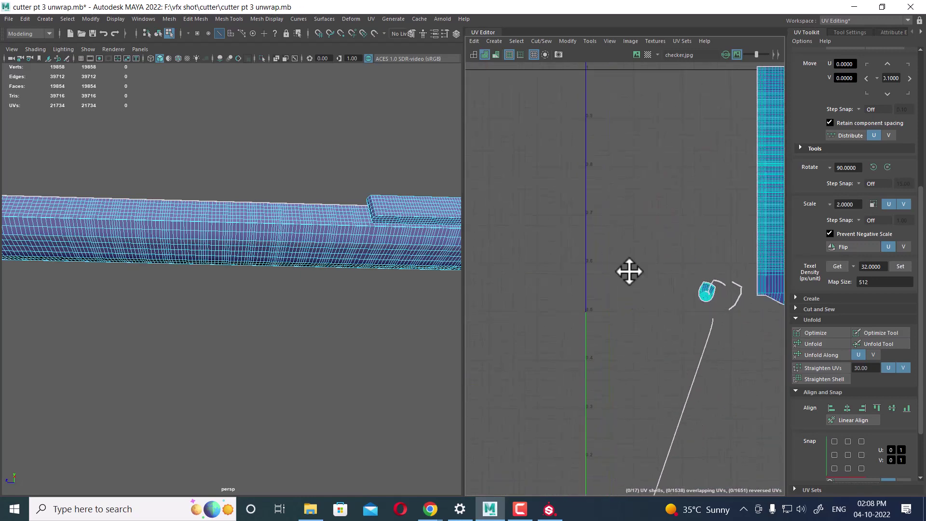
pyautogui.moveTo(627, 271)
pyautogui.keyDown('alt'); pyautogui.mouseDown(button='middle')
pyautogui.moveTo(614, 299)
pyautogui.moveTo(591, 244)
pyautogui.mouseUp(button='middle'); pyautogui.keyUp('alt')
pyautogui.scroll(2, 598, 244)
# - Select the small cap shell in UV mode and unfold it
pyautogui.moveTo(645, 296); pyautogui.dragTo(656, 270, button='right')
pyautogui.click(632, 256)
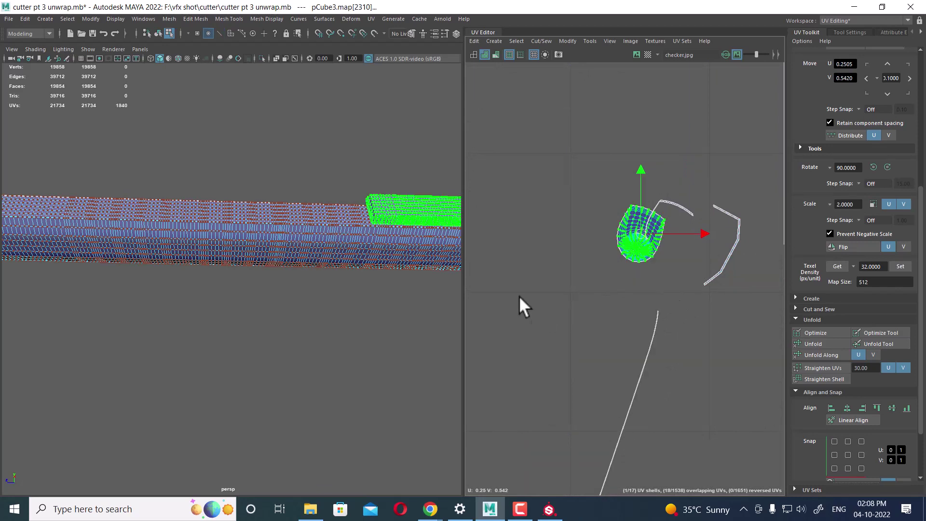
pyautogui.keyDown('shift'); pyautogui.moveTo(657, 231); pyautogui.dragTo(507, 232, button='right'); pyautogui.keyUp('shift')
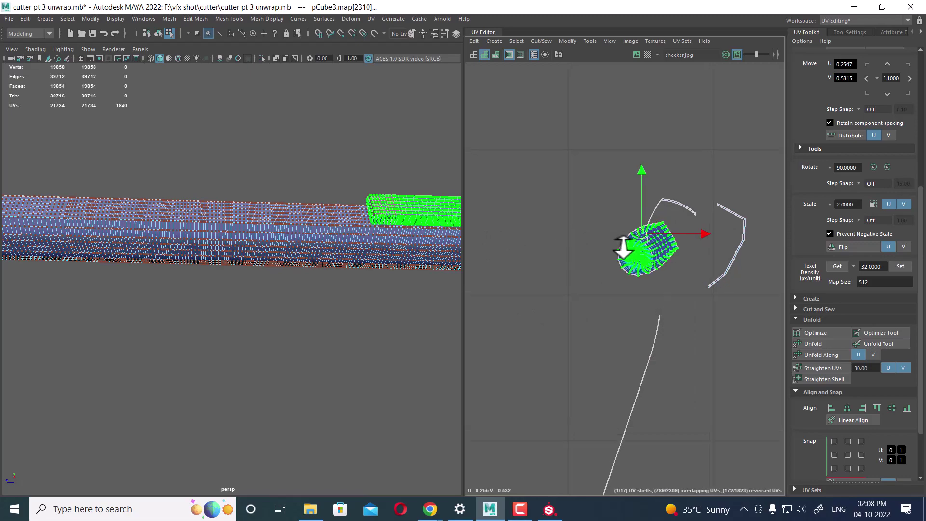
pyautogui.moveTo(441, 287)
pyautogui.keyDown('alt'); pyautogui.mouseDown()
pyautogui.moveTo(264, 289)
pyautogui.moveTo(369, 279)
pyautogui.moveTo(300, 348)
pyautogui.moveTo(438, 330)
pyautogui.mouseUp(); pyautogui.keyUp('alt')
pyautogui.moveTo(415, 285)
pyautogui.keyDown('alt'); pyautogui.mouseDown()
pyautogui.moveTo(352, 287)
pyautogui.moveTo(349, 267)
pyautogui.moveTo(338, 273)
pyautogui.moveTo(354, 210)
pyautogui.moveTo(379, 264)
pyautogui.moveTo(421, 279)
pyautogui.mouseUp(); pyautogui.keyUp('alt')
# - Switch to edge selection and orbit the 3D view around the end-cap wall
pyautogui.rightClick(713, 278)
pyautogui.moveTo(713, 277); pyautogui.dragTo(714, 253, button='right')
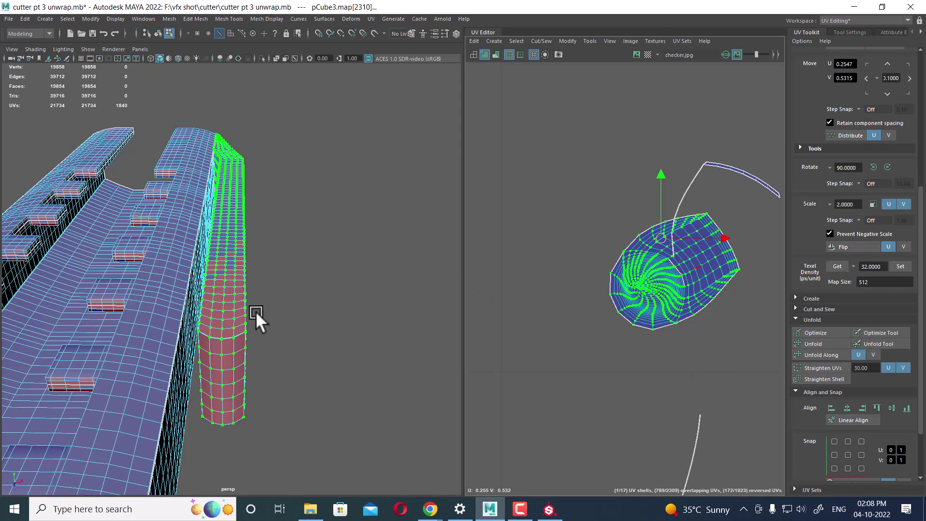
pyautogui.keyDown('alt'); pyautogui.moveTo(255, 311); pyautogui.dragTo(286, 306); pyautogui.keyUp('alt')
pyautogui.moveTo(255, 231); pyautogui.dragTo(268, 198, button='right')
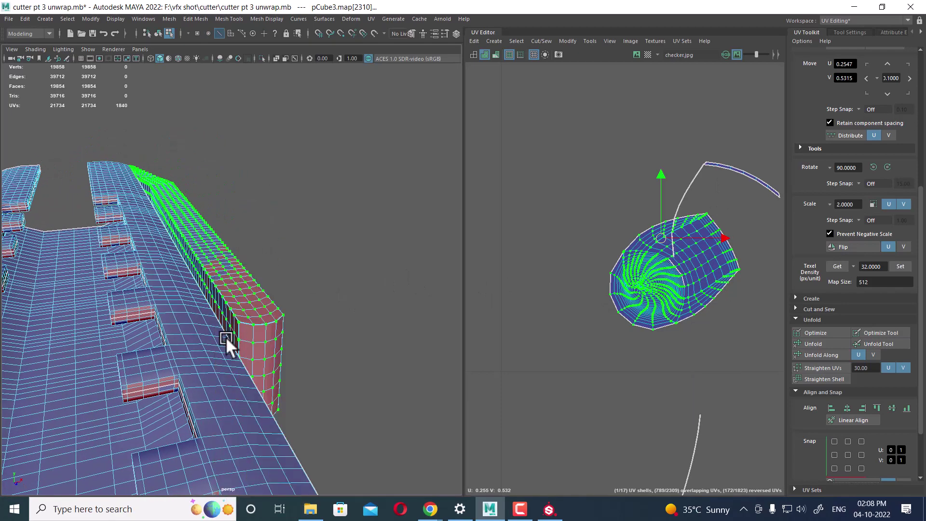
pyautogui.keyDown('alt'); pyautogui.moveTo(249, 311); pyautogui.dragTo(295, 342); pyautogui.keyUp('alt')
# - Select two edge loops around the rounded cap
pyautogui.doubleClick(288, 335)
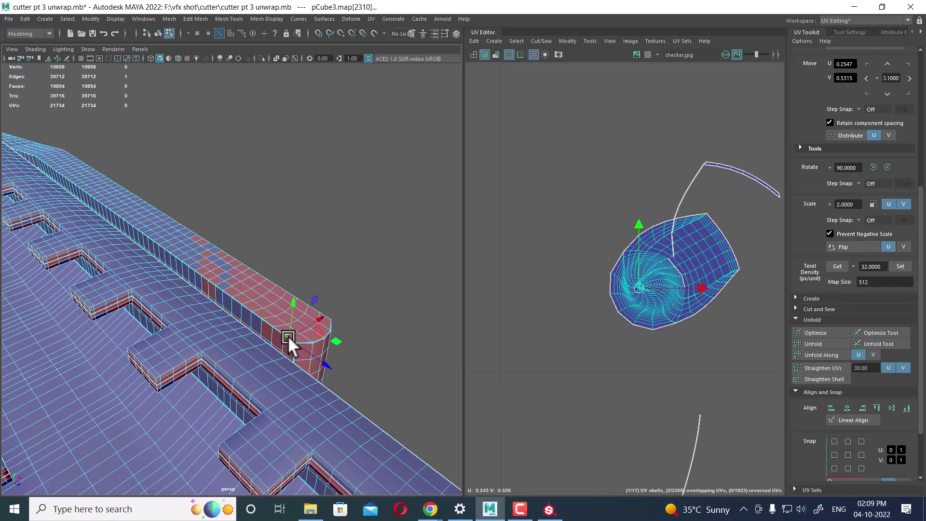
pyautogui.keyDown('shift'); pyautogui.doubleClick(279, 328); pyautogui.keyUp('shift')
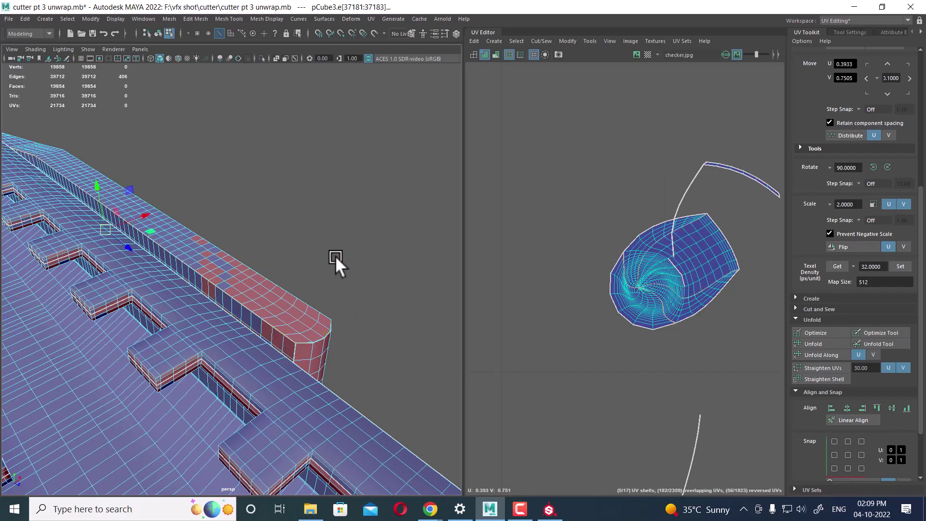
pyautogui.moveTo(334, 255)
pyautogui.keyDown('alt'); pyautogui.mouseDown()
pyautogui.moveTo(249, 246)
pyautogui.moveTo(286, 256)
pyautogui.mouseUp(); pyautogui.keyUp('alt')
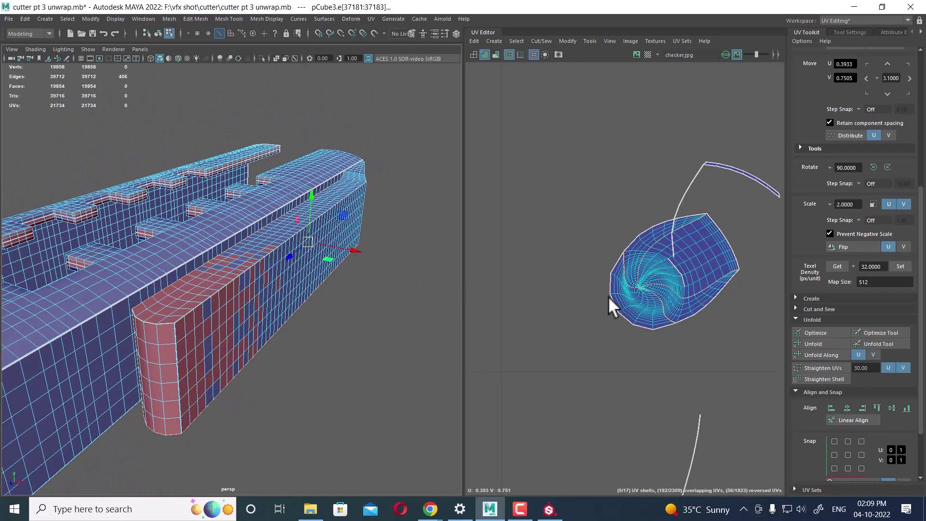
pyautogui.keyDown('alt'); pyautogui.moveTo(637, 281); pyautogui.dragTo(720, 384, button='right'); pyautogui.keyUp('alt')
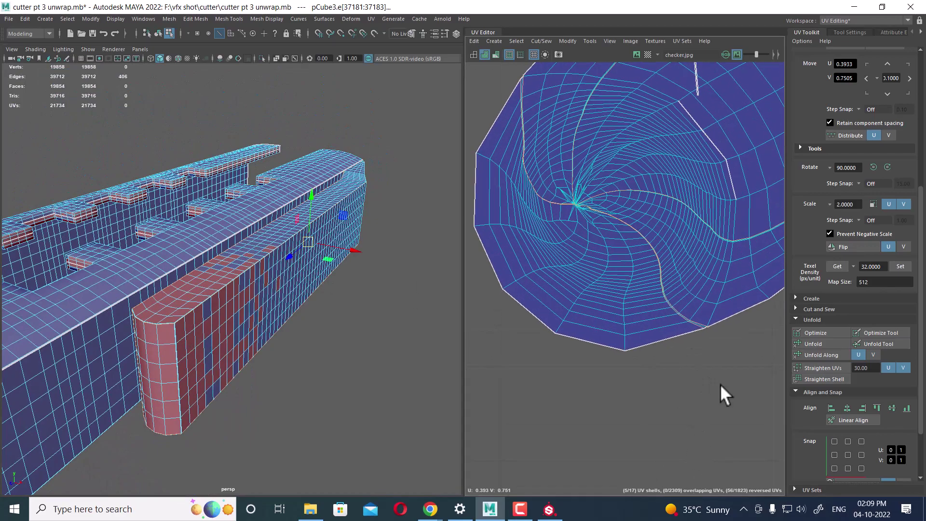
pyautogui.moveTo(307, 389)
pyautogui.keyDown('alt'); pyautogui.mouseDown()
pyautogui.moveTo(245, 341)
pyautogui.moveTo(250, 334)
pyautogui.moveTo(230, 360)
pyautogui.moveTo(202, 316)
pyautogui.moveTo(238, 312)
pyautogui.moveTo(267, 256)
pyautogui.mouseUp(); pyautogui.keyUp('alt')
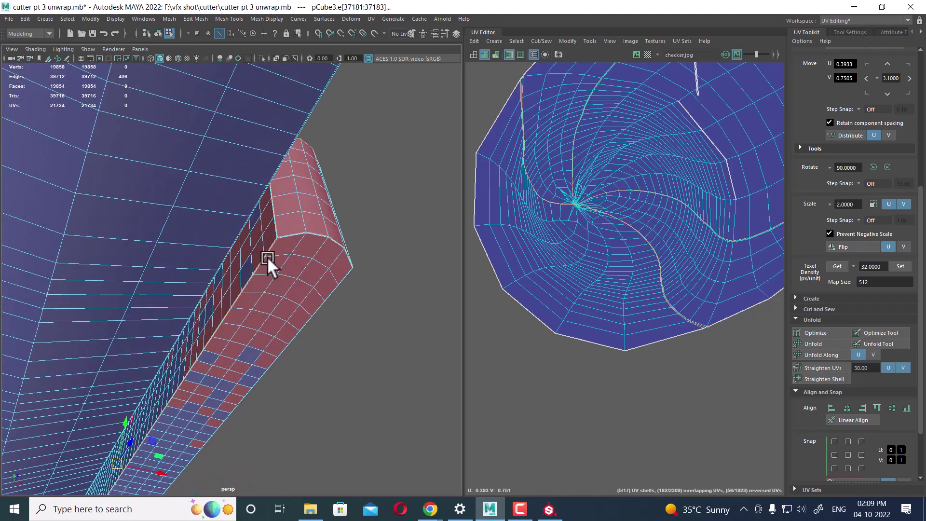
# - Add two cap edges and the wall edge loop in wireframe, then cut and unfold
pyautogui.keyDown('shift'); pyautogui.click(273, 226); pyautogui.keyUp('shift')
pyautogui.keyDown('ctrl'); pyautogui.keyDown('shift'); pyautogui.click(267, 246); pyautogui.keyUp('shift'); pyautogui.keyUp('ctrl')
pyautogui.moveTo(181, 371)
pyautogui.keyDown('alt'); pyautogui.mouseDown()
pyautogui.moveTo(256, 329)
pyautogui.moveTo(262, 351)
pyautogui.moveTo(285, 318)
pyautogui.mouseUp(); pyautogui.keyUp('alt')
pyautogui.press('4')
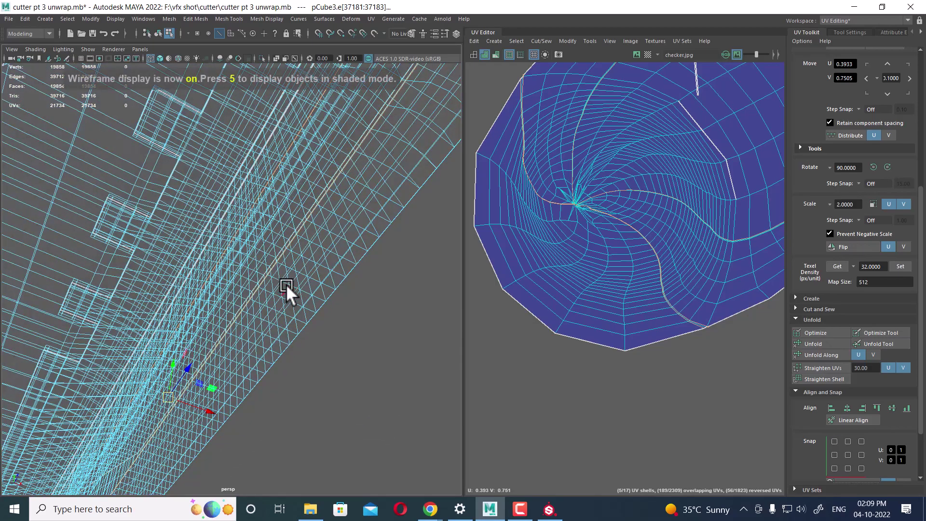
pyautogui.moveTo(286, 285)
pyautogui.keyDown('alt'); pyautogui.mouseDown()
pyautogui.moveTo(305, 293)
pyautogui.moveTo(297, 289)
pyautogui.mouseUp(); pyautogui.keyUp('alt')
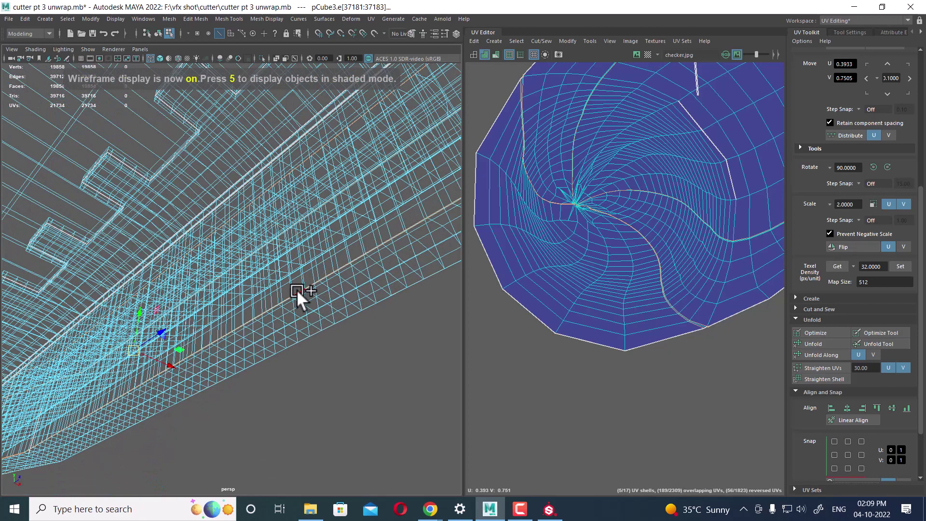
pyautogui.keyDown('ctrl'); pyautogui.keyDown('shift'); pyautogui.doubleClick(297, 290); pyautogui.keyUp('shift'); pyautogui.keyUp('ctrl')
pyautogui.keyDown('shift'); pyautogui.moveTo(670, 211); pyautogui.dragTo(638, 227, button='right'); pyautogui.keyUp('shift')
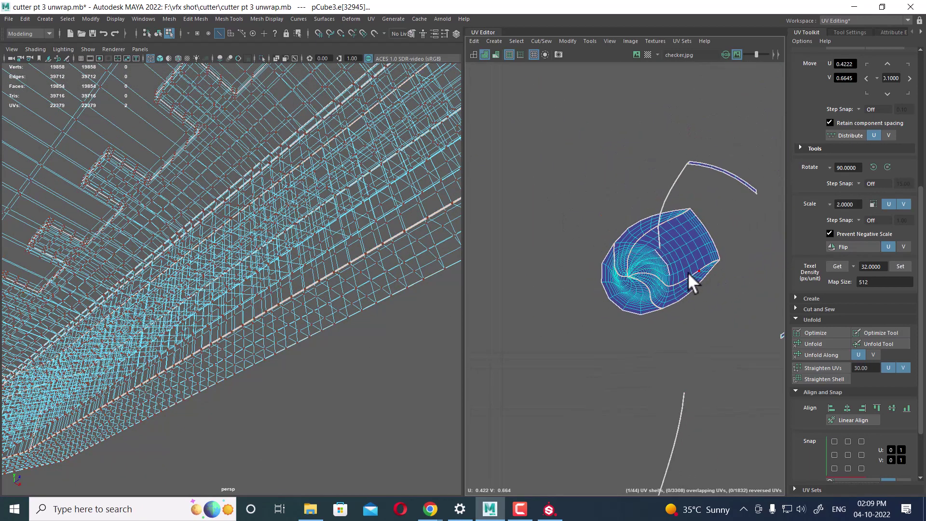
# - Move one shell left and straighten the crescent shell into a vertical strip
pyautogui.moveTo(688, 272)
pyautogui.keyDown('ctrl'); pyautogui.mouseDown(button='right')
pyautogui.moveTo(637, 302)
pyautogui.moveTo(722, 241)
pyautogui.mouseUp(button='right'); pyautogui.keyUp('ctrl')
pyautogui.keyDown('shift'); pyautogui.moveTo(734, 201); pyautogui.dragTo(621, 196, button='right'); pyautogui.keyUp('shift')
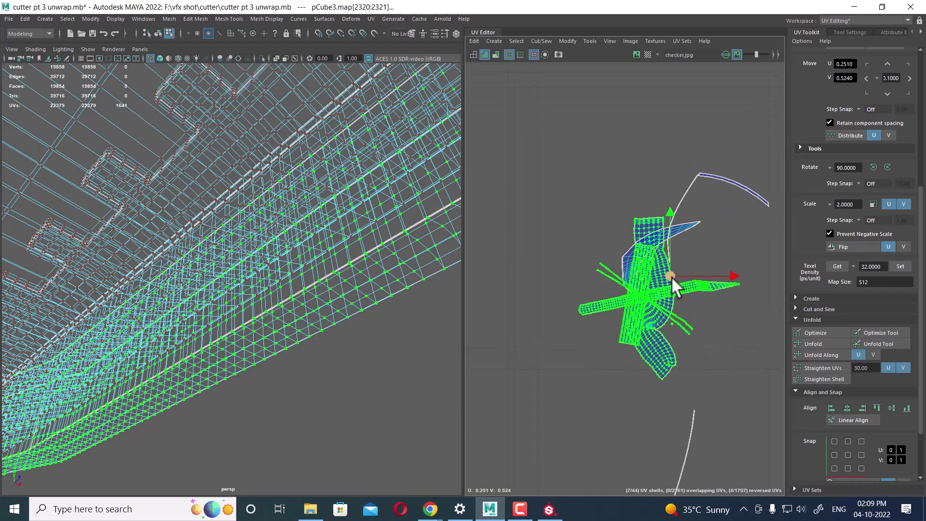
pyautogui.moveTo(671, 277); pyautogui.dragTo(595, 262)
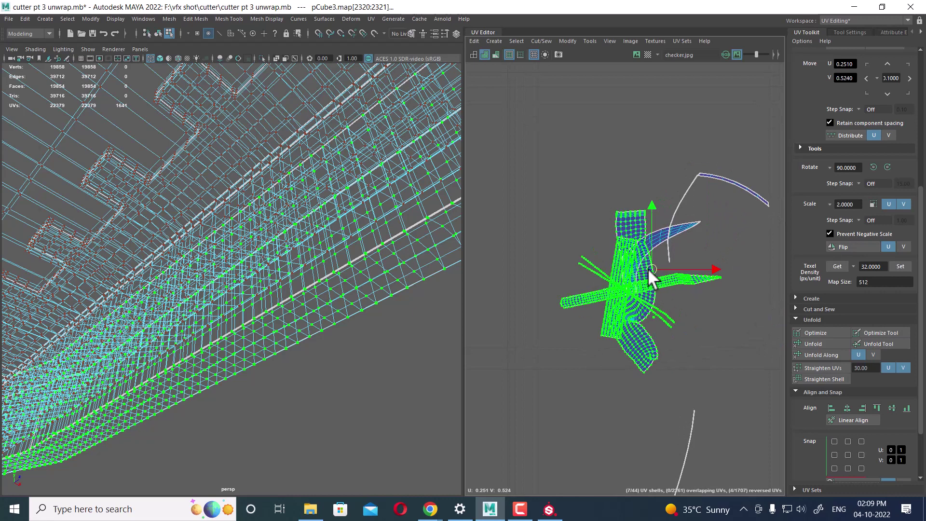
pyautogui.click(700, 331)
pyautogui.click(655, 233)
pyautogui.keyDown('shift'); pyautogui.rightClick(684, 225); pyautogui.keyUp('shift')
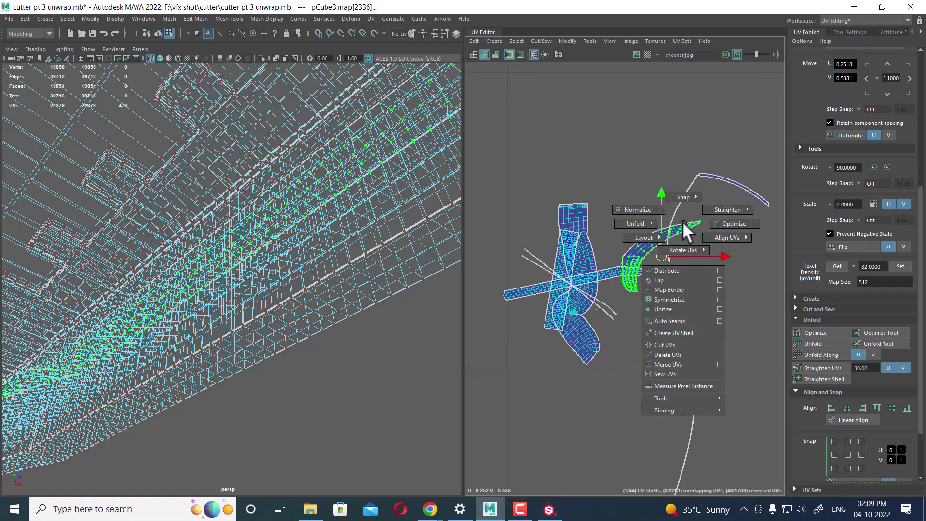
pyautogui.click(546, 221)
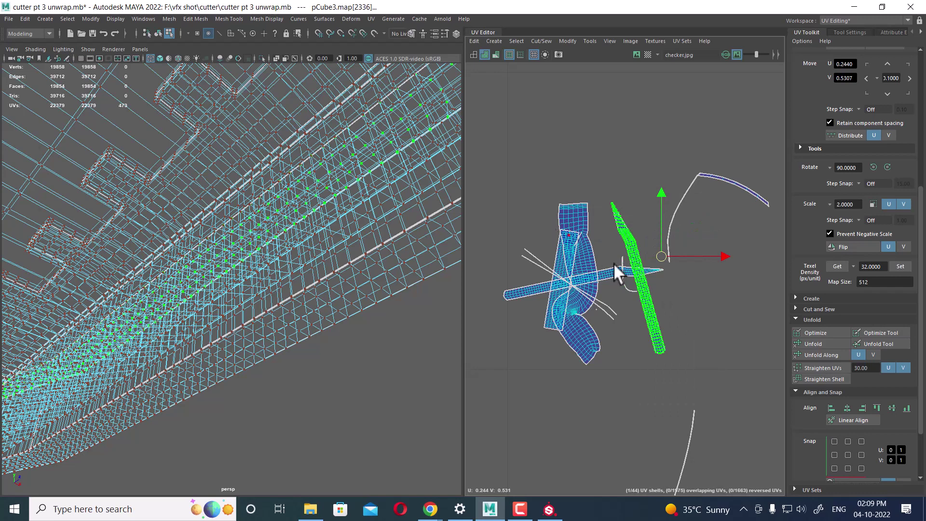
pyautogui.scroll(2, 713, 355)
# - Straighten the large curved shell into a strip and move it right
pyautogui.click(545, 352)
pyautogui.keyDown('shift'); pyautogui.rightClick(674, 261); pyautogui.keyUp('shift')
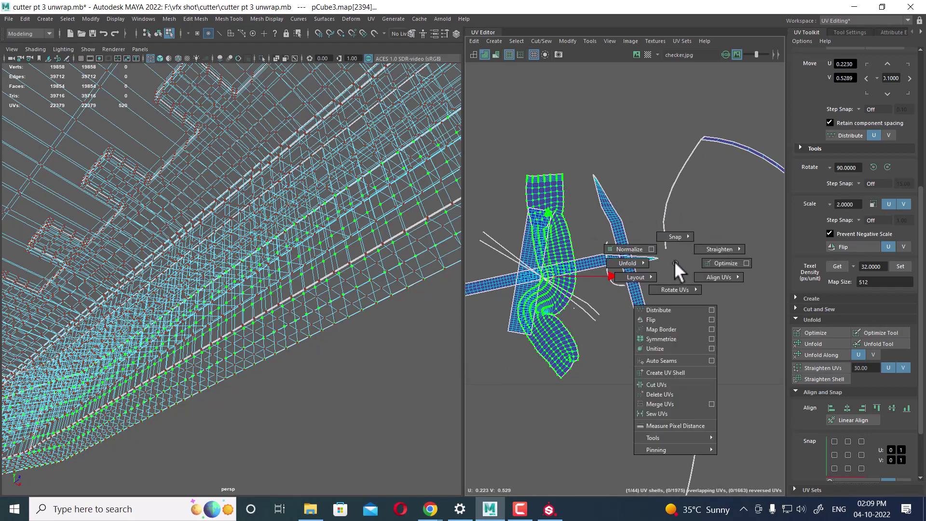
pyautogui.click(528, 263)
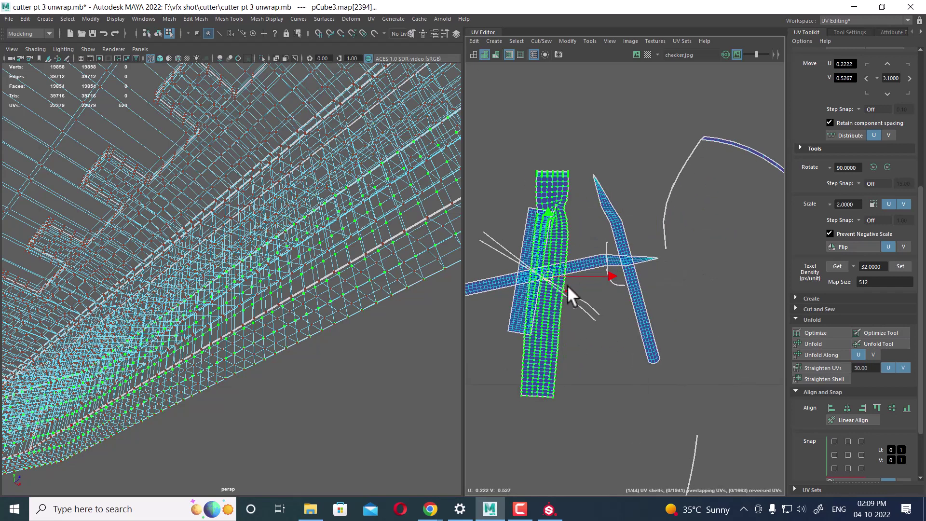
pyautogui.moveTo(548, 276); pyautogui.dragTo(667, 299)
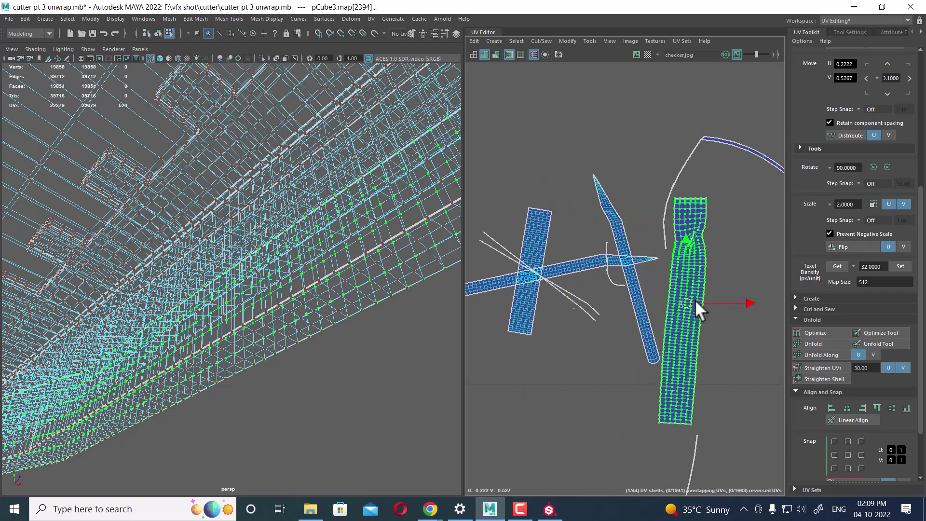
# - Unfold the long horizontal shell, raise it, and select the small shell nearby
pyautogui.click(571, 272)
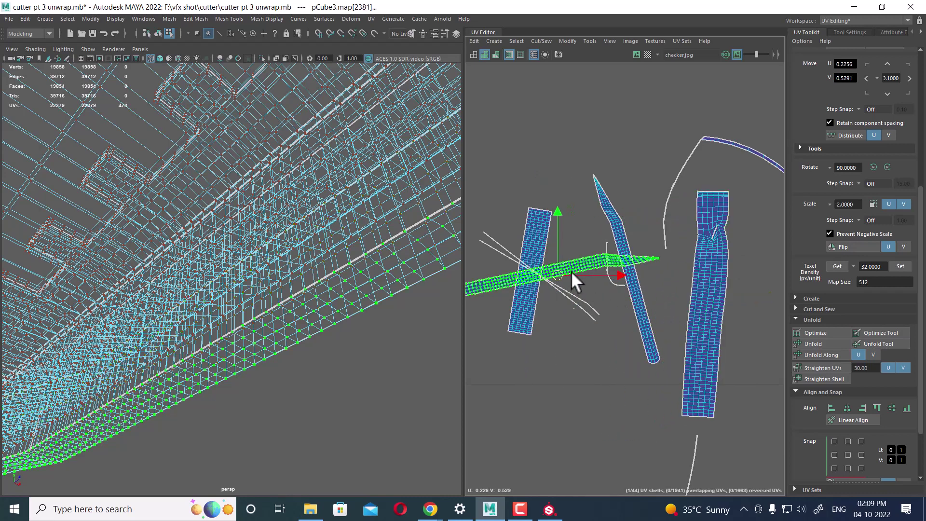
pyautogui.keyDown('shift'); pyautogui.rightClick(602, 242); pyautogui.keyUp('shift')
pyautogui.keyDown('shift'); pyautogui.moveTo(542, 240); pyautogui.dragTo(502, 241, button='right'); pyautogui.keyUp('shift')
pyautogui.moveTo(556, 276); pyautogui.dragTo(571, 167)
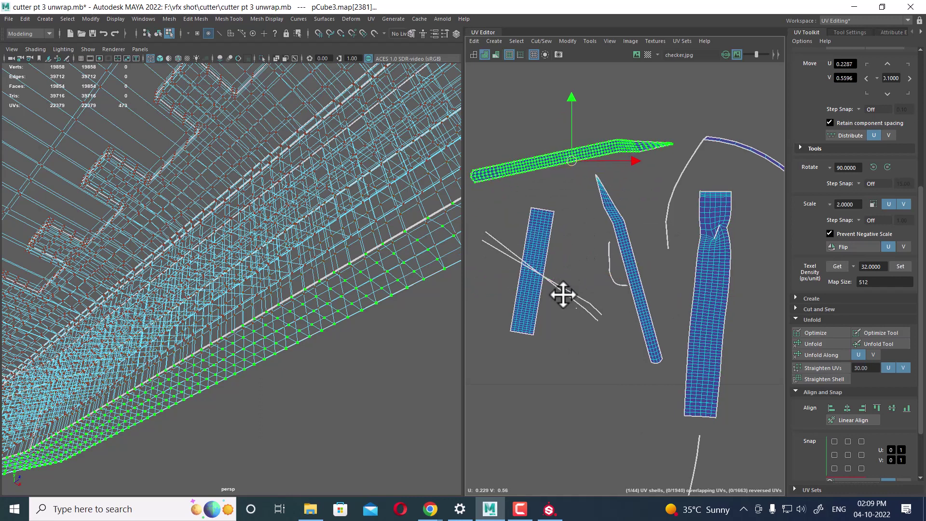
pyautogui.keyDown('alt'); pyautogui.moveTo(555, 298); pyautogui.dragTo(585, 293, button='middle'); pyautogui.keyUp('alt')
pyautogui.click(573, 284)
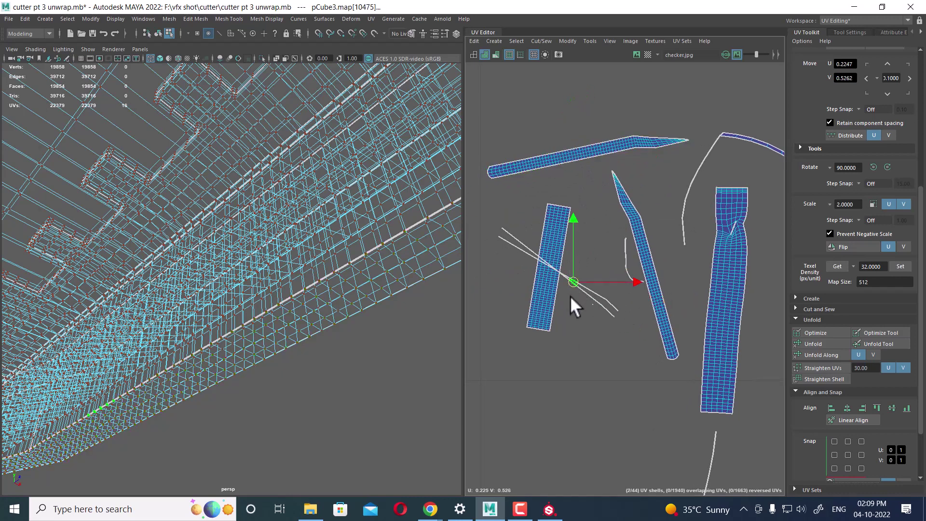
pyautogui.moveTo(610, 310); pyautogui.dragTo(616, 249, button='right')
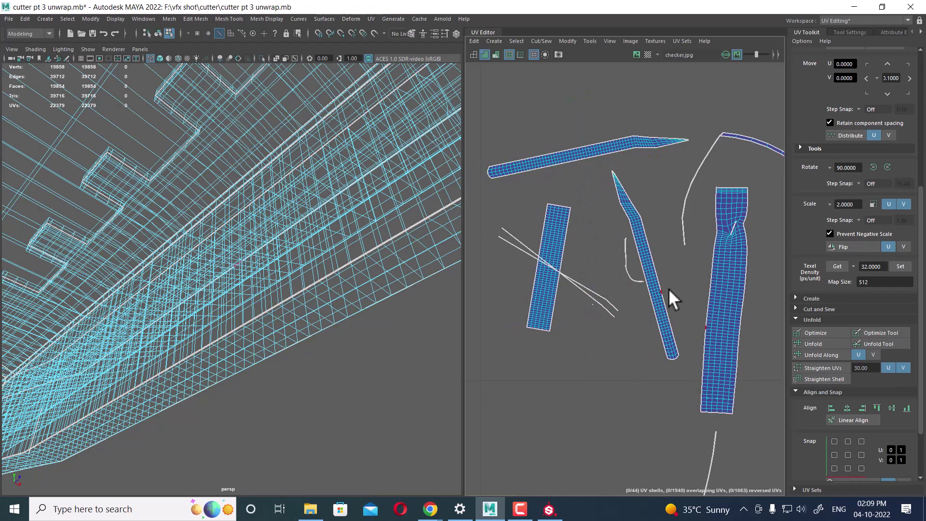
# - Move-and-sew the thin shell onto the wide strip and sew a seam edge loop
pyautogui.doubleClick(659, 306)
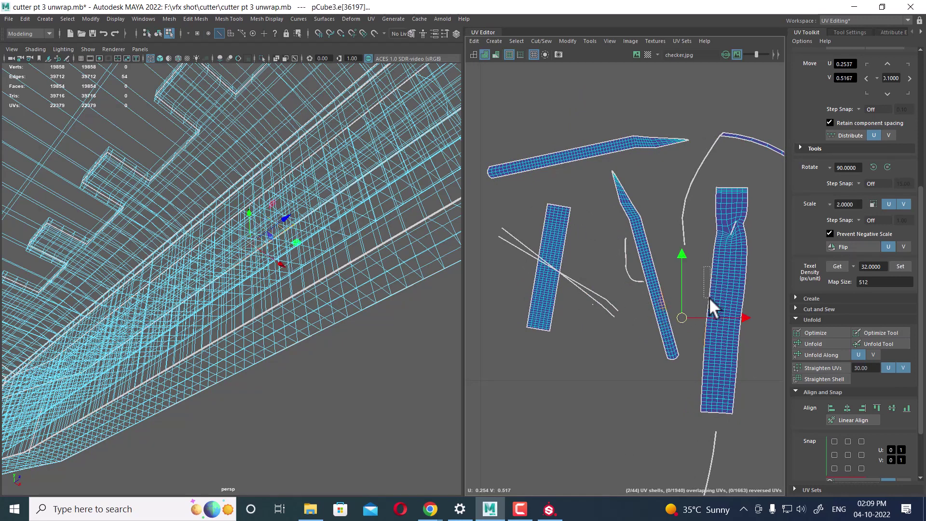
pyautogui.keyDown('shift'); pyautogui.moveTo(721, 318); pyautogui.dragTo(714, 259, button='right'); pyautogui.keyUp('shift')
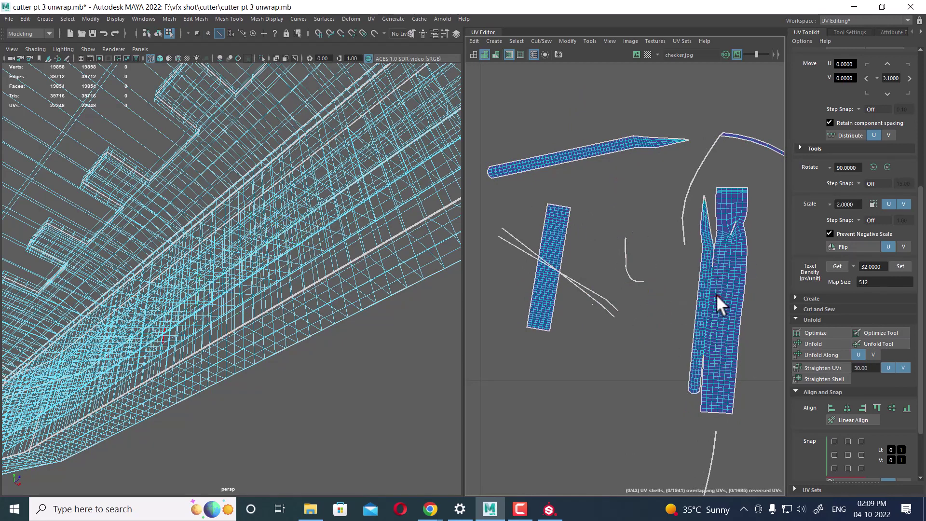
pyautogui.scroll(1, 716, 295)
pyautogui.doubleClick(723, 251)
pyautogui.keyDown('alt'); pyautogui.moveTo(733, 324); pyautogui.dragTo(694, 266, button='middle'); pyautogui.keyUp('alt')
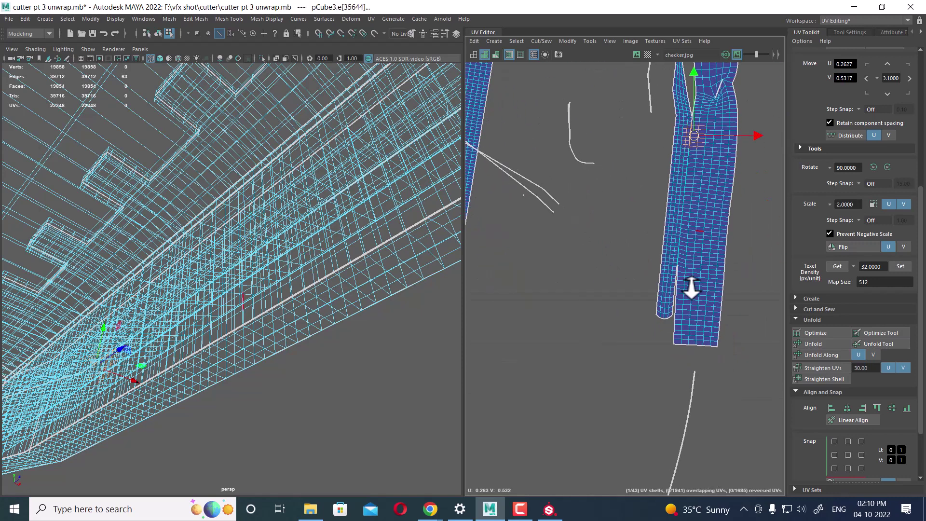
pyautogui.doubleClick(682, 277)
pyautogui.keyDown('shift'); pyautogui.moveTo(682, 278); pyautogui.dragTo(693, 277, button='right'); pyautogui.keyUp('shift')
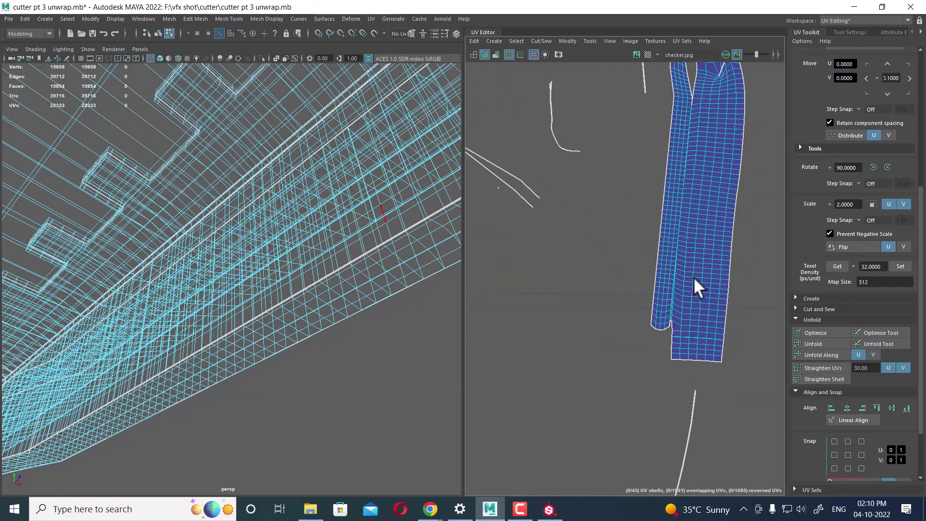
# - Sew the seam edge runs around the notch at the top of the strip
pyautogui.scroll(2, 711, 366)
pyautogui.scroll(2, 711, 367)
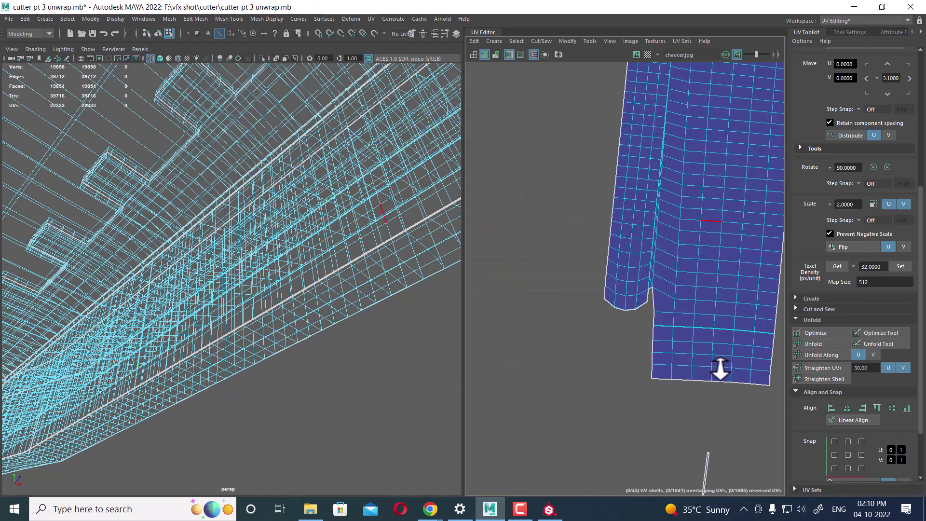
pyautogui.doubleClick(649, 292)
pyautogui.keyDown('shift'); pyautogui.moveTo(676, 293); pyautogui.dragTo(682, 233, button='right'); pyautogui.keyUp('shift')
pyautogui.scroll(-2, 681, 259)
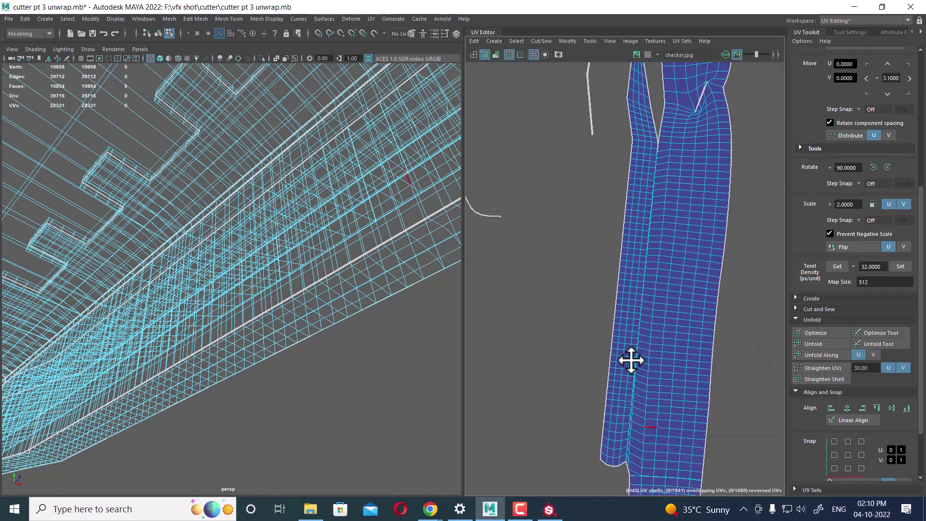
pyautogui.keyDown('alt'); pyautogui.moveTo(631, 361); pyautogui.dragTo(662, 372, button='middle'); pyautogui.keyUp('alt')
pyautogui.scroll(1, 669, 285)
pyautogui.doubleClick(646, 282)
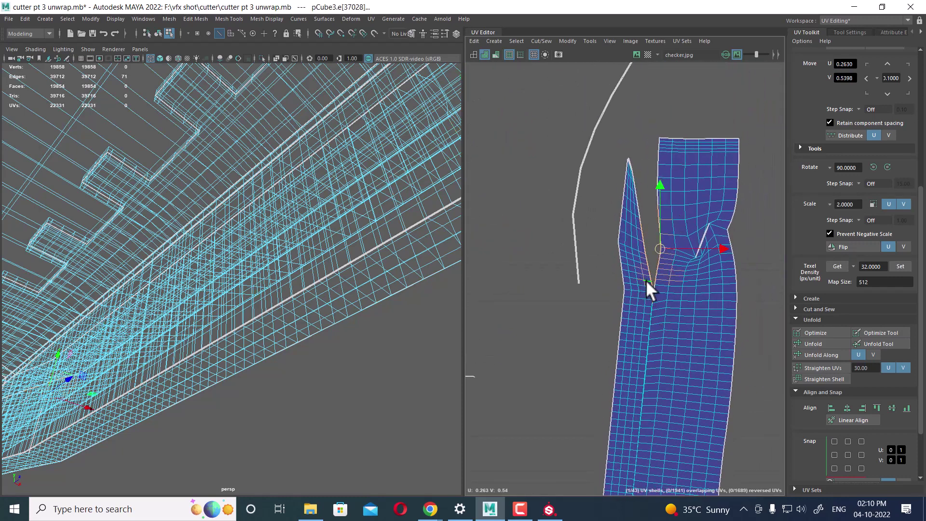
pyautogui.moveTo(642, 261)
pyautogui.keyDown('shift'); pyautogui.mouseDown(button='right')
pyautogui.moveTo(661, 307)
pyautogui.moveTo(665, 212)
pyautogui.mouseUp(button='right'); pyautogui.keyUp('shift')
# - Select and sew the last remaining seam edge at the notch
pyautogui.doubleClick(669, 303)
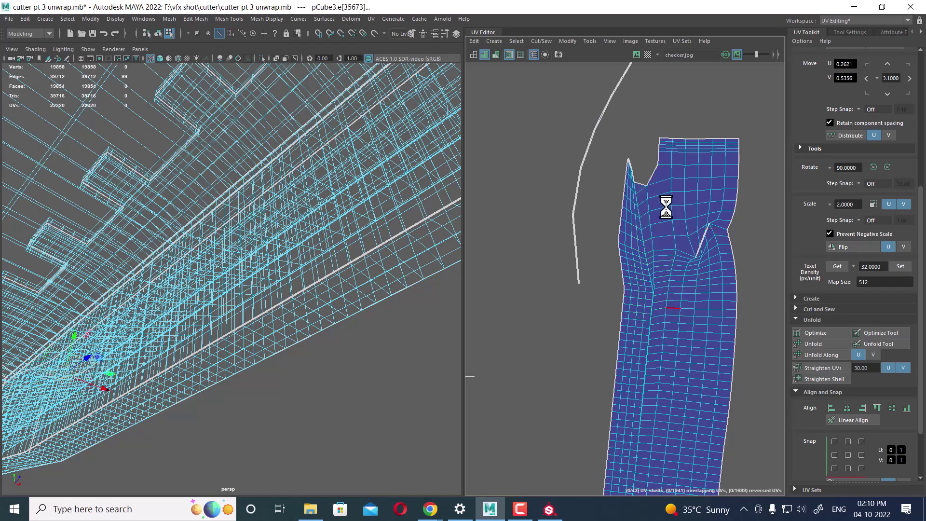
pyautogui.scroll(-2, 616, 213)
pyautogui.scroll(-1, 616, 212)
pyautogui.doubleClick(681, 241)
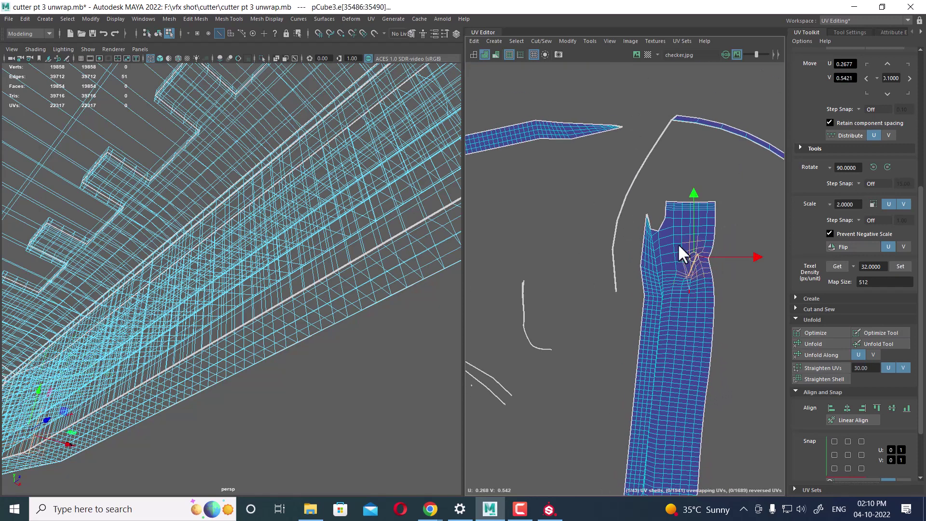
pyautogui.keyDown('shift'); pyautogui.moveTo(678, 243); pyautogui.dragTo(671, 238, button='right'); pyautogui.keyUp('shift')
pyautogui.scroll(-2, 612, 227)
pyautogui.scroll(-1, 616, 239)
pyautogui.scroll(-1, 617, 239)
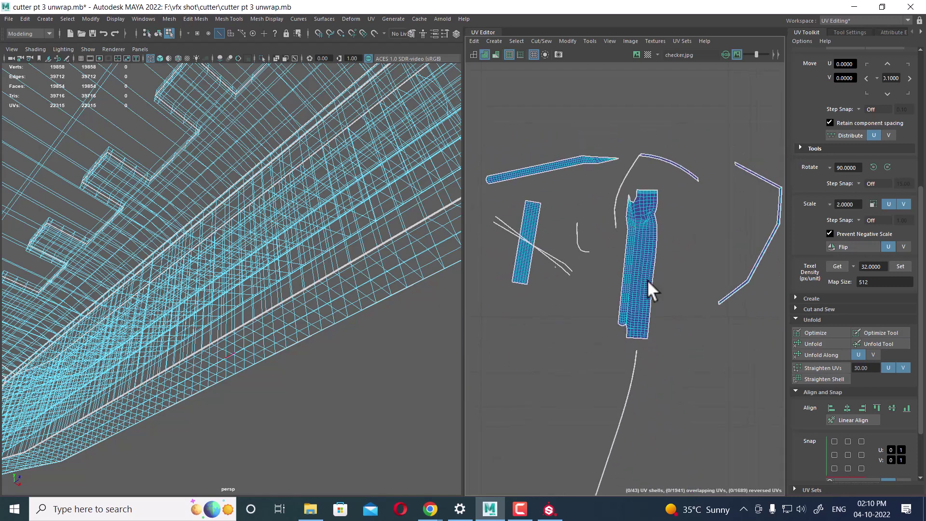
# - Select the central UV shell, then pick its seam edges and the edge loop along the seam
pyautogui.moveTo(621, 305); pyautogui.dragTo(690, 289, button='right')
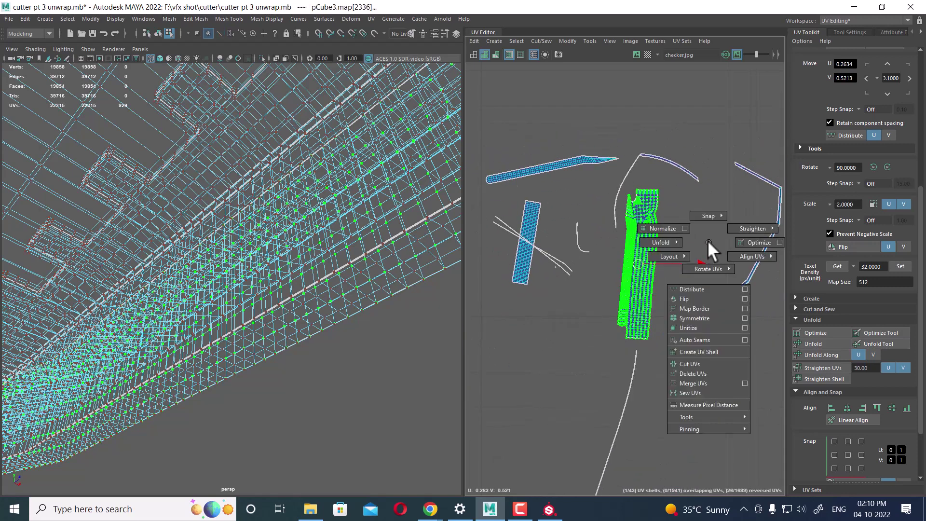
pyautogui.moveTo(708, 240); pyautogui.dragTo(541, 244, button='right')
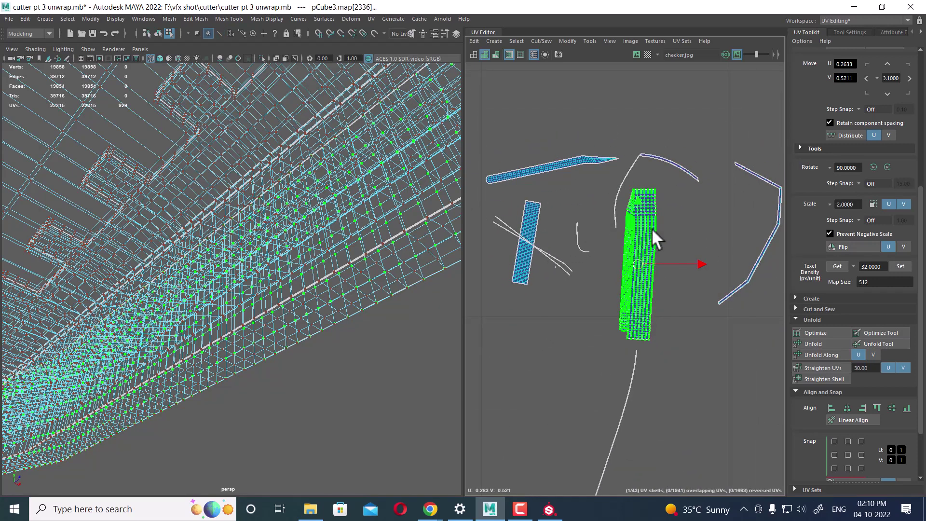
pyautogui.scroll(2, 651, 232)
pyautogui.moveTo(641, 240); pyautogui.dragTo(644, 227, button='right')
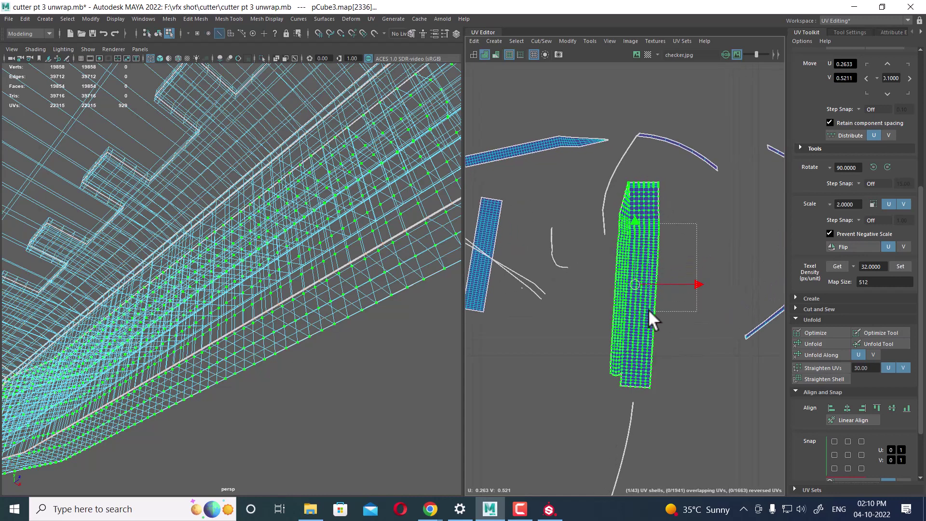
pyautogui.doubleClick(655, 318)
pyautogui.scroll(-2, 646, 308)
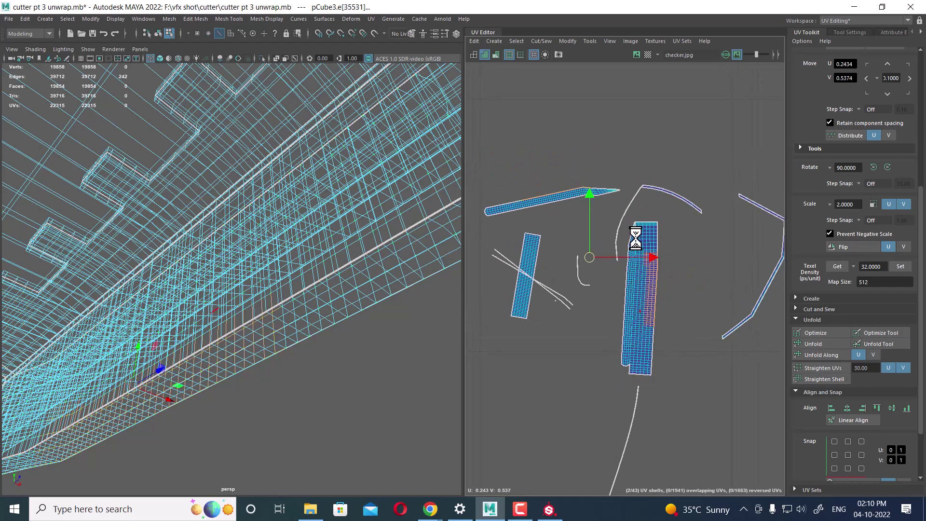
pyautogui.scroll(3, 681, 389)
pyautogui.scroll(3, 667, 355)
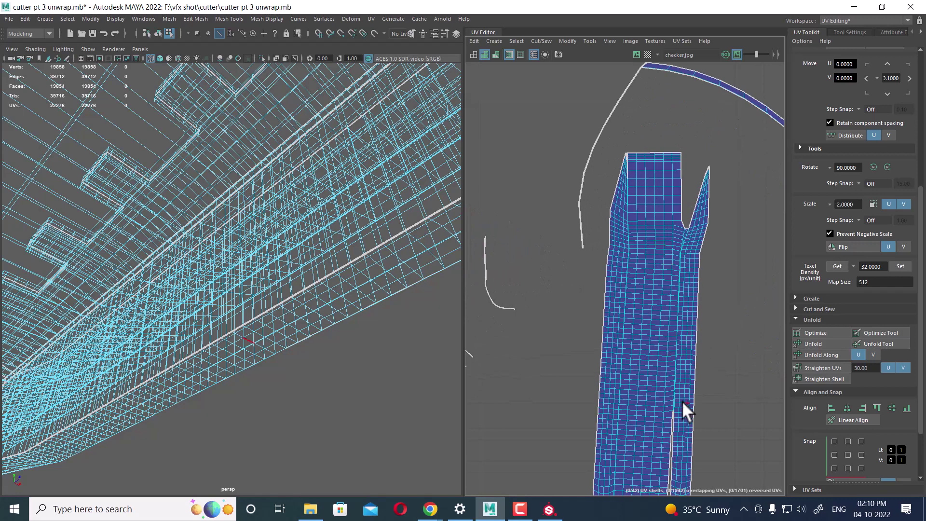
pyautogui.scroll(1, 644, 342)
pyautogui.doubleClick(679, 365)
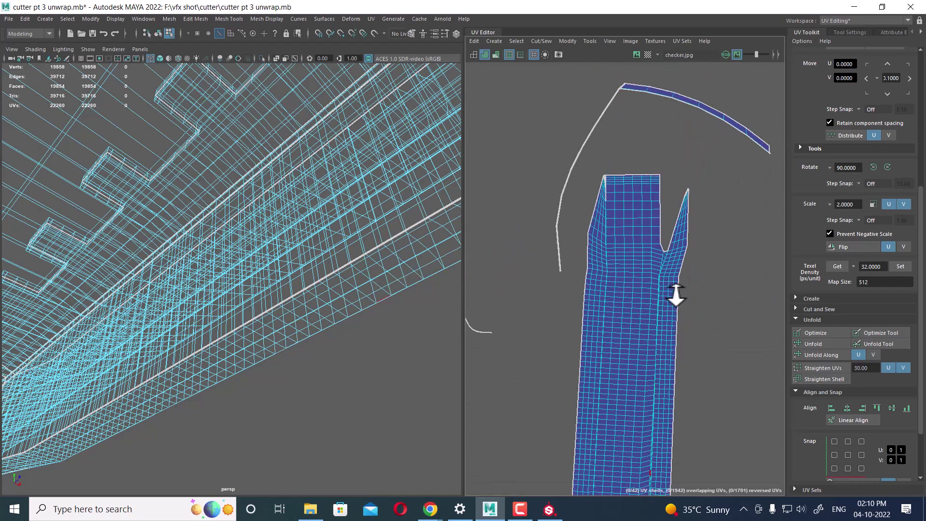
# - Sew the central shell's corner seam edges together
pyautogui.click(649, 195)
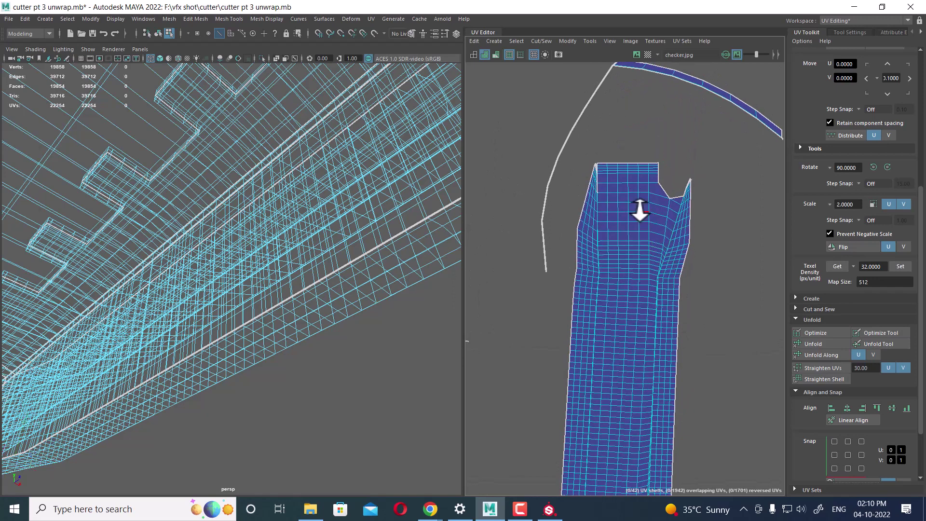
pyautogui.click(656, 159)
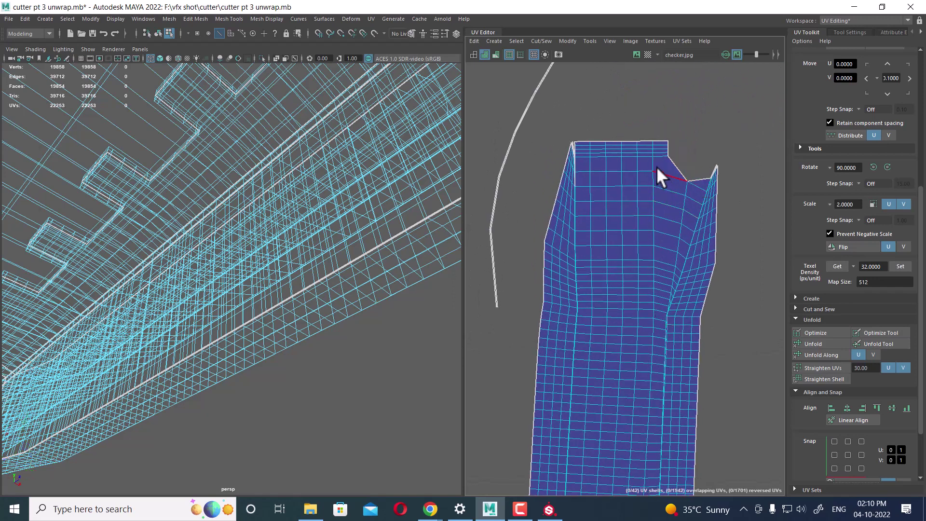
pyautogui.click(684, 169)
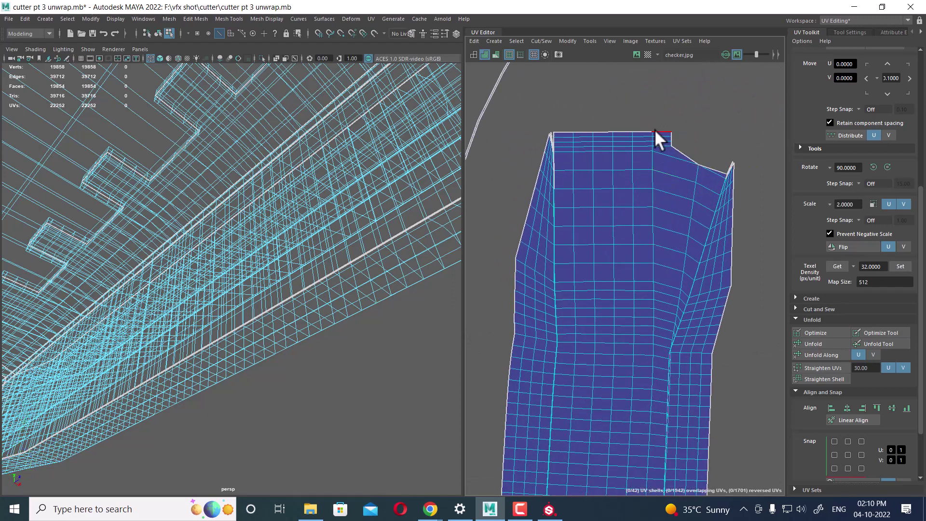
pyautogui.click(686, 161)
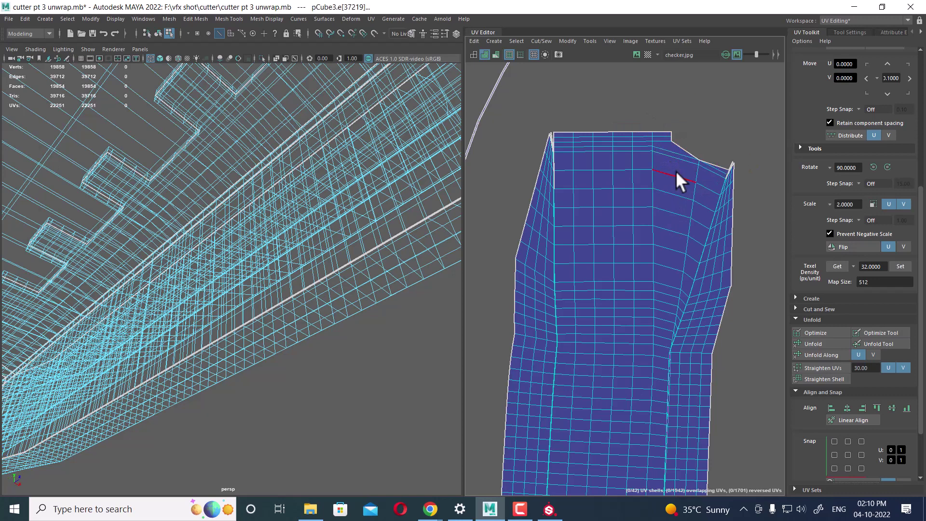
pyautogui.click(677, 158)
pyautogui.moveTo(678, 158)
pyautogui.keyDown('shift'); pyautogui.mouseDown(button='right')
pyautogui.moveTo(692, 141)
pyautogui.moveTo(678, 164)
pyautogui.mouseUp(button='right'); pyautogui.keyUp('shift')
pyautogui.click(683, 161)
pyautogui.click(684, 149)
pyautogui.scroll(-2, 615, 137)
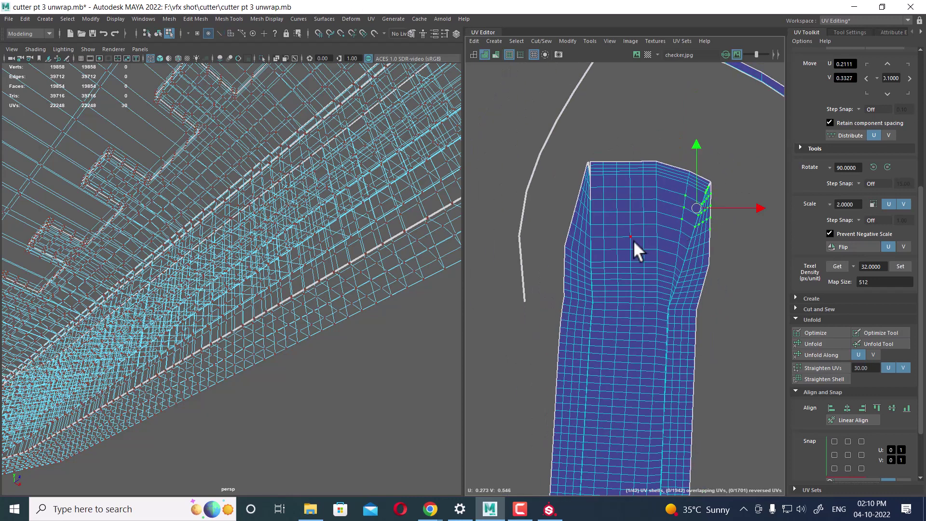
# - Convert the selection to the whole shell and move it down, clear of the other shells
pyautogui.keyDown('ctrl'); pyautogui.moveTo(632, 241); pyautogui.dragTo(689, 273, button='right'); pyautogui.keyUp('ctrl')
pyautogui.keyDown('shift'); pyautogui.moveTo(672, 155); pyautogui.dragTo(529, 158, button='right'); pyautogui.keyUp('shift')
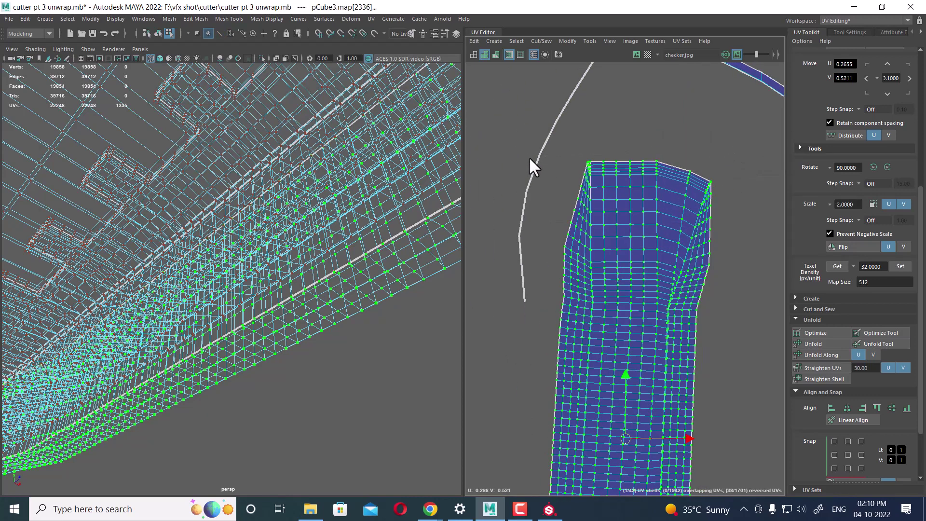
pyautogui.scroll(-3, 622, 256)
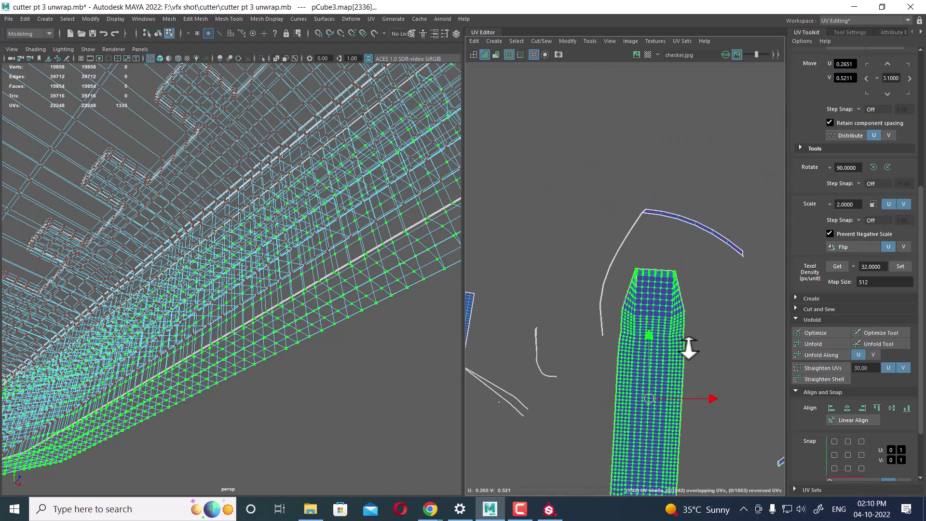
pyautogui.scroll(-2, 678, 241)
pyautogui.scroll(-2, 679, 343)
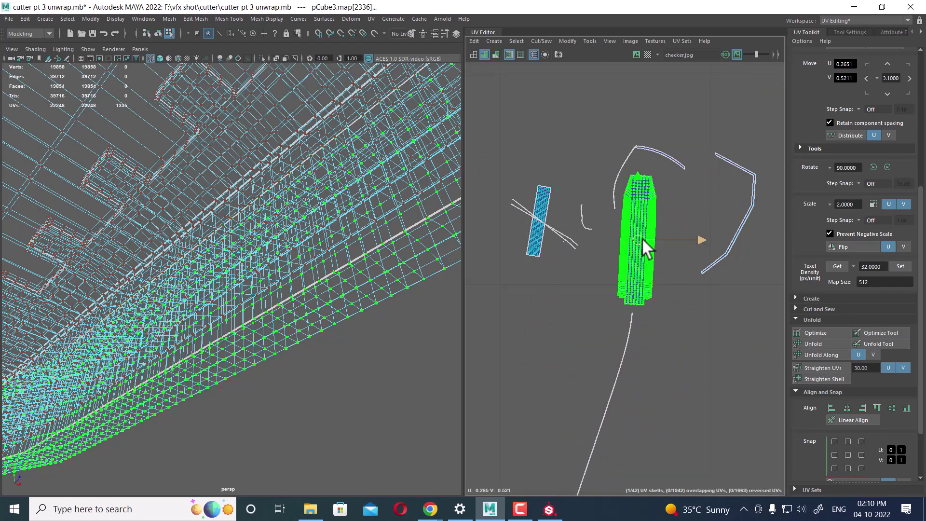
pyautogui.moveTo(668, 267); pyautogui.dragTo(701, 316, button='middle')
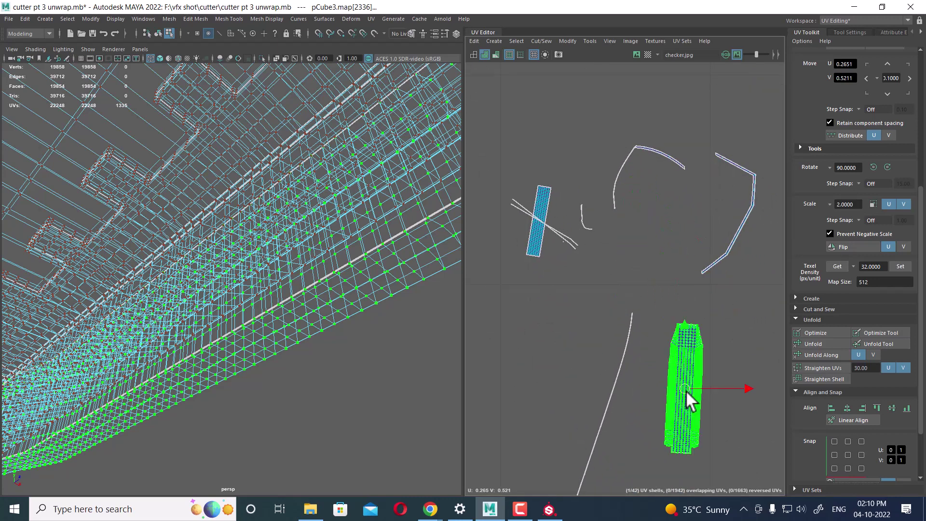
# - Select all edges of the top arc shell
pyautogui.moveTo(670, 223); pyautogui.dragTo(680, 183, button='right')
pyautogui.click(679, 183)
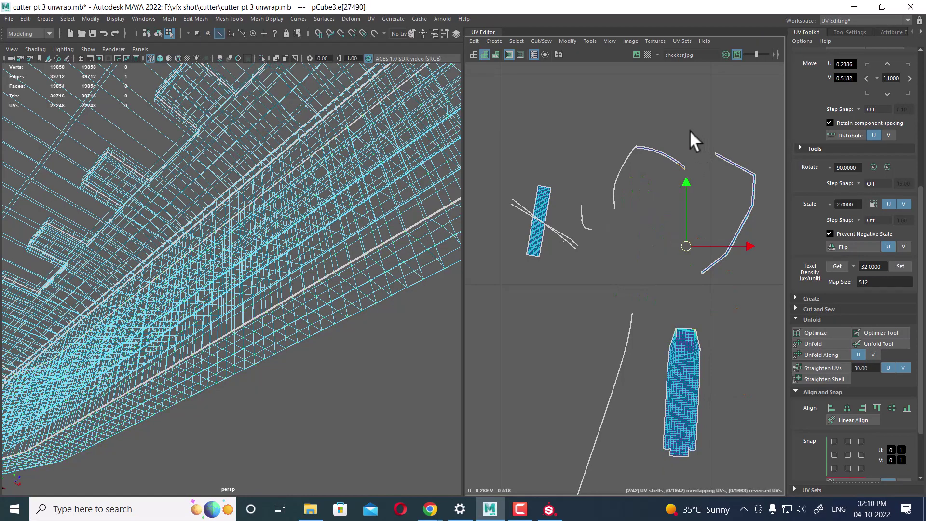
pyautogui.moveTo(690, 139); pyautogui.dragTo(613, 231)
pyautogui.moveTo(335, 294)
pyautogui.keyDown('alt'); pyautogui.mouseDown()
pyautogui.moveTo(279, 294)
pyautogui.moveTo(105, 337)
pyautogui.moveTo(302, 273)
pyautogui.moveTo(201, 294)
pyautogui.moveTo(331, 308)
pyautogui.moveTo(289, 276)
pyautogui.moveTo(308, 274)
pyautogui.mouseUp(); pyautogui.keyUp('alt')
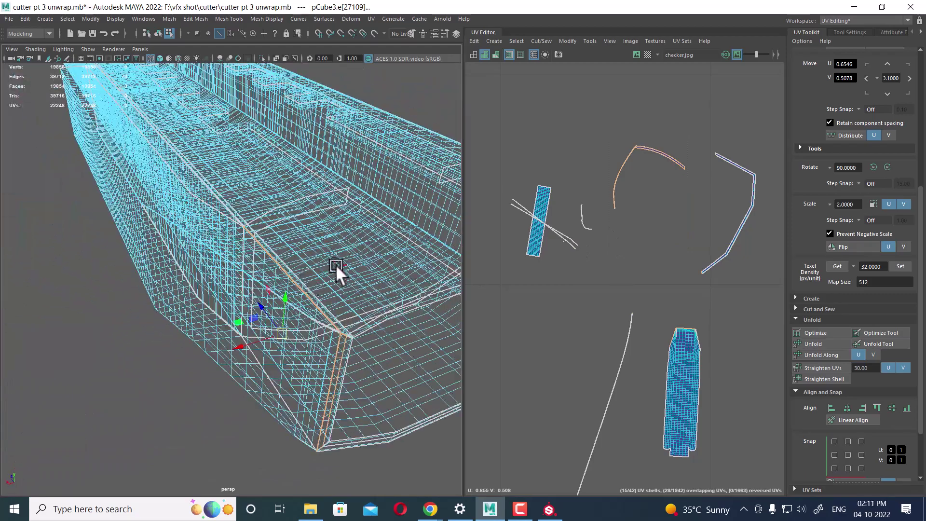
# - Switch the viewport to smooth-mesh, shaded display
pyautogui.press('3')
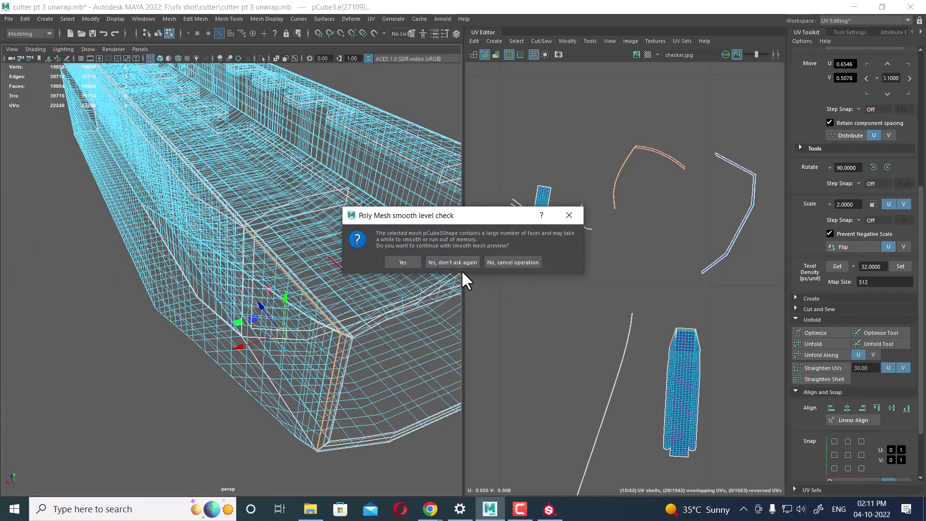
pyautogui.click(531, 263)
pyautogui.moveTo(434, 299)
pyautogui.keyDown('alt'); pyautogui.mouseDown()
pyautogui.moveTo(356, 323)
pyautogui.moveTo(357, 332)
pyautogui.mouseUp(); pyautogui.keyUp('alt')
pyautogui.press('4')
pyautogui.press('5')
# - Select the blue shell's top-row edges and sew that strip onto the main shell
pyautogui.scroll(3, 600, 260)
pyautogui.keyDown('alt'); pyautogui.moveTo(603, 275); pyautogui.dragTo(637, 361, button='middle'); pyautogui.keyUp('alt')
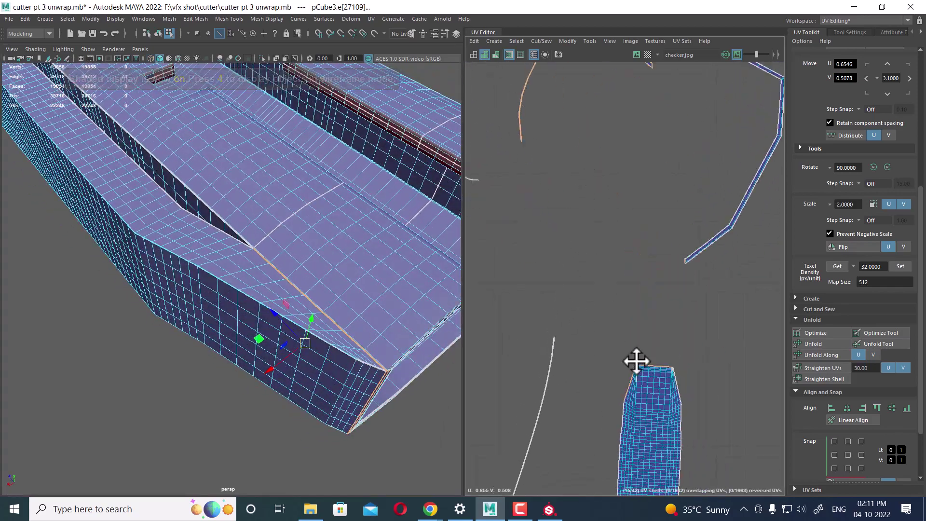
pyautogui.scroll(-3, 636, 361)
pyautogui.keyDown('alt'); pyautogui.moveTo(624, 320); pyautogui.dragTo(636, 384, button='middle'); pyautogui.keyUp('alt')
pyautogui.scroll(2, 678, 242)
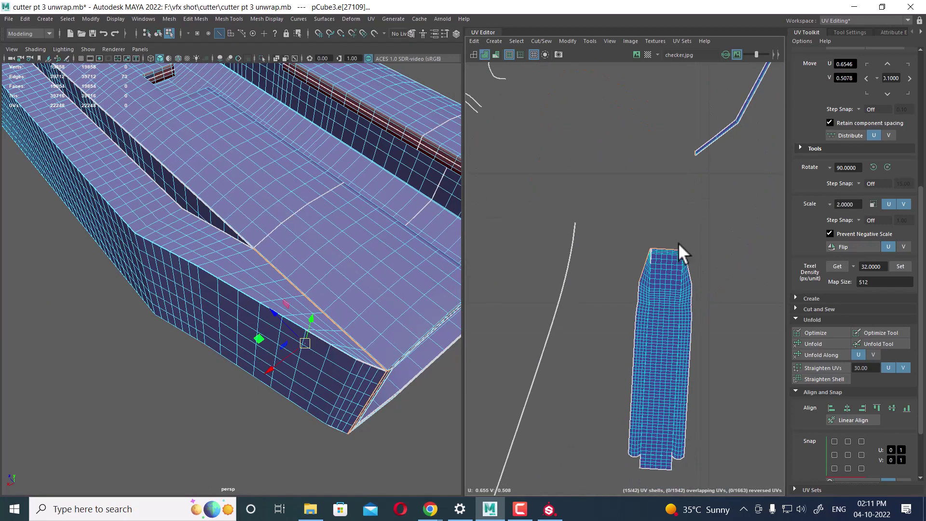
pyautogui.scroll(2, 678, 242)
pyautogui.scroll(2, 661, 230)
pyautogui.scroll(1, 624, 252)
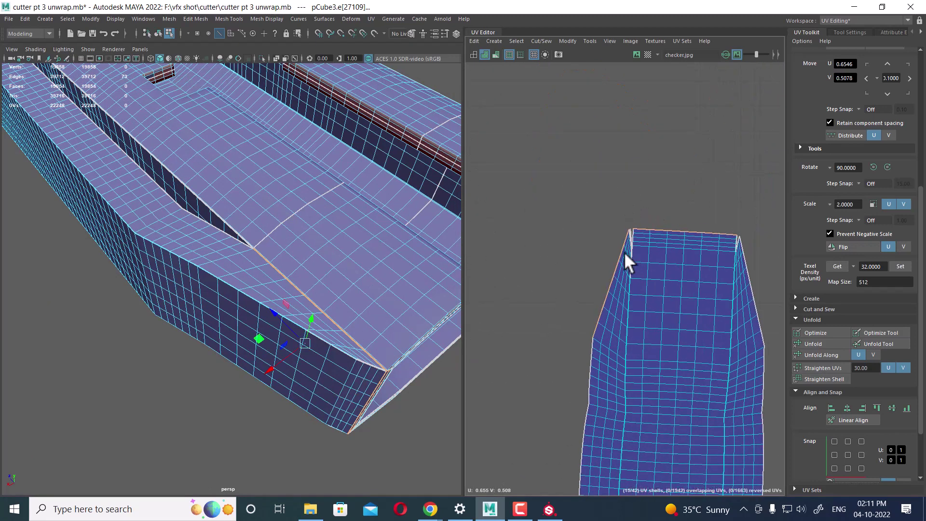
pyautogui.doubleClick(718, 244)
pyautogui.moveTo(690, 283)
pyautogui.keyDown('shift'); pyautogui.mouseDown(button='right')
pyautogui.moveTo(665, 192)
pyautogui.moveTo(588, 241)
pyautogui.moveTo(693, 382)
pyautogui.moveTo(668, 324)
pyautogui.moveTo(568, 231)
pyautogui.mouseUp(button='right'); pyautogui.keyUp('shift')
# - Try moving and sewing the thin curved shell's edge, then undo it
pyautogui.moveTo(654, 141); pyautogui.dragTo(591, 245)
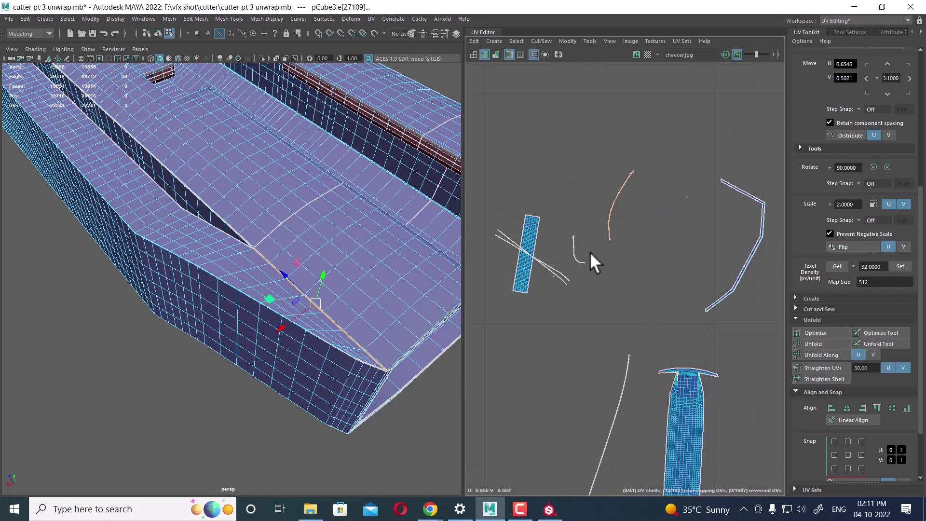
pyautogui.moveTo(589, 251)
pyautogui.keyDown('alt'); pyautogui.mouseDown(button='middle')
pyautogui.moveTo(636, 259)
pyautogui.moveTo(597, 201)
pyautogui.mouseUp(button='middle'); pyautogui.keyUp('alt')
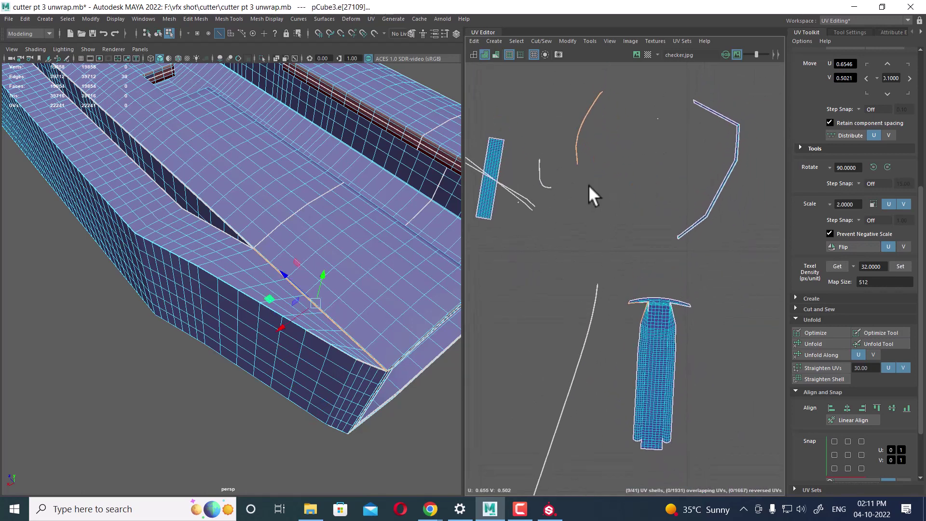
pyautogui.moveTo(597, 202)
pyautogui.keyDown('alt'); pyautogui.mouseDown(button='right')
pyautogui.moveTo(672, 400)
pyautogui.moveTo(588, 238)
pyautogui.mouseUp(button='right'); pyautogui.keyUp('alt')
pyautogui.keyDown('shift'); pyautogui.moveTo(661, 368); pyautogui.dragTo(647, 333, button='right'); pyautogui.keyUp('shift')
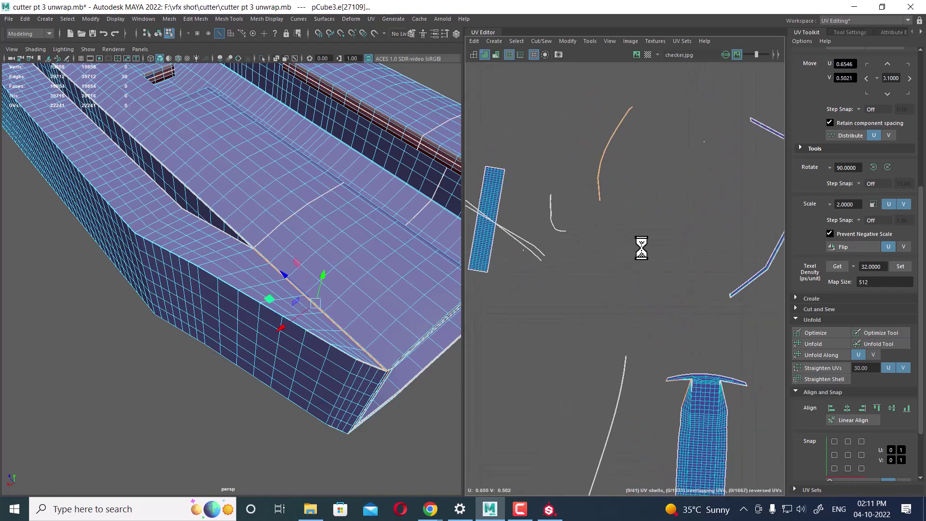
pyautogui.moveTo(641, 245)
pyautogui.keyDown('alt'); pyautogui.mouseDown(button='right')
pyautogui.moveTo(567, 274)
pyautogui.moveTo(593, 399)
pyautogui.moveTo(609, 343)
pyautogui.mouseUp(button='right'); pyautogui.keyUp('alt')
pyautogui.hotkey('ctrl', 'z')
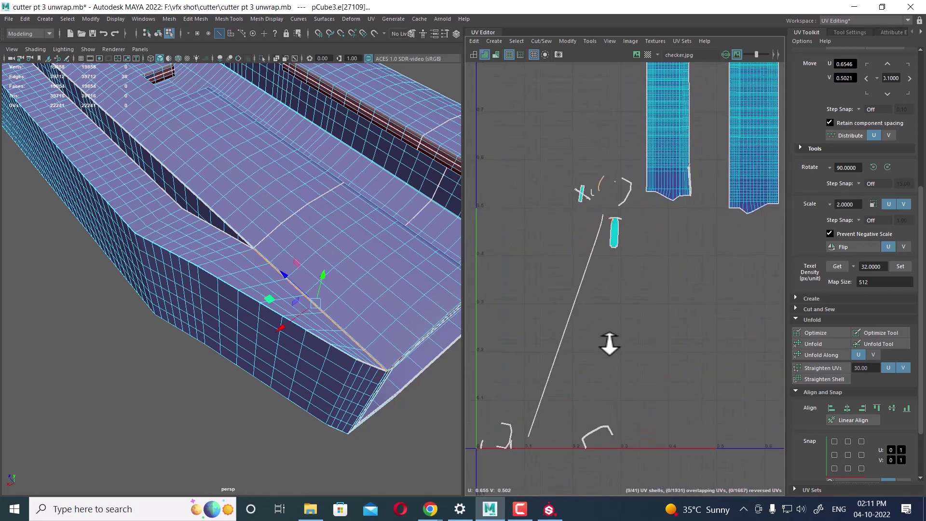
# - Select the tall shell's left border edges, then undo the sew so it stays unsewn
pyautogui.moveTo(598, 287)
pyautogui.keyDown('alt'); pyautogui.mouseDown(button='right')
pyautogui.moveTo(642, 407)
pyautogui.moveTo(731, 428)
pyautogui.moveTo(642, 303)
pyautogui.moveTo(661, 307)
pyautogui.mouseUp(button='right'); pyautogui.keyUp('alt')
pyautogui.moveTo(675, 299); pyautogui.dragTo(678, 304)
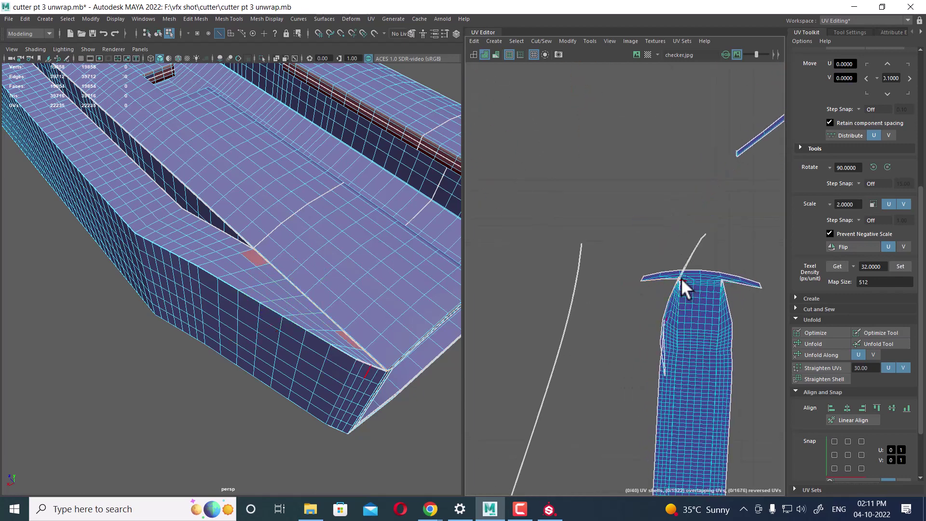
pyautogui.keyDown('alt'); pyautogui.moveTo(710, 243); pyautogui.dragTo(625, 263, button='right'); pyautogui.keyUp('alt')
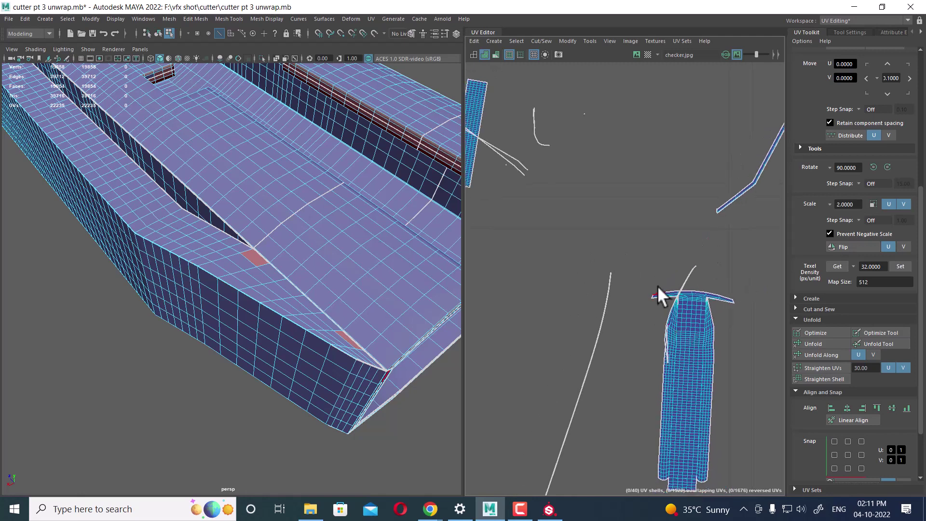
pyautogui.hotkey('ctrl', 'z')
# - Move the small curved shell's UVs slightly down beside the tall shell
pyautogui.moveTo(673, 339)
pyautogui.keyDown('alt'); pyautogui.mouseDown(button='right')
pyautogui.moveTo(612, 275)
pyautogui.moveTo(612, 247)
pyautogui.moveTo(652, 249)
pyautogui.mouseUp(button='right'); pyautogui.keyUp('alt')
pyautogui.moveTo(655, 162); pyautogui.dragTo(618, 236)
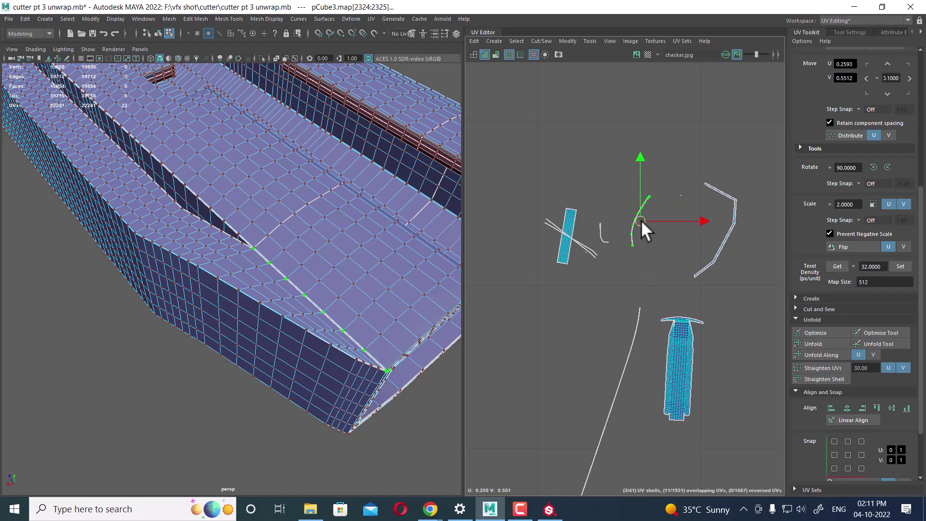
pyautogui.moveTo(650, 240); pyautogui.dragTo(652, 201, button='right')
pyautogui.moveTo(656, 176); pyautogui.dragTo(620, 259)
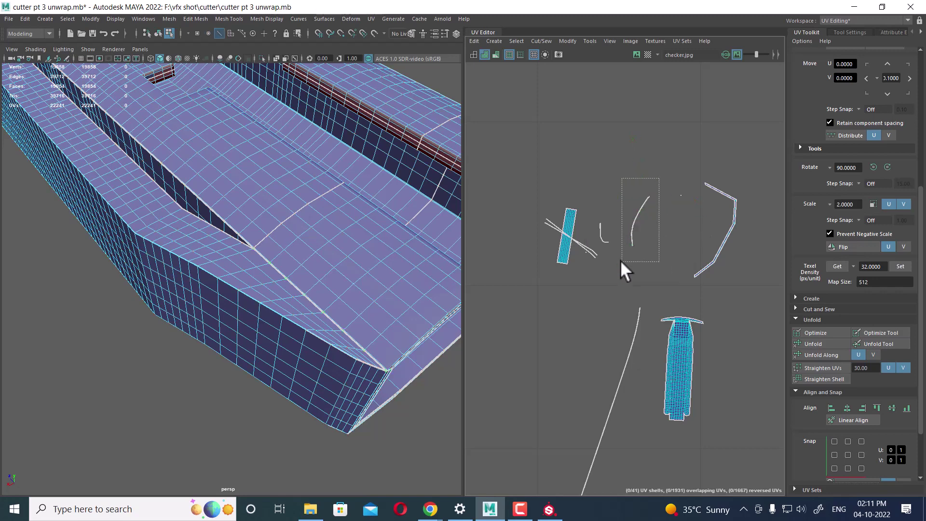
# - Cut the UV shell along the selected edge
pyautogui.keyDown('shift'); pyautogui.rightClick(649, 181); pyautogui.keyUp('shift')
pyautogui.click(611, 196)
pyautogui.scroll(3, 716, 395)
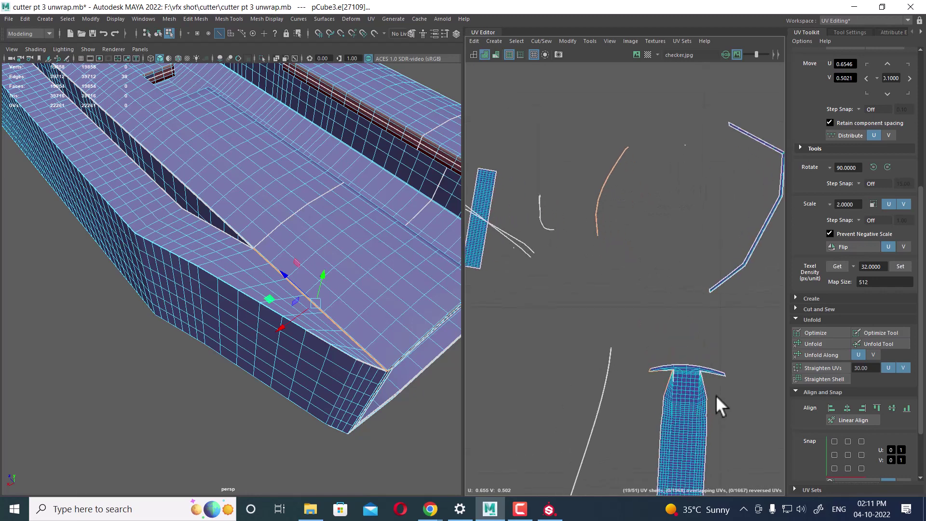
pyautogui.scroll(3, 631, 342)
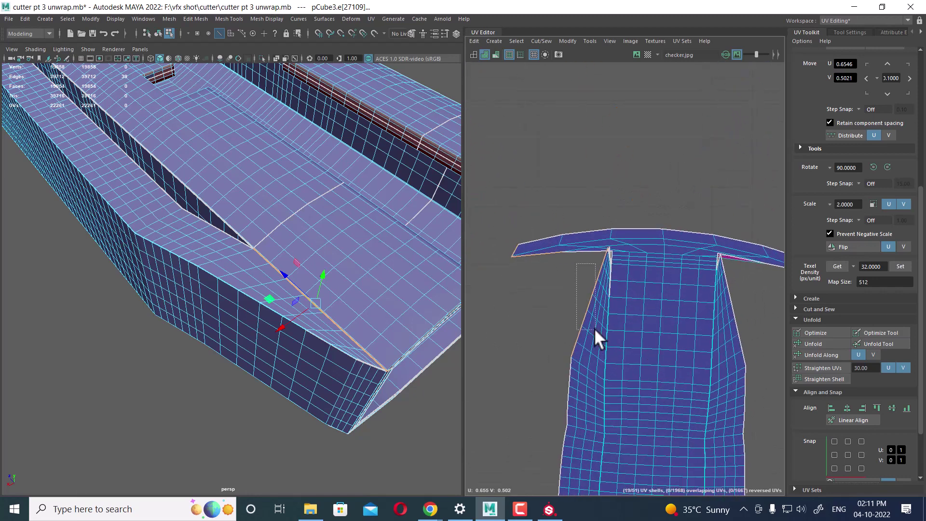
# - Select and sew the edges at the tall shell's top corner
pyautogui.moveTo(596, 349); pyautogui.dragTo(595, 349)
pyautogui.scroll(2, 612, 333)
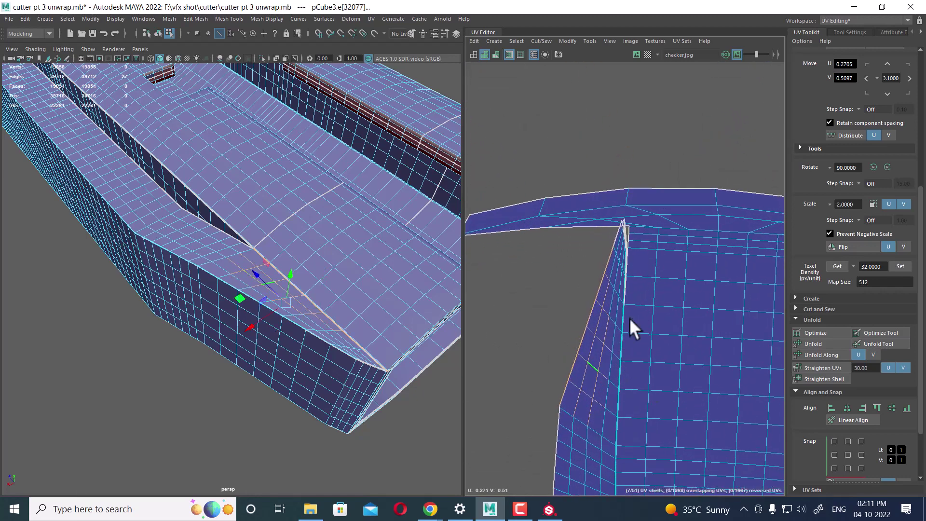
pyautogui.keyDown('shift'); pyautogui.click(614, 232); pyautogui.keyUp('shift')
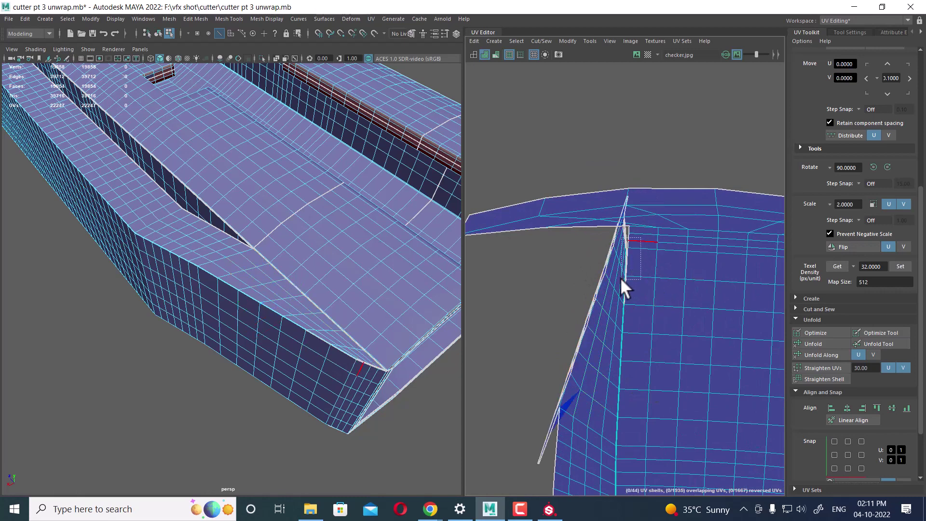
pyautogui.moveTo(621, 279); pyautogui.dragTo(622, 278)
pyautogui.keyDown('shift'); pyautogui.moveTo(627, 270); pyautogui.dragTo(650, 241, button='right'); pyautogui.keyUp('shift')
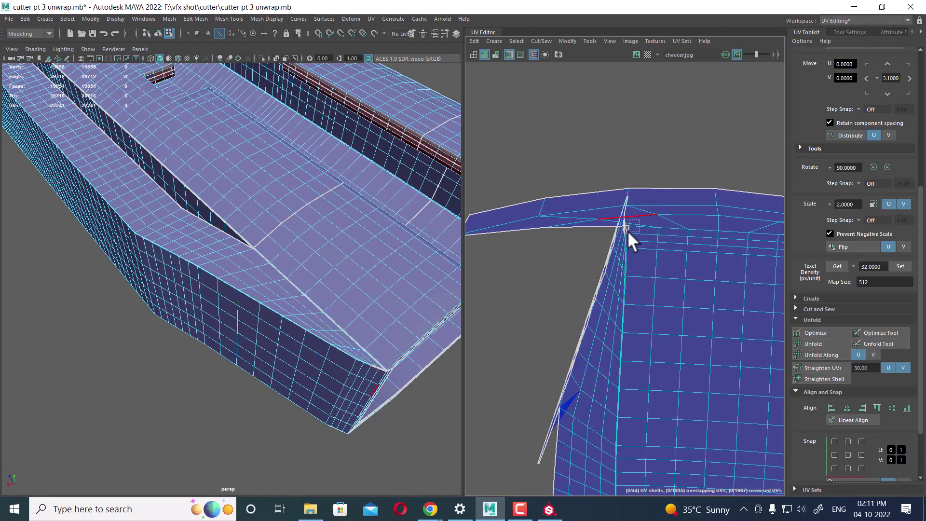
pyautogui.moveTo(627, 231); pyautogui.dragTo(639, 250)
pyautogui.scroll(-5, 670, 245)
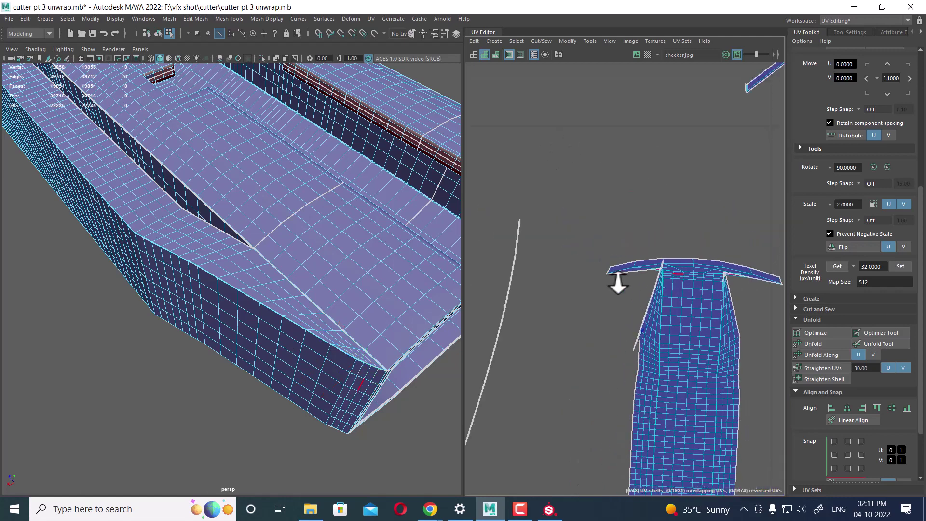
pyautogui.scroll(-2, 617, 279)
# - Unfold the UVs at the top of the tall shell so the cap lies flat
pyautogui.rightClick(692, 296)
pyautogui.click(692, 296)
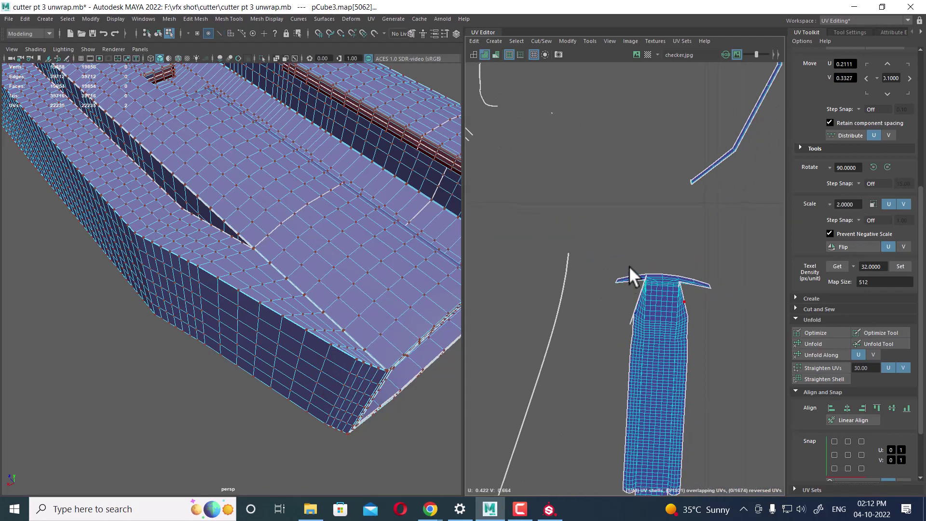
pyautogui.moveTo(734, 327); pyautogui.dragTo(734, 328)
pyautogui.keyDown('shift'); pyautogui.moveTo(727, 236); pyautogui.dragTo(603, 232, button='right'); pyautogui.keyUp('shift')
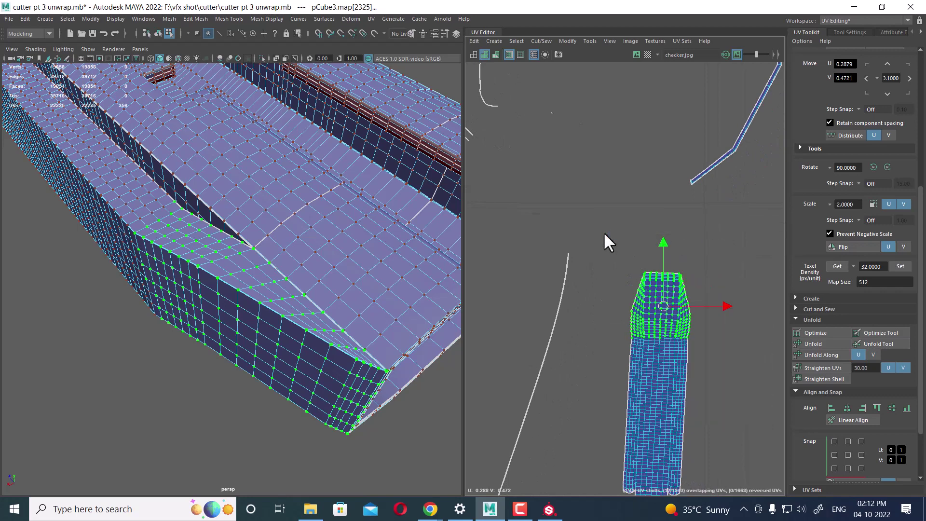
pyautogui.scroll(-1, 652, 289)
pyautogui.scroll(-2, 636, 246)
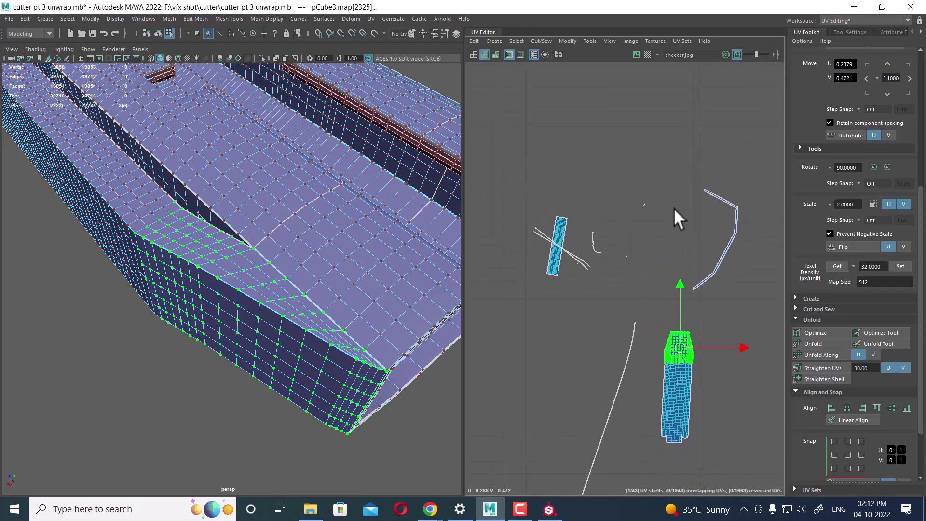
# - Sew the small fragment shells together, then undo that stray sew
pyautogui.moveTo(653, 260); pyautogui.dragTo(653, 232, button='right')
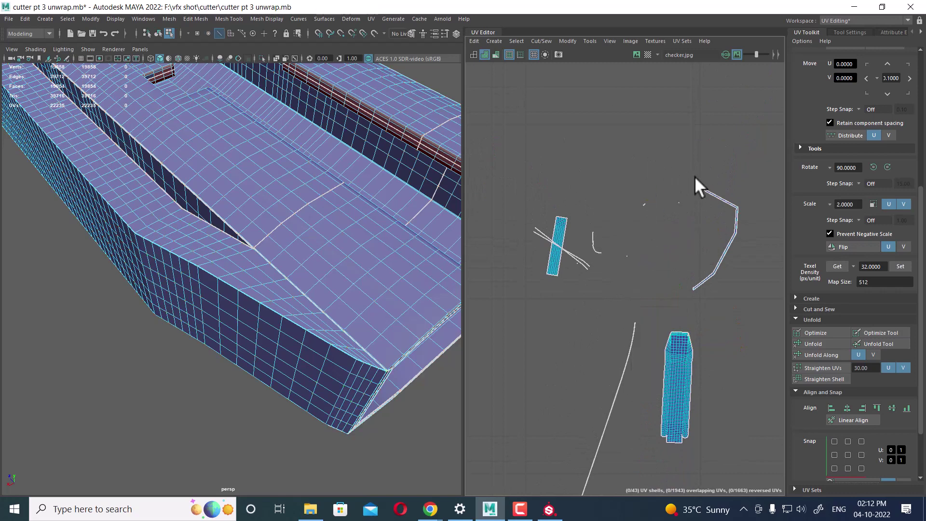
pyautogui.moveTo(676, 202); pyautogui.dragTo(618, 271)
pyautogui.keyDown('shift'); pyautogui.moveTo(617, 271); pyautogui.dragTo(629, 150, button='right'); pyautogui.keyUp('shift')
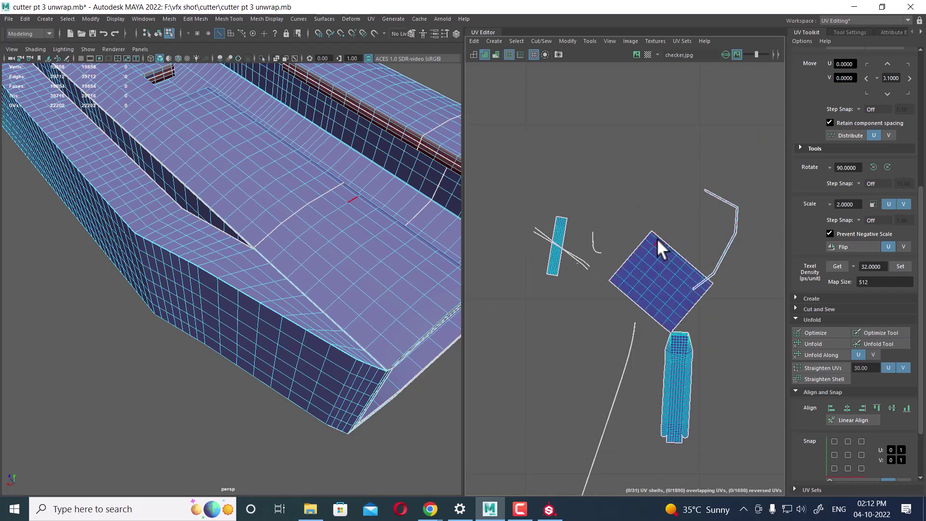
pyautogui.hotkey('ctrl', 'z')
# - Select the edges at the tall shell's top-left corner
pyautogui.moveTo(650, 193); pyautogui.dragTo(629, 230)
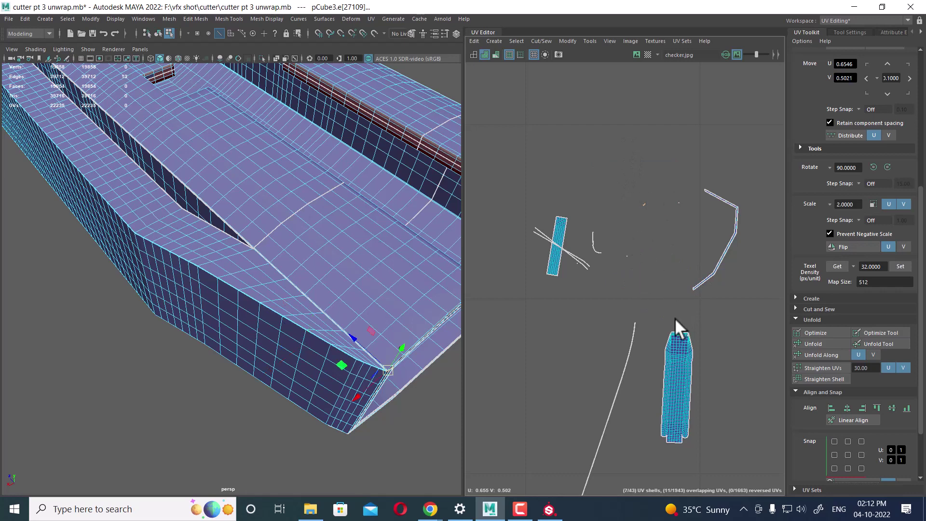
pyautogui.scroll(3, 676, 326)
pyautogui.scroll(4, 637, 252)
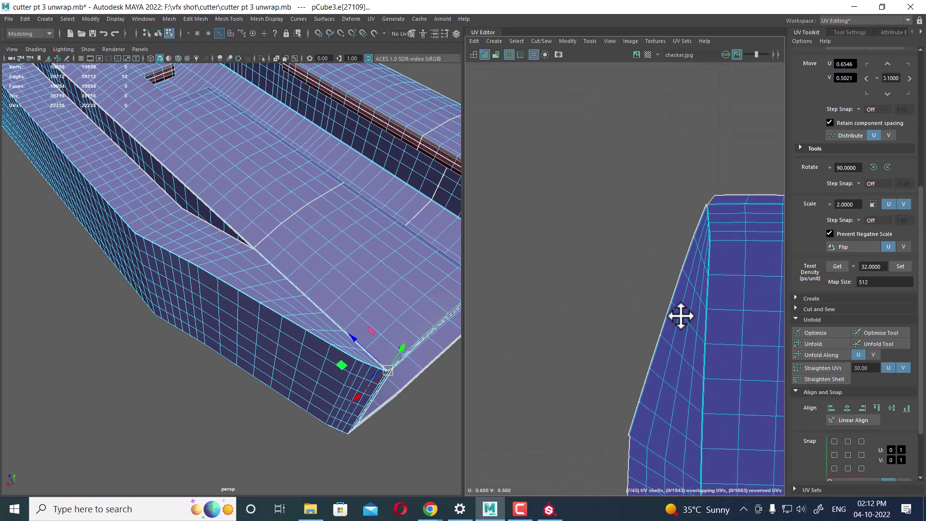
pyautogui.scroll(3, 747, 367)
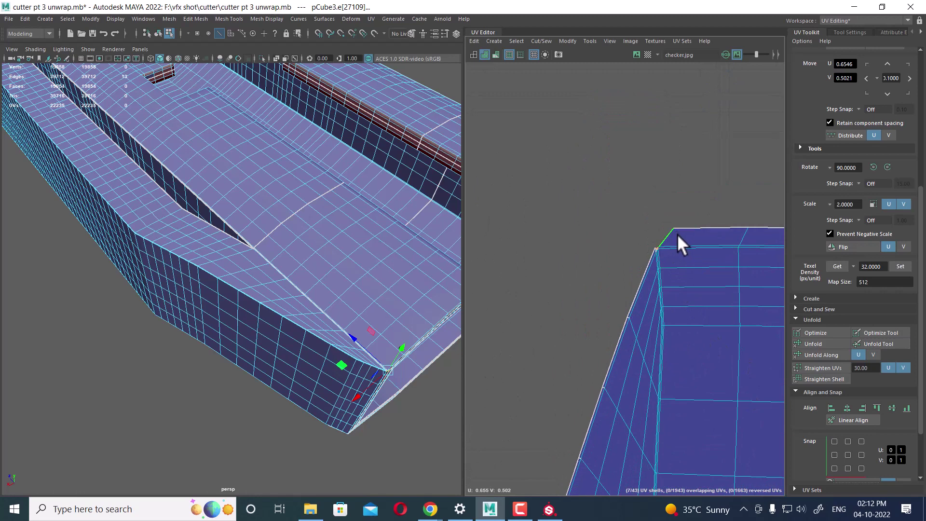
pyautogui.click(656, 256)
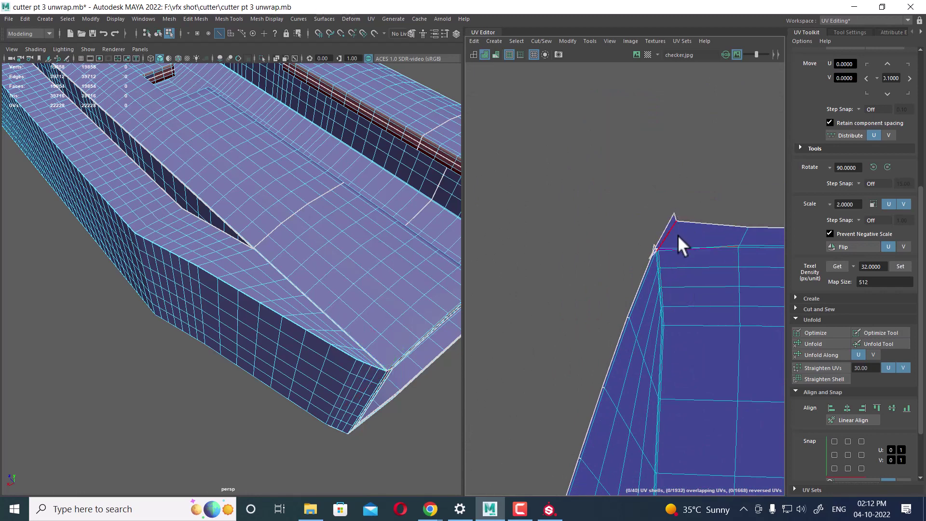
pyautogui.scroll(-2, 641, 221)
pyautogui.scroll(-2, 555, 193)
pyautogui.scroll(-2, 579, 198)
# - Select the border edges of the small cyan rim shell
pyautogui.click(632, 252)
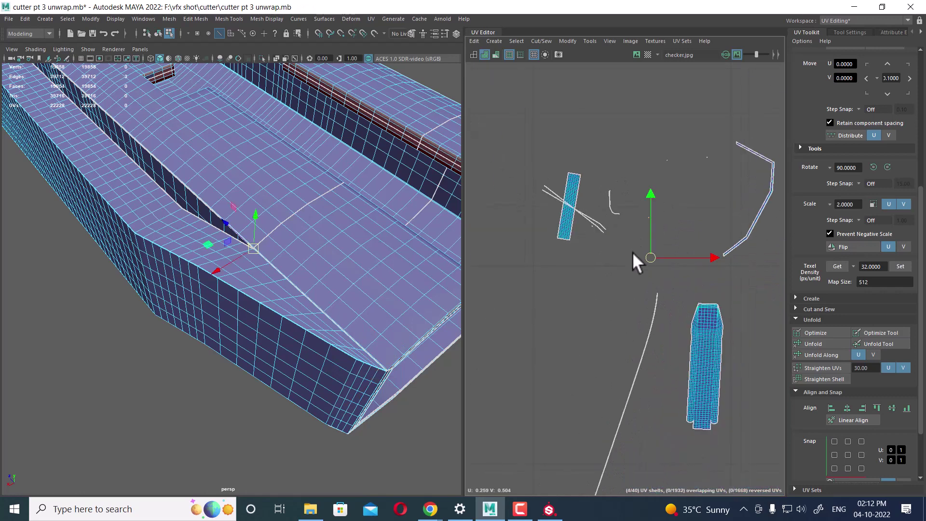
pyautogui.scroll(-3, 632, 252)
pyautogui.keyDown('alt'); pyautogui.moveTo(605, 270); pyautogui.dragTo(558, 261, button='middle'); pyautogui.keyUp('alt')
pyautogui.scroll(-1, 605, 212)
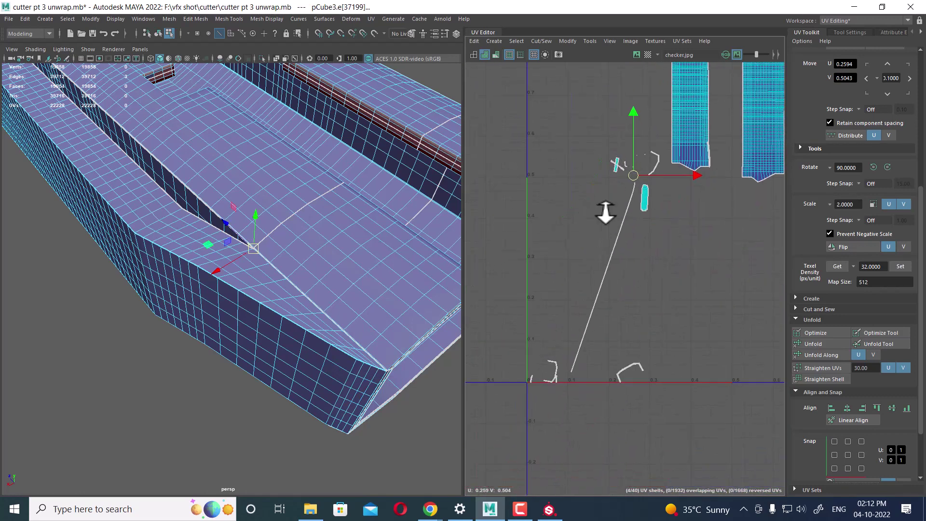
pyautogui.scroll(1, 651, 331)
pyautogui.scroll(1, 661, 307)
pyautogui.moveTo(661, 306)
pyautogui.keyDown('alt'); pyautogui.mouseDown(button='middle')
pyautogui.moveTo(614, 337)
pyautogui.moveTo(638, 310)
pyautogui.mouseUp(button='middle'); pyautogui.keyUp('alt')
pyautogui.scroll(2, 635, 366)
pyautogui.scroll(2, 566, 255)
pyautogui.click(555, 185)
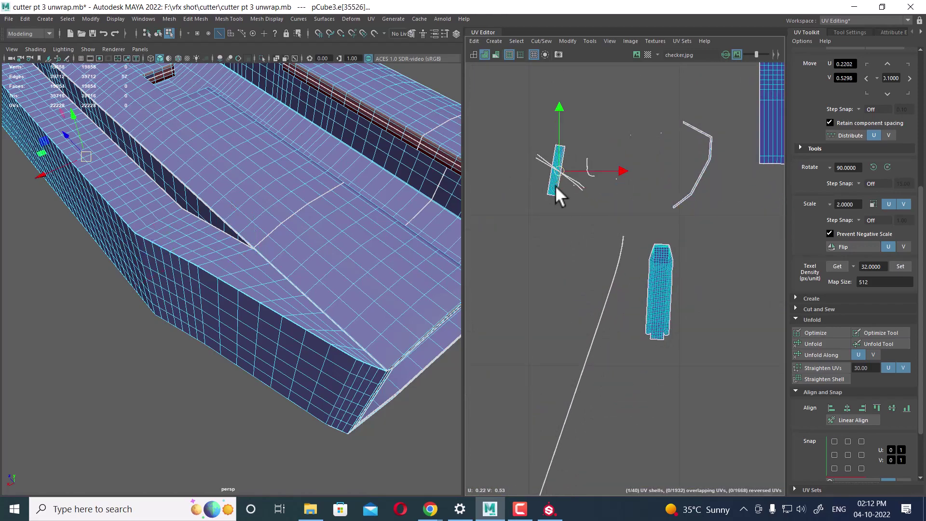
# - Orbit below the rim and select the edge loops along the rim strip's border
pyautogui.moveTo(303, 274)
pyautogui.keyDown('alt'); pyautogui.mouseDown()
pyautogui.moveTo(305, 174)
pyautogui.moveTo(225, 193)
pyautogui.mouseUp(); pyautogui.keyUp('alt')
pyautogui.scroll(3, 544, 192)
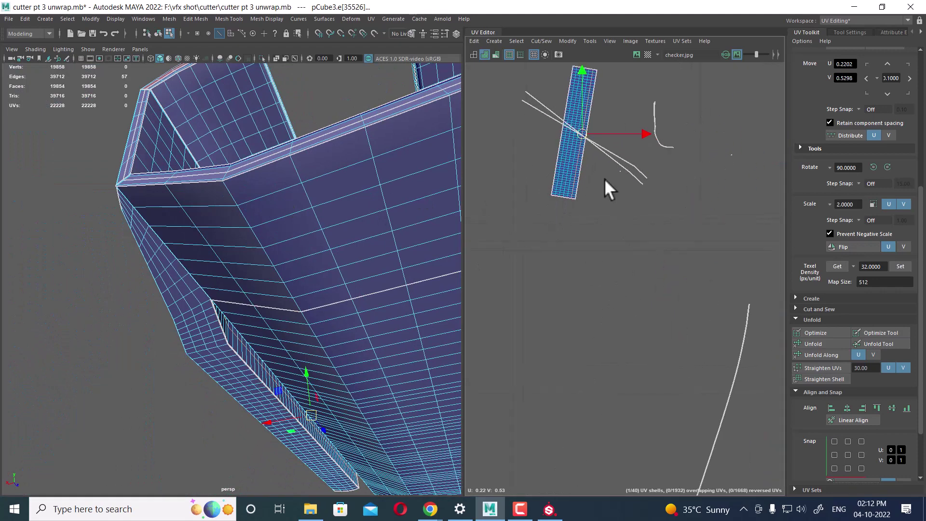
pyautogui.doubleClick(577, 171)
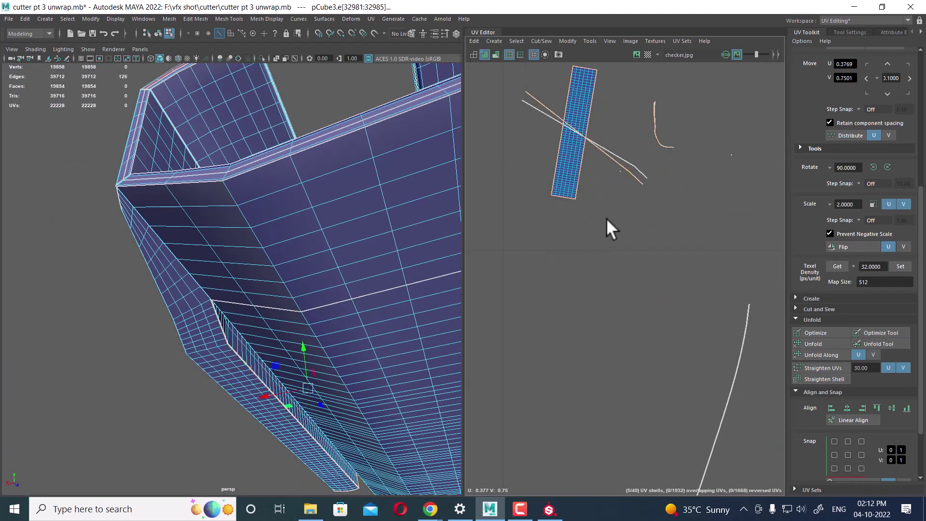
pyautogui.scroll(-3, 627, 251)
pyautogui.moveTo(672, 284)
pyautogui.keyDown('alt'); pyautogui.mouseDown(button='middle')
pyautogui.moveTo(541, 190)
pyautogui.moveTo(585, 236)
pyautogui.mouseUp(button='middle'); pyautogui.keyUp('alt')
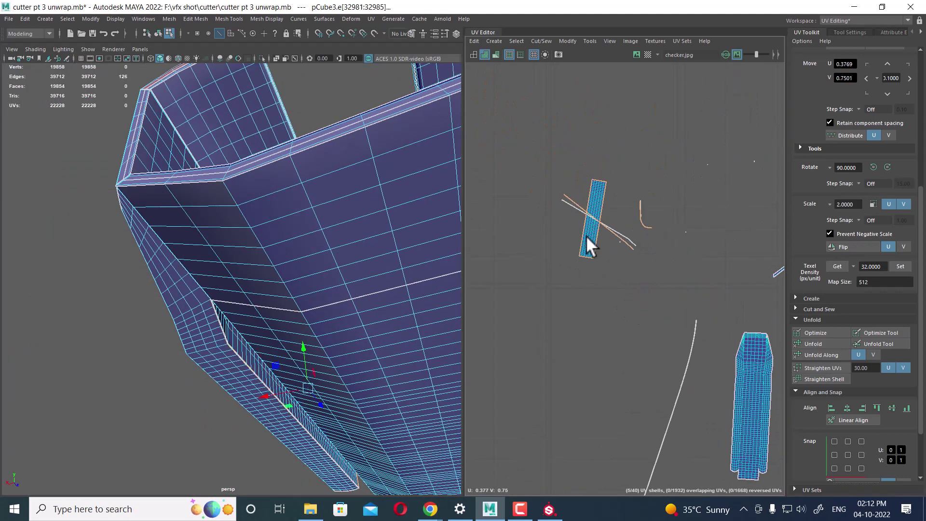
pyautogui.scroll(2, 627, 256)
pyautogui.scroll(2, 651, 256)
pyautogui.click(653, 152)
pyautogui.keyDown('shift'); pyautogui.doubleClick(629, 209); pyautogui.keyUp('shift')
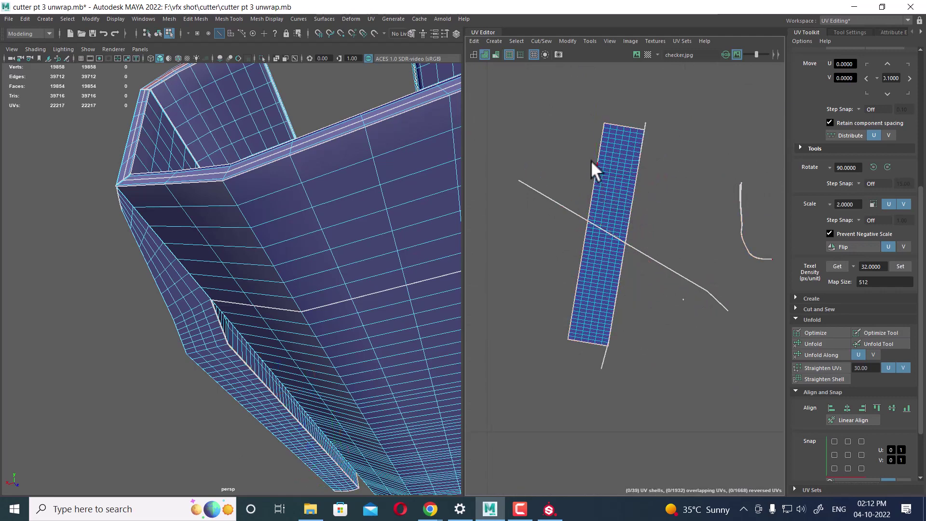
pyautogui.doubleClick(610, 183)
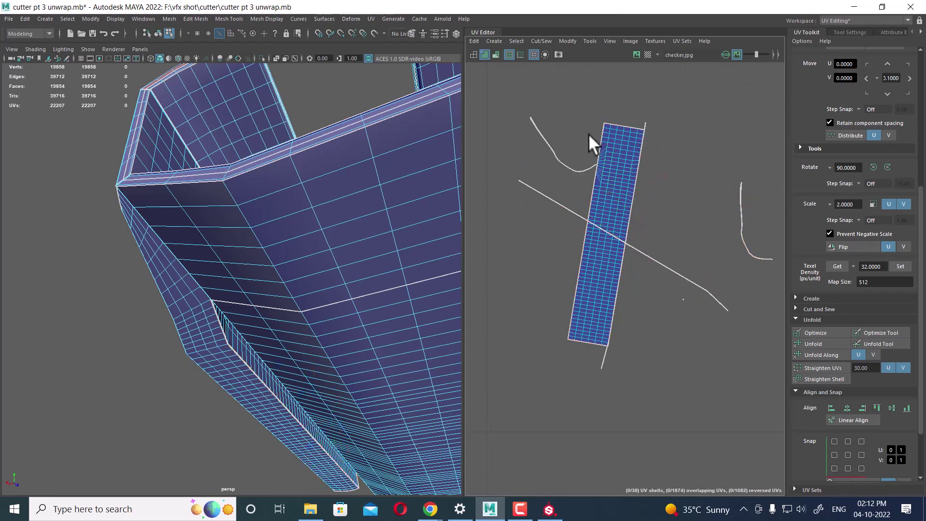
pyautogui.scroll(2, 605, 169)
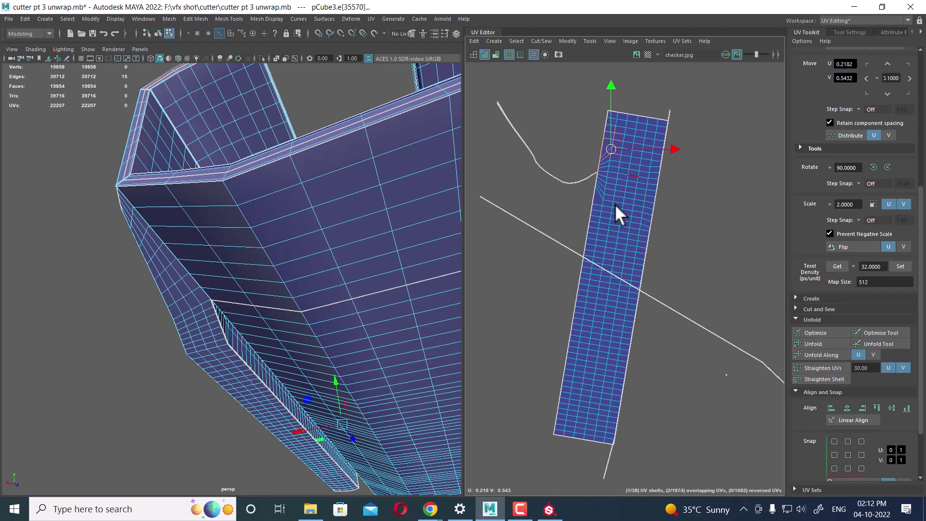
# - Select the curved edges along the strip border and sew them to the strip
pyautogui.scroll(-5, 611, 293)
pyautogui.keyDown('alt'); pyautogui.moveTo(563, 288); pyautogui.dragTo(556, 168, button='middle'); pyautogui.keyUp('alt')
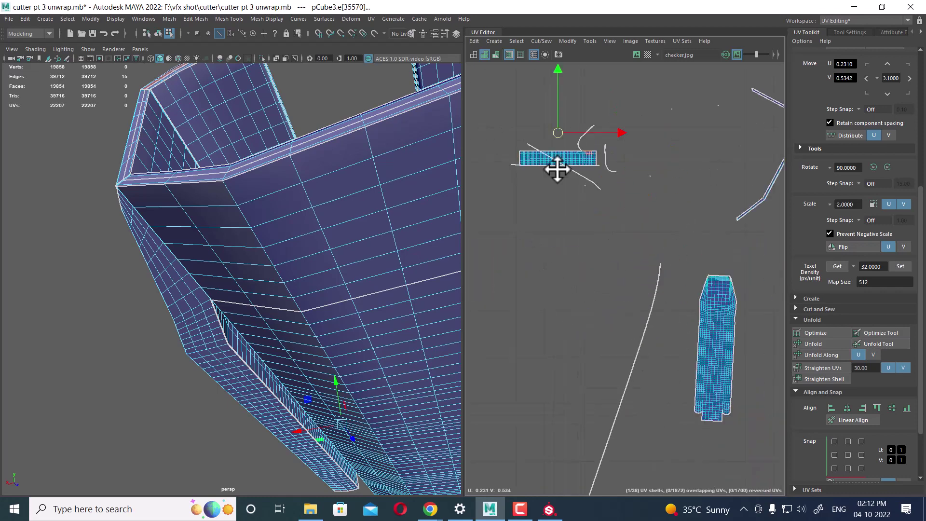
pyautogui.scroll(2, 569, 217)
pyautogui.scroll(3, 669, 424)
pyautogui.scroll(2, 611, 351)
pyautogui.scroll(1, 669, 190)
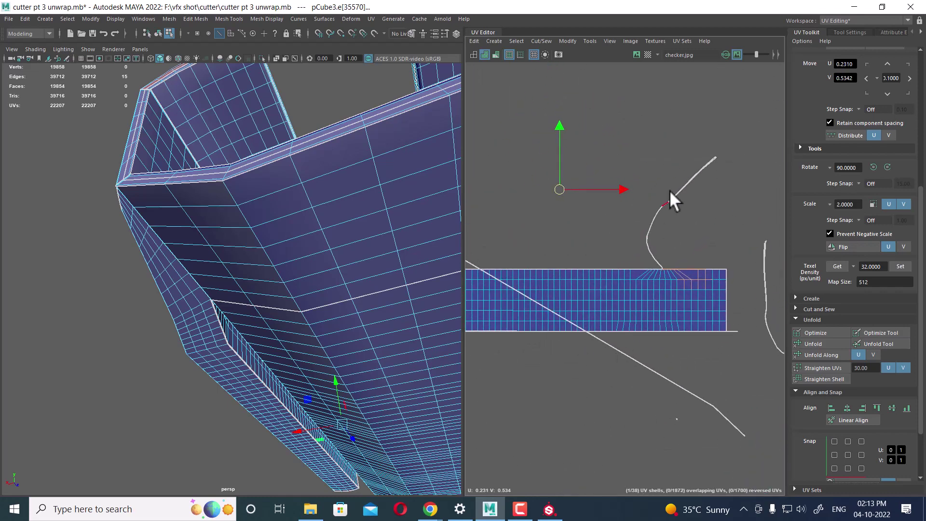
pyautogui.moveTo(680, 190); pyautogui.dragTo(661, 248)
pyautogui.scroll(-3, 667, 284)
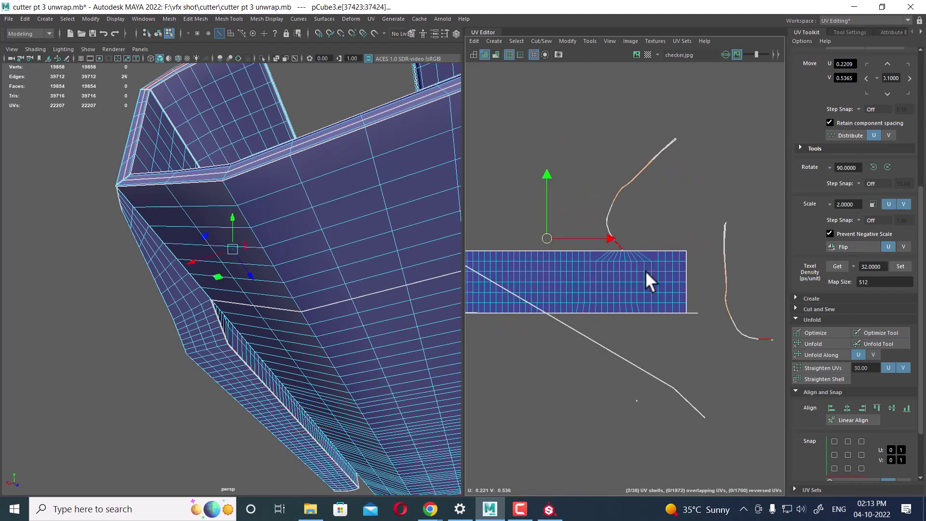
pyautogui.scroll(-2, 627, 255)
pyautogui.keyDown('shift'); pyautogui.moveTo(646, 235); pyautogui.dragTo(637, 166, button='right'); pyautogui.keyUp('shift')
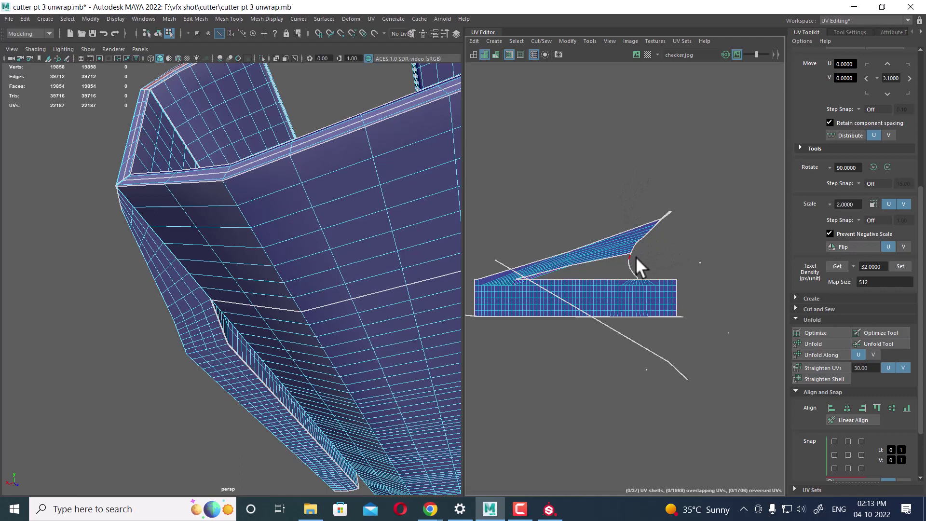
# - Move and sew the wedge's curved border edge onto the long blade strip
pyautogui.moveTo(636, 256); pyautogui.dragTo(626, 280)
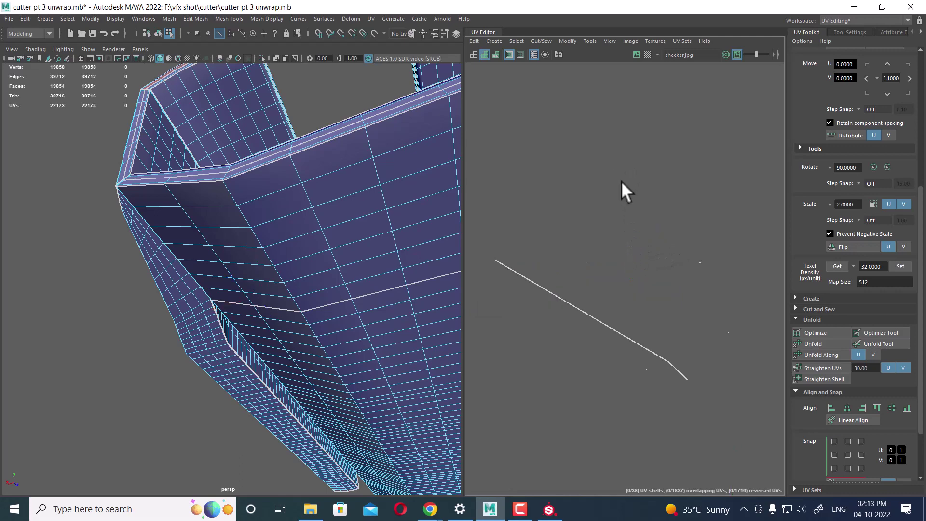
pyautogui.keyDown('alt'); pyautogui.moveTo(620, 181); pyautogui.dragTo(522, 196, button='right'); pyautogui.keyUp('alt')
pyautogui.keyDown('alt'); pyautogui.moveTo(523, 196); pyautogui.dragTo(646, 316, button='middle'); pyautogui.keyUp('alt')
pyautogui.moveTo(646, 317)
pyautogui.keyDown('alt'); pyautogui.mouseDown(button='right')
pyautogui.moveTo(606, 229)
pyautogui.moveTo(612, 259)
pyautogui.mouseUp(button='right'); pyautogui.keyUp('alt')
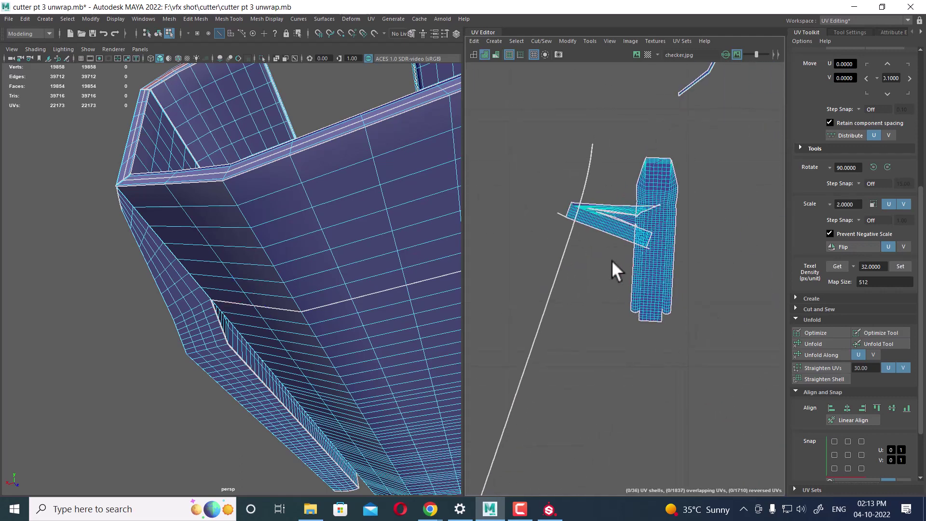
# - Try unfolding the joined UV shell, undo the unfold, and clear the selection
pyautogui.click(608, 223)
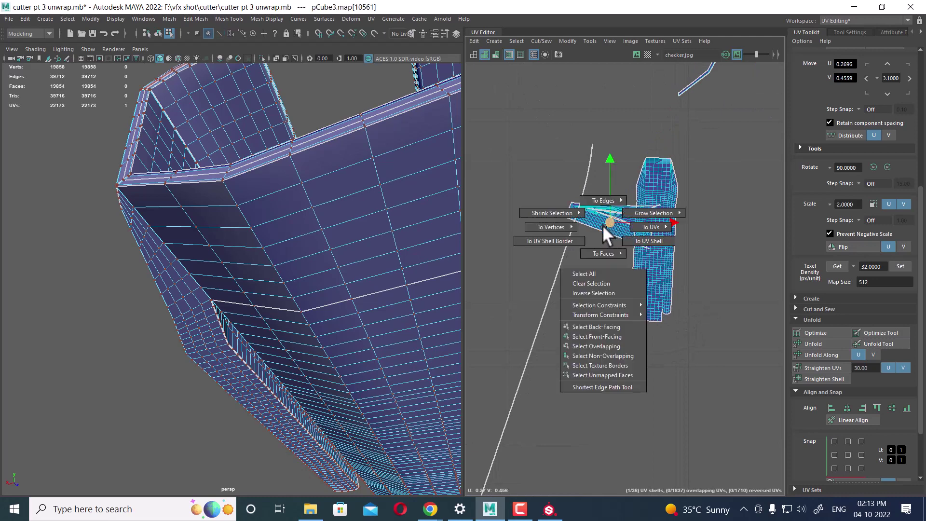
pyautogui.keyDown('ctrl'); pyautogui.moveTo(606, 224); pyautogui.dragTo(656, 252, button='right'); pyautogui.keyUp('ctrl')
pyautogui.moveTo(658, 171); pyautogui.dragTo(501, 172, button='right')
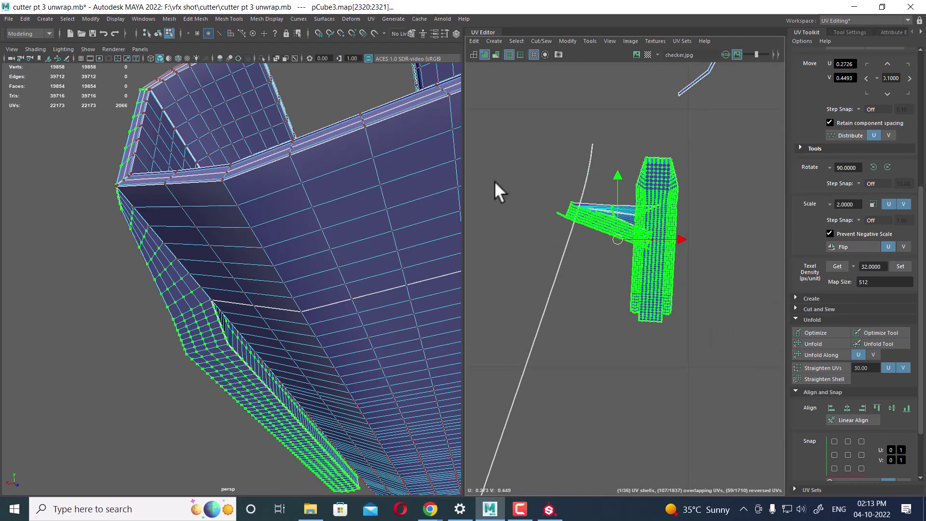
pyautogui.hotkey('ctrl', 'z')
pyautogui.click(641, 256)
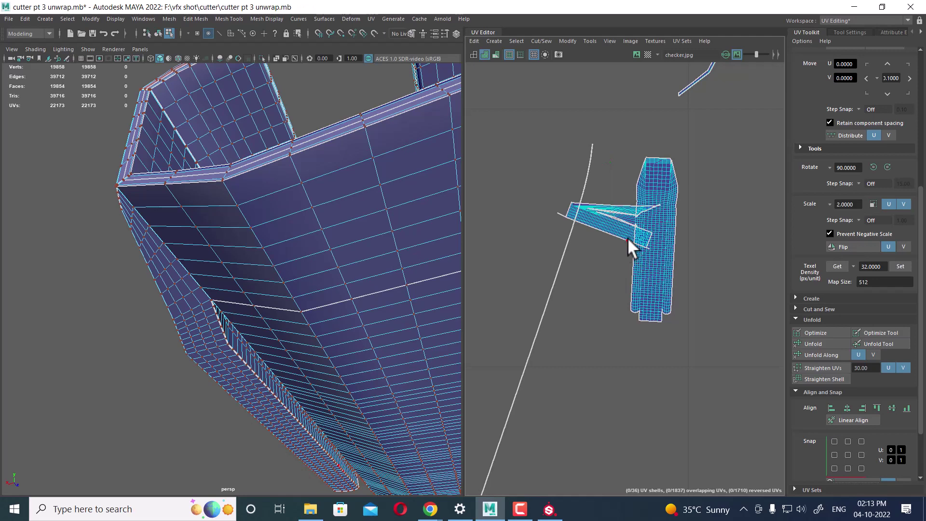
# - Cut the wedge away along its border edge loop and straighten the curved shell
pyautogui.doubleClick(628, 240)
pyautogui.moveTo(566, 192)
pyautogui.keyDown('alt'); pyautogui.mouseDown(button='middle')
pyautogui.moveTo(521, 246)
pyautogui.moveTo(583, 306)
pyautogui.mouseUp(button='middle'); pyautogui.keyUp('alt')
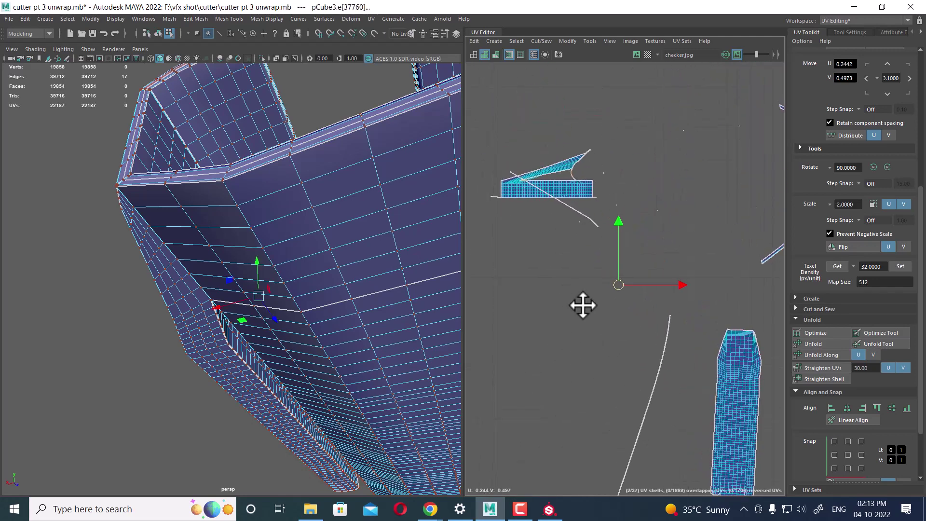
pyautogui.scroll(3, 638, 306)
pyautogui.moveTo(636, 187)
pyautogui.mouseDown(button='right')
pyautogui.moveTo(644, 195)
pyautogui.moveTo(545, 166)
pyautogui.mouseUp(button='right')
pyautogui.doubleClick(644, 194)
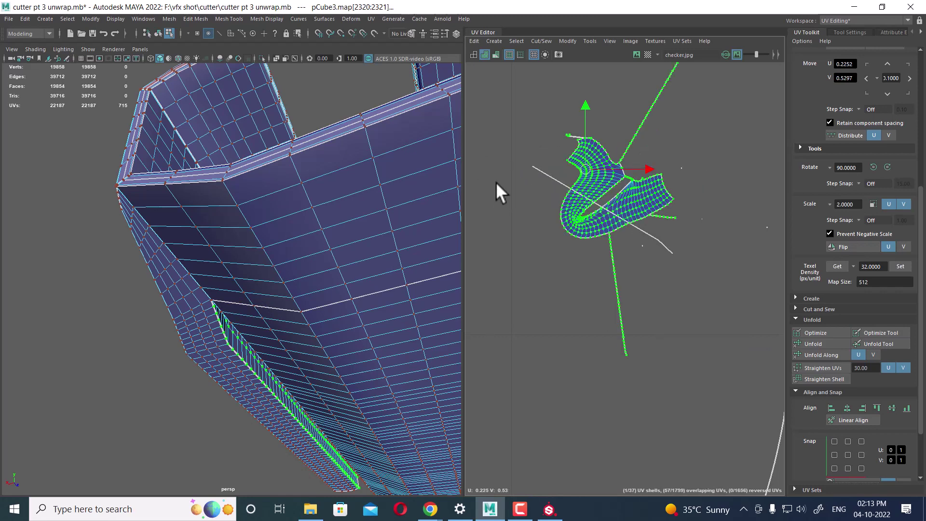
pyautogui.keyDown('shift'); pyautogui.moveTo(495, 179); pyautogui.dragTo(592, 284, button='right'); pyautogui.keyUp('shift')
# - Cut the strip along the selected edges and unfold it to remove overlaps
pyautogui.press('F10')
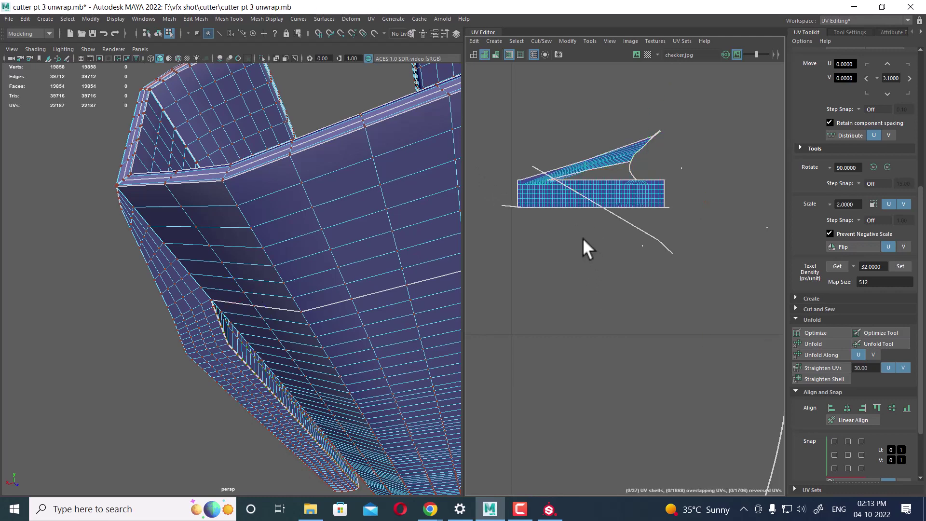
pyautogui.keyDown('shift'); pyautogui.moveTo(583, 238); pyautogui.dragTo(632, 212, button='right'); pyautogui.keyUp('shift')
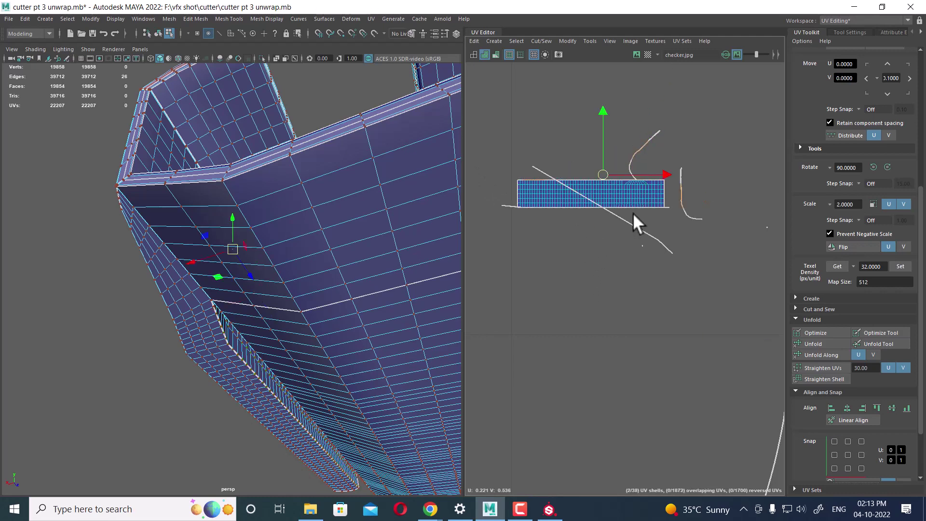
pyautogui.doubleClick(613, 191)
pyautogui.press('F10')
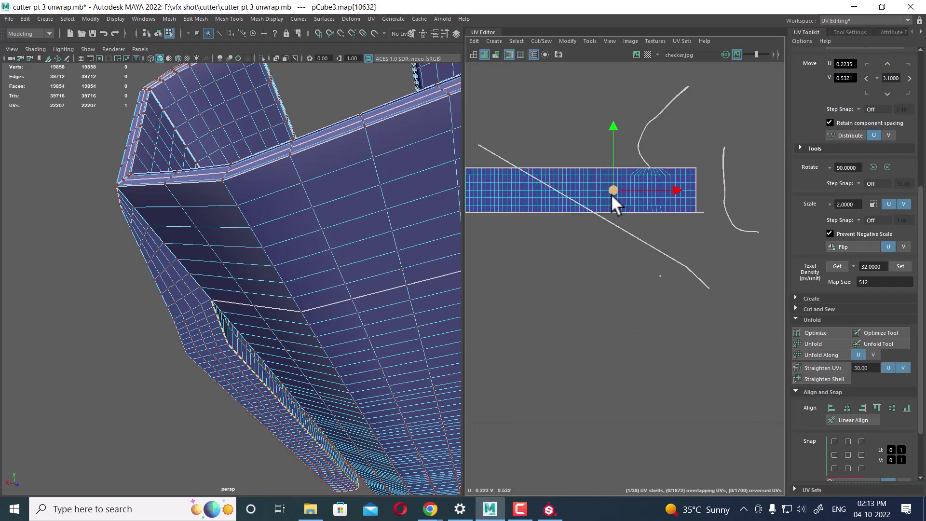
pyautogui.hotkey('ctrl', 'u')
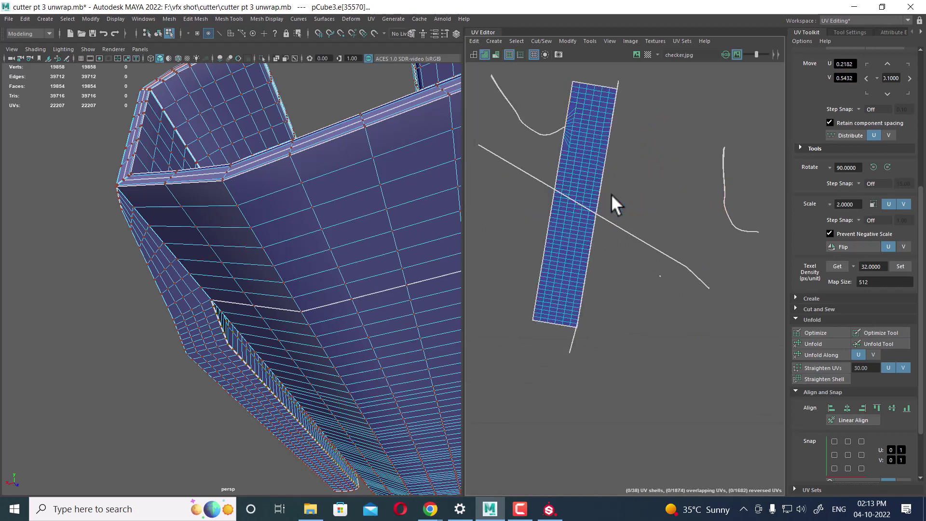
pyautogui.scroll(-5, 586, 334)
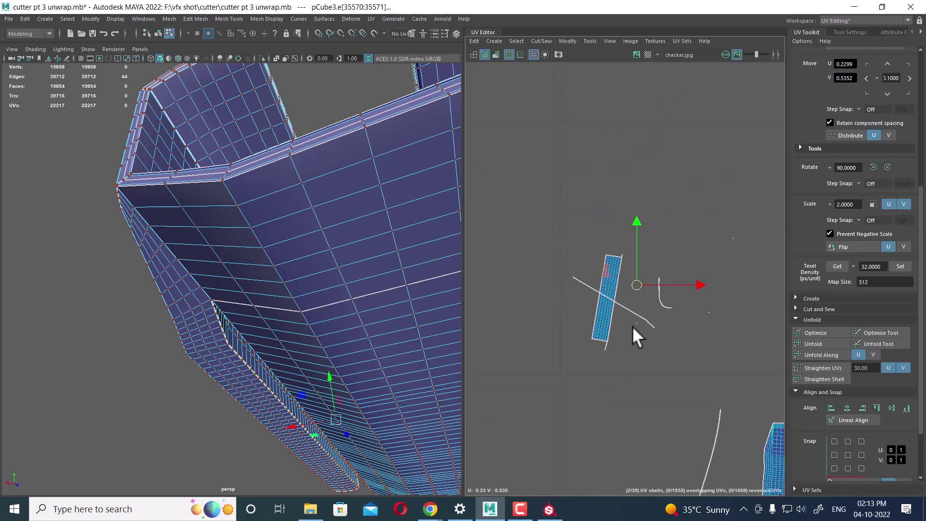
pyautogui.scroll(3, 632, 325)
# - Move the tilted strip shell down and left, out of the way
pyautogui.doubleClick(594, 229)
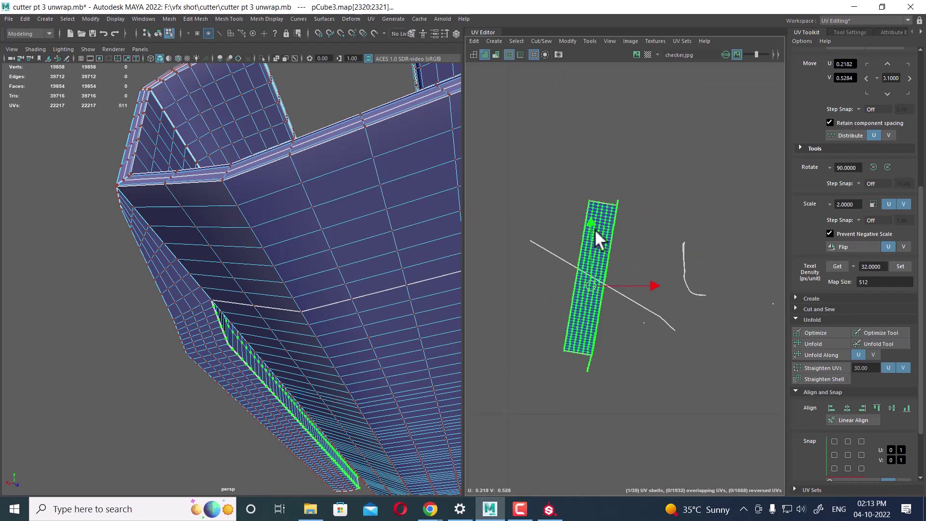
pyautogui.middleClick(534, 367)
pyautogui.keyDown('alt'); pyautogui.moveTo(557, 362); pyautogui.dragTo(624, 259, button='middle'); pyautogui.keyUp('alt')
pyautogui.scroll(2, 624, 259)
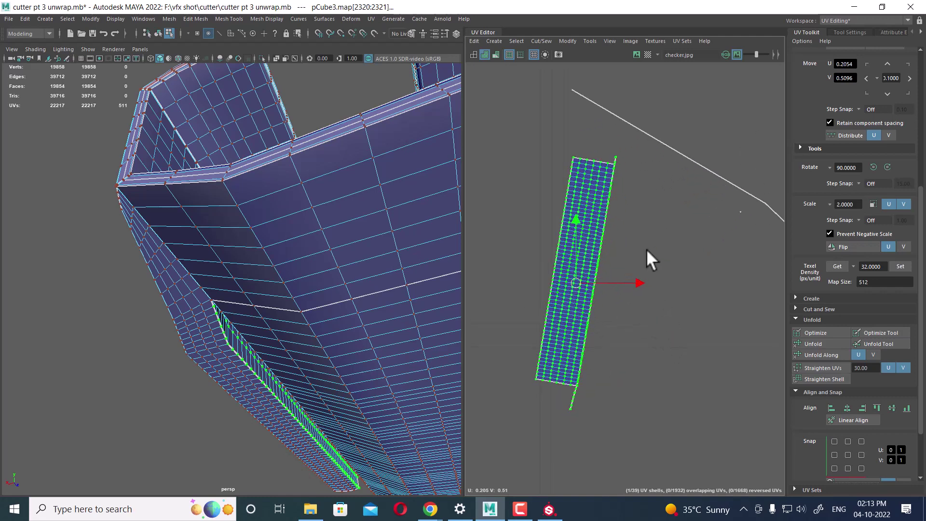
# - Select the edge run along the strip's right border
pyautogui.press('F10')
pyautogui.scroll(3, 595, 203)
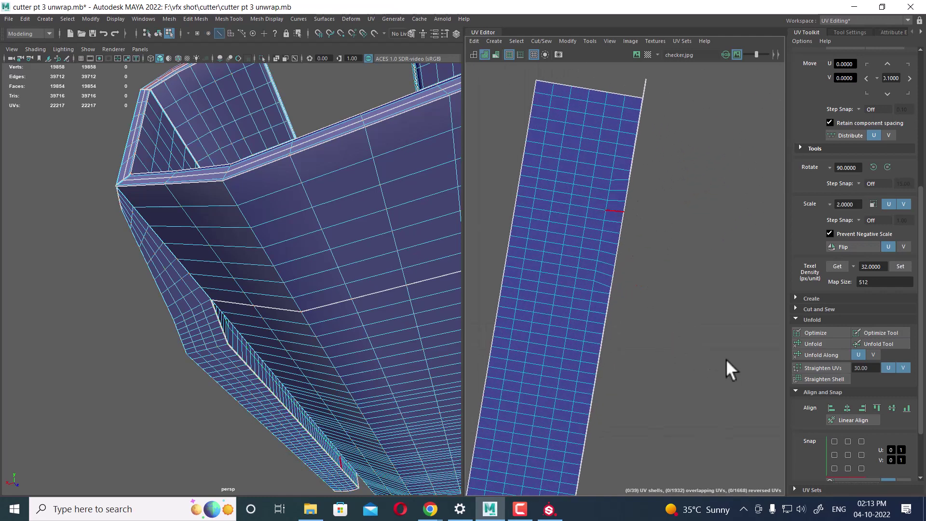
pyautogui.scroll(1, 669, 294)
pyautogui.scroll(-1, 647, 295)
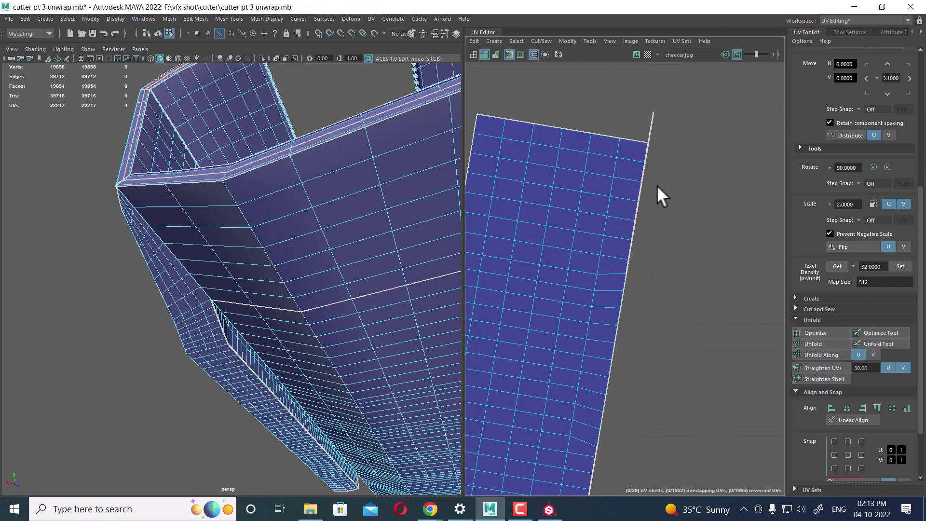
pyautogui.doubleClick(635, 217)
pyautogui.scroll(-5, 654, 314)
pyautogui.keyDown('alt'); pyautogui.moveTo(504, 253); pyautogui.dragTo(675, 317, button='middle'); pyautogui.keyUp('alt')
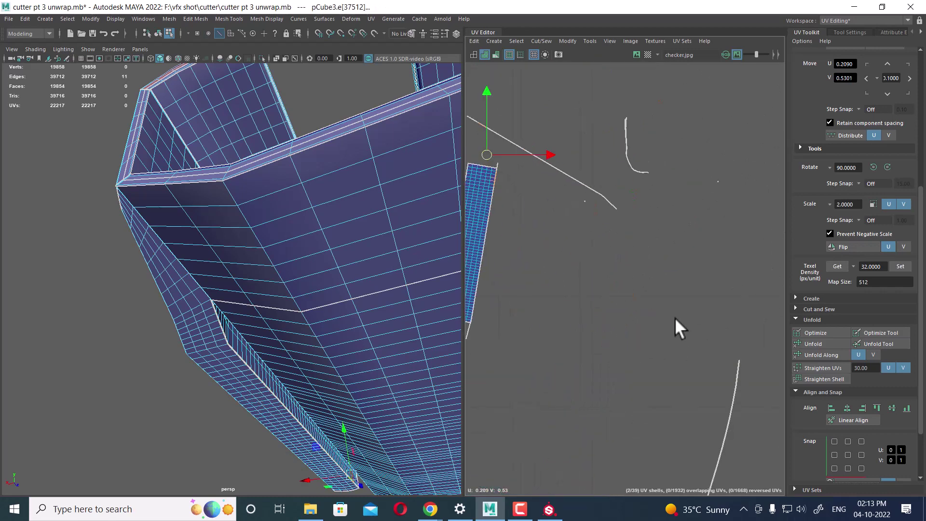
pyautogui.scroll(-2, 678, 328)
pyautogui.scroll(2, 678, 328)
pyautogui.scroll(-1, 673, 316)
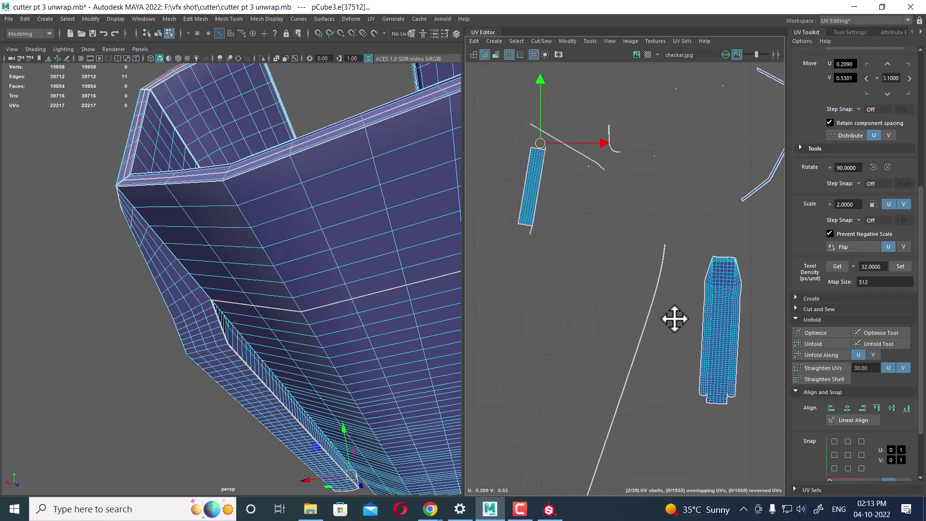
pyautogui.scroll(-2, 657, 341)
# - Select all UVs of the narrow side strip's collapsed diagonal line
pyautogui.keyDown('alt'); pyautogui.moveTo(657, 341); pyautogui.dragTo(555, 246, button='middle'); pyautogui.keyUp('alt')
pyautogui.scroll(-1, 578, 270)
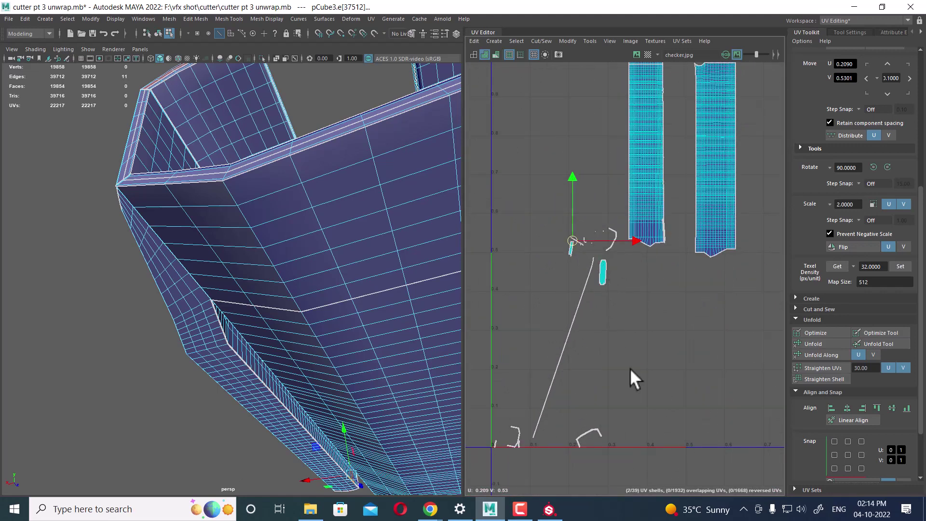
pyautogui.scroll(3, 628, 289)
pyautogui.moveTo(626, 204)
pyautogui.keyDown('alt'); pyautogui.mouseDown(button='right')
pyautogui.moveTo(648, 366)
pyautogui.moveTo(648, 358)
pyautogui.mouseUp(button='right'); pyautogui.keyUp('alt')
pyautogui.keyDown('alt'); pyautogui.moveTo(598, 329); pyautogui.dragTo(642, 324, button='middle'); pyautogui.keyUp('alt')
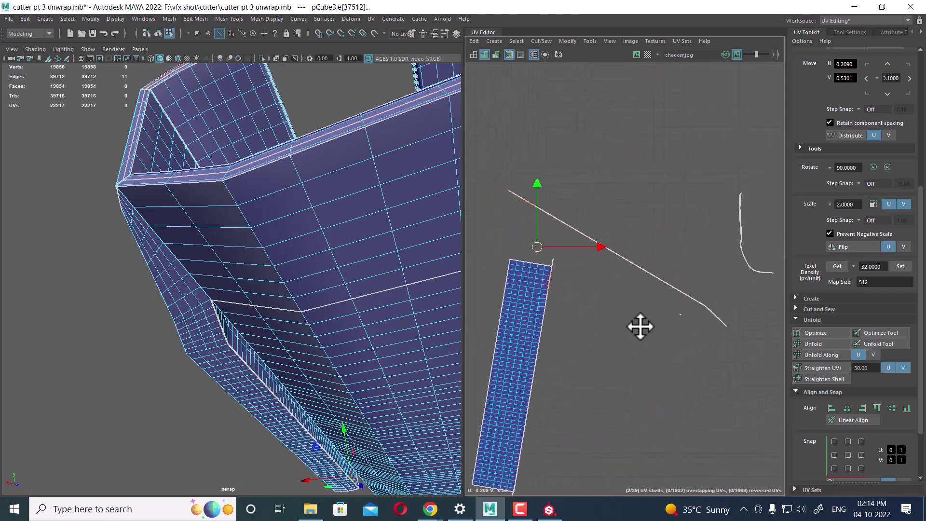
pyautogui.moveTo(630, 290); pyautogui.dragTo(673, 295, button='right')
pyautogui.moveTo(655, 245); pyautogui.dragTo(627, 276)
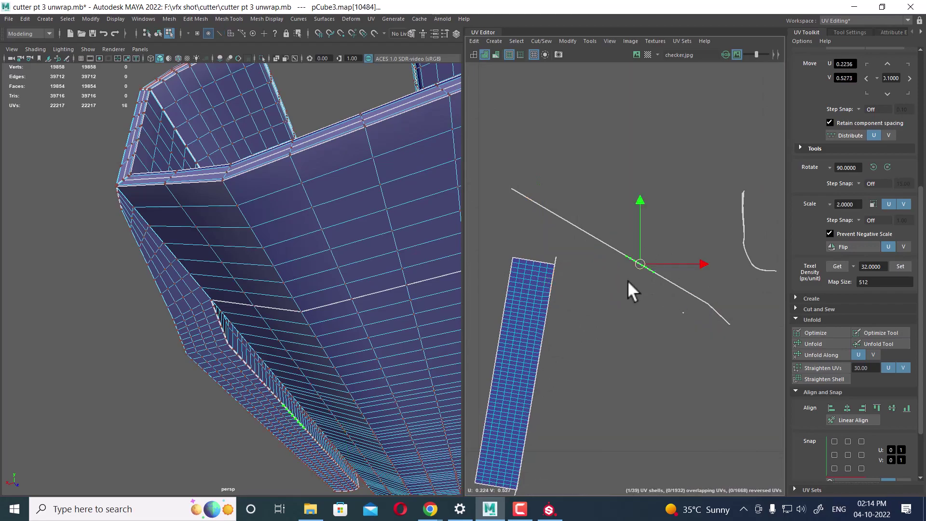
pyautogui.keyDown('ctrl'); pyautogui.moveTo(627, 280); pyautogui.dragTo(696, 309, button='right'); pyautogui.keyUp('ctrl')
# - Orbit the model and pick edges on the collapsed UV line
pyautogui.scroll(5, 264, 331)
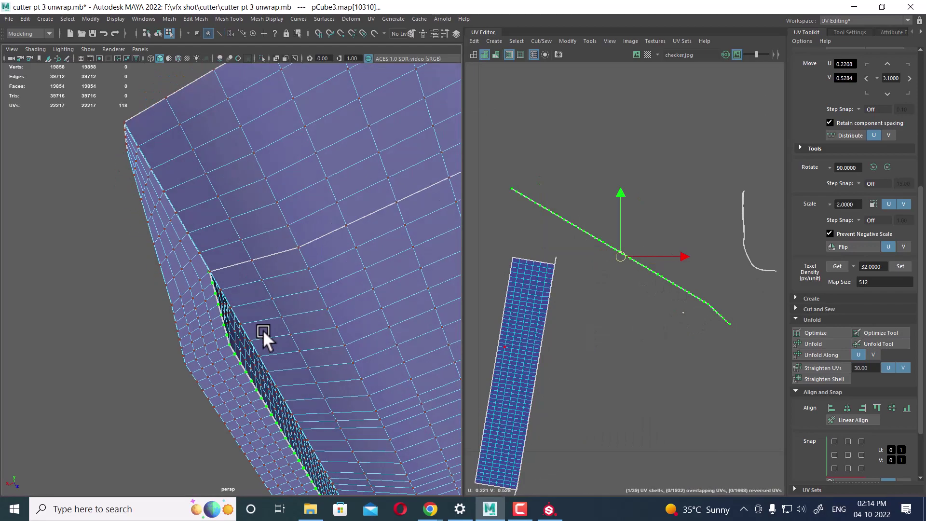
pyautogui.keyDown('alt'); pyautogui.moveTo(262, 330); pyautogui.dragTo(190, 293); pyautogui.keyUp('alt')
pyautogui.moveTo(173, 338)
pyautogui.keyDown('alt'); pyautogui.mouseDown()
pyautogui.moveTo(21, 314)
pyautogui.moveTo(95, 334)
pyautogui.moveTo(202, 323)
pyautogui.moveTo(150, 302)
pyautogui.moveTo(120, 327)
pyautogui.moveTo(145, 308)
pyautogui.mouseUp(); pyautogui.keyUp('alt')
pyautogui.scroll(1, 622, 296)
pyautogui.scroll(2, 627, 294)
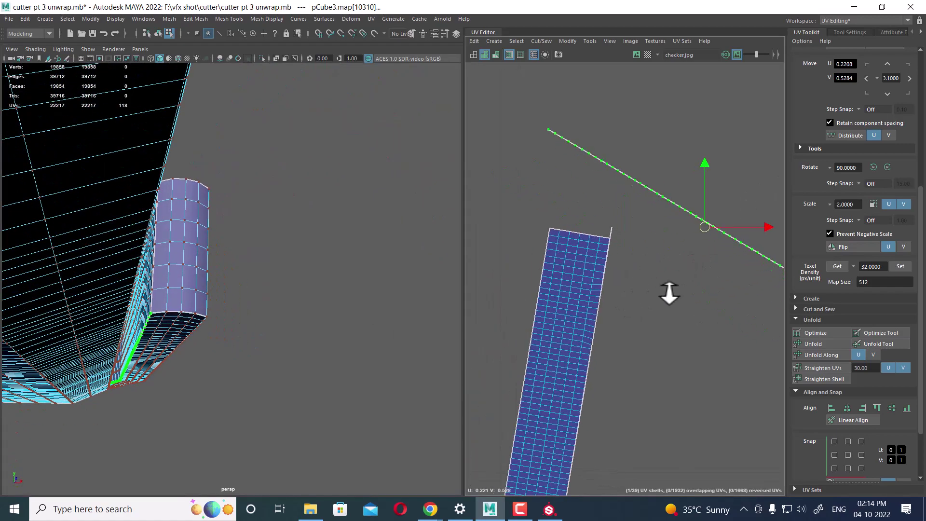
pyautogui.press('F10')
pyautogui.click(593, 140)
pyautogui.scroll(2, 603, 169)
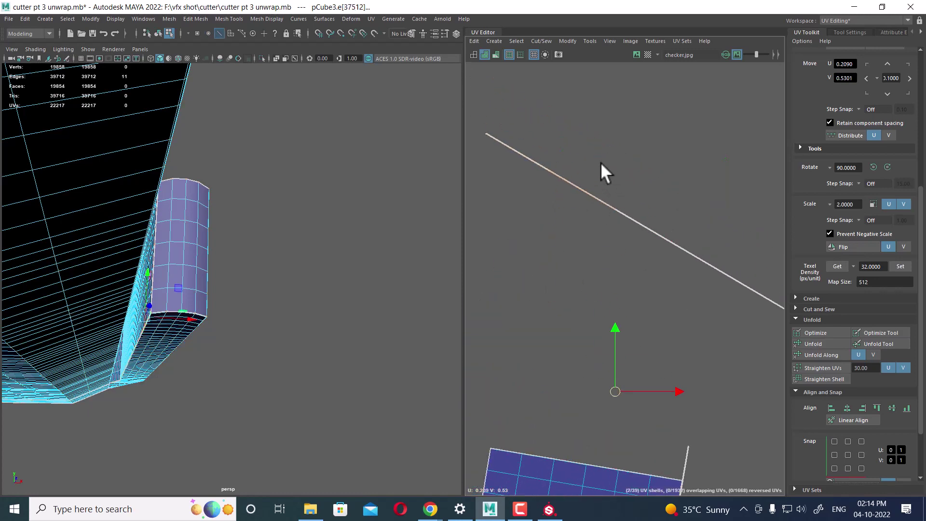
pyautogui.click(592, 197)
# - Bring the long UV shell and the cylinder's bottom faces into view
pyautogui.scroll(-3, 635, 359)
pyautogui.moveTo(673, 387)
pyautogui.keyDown('alt'); pyautogui.mouseDown(button='middle')
pyautogui.moveTo(604, 242)
pyautogui.moveTo(670, 325)
pyautogui.mouseUp(button='middle'); pyautogui.keyUp('alt')
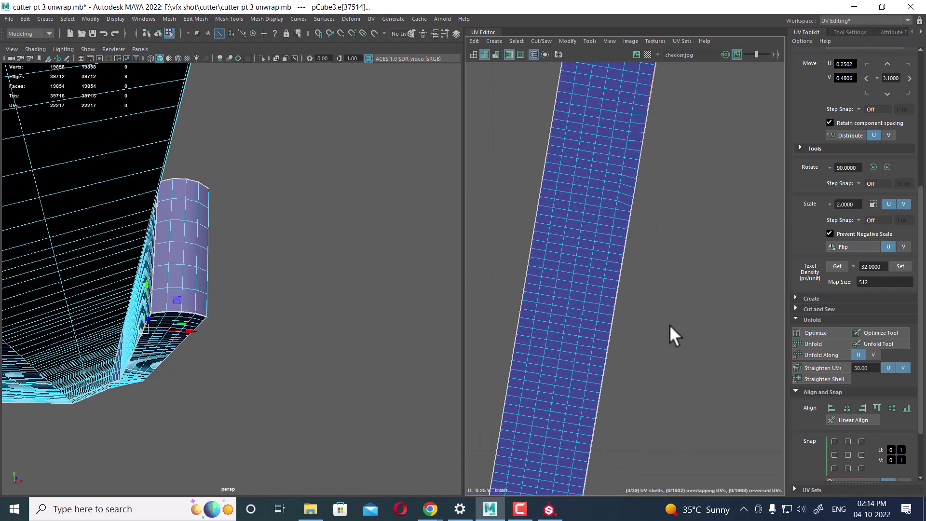
pyautogui.scroll(-3, 548, 275)
pyautogui.moveTo(549, 275)
pyautogui.keyDown('alt'); pyautogui.mouseDown(button='middle')
pyautogui.moveTo(642, 327)
pyautogui.moveTo(605, 239)
pyautogui.mouseUp(button='middle'); pyautogui.keyUp('alt')
pyautogui.scroll(-2, 593, 260)
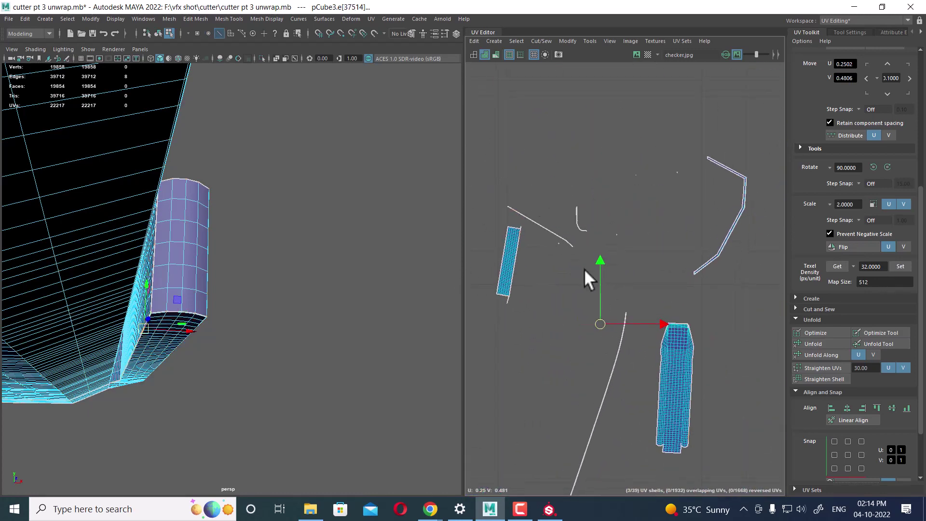
pyautogui.keyDown('alt'); pyautogui.moveTo(585, 275); pyautogui.dragTo(605, 347, button='middle'); pyautogui.keyUp('alt')
pyautogui.scroll(2, 686, 331)
pyautogui.scroll(2, 645, 216)
pyautogui.keyDown('alt'); pyautogui.moveTo(645, 215); pyautogui.dragTo(568, 265, button='middle'); pyautogui.keyUp('alt')
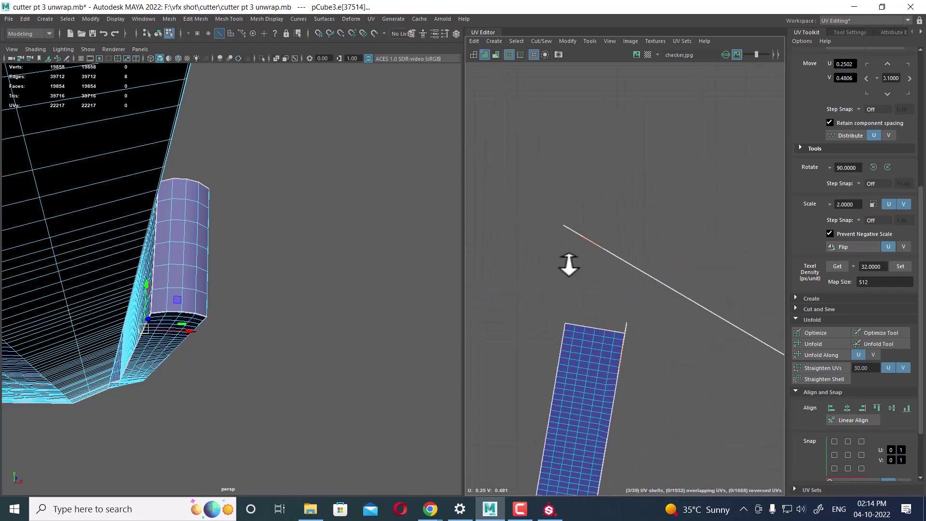
pyautogui.scroll(3, 231, 322)
pyautogui.scroll(2, 300, 340)
pyautogui.scroll(2, 277, 288)
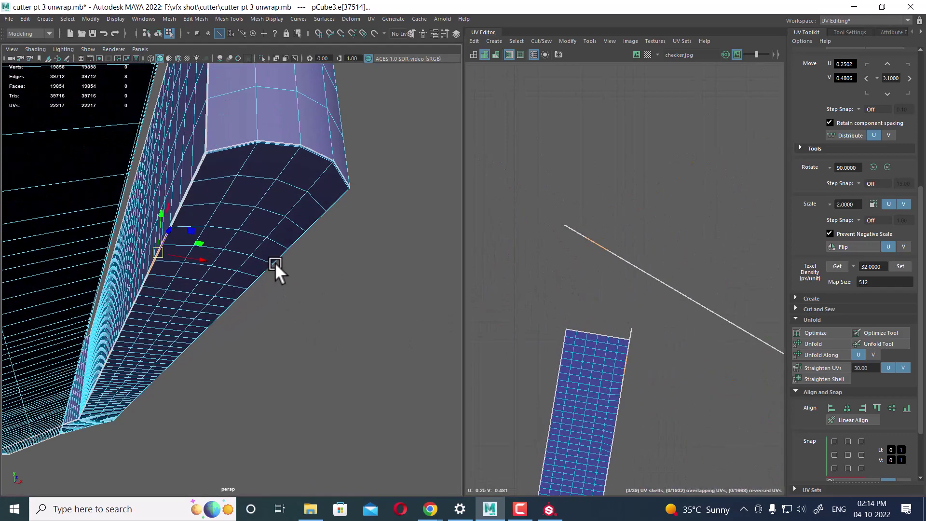
pyautogui.scroll(1, 275, 263)
# - Select a cylinder bottom face, frame it, convert to edges, and marquee the border edges
pyautogui.moveTo(229, 210); pyautogui.dragTo(211, 178, button='right')
pyautogui.click(211, 178)
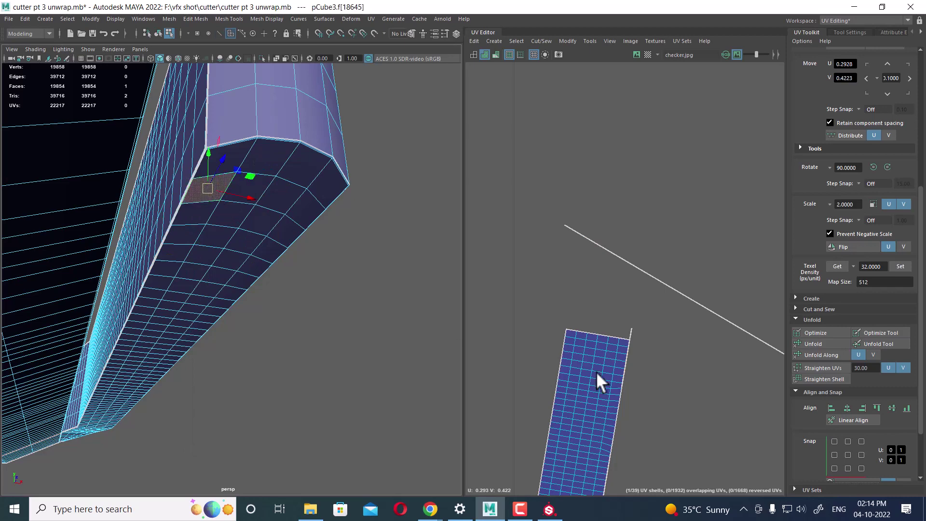
pyautogui.scroll(-2, 597, 378)
pyautogui.keyDown('alt'); pyautogui.moveTo(630, 348); pyautogui.dragTo(612, 283, button='middle'); pyautogui.keyUp('alt')
pyautogui.press('f')
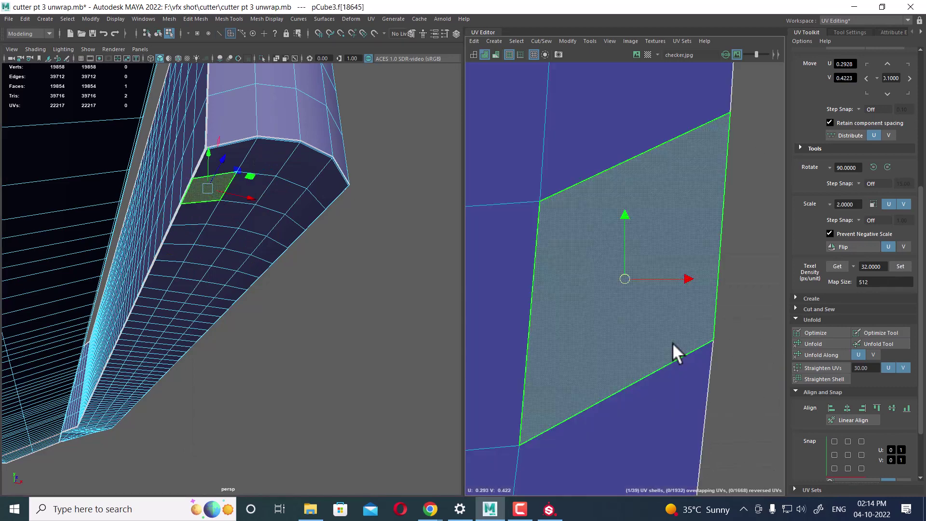
pyautogui.scroll(-3, 672, 342)
pyautogui.scroll(-3, 717, 317)
pyautogui.scroll(-3, 638, 344)
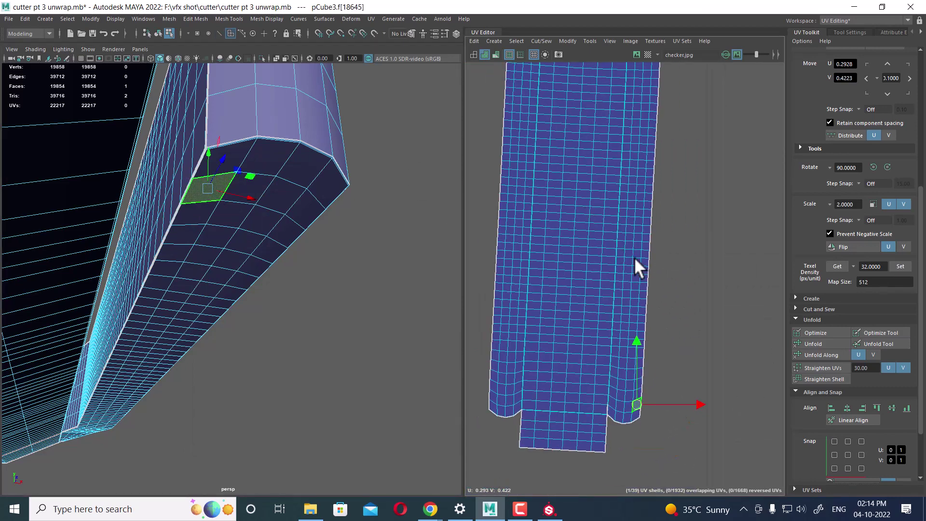
pyautogui.scroll(-2, 634, 256)
pyautogui.press('F10')
pyautogui.moveTo(675, 211); pyautogui.dragTo(636, 314)
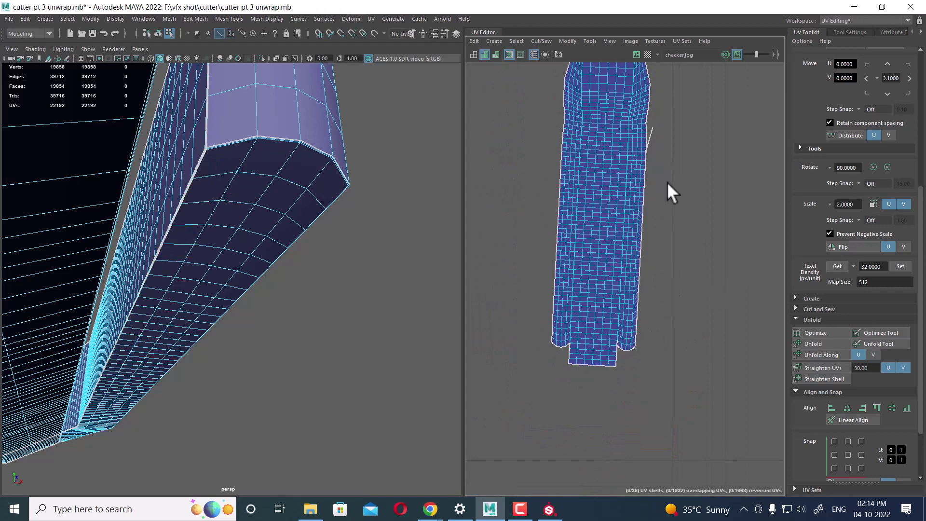
# - Sew the bottom piece onto the main shell and nudge a border UV left
pyautogui.keyDown('alt'); pyautogui.moveTo(672, 190); pyautogui.dragTo(714, 328, button='right'); pyautogui.keyUp('alt')
pyautogui.scroll(2, 646, 141)
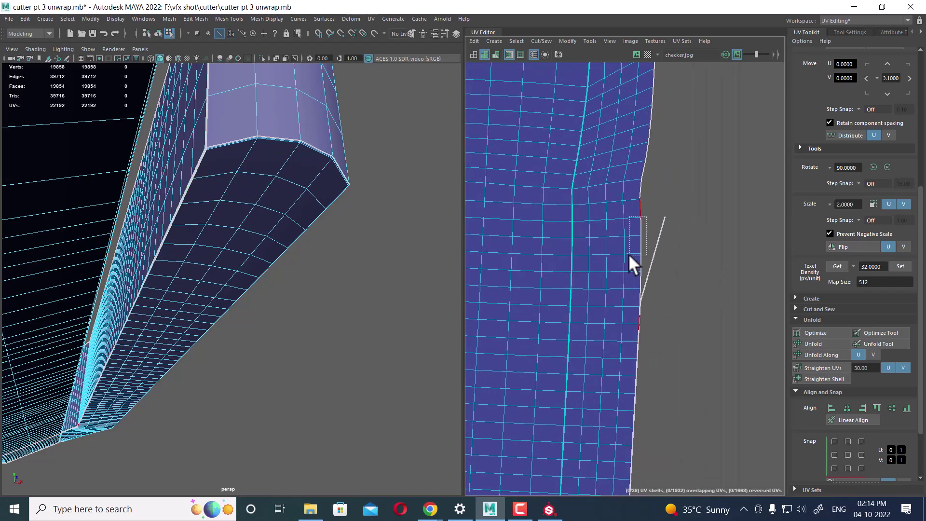
pyautogui.moveTo(628, 254); pyautogui.dragTo(627, 257)
pyautogui.moveTo(634, 212)
pyautogui.mouseDown()
pyautogui.moveTo(626, 224)
pyautogui.moveTo(637, 261)
pyautogui.mouseUp()
# - Sew the strip's border edge loop, then undo the unwanted sew
pyautogui.doubleClick(653, 262)
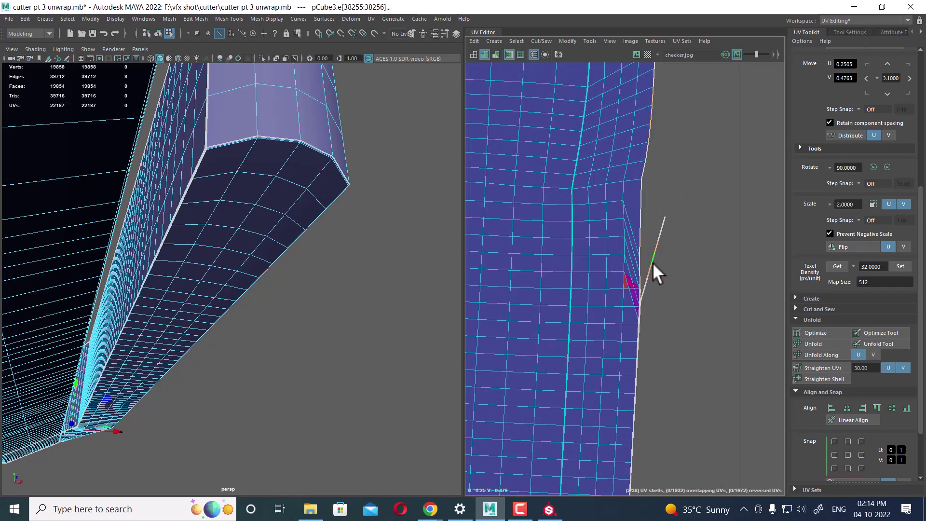
pyautogui.keyDown('shift'); pyautogui.moveTo(678, 224); pyautogui.dragTo(658, 200, button='right'); pyautogui.keyUp('shift')
pyautogui.scroll(-2, 658, 200)
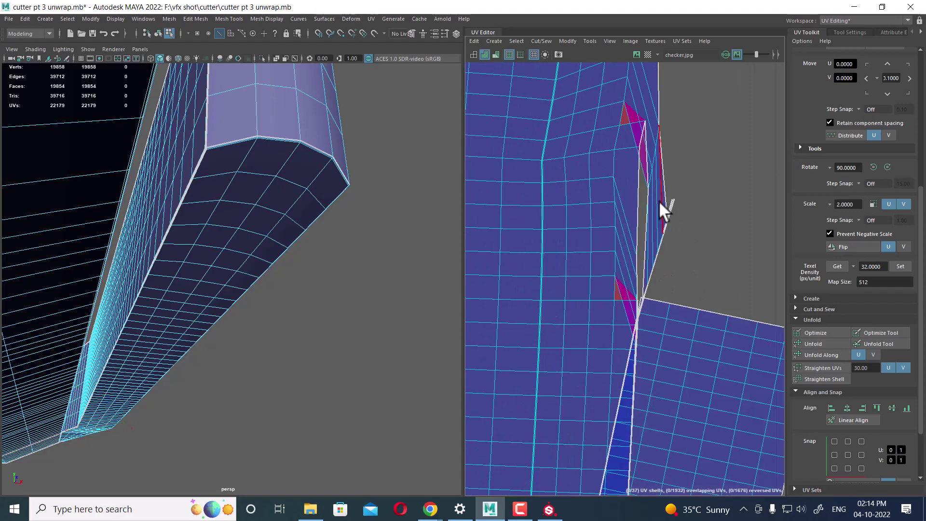
pyautogui.scroll(-2, 692, 322)
pyautogui.scroll(-2, 645, 215)
pyautogui.scroll(2, 645, 215)
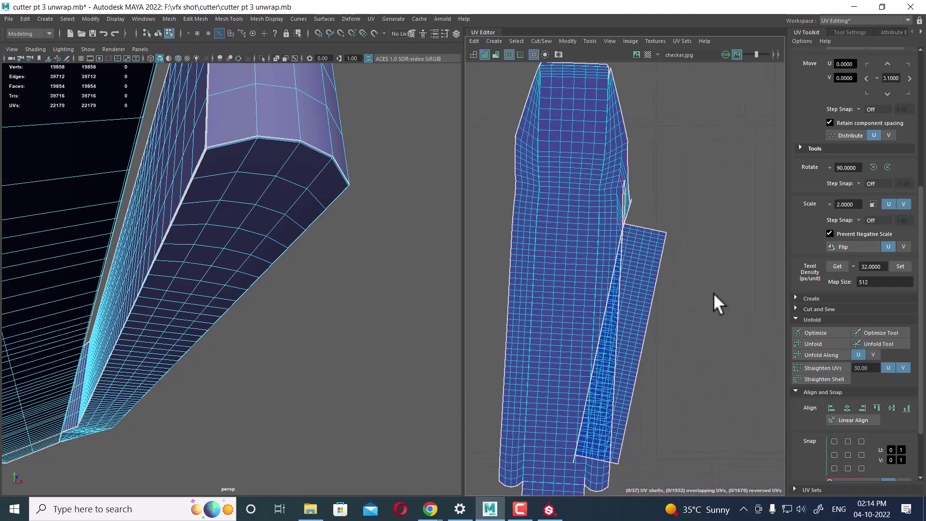
pyautogui.hotkey('ctrl', 'z')
pyautogui.scroll(3, 676, 279)
pyautogui.scroll(2, 663, 247)
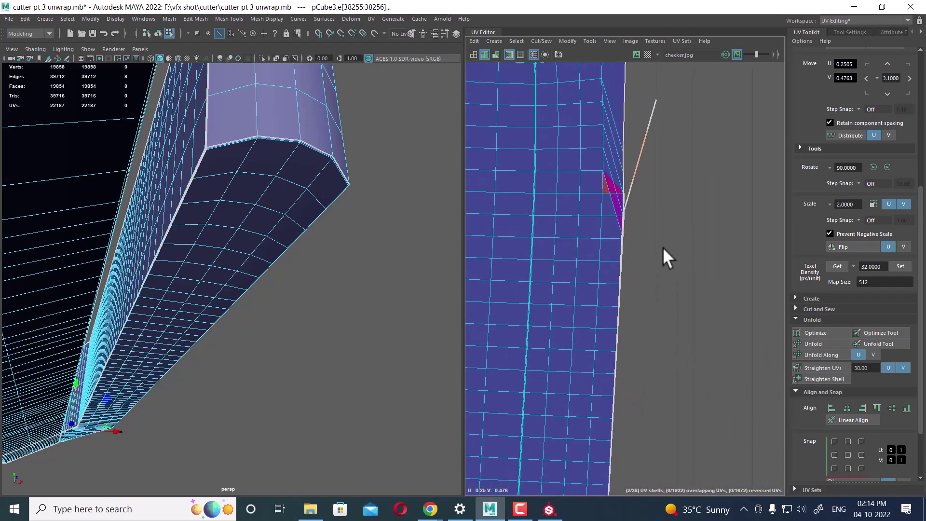
# - Move and sew the strip's full border edge loop onto the main shell
pyautogui.doubleClick(620, 280)
pyautogui.keyDown('shift'); pyautogui.moveTo(659, 134); pyautogui.dragTo(669, 149, button='right'); pyautogui.keyUp('shift')
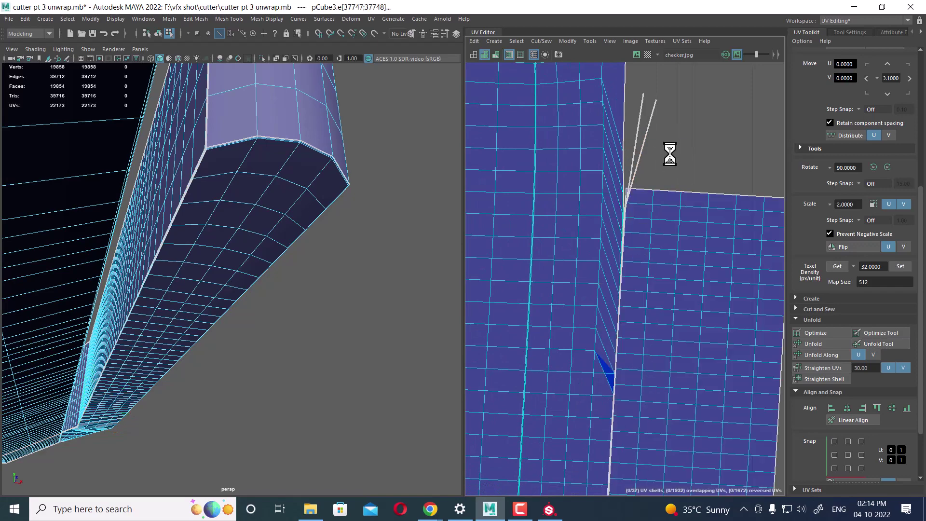
pyautogui.keyDown('alt'); pyautogui.moveTo(670, 248); pyautogui.dragTo(616, 274, button='right'); pyautogui.keyUp('alt')
pyautogui.scroll(2, 617, 279)
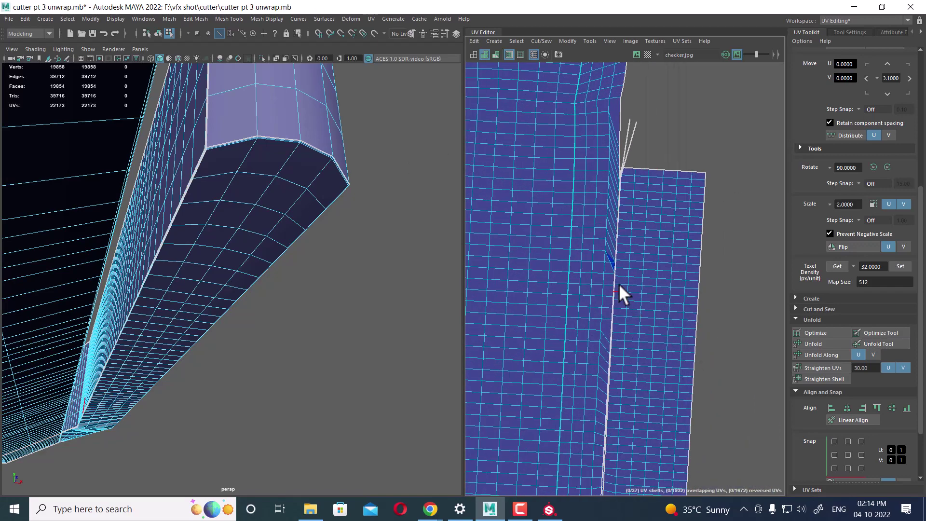
pyautogui.scroll(-2, 632, 377)
pyautogui.scroll(1, 624, 288)
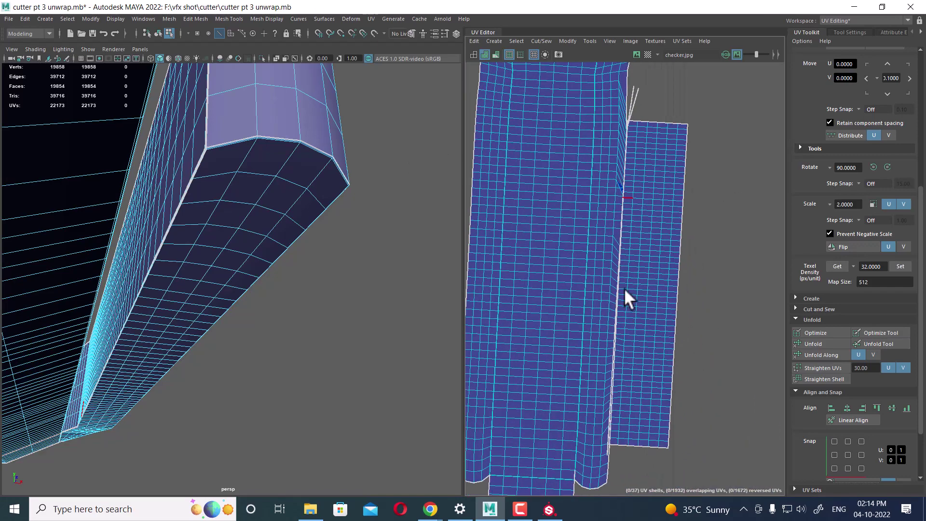
# - Sew the right shell to the left shell and stitch the seam edge loop
pyautogui.doubleClick(632, 401)
pyautogui.keyDown('shift'); pyautogui.moveTo(641, 324); pyautogui.dragTo(636, 343, button='right'); pyautogui.keyUp('shift')
pyautogui.scroll(2, 635, 345)
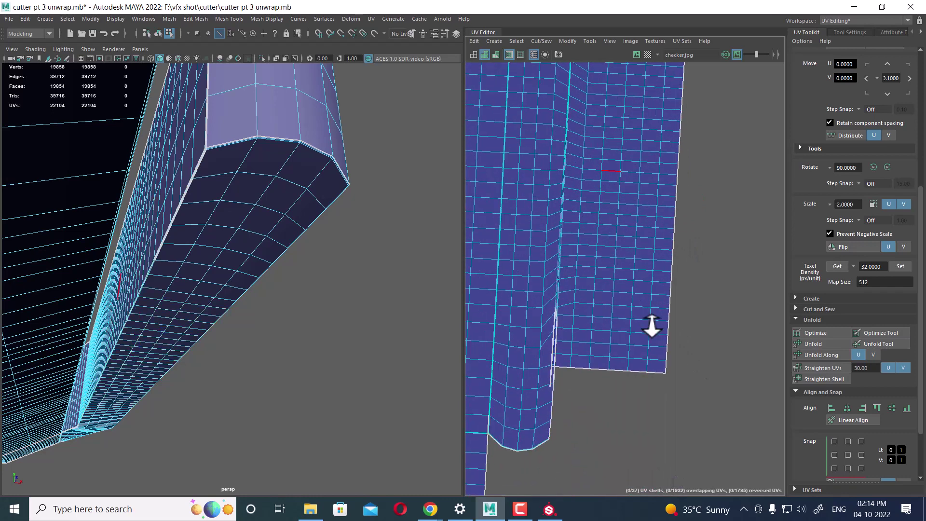
pyautogui.doubleClick(572, 340)
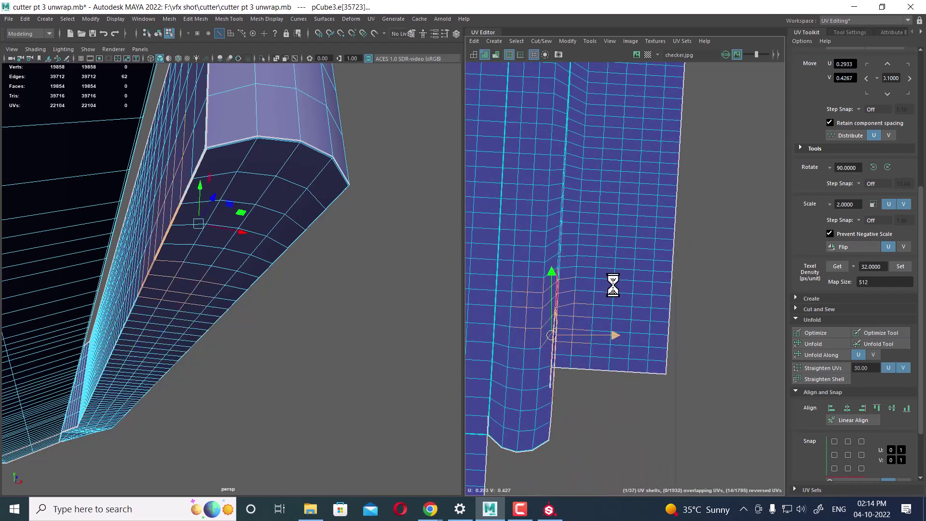
pyautogui.keyDown('shift'); pyautogui.moveTo(612, 283); pyautogui.dragTo(606, 316, button='right'); pyautogui.keyUp('shift')
pyautogui.scroll(2, 608, 299)
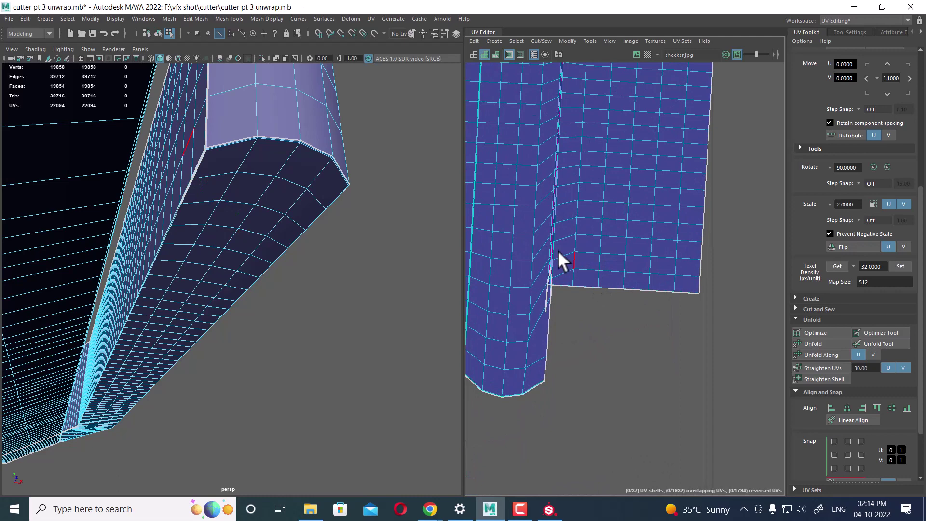
# - Sew the remaining seam edges between strip and main shell closed
pyautogui.moveTo(573, 259); pyautogui.dragTo(574, 276)
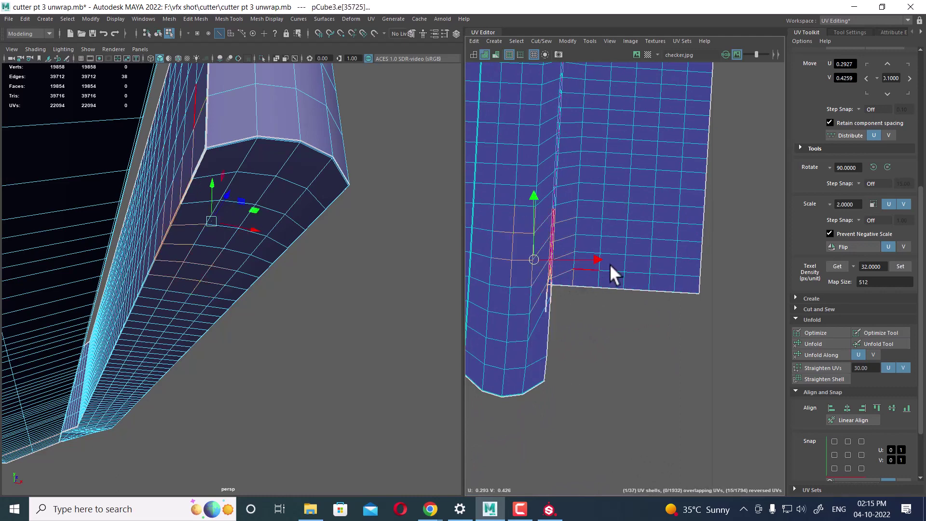
pyautogui.keyDown('shift'); pyautogui.moveTo(610, 266); pyautogui.dragTo(604, 153, button='right'); pyautogui.keyUp('shift')
pyautogui.scroll(-3, 618, 223)
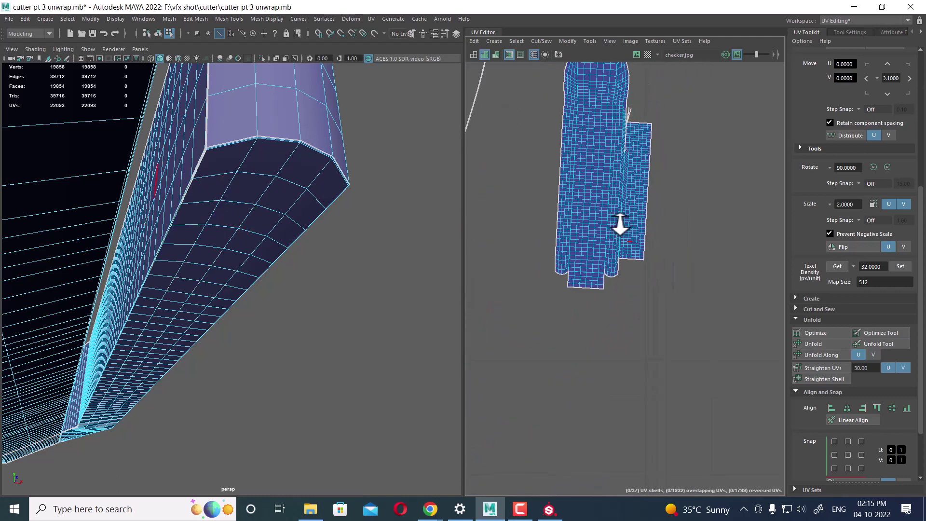
pyautogui.scroll(-2, 625, 169)
pyautogui.scroll(6, 622, 203)
pyautogui.scroll(3, 620, 212)
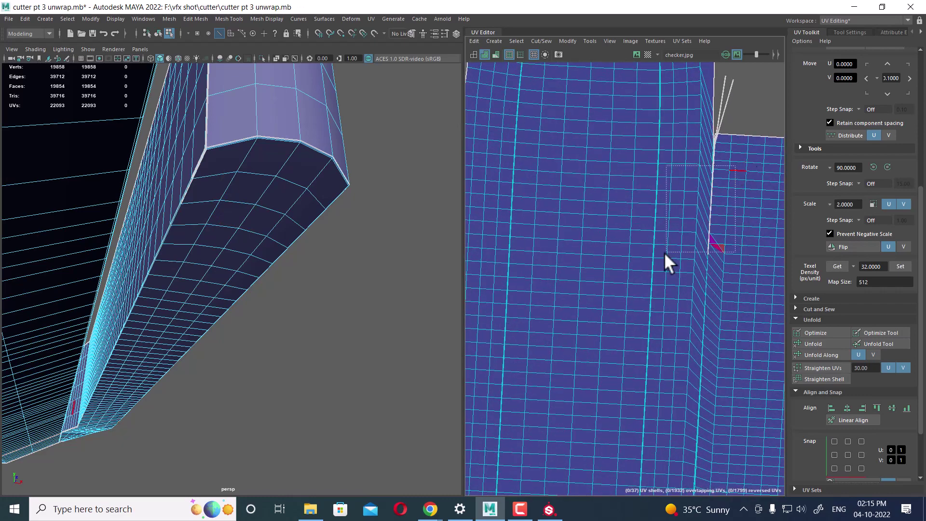
pyautogui.moveTo(665, 262); pyautogui.dragTo(700, 279)
pyautogui.keyDown('shift'); pyautogui.moveTo(701, 279); pyautogui.dragTo(683, 120, button='right'); pyautogui.keyUp('shift')
pyautogui.scroll(-1, 703, 327)
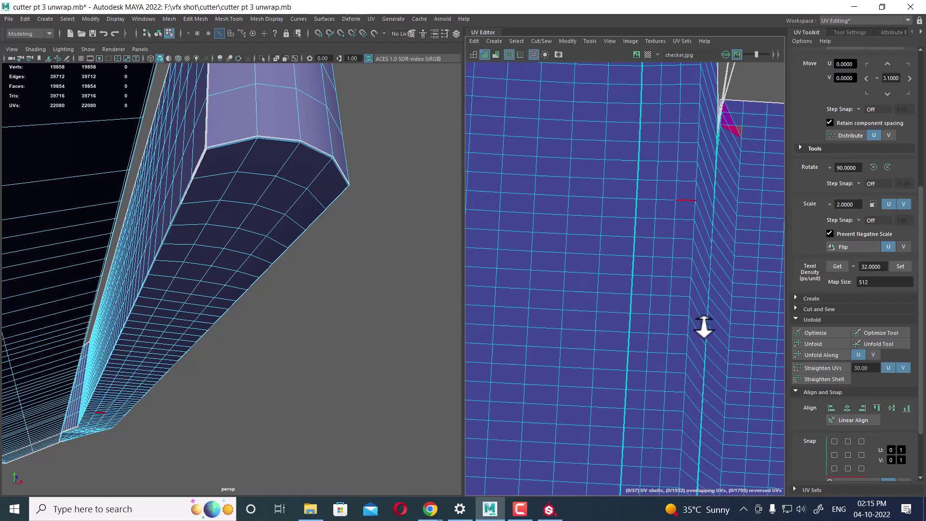
pyautogui.scroll(-1, 700, 347)
pyautogui.scroll(-1, 699, 358)
# - Select the blade shell's UVs and zoom in on its notch area
pyautogui.click(680, 217)
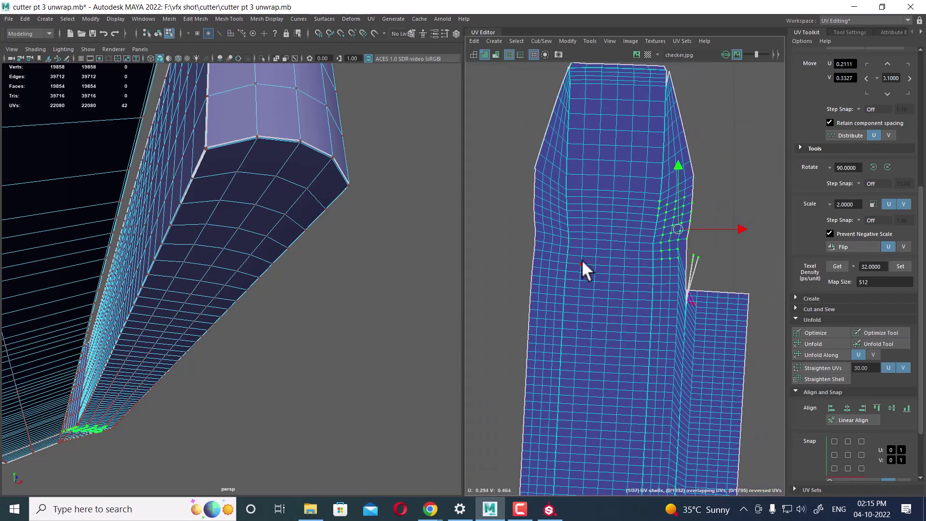
pyautogui.moveTo(583, 267)
pyautogui.keyDown('shift'); pyautogui.mouseDown(button='right')
pyautogui.moveTo(692, 200)
pyautogui.moveTo(523, 202)
pyautogui.mouseUp(button='right'); pyautogui.keyUp('shift')
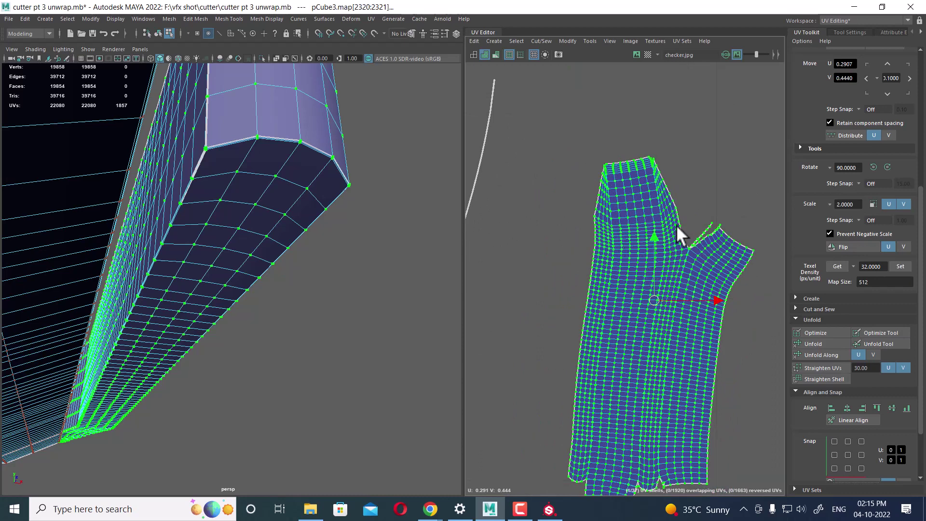
pyautogui.scroll(3, 684, 237)
pyautogui.keyDown('alt'); pyautogui.moveTo(709, 195); pyautogui.dragTo(679, 233, button='middle'); pyautogui.keyUp('alt')
# - Sew the two edge loops along the blade shell's notch closed
pyautogui.press('F10')
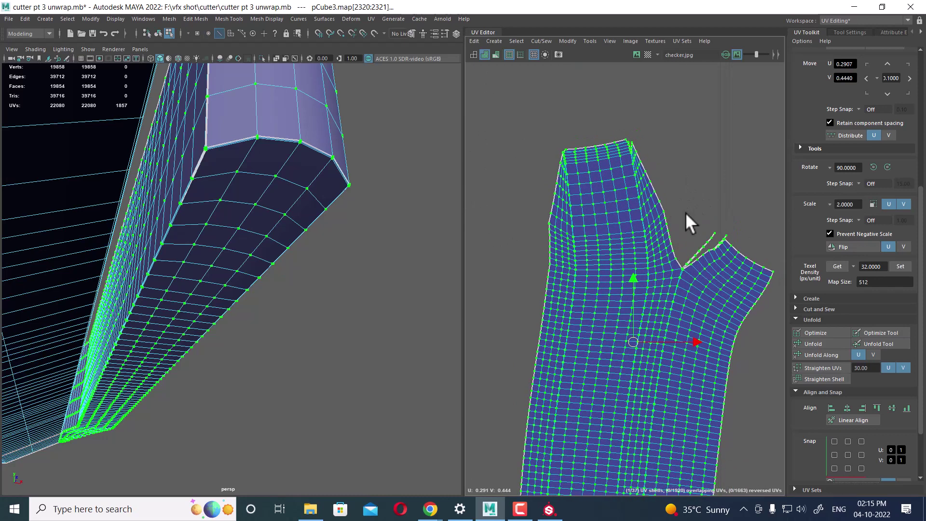
pyautogui.doubleClick(660, 258)
pyautogui.keyDown('shift'); pyautogui.moveTo(685, 240); pyautogui.dragTo(710, 262, button='right'); pyautogui.keyUp('shift')
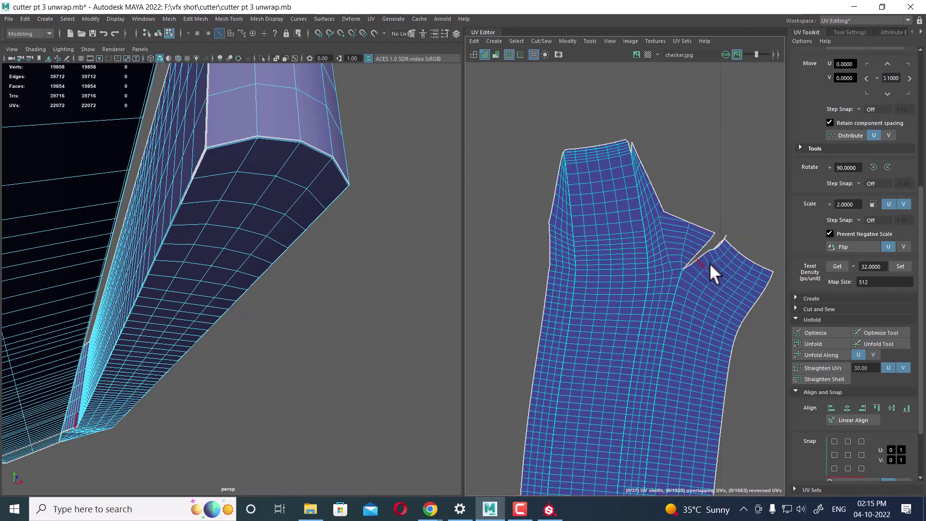
pyautogui.keyDown('alt'); pyautogui.moveTo(710, 262); pyautogui.dragTo(672, 248, button='middle'); pyautogui.keyUp('alt')
pyautogui.doubleClick(639, 243)
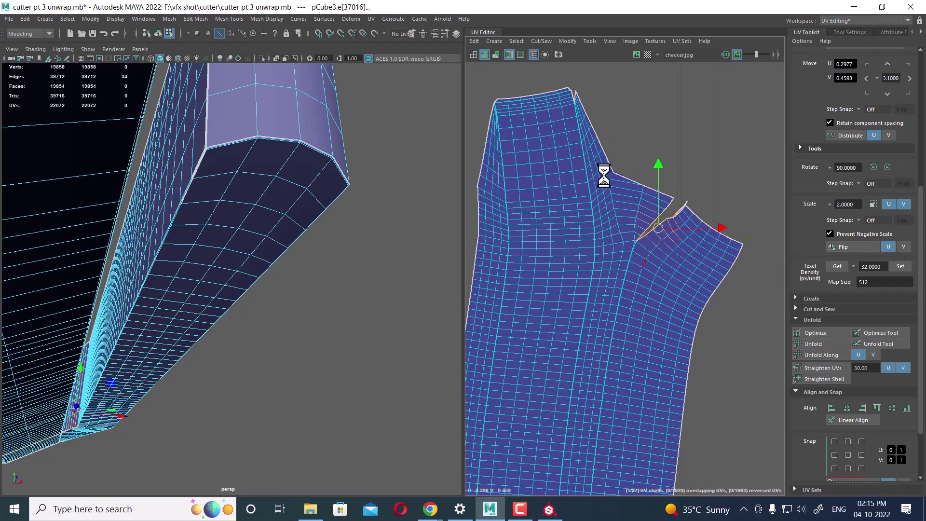
pyautogui.keyDown('shift'); pyautogui.moveTo(637, 224); pyautogui.dragTo(646, 241, button='right'); pyautogui.keyUp('shift')
# - Sew the short edge loop near the notch, joining the shell into one piece (22062 UVs)
pyautogui.scroll(5, 672, 320)
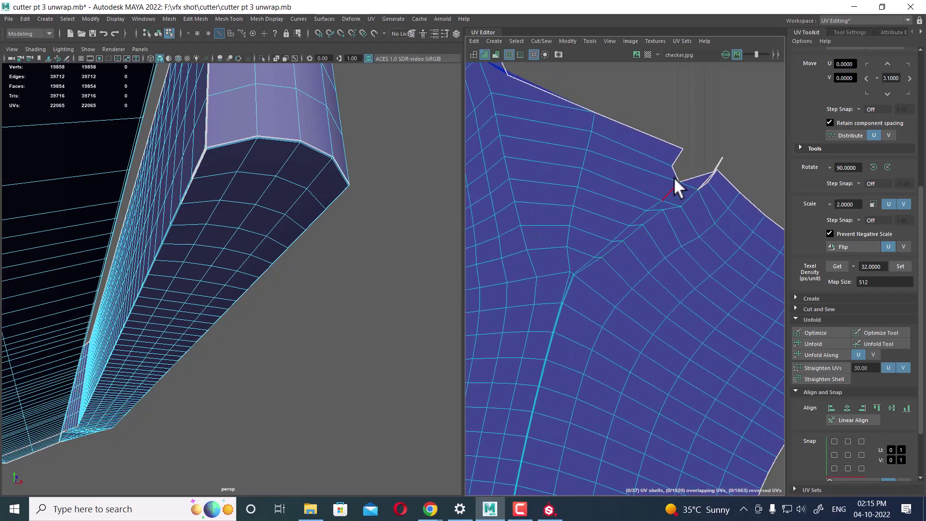
pyautogui.doubleClick(699, 200)
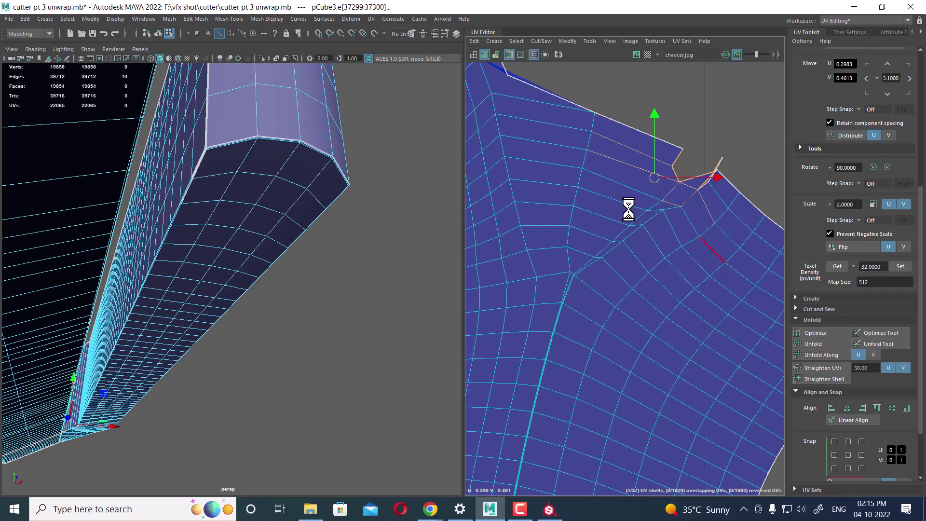
pyautogui.scroll(-3, 658, 261)
pyautogui.scroll(2, 617, 246)
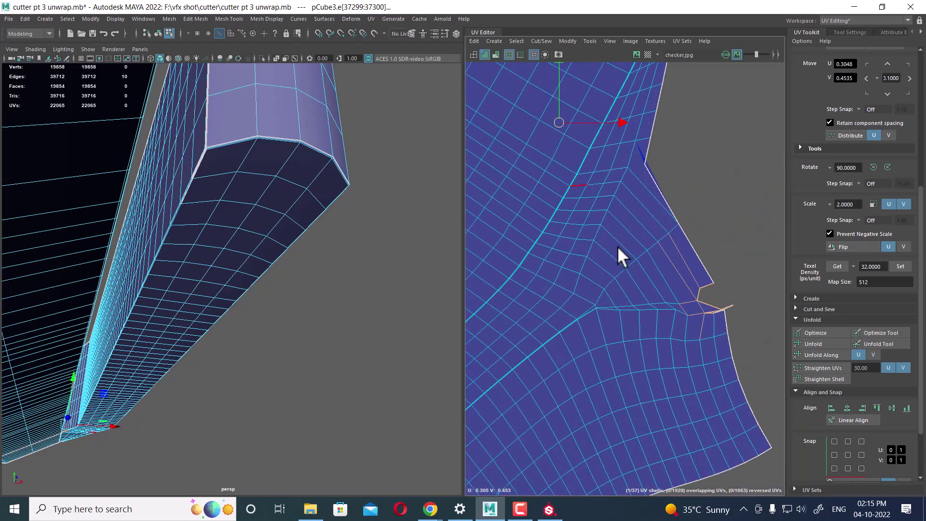
pyautogui.scroll(2, 618, 247)
pyautogui.keyDown('shift'); pyautogui.moveTo(707, 317); pyautogui.dragTo(699, 253, button='right'); pyautogui.keyUp('shift')
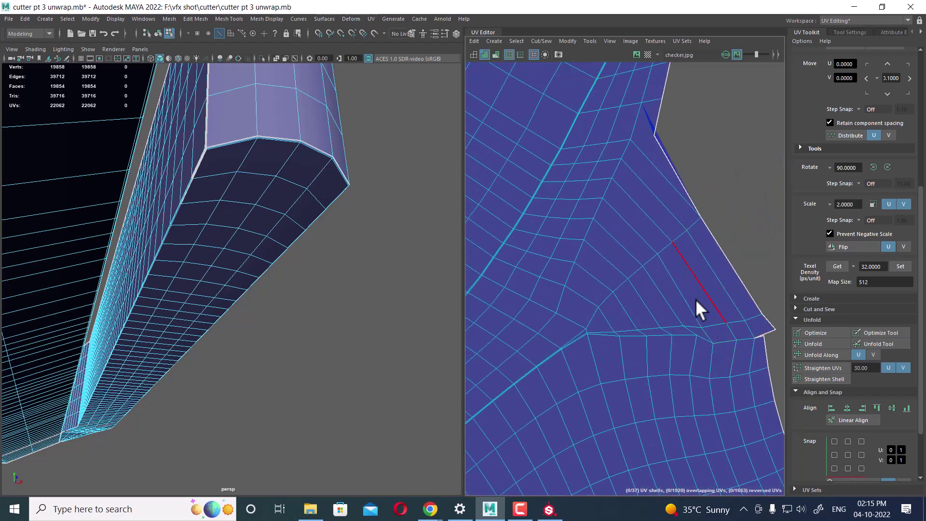
pyautogui.scroll(-3, 599, 176)
pyautogui.scroll(-2, 673, 290)
# - Straighten the whole hull UV shell and rotate it 90° clockwise to stand upright
pyautogui.moveTo(706, 234); pyautogui.dragTo(650, 285)
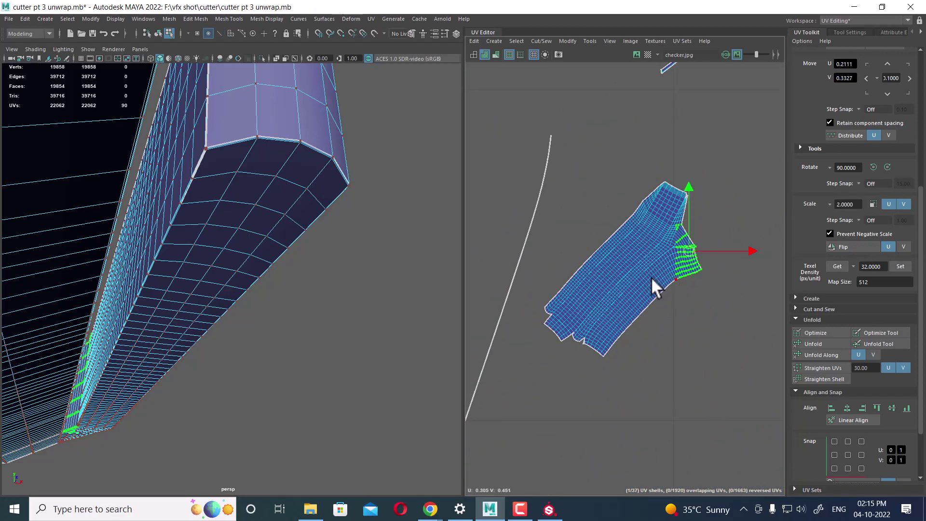
pyautogui.moveTo(651, 279)
pyautogui.keyDown('ctrl'); pyautogui.mouseDown(button='right')
pyautogui.moveTo(716, 207)
pyautogui.moveTo(500, 213)
pyautogui.mouseUp(button='right'); pyautogui.keyUp('ctrl')
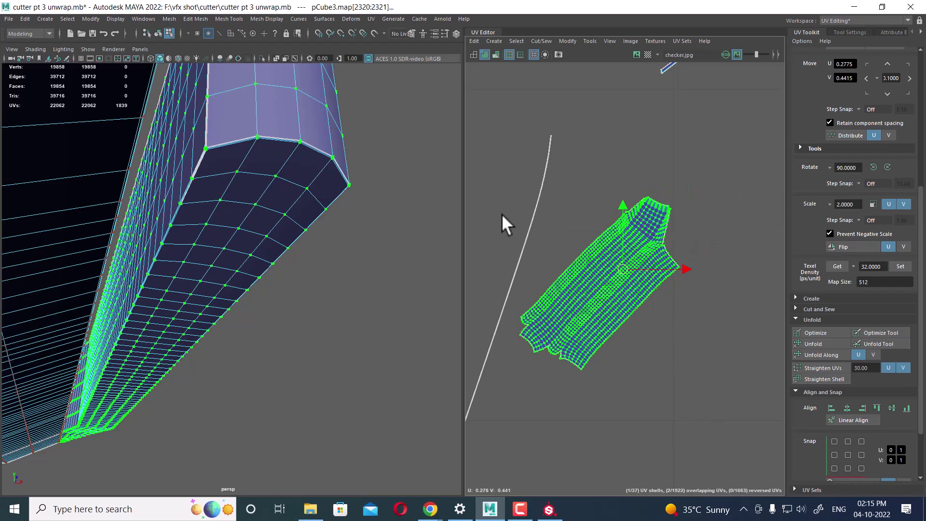
pyautogui.click(831, 379)
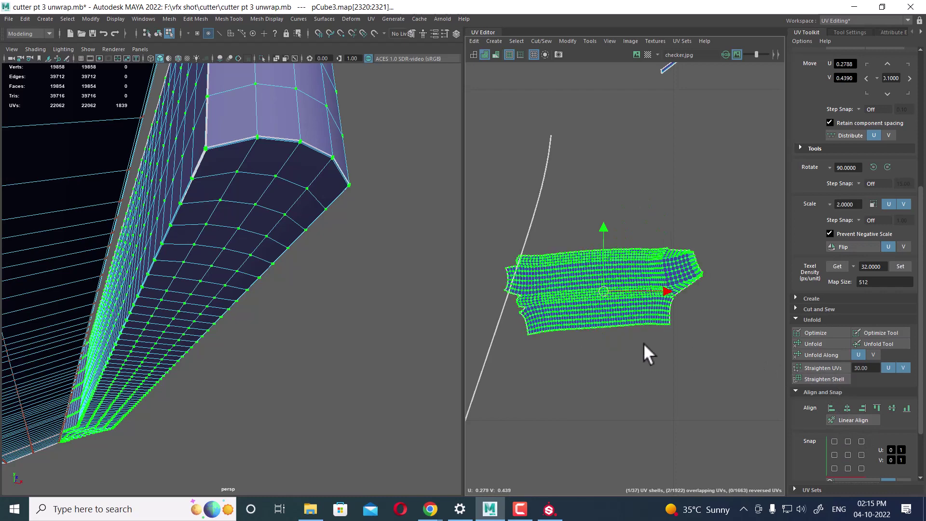
pyautogui.click(886, 164)
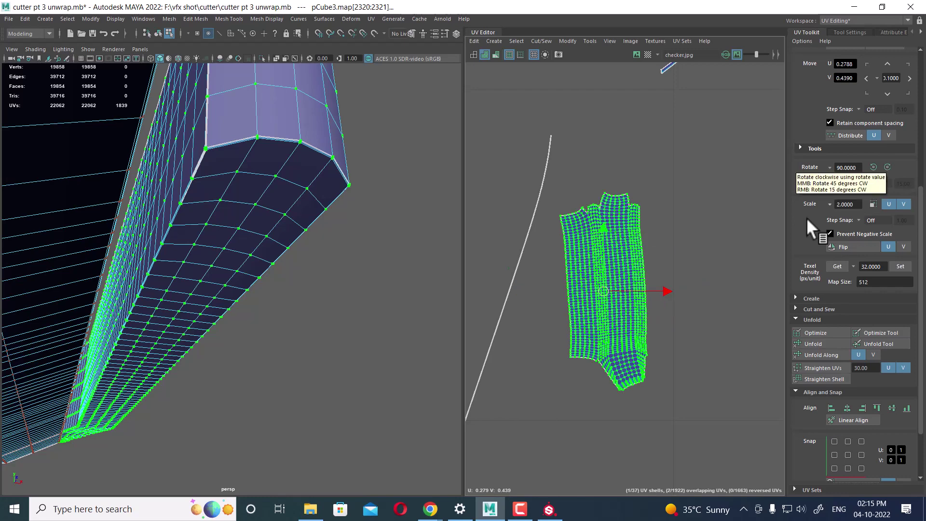
pyautogui.scroll(2, 658, 304)
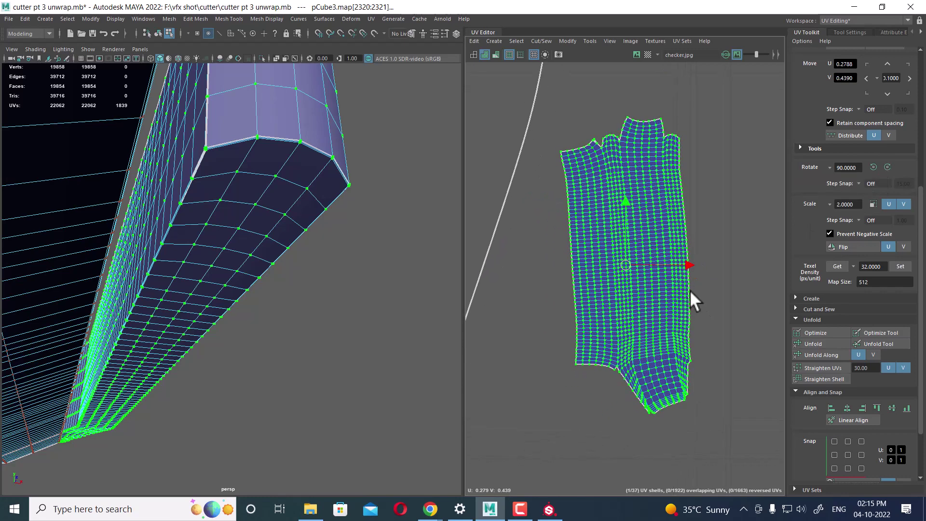
pyautogui.press('e')
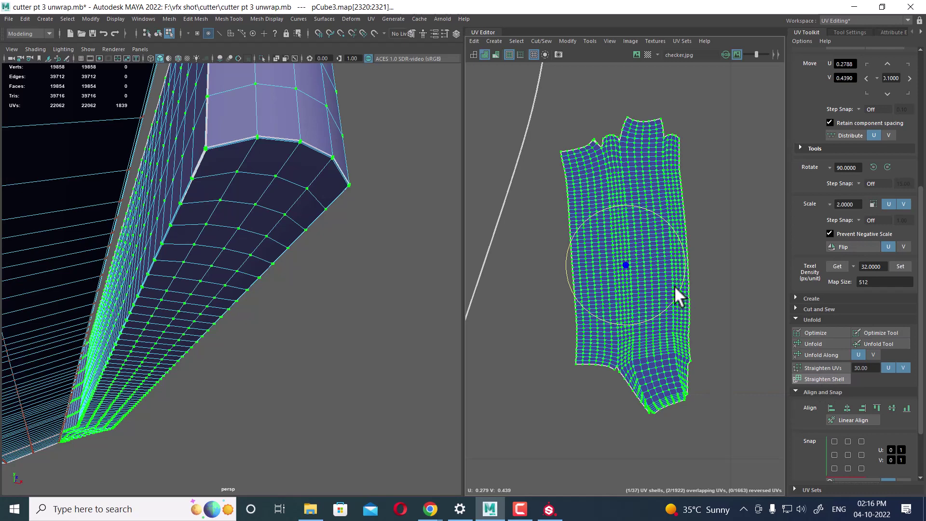
# - Move the straightened shell to a new spot and reframe the UV grid
pyautogui.scroll(-5, 674, 286)
pyautogui.scroll(-2, 593, 271)
pyautogui.scroll(1, 594, 273)
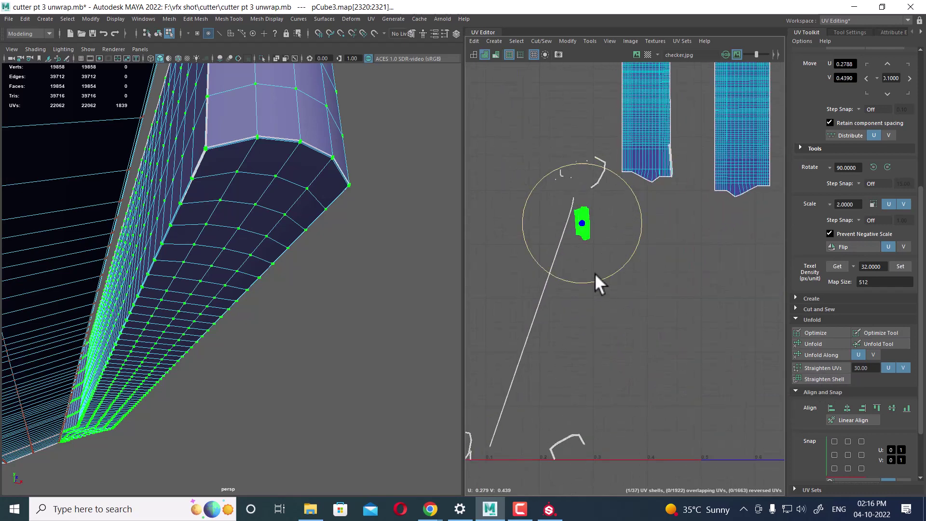
pyautogui.scroll(1, 594, 273)
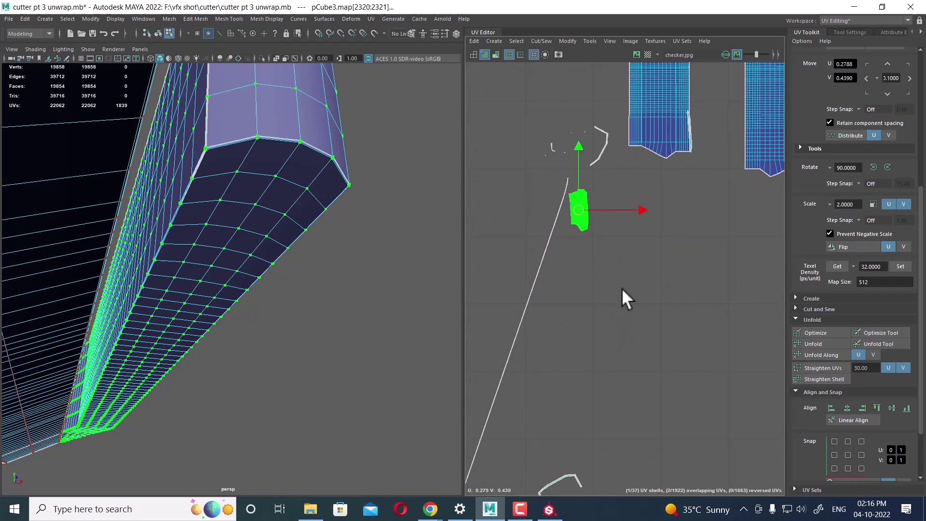
pyautogui.middleClick(654, 228)
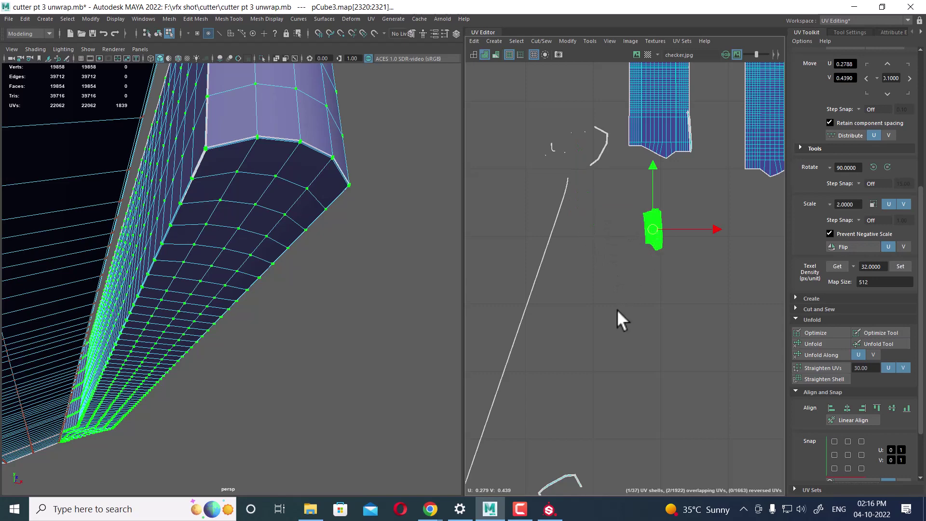
pyautogui.keyDown('alt'); pyautogui.moveTo(607, 302); pyautogui.dragTo(657, 215, button='middle'); pyautogui.keyUp('alt')
pyautogui.scroll(-2, 587, 229)
pyautogui.keyDown('alt'); pyautogui.moveTo(586, 227); pyautogui.dragTo(582, 282, button='middle'); pyautogui.keyUp('alt')
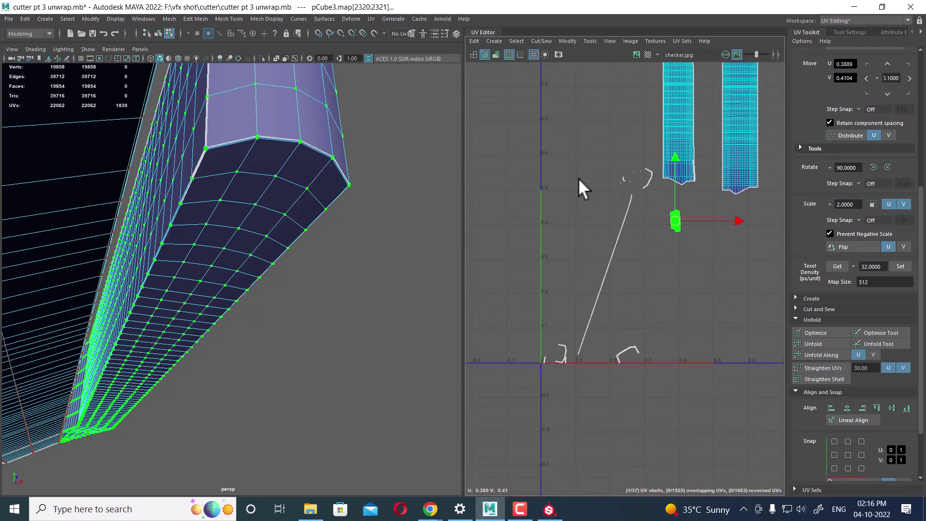
# - Select the small UV pieces near the top and bottom axis and inspect them in 3D
pyautogui.moveTo(647, 224); pyautogui.dragTo(653, 224)
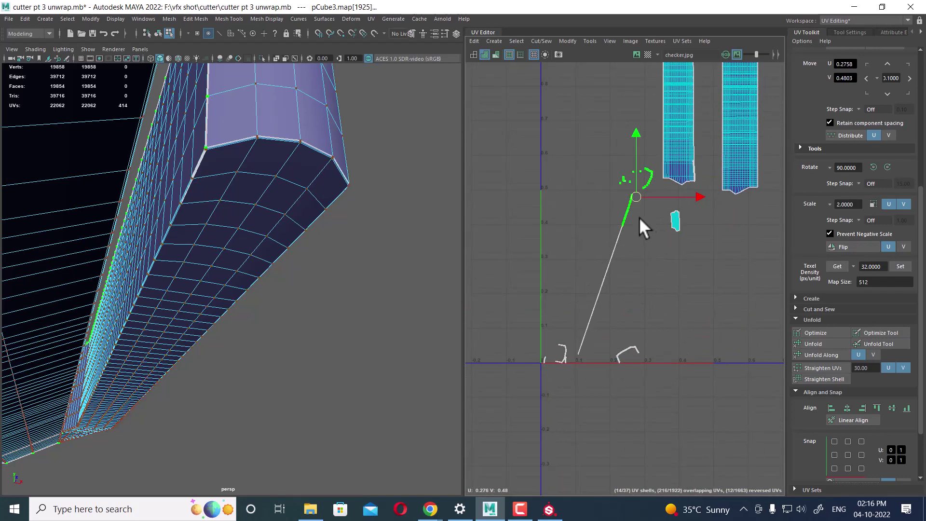
pyautogui.moveTo(656, 336); pyautogui.dragTo(617, 376)
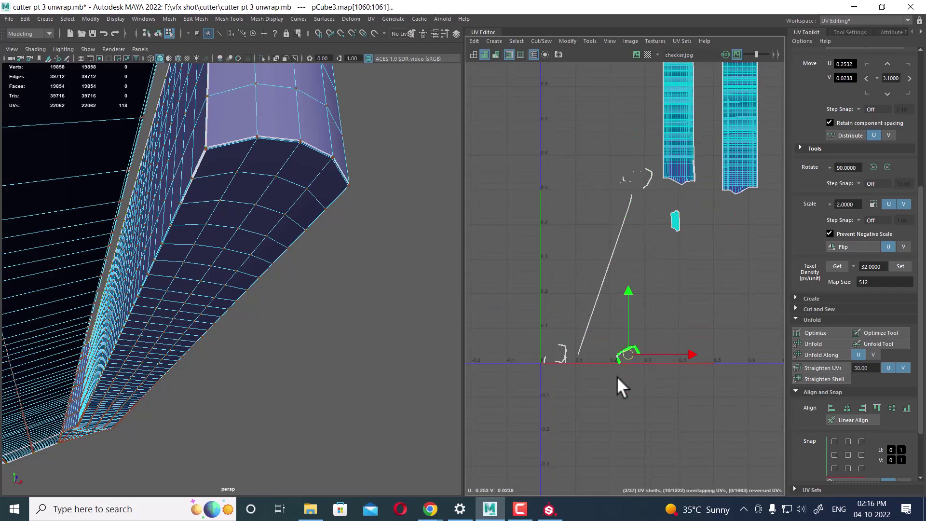
pyautogui.moveTo(215, 285)
pyautogui.keyDown('alt'); pyautogui.mouseDown()
pyautogui.moveTo(187, 262)
pyautogui.moveTo(214, 311)
pyautogui.moveTo(201, 262)
pyautogui.moveTo(209, 174)
pyautogui.mouseUp(); pyautogui.keyUp('alt')
pyautogui.scroll(-5, 207, 275)
pyautogui.keyDown('alt'); pyautogui.moveTo(207, 275); pyautogui.dragTo(306, 361, button='right'); pyautogui.keyUp('alt')
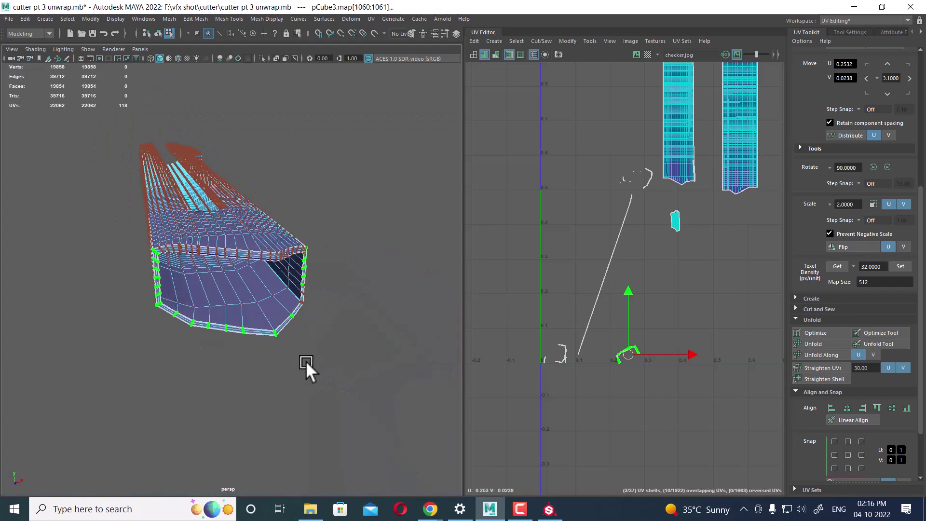
pyautogui.moveTo(305, 360)
pyautogui.keyDown('alt'); pyautogui.mouseDown()
pyautogui.moveTo(298, 350)
pyautogui.moveTo(366, 347)
pyautogui.mouseUp(); pyautogui.keyUp('alt')
pyautogui.scroll(1, 652, 274)
pyautogui.scroll(1, 649, 296)
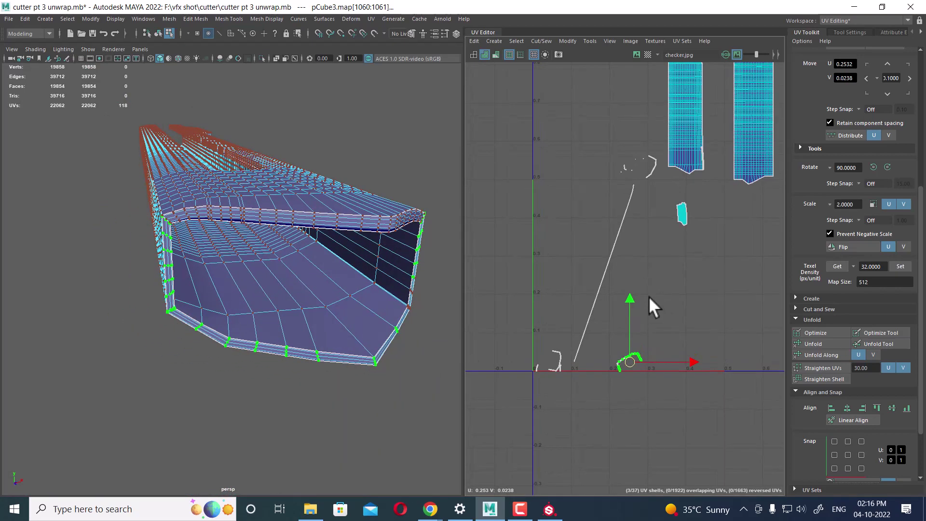
pyautogui.click(521, 507)
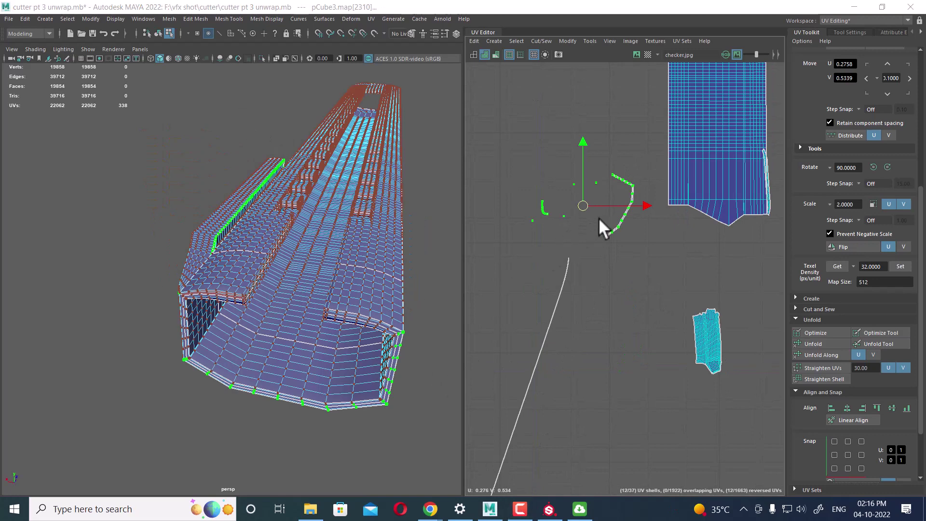
pyautogui.scroll(2, 598, 217)
# - Frame the curved and L-shaped UV pieces in the viewport to locate the narrow side strip
pyautogui.click(644, 284)
pyautogui.moveTo(651, 145); pyautogui.dragTo(594, 276)
pyautogui.press('f')
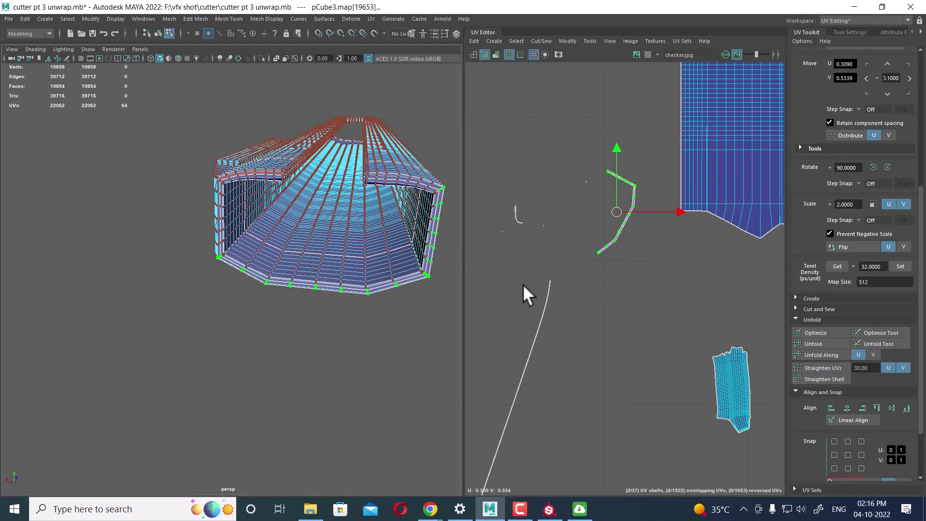
pyautogui.moveTo(504, 192); pyautogui.dragTo(525, 228)
pyautogui.press('f')
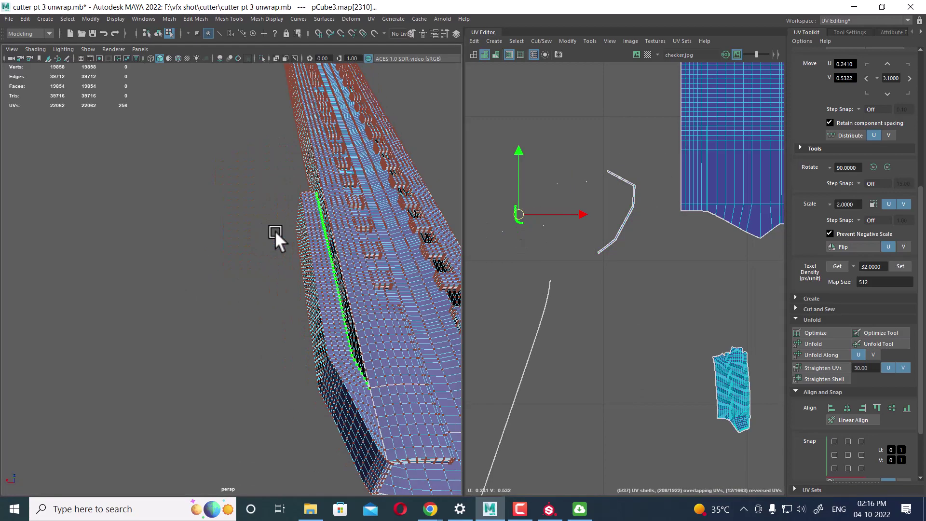
pyautogui.scroll(1, 598, 308)
pyautogui.scroll(1, 589, 316)
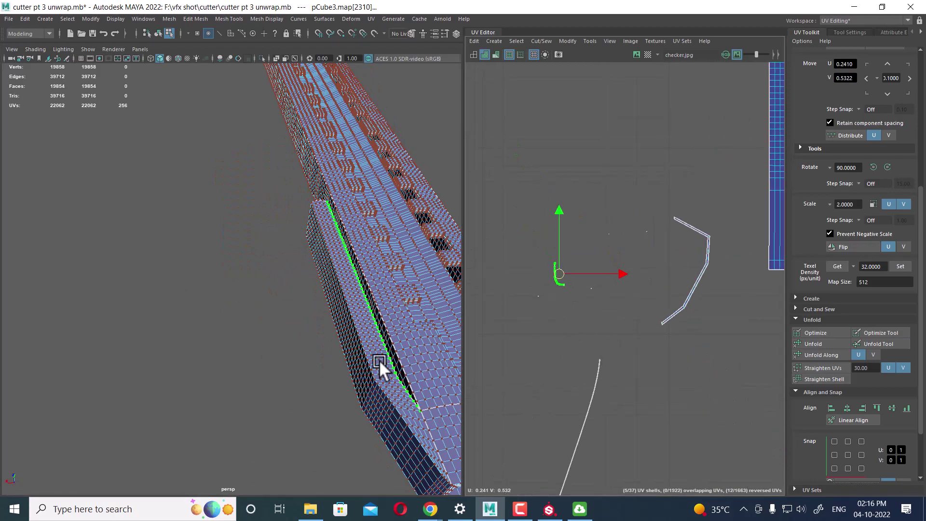
pyautogui.keyDown('alt'); pyautogui.moveTo(379, 359); pyautogui.dragTo(694, 369); pyautogui.keyUp('alt')
pyautogui.keyDown('alt'); pyautogui.moveTo(693, 369); pyautogui.dragTo(623, 278, button='middle'); pyautogui.keyUp('alt')
pyautogui.keyDown('alt'); pyautogui.moveTo(684, 333); pyautogui.dragTo(687, 294, button='middle'); pyautogui.keyUp('alt')
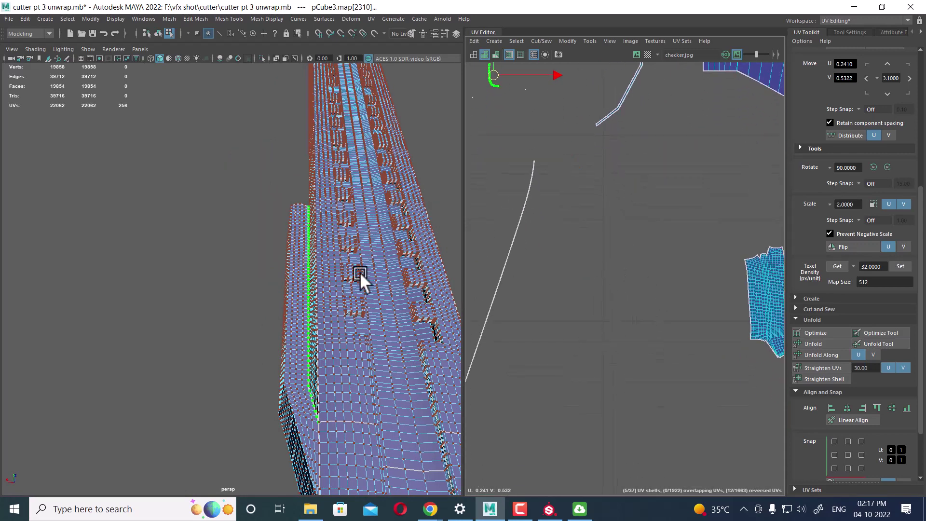
pyautogui.moveTo(329, 217); pyautogui.dragTo(328, 237, button='right')
# - Frame a side-strip face and sew the strip onto the shell's right border
pyautogui.click(304, 247)
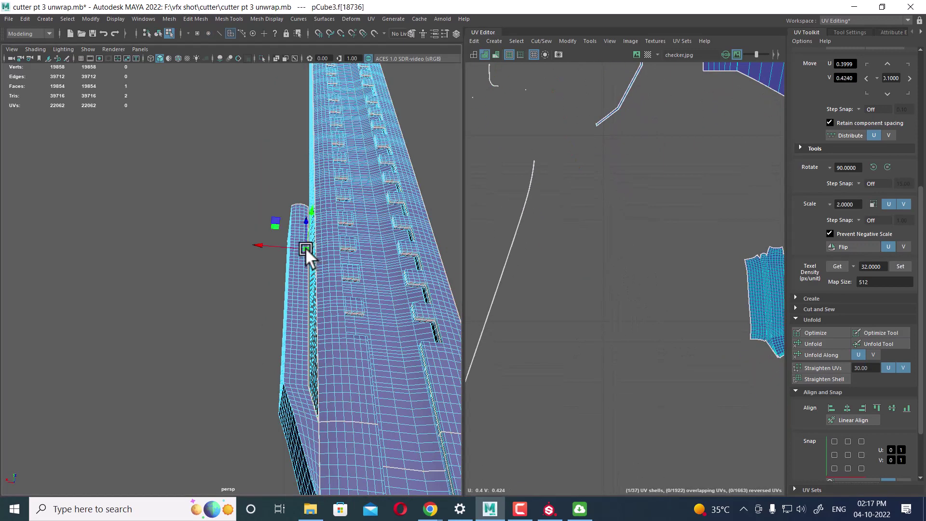
pyautogui.press('f')
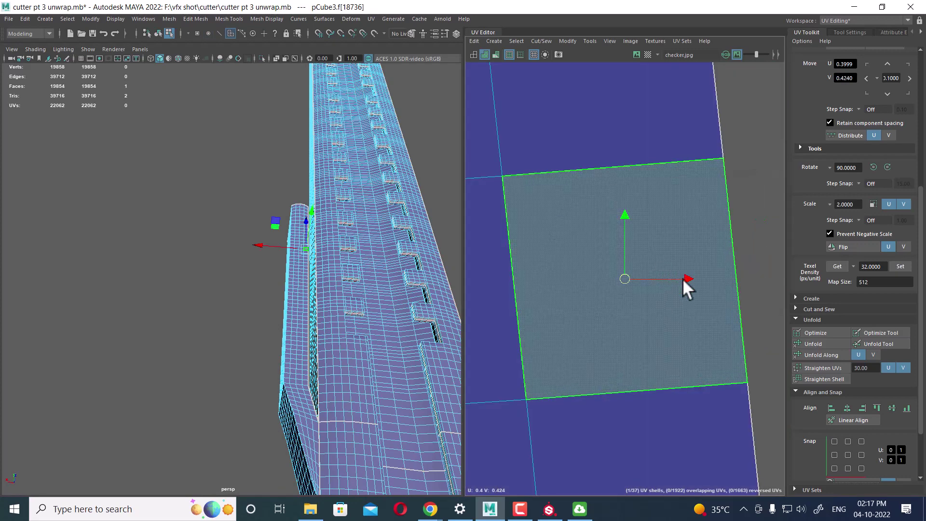
pyautogui.scroll(-3, 625, 258)
pyautogui.scroll(-3, 614, 244)
pyautogui.scroll(-2, 637, 298)
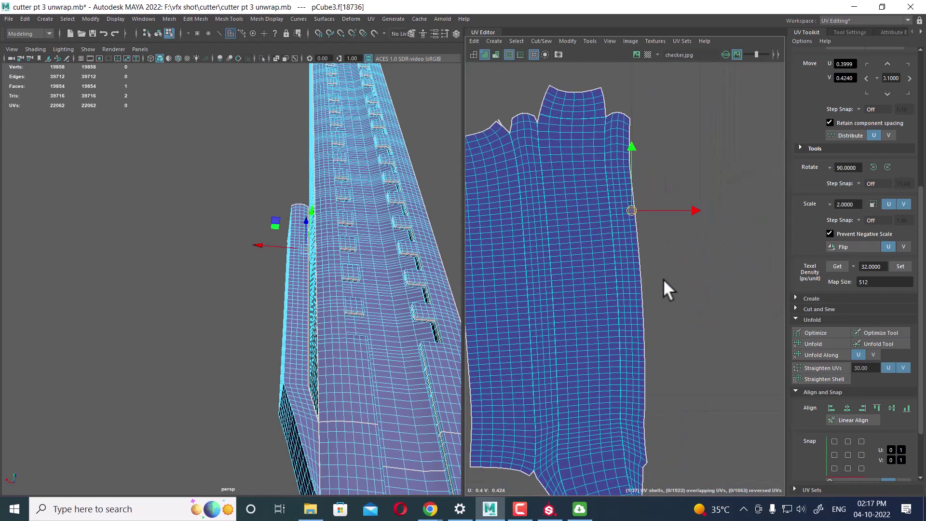
pyautogui.moveTo(664, 279); pyautogui.dragTo(713, 193, button='right')
pyautogui.click(632, 362)
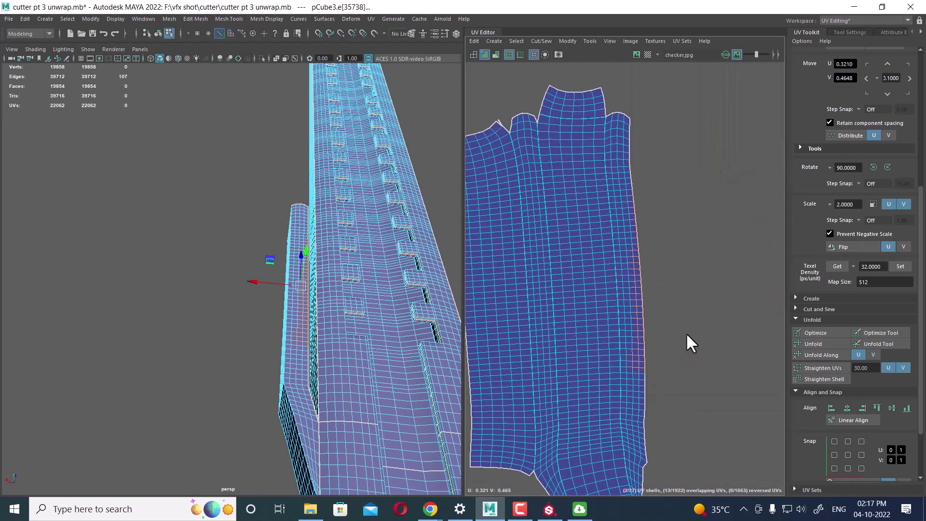
pyautogui.keyDown('shift'); pyautogui.moveTo(661, 165); pyautogui.dragTo(652, 161, button='right'); pyautogui.keyUp('shift')
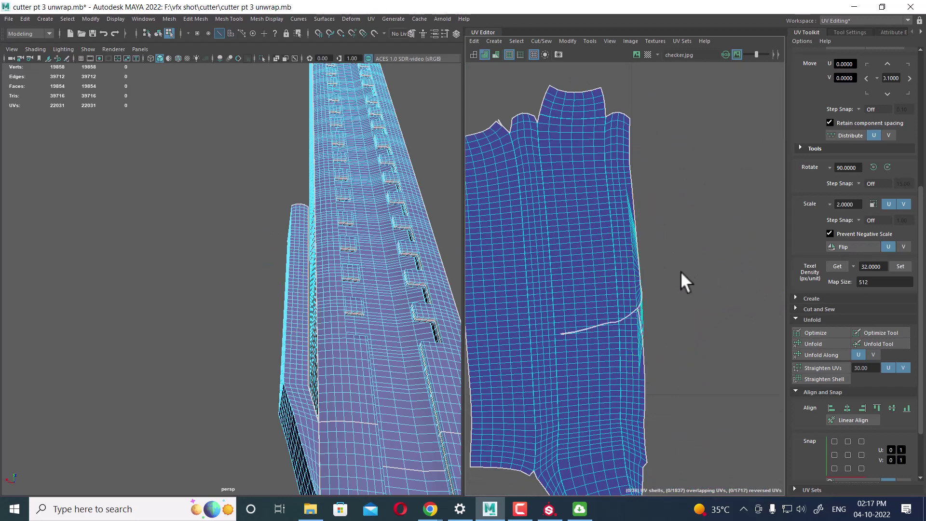
# - Sew the side strip's remaining open boundary edges together
pyautogui.scroll(-2, 681, 271)
pyautogui.keyDown('alt'); pyautogui.moveTo(703, 279); pyautogui.dragTo(713, 332, button='right'); pyautogui.keyUp('alt')
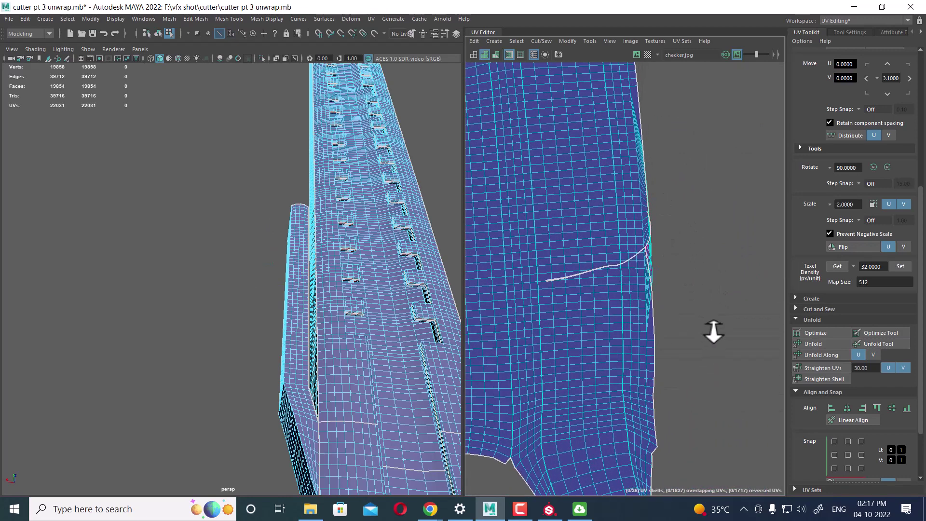
pyautogui.moveTo(679, 298); pyautogui.dragTo(636, 328)
pyautogui.keyDown('shift'); pyautogui.moveTo(698, 337); pyautogui.dragTo(692, 180, button='right'); pyautogui.keyUp('shift')
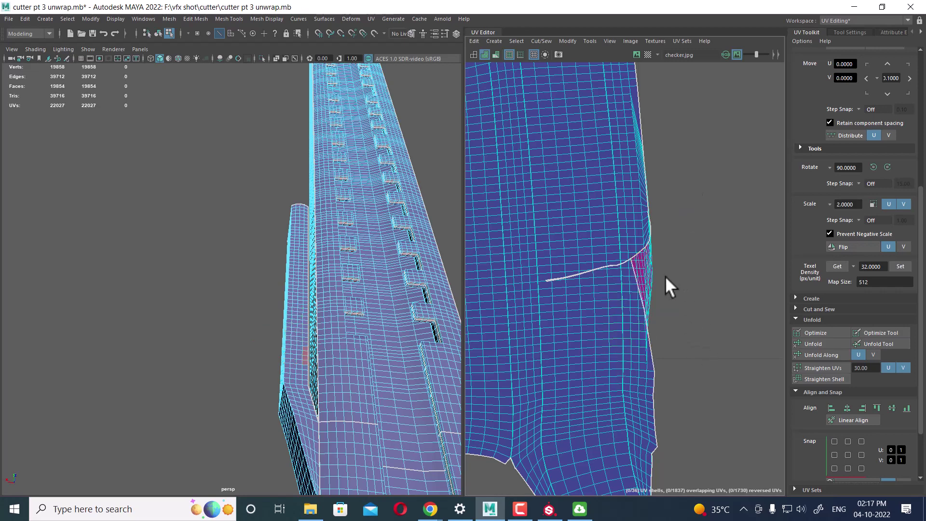
# - Select the whole side-strip UV shell and unfold it
pyautogui.scroll(-5, 664, 276)
pyautogui.moveTo(645, 270); pyautogui.dragTo(706, 279, button='right')
pyautogui.scroll(-3, 699, 241)
pyautogui.moveTo(722, 155); pyautogui.dragTo(529, 476)
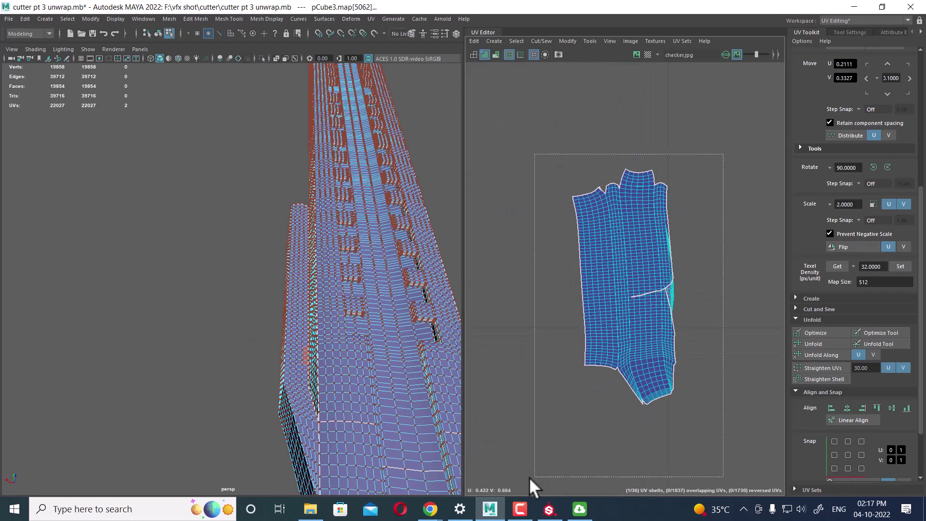
pyautogui.keyDown('shift'); pyautogui.moveTo(707, 230); pyautogui.dragTo(573, 236, button='right'); pyautogui.keyUp('shift')
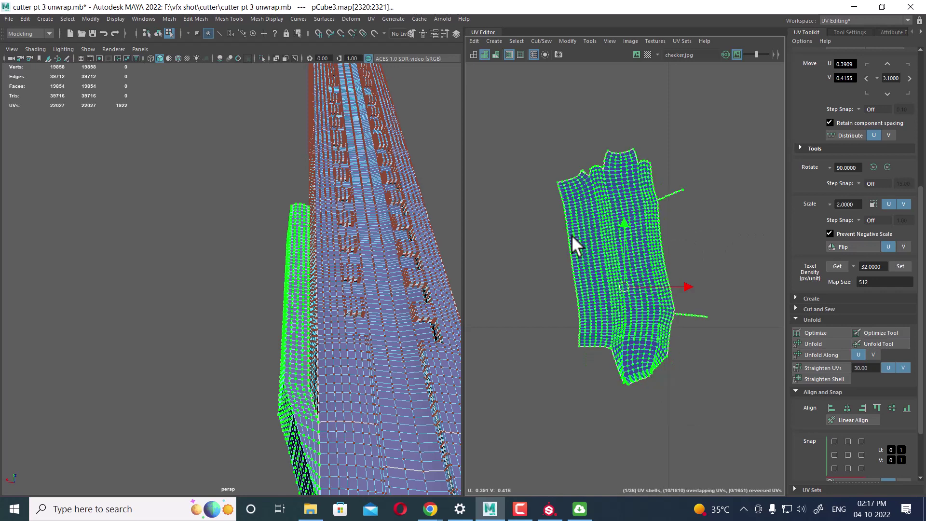
pyautogui.scroll(3, 666, 250)
pyautogui.moveTo(720, 231); pyautogui.dragTo(715, 157, button='right')
# - Sew the shell's open border edge and the flap's open edge back into the shell
pyautogui.scroll(3, 715, 157)
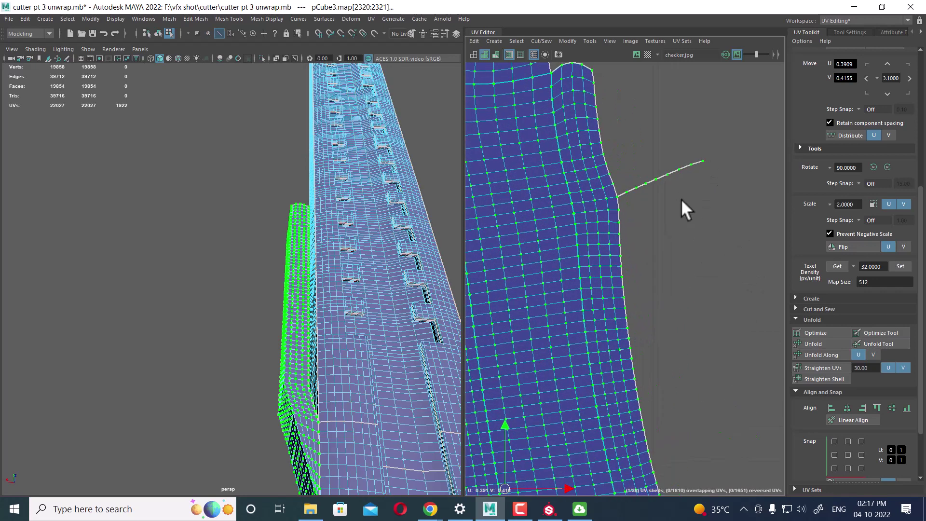
pyautogui.doubleClick(600, 125)
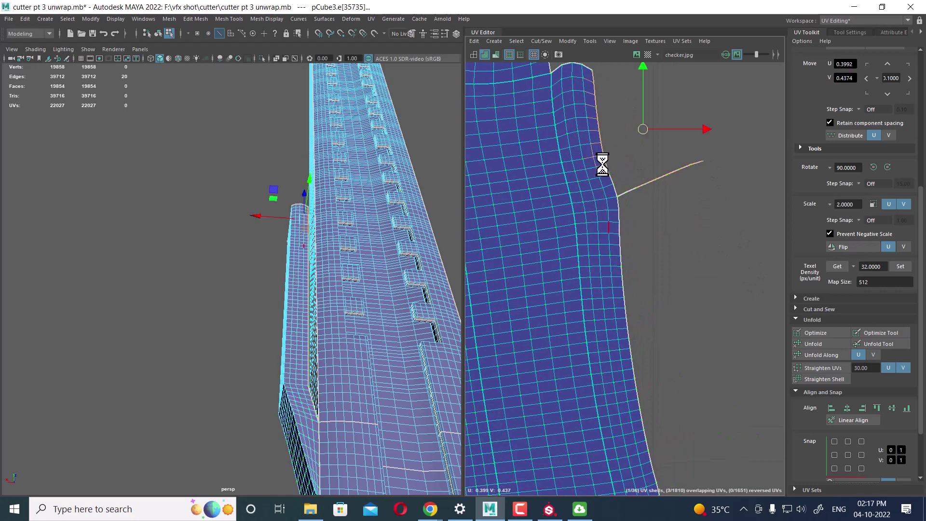
pyautogui.click(609, 169)
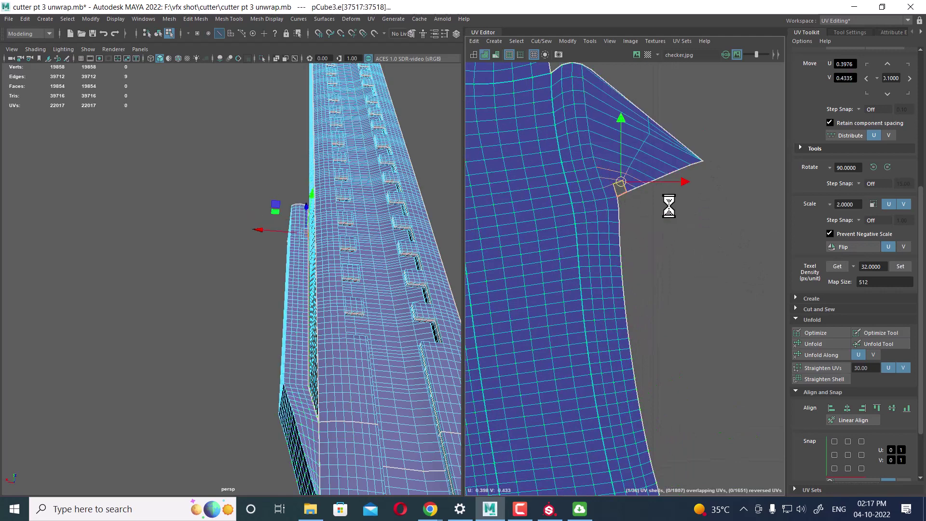
pyautogui.scroll(-3, 695, 304)
pyautogui.keyDown('alt'); pyautogui.moveTo(698, 363); pyautogui.dragTo(675, 285, button='middle'); pyautogui.keyUp('alt')
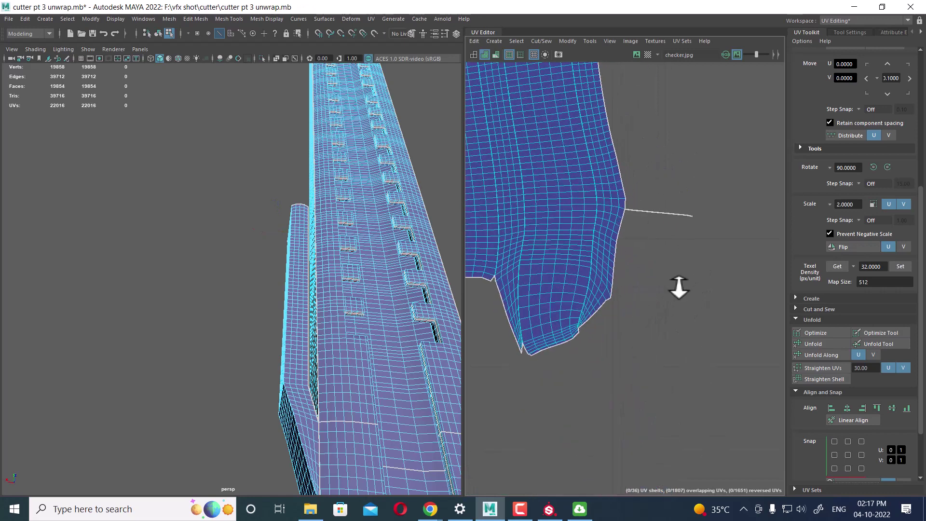
pyautogui.moveTo(624, 219); pyautogui.dragTo(604, 278)
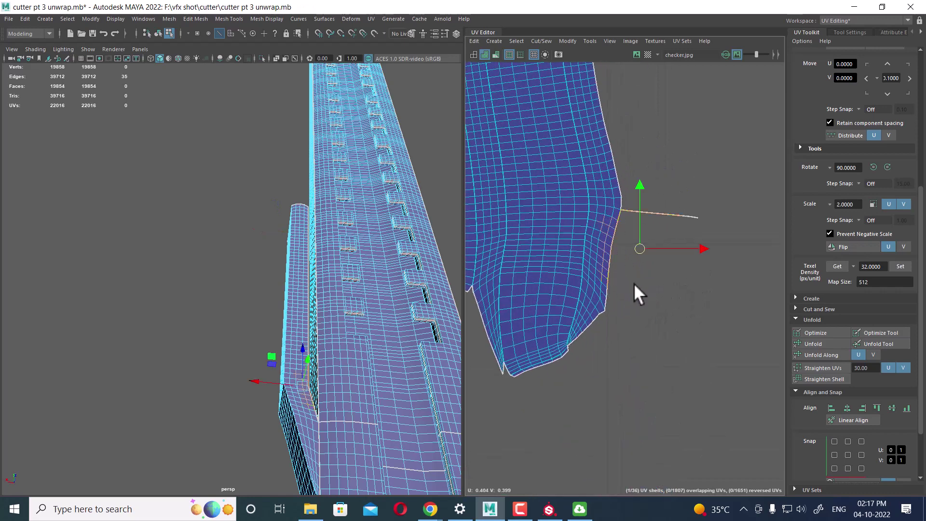
pyautogui.keyDown('shift'); pyautogui.moveTo(652, 299); pyautogui.dragTo(643, 196, button='right'); pyautogui.keyUp('shift')
# - Sew the flap's border loop closed and select the whole shell's UVs
pyautogui.scroll(2, 674, 266)
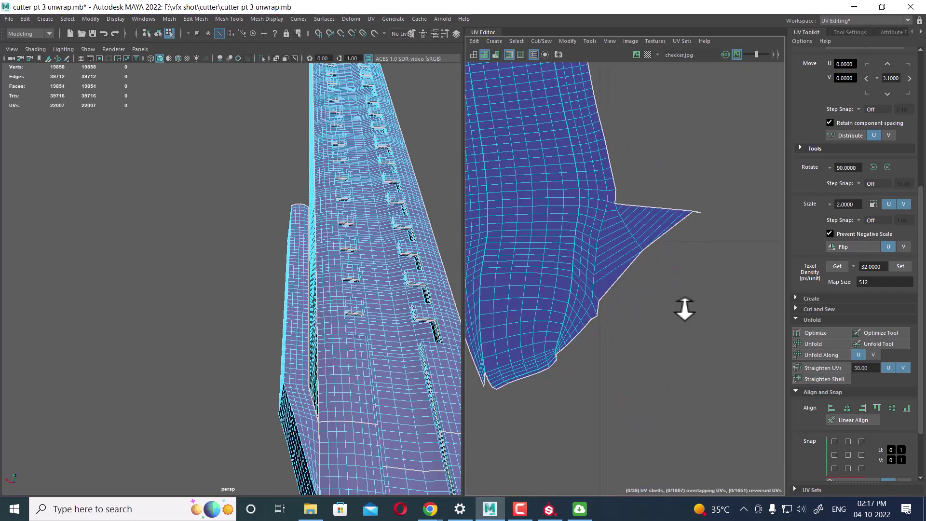
pyautogui.doubleClick(582, 319)
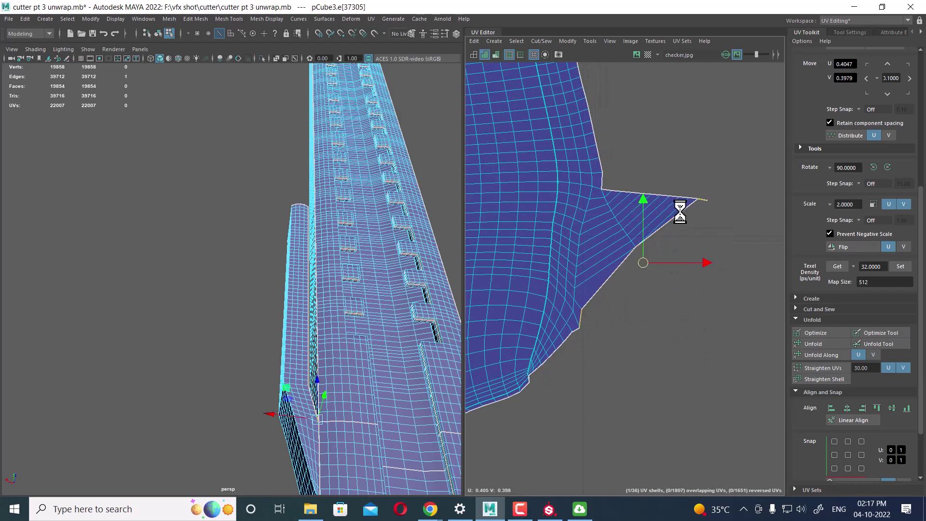
pyautogui.keyDown('shift'); pyautogui.moveTo(682, 208); pyautogui.dragTo(681, 212, button='right'); pyautogui.keyUp('shift')
pyautogui.scroll(-3, 613, 256)
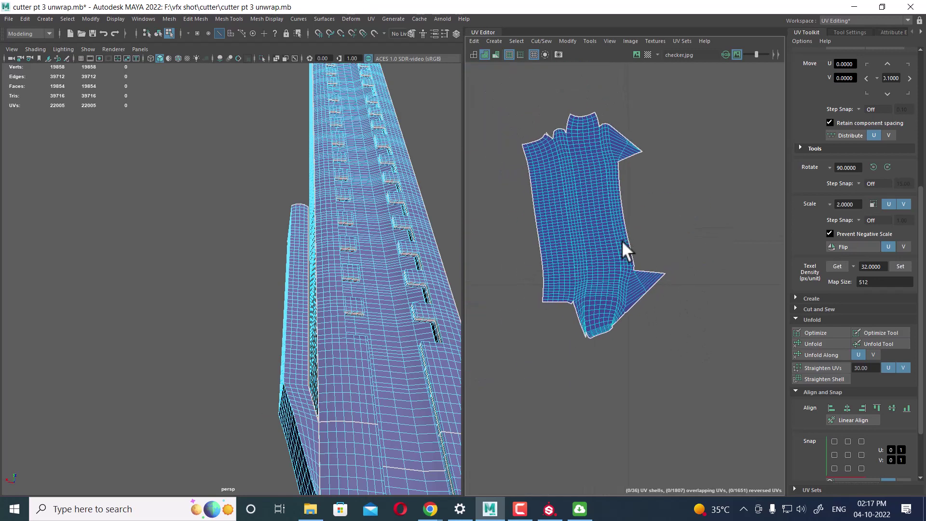
pyautogui.press('F12')
pyautogui.moveTo(685, 238); pyautogui.dragTo(641, 294)
pyautogui.doubleClick(575, 292)
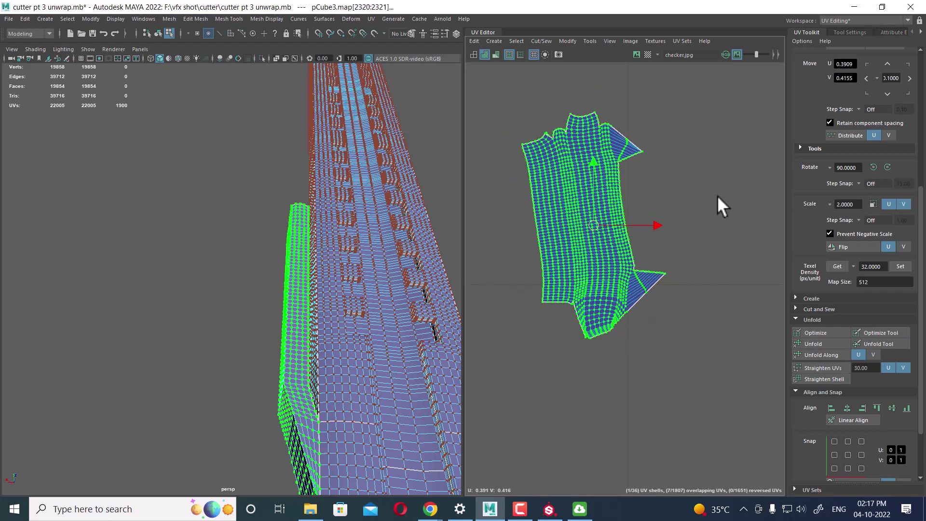
# - Unfold the selected shell through Unfold UVs Options with Apply and Close
pyautogui.keyDown('shift'); pyautogui.moveTo(673, 193); pyautogui.dragTo(642, 193, button='right'); pyautogui.keyUp('shift')
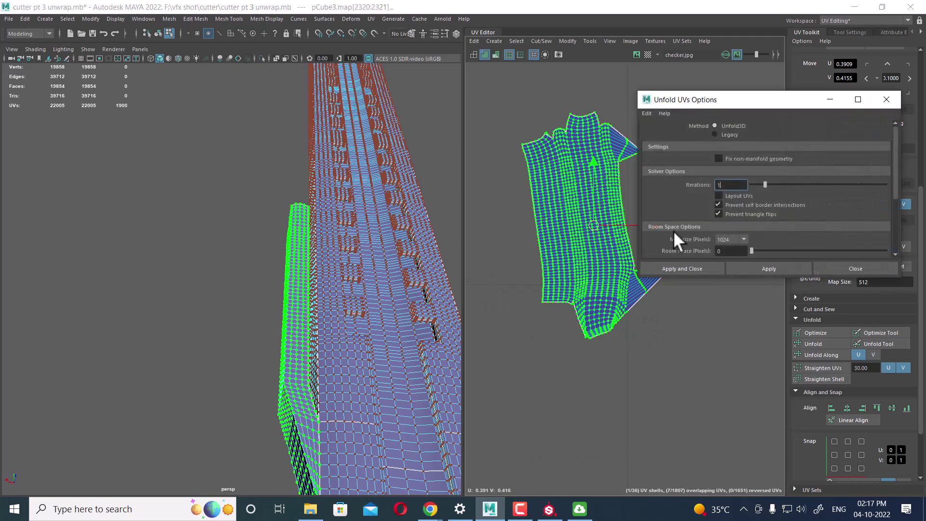
pyautogui.click(779, 265)
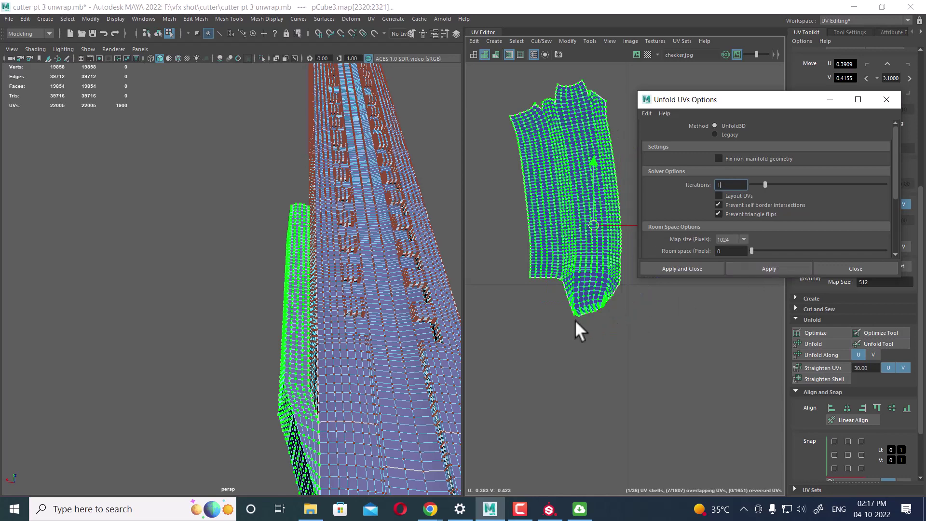
pyautogui.click(887, 269)
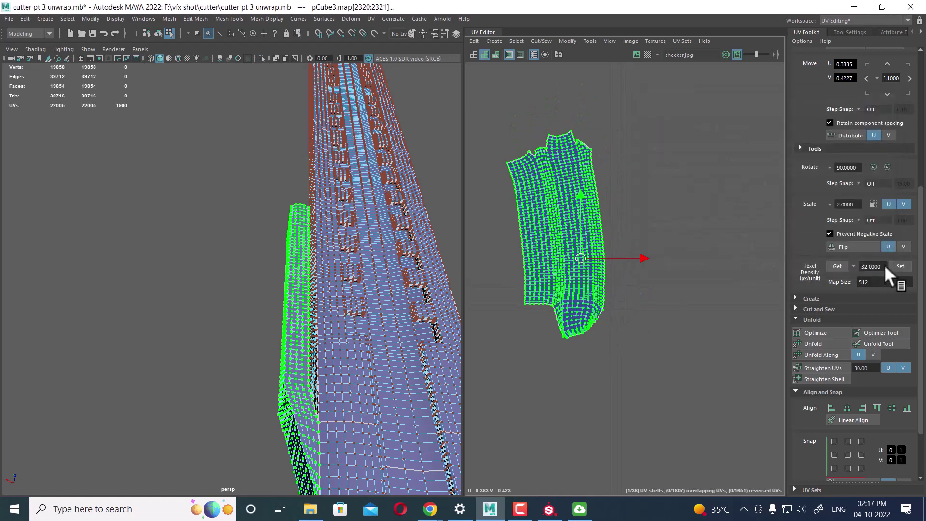
pyautogui.scroll(2, 624, 360)
pyautogui.scroll(2, 625, 361)
pyautogui.scroll(2, 616, 310)
pyautogui.keyDown('alt'); pyautogui.moveTo(625, 406); pyautogui.dragTo(626, 368, button='middle'); pyautogui.keyUp('alt')
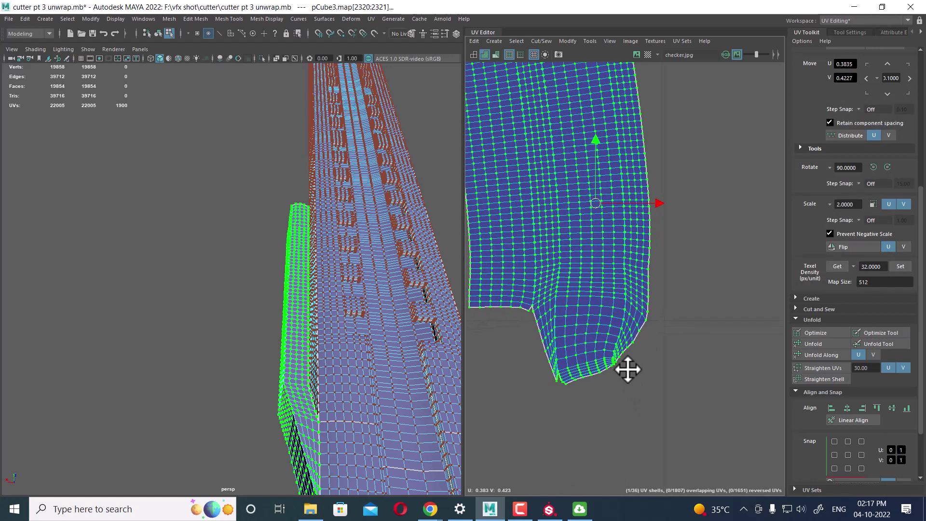
# - Zoom to the shell's bottom corner and sew its notch edge closed
pyautogui.scroll(2, 646, 306)
pyautogui.scroll(2, 646, 371)
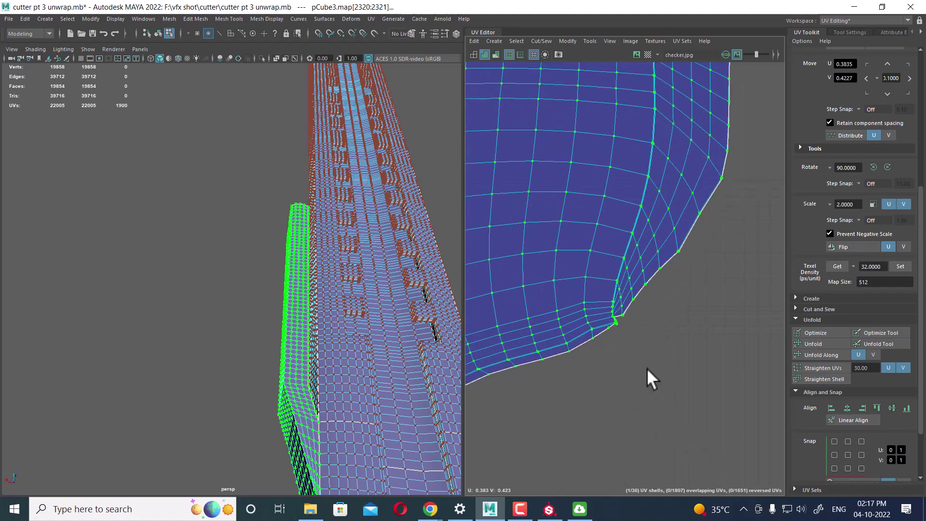
pyautogui.scroll(2, 622, 318)
pyautogui.scroll(2, 597, 269)
pyautogui.scroll(-3, 658, 364)
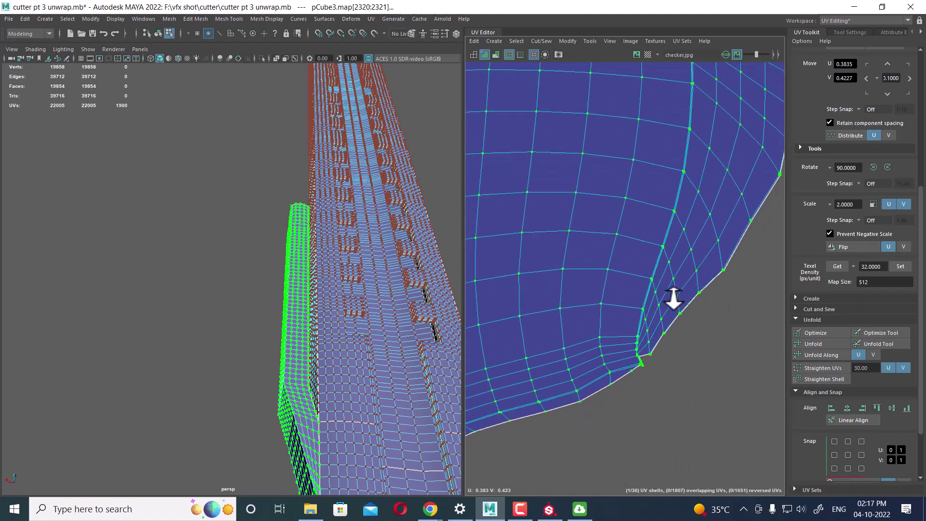
pyautogui.scroll(-3, 684, 362)
pyautogui.scroll(1, 662, 356)
pyautogui.scroll(1, 653, 320)
pyautogui.scroll(2, 651, 314)
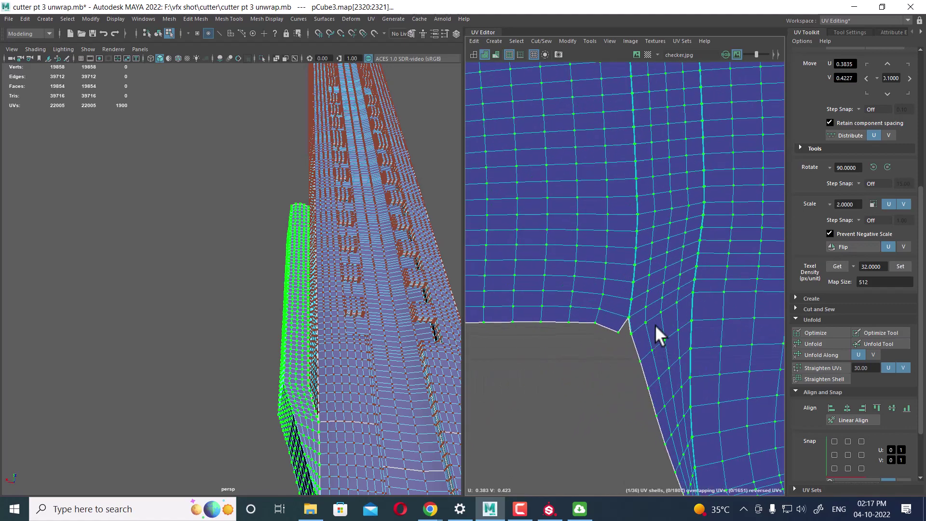
pyautogui.press('F10')
pyautogui.click(637, 330)
pyautogui.keyDown('shift'); pyautogui.moveTo(624, 323); pyautogui.dragTo(667, 331, button='right'); pyautogui.keyUp('shift')
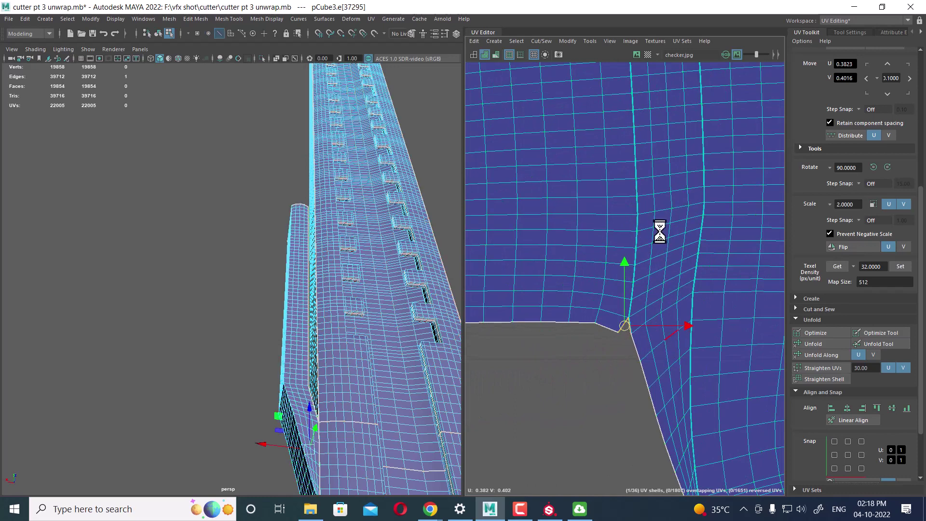
# - Sew the top notch gap and the right-hand seam gap closed (21999 UVs)
pyautogui.scroll(-5, 702, 338)
pyautogui.scroll(-1, 635, 316)
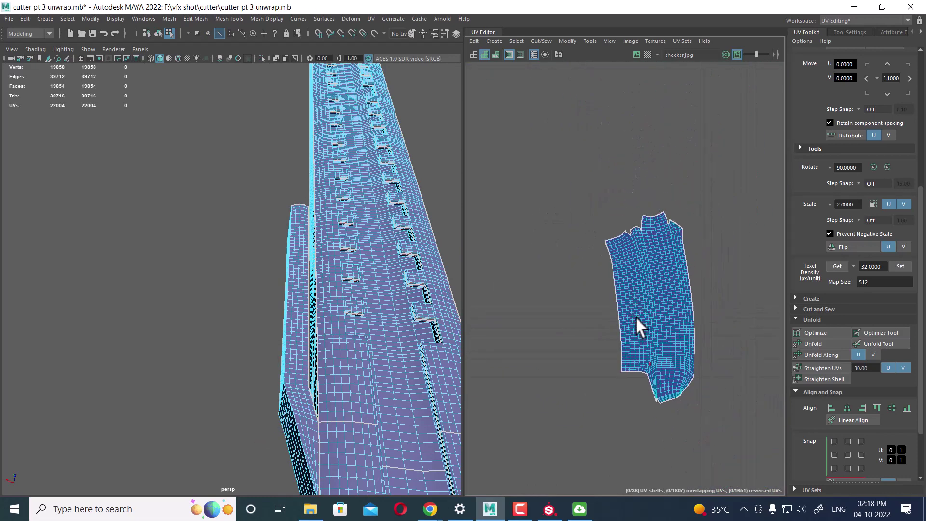
pyautogui.scroll(4, 676, 251)
pyautogui.scroll(2, 649, 246)
pyautogui.scroll(2, 649, 246)
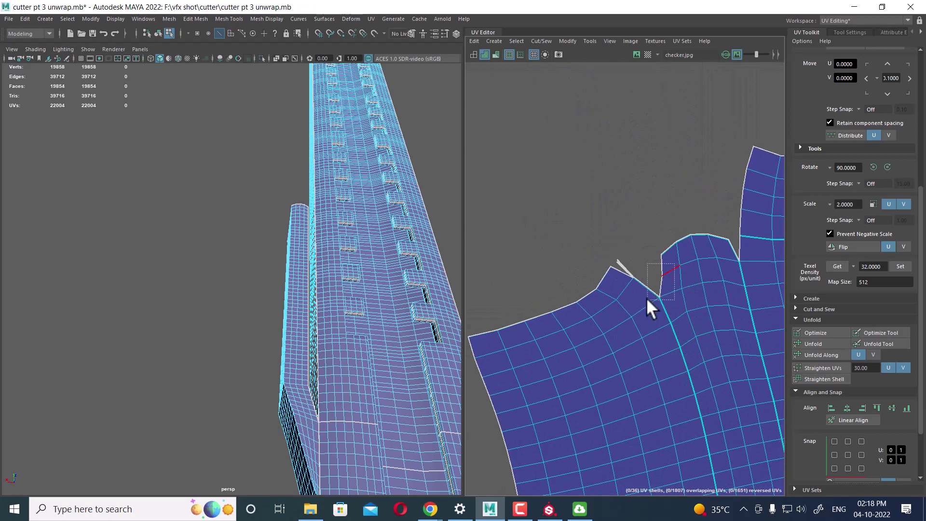
pyautogui.moveTo(648, 299); pyautogui.dragTo(648, 297)
pyautogui.keyDown('shift'); pyautogui.moveTo(675, 241); pyautogui.dragTo(694, 256, button='right'); pyautogui.keyUp('shift')
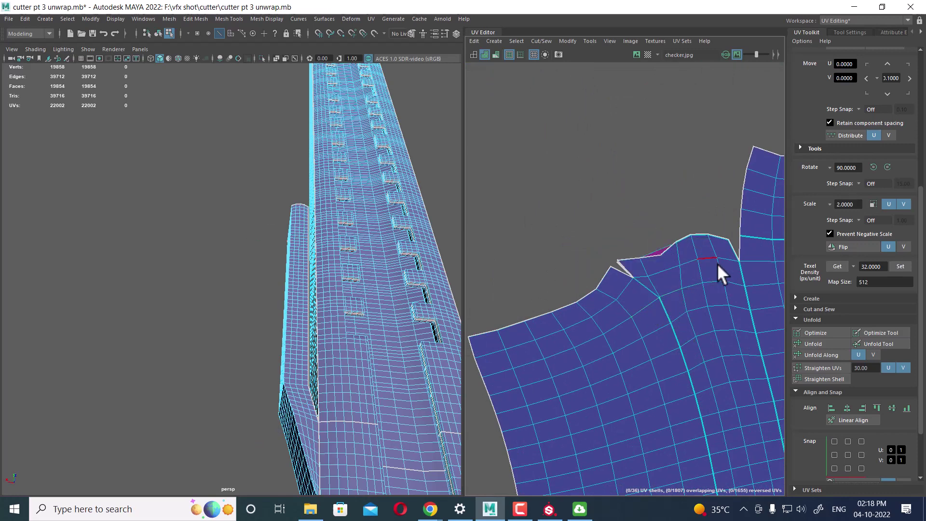
pyautogui.click(746, 244)
pyautogui.moveTo(644, 290)
pyautogui.keyDown('shift'); pyautogui.mouseDown(button='right')
pyautogui.moveTo(639, 268)
pyautogui.moveTo(696, 231)
pyautogui.mouseUp(button='right'); pyautogui.keyUp('shift')
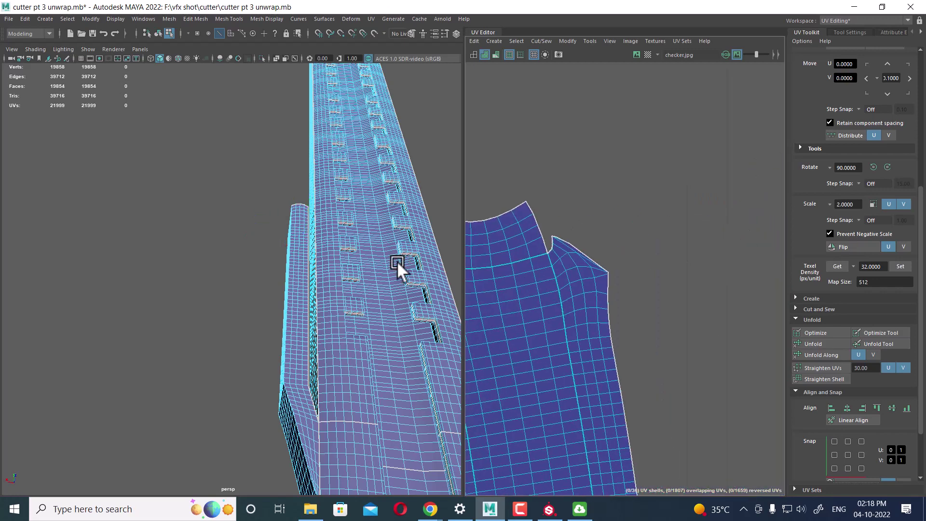
pyautogui.scroll(-1, 589, 290)
pyautogui.scroll(-2, 603, 258)
# - Select the whole side UV shell and unfold it
pyautogui.scroll(-3, 599, 331)
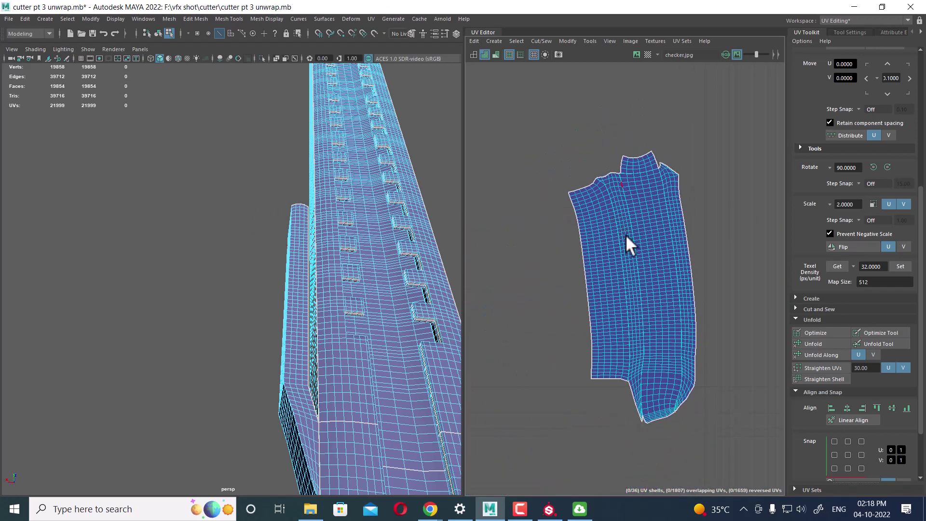
pyautogui.moveTo(626, 235); pyautogui.dragTo(702, 233, button='right')
pyautogui.moveTo(689, 124); pyautogui.dragTo(643, 185)
pyautogui.keyDown('ctrl'); pyautogui.moveTo(597, 203); pyautogui.dragTo(652, 239, button='right'); pyautogui.keyUp('ctrl')
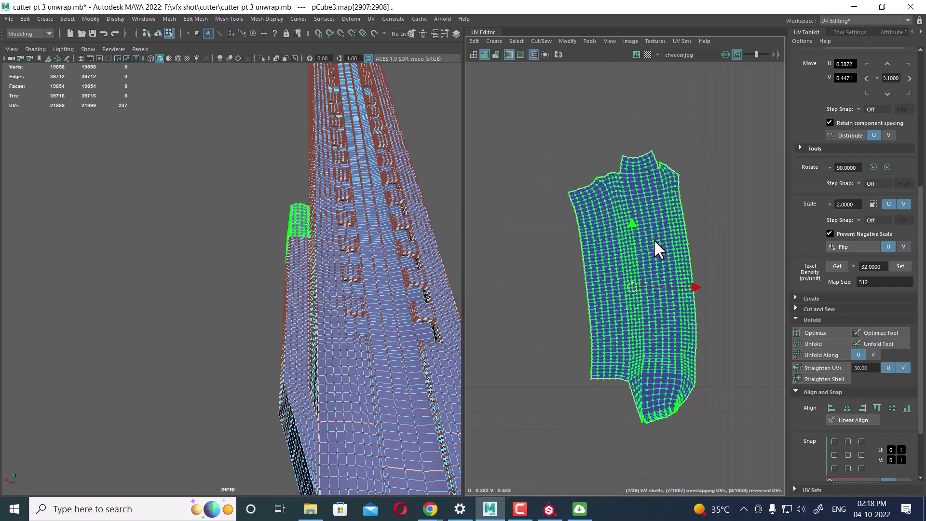
pyautogui.keyDown('shift'); pyautogui.moveTo(721, 171); pyautogui.dragTo(616, 154, button='right'); pyautogui.keyUp('shift')
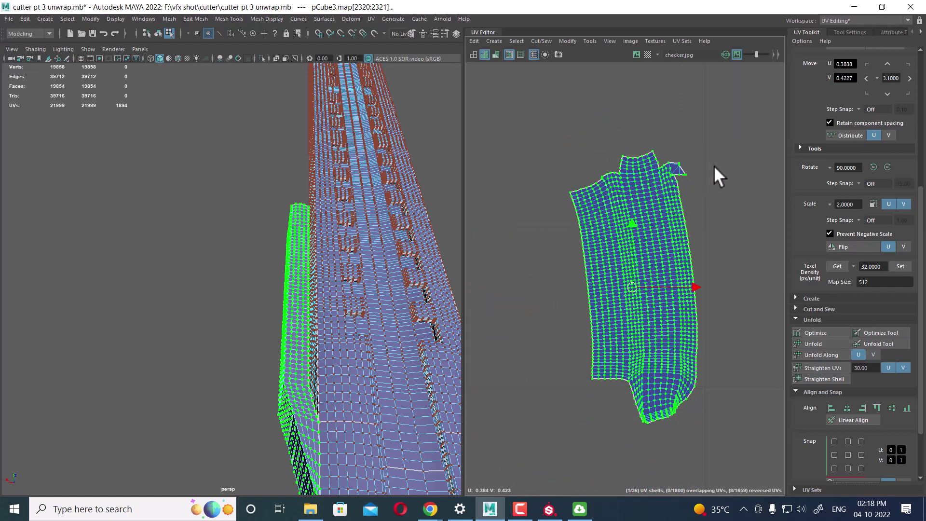
pyautogui.keyDown('shift'); pyautogui.moveTo(718, 162); pyautogui.dragTo(603, 178, button='right'); pyautogui.keyUp('shift')
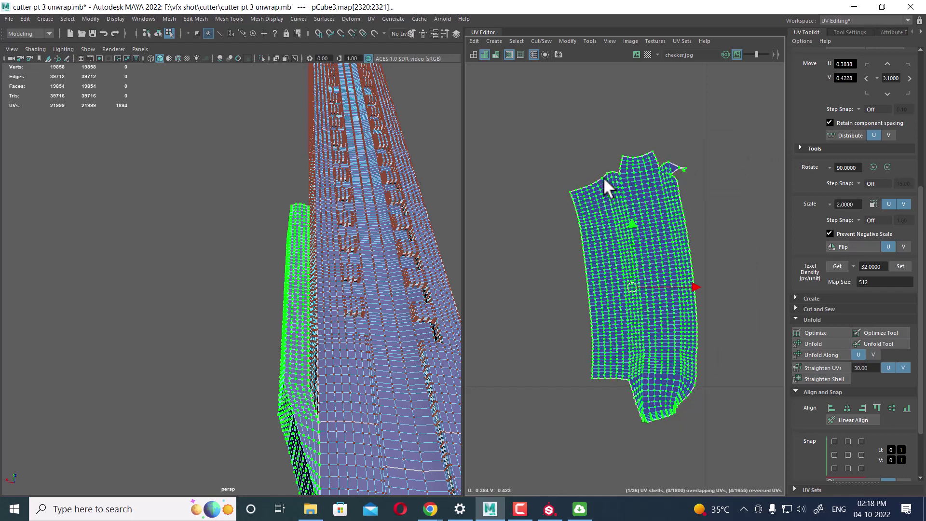
# - Unfold the shell again to fix its top corner and move it up and right
pyautogui.scroll(2, 604, 178)
pyautogui.scroll(1, 673, 241)
pyautogui.keyDown('shift'); pyautogui.rightClick(739, 172); pyautogui.keyUp('shift')
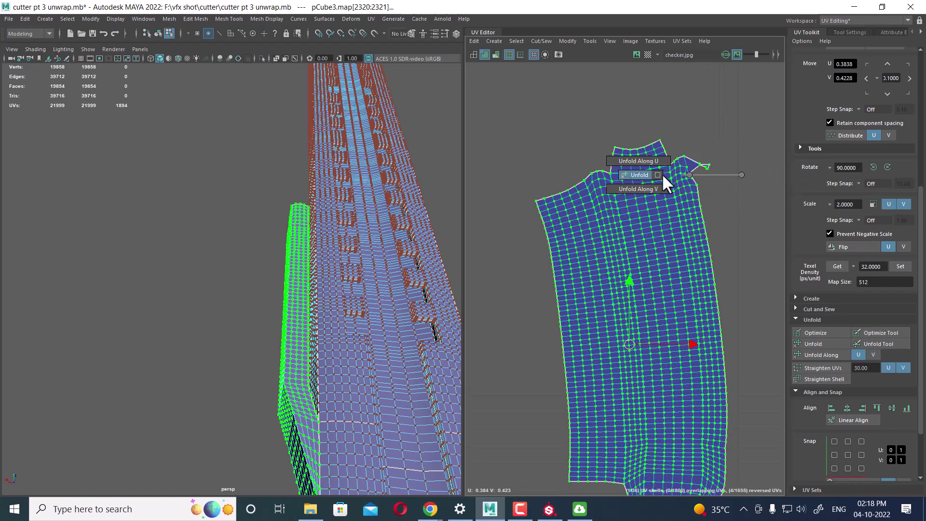
pyautogui.keyDown('shift'); pyautogui.moveTo(740, 172); pyautogui.dragTo(623, 171, button='right'); pyautogui.keyUp('shift')
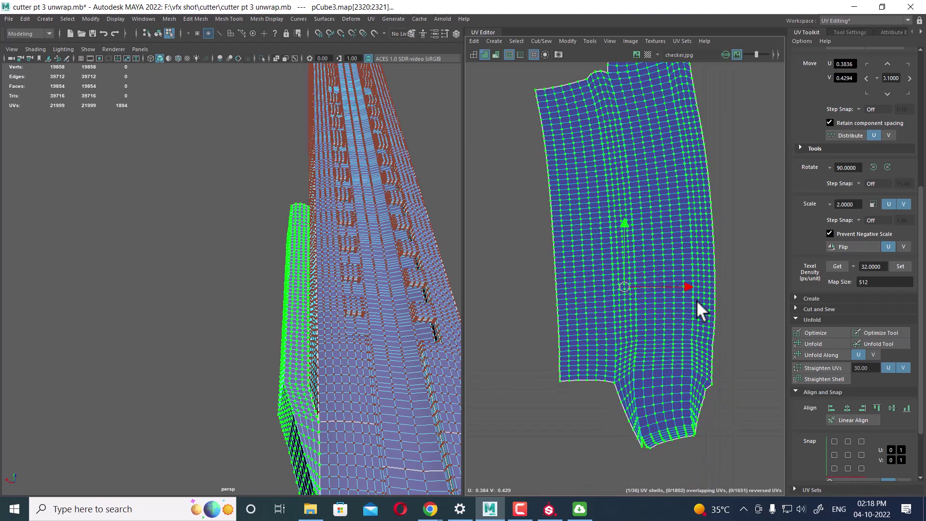
pyautogui.keyDown('alt'); pyautogui.moveTo(649, 449); pyautogui.dragTo(699, 345, button='middle'); pyautogui.keyUp('alt')
# - Relax the shell with the brush so its edges straighten
pyautogui.press('f')
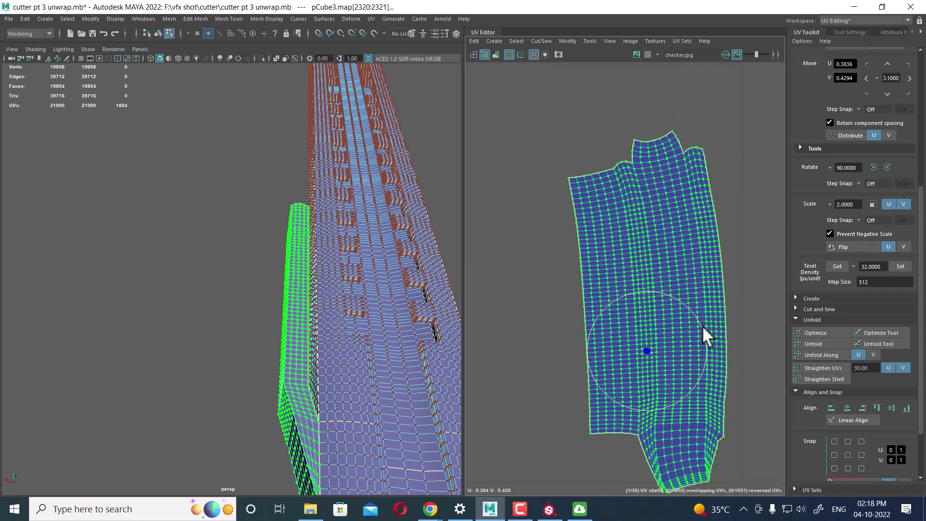
pyautogui.moveTo(701, 325); pyautogui.dragTo(708, 372)
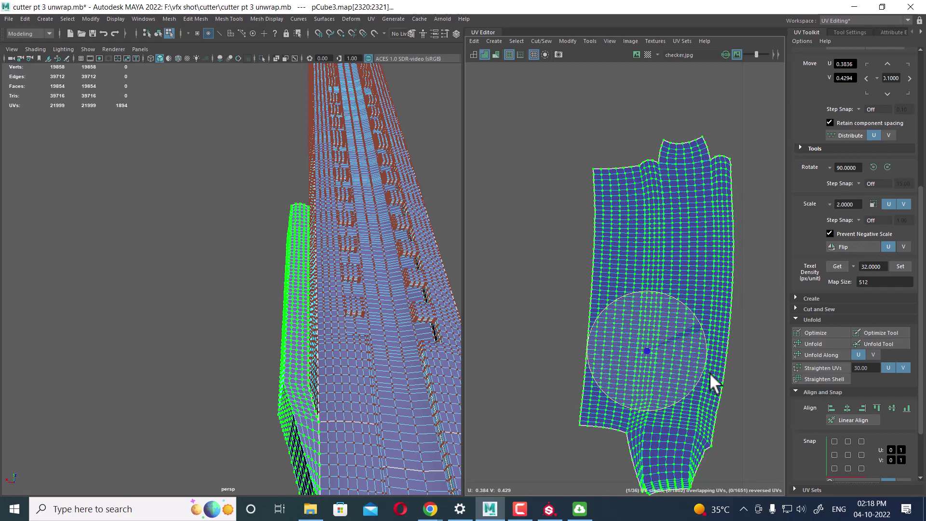
pyautogui.scroll(2, 708, 288)
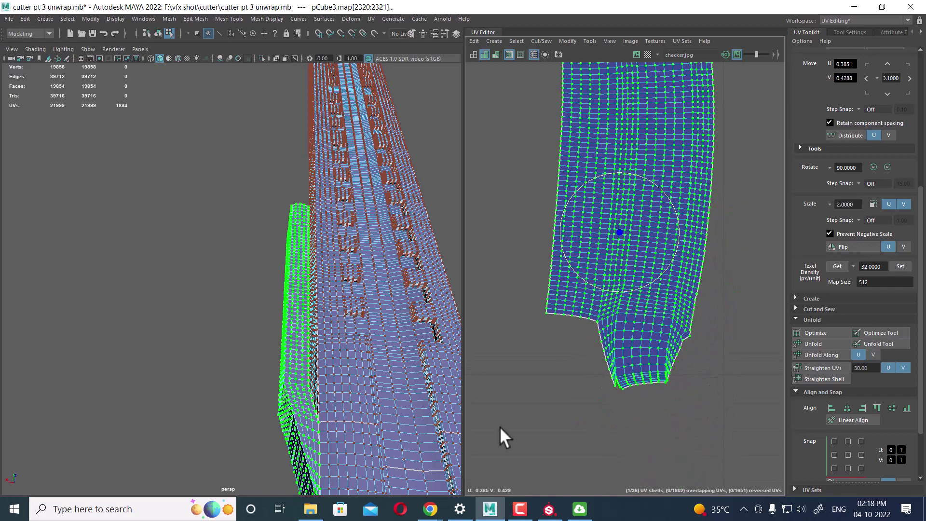
pyautogui.scroll(-5, 336, 383)
# - Orbit the 3D view to look at the blade from above
pyautogui.moveTo(337, 384)
pyautogui.keyDown('alt'); pyautogui.mouseDown()
pyautogui.moveTo(378, 354)
pyautogui.moveTo(343, 390)
pyautogui.moveTo(375, 363)
pyautogui.moveTo(444, 395)
pyautogui.mouseUp(); pyautogui.keyUp('alt')
pyautogui.scroll(2, 627, 356)
pyautogui.scroll(2, 632, 403)
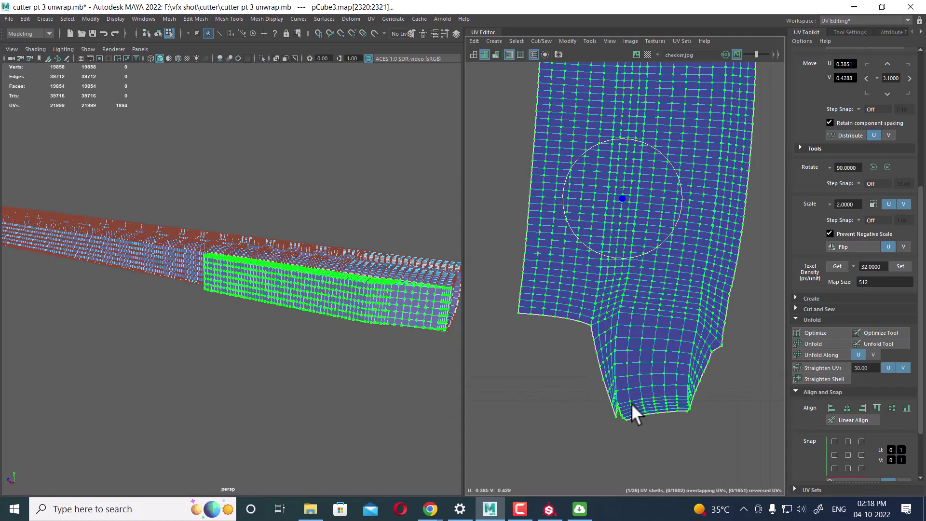
pyautogui.moveTo(418, 342)
pyautogui.keyDown('alt'); pyautogui.mouseDown()
pyautogui.moveTo(347, 330)
pyautogui.moveTo(344, 345)
pyautogui.moveTo(373, 349)
pyautogui.mouseUp(); pyautogui.keyUp('alt')
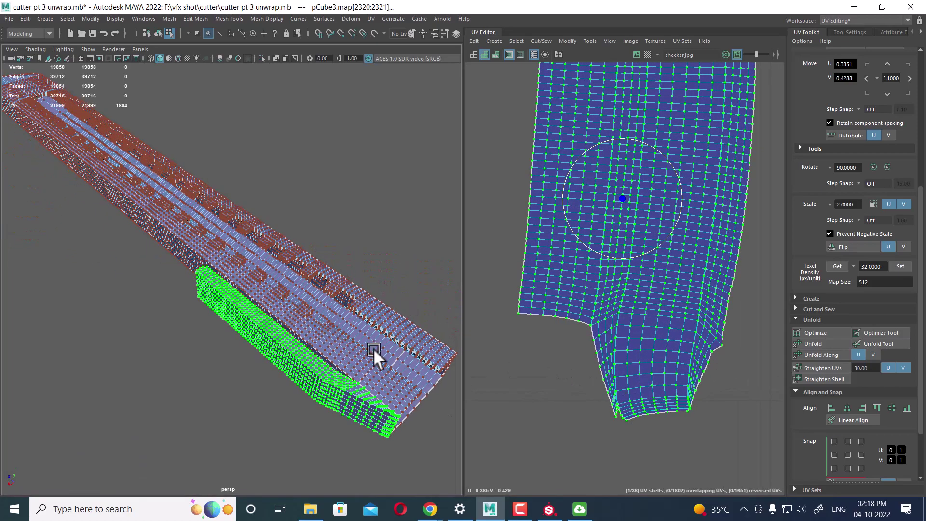
# - Zoom in on the shell's lower end to inspect the grid, then view the whole shell
pyautogui.scroll(1, 676, 342)
pyautogui.scroll(1, 648, 384)
pyautogui.scroll(1, 703, 376)
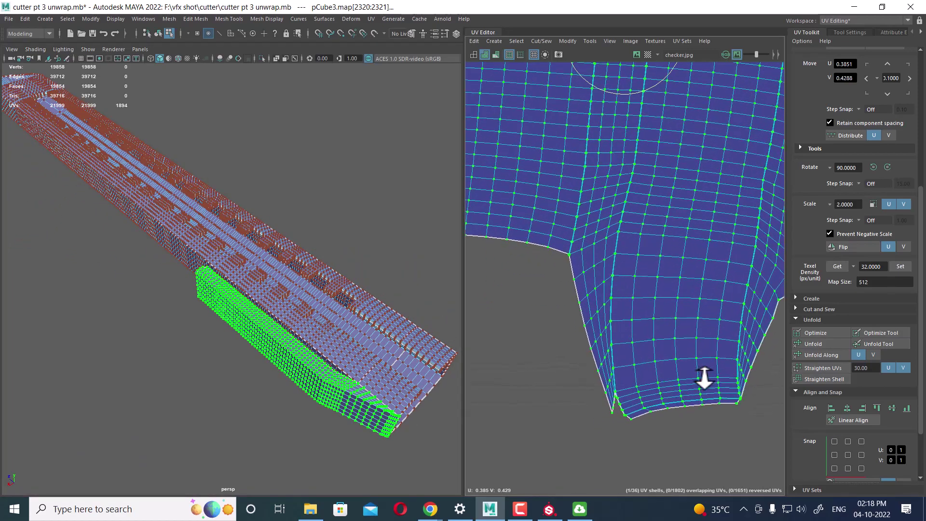
pyautogui.scroll(1, 657, 318)
pyautogui.scroll(1, 606, 388)
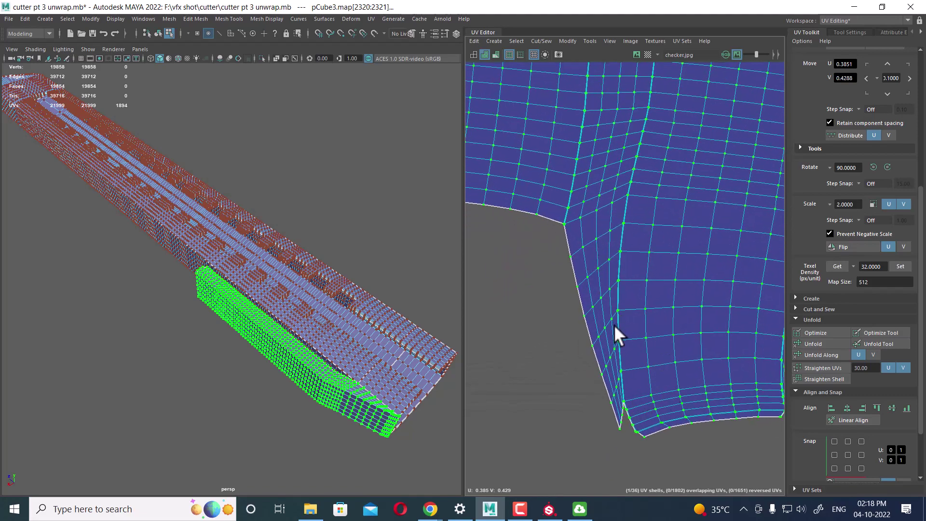
pyautogui.scroll(-1, 622, 294)
pyautogui.scroll(-1, 613, 328)
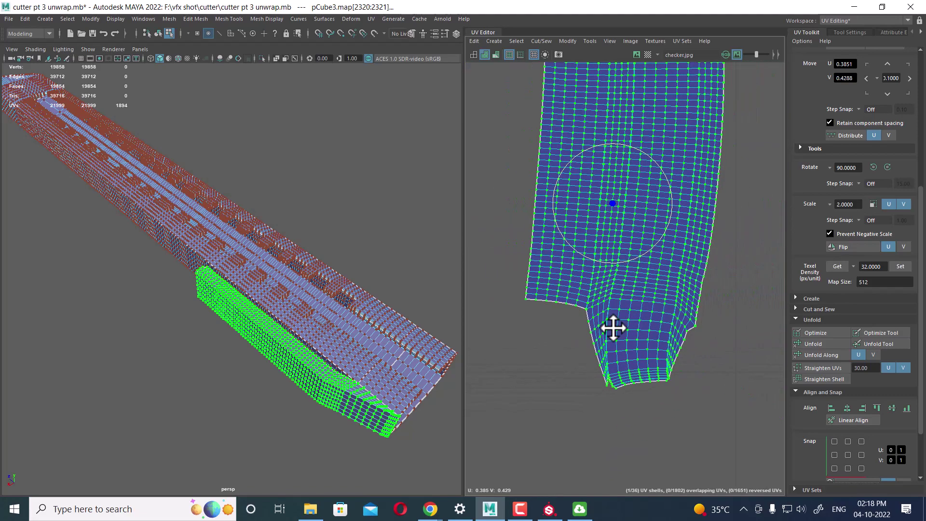
pyautogui.scroll(-2, 613, 328)
pyautogui.scroll(-1, 667, 313)
pyautogui.scroll(-1, 661, 272)
pyautogui.scroll(-1, 658, 274)
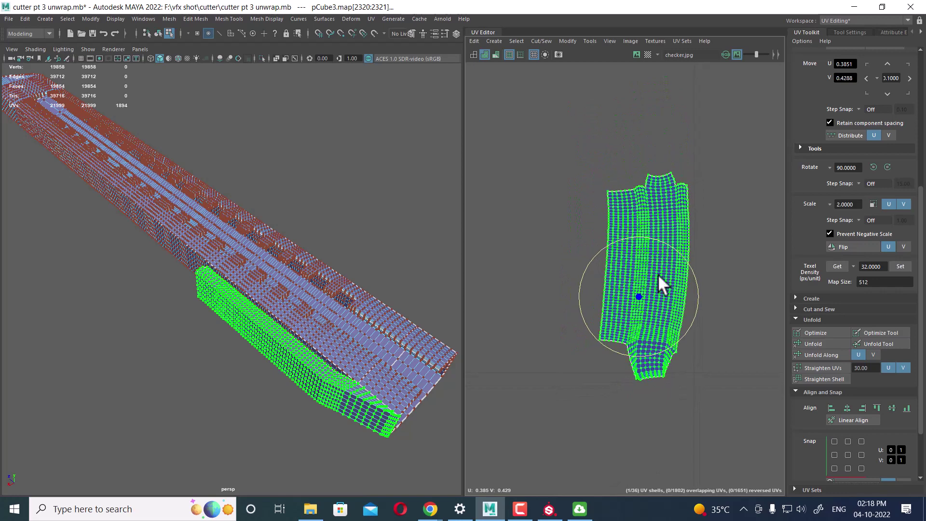
pyautogui.keyDown('alt'); pyautogui.moveTo(677, 340); pyautogui.dragTo(694, 241, button='middle'); pyautogui.keyUp('alt')
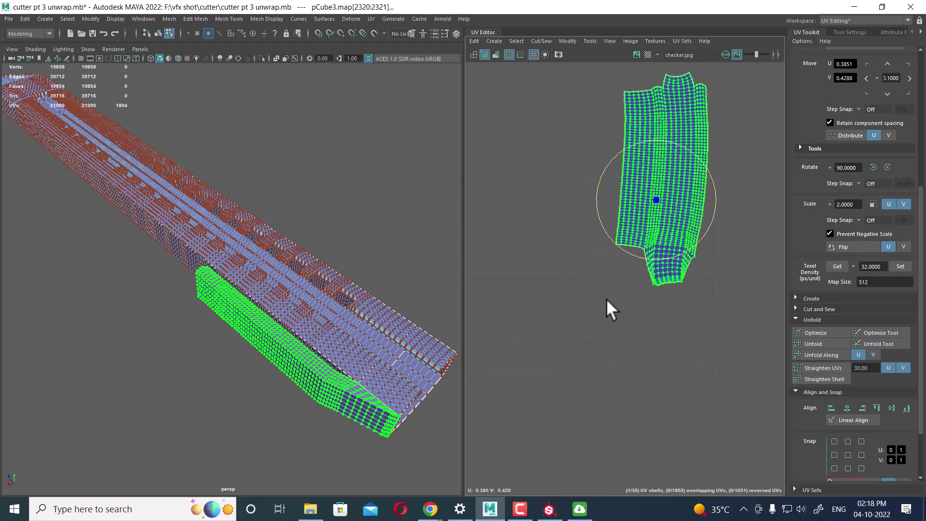
pyautogui.scroll(-2, 626, 309)
pyautogui.scroll(-2, 723, 347)
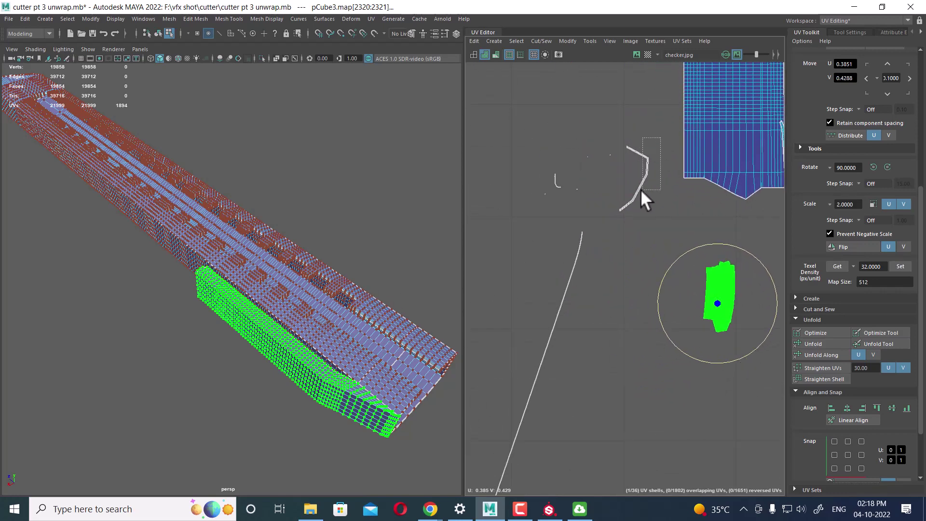
# - Look over the thin curved shell, then clear the selection and switch to edge mode
pyautogui.moveTo(640, 188); pyautogui.dragTo(617, 212)
pyautogui.moveTo(617, 270)
pyautogui.keyDown('alt'); pyautogui.mouseDown(button='right')
pyautogui.moveTo(620, 279)
pyautogui.moveTo(624, 253)
pyautogui.moveTo(629, 389)
pyautogui.mouseUp(button='right'); pyautogui.keyUp('alt')
pyautogui.keyDown('alt'); pyautogui.moveTo(628, 389); pyautogui.dragTo(611, 310, button='middle'); pyautogui.keyUp('alt')
pyautogui.press('F8')
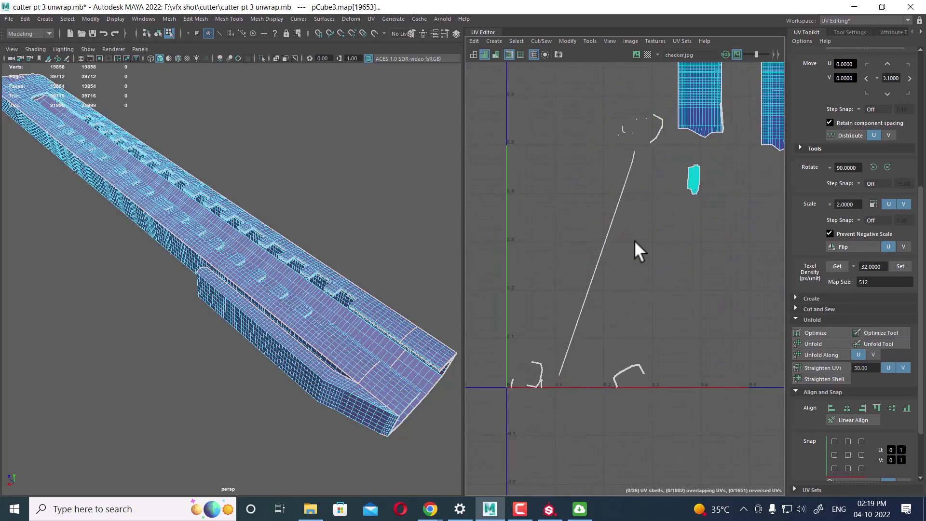
pyautogui.press('F10')
# - Select the right strip shell's border edges and sew them
pyautogui.moveTo(642, 192); pyautogui.dragTo(595, 268)
pyautogui.keyDown('alt'); pyautogui.moveTo(641, 284); pyautogui.dragTo(575, 414, button='middle'); pyautogui.keyUp('alt')
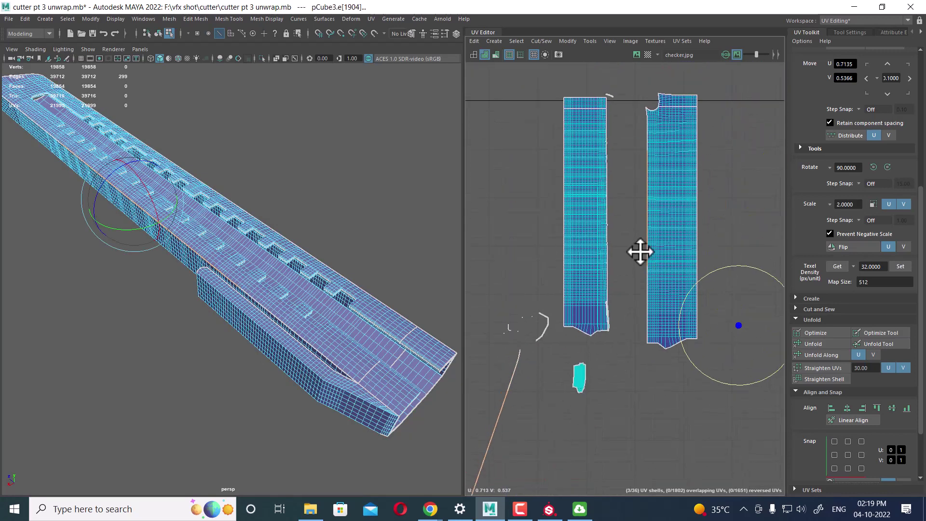
pyautogui.keyDown('alt'); pyautogui.moveTo(640, 251); pyautogui.dragTo(634, 270, button='middle'); pyautogui.keyUp('alt')
pyautogui.moveTo(634, 152); pyautogui.dragTo(647, 251)
pyautogui.moveTo(654, 338)
pyautogui.mouseDown()
pyautogui.moveTo(649, 348)
pyautogui.moveTo(652, 340)
pyautogui.mouseUp()
pyautogui.keyDown('shift'); pyautogui.moveTo(655, 328); pyautogui.dragTo(658, 239, button='right'); pyautogui.keyUp('shift')
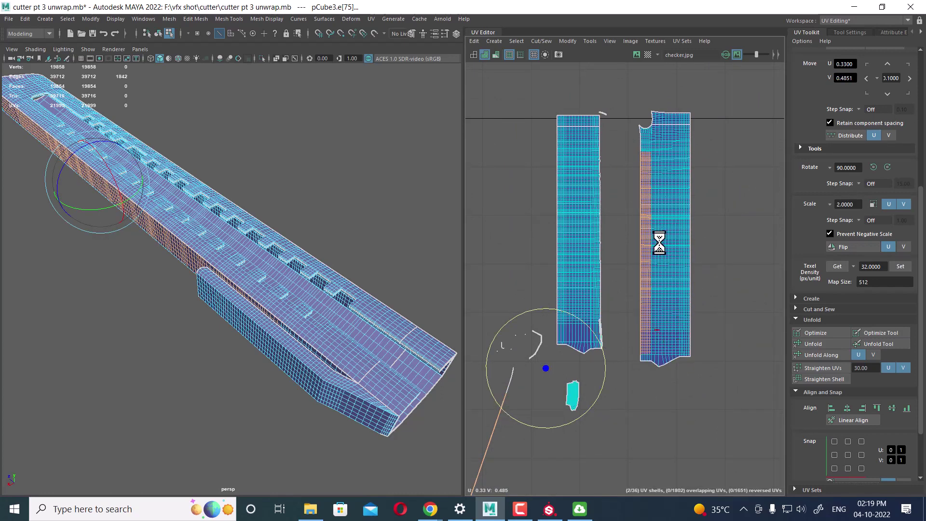
# - Inspect the sewn result further along the right strip shell
pyautogui.scroll(-4, 661, 351)
pyautogui.moveTo(661, 351)
pyautogui.keyDown('alt'); pyautogui.mouseDown(button='middle')
pyautogui.moveTo(661, 251)
pyautogui.moveTo(630, 304)
pyautogui.mouseUp(button='middle'); pyautogui.keyUp('alt')
pyautogui.scroll(2, 708, 405)
pyautogui.scroll(2, 645, 223)
pyautogui.scroll(2, 693, 335)
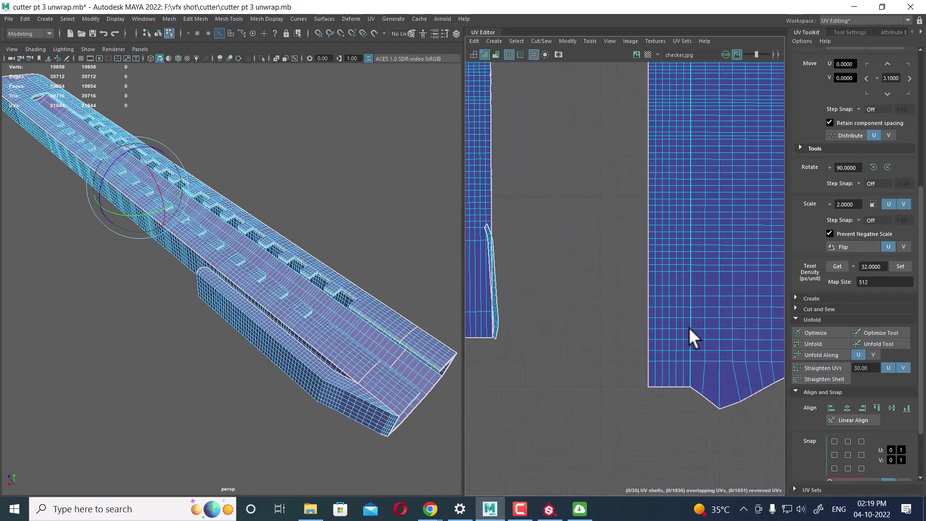
pyautogui.scroll(2, 730, 404)
pyautogui.keyDown('alt'); pyautogui.moveTo(688, 261); pyautogui.dragTo(684, 440, button='middle'); pyautogui.keyUp('alt')
pyautogui.scroll(-2, 679, 231)
pyautogui.scroll(-1, 683, 254)
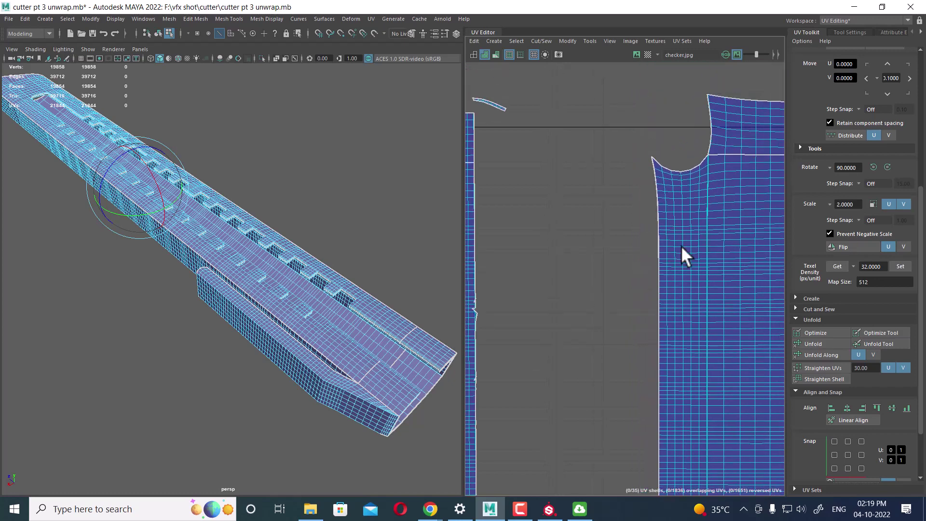
pyautogui.scroll(-2, 652, 236)
pyautogui.scroll(3, 652, 237)
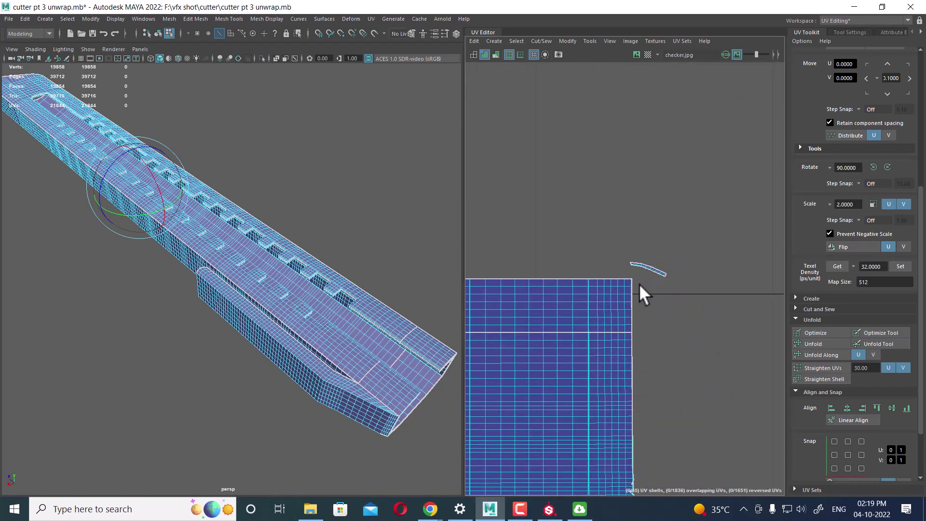
# - Select the left shell's border, top and left-side edges and sew them together
pyautogui.doubleClick(631, 317)
pyautogui.keyDown('alt'); pyautogui.moveTo(629, 315); pyautogui.dragTo(673, 252, button='middle'); pyautogui.keyUp('alt')
pyautogui.moveTo(573, 230)
pyautogui.mouseDown()
pyautogui.moveTo(754, 264)
pyautogui.moveTo(764, 251)
pyautogui.mouseUp()
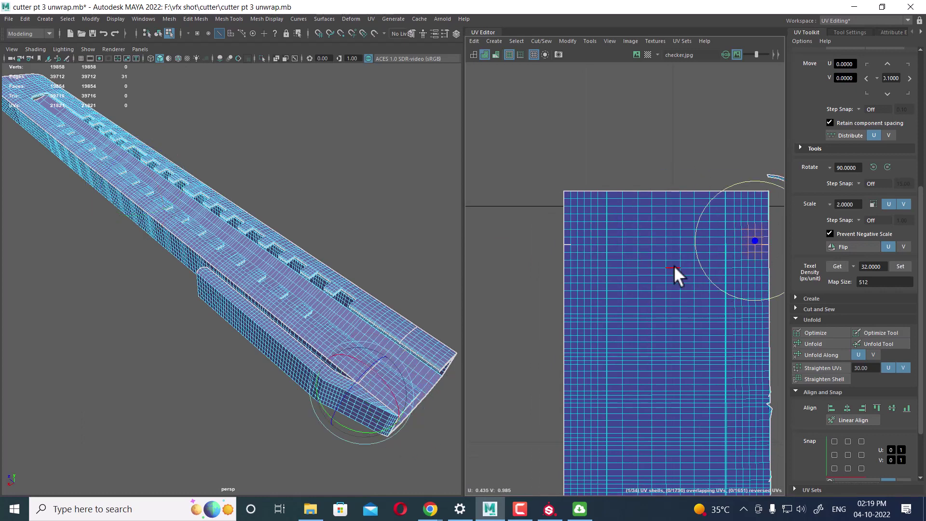
pyautogui.keyDown('shift'); pyautogui.moveTo(598, 233); pyautogui.dragTo(570, 263); pyautogui.keyUp('shift')
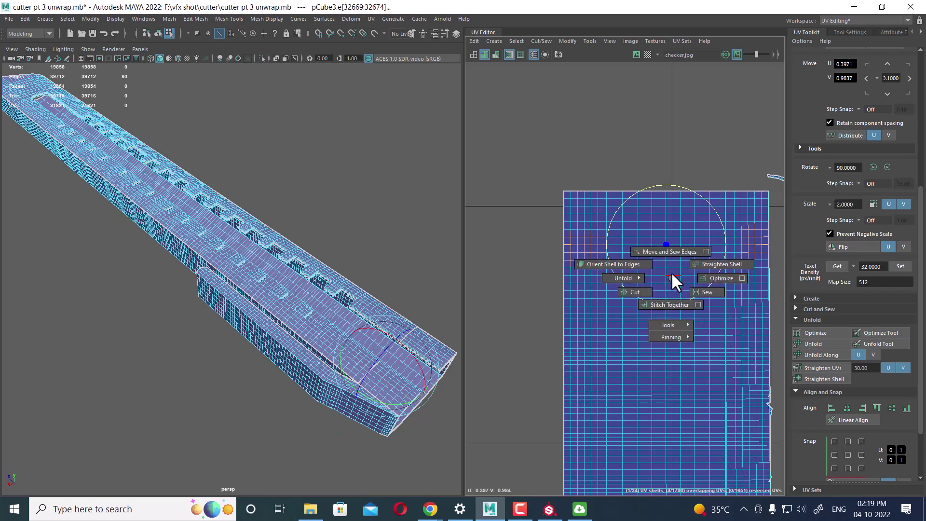
pyautogui.keyDown('shift'); pyautogui.moveTo(670, 268); pyautogui.dragTo(661, 183, button='right'); pyautogui.keyUp('shift')
# - Select the small edge near the shell's top corner
pyautogui.scroll(-3, 696, 301)
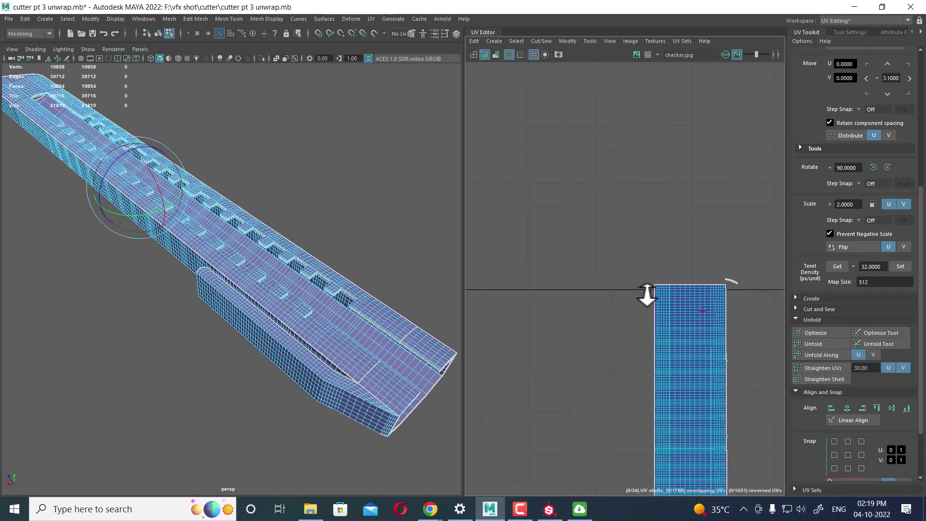
pyautogui.keyDown('alt'); pyautogui.moveTo(645, 295); pyautogui.dragTo(585, 261, button='middle'); pyautogui.keyUp('alt')
pyautogui.scroll(2, 585, 260)
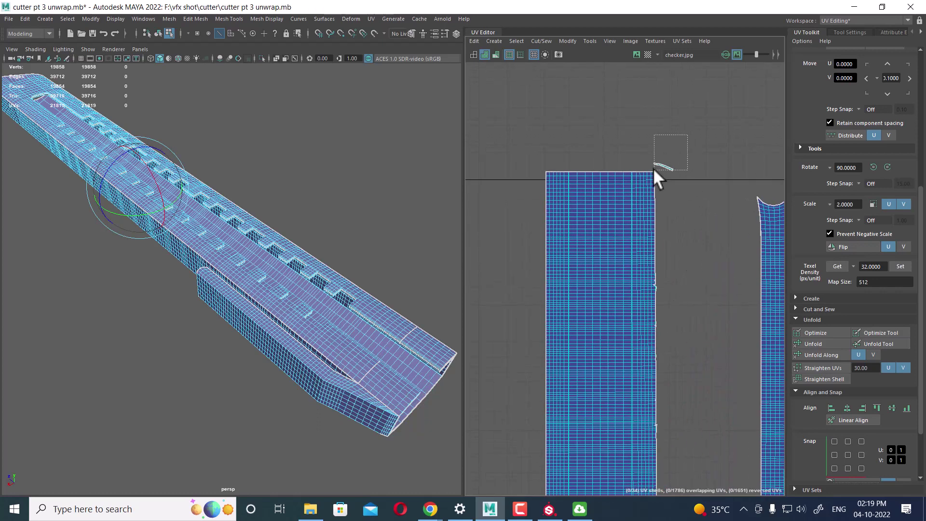
pyautogui.moveTo(659, 169); pyautogui.dragTo(656, 168)
pyautogui.scroll(-2, 651, 296)
# - Bring the bottoms of both strip shells and the UV origin into view
pyautogui.keyDown('alt'); pyautogui.moveTo(320, 340); pyautogui.dragTo(290, 324); pyautogui.keyUp('alt')
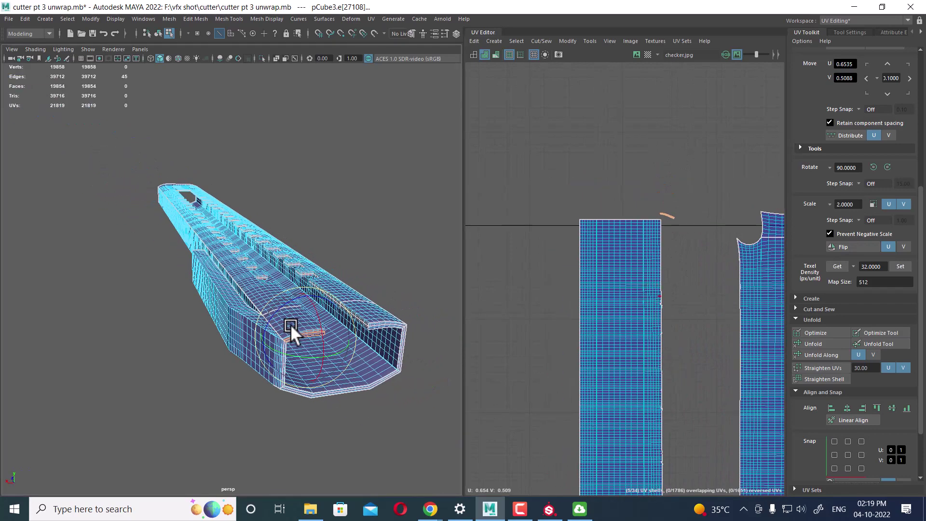
pyautogui.keyDown('alt'); pyautogui.moveTo(649, 328); pyautogui.dragTo(657, 271, button='middle'); pyautogui.keyUp('alt')
pyautogui.scroll(-2, 695, 337)
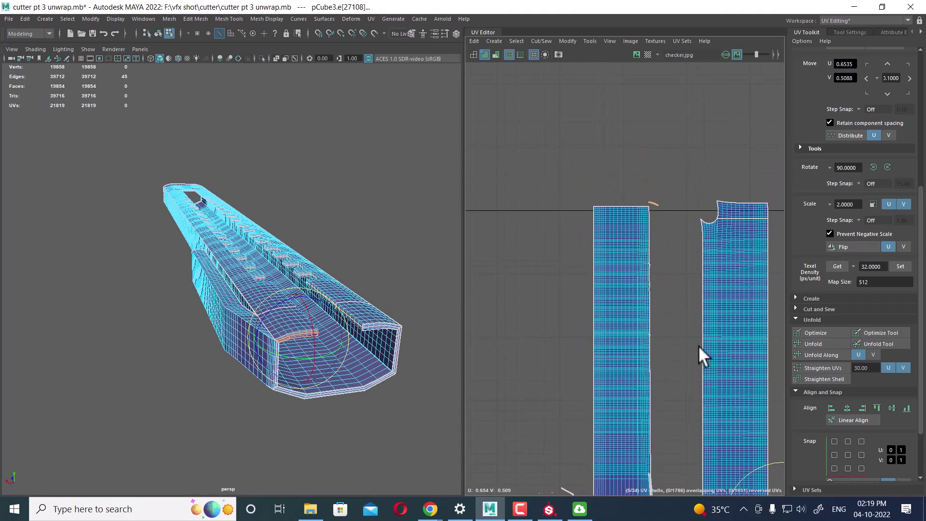
pyautogui.keyDown('alt'); pyautogui.moveTo(699, 356); pyautogui.dragTo(631, 244, button='middle'); pyautogui.keyUp('alt')
pyautogui.scroll(2, 631, 244)
pyautogui.moveTo(633, 333)
pyautogui.keyDown('alt'); pyautogui.mouseDown(button='middle')
pyautogui.moveTo(670, 372)
pyautogui.moveTo(651, 361)
pyautogui.mouseUp(button='middle'); pyautogui.keyUp('alt')
pyautogui.scroll(-2, 670, 372)
pyautogui.scroll(-2, 641, 352)
# - Select the edges around the blade's end and locate them in the UV layout
pyautogui.moveTo(652, 352); pyautogui.dragTo(579, 423)
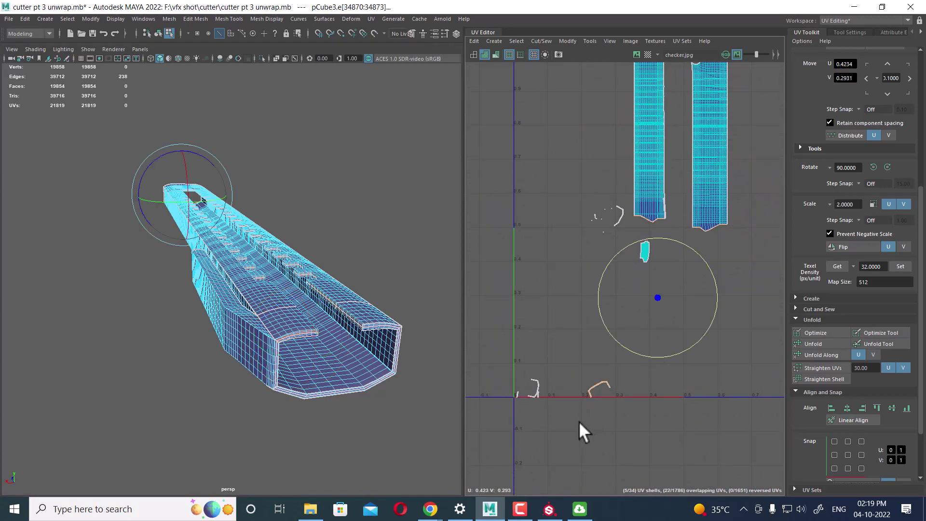
pyautogui.scroll(5, 309, 424)
pyautogui.keyDown('alt'); pyautogui.moveTo(365, 407); pyautogui.dragTo(383, 297, button='middle'); pyautogui.keyUp('alt')
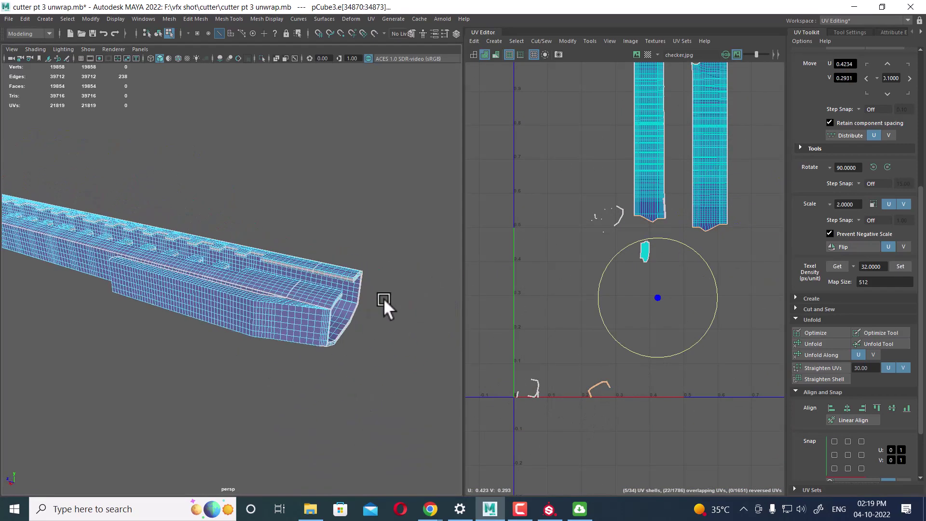
pyautogui.moveTo(408, 242); pyautogui.dragTo(320, 379)
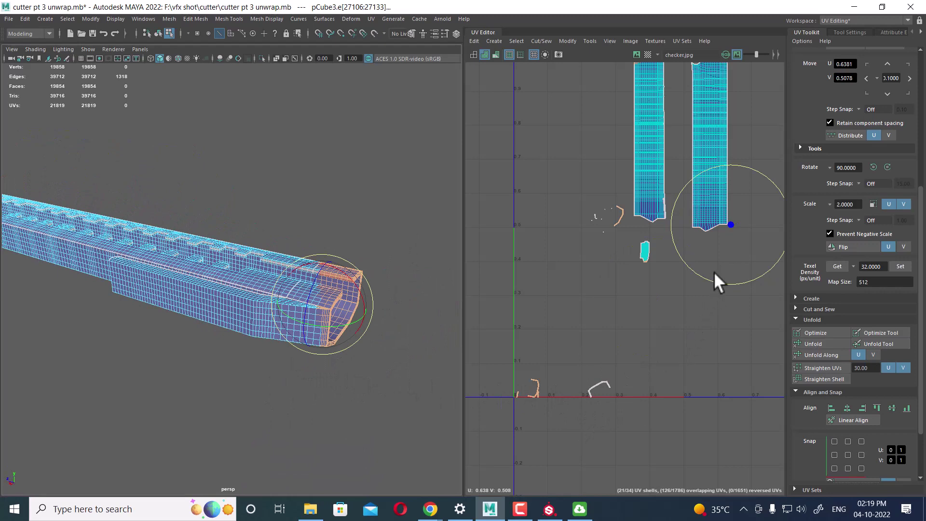
pyautogui.keyDown('alt'); pyautogui.moveTo(713, 271); pyautogui.dragTo(684, 388, button='middle'); pyautogui.keyUp('alt')
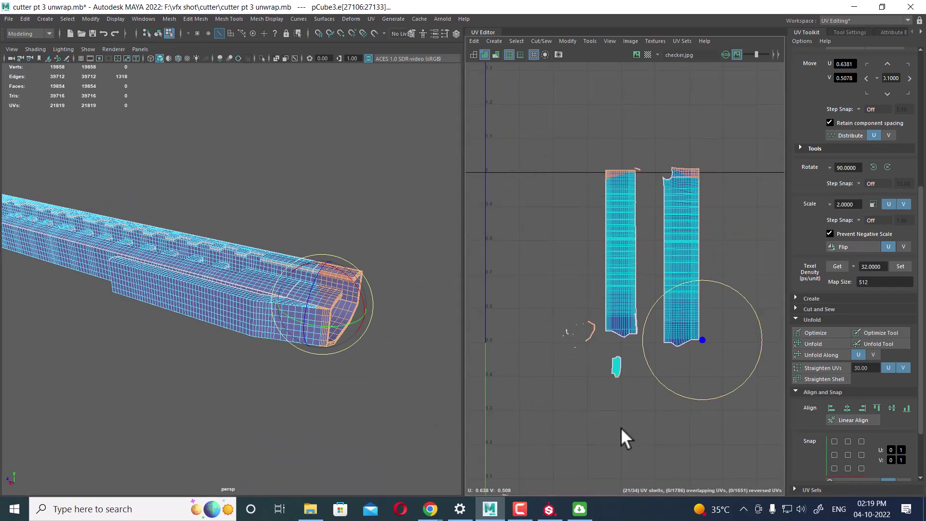
pyautogui.keyDown('alt'); pyautogui.moveTo(620, 427); pyautogui.dragTo(686, 338, button='middle'); pyautogui.keyUp('alt')
pyautogui.keyDown('alt'); pyautogui.moveTo(573, 445); pyautogui.dragTo(571, 380, button='right'); pyautogui.keyUp('alt')
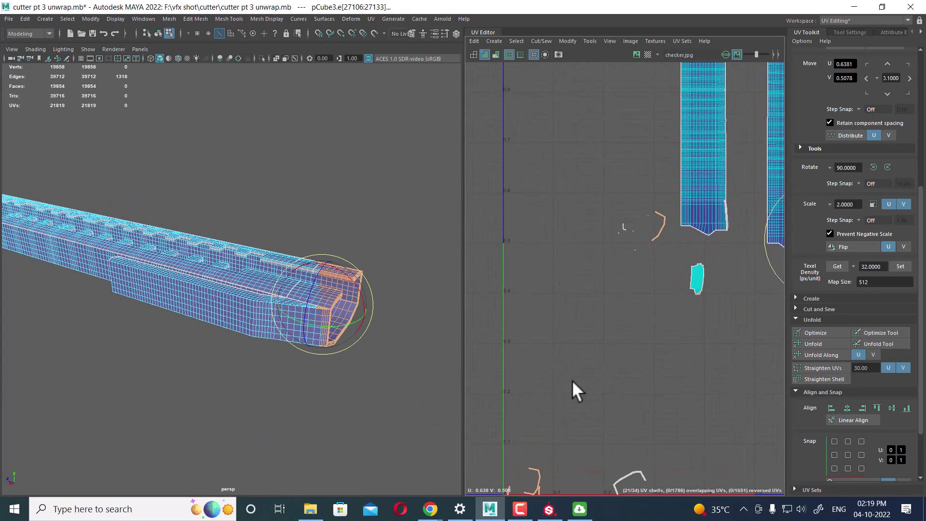
# - Select the whole small bent shell near the origin via To Shell
pyautogui.scroll(2, 602, 345)
pyautogui.scroll(2, 591, 381)
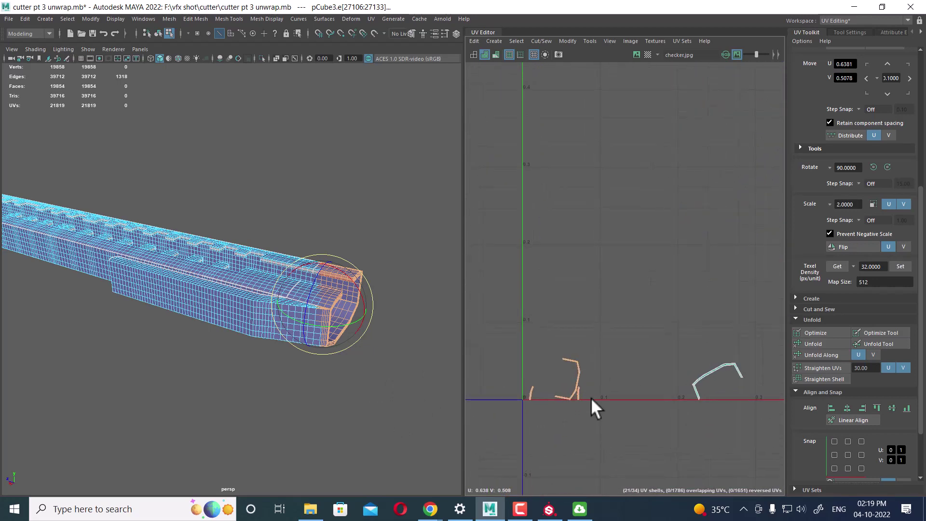
pyautogui.keyDown('alt'); pyautogui.moveTo(591, 397); pyautogui.dragTo(623, 363, button='middle'); pyautogui.keyUp('alt')
pyautogui.moveTo(623, 363); pyautogui.dragTo(679, 310, button='right')
pyautogui.click(580, 311)
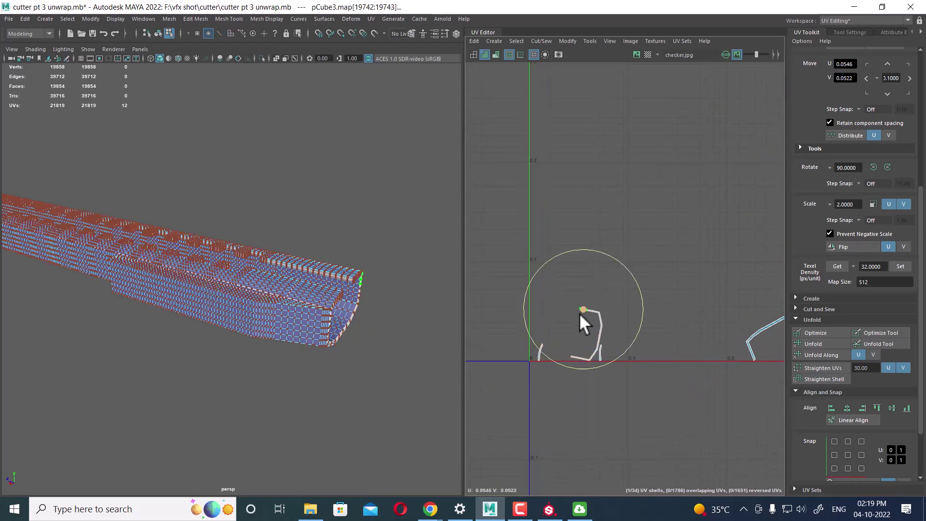
pyautogui.keyDown('ctrl'); pyautogui.rightClick(580, 313); pyautogui.keyUp('ctrl')
pyautogui.click(626, 329)
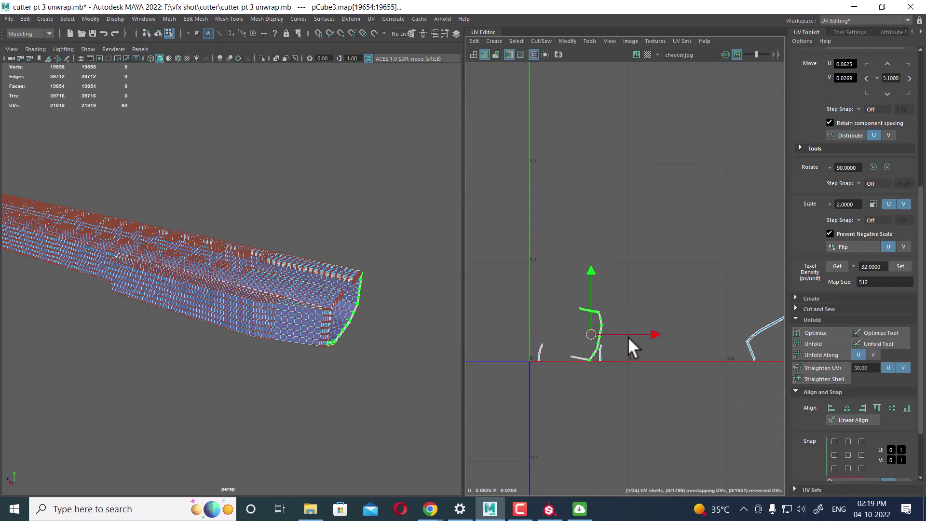
# - Nudge the bent shell into place near the UV origin and inspect its corner
pyautogui.hotkey('ctrl', 'z')
pyautogui.moveTo(620, 355)
pyautogui.keyDown('alt'); pyautogui.mouseDown(button='right')
pyautogui.moveTo(664, 445)
pyautogui.moveTo(695, 402)
pyautogui.mouseUp(button='right'); pyautogui.keyUp('alt')
pyautogui.hotkey('ctrl', 'z')
pyautogui.moveTo(564, 373)
pyautogui.keyDown('alt'); pyautogui.mouseDown(button='right')
pyautogui.moveTo(704, 340)
pyautogui.moveTo(675, 409)
pyautogui.moveTo(670, 375)
pyautogui.mouseUp(button='right'); pyautogui.keyUp('alt')
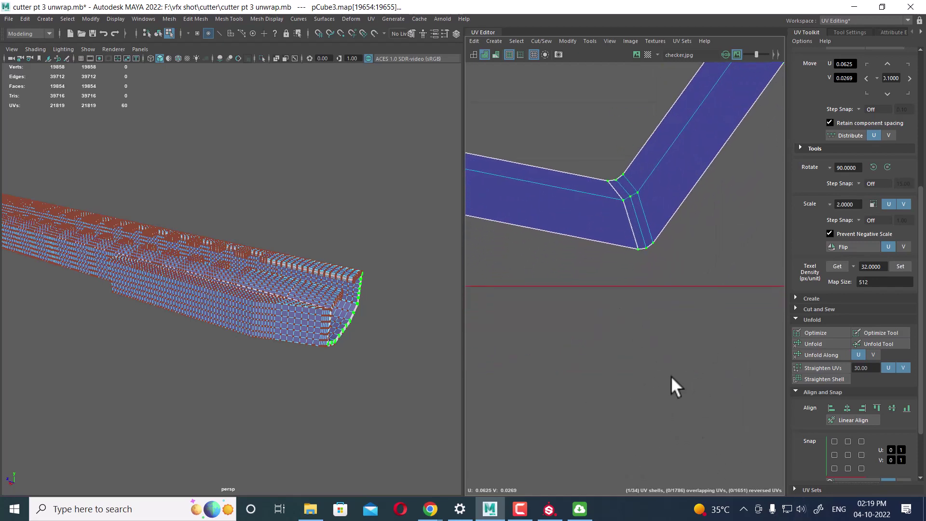
pyautogui.press('F10')
# - Select the corner seam's edge loop and sew it together
pyautogui.doubleClick(630, 222)
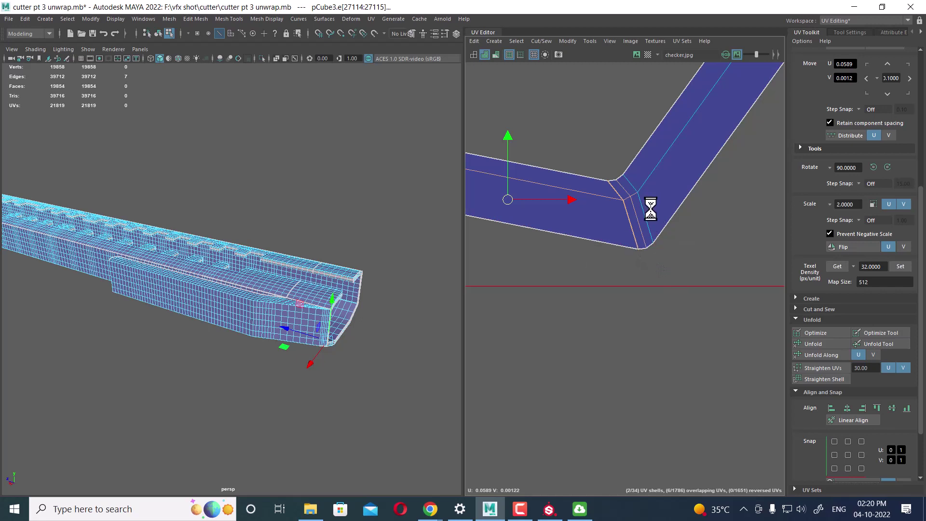
pyautogui.keyDown('shift'); pyautogui.moveTo(651, 204); pyautogui.dragTo(649, 209, button='right'); pyautogui.keyUp('shift')
pyautogui.keyDown('alt'); pyautogui.moveTo(658, 273); pyautogui.dragTo(597, 252, button='right'); pyautogui.keyUp('alt')
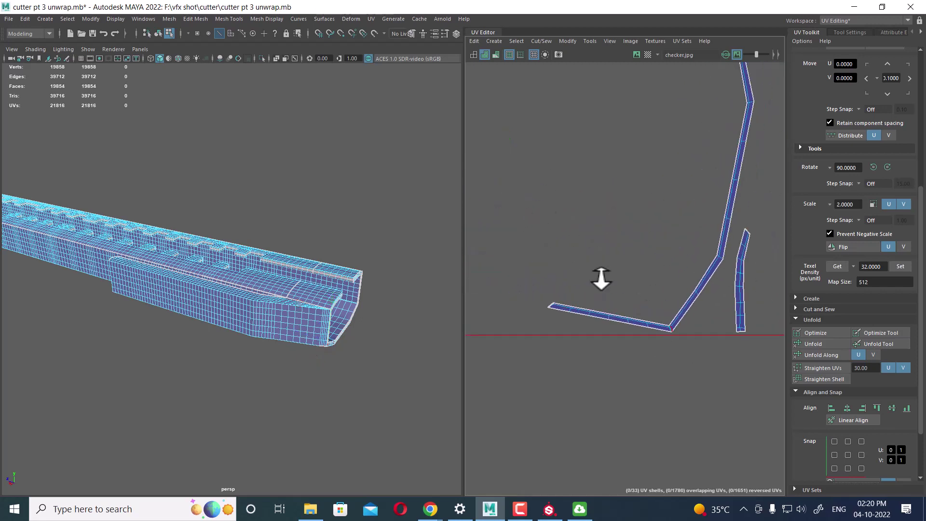
pyautogui.keyDown('alt'); pyautogui.moveTo(597, 252); pyautogui.dragTo(700, 263, button='middle'); pyautogui.keyUp('alt')
# - Select the small end shell's edges and frame them in the 3D view
pyautogui.scroll(2, 609, 324)
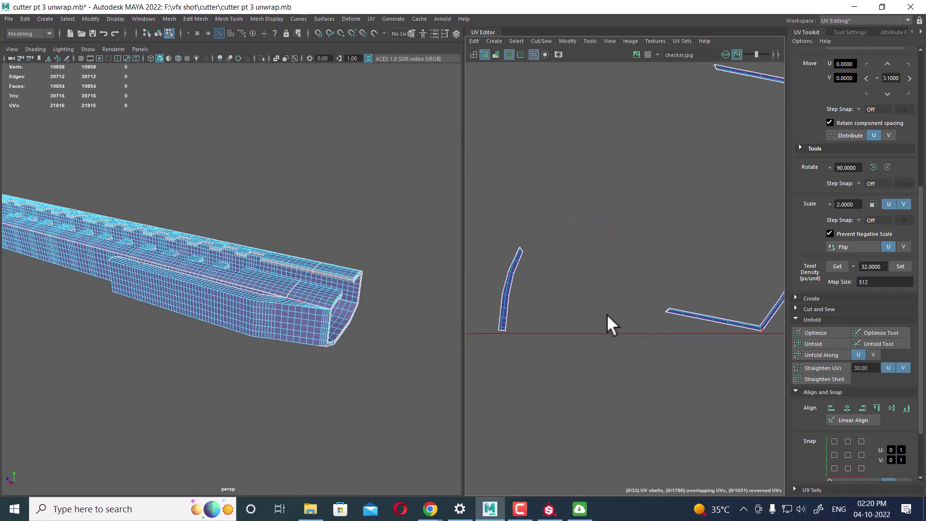
pyautogui.scroll(2, 661, 334)
pyautogui.scroll(2, 691, 393)
pyautogui.keyDown('alt'); pyautogui.moveTo(690, 393); pyautogui.dragTo(593, 372, button='middle'); pyautogui.keyUp('alt')
pyautogui.moveTo(604, 290); pyautogui.dragTo(664, 357)
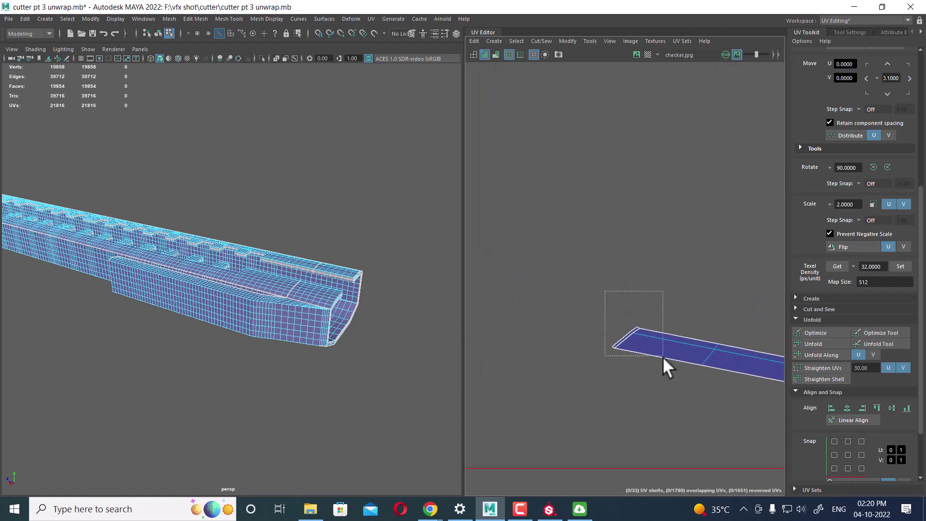
pyautogui.scroll(2, 617, 337)
pyautogui.keyDown('alt'); pyautogui.moveTo(607, 328); pyautogui.dragTo(569, 295, button='middle'); pyautogui.keyUp('alt')
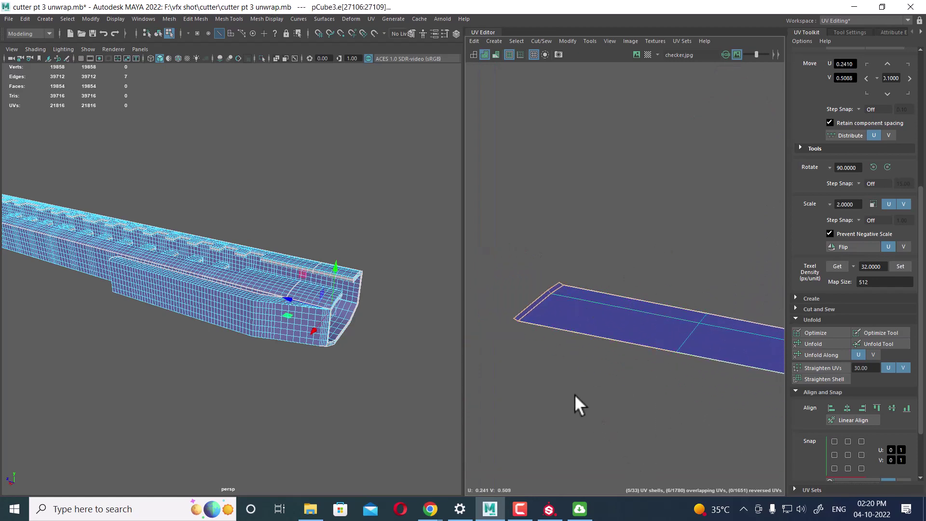
pyautogui.press('f')
# - Show the mesh in wireframe and pick the end shell's top edge for sewing
pyautogui.scroll(2, 304, 372)
pyautogui.scroll(2, 340, 381)
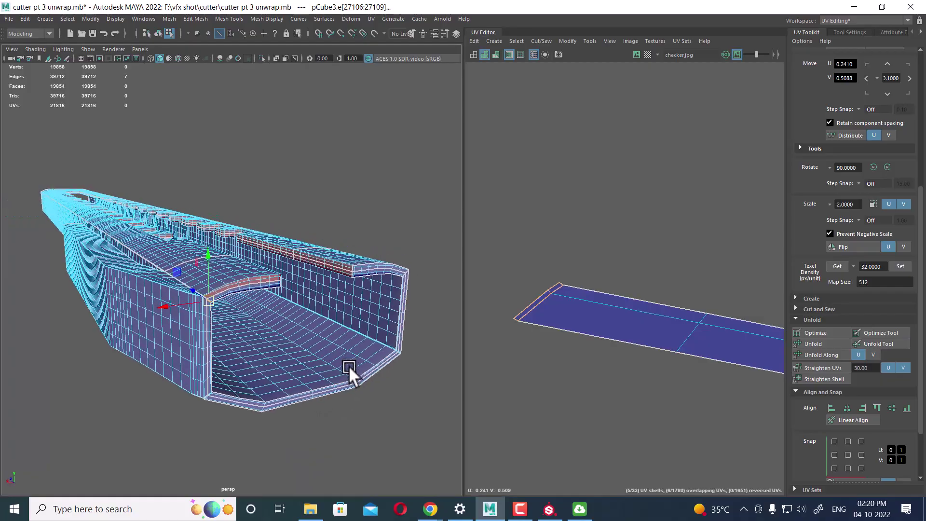
pyautogui.scroll(2, 357, 366)
pyautogui.press('4')
pyautogui.scroll(2, 367, 374)
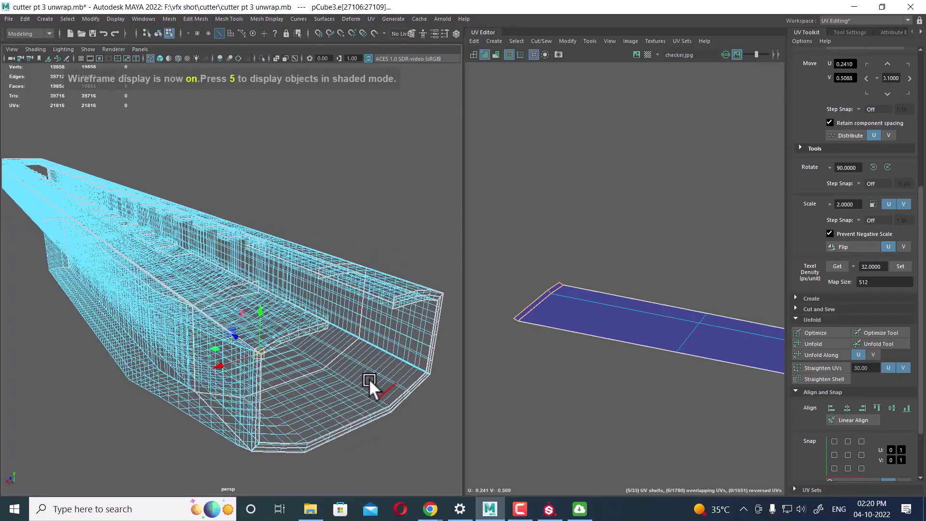
pyautogui.scroll(2, 354, 387)
pyautogui.scroll(2, 346, 377)
pyautogui.scroll(2, 344, 369)
pyautogui.scroll(2, 341, 405)
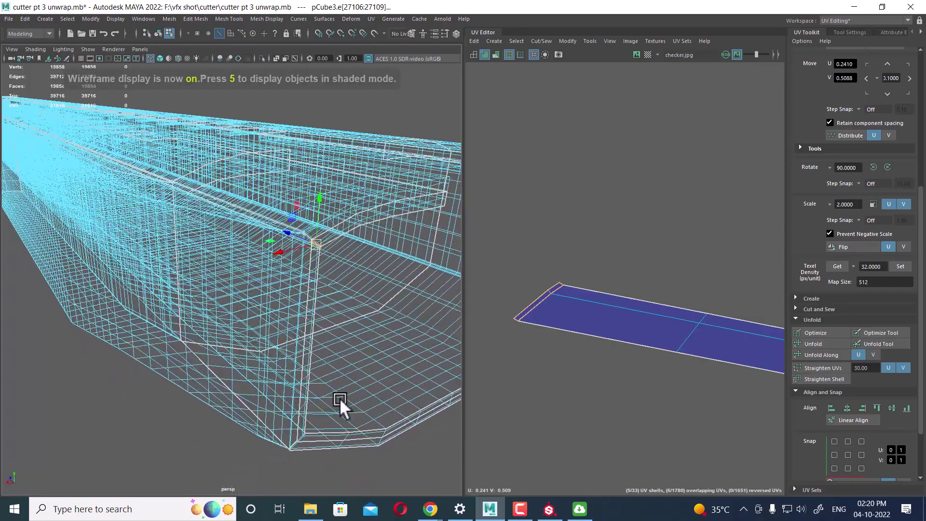
pyautogui.scroll(1, 642, 361)
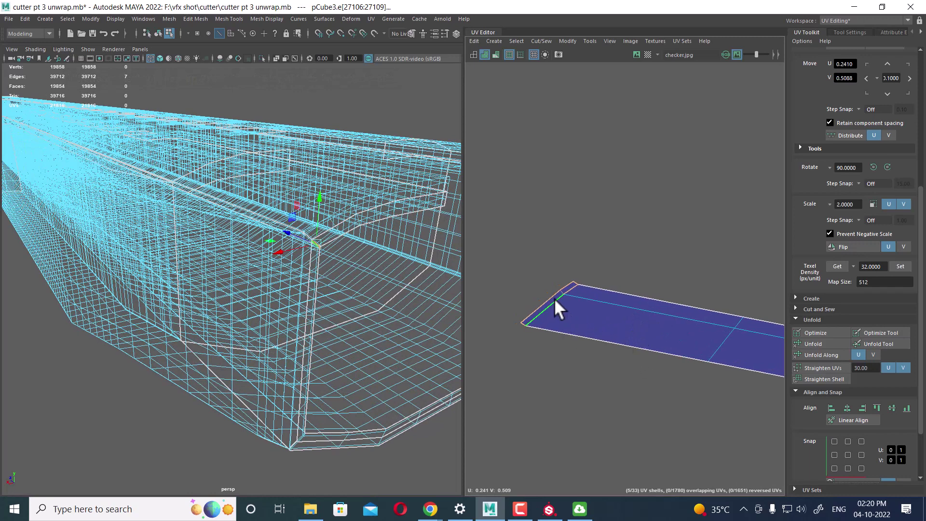
pyautogui.keyDown('shift'); pyautogui.rightClick(670, 298); pyautogui.keyUp('shift')
pyautogui.scroll(2, 594, 350)
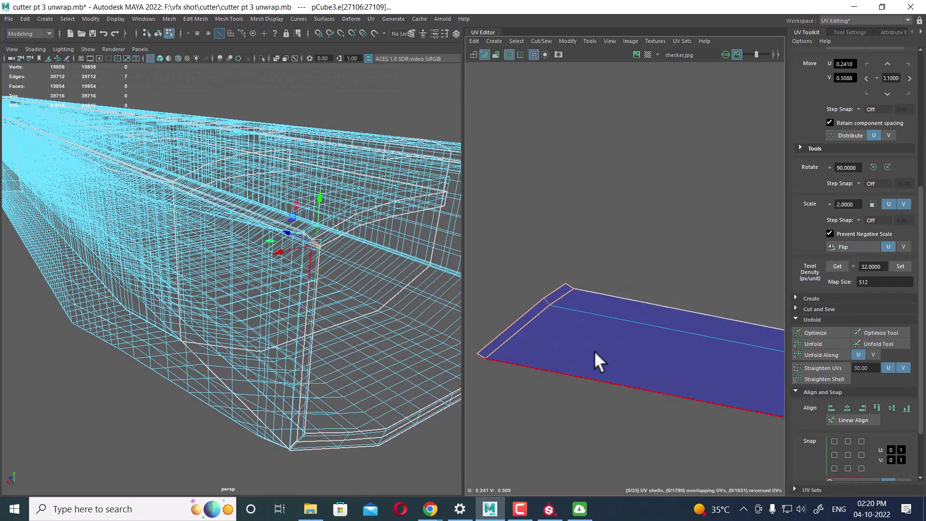
pyautogui.click(568, 285)
# - Sew the vertical strip onto the cross-section shell
pyautogui.keyDown('shift'); pyautogui.moveTo(630, 359); pyautogui.dragTo(631, 277, button='right'); pyautogui.keyUp('shift')
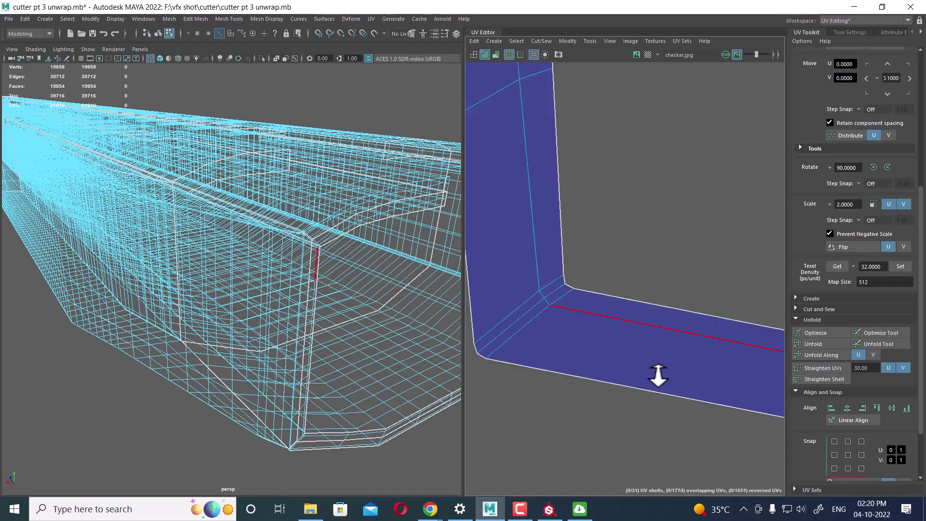
pyautogui.scroll(-3, 672, 276)
pyautogui.scroll(-3, 535, 289)
pyautogui.keyDown('alt'); pyautogui.moveTo(535, 289); pyautogui.dragTo(595, 289, button='middle'); pyautogui.keyUp('alt')
pyautogui.scroll(3, 603, 327)
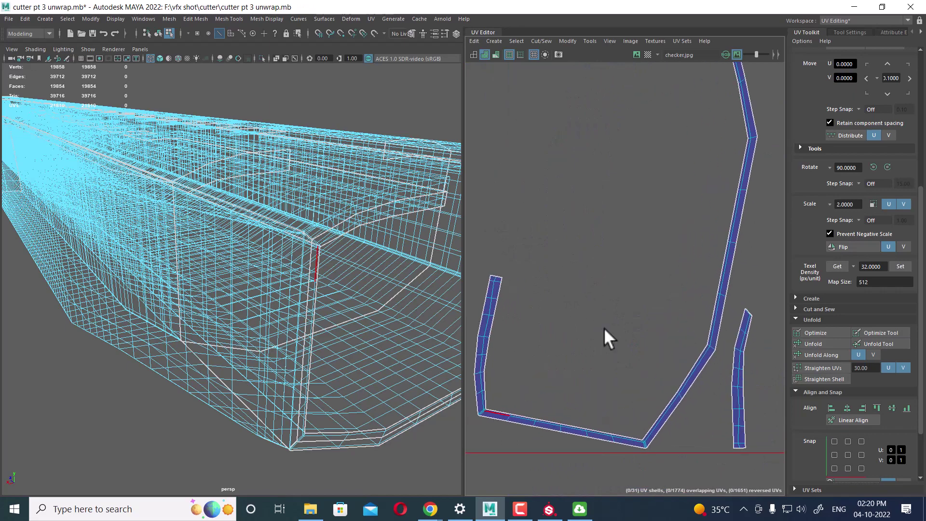
pyautogui.scroll(3, 625, 315)
# - Select the left vertical strip's top edge and frame it in the 3D view
pyautogui.keyDown('alt'); pyautogui.moveTo(625, 316); pyautogui.dragTo(620, 243, button='middle'); pyautogui.keyUp('alt')
pyautogui.click(637, 236)
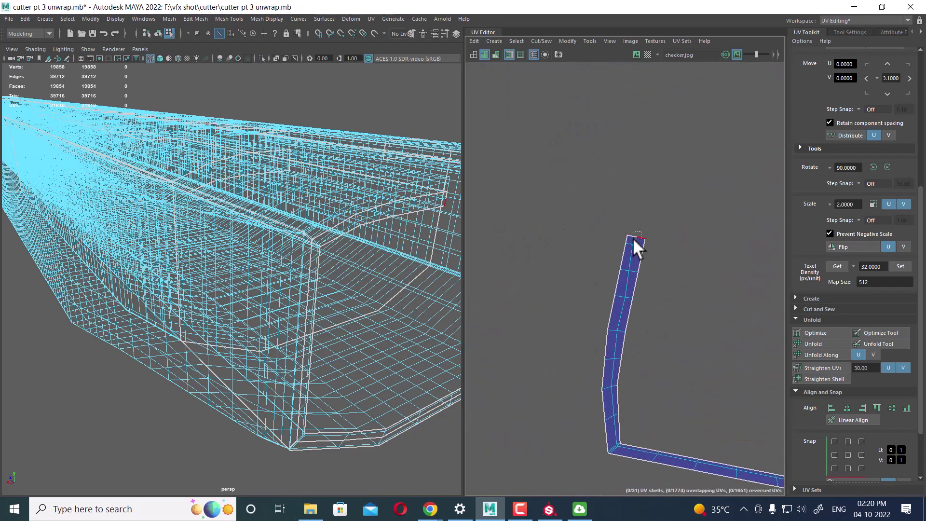
pyautogui.click(632, 238)
pyautogui.press('f')
pyautogui.scroll(-3, 540, 219)
pyautogui.keyDown('alt'); pyautogui.moveTo(541, 218); pyautogui.dragTo(502, 315, button='middle'); pyautogui.keyUp('alt')
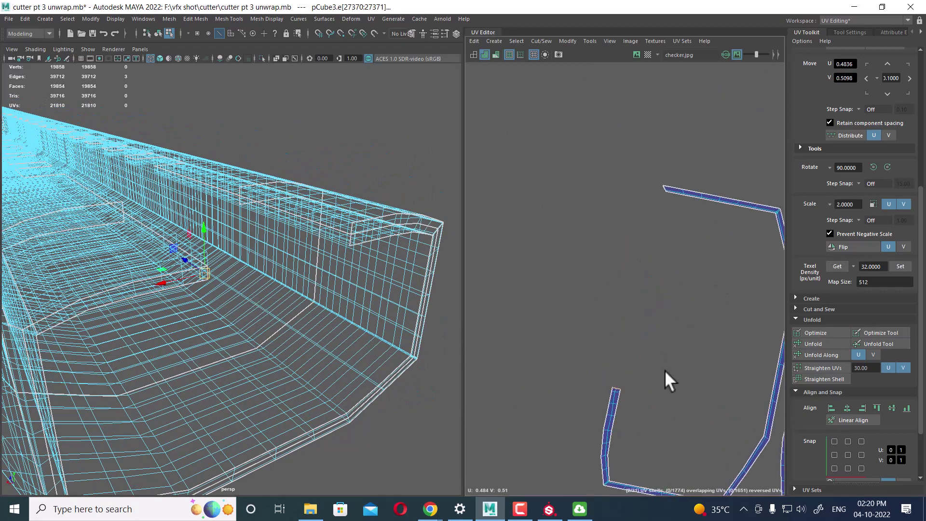
# - Sew the upper strip's end edge onto the cross-section shell
pyautogui.scroll(3, 665, 183)
pyautogui.scroll(2, 696, 204)
pyautogui.scroll(2, 687, 296)
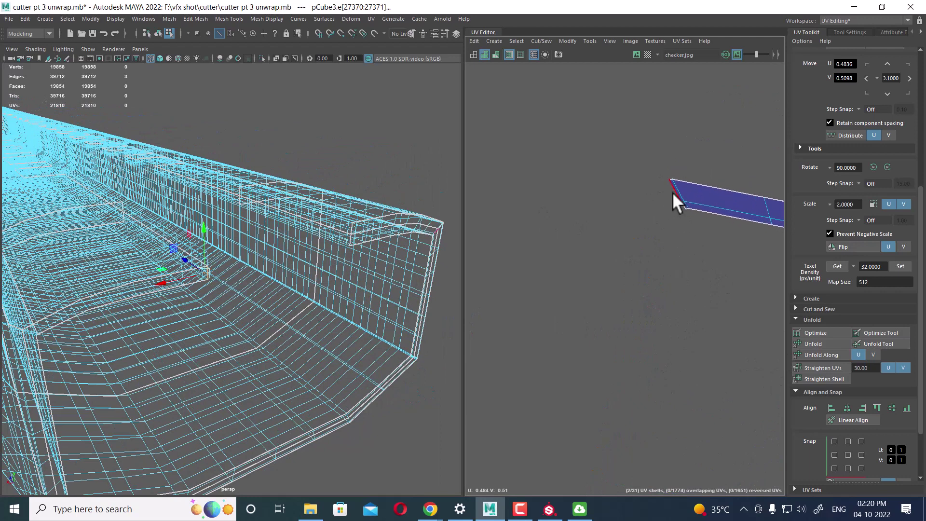
pyautogui.click(684, 203)
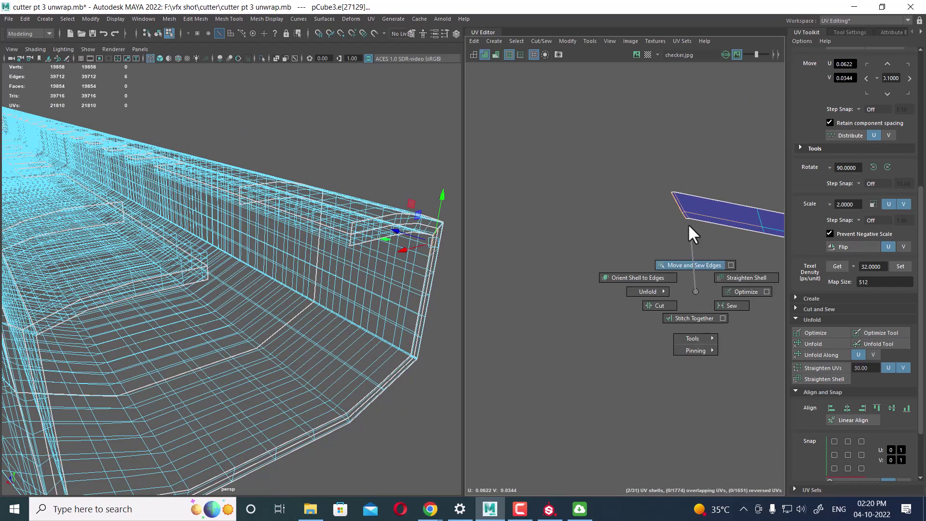
pyautogui.keyDown('shift'); pyautogui.moveTo(694, 290); pyautogui.dragTo(688, 223, button='right'); pyautogui.keyUp('shift')
# - Select all edges of the resulting C-shaped shell
pyautogui.keyDown('alt'); pyautogui.moveTo(686, 218); pyautogui.dragTo(564, 278, button='middle'); pyautogui.keyUp('alt')
pyautogui.scroll(-3, 607, 209)
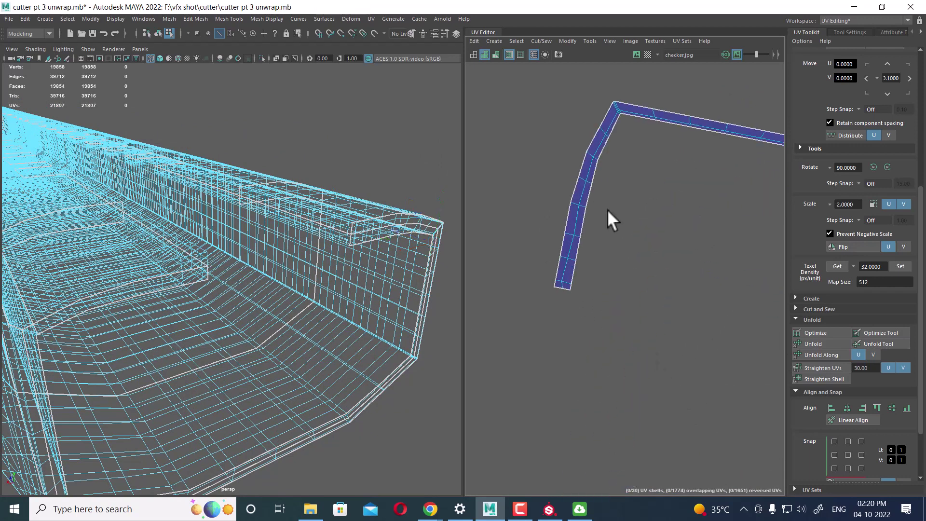
pyautogui.scroll(-2, 599, 351)
pyautogui.keyDown('alt'); pyautogui.moveTo(599, 351); pyautogui.dragTo(614, 252, button='middle'); pyautogui.keyUp('alt')
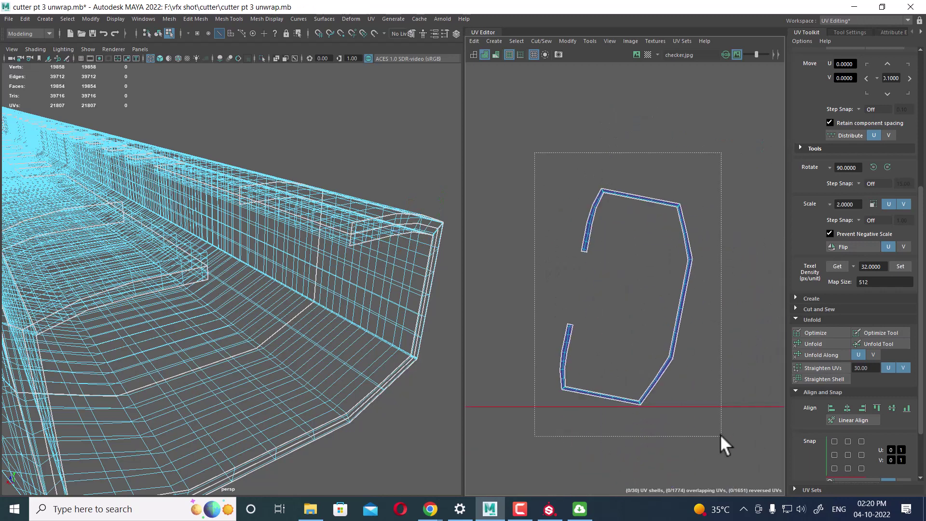
pyautogui.moveTo(679, 333); pyautogui.dragTo(721, 436)
# - Return to shaded display and unfold the C-shaped cross-section shell flat
pyautogui.scroll(-1, 295, 337)
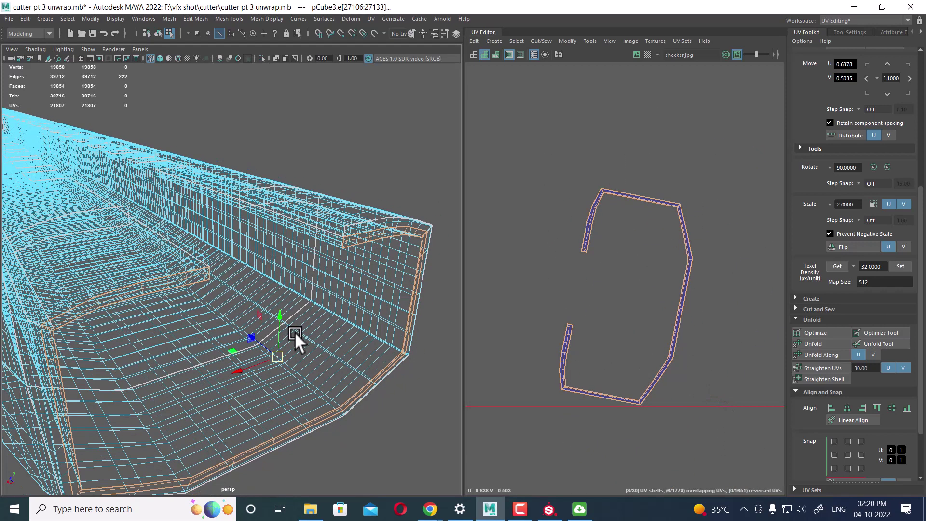
pyautogui.press('5')
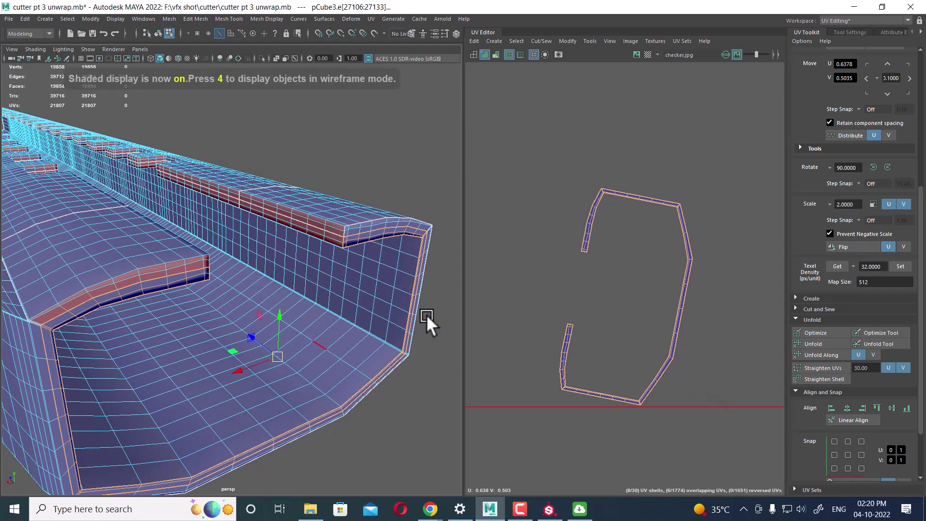
pyautogui.scroll(-2, 715, 269)
pyautogui.keyDown('shift'); pyautogui.rightClick(724, 254); pyautogui.keyUp('shift')
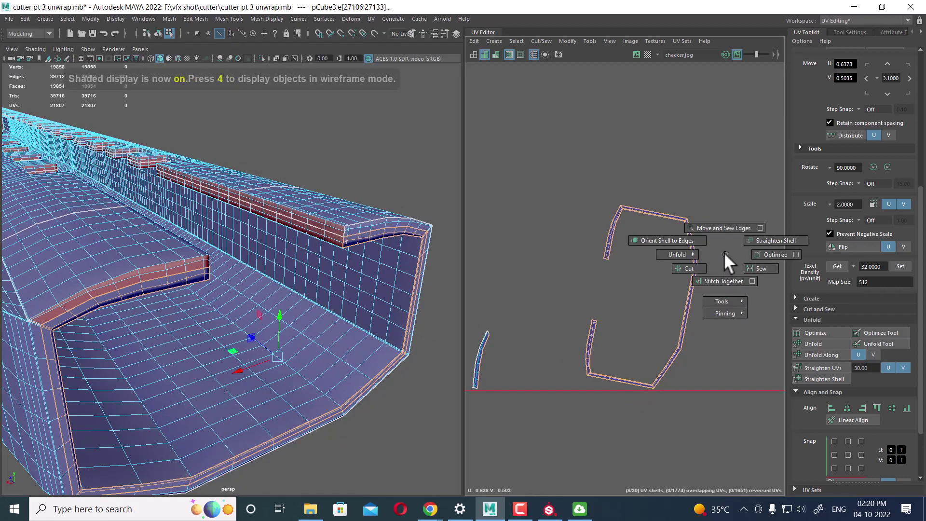
pyautogui.keyDown('shift'); pyautogui.moveTo(724, 253); pyautogui.dragTo(570, 268, button='right'); pyautogui.keyUp('shift')
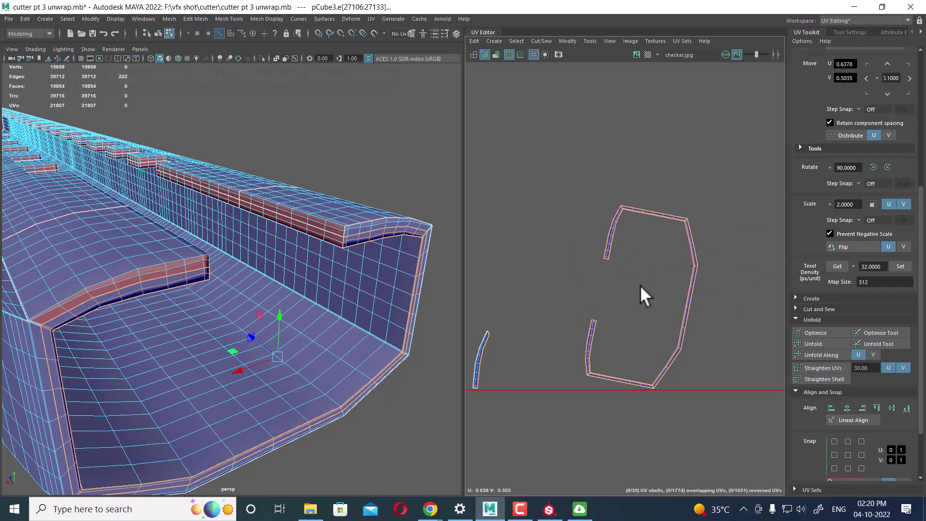
# - Zoom in on the small loose strip and merge it into a neighbouring shell
pyautogui.moveTo(705, 383)
pyautogui.keyDown('alt'); pyautogui.mouseDown(button='right')
pyautogui.moveTo(685, 330)
pyautogui.moveTo(600, 308)
pyautogui.moveTo(611, 300)
pyautogui.moveTo(644, 320)
pyautogui.mouseUp(button='right'); pyautogui.keyUp('alt')
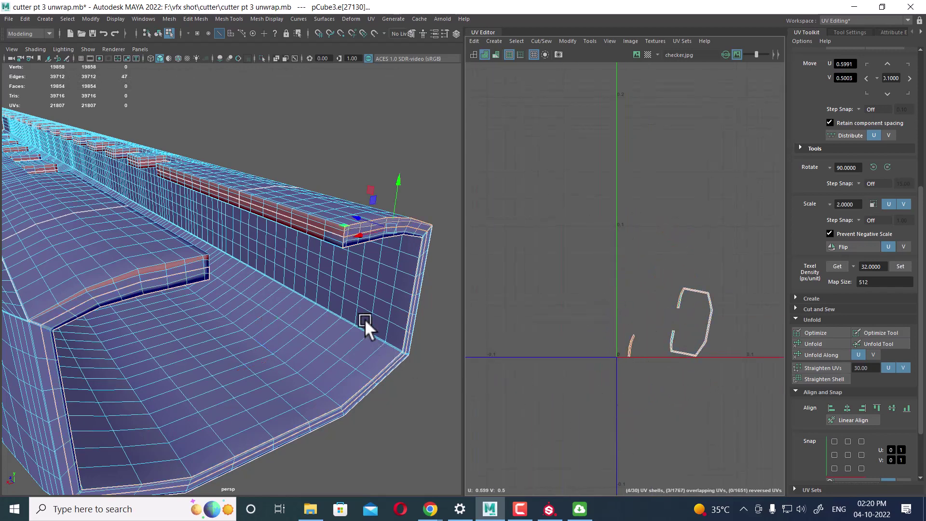
pyautogui.keyDown('alt'); pyautogui.moveTo(726, 362); pyautogui.dragTo(645, 434, button='right'); pyautogui.keyUp('alt')
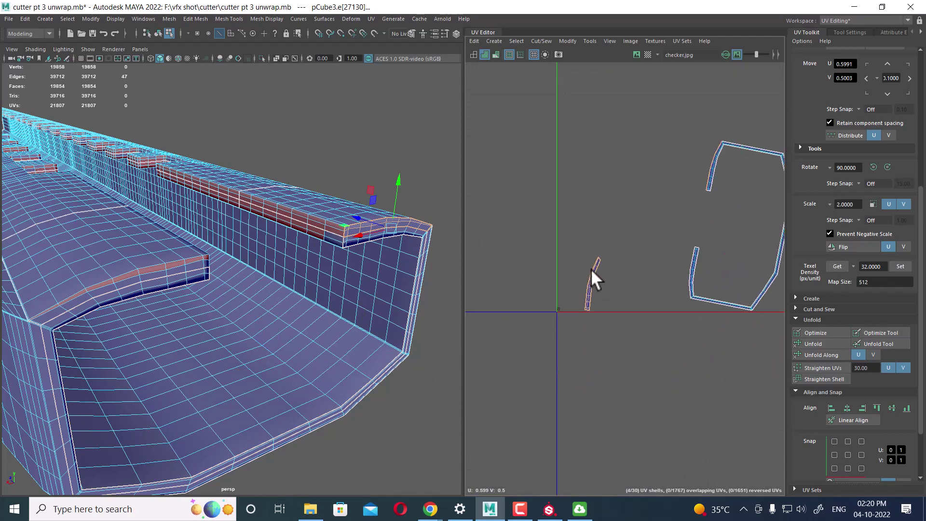
pyautogui.keyDown('alt'); pyautogui.moveTo(592, 270); pyautogui.dragTo(595, 416, button='right'); pyautogui.keyUp('alt')
pyautogui.rightClick(626, 378)
pyautogui.moveTo(626, 378)
pyautogui.keyDown('alt'); pyautogui.mouseDown(button='right')
pyautogui.moveTo(645, 408)
pyautogui.moveTo(595, 311)
pyautogui.mouseUp(button='right'); pyautogui.keyUp('alt')
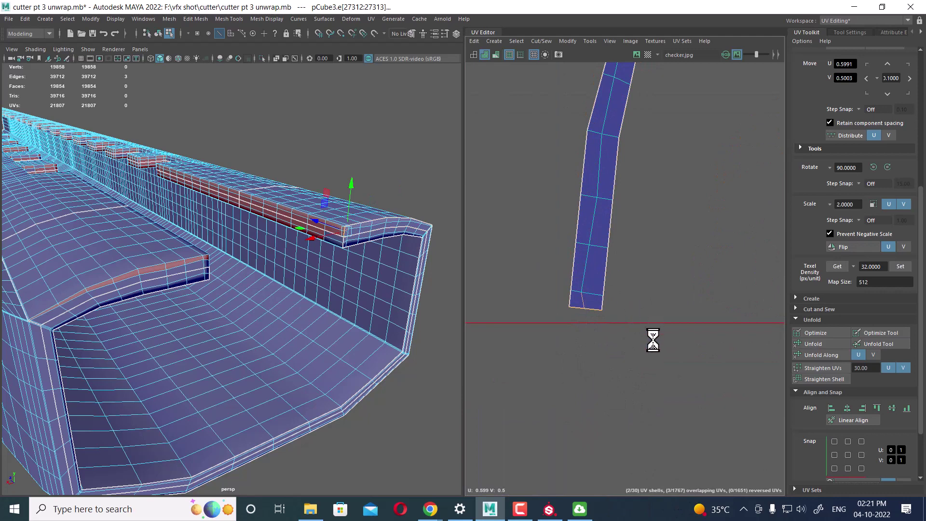
pyautogui.hotkey('ctrl', 'z')
# - Select the whole curved shell, then reframe the view on the large blue shell
pyautogui.moveTo(653, 355)
pyautogui.keyDown('alt'); pyautogui.mouseDown(button='right')
pyautogui.moveTo(476, 166)
pyautogui.moveTo(521, 244)
pyautogui.moveTo(633, 298)
pyautogui.moveTo(618, 320)
pyautogui.moveTo(633, 351)
pyautogui.mouseUp(button='right'); pyautogui.keyUp('alt')
pyautogui.moveTo(633, 351)
pyautogui.keyDown('alt'); pyautogui.mouseDown(button='middle')
pyautogui.moveTo(649, 289)
pyautogui.moveTo(632, 161)
pyautogui.mouseUp(button='middle'); pyautogui.keyUp('alt')
pyautogui.keyDown('alt'); pyautogui.moveTo(633, 161); pyautogui.dragTo(625, 286, button='right'); pyautogui.keyUp('alt')
pyautogui.doubleClick(625, 286)
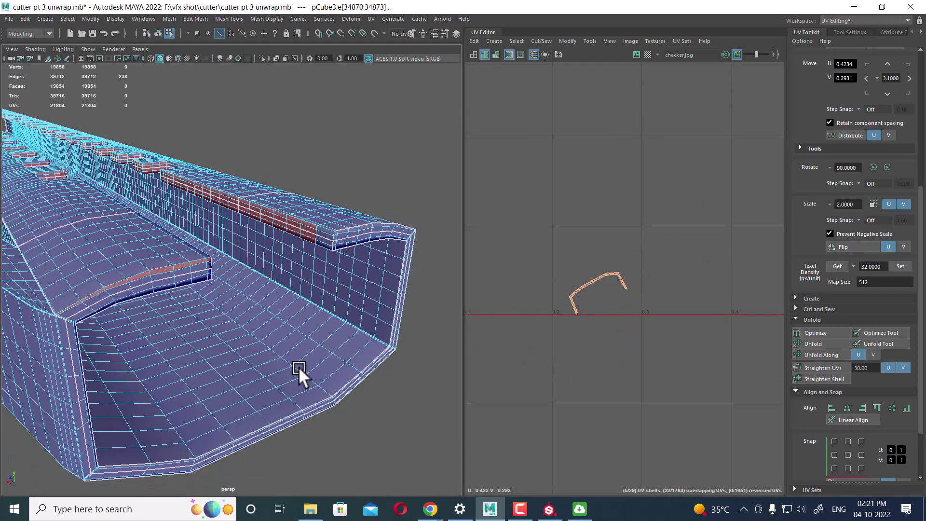
pyautogui.keyDown('alt'); pyautogui.moveTo(299, 366); pyautogui.dragTo(335, 393); pyautogui.keyUp('alt')
pyautogui.moveTo(608, 249)
pyautogui.keyDown('alt'); pyautogui.mouseDown(button='right')
pyautogui.moveTo(589, 247)
pyautogui.moveTo(516, 393)
pyautogui.moveTo(614, 355)
pyautogui.mouseUp(button='right'); pyautogui.keyUp('alt')
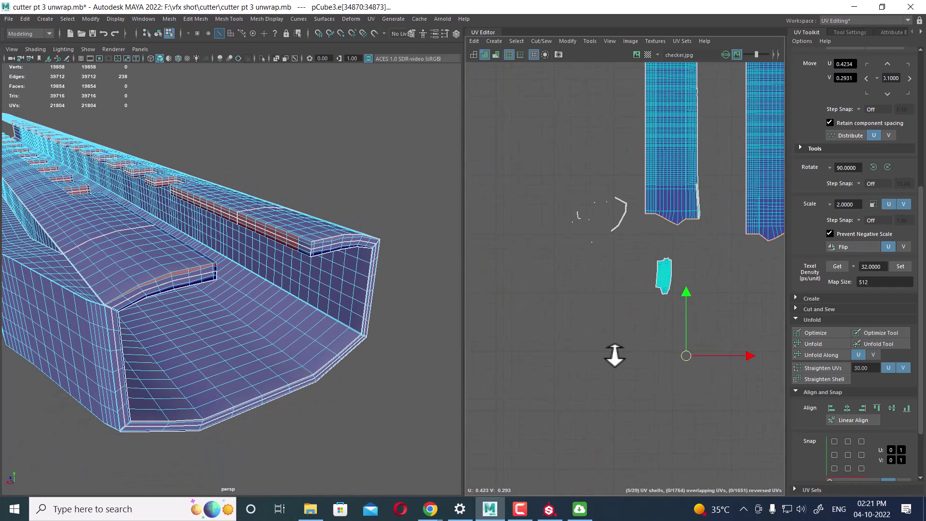
pyautogui.keyDown('alt'); pyautogui.moveTo(614, 355); pyautogui.dragTo(641, 413, button='middle'); pyautogui.keyUp('alt')
pyautogui.keyDown('alt'); pyautogui.moveTo(640, 413); pyautogui.dragTo(667, 401, button='right'); pyautogui.keyUp('alt')
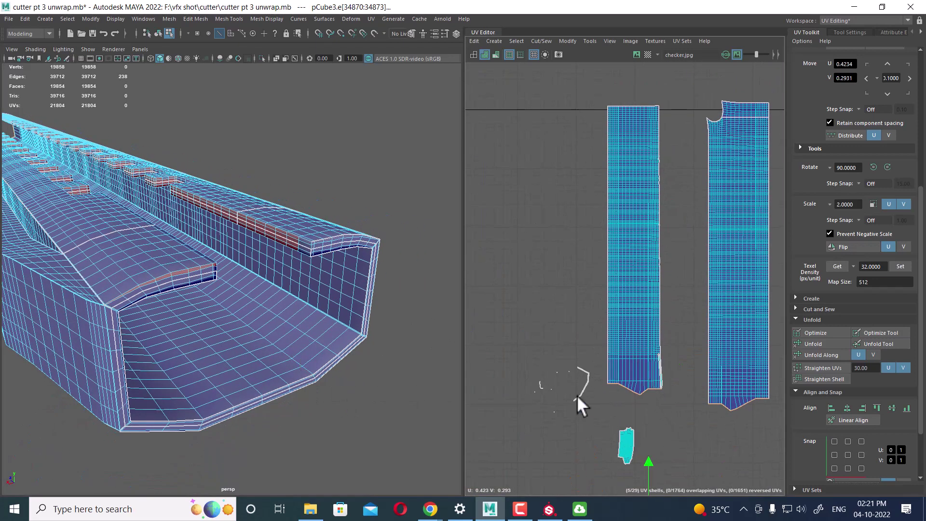
pyautogui.keyDown('alt'); pyautogui.moveTo(650, 434); pyautogui.dragTo(632, 397, button='right'); pyautogui.keyUp('alt')
pyautogui.keyDown('alt'); pyautogui.moveTo(633, 398); pyautogui.dragTo(621, 277, button='middle'); pyautogui.keyUp('alt')
# - Select the large blade shell, zoom to its lower right end and switch to edge selection
pyautogui.keyDown('alt'); pyautogui.moveTo(622, 277); pyautogui.dragTo(661, 339, button='right'); pyautogui.keyUp('alt')
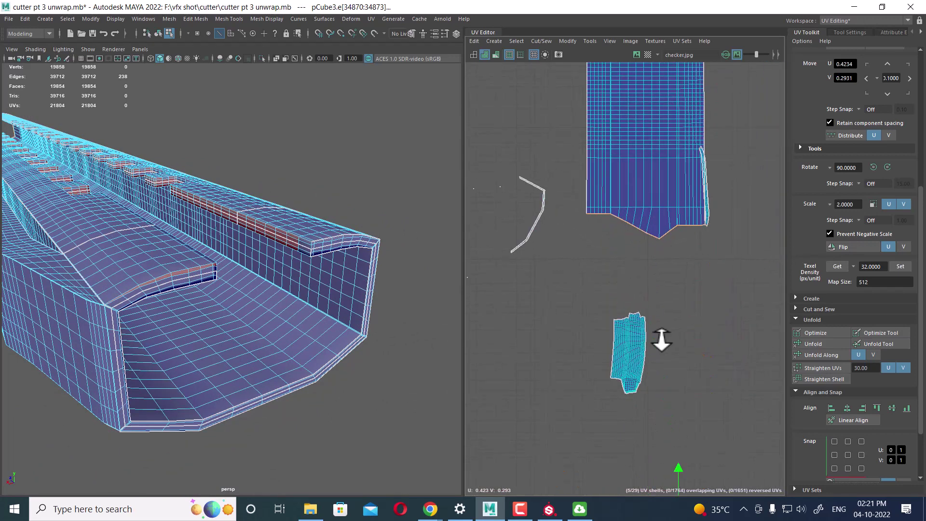
pyautogui.keyDown('alt'); pyautogui.moveTo(667, 270); pyautogui.dragTo(726, 252, button='right'); pyautogui.keyUp('alt')
pyautogui.click(675, 252)
pyautogui.doubleClick(701, 241)
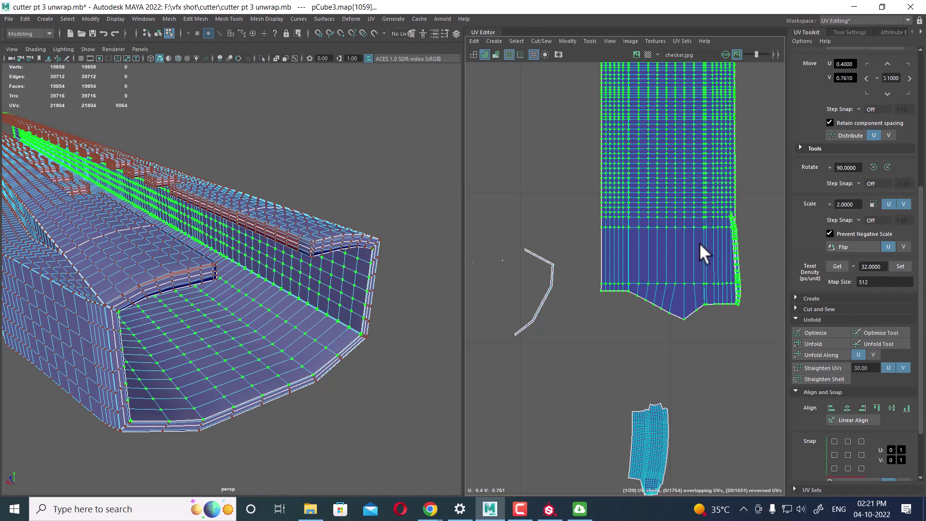
pyautogui.scroll(2, 699, 242)
pyautogui.scroll(2, 695, 243)
pyautogui.scroll(2, 687, 244)
pyautogui.moveTo(685, 244)
pyautogui.keyDown('alt'); pyautogui.mouseDown(button='middle')
pyautogui.moveTo(630, 303)
pyautogui.moveTo(657, 368)
pyautogui.mouseUp(button='middle'); pyautogui.keyUp('alt')
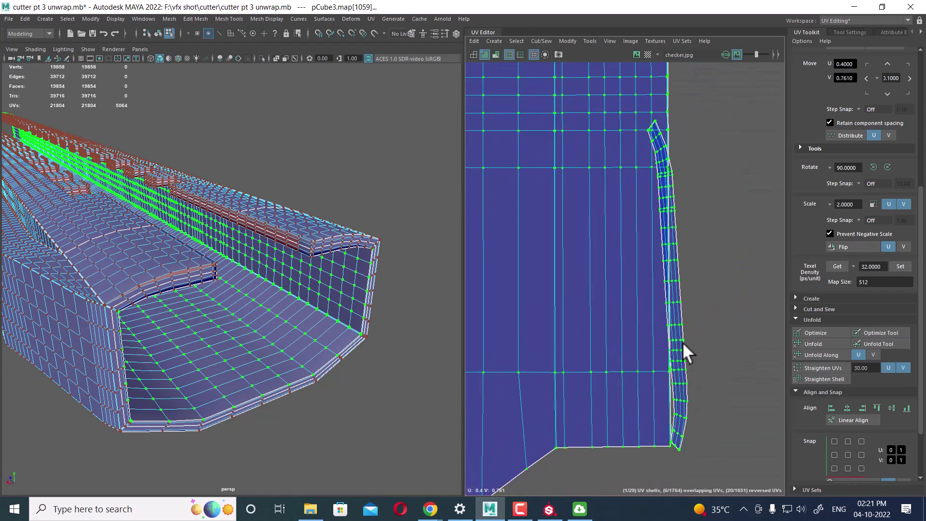
pyautogui.moveTo(676, 385)
pyautogui.keyDown('alt'); pyautogui.mouseDown(button='right')
pyautogui.moveTo(682, 361)
pyautogui.moveTo(653, 357)
pyautogui.moveTo(704, 449)
pyautogui.moveTo(690, 359)
pyautogui.moveTo(712, 398)
pyautogui.mouseUp(button='right'); pyautogui.keyUp('alt')
pyautogui.moveTo(696, 309); pyautogui.dragTo(694, 290, button='right')
# - Cut the UVs along the diagonal edge beside the thin strip
pyautogui.click(642, 333)
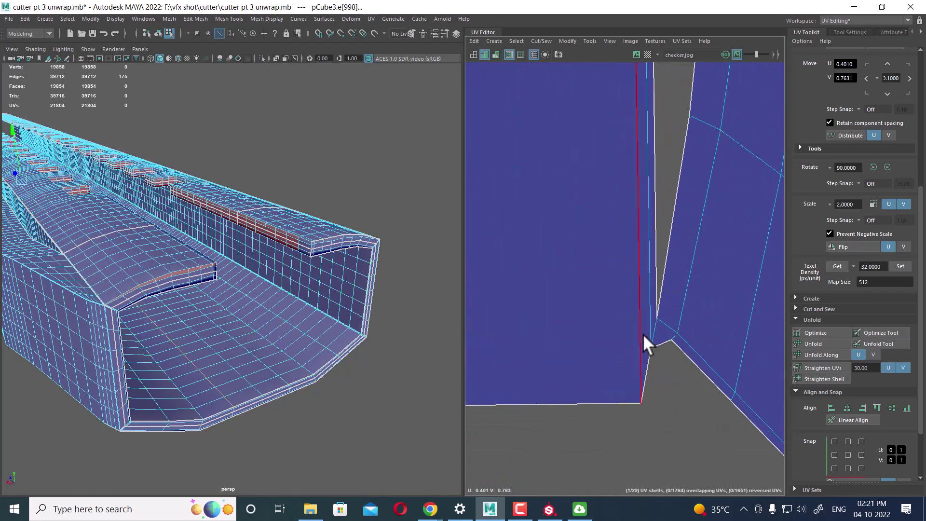
pyautogui.click(693, 268)
pyautogui.keyDown('shift'); pyautogui.rightClick(701, 260); pyautogui.keyUp('shift')
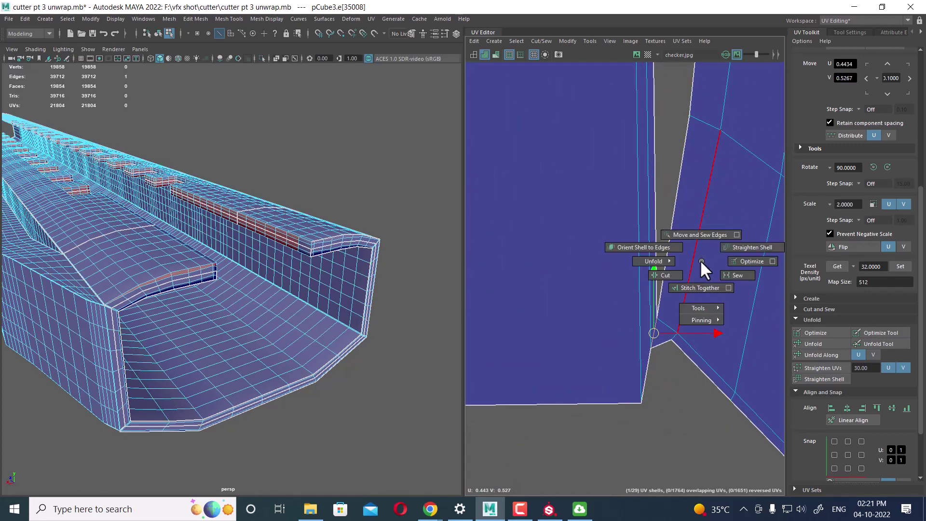
pyautogui.click(665, 275)
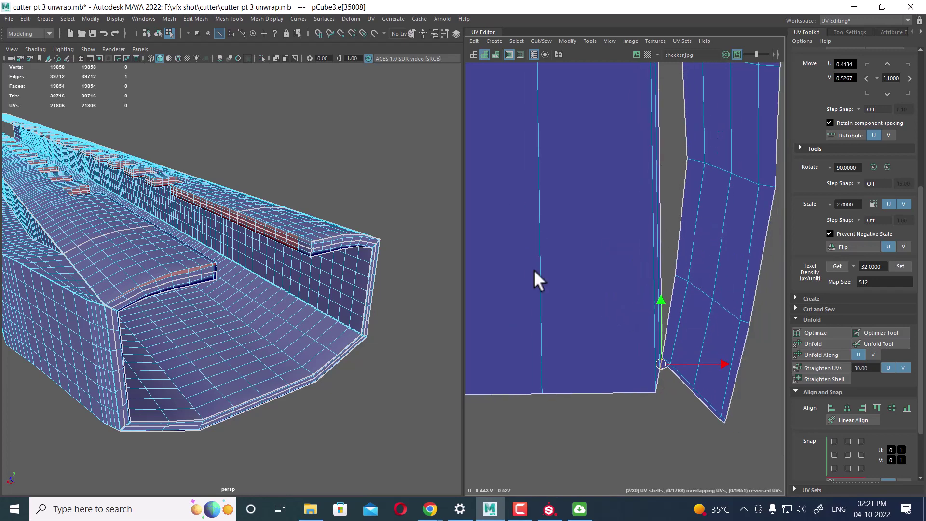
# - Slide the separated thin strip shell right along U, then select the cutter mesh
pyautogui.keyDown('alt'); pyautogui.moveTo(534, 269); pyautogui.dragTo(574, 217, button='right'); pyautogui.keyUp('alt')
pyautogui.moveTo(647, 217)
pyautogui.mouseDown(button='right')
pyautogui.moveTo(664, 245)
pyautogui.moveTo(660, 233)
pyautogui.mouseUp(button='right')
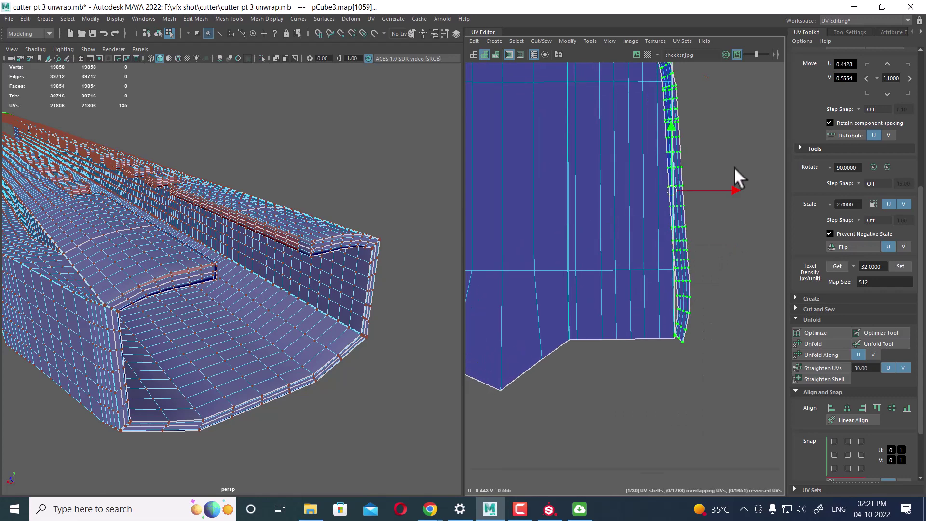
pyautogui.click(734, 190)
pyautogui.moveTo(775, 191); pyautogui.dragTo(772, 191)
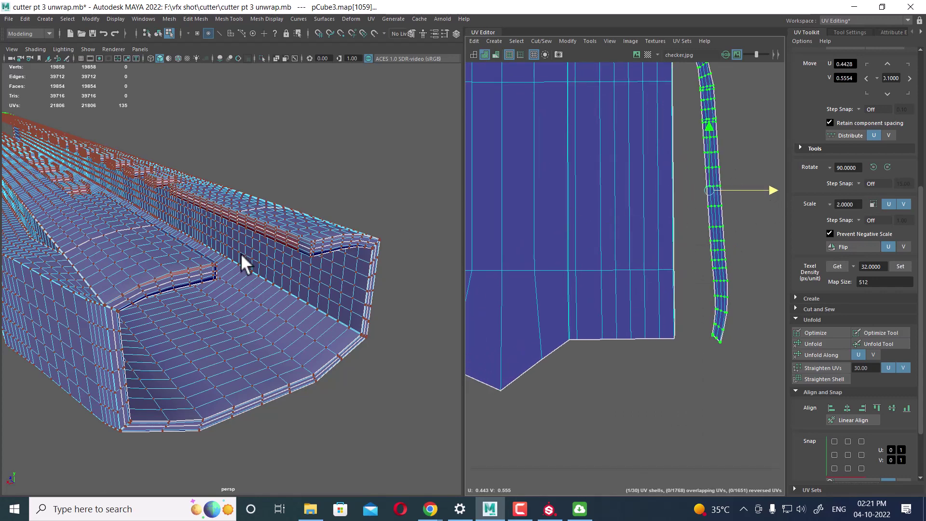
pyautogui.moveTo(241, 253); pyautogui.dragTo(291, 213, button='right')
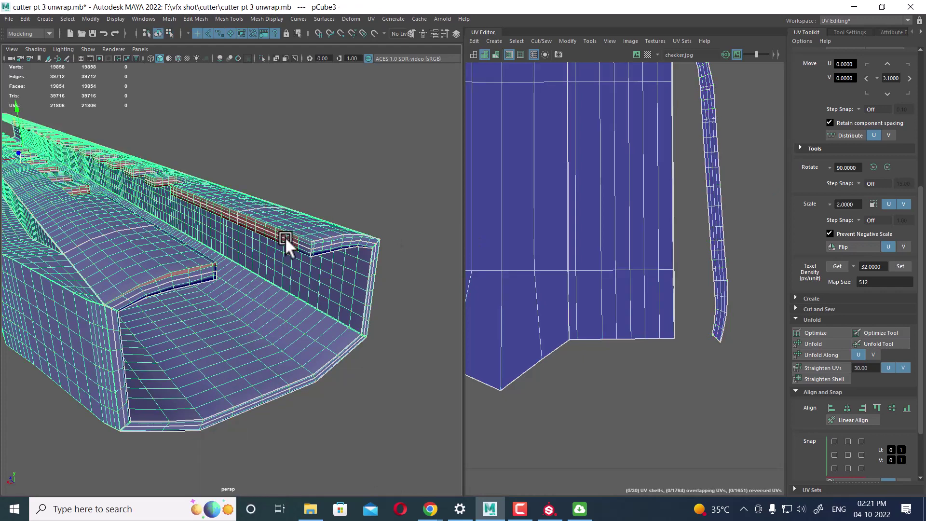
# - Delete all construction history on the cutter mesh via Edit > Delete All by Type
pyautogui.click(25, 18)
pyautogui.moveTo(80, 142)
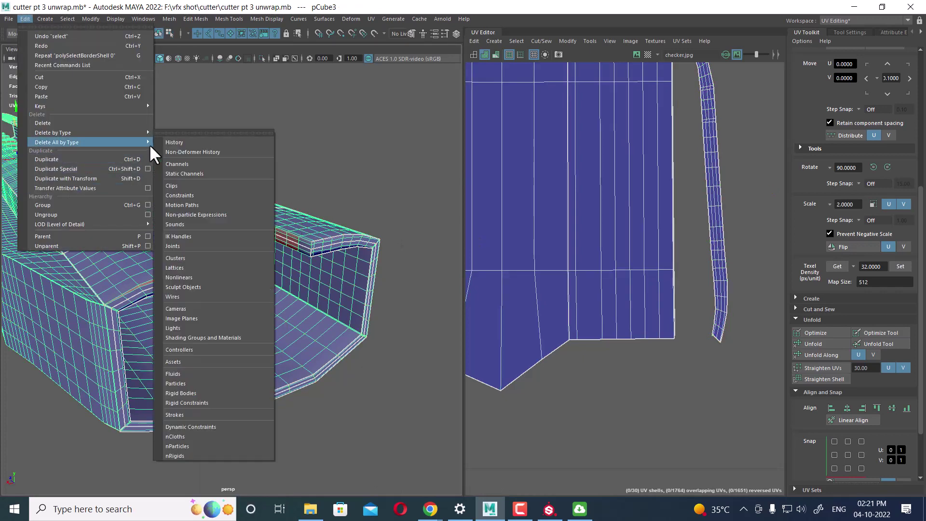
pyautogui.click(193, 143)
pyautogui.scroll(-3, 659, 209)
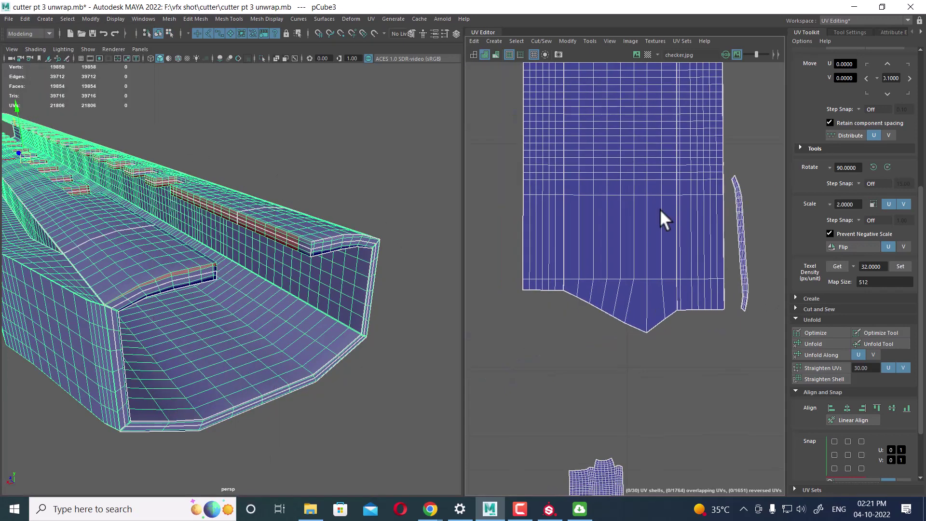
pyautogui.scroll(-2, 658, 208)
pyautogui.scroll(-1, 694, 200)
pyautogui.scroll(-1, 667, 206)
pyautogui.scroll(-1, 658, 211)
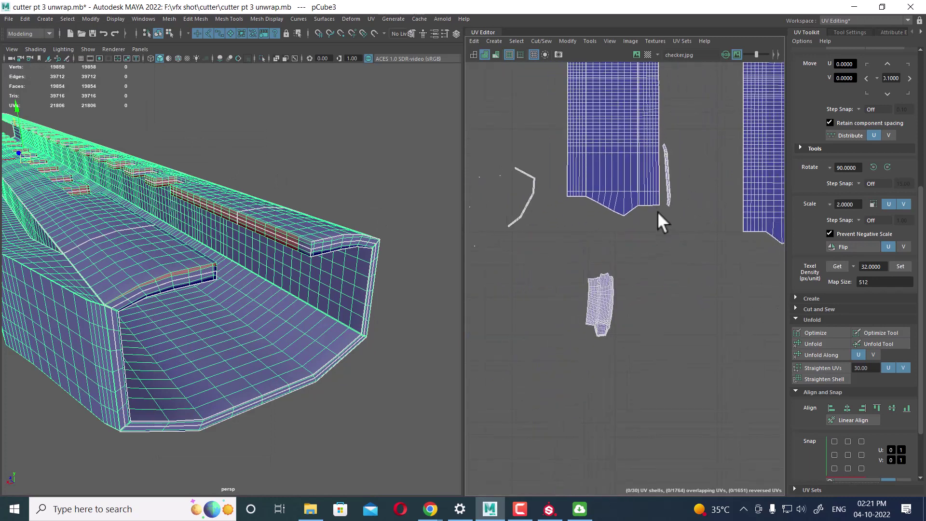
pyautogui.scroll(3, 658, 211)
pyautogui.scroll(2, 624, 213)
# - Zoom out to the whole UV layout and select the two long hull strip shells
pyautogui.keyDown('alt'); pyautogui.moveTo(652, 251); pyautogui.dragTo(660, 381, button='middle'); pyautogui.keyUp('alt')
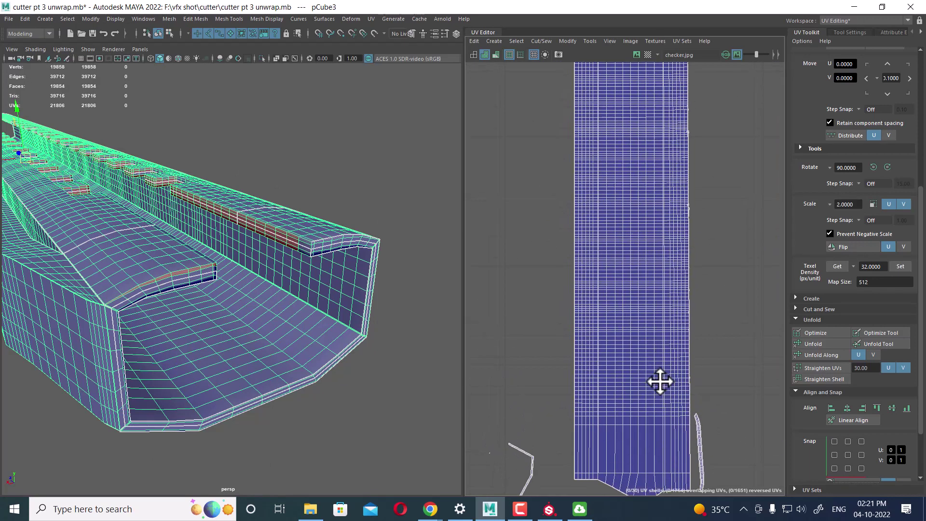
pyautogui.scroll(-1, 635, 300)
pyautogui.keyDown('alt'); pyautogui.moveTo(634, 299); pyautogui.dragTo(599, 159, button='middle'); pyautogui.keyUp('alt')
pyautogui.scroll(-2, 620, 295)
pyautogui.moveTo(620, 296)
pyautogui.keyDown('alt'); pyautogui.mouseDown(button='middle')
pyautogui.moveTo(636, 207)
pyautogui.moveTo(583, 223)
pyautogui.mouseUp(button='middle'); pyautogui.keyUp('alt')
pyautogui.scroll(-1, 638, 208)
pyautogui.scroll(-2, 611, 306)
pyautogui.scroll(1, 614, 259)
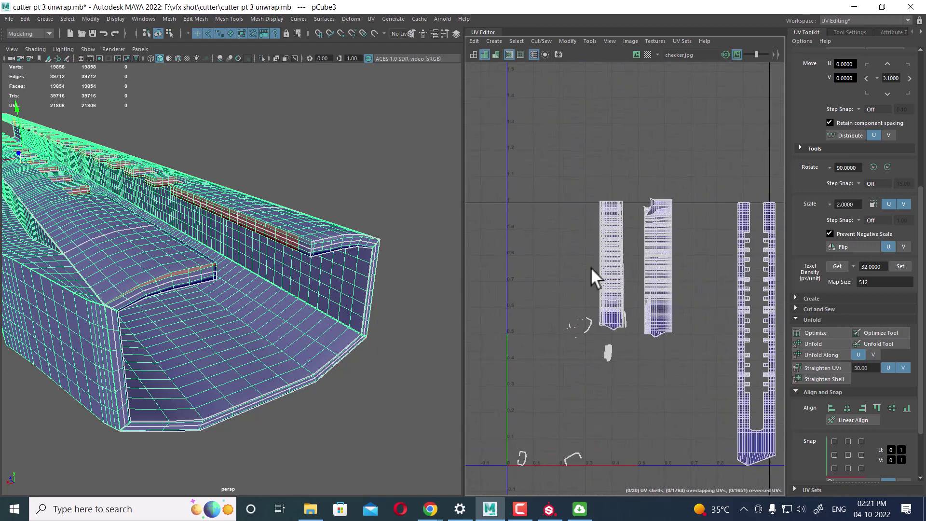
pyautogui.moveTo(591, 268); pyautogui.dragTo(631, 221, button='right')
pyautogui.moveTo(675, 195); pyautogui.dragTo(598, 236)
# - Expand the selection to the two long shells and scale them up
pyautogui.keyDown('ctrl'); pyautogui.moveTo(598, 236); pyautogui.dragTo(641, 255, button='right'); pyautogui.keyUp('ctrl')
pyautogui.scroll(-1, 682, 267)
pyautogui.moveTo(640, 271); pyautogui.dragTo(687, 338)
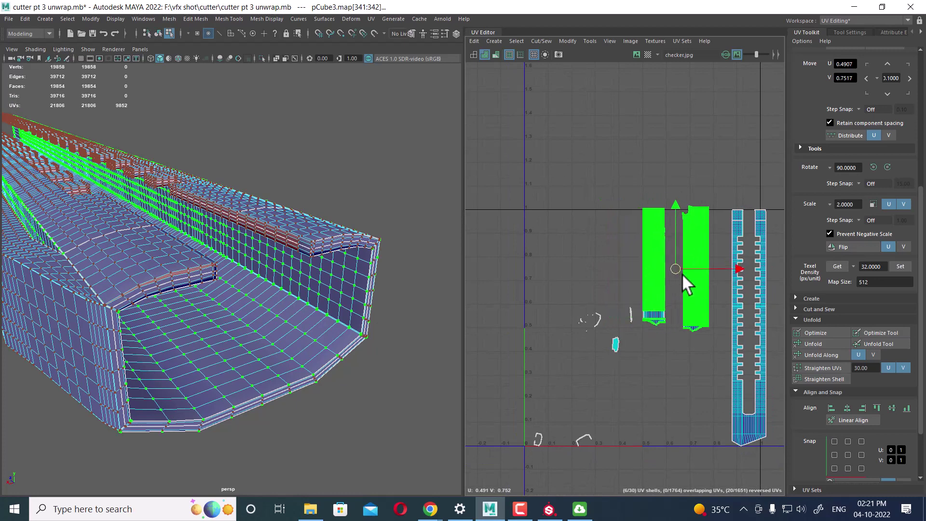
pyautogui.scroll(-1, 687, 337)
pyautogui.scroll(2, 678, 289)
pyautogui.keyDown('alt'); pyautogui.moveTo(678, 289); pyautogui.dragTo(672, 224, button='middle'); pyautogui.keyUp('alt')
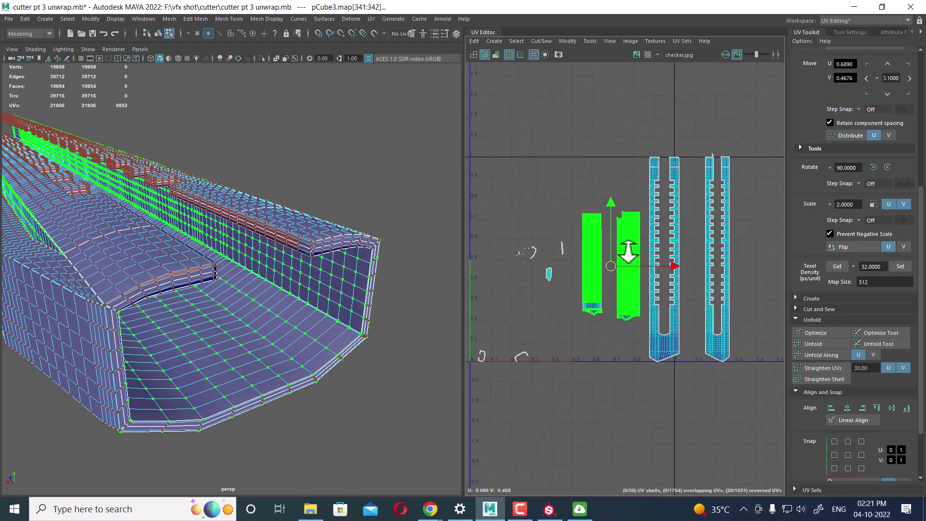
pyautogui.press('r')
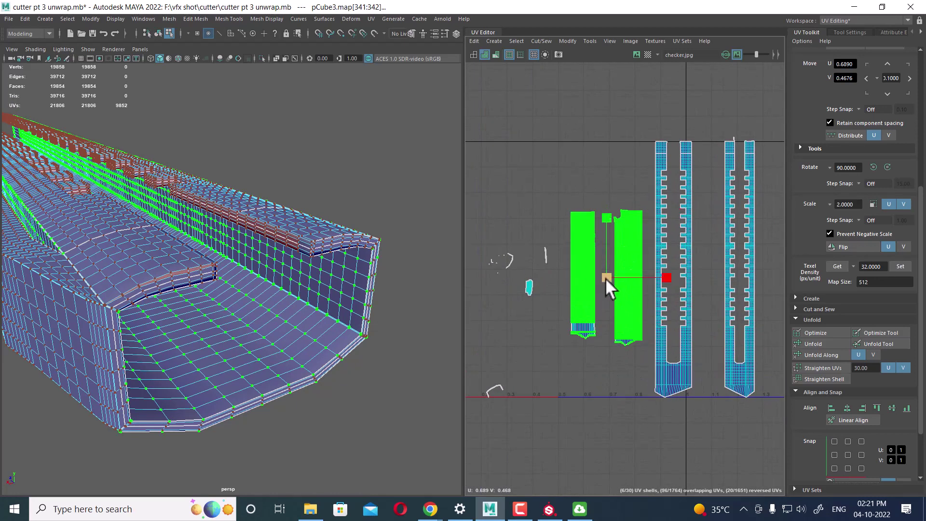
pyautogui.moveTo(606, 277); pyautogui.dragTo(661, 224)
# - Move the long shells beside the comb shells, then select the small leftover pieces
pyautogui.press('w')
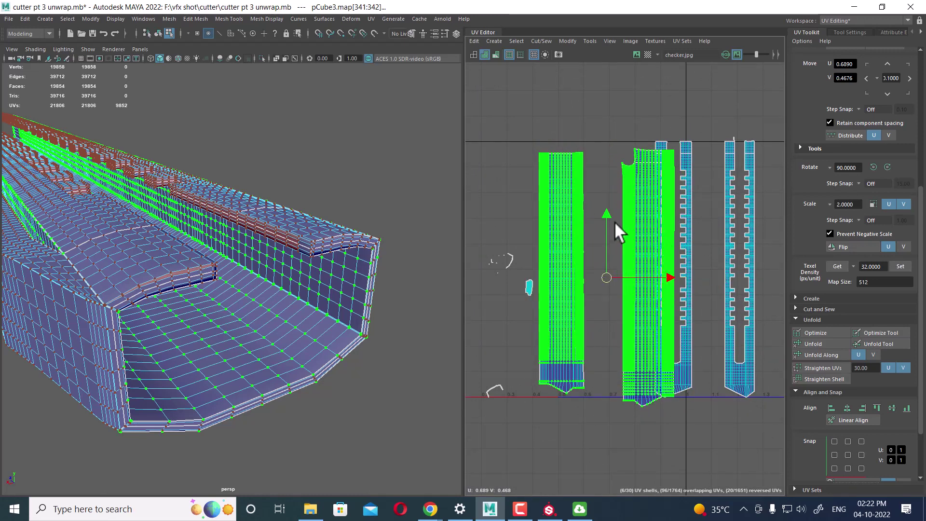
pyautogui.moveTo(603, 206); pyautogui.dragTo(600, 218)
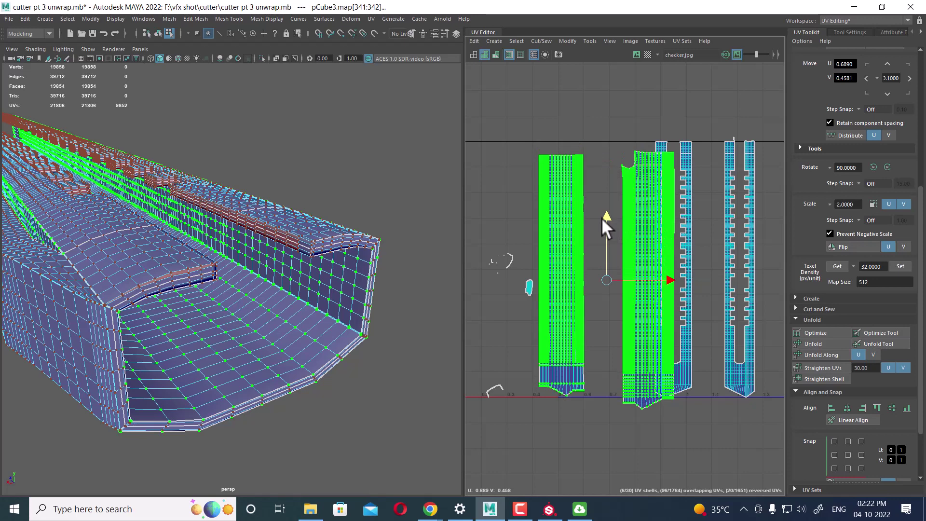
pyautogui.moveTo(669, 279); pyautogui.dragTo(652, 279)
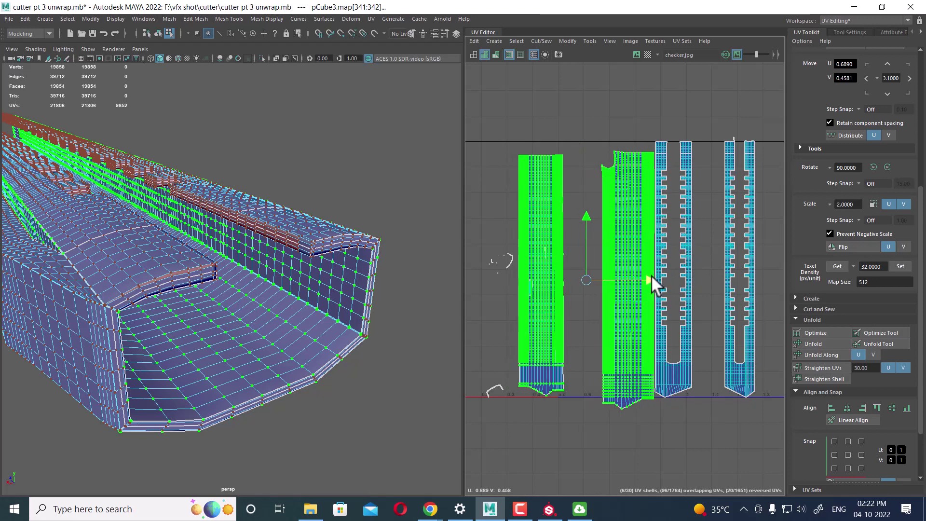
pyautogui.moveTo(586, 216); pyautogui.dragTo(585, 209)
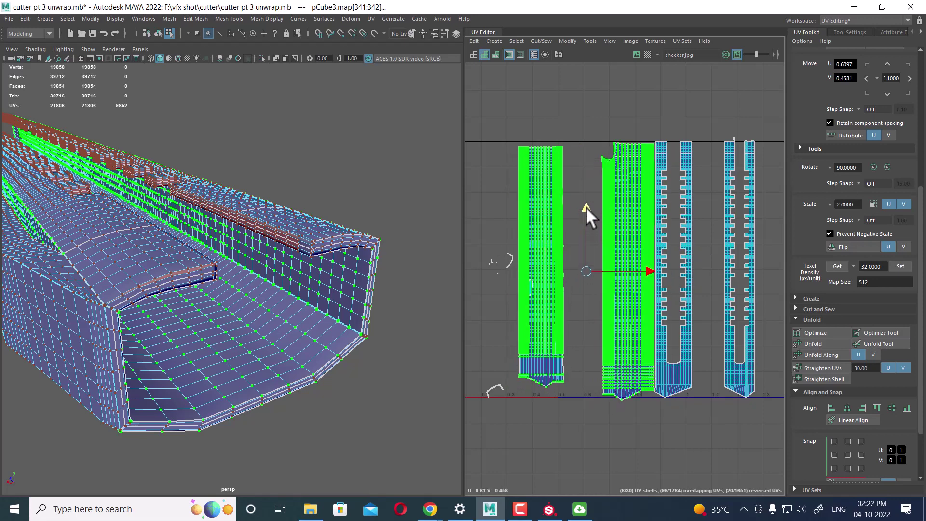
pyautogui.scroll(-2, 594, 195)
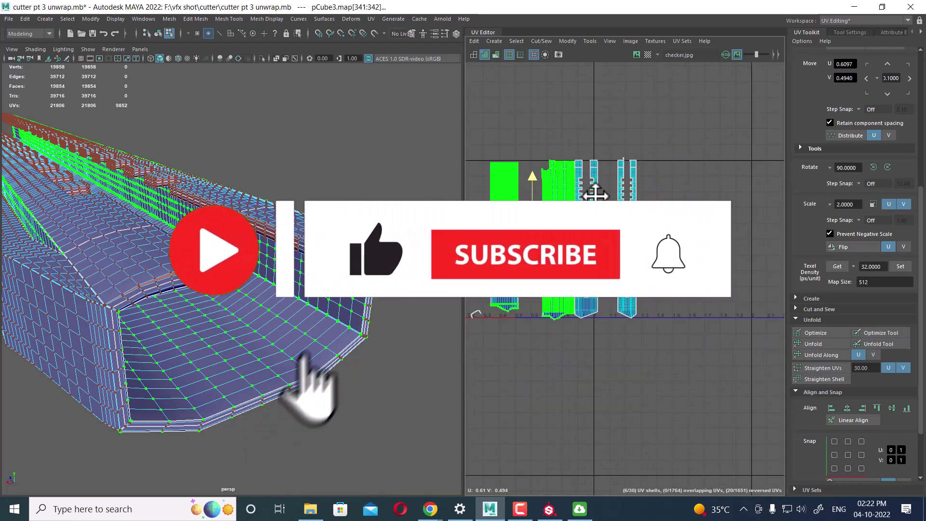
pyautogui.moveTo(595, 195); pyautogui.dragTo(720, 195)
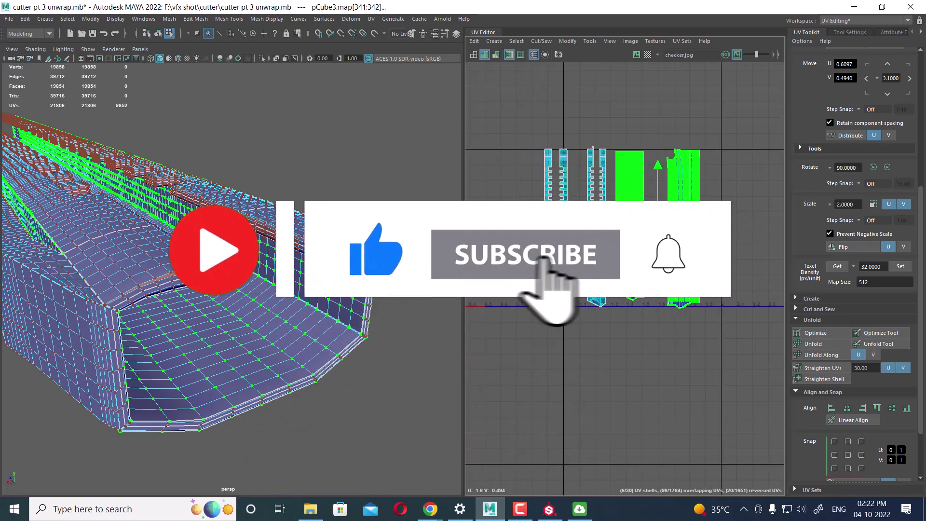
pyautogui.moveTo(722, 138); pyautogui.dragTo(685, 200)
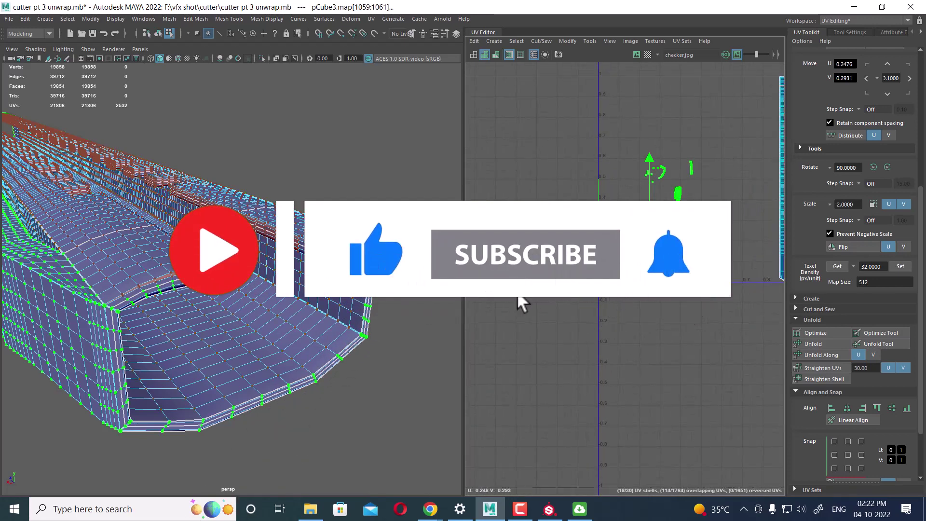
# - Frame the selection, pick the single small side shell and move it up-right
pyautogui.press('f')
pyautogui.press('f')
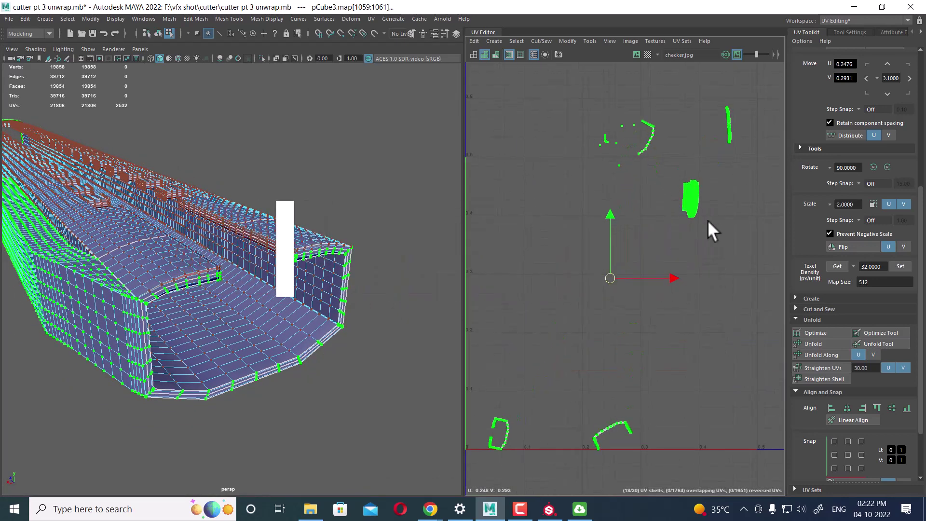
pyautogui.click(696, 183)
pyautogui.moveTo(726, 248)
pyautogui.keyDown('alt'); pyautogui.mouseDown(button='right')
pyautogui.moveTo(680, 318)
pyautogui.moveTo(573, 266)
pyautogui.mouseUp(button='right'); pyautogui.keyUp('alt')
pyautogui.moveTo(600, 264); pyautogui.dragTo(673, 193)
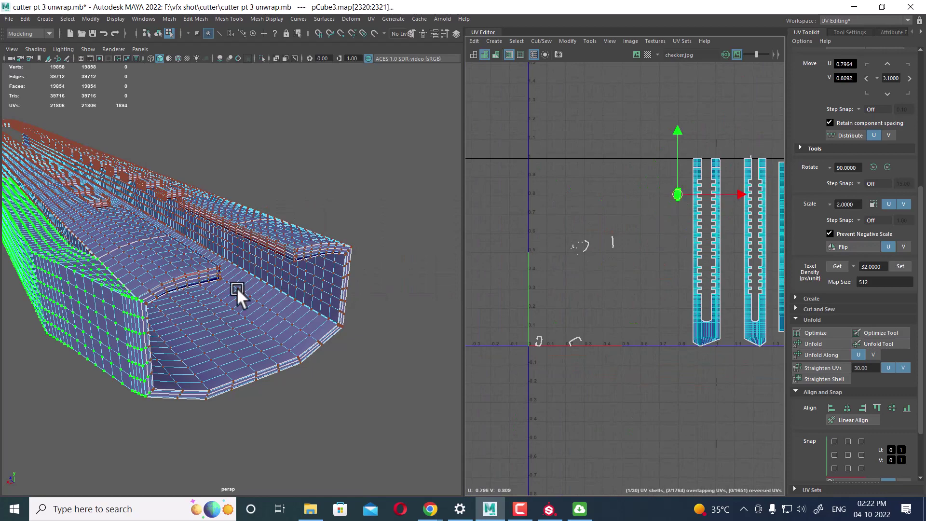
# - Show the checker texture on the model and scale the small side shell up
pyautogui.keyDown('alt'); pyautogui.moveTo(236, 288); pyautogui.dragTo(336, 300); pyautogui.keyUp('alt')
pyautogui.press('6')
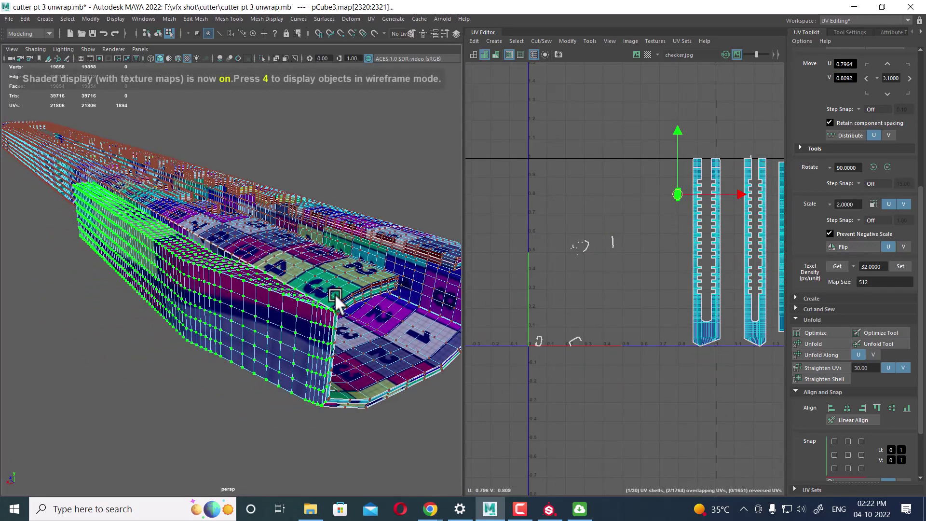
pyautogui.scroll(3, 723, 265)
pyautogui.press('r')
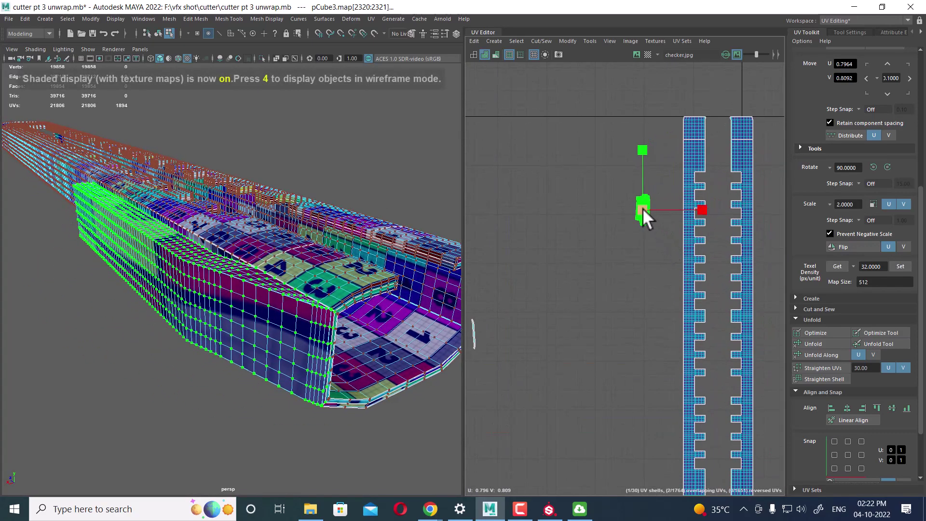
pyautogui.moveTo(643, 208); pyautogui.dragTo(743, 103)
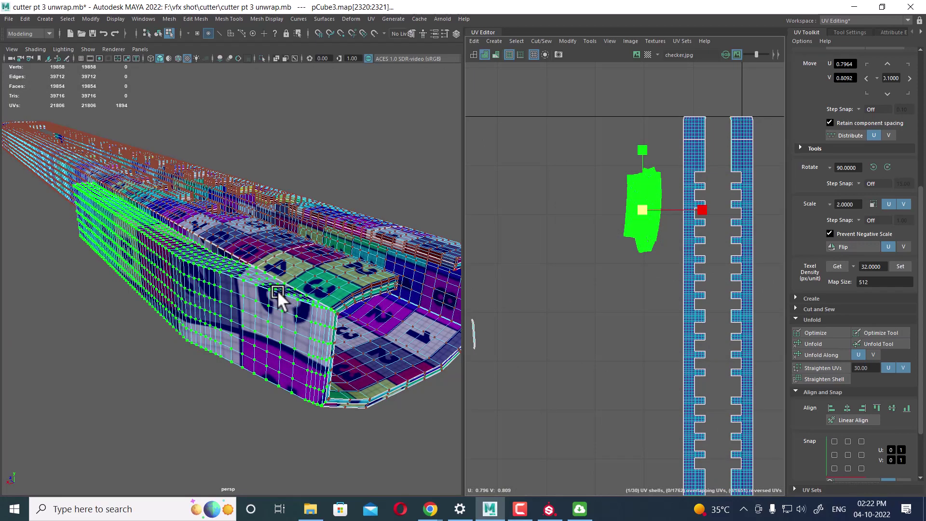
pyautogui.moveTo(277, 296)
pyautogui.keyDown('alt'); pyautogui.mouseDown()
pyautogui.moveTo(379, 288)
pyautogui.moveTo(394, 314)
pyautogui.mouseUp(); pyautogui.keyUp('alt')
pyautogui.scroll(2, 730, 278)
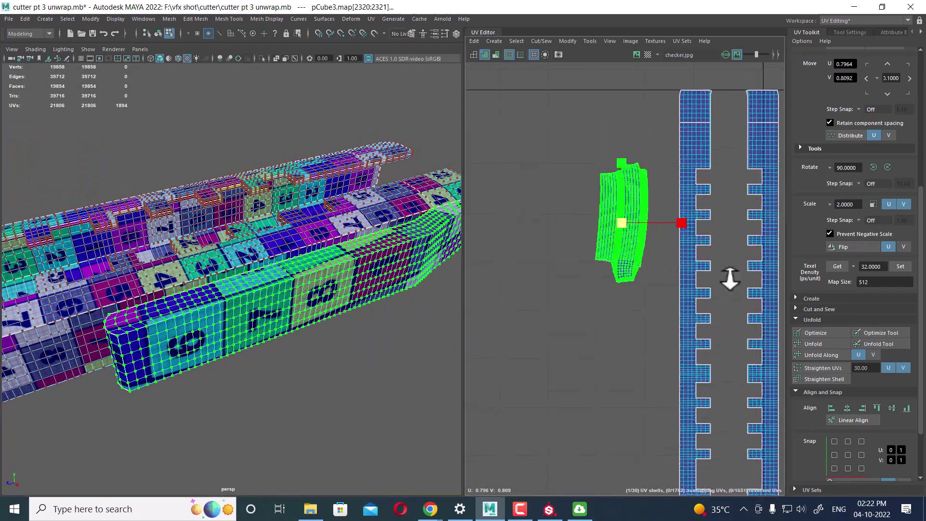
pyautogui.moveTo(593, 244)
pyautogui.mouseDown()
pyautogui.moveTo(626, 197)
pyautogui.moveTo(604, 208)
pyautogui.mouseUp()
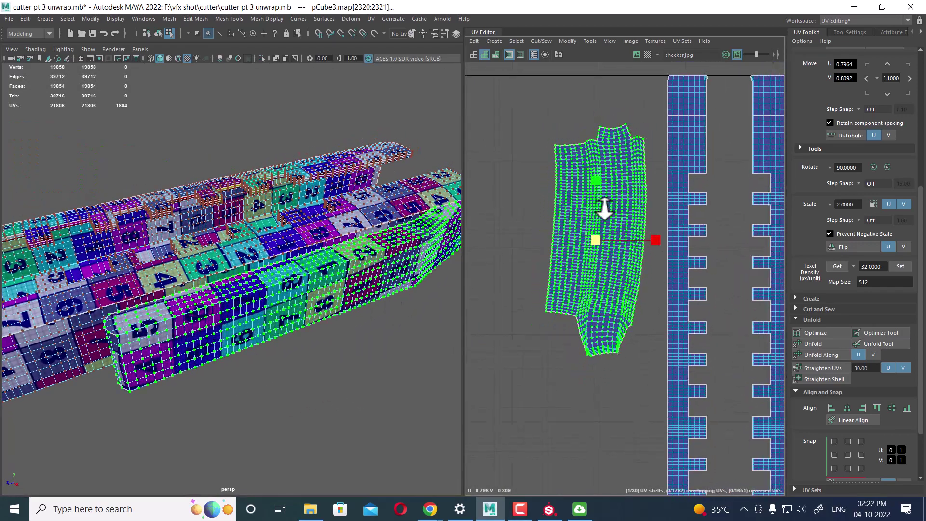
pyautogui.moveTo(326, 308)
pyautogui.keyDown('alt'); pyautogui.mouseDown()
pyautogui.moveTo(303, 279)
pyautogui.moveTo(333, 289)
pyautogui.mouseUp(); pyautogui.keyUp('alt')
pyautogui.scroll(1, 614, 230)
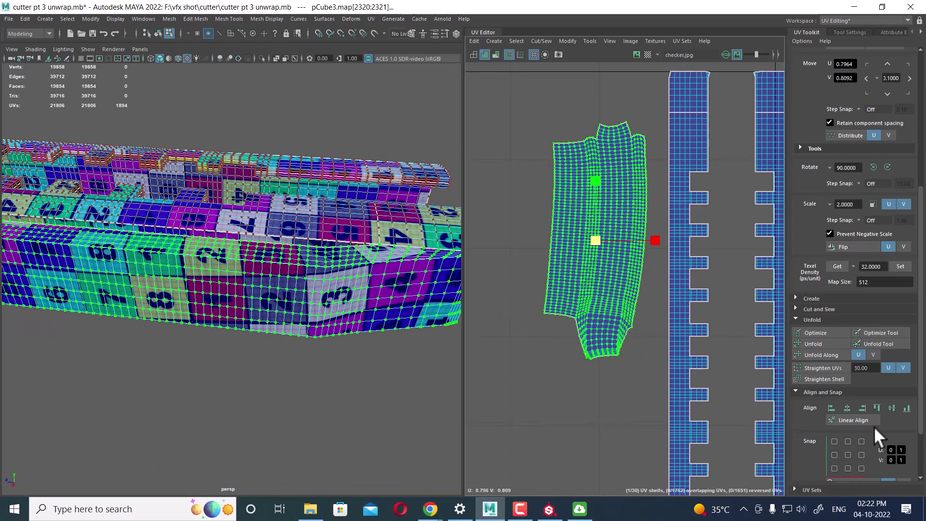
# - Apply Straighten Shell from the UV Toolkit's Unfold section to the curved side shell
pyautogui.click(832, 379)
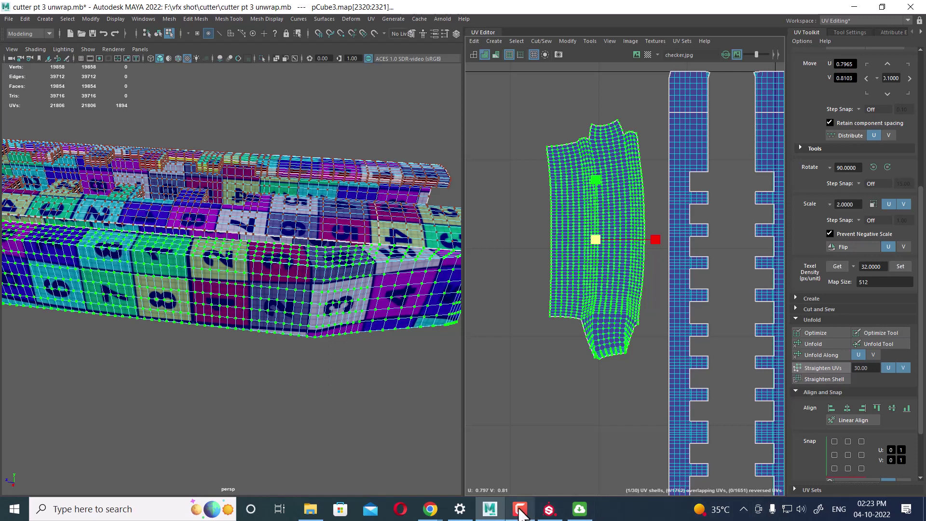
# - Straighten the side shell's borders again and recentre it in the UV Editor
pyautogui.click(520, 512)
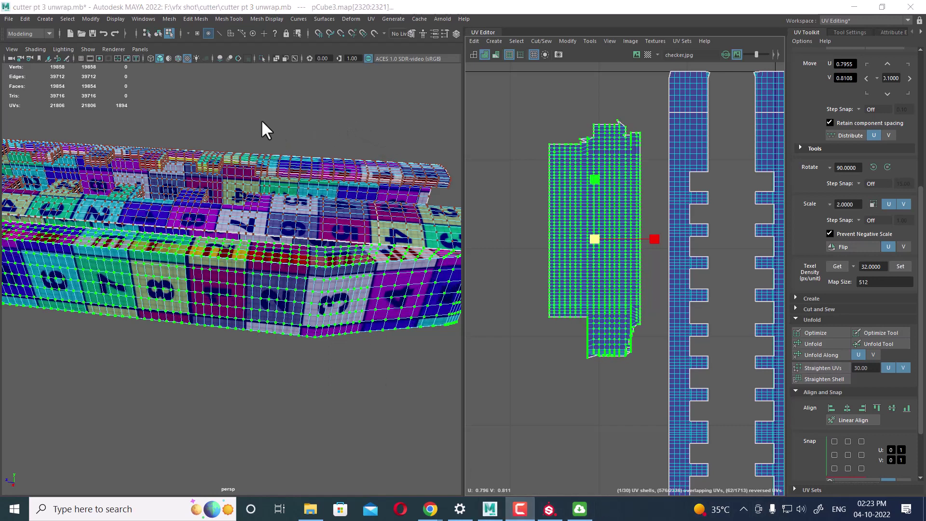
pyautogui.scroll(3, 663, 165)
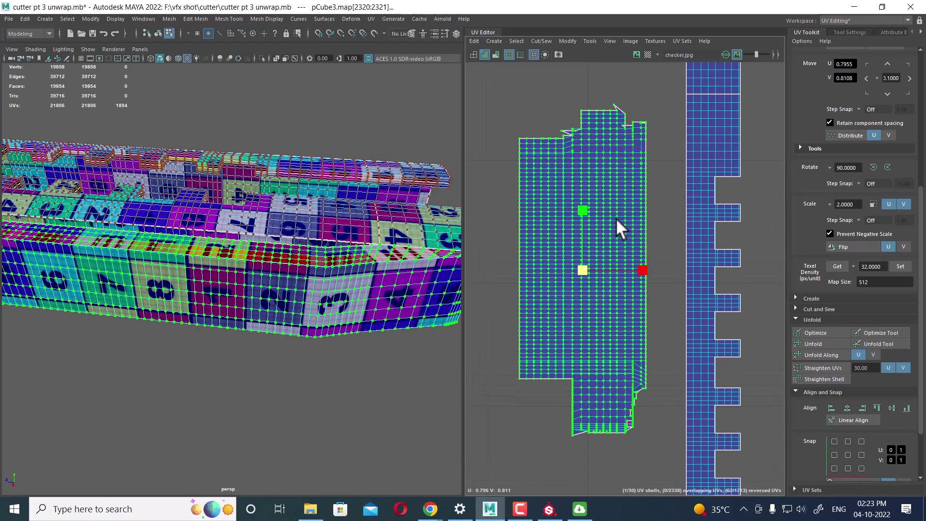
pyautogui.scroll(1, 615, 218)
pyautogui.keyDown('alt'); pyautogui.moveTo(633, 217); pyautogui.dragTo(650, 190, button='middle'); pyautogui.keyUp('alt')
pyautogui.scroll(-2, 639, 249)
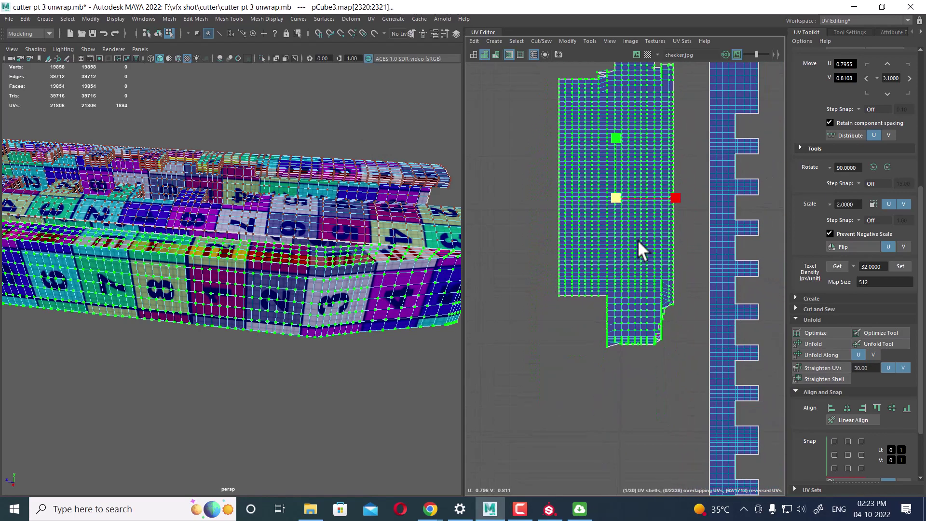
pyautogui.keyDown('alt'); pyautogui.moveTo(356, 278); pyautogui.dragTo(318, 320); pyautogui.keyUp('alt')
pyautogui.keyDown('alt'); pyautogui.moveTo(676, 241); pyautogui.dragTo(650, 256, button='middle'); pyautogui.keyUp('alt')
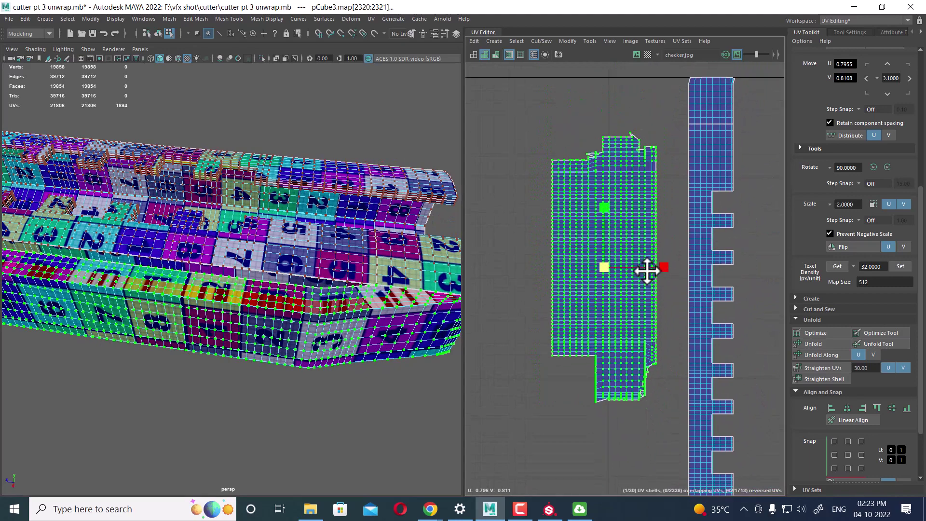
pyautogui.scroll(1, 652, 260)
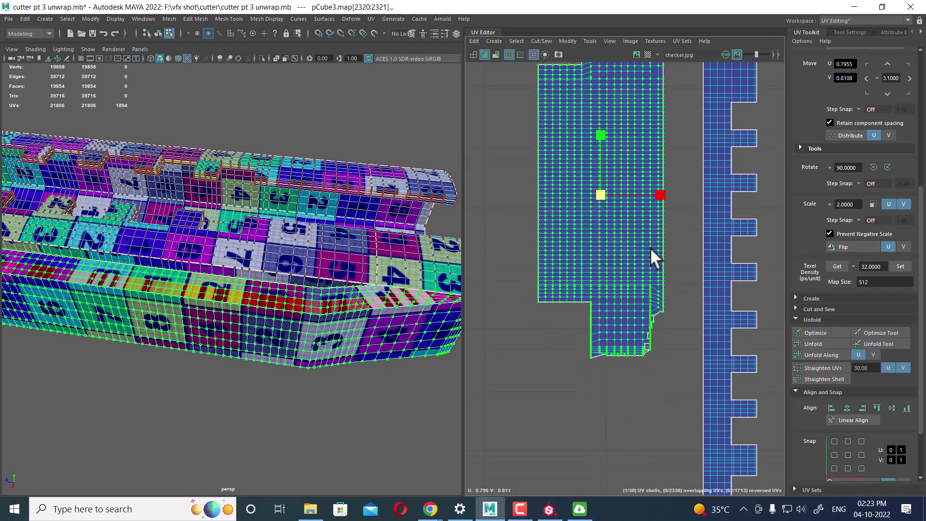
pyautogui.scroll(-2, 643, 250)
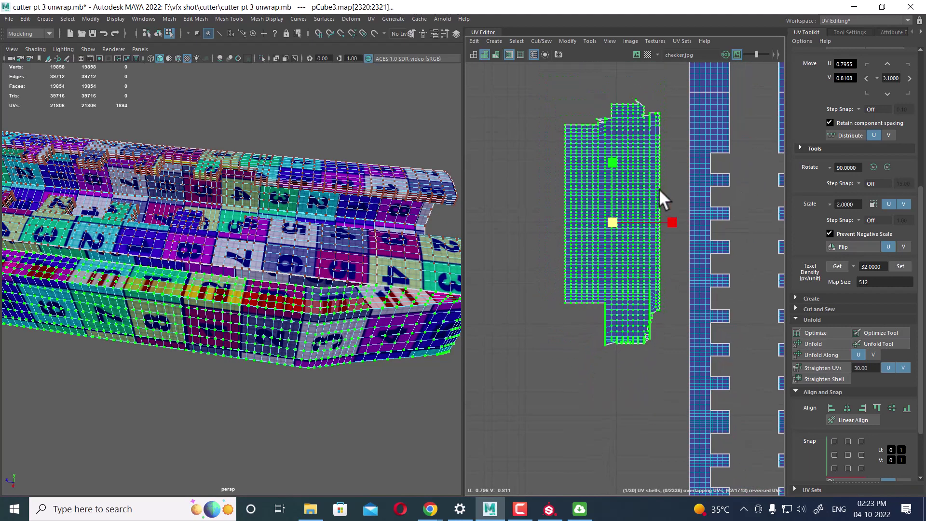
# - Unfold the side shell and select the edge loop along its fold
pyautogui.keyDown('shift'); pyautogui.moveTo(664, 158); pyautogui.dragTo(580, 143, button='right'); pyautogui.keyUp('shift')
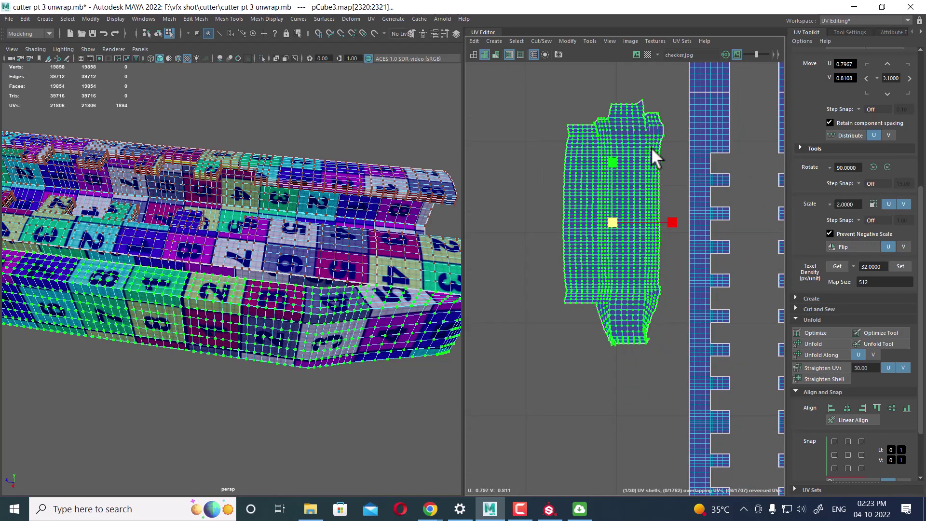
pyautogui.keyDown('shift'); pyautogui.moveTo(651, 147); pyautogui.dragTo(585, 165, button='right'); pyautogui.keyUp('shift')
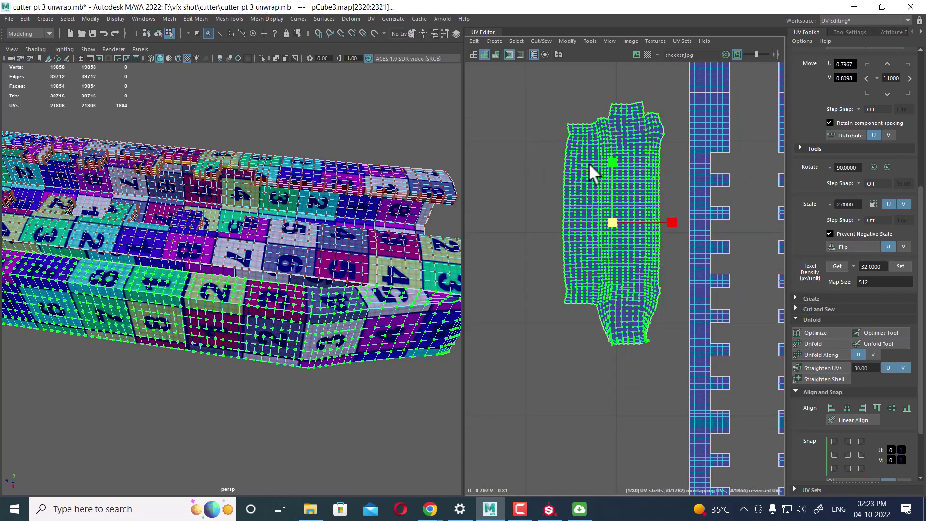
pyautogui.keyDown('alt'); pyautogui.moveTo(607, 201); pyautogui.dragTo(706, 292, button='right'); pyautogui.keyUp('alt')
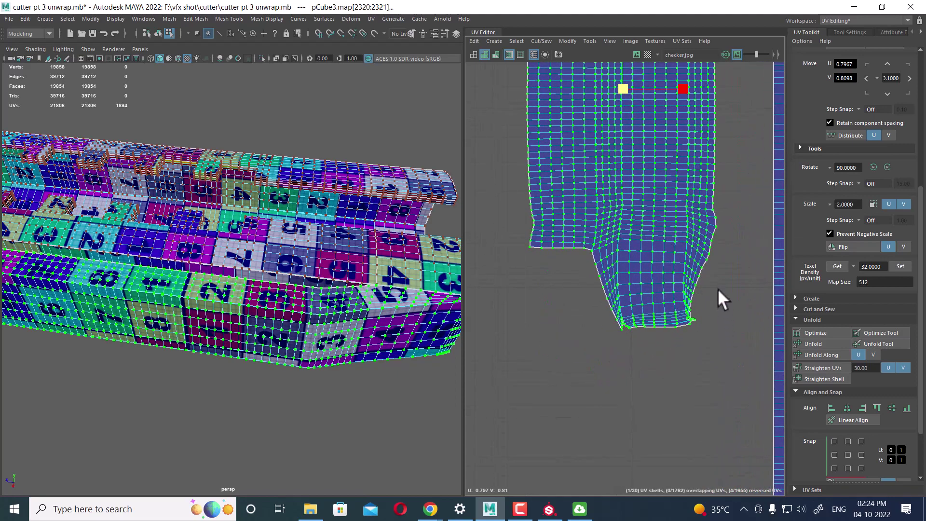
pyautogui.keyDown('alt'); pyautogui.moveTo(609, 326); pyautogui.dragTo(644, 233, button='right'); pyautogui.keyUp('alt')
pyautogui.press('F10')
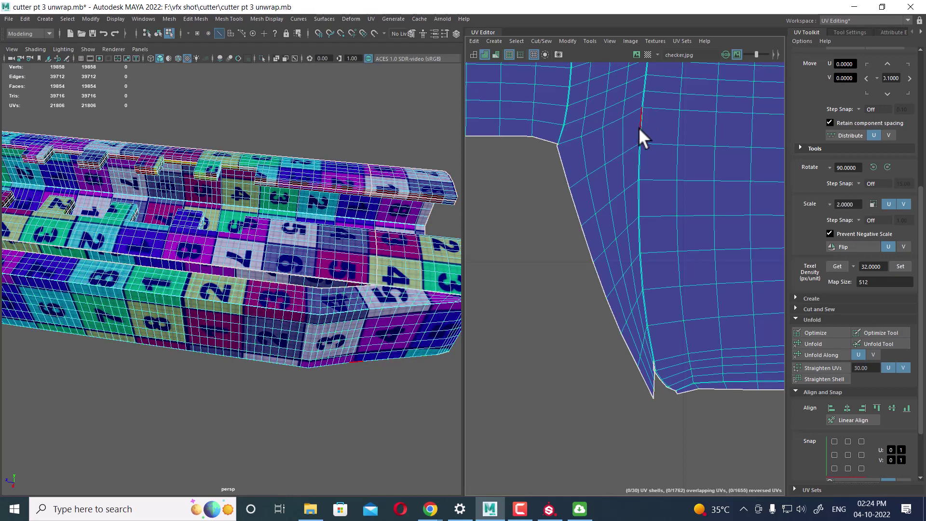
pyautogui.doubleClick(639, 129)
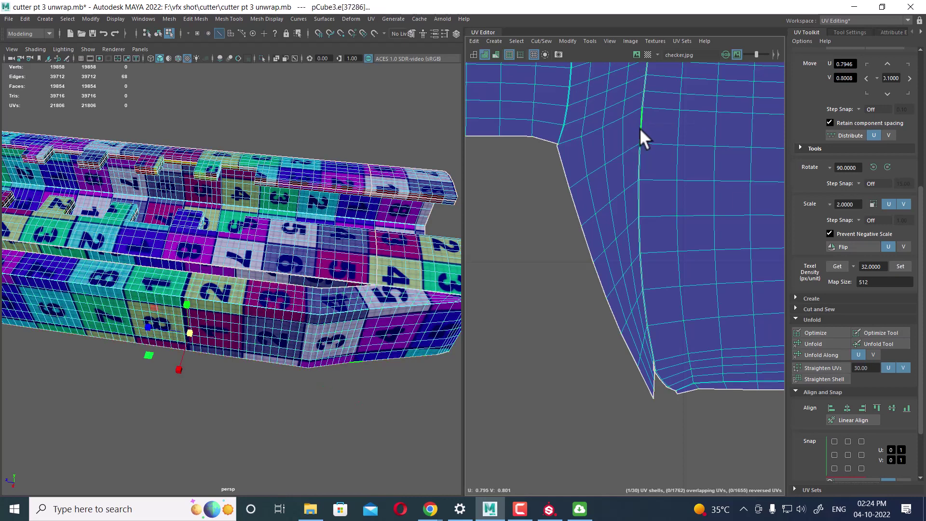
pyautogui.moveTo(639, 128)
pyautogui.keyDown('alt'); pyautogui.mouseDown(button='right')
pyautogui.moveTo(688, 345)
pyautogui.moveTo(660, 130)
pyautogui.mouseUp(button='right'); pyautogui.keyUp('alt')
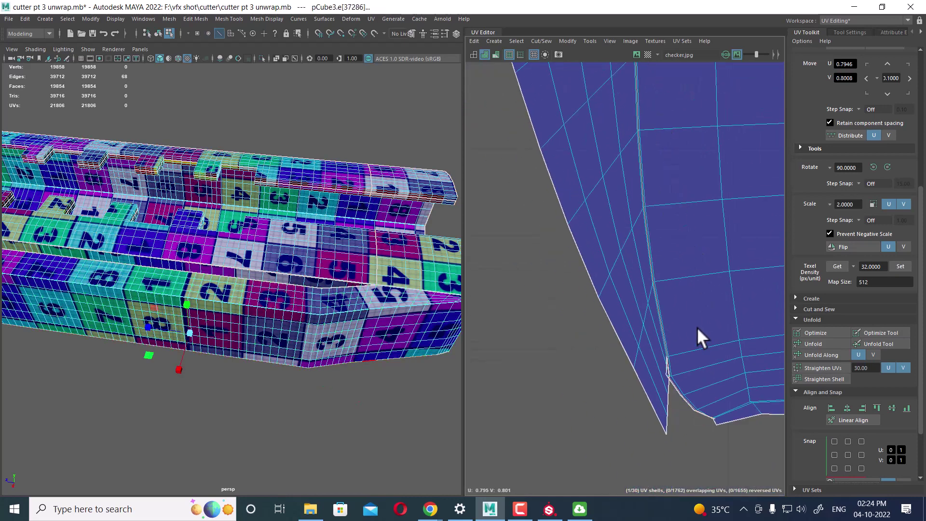
pyautogui.moveTo(696, 327)
pyautogui.keyDown('alt'); pyautogui.mouseDown(button='right')
pyautogui.moveTo(644, 387)
pyautogui.moveTo(640, 218)
pyautogui.moveTo(577, 170)
pyautogui.mouseUp(button='right'); pyautogui.keyUp('alt')
# - Cut the edges across the lower part, then select and unfold the lower section's UVs
pyautogui.moveTo(601, 101); pyautogui.dragTo(674, 320)
pyautogui.keyDown('shift'); pyautogui.rightClick(690, 219); pyautogui.keyUp('shift')
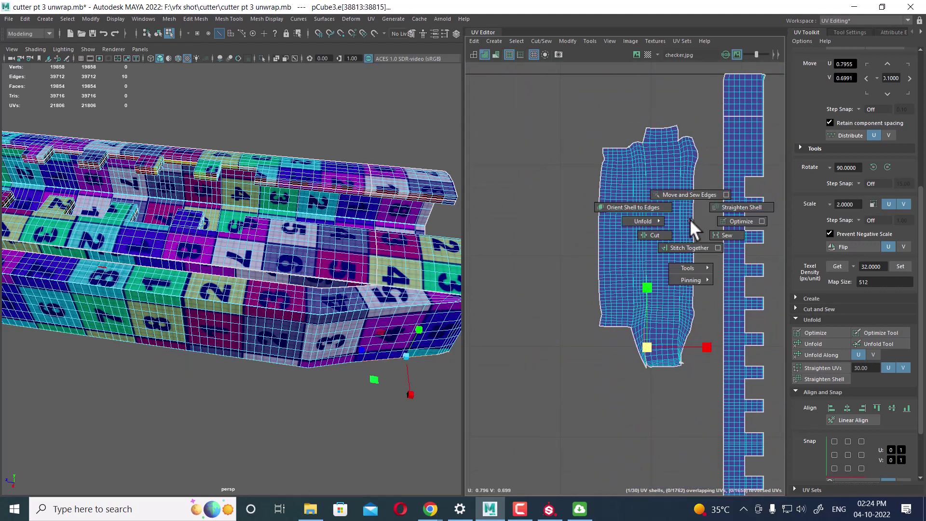
pyautogui.scroll(3, 626, 216)
pyautogui.rightClick(628, 211)
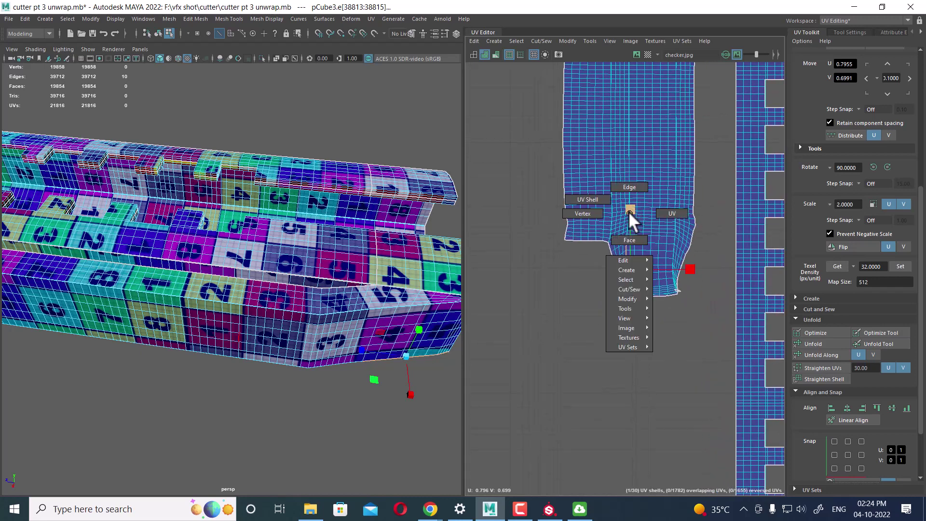
pyautogui.click(672, 213)
pyautogui.moveTo(708, 211); pyautogui.dragTo(552, 308)
pyautogui.keyDown('shift'); pyautogui.moveTo(655, 221); pyautogui.dragTo(502, 225, button='right'); pyautogui.keyUp('shift')
# - Select the edge loop along the inner corner and add the corner edge
pyautogui.scroll(1, 627, 269)
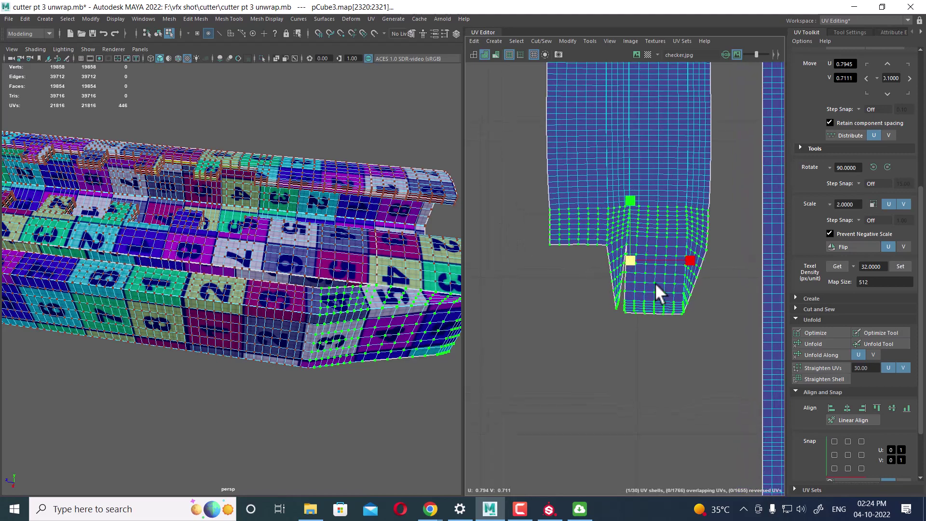
pyautogui.scroll(2, 674, 310)
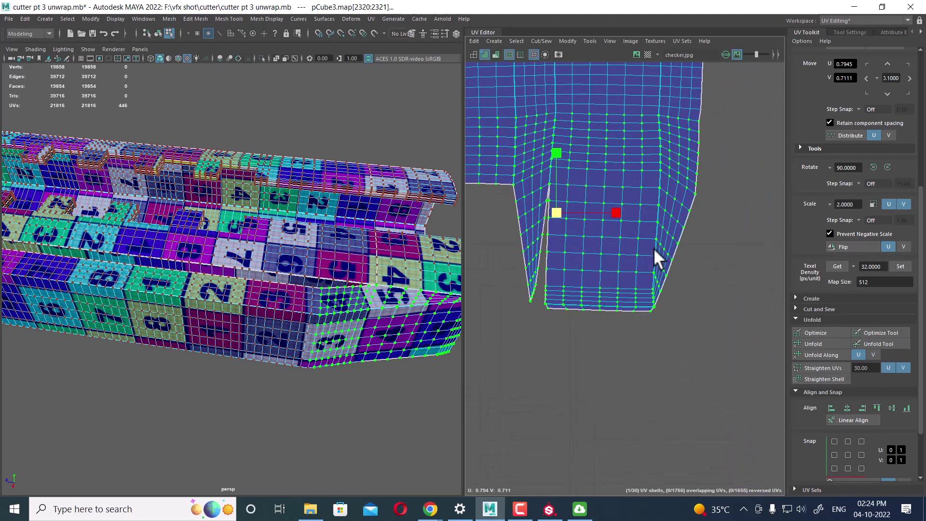
pyautogui.scroll(1, 658, 290)
pyautogui.moveTo(657, 258); pyautogui.dragTo(655, 221, button='right')
pyautogui.scroll(2, 675, 232)
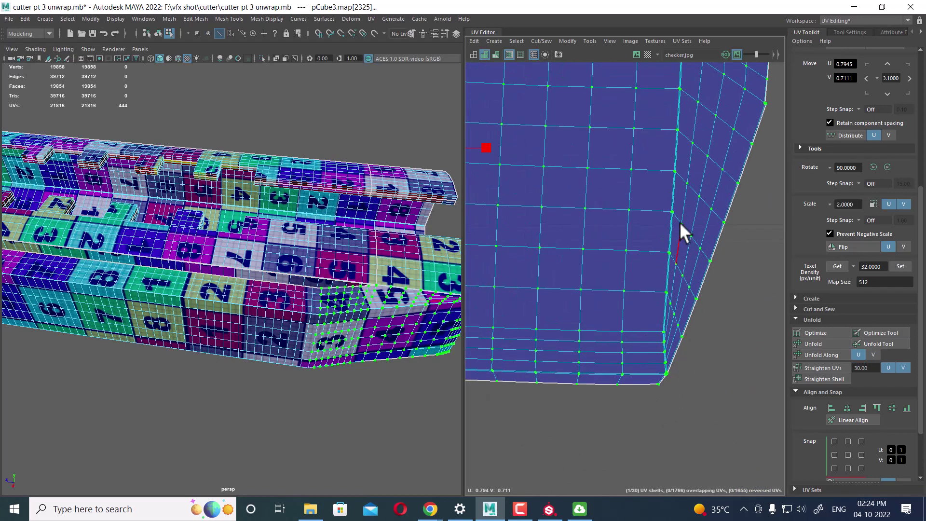
pyautogui.doubleClick(674, 190)
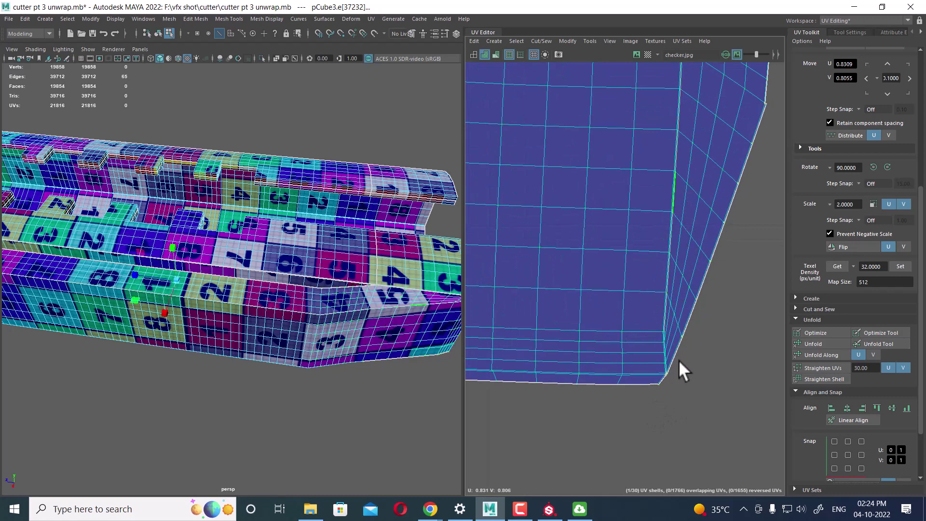
pyautogui.keyDown('alt'); pyautogui.moveTo(682, 372); pyautogui.dragTo(704, 447, button='right'); pyautogui.keyUp('alt')
pyautogui.scroll(2, 632, 219)
pyautogui.keyDown('alt'); pyautogui.moveTo(632, 219); pyautogui.dragTo(638, 215, button='right'); pyautogui.keyUp('alt')
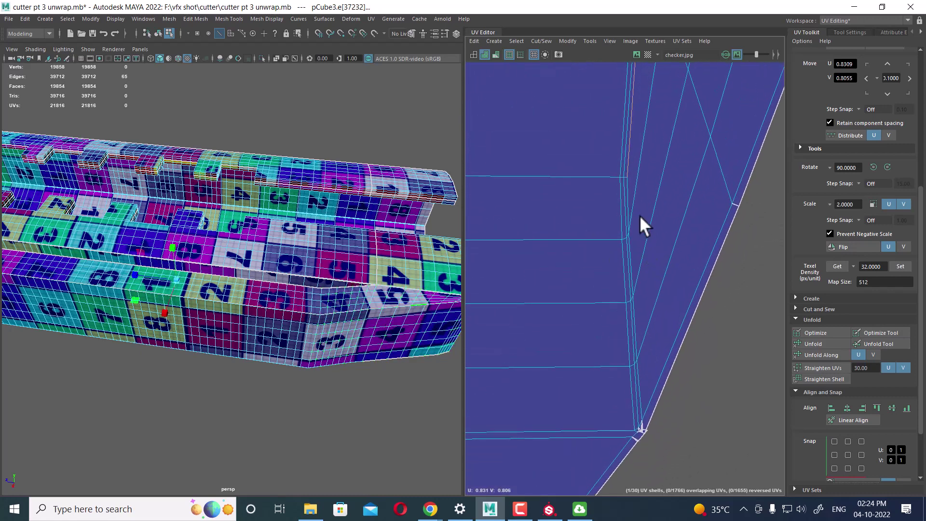
pyautogui.keyDown('shift'); pyautogui.click(624, 191); pyautogui.keyUp('shift')
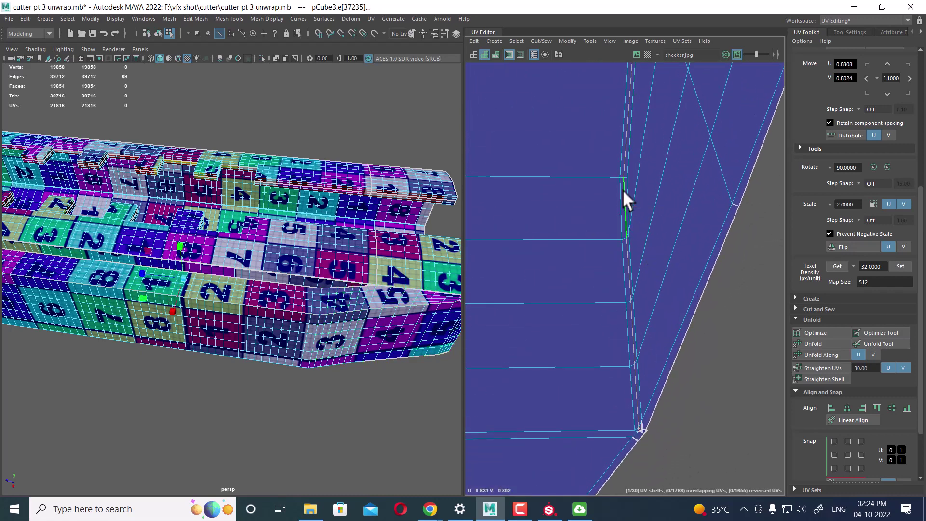
# - Box-select the edges along the inner slit at the shell's forked lower end
pyautogui.scroll(-2, 622, 189)
pyautogui.scroll(-2, 610, 330)
pyautogui.scroll(-2, 649, 180)
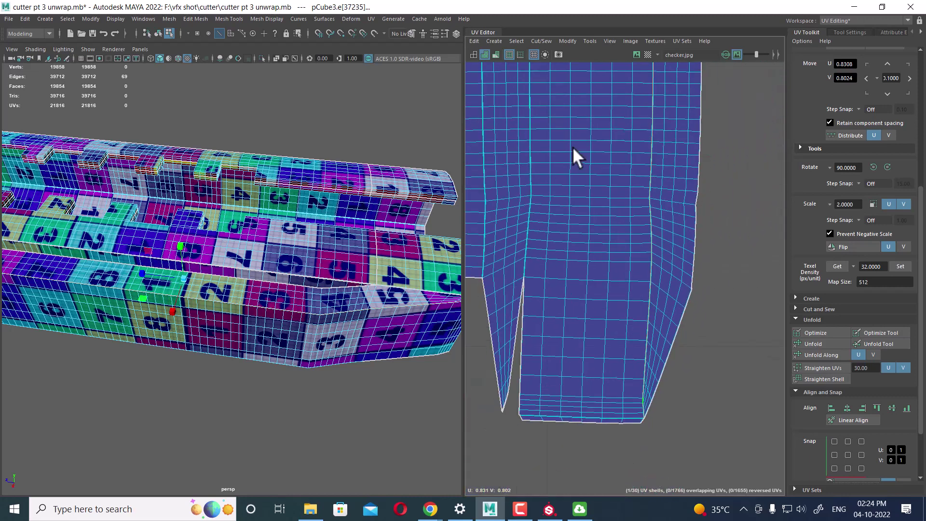
pyautogui.scroll(-2, 575, 155)
pyautogui.keyDown('alt'); pyautogui.moveTo(599, 174); pyautogui.dragTo(613, 244, button='middle'); pyautogui.keyUp('alt')
pyautogui.moveTo(566, 88); pyautogui.dragTo(672, 311)
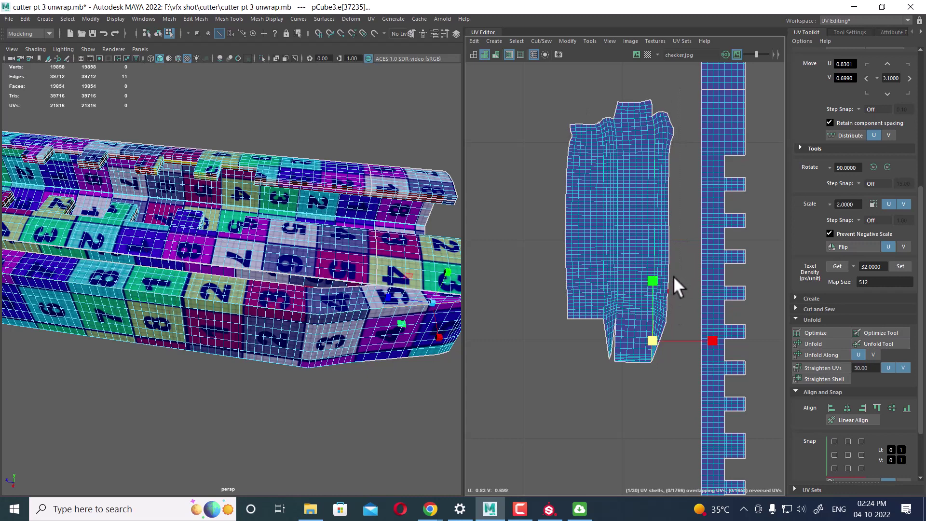
# - Cut a seam at the shell's lower corner and unfold its bottom section
pyautogui.keyDown('shift'); pyautogui.rightClick(674, 231); pyautogui.keyUp('shift')
pyautogui.moveTo(675, 229)
pyautogui.keyDown('shift'); pyautogui.mouseDown(button='right')
pyautogui.moveTo(583, 287)
pyautogui.moveTo(657, 318)
pyautogui.mouseUp(button='right'); pyautogui.keyUp('shift')
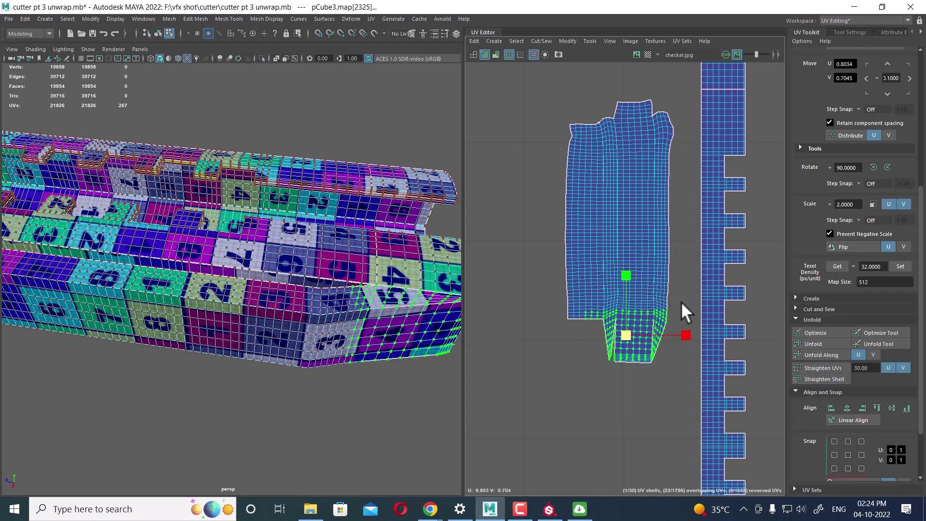
pyautogui.moveTo(680, 302); pyautogui.dragTo(564, 379)
pyautogui.keyDown('shift'); pyautogui.moveTo(632, 300); pyautogui.dragTo(522, 305, button='right'); pyautogui.keyUp('shift')
# - Unfold the top rows of the shell's UVs into a cleaner grid
pyautogui.scroll(2, 625, 328)
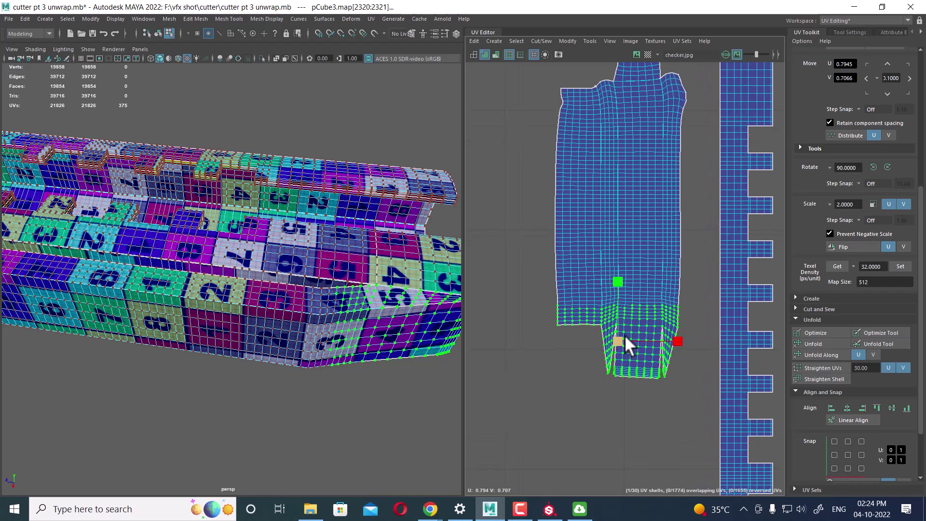
pyautogui.keyDown('alt'); pyautogui.moveTo(664, 239); pyautogui.dragTo(663, 326, button='middle'); pyautogui.keyUp('alt')
pyautogui.rightClick(606, 184)
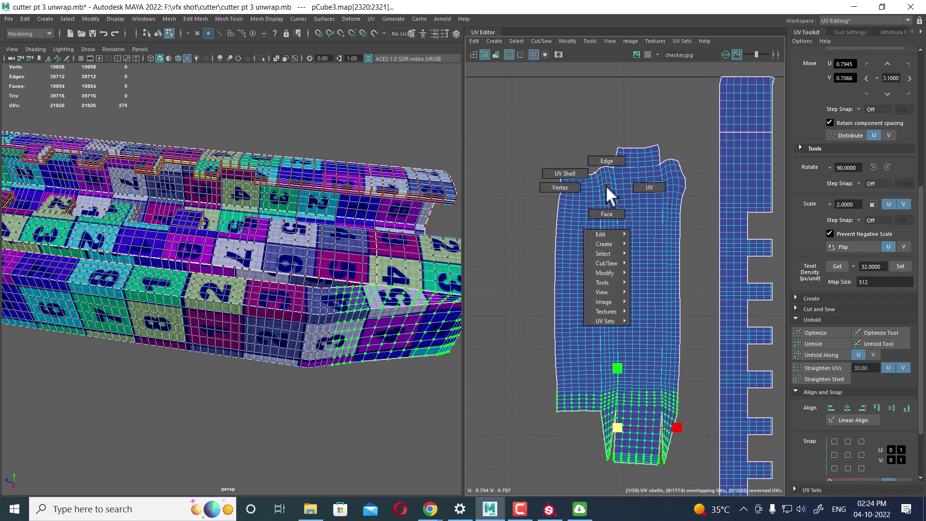
pyautogui.moveTo(689, 139); pyautogui.dragTo(536, 215)
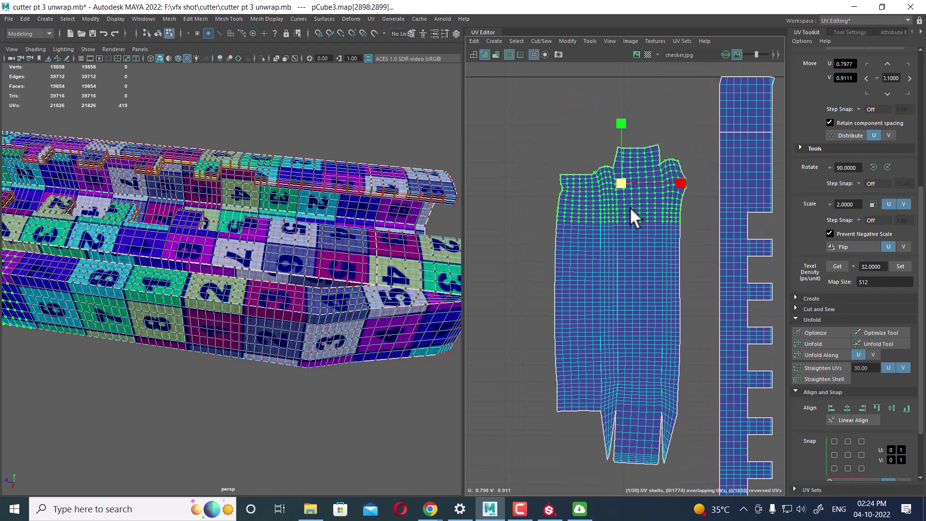
pyautogui.keyDown('shift'); pyautogui.moveTo(652, 163); pyautogui.dragTo(493, 163, button='right'); pyautogui.keyUp('shift')
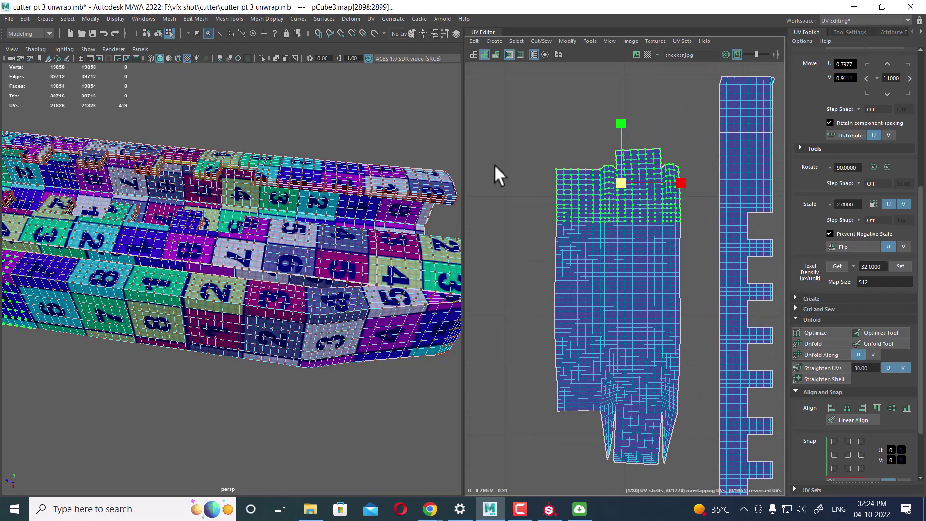
pyautogui.scroll(-1, 618, 249)
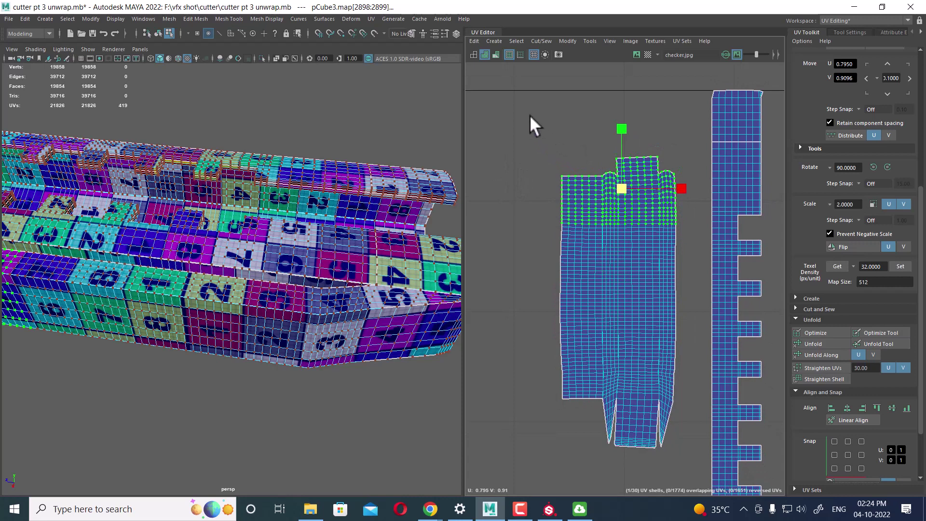
# - Unfold the bulk and the lower part of the shell, then return to object mode
pyautogui.moveTo(541, 121); pyautogui.dragTo(679, 376)
pyautogui.keyDown('shift'); pyautogui.moveTo(682, 207); pyautogui.dragTo(540, 203, button='right'); pyautogui.keyUp('shift')
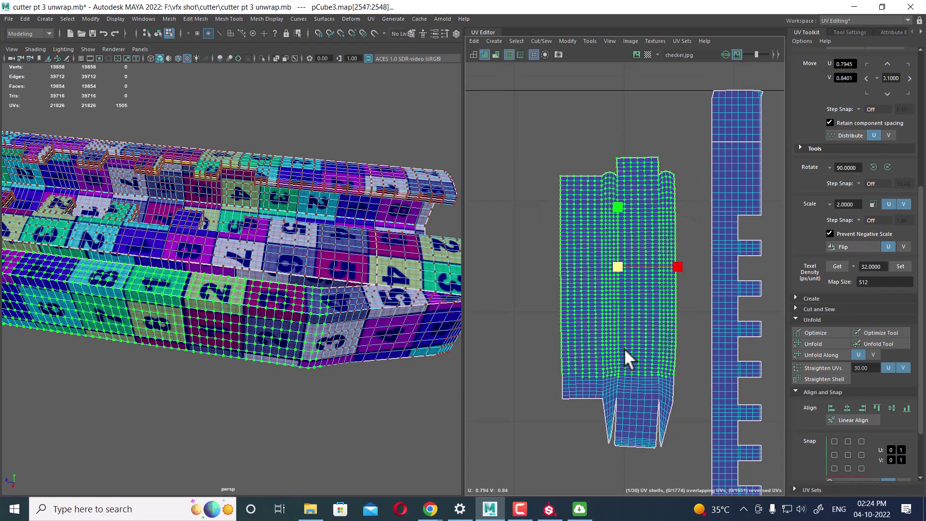
pyautogui.keyDown('alt'); pyautogui.moveTo(624, 348); pyautogui.dragTo(603, 305, button='middle'); pyautogui.keyUp('alt')
pyautogui.moveTo(559, 276)
pyautogui.mouseDown()
pyautogui.moveTo(663, 397)
pyautogui.moveTo(679, 401)
pyautogui.mouseUp()
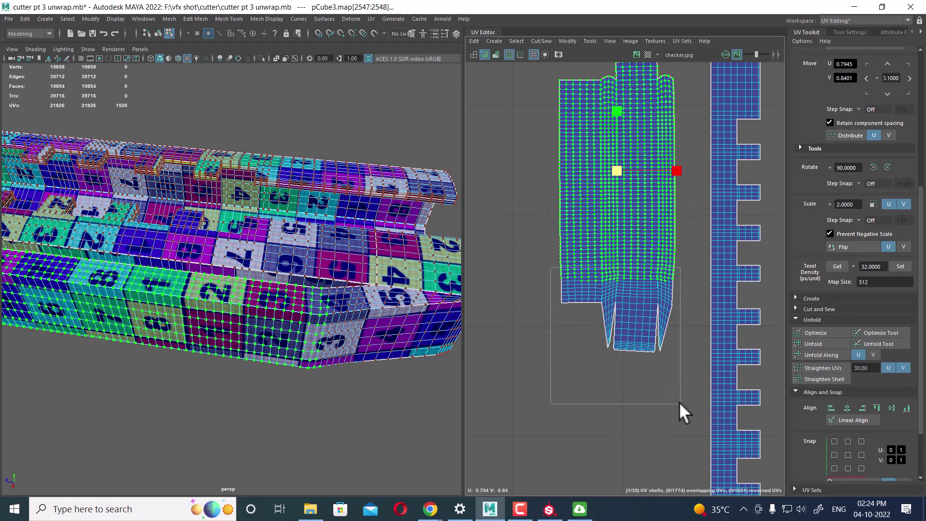
pyautogui.moveTo(670, 251)
pyautogui.keyDown('shift'); pyautogui.mouseDown(button='right')
pyautogui.moveTo(616, 258)
pyautogui.moveTo(568, 250)
pyautogui.moveTo(578, 292)
pyautogui.mouseUp(button='right'); pyautogui.keyUp('shift')
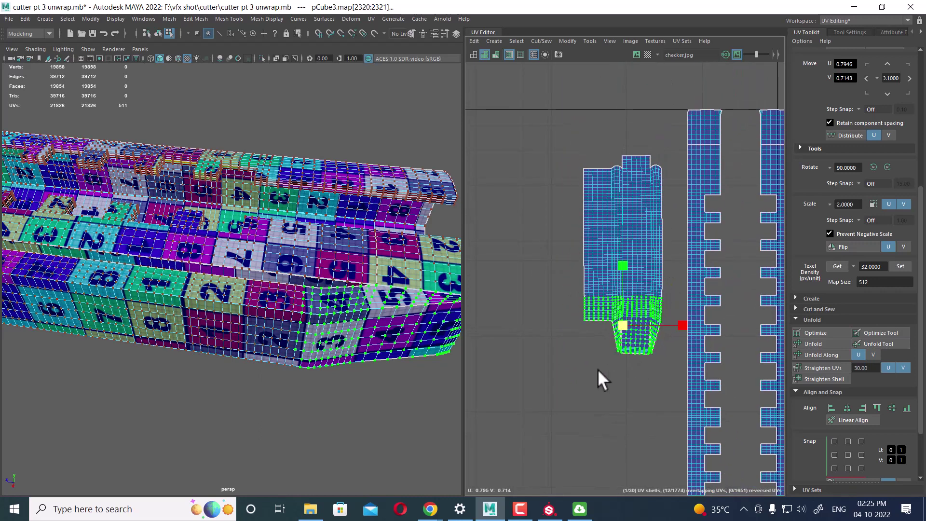
pyautogui.press('F8')
# - Flip the small central UV shell 180° using Rotate 90° and nudge it slightly right
pyautogui.moveTo(283, 317)
pyautogui.keyDown('alt'); pyautogui.mouseDown()
pyautogui.moveTo(375, 337)
pyautogui.moveTo(347, 314)
pyautogui.moveTo(343, 334)
pyautogui.moveTo(292, 230)
pyautogui.mouseUp(); pyautogui.keyUp('alt')
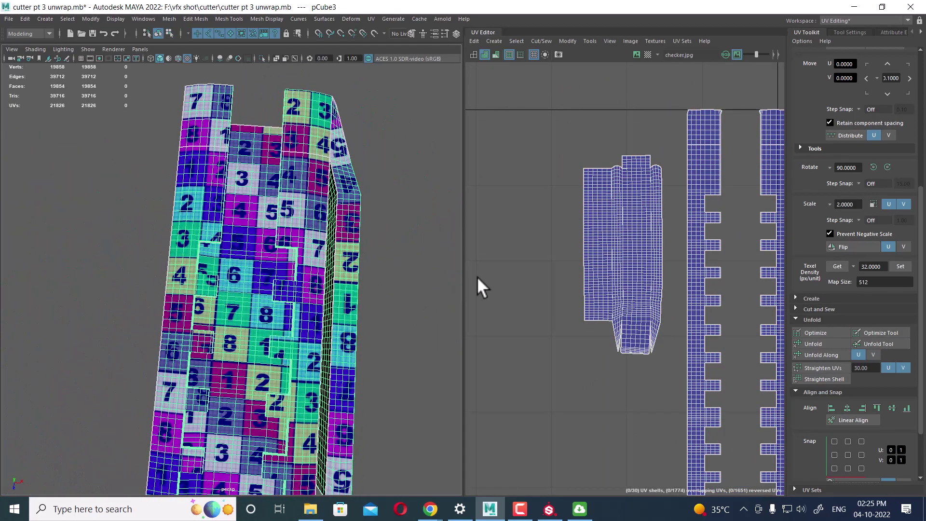
pyautogui.scroll(1, 656, 311)
pyautogui.moveTo(642, 253); pyautogui.dragTo(647, 356)
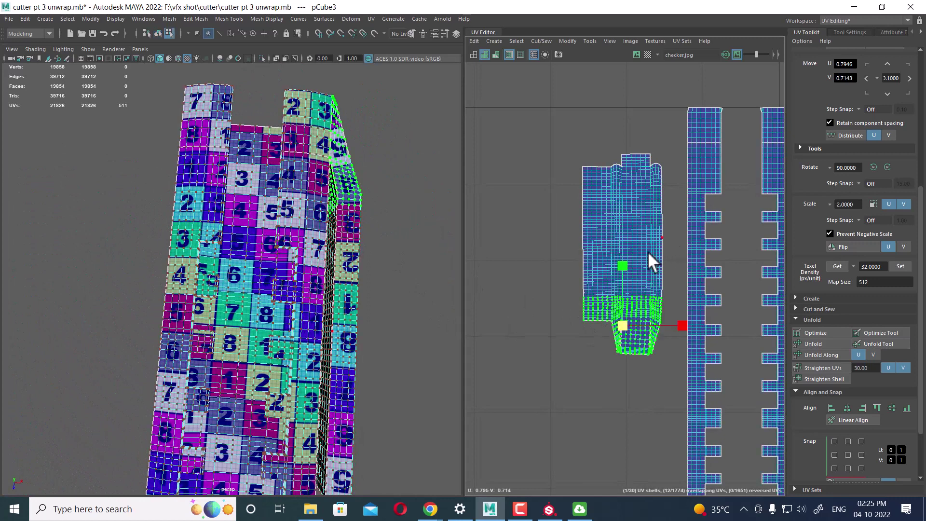
pyautogui.moveTo(576, 145); pyautogui.dragTo(673, 363)
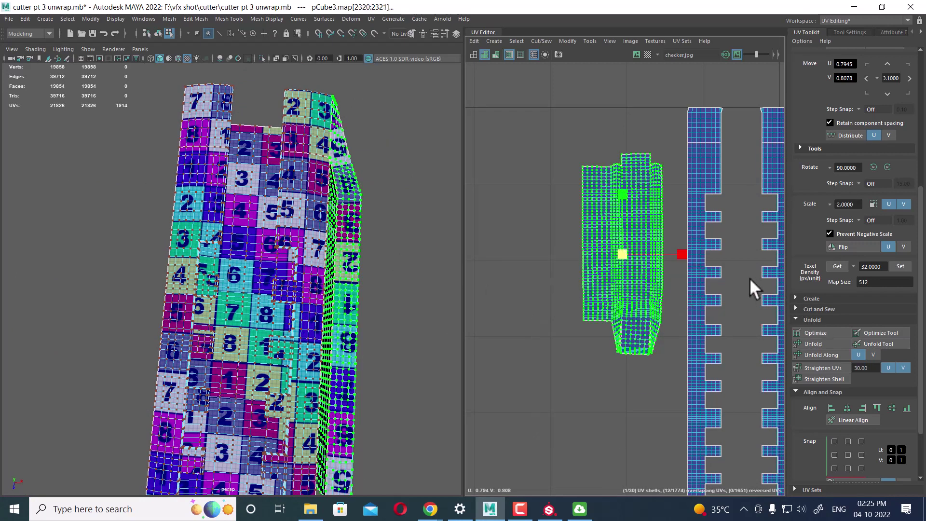
pyautogui.click(887, 167)
pyautogui.click(886, 167)
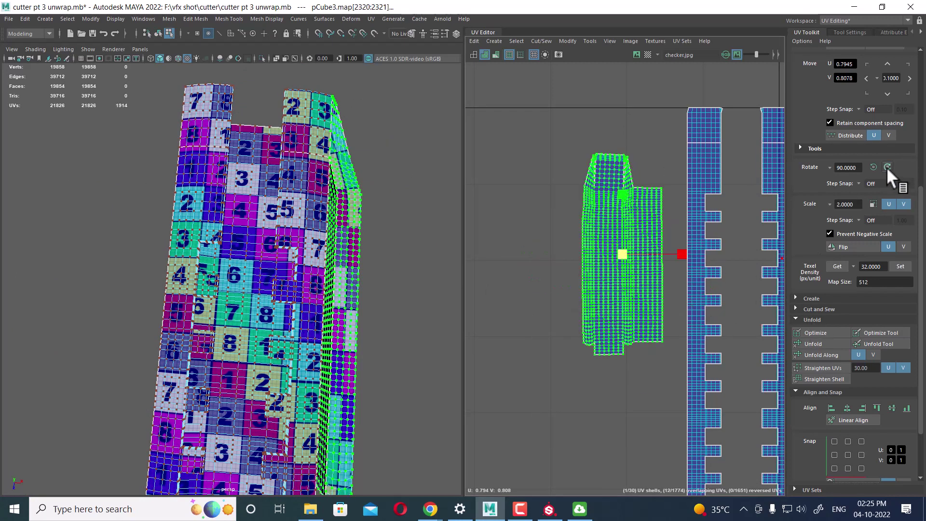
pyautogui.click(886, 167)
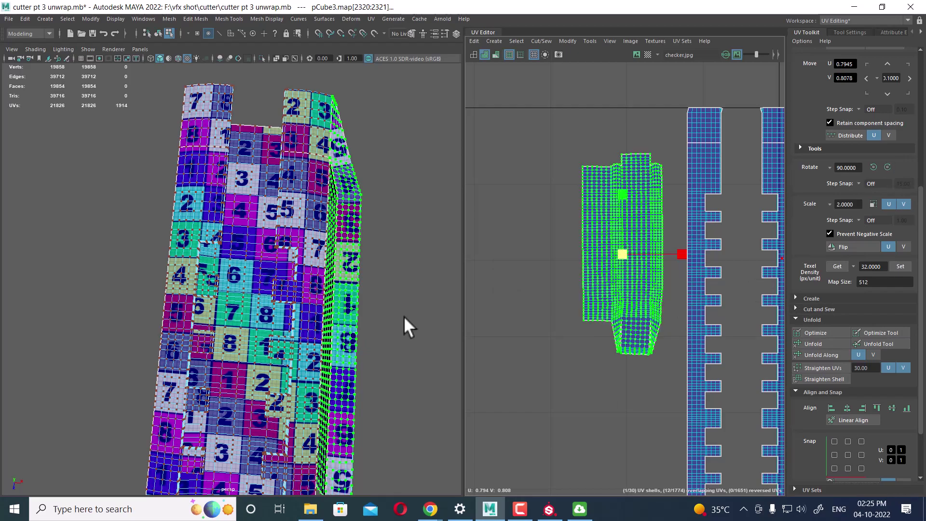
pyautogui.moveTo(316, 345)
pyautogui.keyDown('alt'); pyautogui.mouseDown()
pyautogui.moveTo(306, 351)
pyautogui.moveTo(320, 356)
pyautogui.moveTo(300, 346)
pyautogui.moveTo(290, 320)
pyautogui.moveTo(308, 308)
pyautogui.mouseUp(); pyautogui.keyUp('alt')
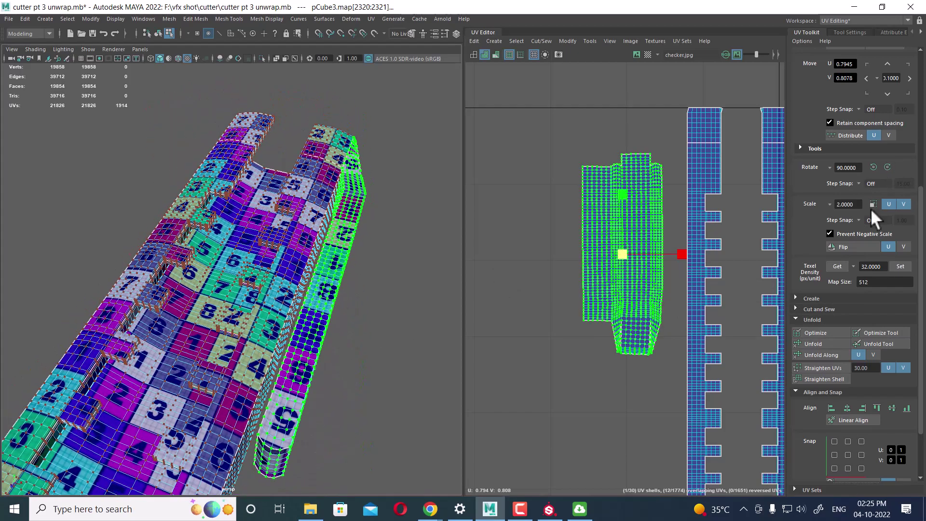
pyautogui.click(887, 166)
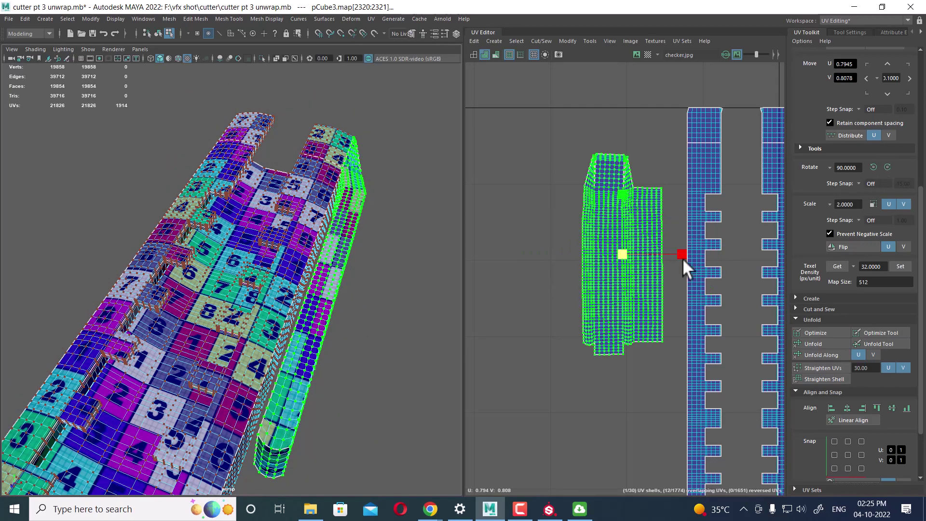
pyautogui.moveTo(688, 250); pyautogui.dragTo(692, 251)
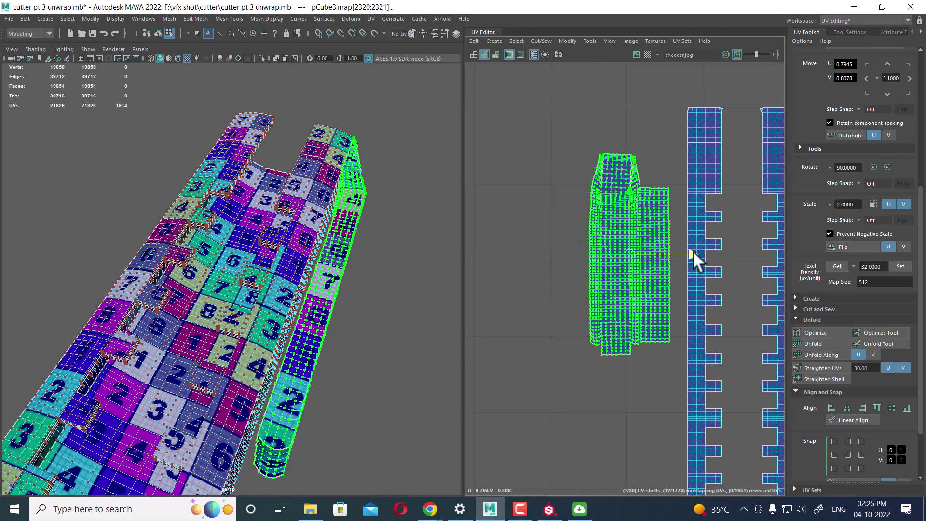
pyautogui.moveTo(191, 395)
pyautogui.keyDown('alt'); pyautogui.mouseDown()
pyautogui.moveTo(210, 424)
pyautogui.moveTo(270, 308)
pyautogui.mouseUp(); pyautogui.keyUp('alt')
pyautogui.moveTo(270, 236); pyautogui.dragTo(375, 215, button='right')
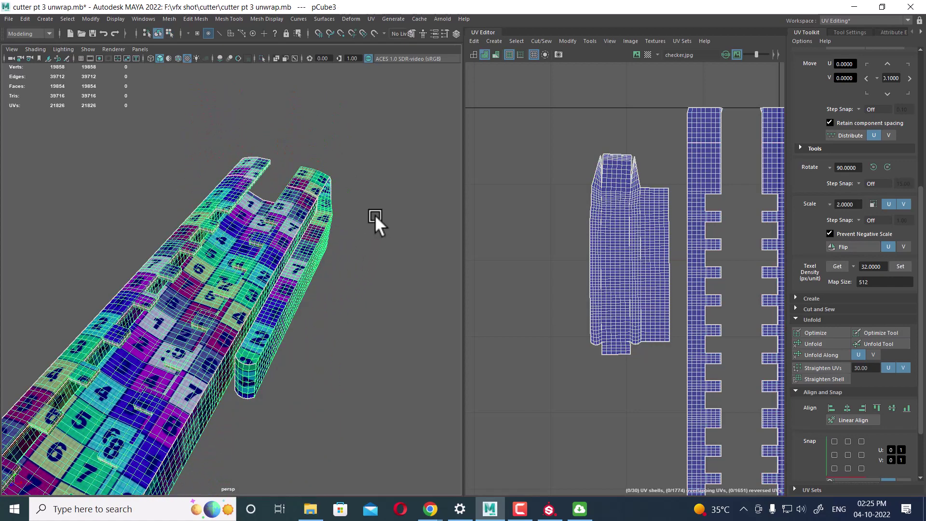
# - Reselect the mesh and marquee-select the small UV shells near the UV origin
pyautogui.click(375, 215)
pyautogui.keyDown('alt'); pyautogui.moveTo(375, 215); pyautogui.dragTo(319, 348); pyautogui.keyUp('alt')
pyautogui.moveTo(255, 331)
pyautogui.keyDown('alt'); pyautogui.mouseDown()
pyautogui.moveTo(247, 285)
pyautogui.moveTo(204, 273)
pyautogui.moveTo(247, 279)
pyautogui.mouseUp(); pyautogui.keyUp('alt')
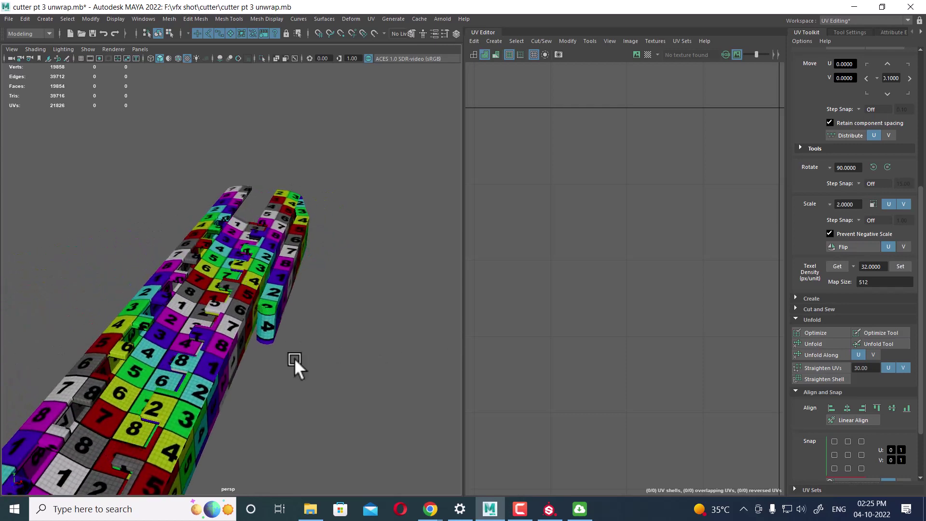
pyautogui.click(264, 334)
pyautogui.scroll(-3, 549, 211)
pyautogui.scroll(3, 660, 263)
pyautogui.scroll(1, 627, 200)
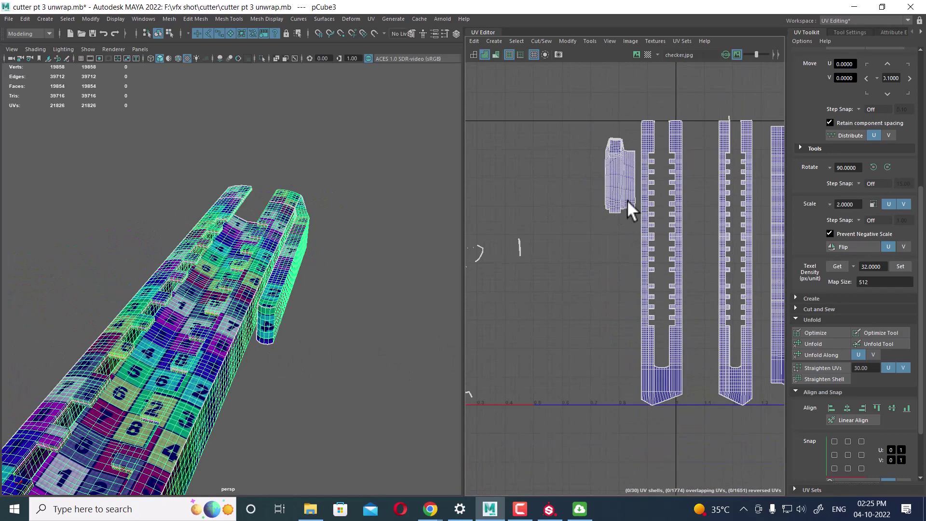
pyautogui.keyDown('alt'); pyautogui.moveTo(627, 199); pyautogui.dragTo(716, 181, button='middle'); pyautogui.keyUp('alt')
pyautogui.moveTo(716, 153); pyautogui.dragTo(529, 379)
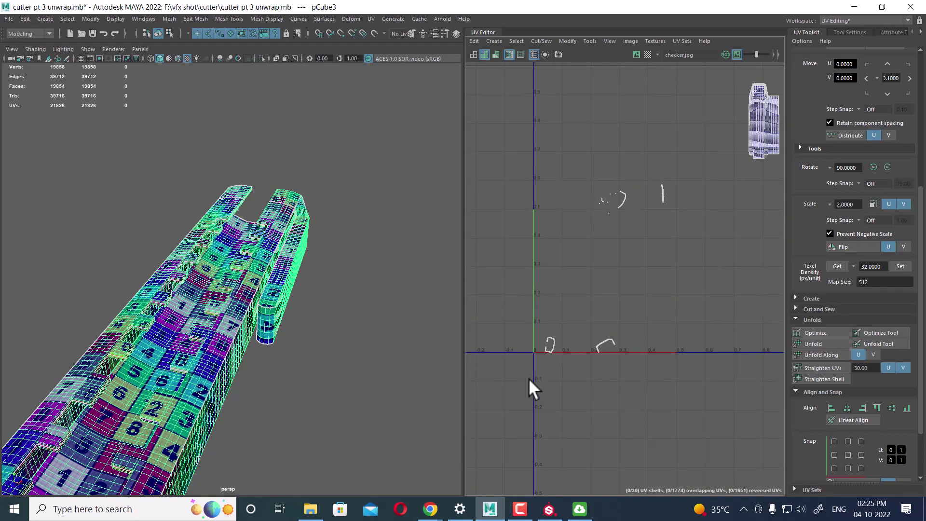
pyautogui.moveTo(642, 234); pyautogui.dragTo(641, 265, button='right')
pyautogui.moveTo(689, 142); pyautogui.dragTo(523, 403)
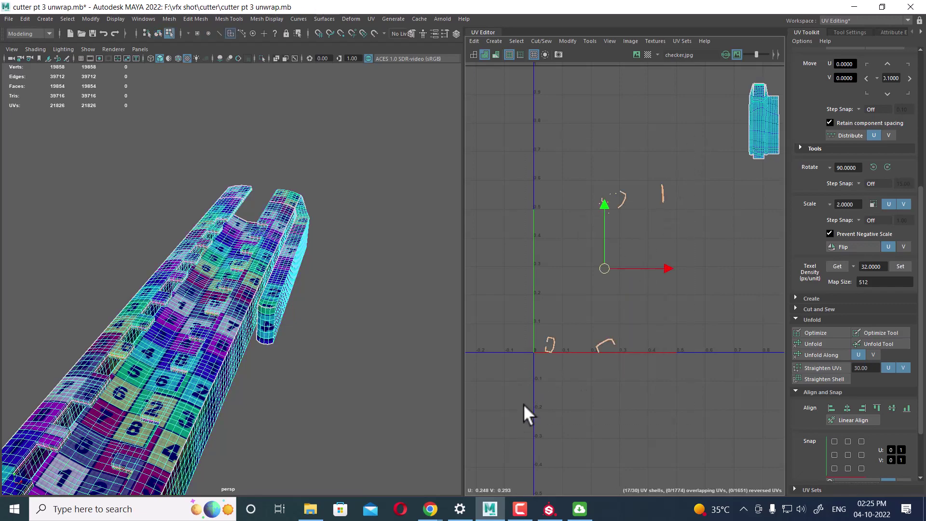
# - Select the faces at the tube's end and switch the viewport to wireframe
pyautogui.click(238, 412)
pyautogui.moveTo(238, 412)
pyautogui.keyDown('alt'); pyautogui.mouseDown()
pyautogui.moveTo(225, 383)
pyautogui.moveTo(328, 296)
pyautogui.mouseUp(); pyautogui.keyUp('alt')
pyautogui.scroll(5, 372, 306)
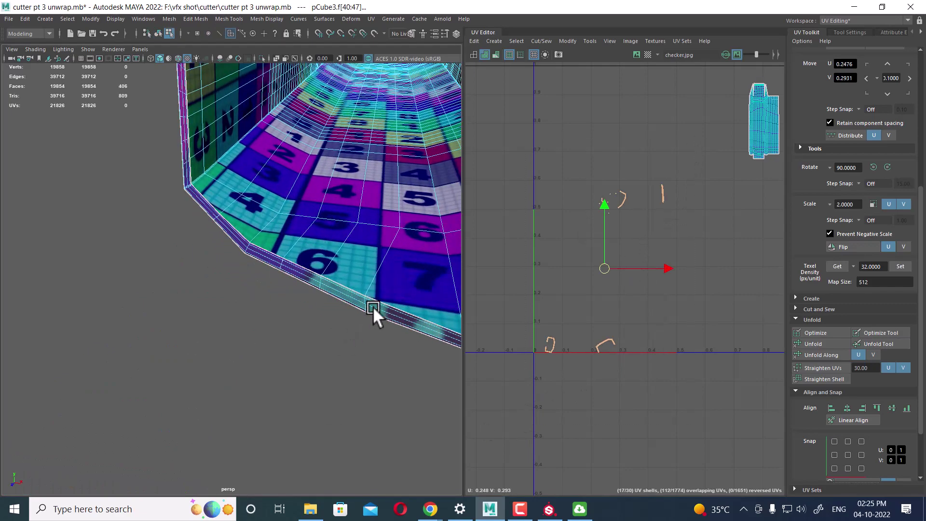
pyautogui.scroll(-5, 372, 305)
pyautogui.moveTo(351, 345)
pyautogui.keyDown('alt'); pyautogui.mouseDown()
pyautogui.moveTo(347, 307)
pyautogui.moveTo(327, 337)
pyautogui.moveTo(284, 343)
pyautogui.mouseUp(); pyautogui.keyUp('alt')
pyautogui.press('4')
pyautogui.scroll(3, 327, 337)
pyautogui.scroll(-3, 337, 331)
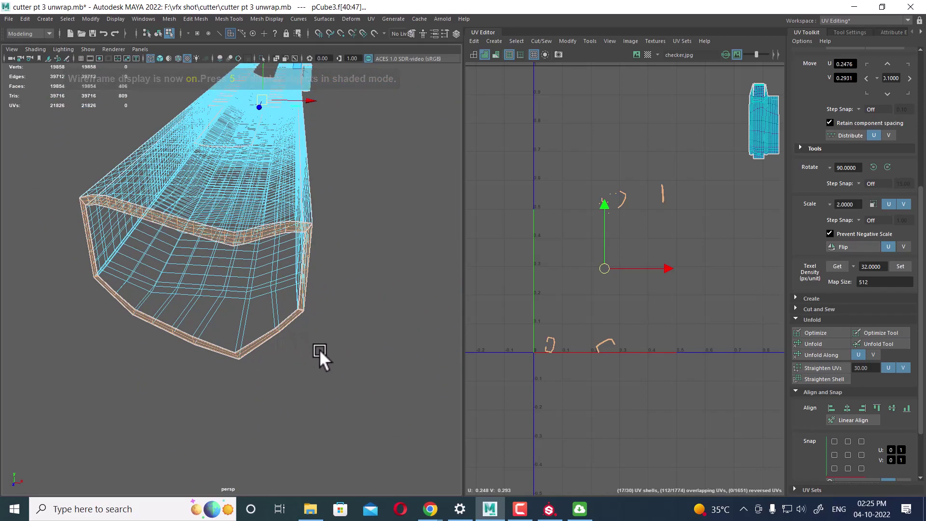
pyautogui.scroll(-3, 627, 290)
pyautogui.keyDown('alt'); pyautogui.moveTo(603, 269); pyautogui.dragTo(510, 209, button='middle'); pyautogui.keyUp('alt')
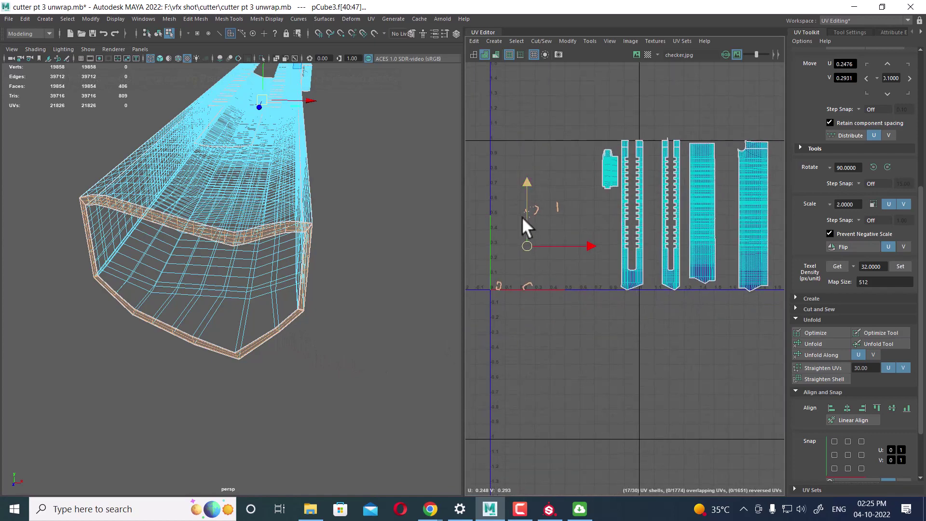
pyautogui.keyDown('alt'); pyautogui.moveTo(541, 324); pyautogui.dragTo(585, 270, button='right'); pyautogui.keyUp('alt')
pyautogui.keyDown('alt'); pyautogui.moveTo(568, 239); pyautogui.dragTo(595, 299, button='right'); pyautogui.keyUp('alt')
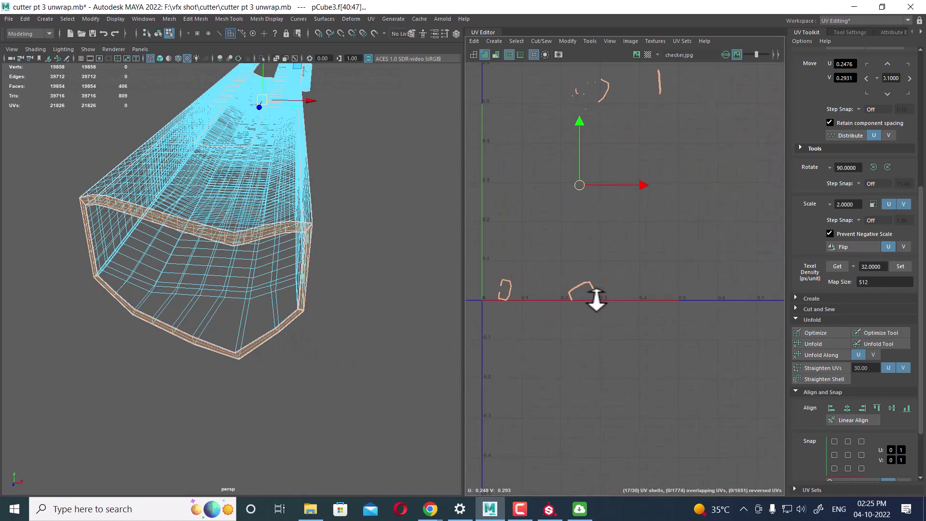
pyautogui.moveTo(380, 287)
pyautogui.keyDown('alt'); pyautogui.mouseDown()
pyautogui.moveTo(395, 319)
pyautogui.moveTo(272, 365)
pyautogui.mouseUp(); pyautogui.keyUp('alt')
pyautogui.keyDown('alt'); pyautogui.moveTo(271, 365); pyautogui.dragTo(282, 281, button='right'); pyautogui.keyUp('alt')
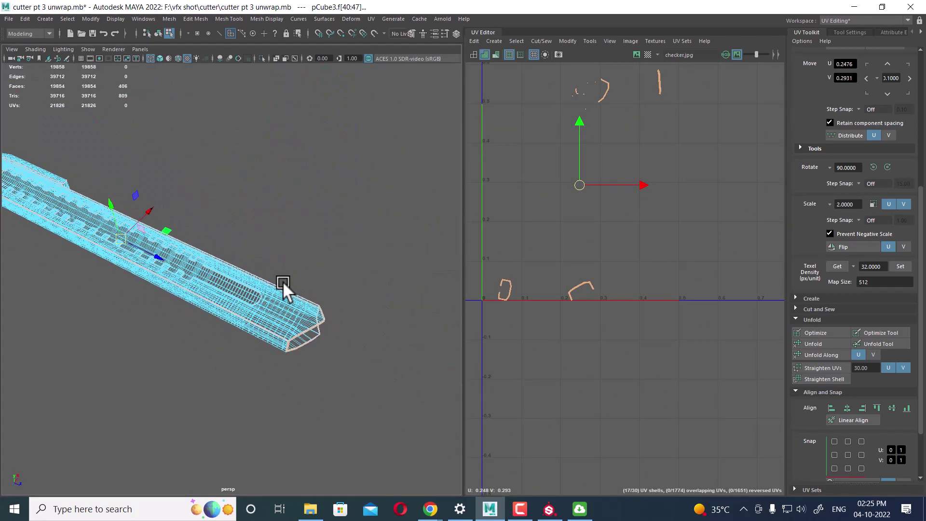
pyautogui.moveTo(282, 280)
pyautogui.keyDown('alt'); pyautogui.mouseDown()
pyautogui.moveTo(344, 319)
pyautogui.moveTo(311, 279)
pyautogui.mouseUp(); pyautogui.keyUp('alt')
# - Deselect the far-end faces and shift the selected end-cap UVs lower in UV space
pyautogui.keyDown('ctrl'); pyautogui.moveTo(135, 229); pyautogui.dragTo(227, 241); pyautogui.keyUp('ctrl')
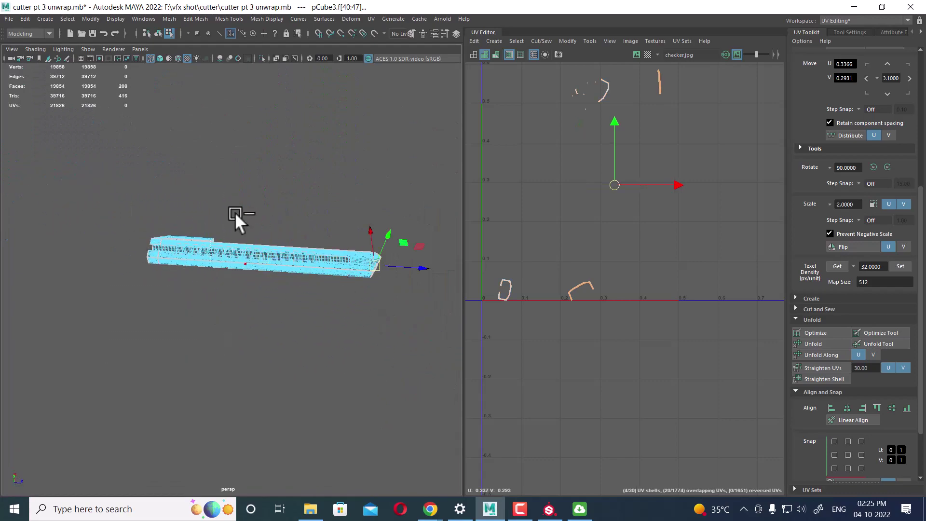
pyautogui.keyDown('ctrl'); pyautogui.moveTo(234, 168); pyautogui.dragTo(351, 325); pyautogui.keyUp('ctrl')
pyautogui.keyDown('alt'); pyautogui.moveTo(680, 190); pyautogui.dragTo(606, 295, button='middle'); pyautogui.keyUp('alt')
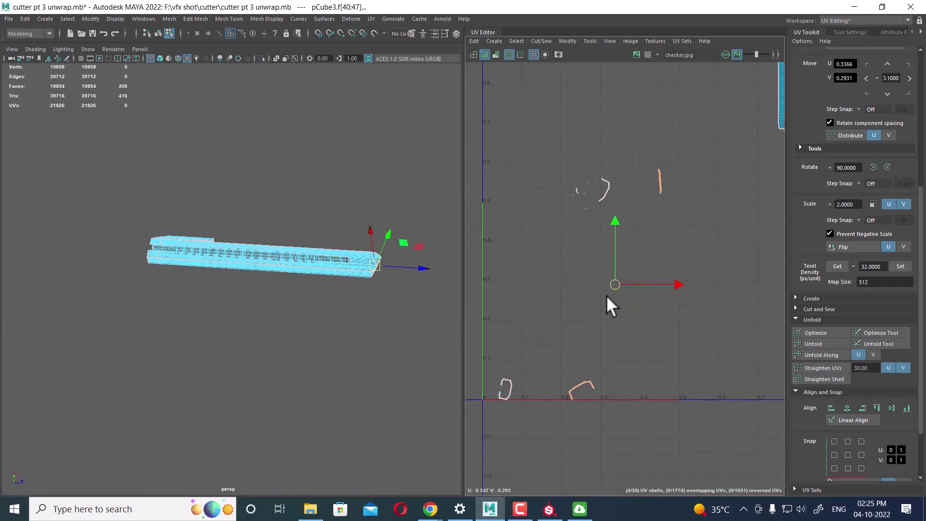
pyautogui.keyDown('alt'); pyautogui.moveTo(338, 251); pyautogui.dragTo(298, 217); pyautogui.keyUp('alt')
pyautogui.keyDown('alt'); pyautogui.moveTo(298, 217); pyautogui.dragTo(265, 318, button='right'); pyautogui.keyUp('alt')
pyautogui.moveTo(265, 318)
pyautogui.keyDown('alt'); pyautogui.mouseDown()
pyautogui.moveTo(312, 322)
pyautogui.moveTo(356, 295)
pyautogui.moveTo(321, 310)
pyautogui.moveTo(221, 186)
pyautogui.moveTo(299, 354)
pyautogui.mouseUp(); pyautogui.keyUp('alt')
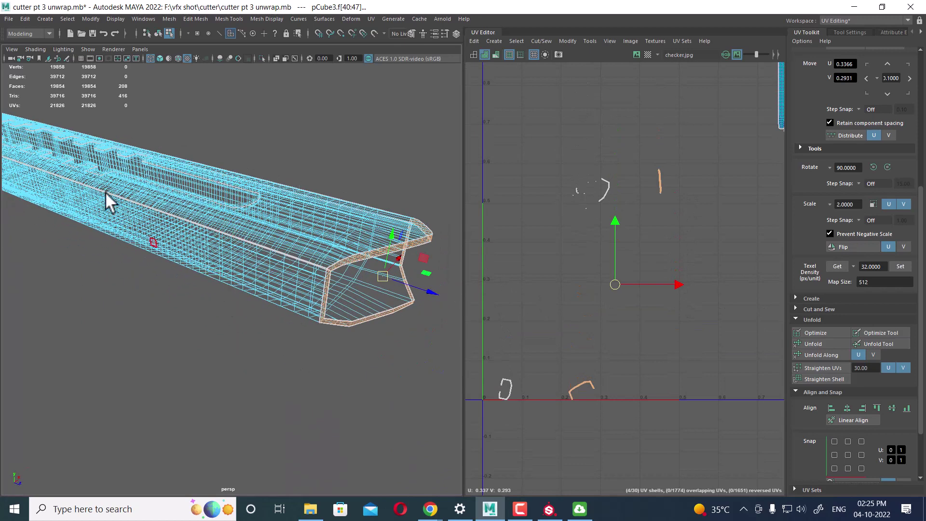
pyautogui.keyDown('ctrl'); pyautogui.moveTo(99, 227); pyautogui.dragTo(207, 295); pyautogui.keyUp('ctrl')
pyautogui.keyDown('alt'); pyautogui.moveTo(664, 264); pyautogui.dragTo(580, 288, button='right'); pyautogui.keyUp('alt')
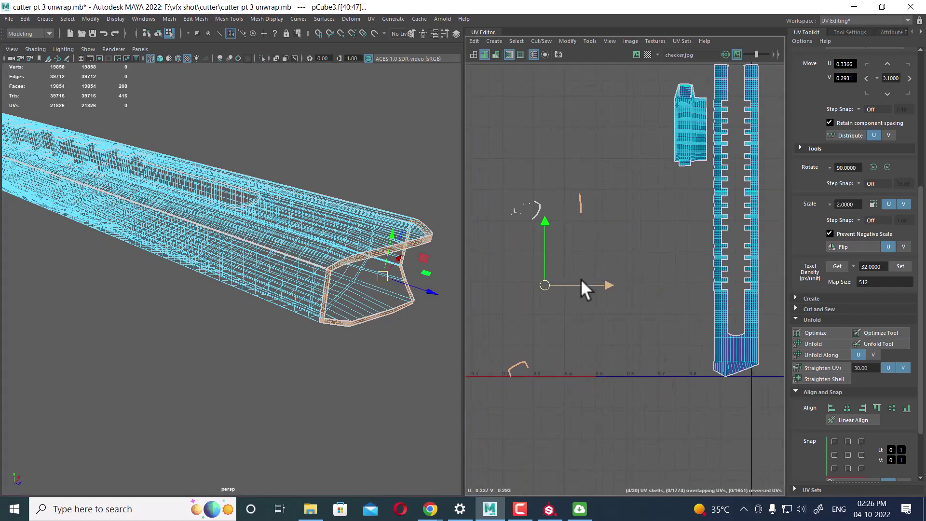
pyautogui.scroll(-3, 555, 290)
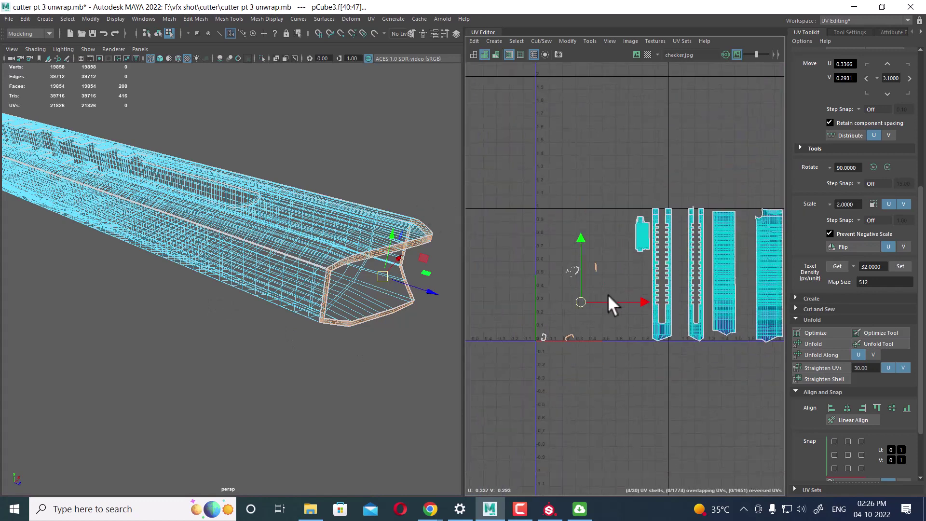
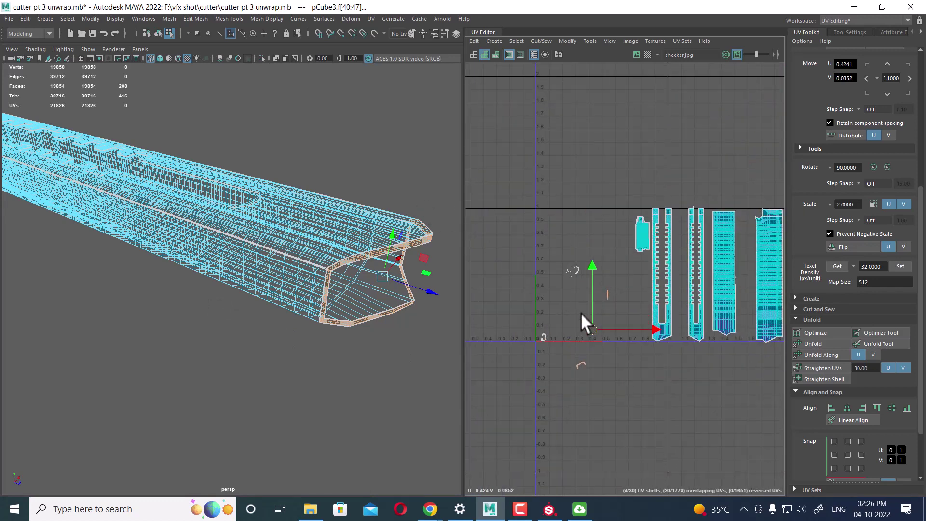
# - Zoom the UV Editor in on the curved strip shell
pyautogui.scroll(2, 591, 316)
pyautogui.keyDown('alt'); pyautogui.moveTo(593, 325); pyautogui.dragTo(637, 389, button='right'); pyautogui.keyUp('alt')
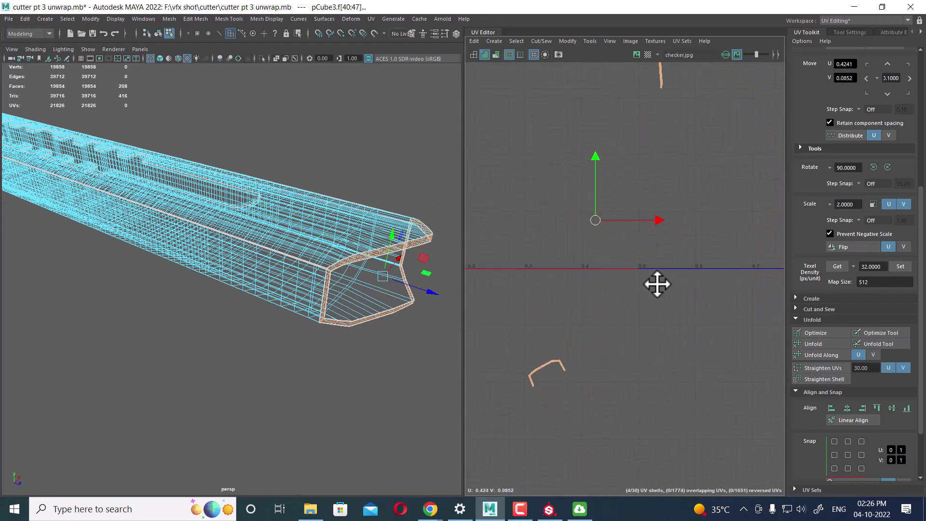
pyautogui.keyDown('alt'); pyautogui.moveTo(636, 388); pyautogui.dragTo(661, 264, button='middle'); pyautogui.keyUp('alt')
pyautogui.scroll(1, 583, 372)
pyautogui.scroll(2, 736, 370)
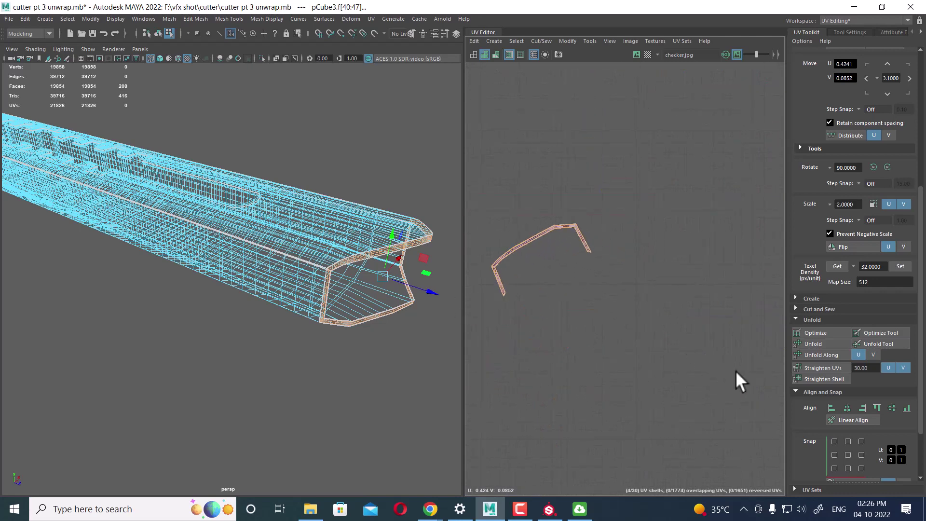
pyautogui.scroll(1, 647, 241)
pyautogui.scroll(-3, 653, 343)
pyautogui.scroll(-2, 709, 242)
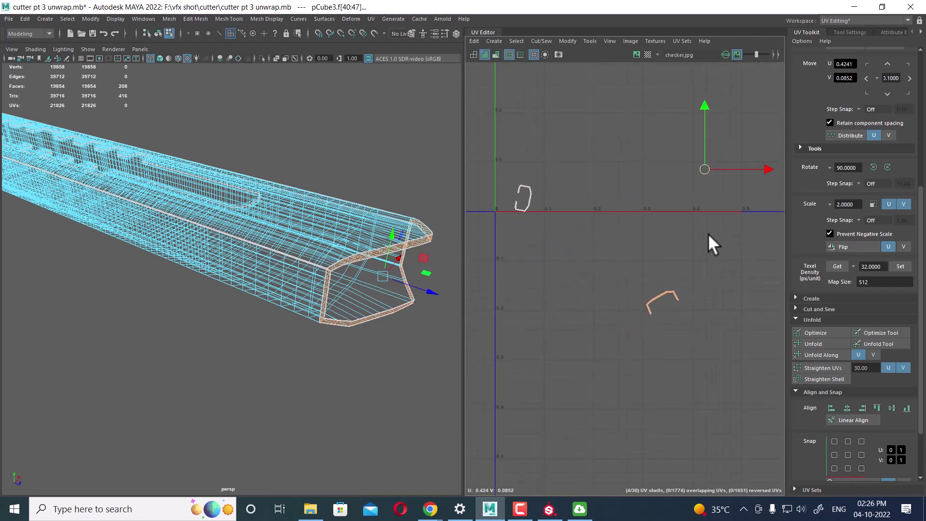
pyautogui.moveTo(708, 242)
pyautogui.keyDown('alt'); pyautogui.mouseDown(button='middle')
pyautogui.moveTo(617, 311)
pyautogui.moveTo(606, 246)
pyautogui.mouseUp(button='middle'); pyautogui.keyUp('alt')
pyautogui.scroll(2, 678, 454)
pyautogui.scroll(2, 686, 404)
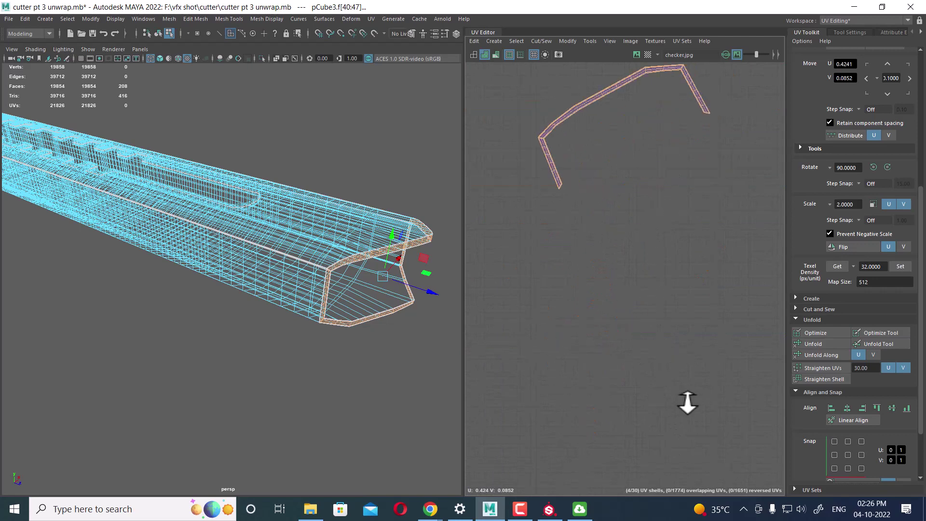
pyautogui.keyDown('alt'); pyautogui.moveTo(686, 403); pyautogui.dragTo(630, 239, button='middle'); pyautogui.keyUp('alt')
pyautogui.scroll(3, 631, 240)
# - In Edge mode, sew the strip shell's open edge onto its neighbour
pyautogui.moveTo(570, 312); pyautogui.dragTo(571, 259, button='right')
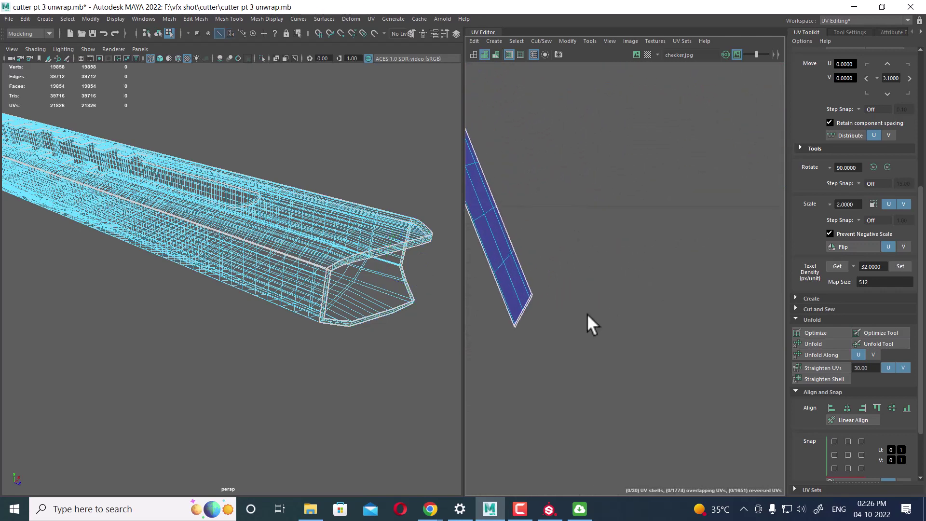
pyautogui.keyDown('alt'); pyautogui.moveTo(586, 322); pyautogui.dragTo(588, 255, button='middle'); pyautogui.keyUp('alt')
pyautogui.scroll(1, 585, 263)
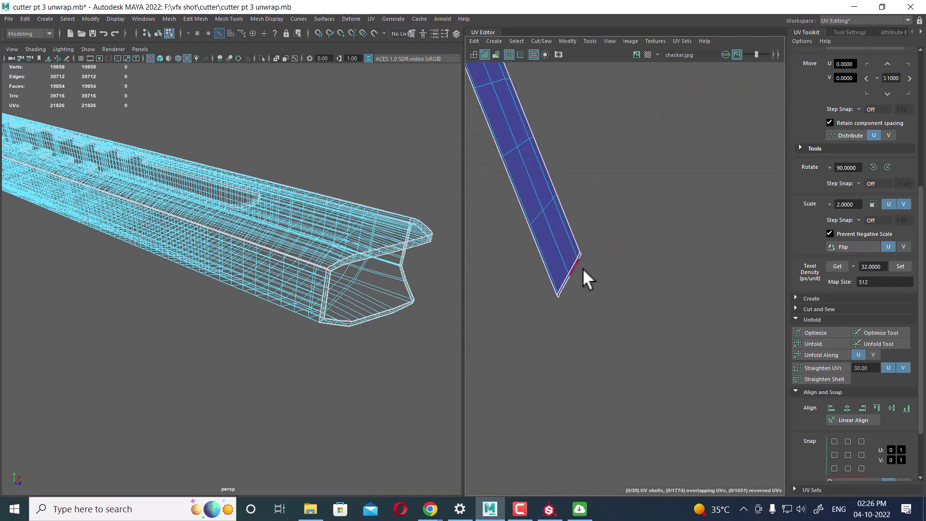
pyautogui.click(566, 287)
pyautogui.keyDown('shift'); pyautogui.moveTo(571, 304); pyautogui.dragTo(598, 213, button='right'); pyautogui.keyUp('shift')
# - Zoom back out over the UV layout and show the cutter with textured shading (6)
pyautogui.moveTo(615, 262)
pyautogui.keyDown('alt'); pyautogui.mouseDown(button='right')
pyautogui.moveTo(502, 104)
pyautogui.moveTo(628, 326)
pyautogui.moveTo(628, 285)
pyautogui.moveTo(661, 289)
pyautogui.moveTo(649, 240)
pyautogui.mouseUp(button='right'); pyautogui.keyUp('alt')
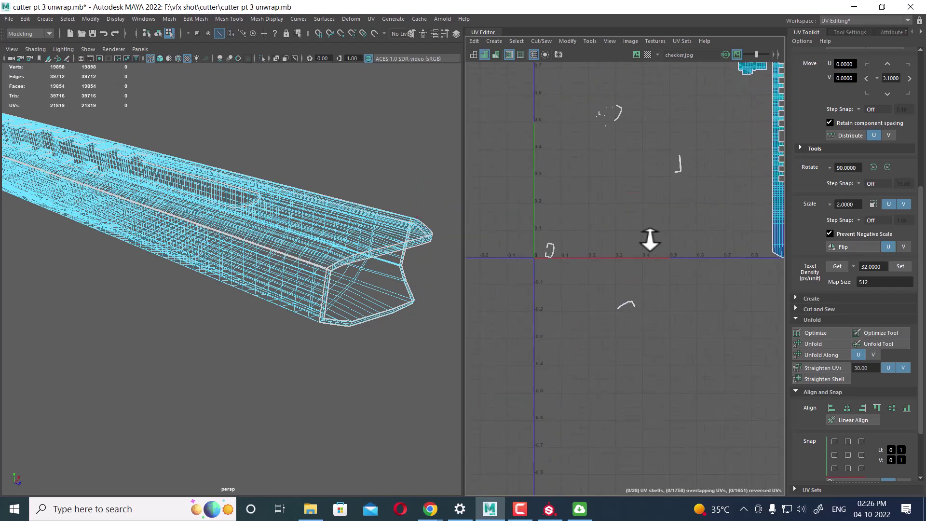
pyautogui.moveTo(649, 240)
pyautogui.keyDown('alt'); pyautogui.mouseDown(button='middle')
pyautogui.moveTo(671, 262)
pyautogui.moveTo(631, 248)
pyautogui.mouseUp(button='middle'); pyautogui.keyUp('alt')
pyautogui.keyDown('alt'); pyautogui.moveTo(630, 248); pyautogui.dragTo(477, 168, button='right'); pyautogui.keyUp('alt')
pyautogui.keyDown('alt'); pyautogui.moveTo(477, 168); pyautogui.dragTo(512, 186, button='middle'); pyautogui.keyUp('alt')
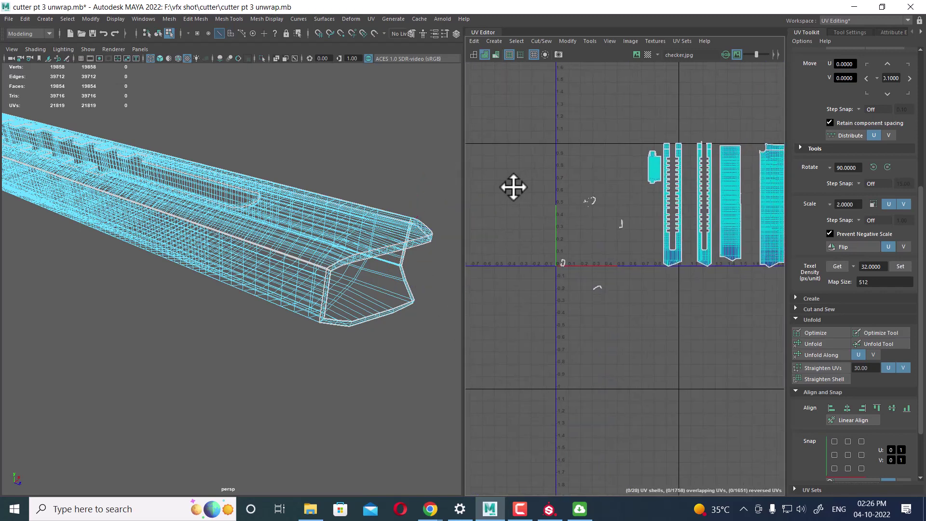
pyautogui.keyDown('alt'); pyautogui.moveTo(682, 269); pyautogui.dragTo(574, 227, button='middle'); pyautogui.keyUp('alt')
pyautogui.moveTo(575, 227)
pyautogui.keyDown('alt'); pyautogui.mouseDown(button='right')
pyautogui.moveTo(606, 288)
pyautogui.moveTo(612, 192)
pyautogui.moveTo(658, 250)
pyautogui.mouseUp(button='right'); pyautogui.keyUp('alt')
pyautogui.keyDown('alt'); pyautogui.moveTo(658, 250); pyautogui.dragTo(707, 315, button='middle'); pyautogui.keyUp('alt')
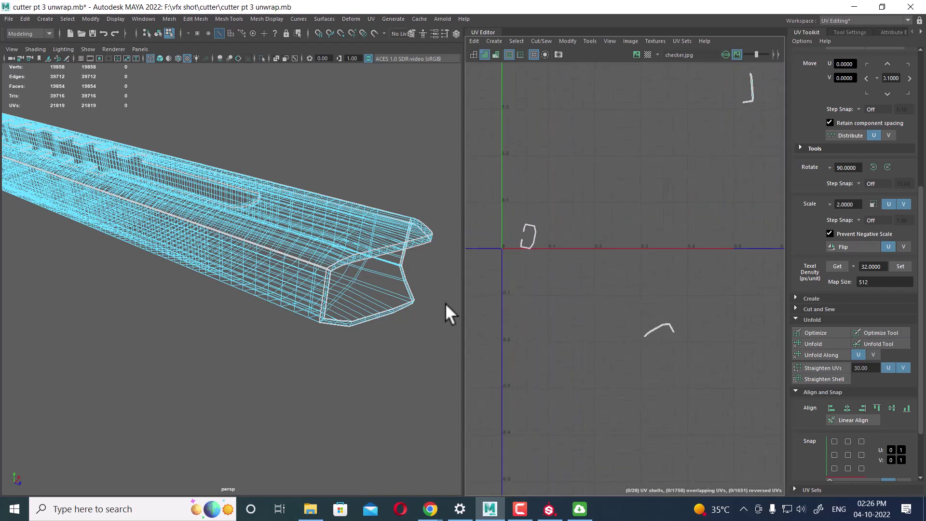
pyautogui.moveTo(445, 304)
pyautogui.keyDown('alt'); pyautogui.mouseDown(button='middle')
pyautogui.moveTo(320, 300)
pyautogui.moveTo(376, 341)
pyautogui.mouseUp(button='middle'); pyautogui.keyUp('alt')
pyautogui.press('6')
# - Return to plain shaded display and select the cutter's end faces
pyautogui.press('5')
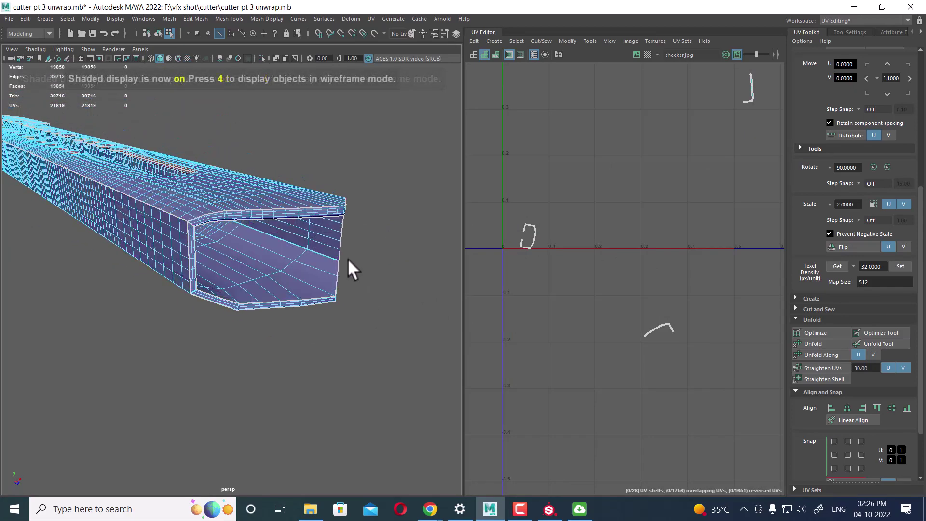
pyautogui.scroll(2, 348, 259)
pyautogui.moveTo(437, 130); pyautogui.dragTo(202, 381)
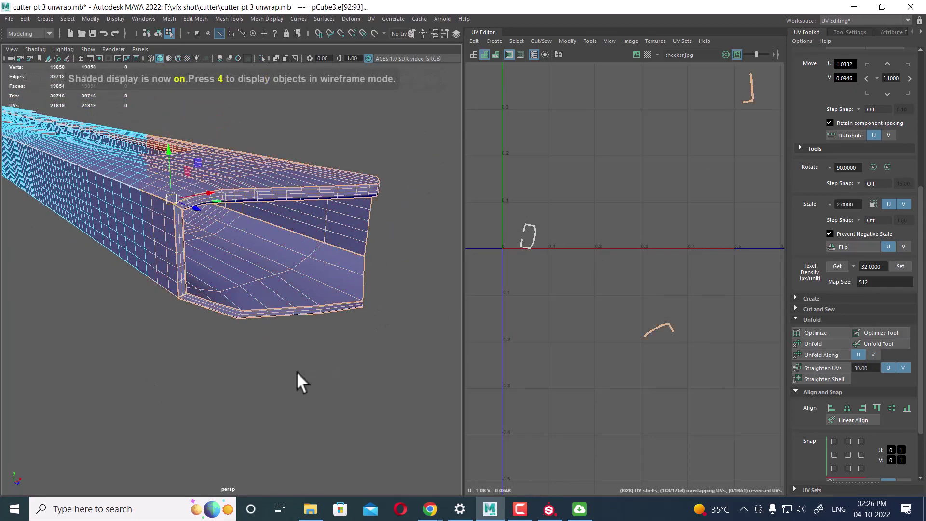
pyautogui.scroll(-2, 564, 248)
pyautogui.moveTo(564, 247)
pyautogui.keyDown('alt'); pyautogui.mouseDown(button='middle')
pyautogui.moveTo(601, 352)
pyautogui.moveTo(583, 262)
pyautogui.moveTo(598, 212)
pyautogui.mouseUp(button='middle'); pyautogui.keyUp('alt')
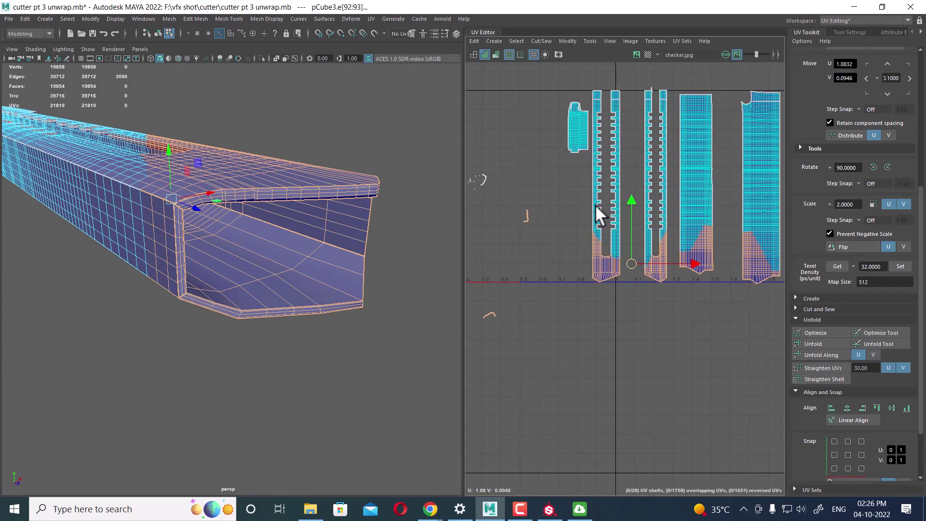
pyautogui.scroll(-2, 598, 212)
# - Move and Sew the two selected strip shells together
pyautogui.moveTo(585, 223); pyautogui.dragTo(745, 325)
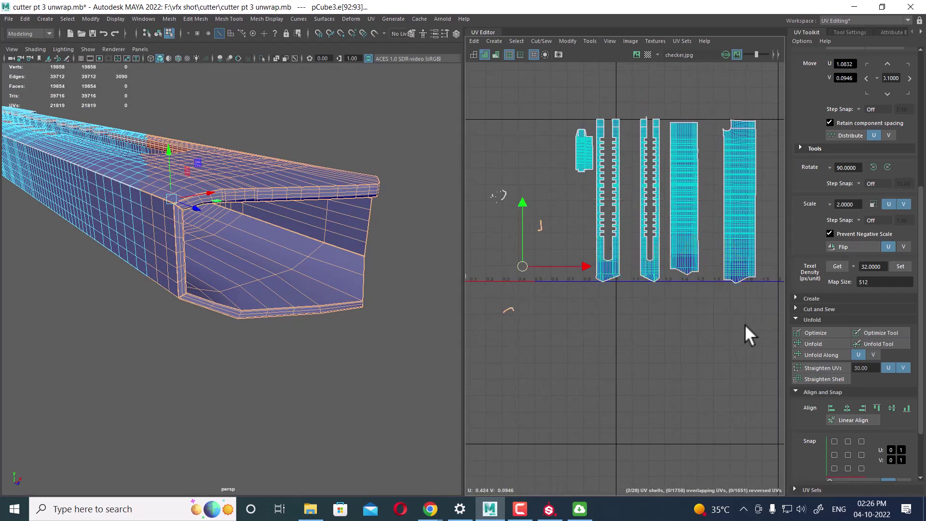
pyautogui.scroll(2, 648, 303)
pyautogui.scroll(1, 644, 284)
pyautogui.moveTo(652, 272)
pyautogui.keyDown('shift'); pyautogui.mouseDown(button='right')
pyautogui.moveTo(655, 179)
pyautogui.moveTo(607, 188)
pyautogui.moveTo(552, 181)
pyautogui.mouseUp(button='right'); pyautogui.keyUp('shift')
pyautogui.scroll(3, 603, 212)
pyautogui.scroll(2, 586, 217)
pyautogui.scroll(-2, 621, 244)
# - Unfold and enlarge the end-cap shell, rotate it 90° horizontal, and place it under the strips
pyautogui.keyDown('alt'); pyautogui.moveTo(688, 285); pyautogui.dragTo(536, 247, button='middle'); pyautogui.keyUp('alt')
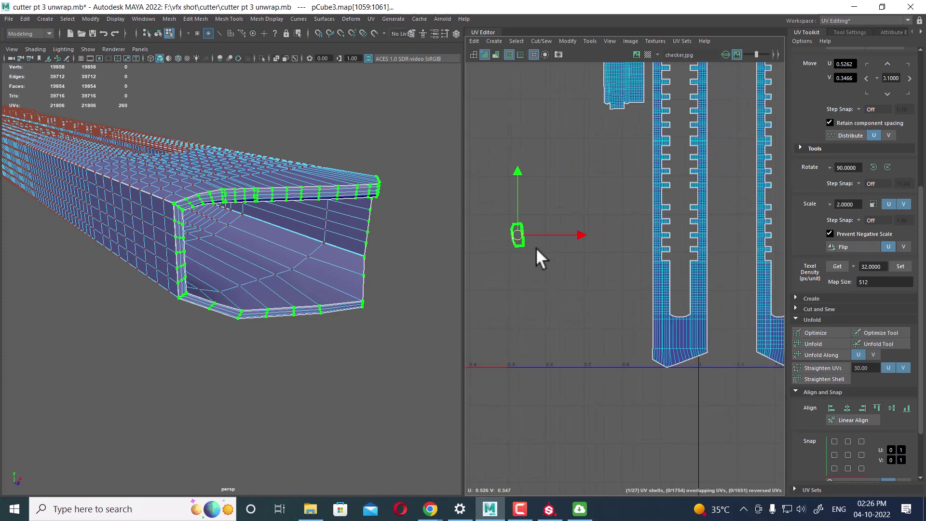
pyautogui.press('r')
pyautogui.moveTo(531, 224)
pyautogui.mouseDown()
pyautogui.moveTo(620, 170)
pyautogui.moveTo(580, 234)
pyautogui.mouseUp()
pyautogui.press('w')
pyautogui.moveTo(516, 238)
pyautogui.mouseDown()
pyautogui.moveTo(647, 392)
pyautogui.moveTo(668, 397)
pyautogui.mouseUp()
pyautogui.press('e')
pyautogui.moveTo(727, 381)
pyautogui.mouseDown()
pyautogui.moveTo(722, 359)
pyautogui.moveTo(638, 307)
pyautogui.moveTo(655, 313)
pyautogui.mouseUp()
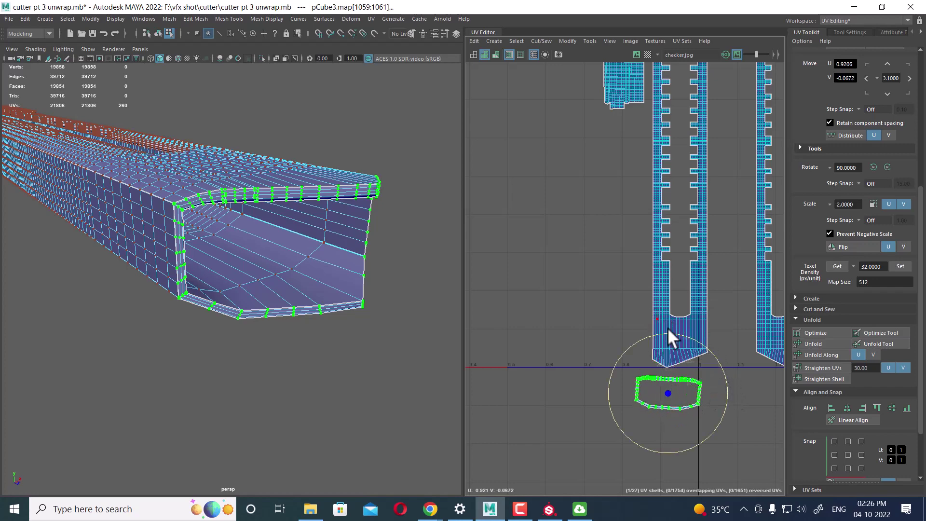
pyautogui.press('w')
pyautogui.moveTo(674, 391); pyautogui.dragTo(678, 387)
# - Select the small leftover UV shells
pyautogui.scroll(-3, 643, 409)
pyautogui.keyDown('alt'); pyautogui.moveTo(622, 333); pyautogui.dragTo(668, 312, button='middle'); pyautogui.keyUp('alt')
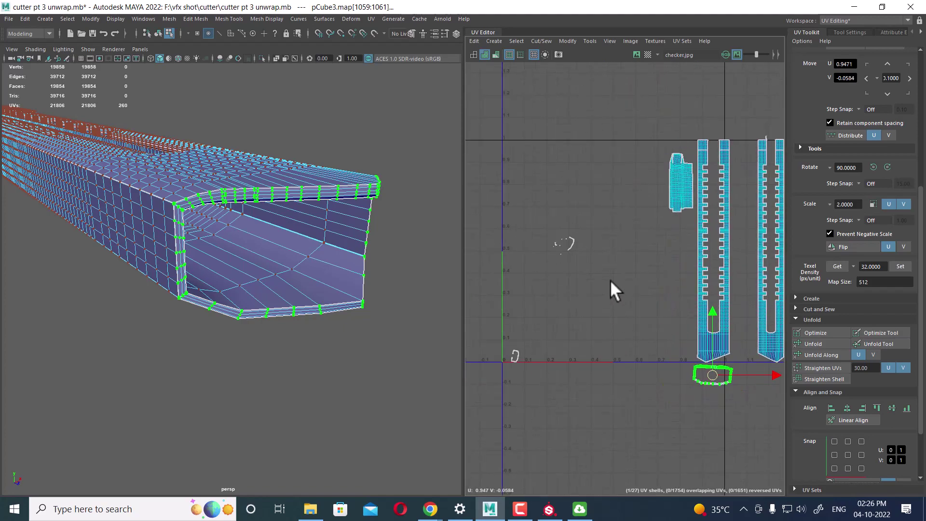
pyautogui.moveTo(625, 193); pyautogui.dragTo(474, 438)
pyautogui.scroll(-3, 333, 381)
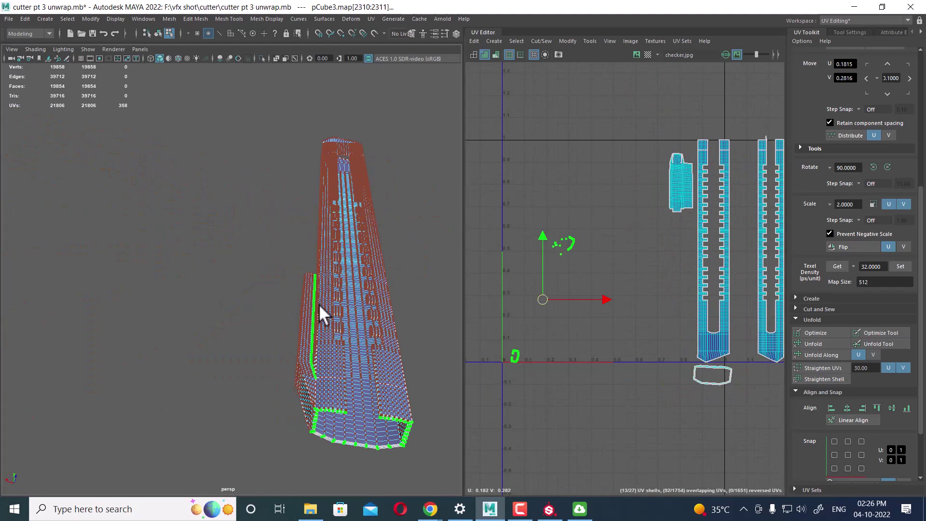
# - Orbit the cutter to inspect its end faces and selected edges
pyautogui.keyDown('alt'); pyautogui.moveTo(179, 253); pyautogui.dragTo(302, 265); pyautogui.keyUp('alt')
pyautogui.scroll(3, 302, 265)
pyautogui.scroll(3, 597, 277)
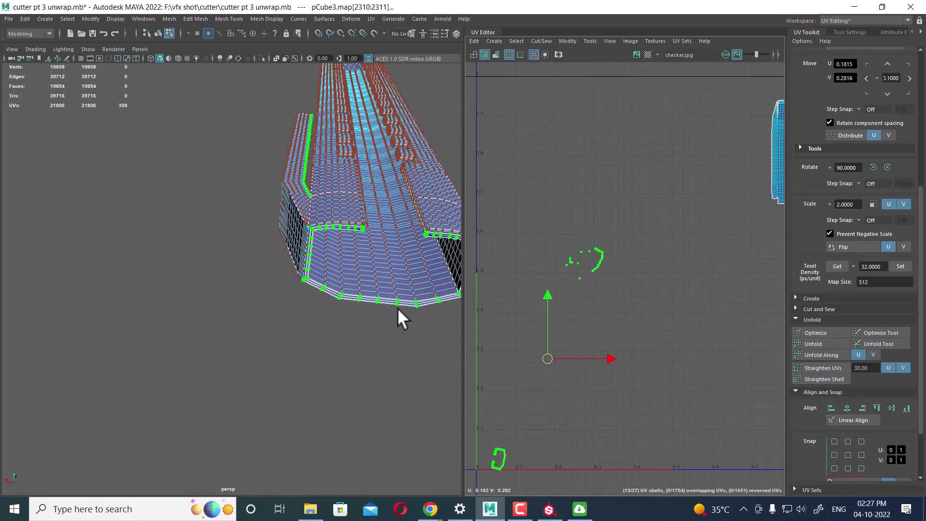
pyautogui.moveTo(397, 308)
pyautogui.keyDown('alt'); pyautogui.mouseDown()
pyautogui.moveTo(403, 326)
pyautogui.moveTo(288, 287)
pyautogui.moveTo(339, 275)
pyautogui.moveTo(332, 311)
pyautogui.moveTo(396, 237)
pyautogui.moveTo(352, 258)
pyautogui.mouseUp(); pyautogui.keyUp('alt')
pyautogui.moveTo(378, 190); pyautogui.dragTo(262, 380)
pyautogui.scroll(2, 613, 366)
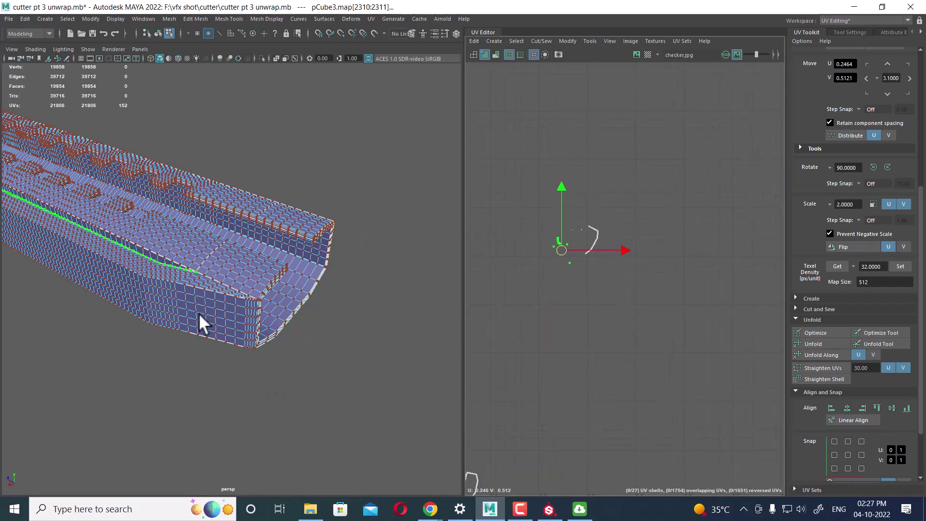
pyautogui.moveTo(199, 314)
pyautogui.keyDown('alt'); pyautogui.mouseDown()
pyautogui.moveTo(327, 321)
pyautogui.moveTo(150, 374)
pyautogui.moveTo(283, 323)
pyautogui.moveTo(316, 345)
pyautogui.moveTo(495, 282)
pyautogui.mouseUp(); pyautogui.keyUp('alt')
pyautogui.keyDown('alt'); pyautogui.moveTo(494, 282); pyautogui.dragTo(621, 278, button='right'); pyautogui.keyUp('alt')
# - Move the selected small UVs up and right beside the large strip shells
pyautogui.moveTo(573, 281)
pyautogui.mouseDown()
pyautogui.moveTo(552, 281)
pyautogui.moveTo(552, 296)
pyautogui.mouseUp()
pyautogui.moveTo(671, 299)
pyautogui.keyDown('alt'); pyautogui.mouseDown(button='right')
pyautogui.moveTo(525, 263)
pyautogui.moveTo(719, 268)
pyautogui.moveTo(624, 275)
pyautogui.mouseUp(button='right'); pyautogui.keyUp('alt')
pyautogui.keyDown('alt'); pyautogui.moveTo(499, 326); pyautogui.dragTo(567, 316, button='middle'); pyautogui.keyUp('alt')
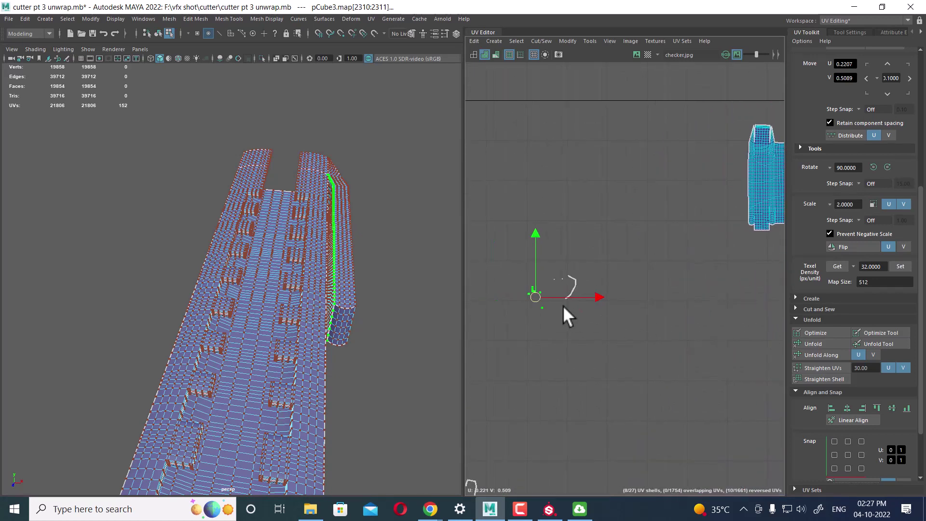
pyautogui.moveTo(548, 296)
pyautogui.mouseDown()
pyautogui.moveTo(667, 261)
pyautogui.moveTo(685, 229)
pyautogui.mouseUp()
pyautogui.moveTo(684, 229)
pyautogui.keyDown('alt'); pyautogui.mouseDown(button='right')
pyautogui.moveTo(624, 355)
pyautogui.moveTo(600, 309)
pyautogui.moveTo(641, 289)
pyautogui.moveTo(640, 278)
pyautogui.moveTo(642, 330)
pyautogui.mouseUp(button='right'); pyautogui.keyUp('alt')
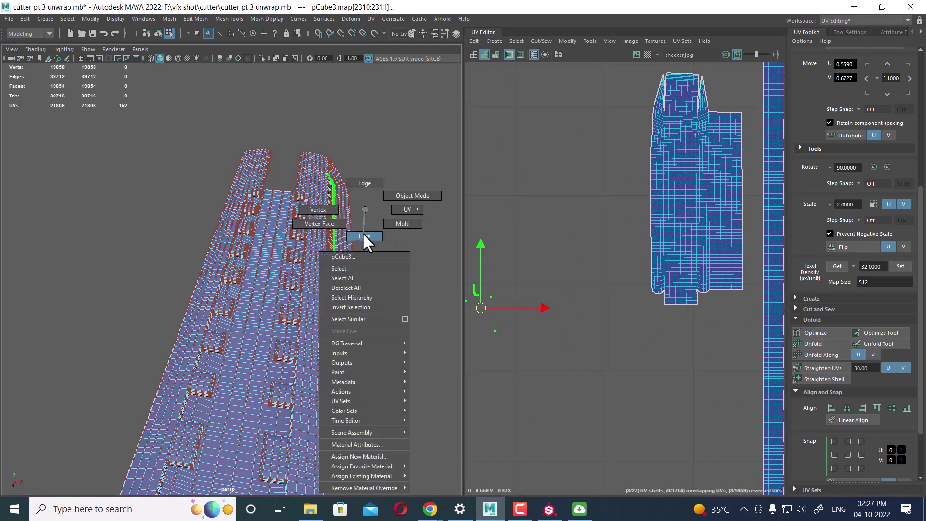
# - Select an inner-wall face, then cut the UVs along the strip's edges
pyautogui.moveTo(364, 207); pyautogui.dragTo(343, 247, button='right')
pyautogui.click(338, 253)
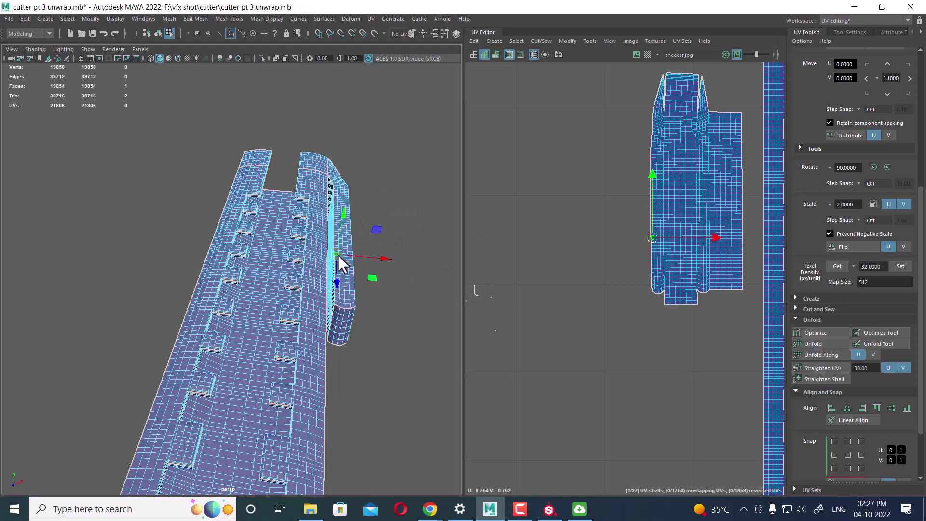
pyautogui.moveTo(630, 223)
pyautogui.keyDown('alt'); pyautogui.mouseDown(button='middle')
pyautogui.moveTo(601, 221)
pyautogui.moveTo(618, 222)
pyautogui.mouseUp(button='middle'); pyautogui.keyUp('alt')
pyautogui.moveTo(618, 222); pyautogui.dragTo(598, 223, button='right')
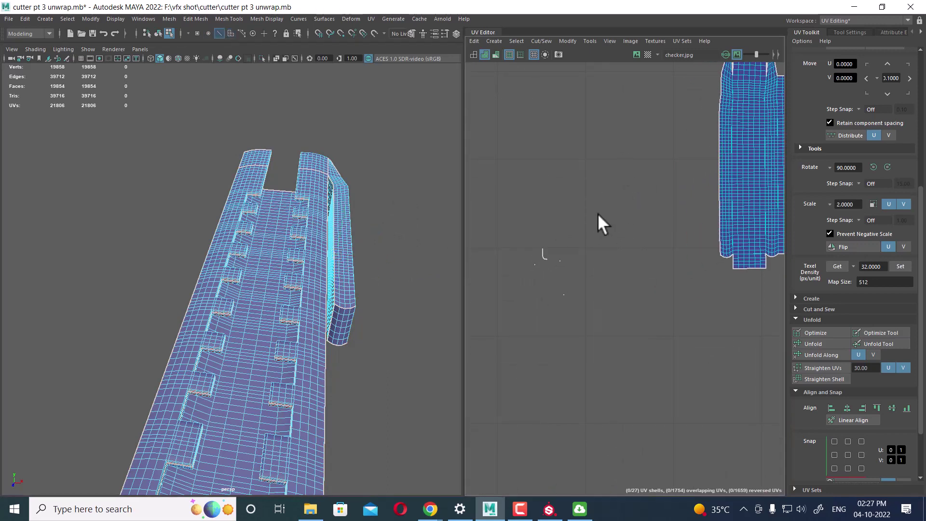
pyautogui.moveTo(601, 223); pyautogui.dragTo(565, 276)
pyautogui.keyDown('shift'); pyautogui.rightClick(631, 185); pyautogui.keyUp('shift')
pyautogui.keyDown('shift'); pyautogui.moveTo(630, 183); pyautogui.dragTo(585, 231, button='right'); pyautogui.keyUp('shift')
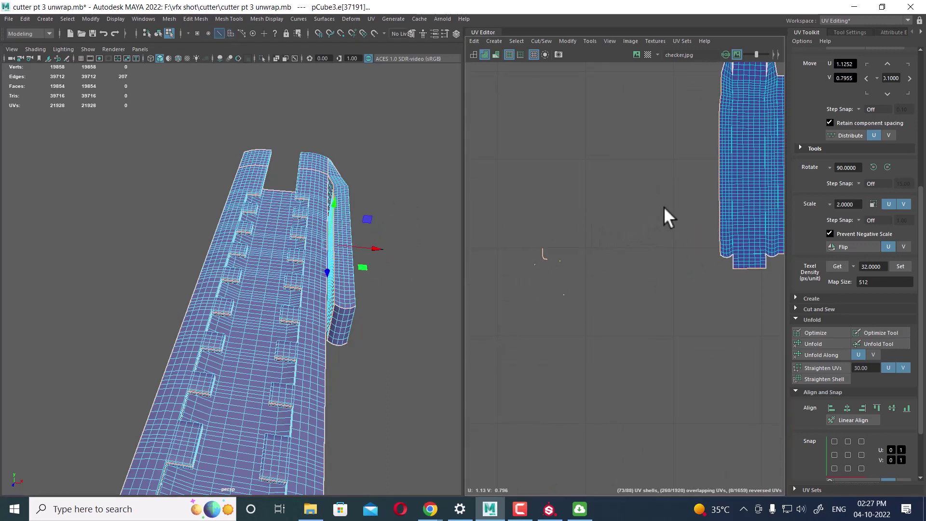
# - Select the shell's border edges, then replace them with an edge loop across the strip
pyautogui.keyDown('shift'); pyautogui.moveTo(676, 123); pyautogui.dragTo(686, 280); pyautogui.keyUp('shift')
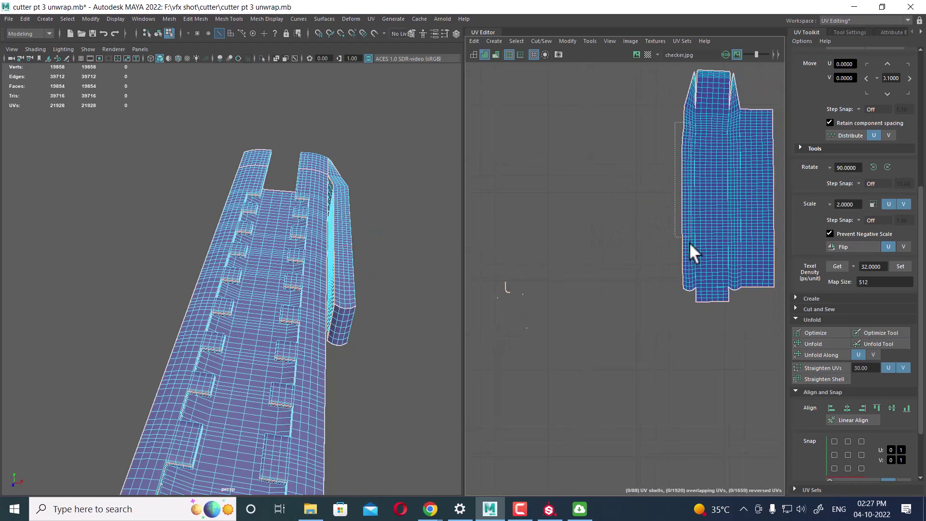
pyautogui.scroll(-5, 691, 291)
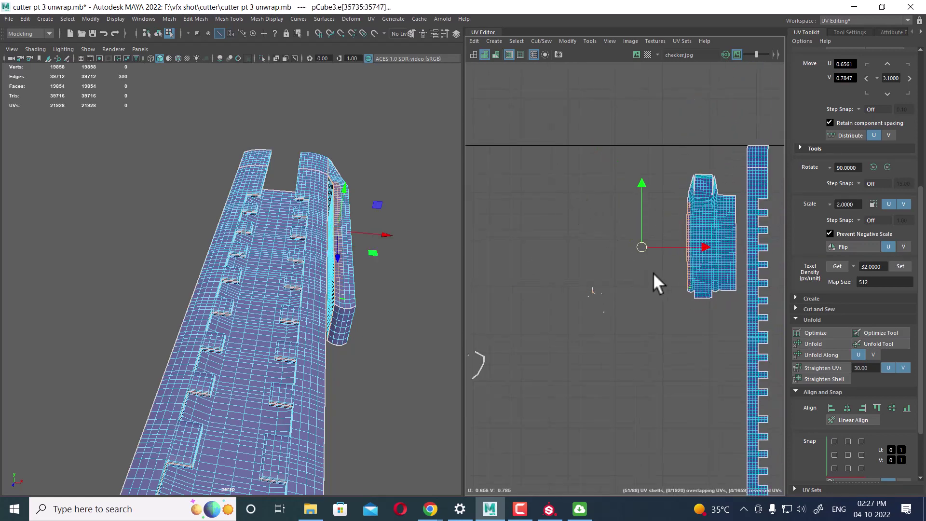
pyautogui.moveTo(652, 279)
pyautogui.keyDown('alt'); pyautogui.mouseDown(button='middle')
pyautogui.moveTo(574, 265)
pyautogui.moveTo(471, 211)
pyautogui.moveTo(512, 238)
pyautogui.moveTo(674, 175)
pyautogui.moveTo(603, 260)
pyautogui.mouseUp(button='middle'); pyautogui.keyUp('alt')
pyautogui.scroll(3, 622, 346)
pyautogui.moveTo(623, 329); pyautogui.dragTo(626, 245, button='right')
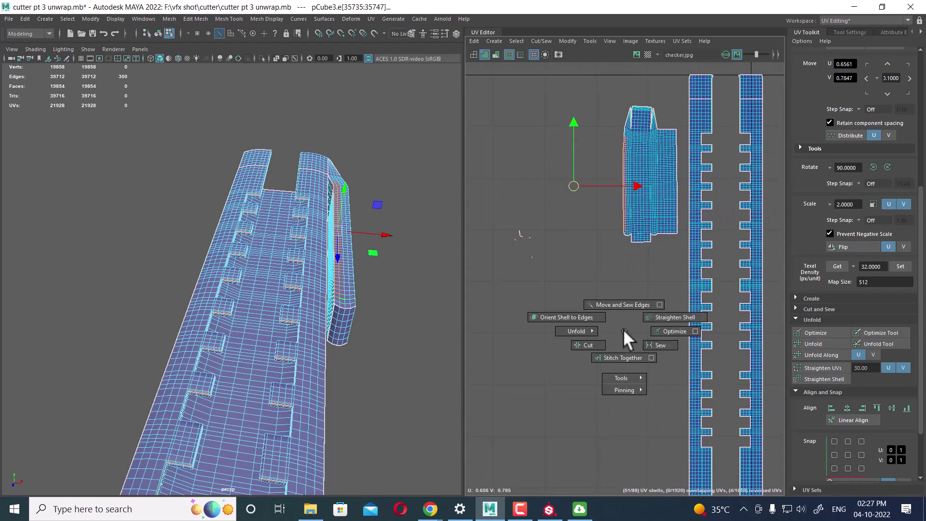
pyautogui.moveTo(554, 205); pyautogui.dragTo(478, 260)
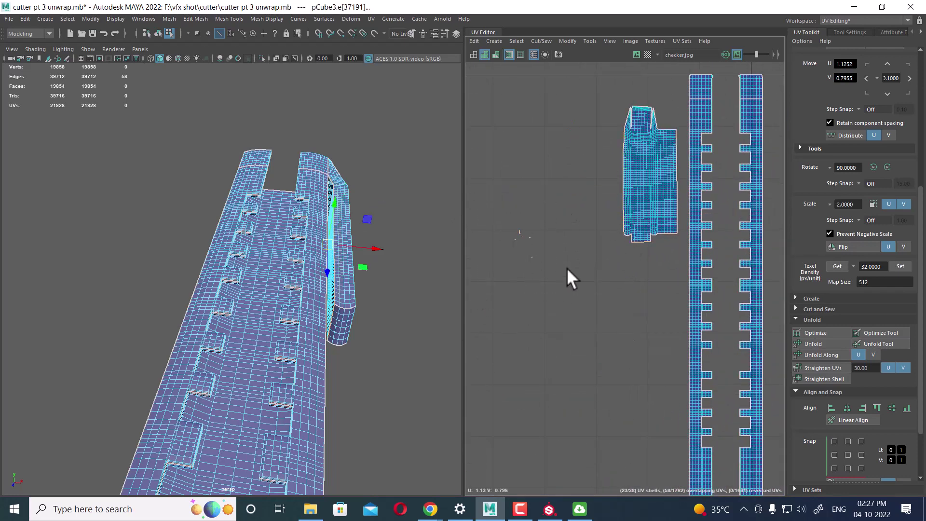
pyautogui.keyDown('alt'); pyautogui.moveTo(566, 268); pyautogui.dragTo(637, 307, button='right'); pyautogui.keyUp('alt')
# - Zoom in and sew the picked shell edge back together
pyautogui.scroll(2, 622, 270)
pyautogui.scroll(2, 640, 243)
pyautogui.scroll(2, 675, 290)
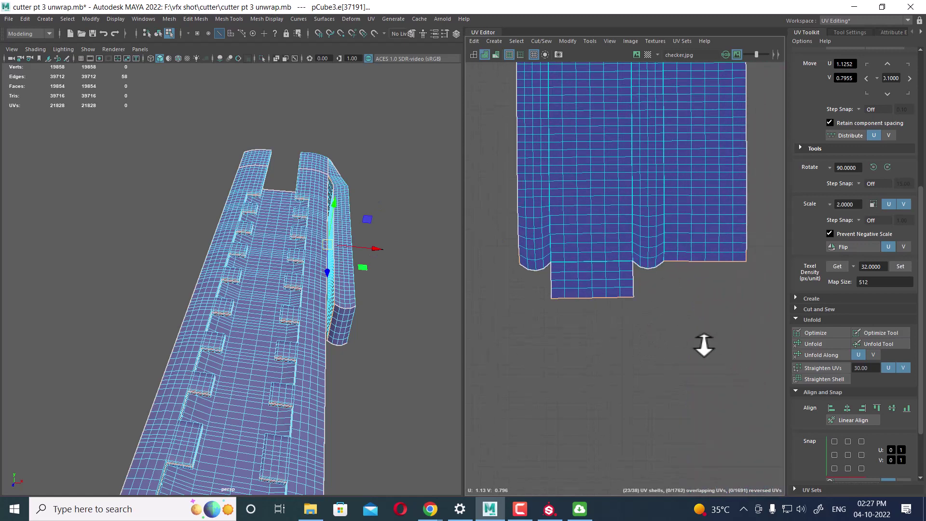
pyautogui.scroll(1, 702, 346)
pyautogui.click(511, 260)
pyautogui.keyDown('shift'); pyautogui.moveTo(525, 251); pyautogui.dragTo(548, 185, button='right'); pyautogui.keyUp('shift')
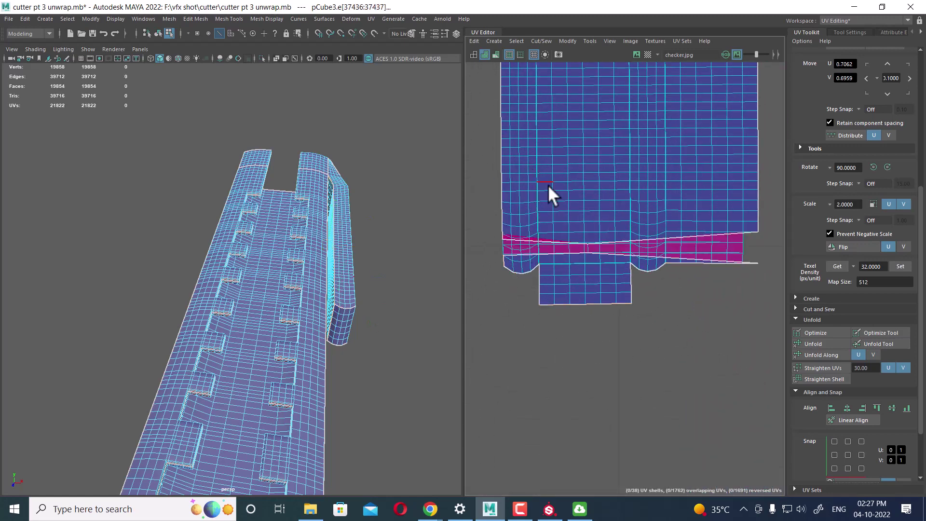
# - Undo that sew and instead sew the 13 selected seam edges
pyautogui.hotkey('ctrl', 'z')
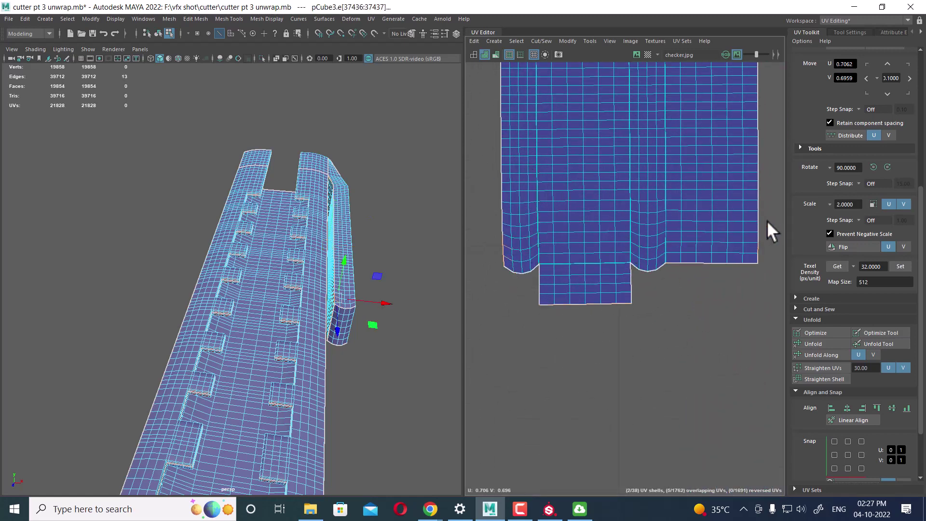
pyautogui.keyDown('shift'); pyautogui.moveTo(659, 210); pyautogui.dragTo(572, 268, button='right'); pyautogui.keyUp('shift')
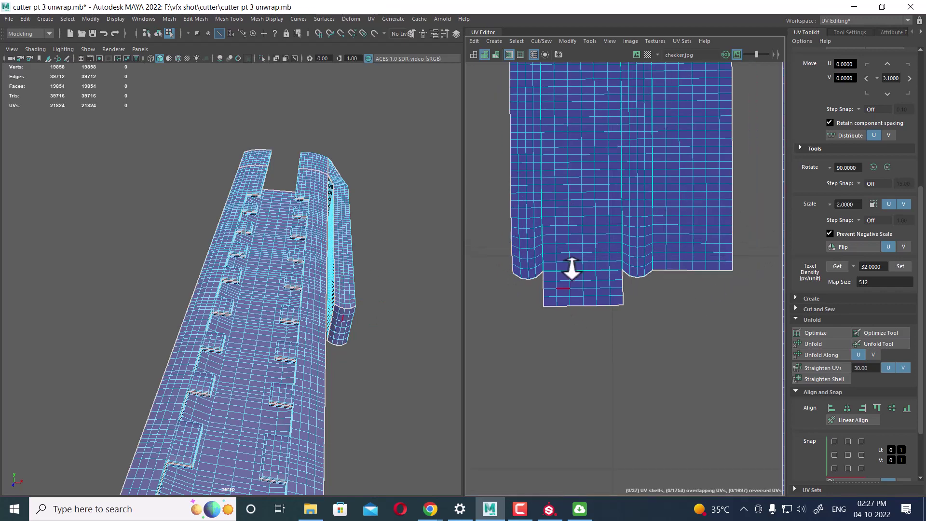
pyautogui.keyDown('alt'); pyautogui.moveTo(573, 269); pyautogui.dragTo(733, 215, button='middle'); pyautogui.keyUp('alt')
pyautogui.scroll(-3, 546, 212)
# - Sew the 55-edge seam loop along the strip into one shell
pyautogui.doubleClick(685, 224)
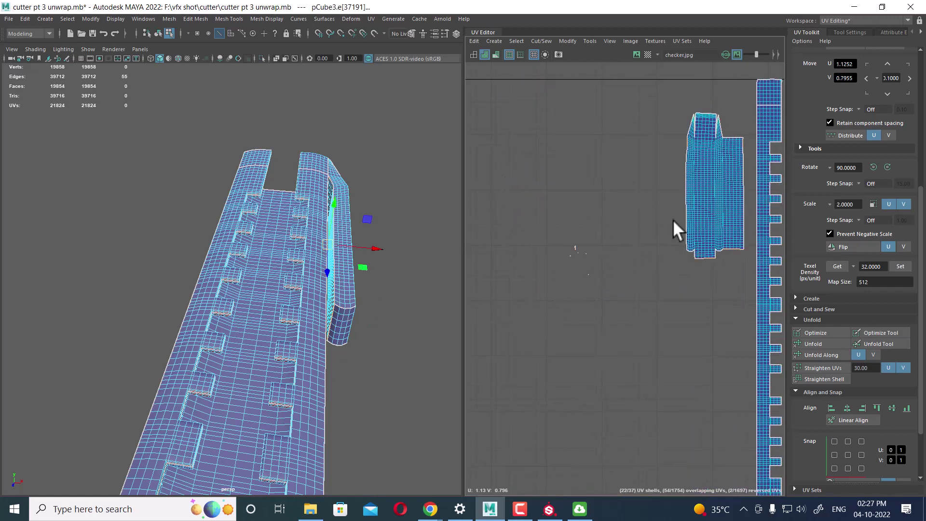
pyautogui.scroll(5, 674, 228)
pyautogui.scroll(1, 667, 271)
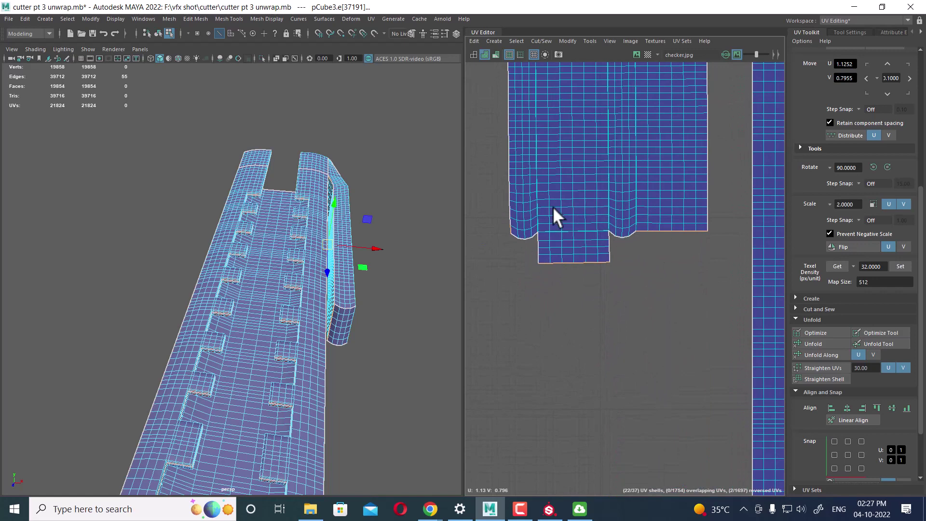
pyautogui.scroll(1, 533, 227)
pyautogui.scroll(1, 534, 227)
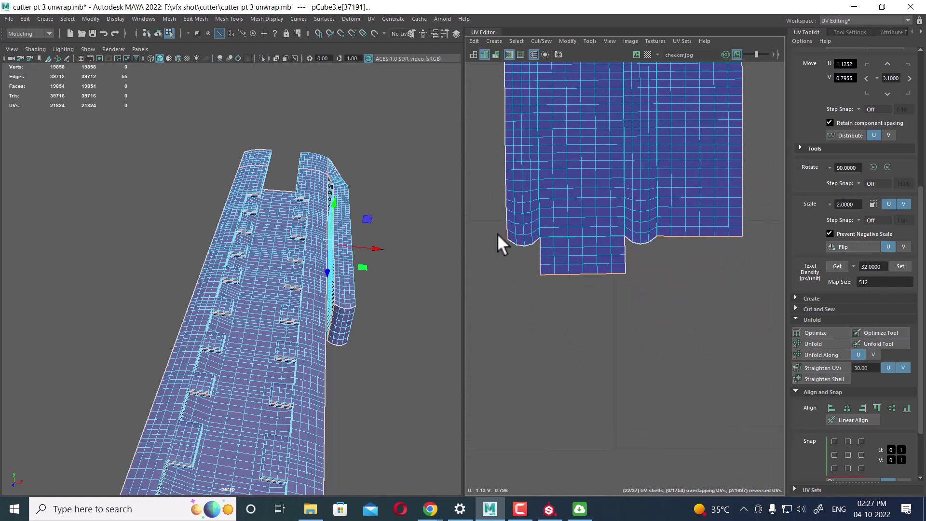
pyautogui.keyDown('shift'); pyautogui.moveTo(496, 233); pyautogui.dragTo(511, 236, button='right'); pyautogui.keyUp('shift')
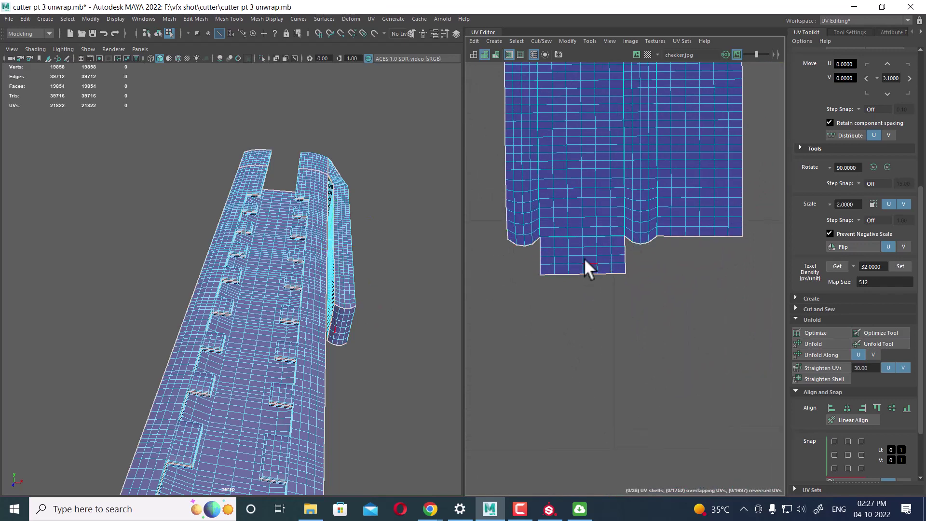
pyautogui.scroll(-3, 585, 260)
pyautogui.scroll(-2, 599, 201)
# - Trim the next seam loop's selection and sew it, merging the small shell in
pyautogui.doubleClick(331, 232)
pyautogui.press('f')
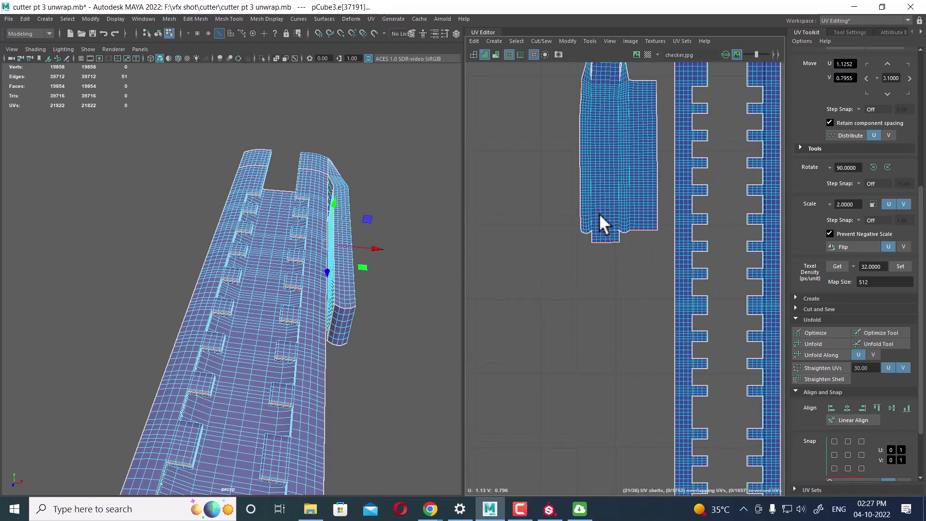
pyautogui.scroll(2, 602, 217)
pyautogui.scroll(2, 585, 245)
pyautogui.moveTo(557, 257); pyautogui.dragTo(633, 306)
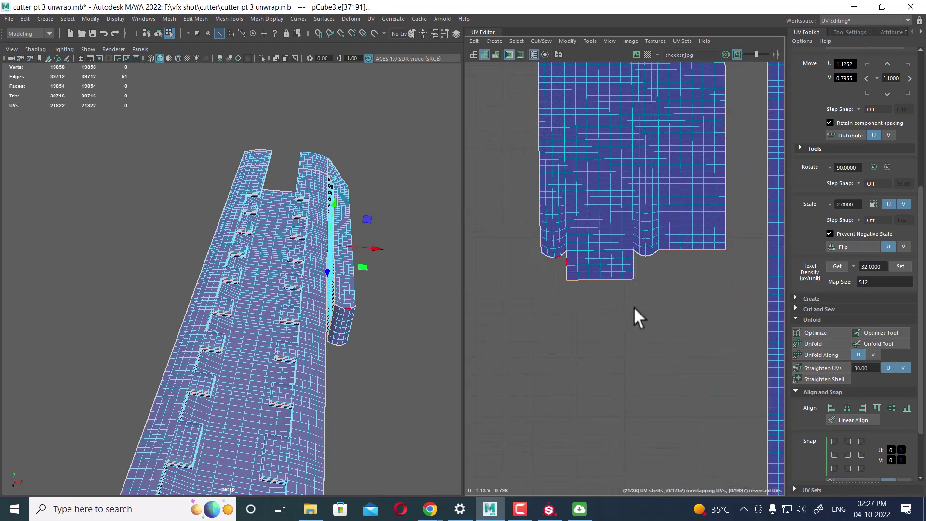
pyautogui.scroll(-1, 622, 289)
pyautogui.scroll(-3, 602, 289)
pyautogui.scroll(-2, 588, 241)
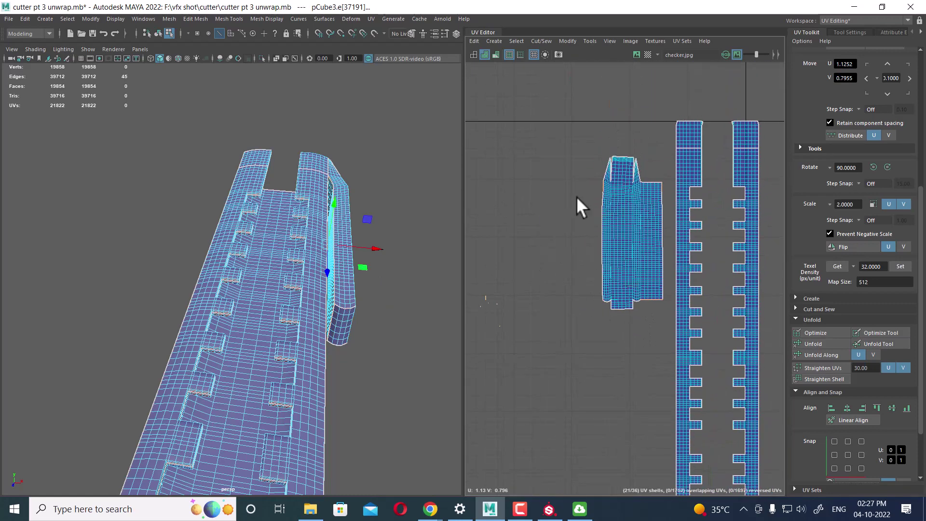
pyautogui.scroll(-2, 626, 217)
pyautogui.scroll(-2, 634, 221)
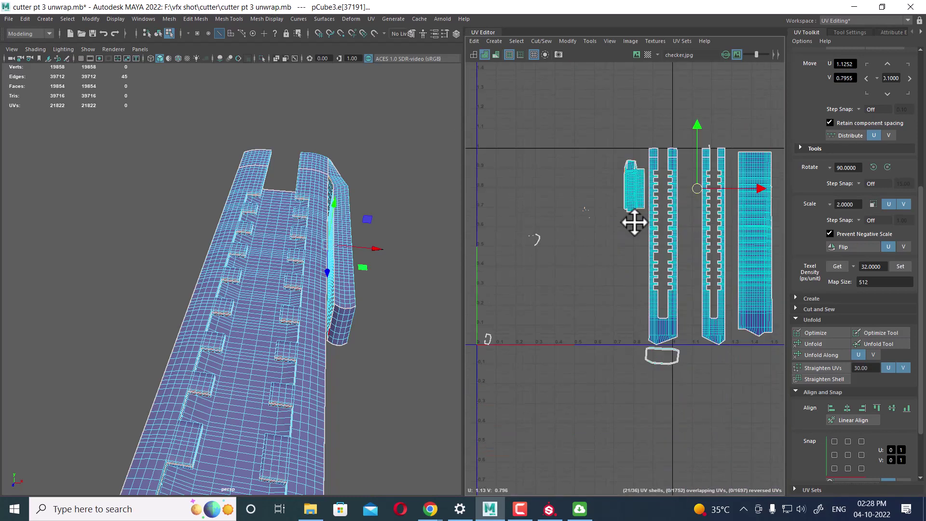
pyautogui.moveTo(634, 222)
pyautogui.keyDown('alt'); pyautogui.mouseDown(button='middle')
pyautogui.moveTo(614, 265)
pyautogui.moveTo(580, 273)
pyautogui.mouseUp(button='middle'); pyautogui.keyUp('alt')
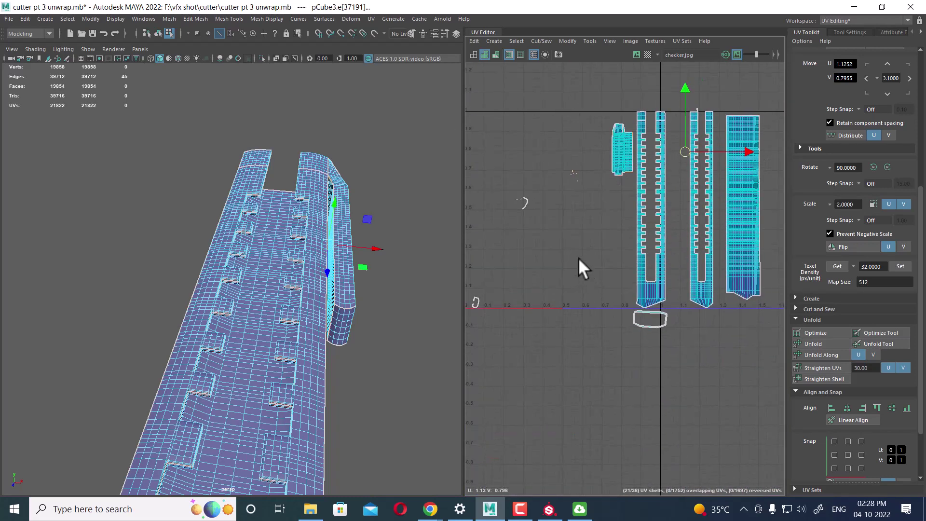
pyautogui.keyDown('shift'); pyautogui.moveTo(578, 258); pyautogui.dragTo(567, 195, button='right'); pyautogui.keyUp('shift')
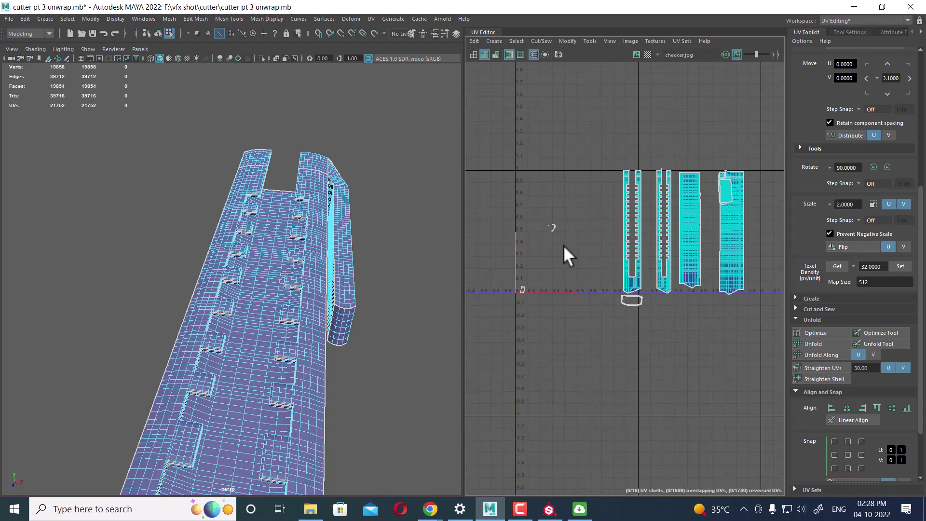
# - Sew the next strip's 40-edge seam, then undo it for merging too many shells
pyautogui.keyDown('alt'); pyautogui.moveTo(563, 245); pyautogui.dragTo(513, 239, button='middle'); pyautogui.keyUp('alt')
pyautogui.doubleClick(558, 219)
pyautogui.scroll(3, 728, 376)
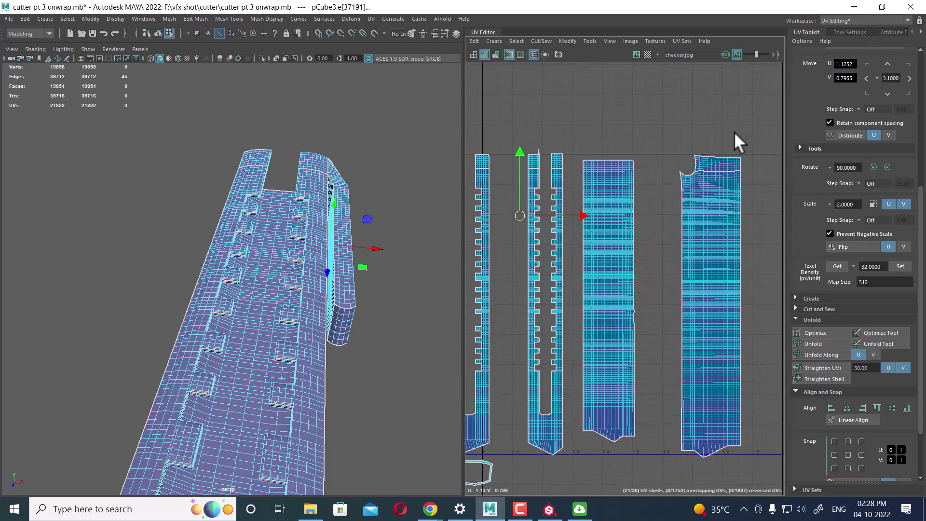
pyautogui.moveTo(754, 122); pyautogui.dragTo(660, 262)
pyautogui.scroll(-2, 642, 258)
pyautogui.scroll(-2, 612, 260)
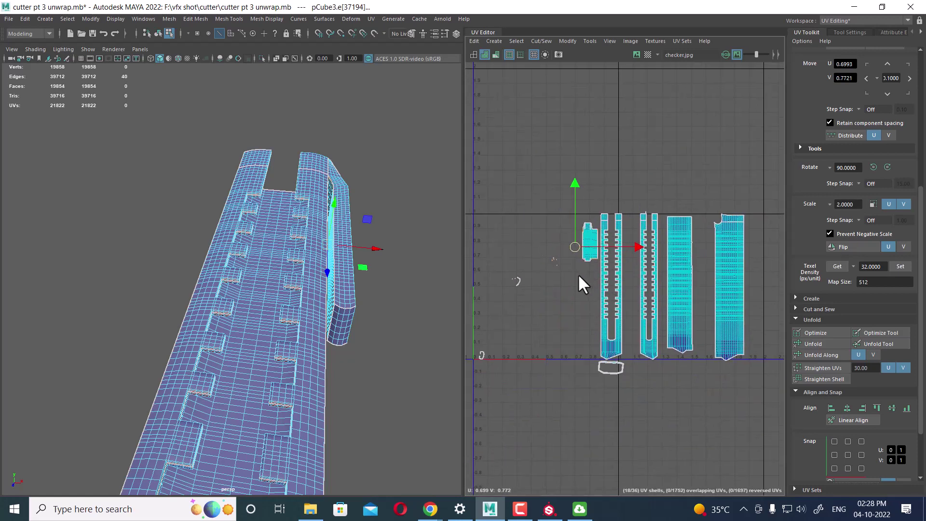
pyautogui.keyDown('shift'); pyautogui.moveTo(583, 279); pyautogui.dragTo(583, 186, button='right'); pyautogui.keyUp('shift')
pyautogui.scroll(2, 647, 430)
pyautogui.scroll(2, 596, 273)
pyautogui.scroll(3, 598, 280)
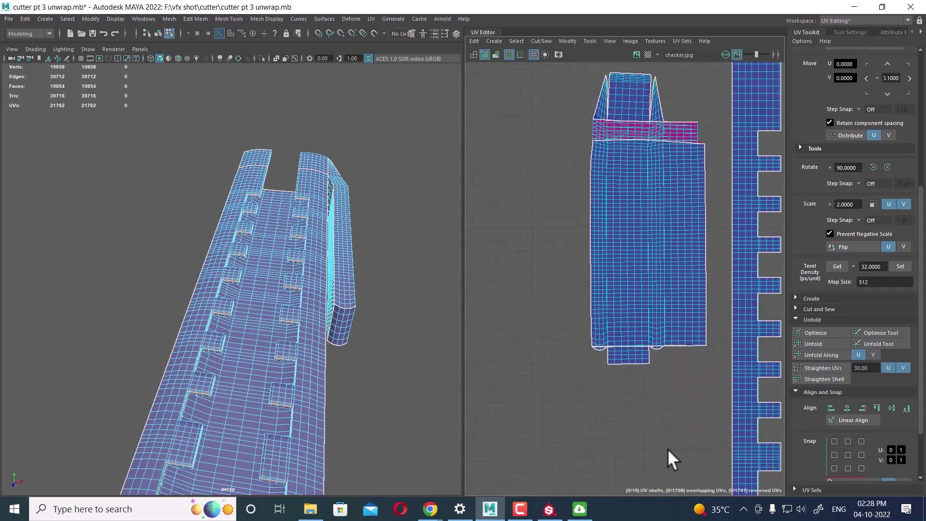
pyautogui.hotkey('ctrl', 'z')
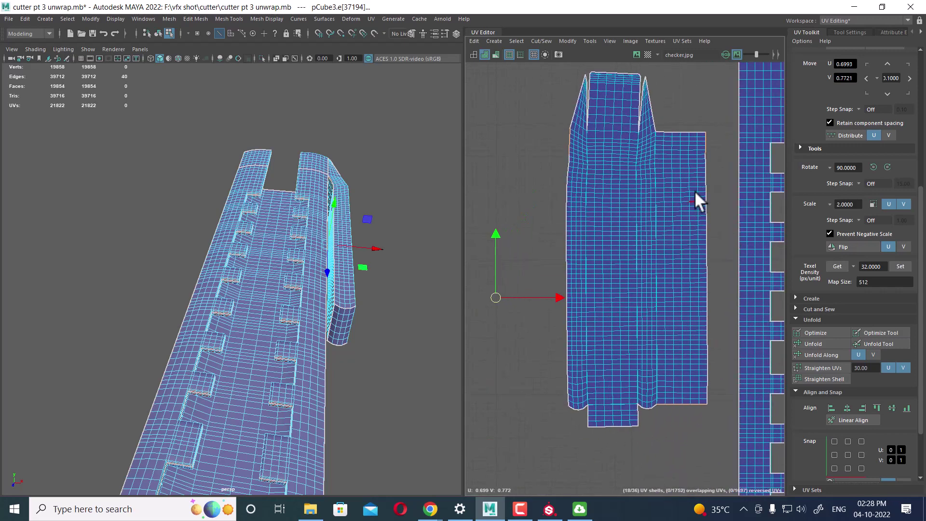
# - Select a different edge line and sew the right strip onto the main shell
pyautogui.doubleClick(653, 300)
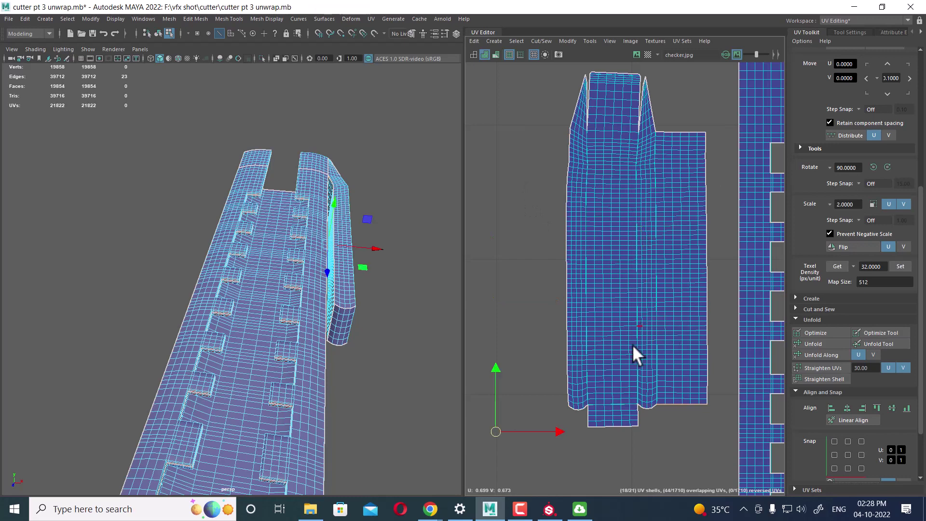
pyautogui.keyDown('alt'); pyautogui.moveTo(584, 360); pyautogui.dragTo(595, 259, button='middle'); pyautogui.keyUp('alt')
pyautogui.keyDown('shift'); pyautogui.moveTo(595, 259); pyautogui.dragTo(547, 268, button='right'); pyautogui.keyUp('shift')
pyautogui.click(616, 371)
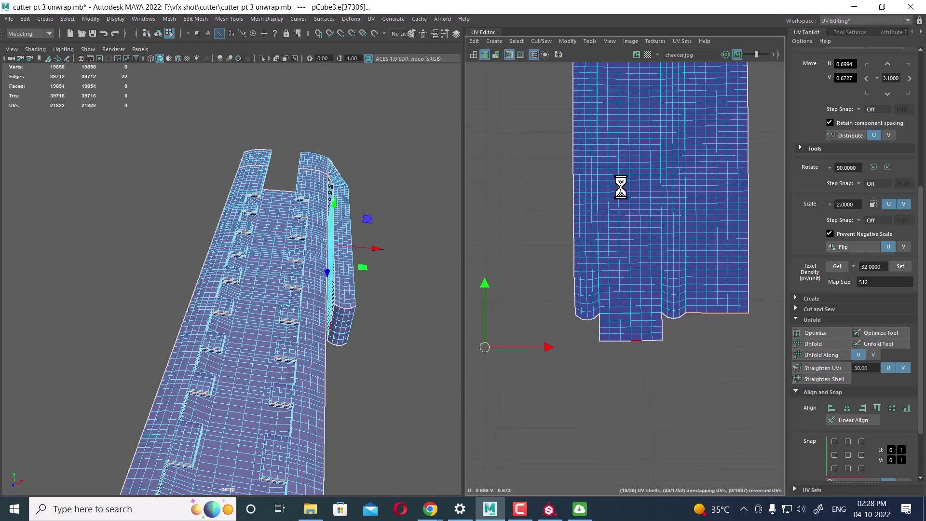
pyautogui.scroll(-2, 618, 373)
pyautogui.scroll(-5, 570, 327)
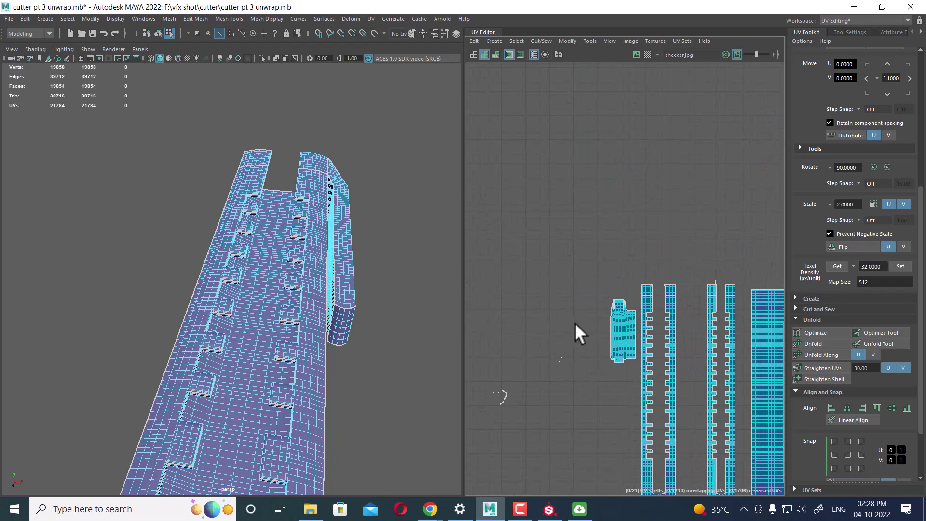
# - Trim the seam selection to 18 edges and Move and Sew the strip onto the neighbouring shell
pyautogui.hotkey('ctrl', 'z')
pyautogui.keyDown('alt'); pyautogui.moveTo(628, 401); pyautogui.dragTo(604, 323, button='middle'); pyautogui.keyUp('alt')
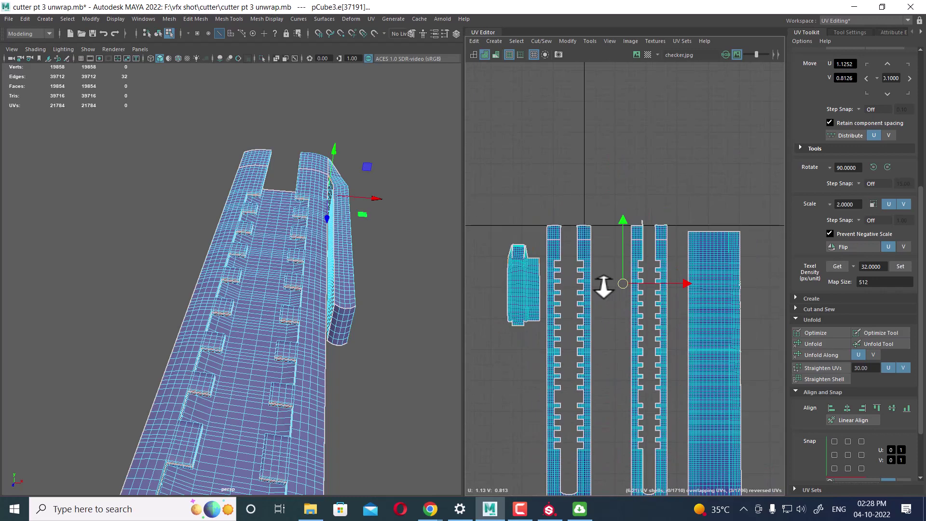
pyautogui.keyDown('alt'); pyautogui.moveTo(603, 287); pyautogui.dragTo(627, 306, button='middle'); pyautogui.keyUp('alt')
pyautogui.scroll(-2, 619, 314)
pyautogui.moveTo(710, 223); pyautogui.dragTo(763, 331)
pyautogui.keyDown('alt'); pyautogui.moveTo(606, 314); pyautogui.dragTo(633, 326, button='right'); pyautogui.keyUp('alt')
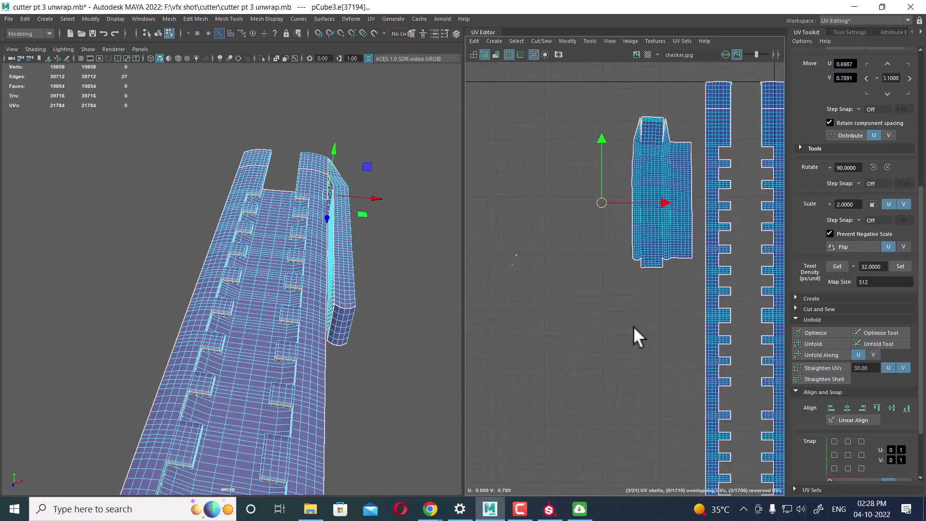
pyautogui.keyDown('alt'); pyautogui.moveTo(641, 191); pyautogui.dragTo(660, 248, button='right'); pyautogui.keyUp('alt')
pyautogui.click(649, 200)
pyautogui.keyDown('shift'); pyautogui.rightClick(627, 164); pyautogui.keyUp('shift')
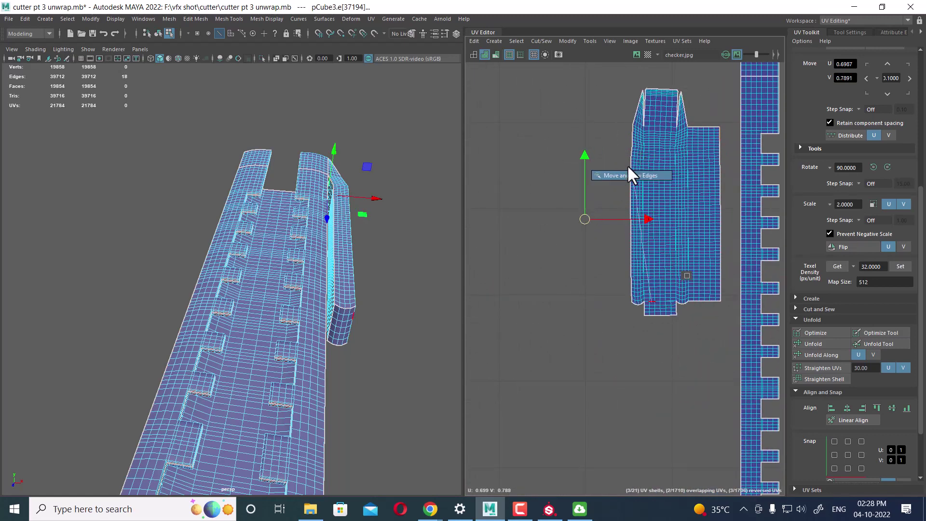
pyautogui.click(628, 169)
# - Select the UVs at the sewn shell's corner and unfold them
pyautogui.keyDown('alt'); pyautogui.moveTo(652, 183); pyautogui.dragTo(571, 265, button='middle'); pyautogui.keyUp('alt')
pyautogui.keyDown('alt'); pyautogui.moveTo(570, 264); pyautogui.dragTo(667, 358, button='right'); pyautogui.keyUp('alt')
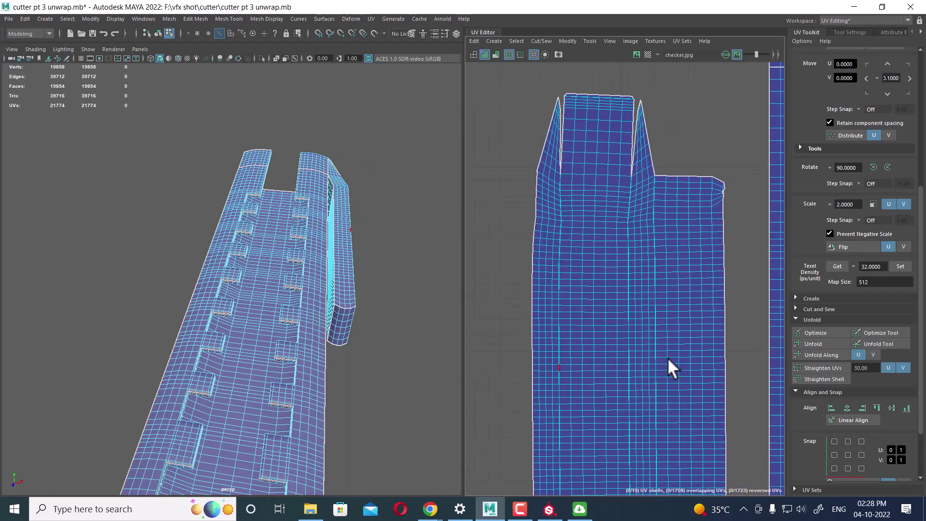
pyautogui.moveTo(672, 233); pyautogui.dragTo(739, 181, button='right')
pyautogui.moveTo(747, 144); pyautogui.dragTo(675, 223)
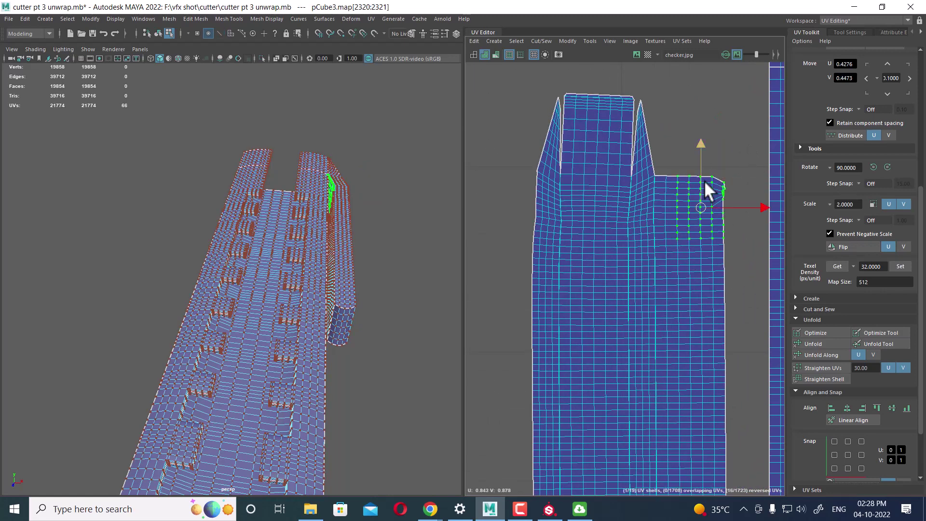
pyautogui.keyDown('shift'); pyautogui.rightClick(705, 180); pyautogui.keyUp('shift')
pyautogui.click(547, 180)
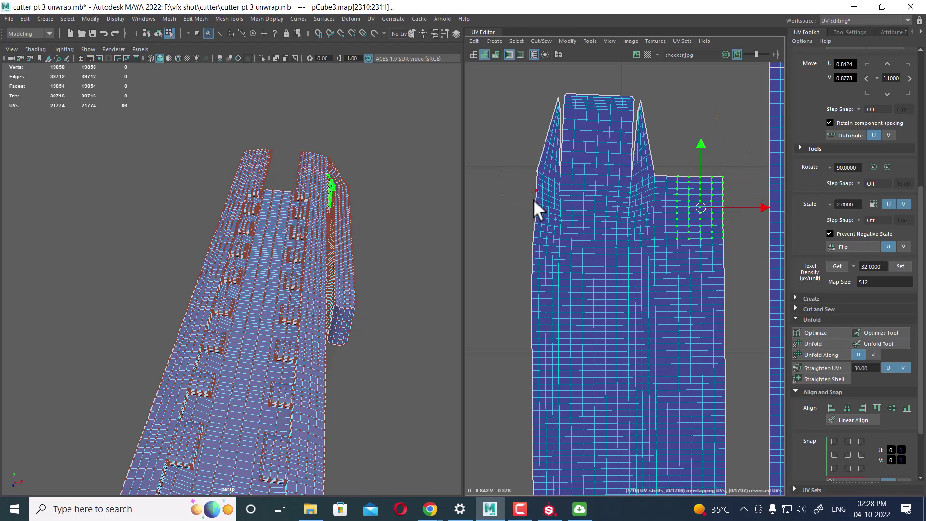
# - View the full 0–1 UV range, select the small UV piece, and orbit to the model's end
pyautogui.scroll(-3, 544, 183)
pyautogui.scroll(-3, 601, 279)
pyautogui.keyDown('alt'); pyautogui.moveTo(601, 279); pyautogui.dragTo(728, 268, button='middle'); pyautogui.keyUp('alt')
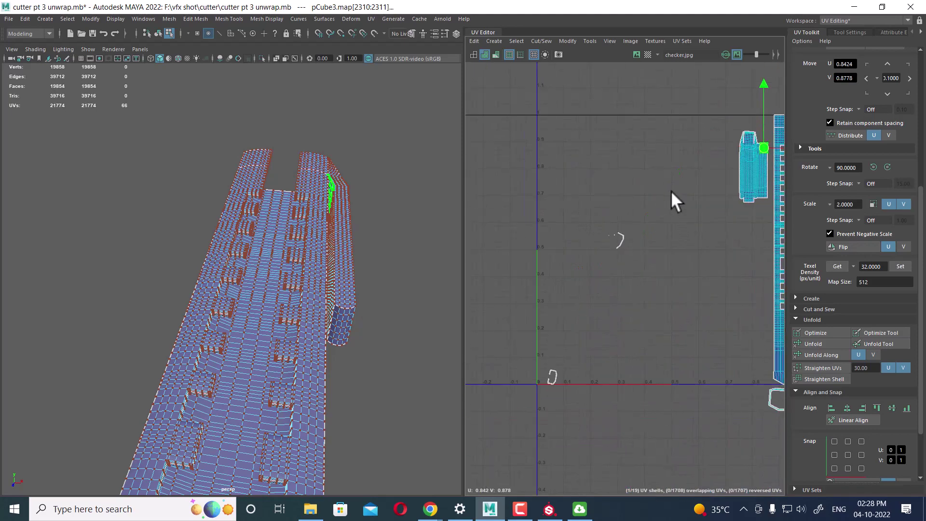
pyautogui.moveTo(598, 222); pyautogui.dragTo(651, 290)
pyautogui.keyDown('alt'); pyautogui.moveTo(652, 292); pyautogui.dragTo(548, 248, button='middle'); pyautogui.keyUp('alt')
pyautogui.scroll(1, 545, 256)
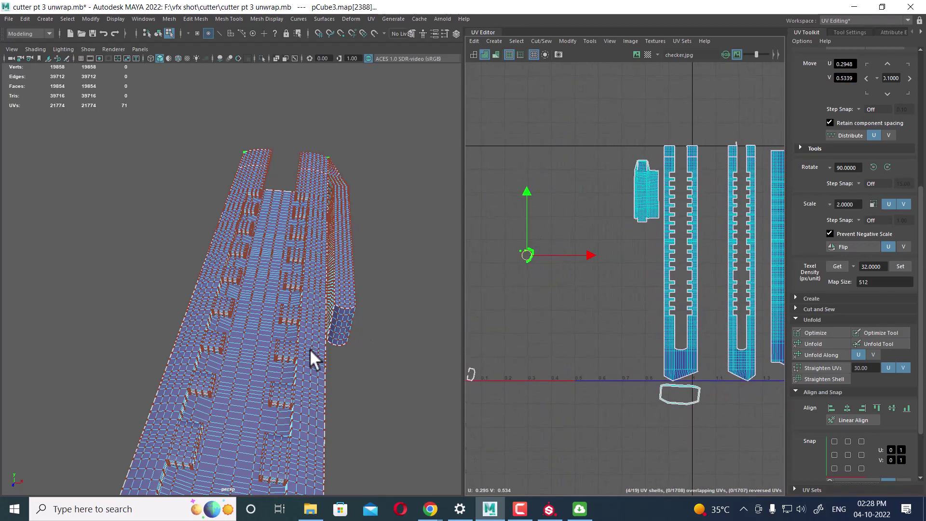
pyautogui.moveTo(310, 355)
pyautogui.keyDown('alt'); pyautogui.mouseDown()
pyautogui.moveTo(287, 341)
pyautogui.moveTo(316, 361)
pyautogui.moveTo(284, 244)
pyautogui.moveTo(347, 276)
pyautogui.mouseUp(); pyautogui.keyUp('alt')
pyautogui.moveTo(591, 365)
pyautogui.keyDown('alt'); pyautogui.mouseDown(button='middle')
pyautogui.moveTo(591, 273)
pyautogui.moveTo(550, 304)
pyautogui.mouseUp(button='middle'); pyautogui.keyUp('alt')
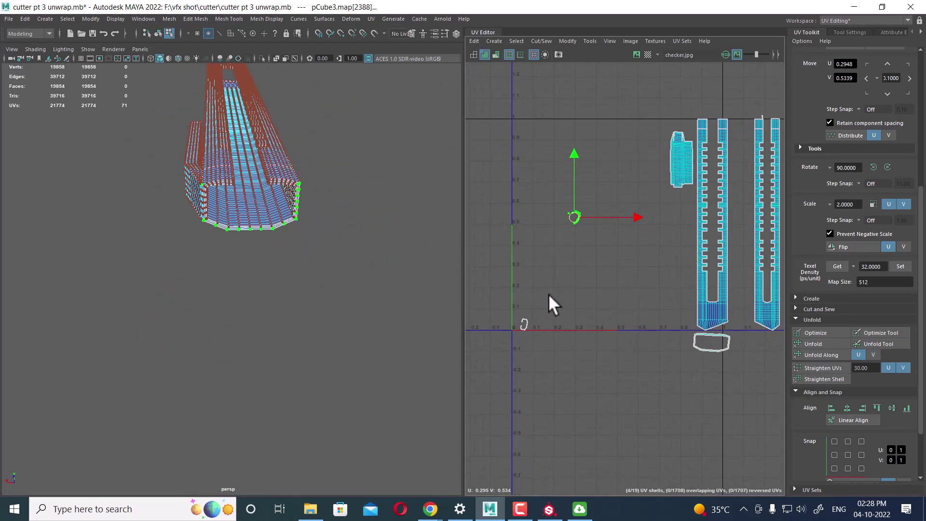
pyautogui.moveTo(609, 184); pyautogui.dragTo(545, 251)
pyautogui.keyDown('alt'); pyautogui.moveTo(492, 264); pyautogui.dragTo(626, 227, button='right'); pyautogui.keyUp('alt')
pyautogui.moveTo(338, 231)
pyautogui.keyDown('alt'); pyautogui.mouseDown()
pyautogui.moveTo(396, 229)
pyautogui.moveTo(339, 259)
pyautogui.moveTo(293, 262)
pyautogui.moveTo(333, 306)
pyautogui.moveTo(317, 300)
pyautogui.moveTo(322, 343)
pyautogui.moveTo(337, 314)
pyautogui.moveTo(317, 281)
pyautogui.moveTo(301, 289)
pyautogui.moveTo(352, 322)
pyautogui.moveTo(561, 252)
pyautogui.mouseUp(); pyautogui.keyUp('alt')
pyautogui.scroll(3, 561, 252)
pyautogui.scroll(2, 630, 289)
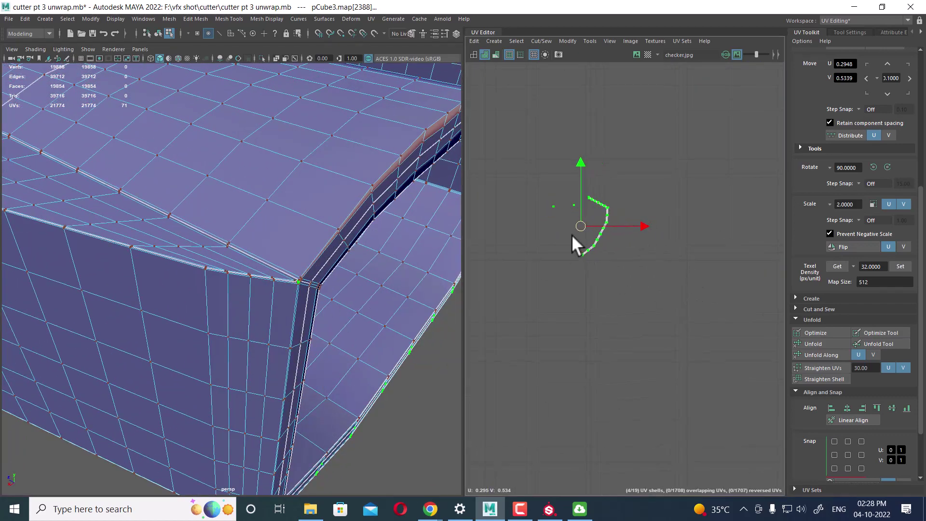
pyautogui.moveTo(579, 212); pyautogui.dragTo(577, 218)
pyautogui.keyDown('alt'); pyautogui.moveTo(554, 234); pyautogui.dragTo(605, 257, button='middle'); pyautogui.keyUp('alt')
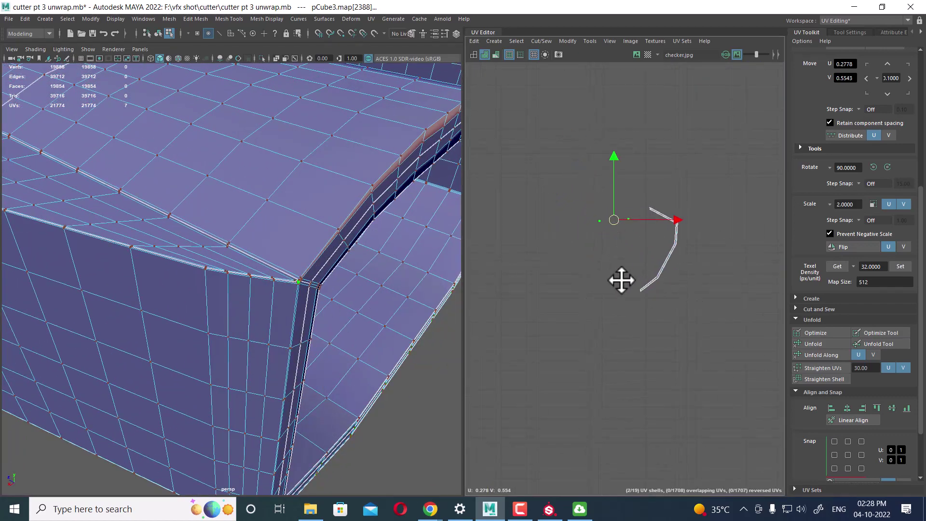
pyautogui.press('F10')
pyautogui.moveTo(572, 180); pyautogui.dragTo(644, 236)
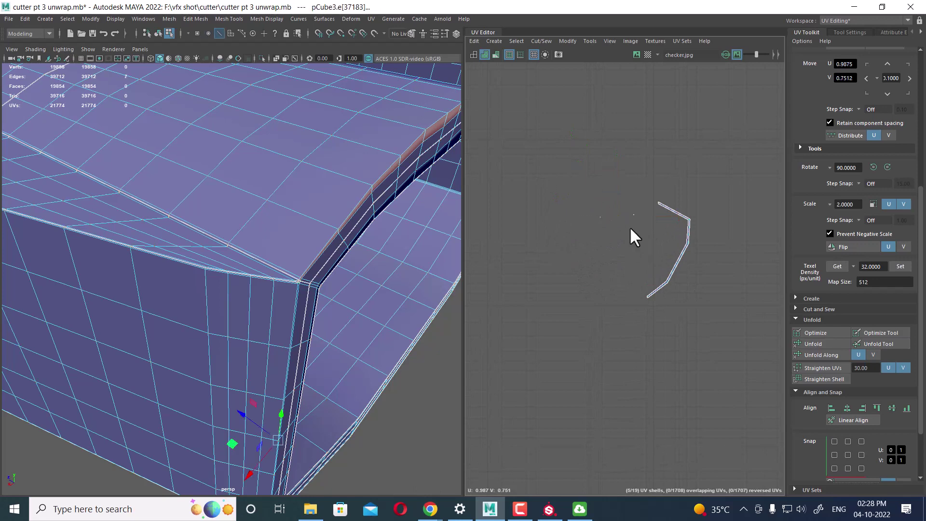
pyautogui.scroll(-3, 716, 259)
pyautogui.scroll(-3, 655, 202)
# - Undo and redo the UV cut on the strip's shell edge
pyautogui.scroll(-2, 574, 291)
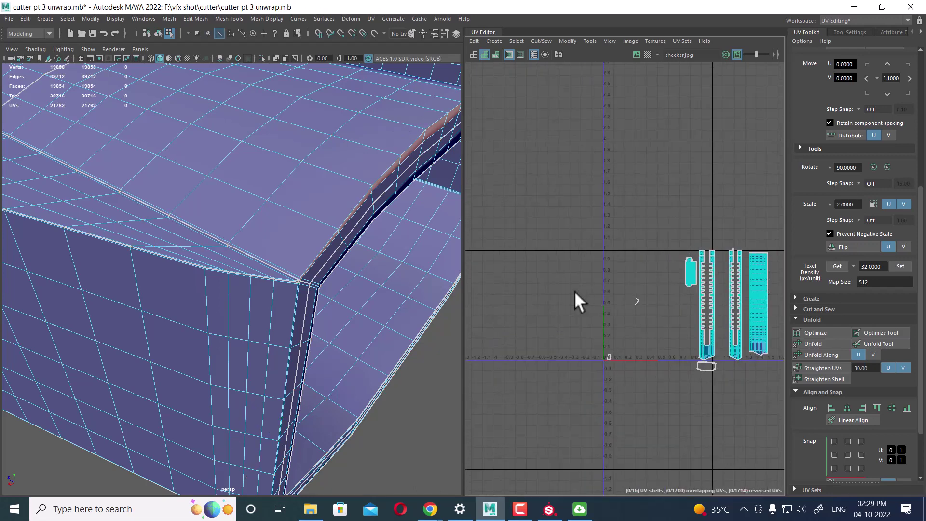
pyautogui.hotkey('ctrl', 'z')
pyautogui.hotkey('ctrl', 'z')
pyautogui.hotkey('ctrl', 'z')
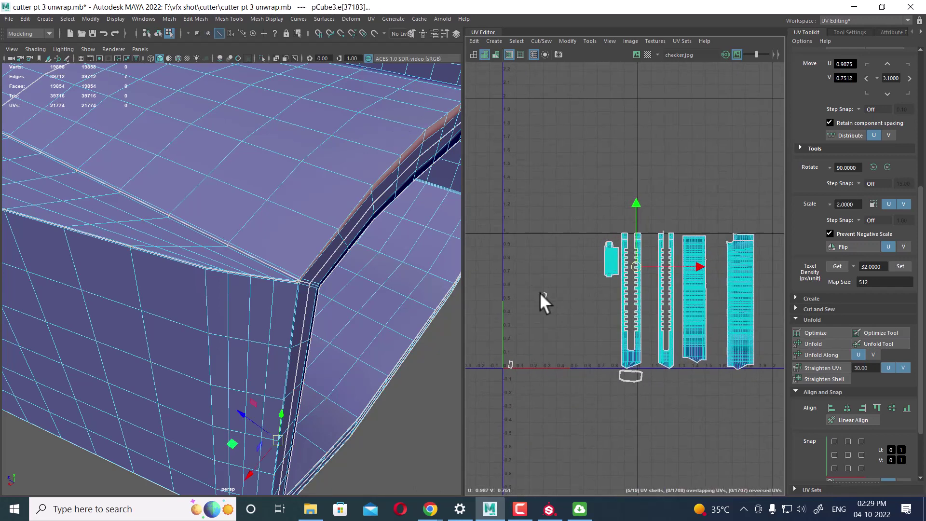
pyautogui.scroll(3, 645, 372)
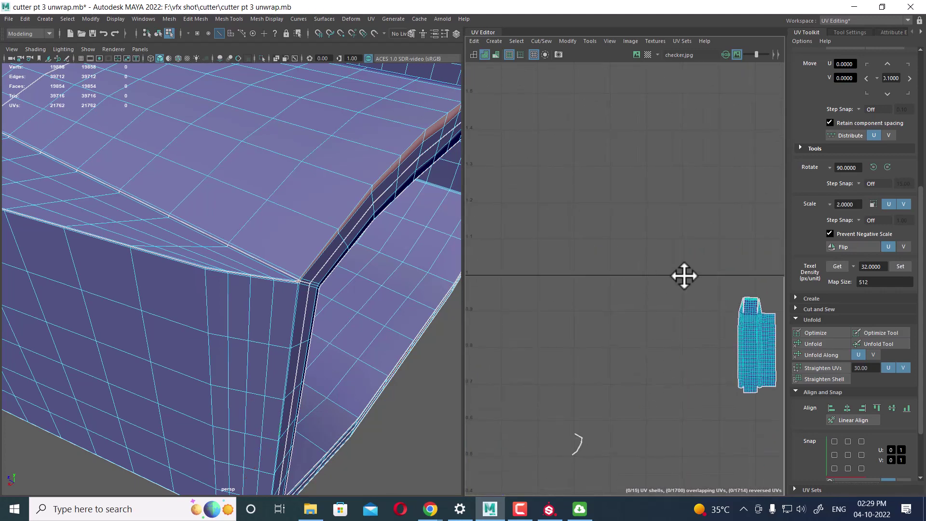
pyautogui.scroll(3, 683, 275)
pyautogui.scroll(2, 615, 325)
pyautogui.click(609, 276)
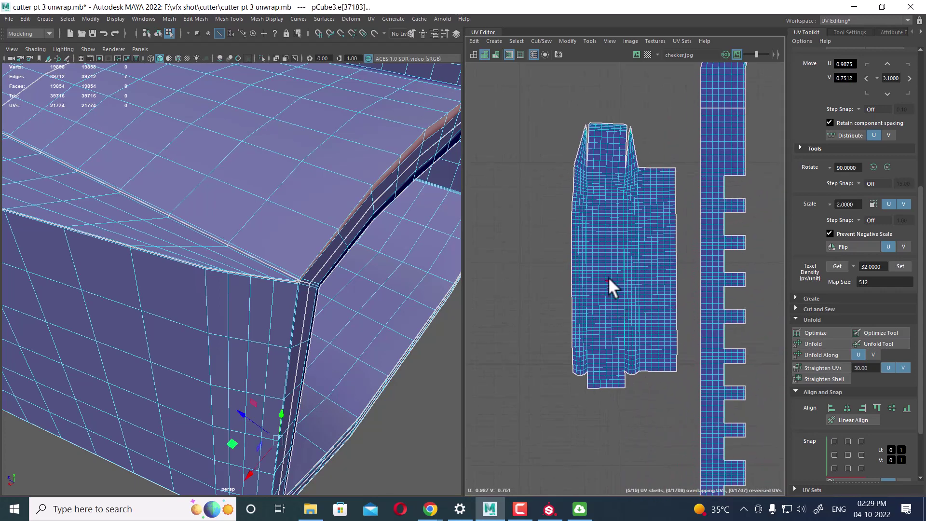
pyautogui.hotkey('ctrl', 'z')
pyautogui.scroll(3, 634, 325)
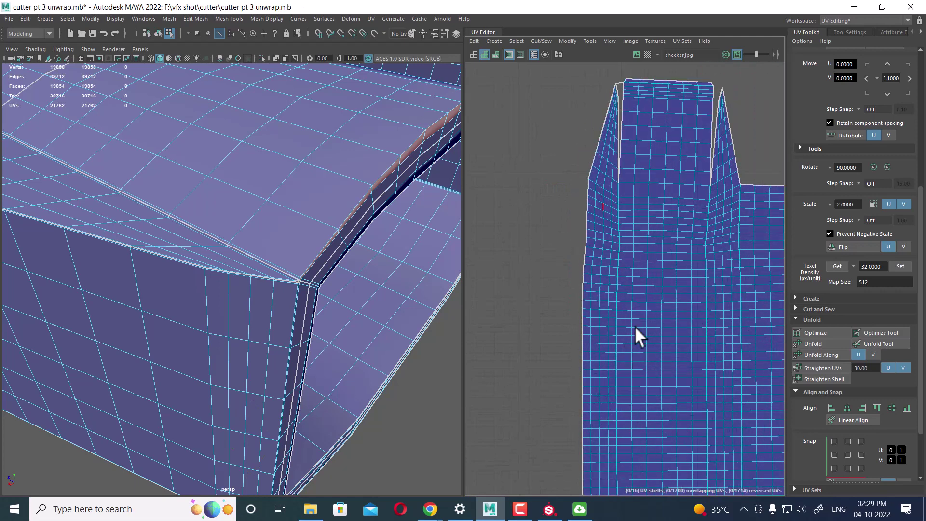
pyautogui.scroll(2, 626, 274)
pyautogui.hotkey('shift', 'z')
# - Sew the edge at the left shell's pointed tip back together
pyautogui.scroll(2, 648, 265)
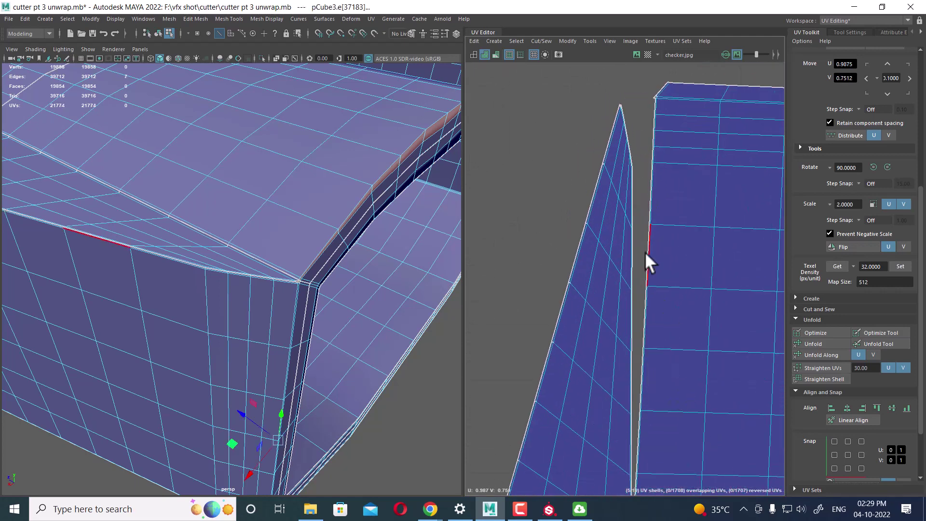
pyautogui.scroll(2, 675, 313)
pyautogui.scroll(2, 704, 381)
pyautogui.scroll(2, 690, 378)
pyautogui.scroll(2, 692, 337)
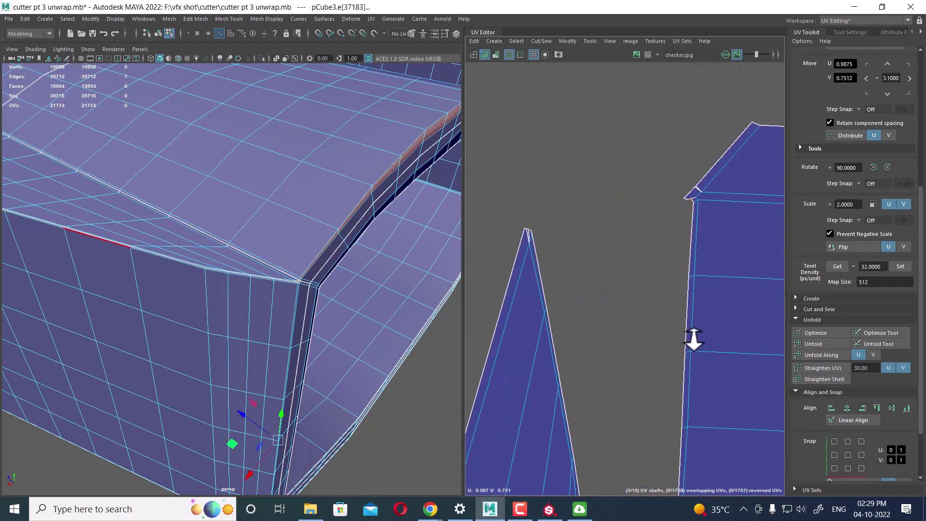
pyautogui.scroll(1, 647, 282)
pyautogui.scroll(1, 647, 283)
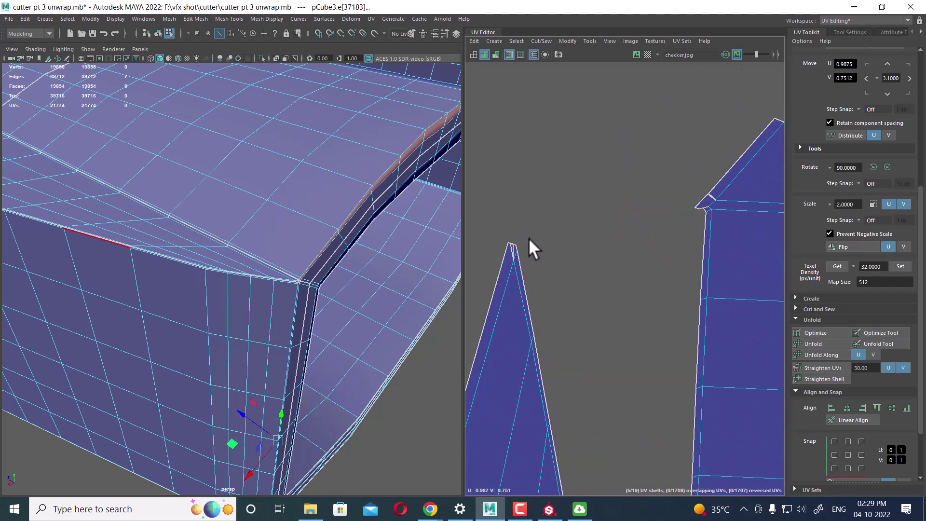
pyautogui.moveTo(518, 236); pyautogui.dragTo(502, 260)
pyautogui.press('z')
# - Zoom out and select the small curved shell's edges
pyautogui.scroll(-1, 614, 244)
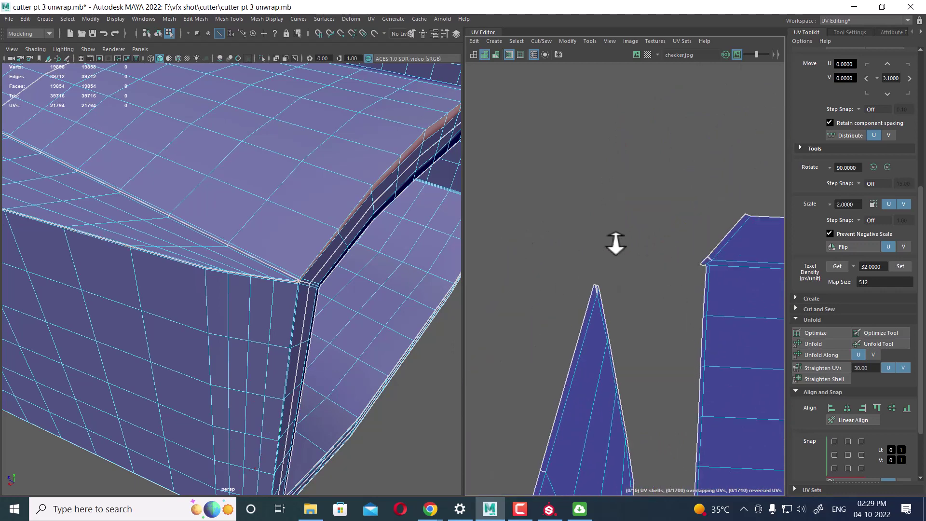
pyautogui.scroll(-2, 671, 325)
pyautogui.scroll(-2, 671, 326)
pyautogui.scroll(-2, 631, 362)
pyautogui.scroll(-2, 657, 306)
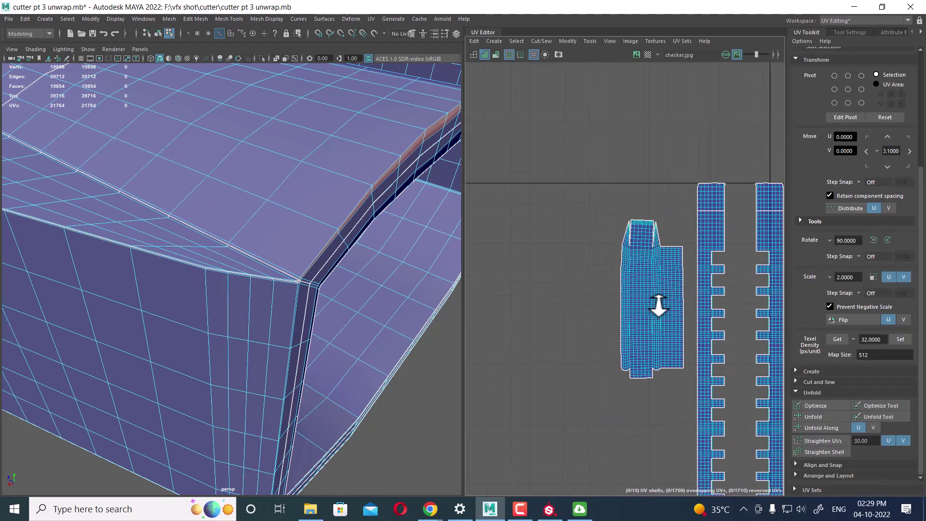
pyautogui.scroll(-2, 617, 342)
pyautogui.keyDown('alt'); pyautogui.moveTo(571, 366); pyautogui.dragTo(572, 295, button='middle'); pyautogui.keyUp('alt')
# - Select the small curved shell's edges and centre the shell near the UV origin
pyautogui.moveTo(574, 213); pyautogui.dragTo(516, 310)
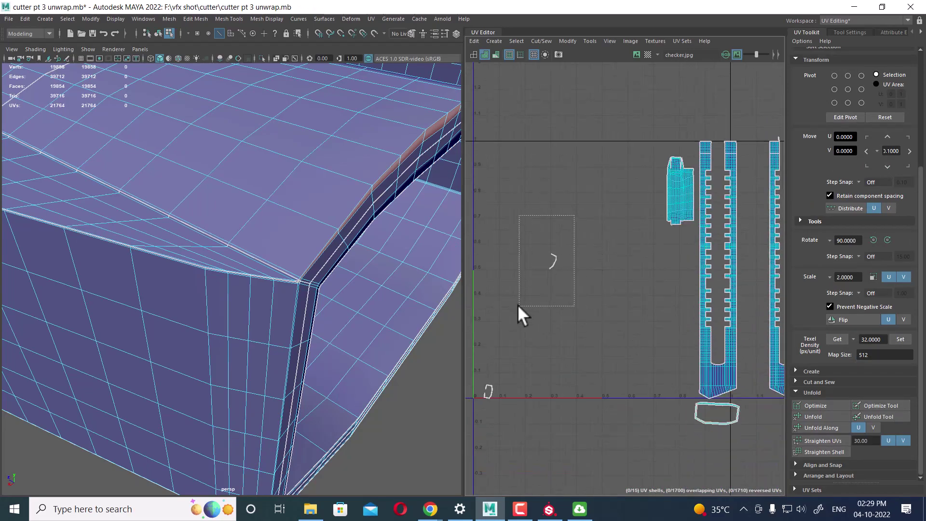
pyautogui.scroll(-5, 331, 306)
pyautogui.moveTo(332, 305)
pyautogui.keyDown('alt'); pyautogui.mouseDown()
pyautogui.moveTo(307, 282)
pyautogui.moveTo(324, 317)
pyautogui.moveTo(291, 310)
pyautogui.mouseUp(); pyautogui.keyUp('alt')
pyautogui.scroll(1, 633, 294)
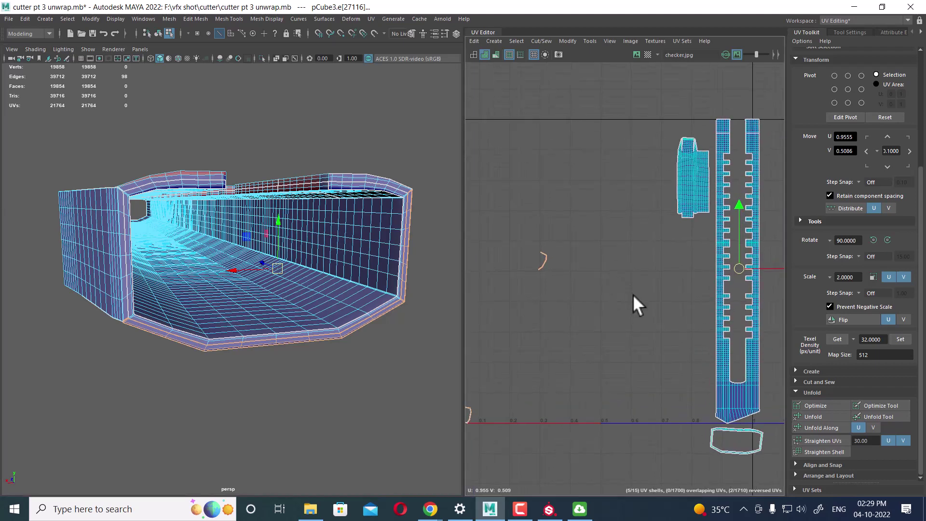
pyautogui.keyDown('alt'); pyautogui.moveTo(624, 314); pyautogui.dragTo(692, 212, button='middle'); pyautogui.keyUp('alt')
pyautogui.scroll(1, 644, 240)
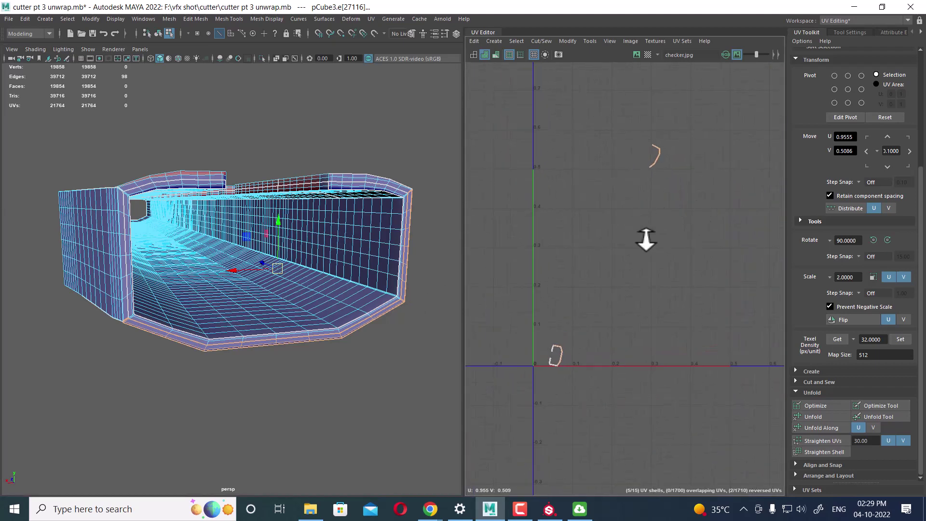
pyautogui.scroll(1, 649, 248)
pyautogui.scroll(1, 649, 248)
pyautogui.moveTo(686, 337)
pyautogui.keyDown('alt'); pyautogui.mouseDown(button='middle')
pyautogui.moveTo(724, 113)
pyautogui.moveTo(661, 331)
pyautogui.mouseUp(button='middle'); pyautogui.keyUp('alt')
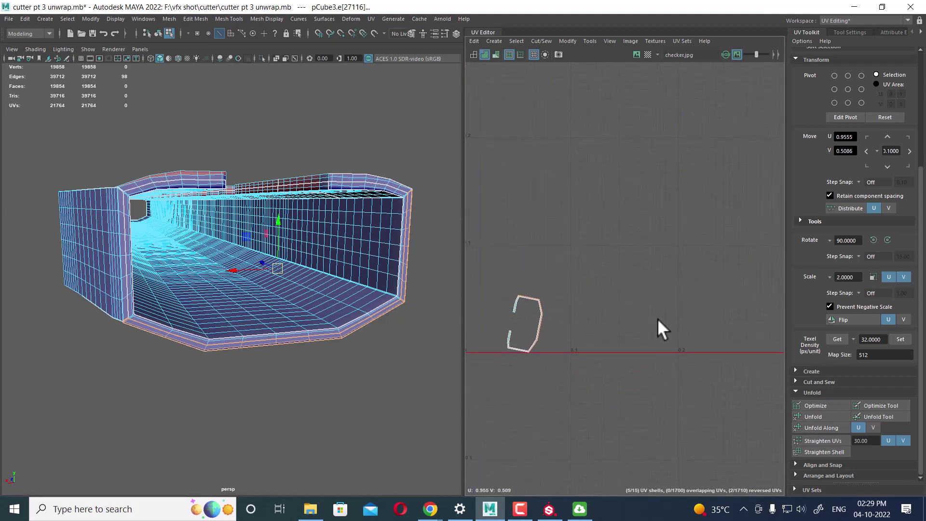
pyautogui.scroll(2, 729, 195)
pyautogui.scroll(2, 729, 195)
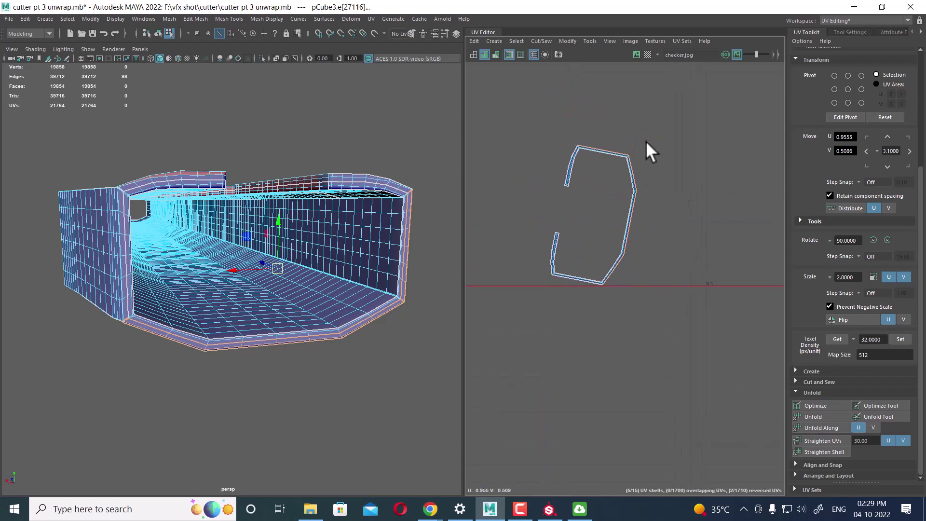
pyautogui.scroll(1, 648, 151)
# - Move and sew the loose piece onto the end-cap rim shell
pyautogui.click(627, 160)
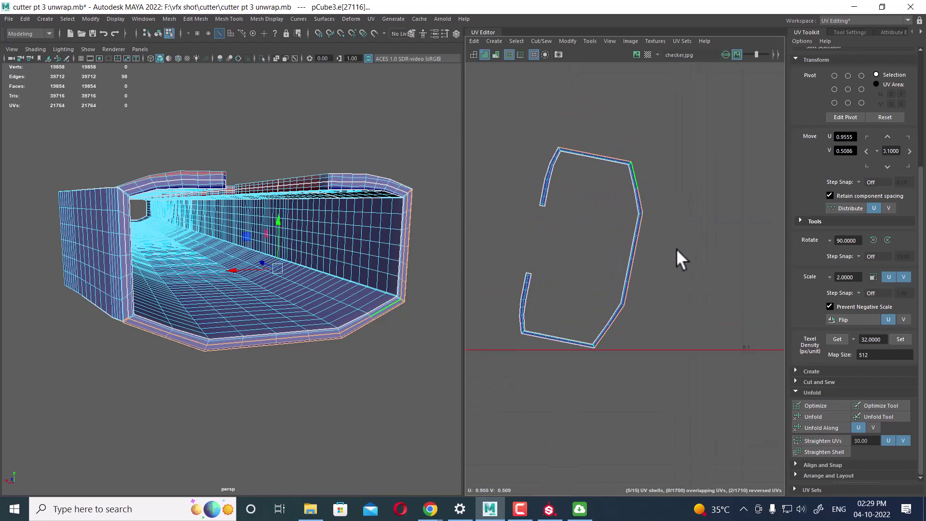
pyautogui.scroll(-2, 675, 251)
pyautogui.keyDown('alt'); pyautogui.moveTo(665, 244); pyautogui.dragTo(626, 201, button='middle'); pyautogui.keyUp('alt')
pyautogui.scroll(2, 641, 250)
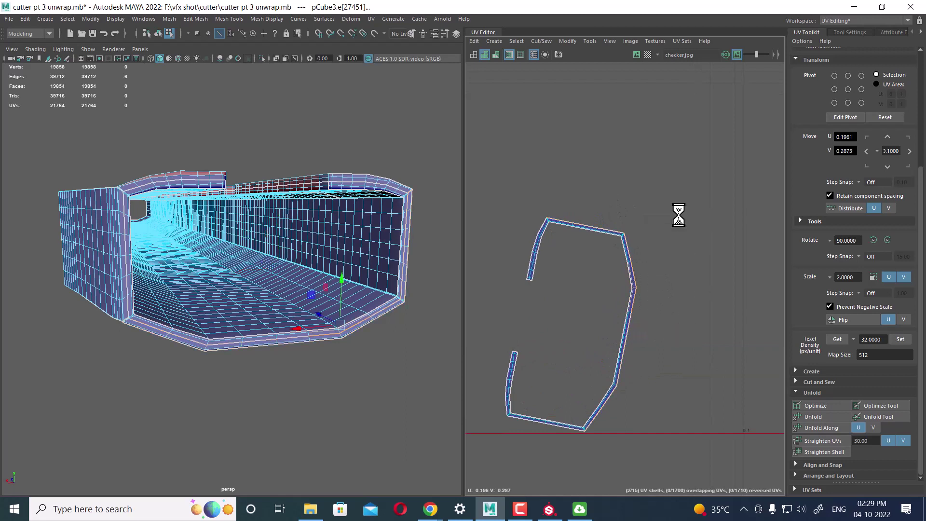
pyautogui.moveTo(632, 318)
pyautogui.keyDown('shift'); pyautogui.mouseDown(button='right')
pyautogui.moveTo(684, 222)
pyautogui.moveTo(680, 355)
pyautogui.mouseUp(button='right'); pyautogui.keyUp('shift')
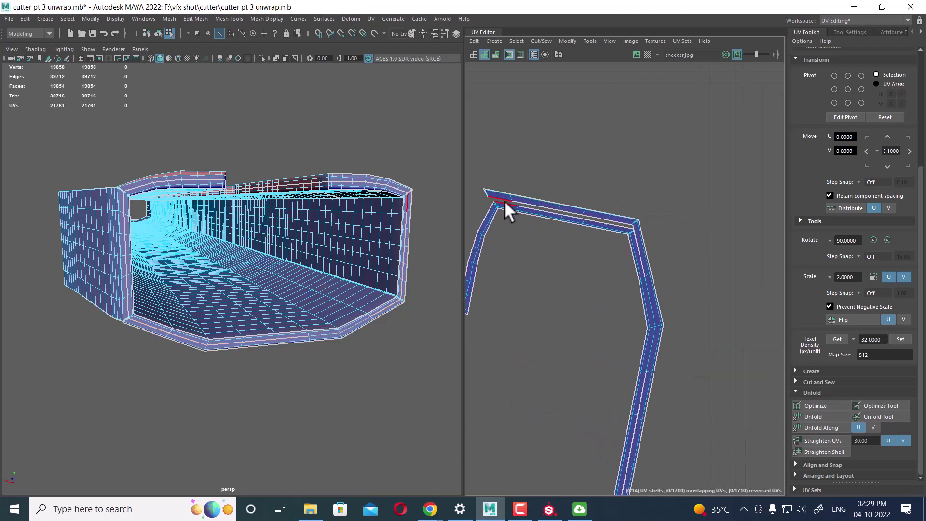
# - Sew the rim shell's top-left edge and the four gap edges closed
pyautogui.moveTo(503, 198)
pyautogui.mouseDown()
pyautogui.moveTo(517, 212)
pyautogui.moveTo(513, 204)
pyautogui.mouseUp()
pyautogui.moveTo(513, 204)
pyautogui.keyDown('shift'); pyautogui.mouseDown(button='right')
pyautogui.moveTo(532, 182)
pyautogui.moveTo(551, 213)
pyautogui.moveTo(640, 192)
pyautogui.moveTo(581, 298)
pyautogui.moveTo(628, 168)
pyautogui.moveTo(696, 209)
pyautogui.moveTo(634, 269)
pyautogui.moveTo(597, 274)
pyautogui.mouseUp(button='right'); pyautogui.keyUp('shift')
pyautogui.click(567, 256)
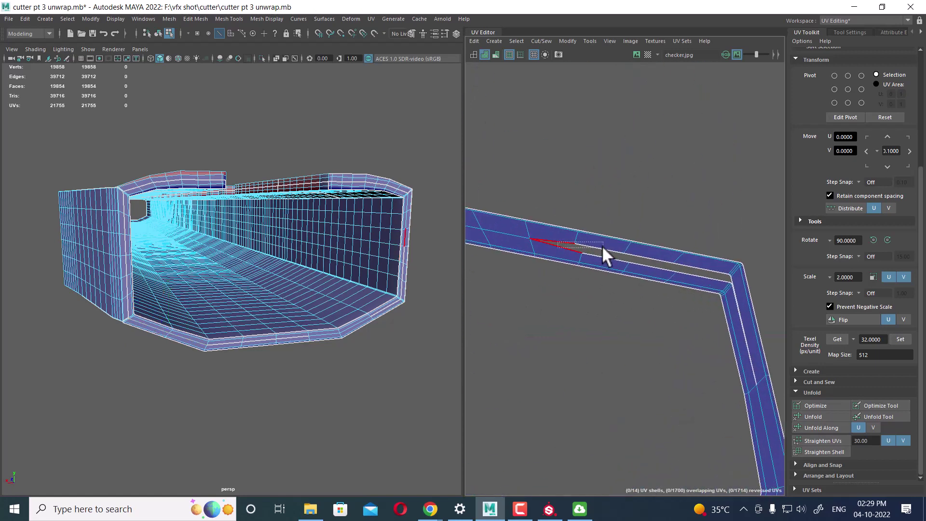
pyautogui.moveTo(602, 245); pyautogui.dragTo(584, 253)
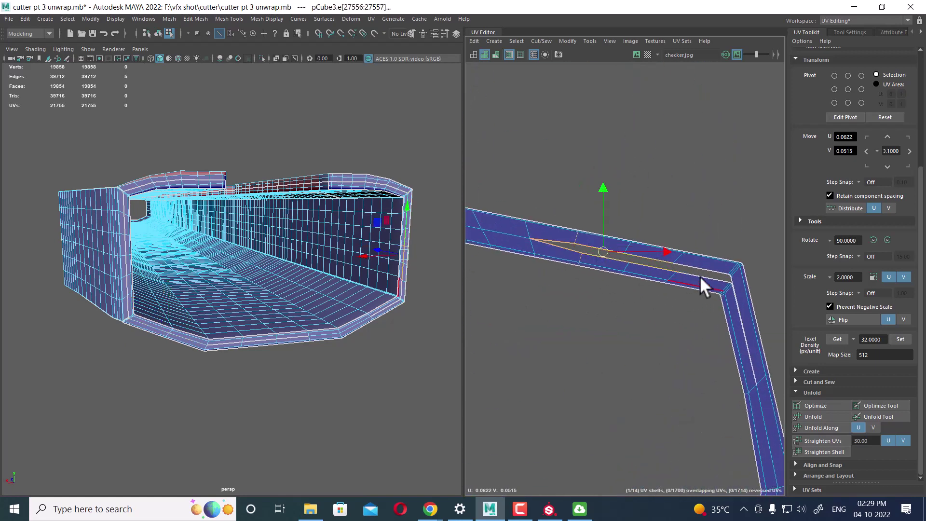
pyautogui.moveTo(707, 275)
pyautogui.keyDown('shift'); pyautogui.mouseDown(button='right')
pyautogui.moveTo(688, 231)
pyautogui.moveTo(614, 200)
pyautogui.moveTo(729, 308)
pyautogui.moveTo(688, 196)
pyautogui.moveTo(681, 281)
pyautogui.moveTo(517, 188)
pyautogui.moveTo(577, 290)
pyautogui.moveTo(617, 333)
pyautogui.mouseUp(button='right'); pyautogui.keyUp('shift')
pyautogui.click(718, 326)
# - Select an edge loop across the strip shells and frame the corner meeting the large shell
pyautogui.scroll(-2, 593, 300)
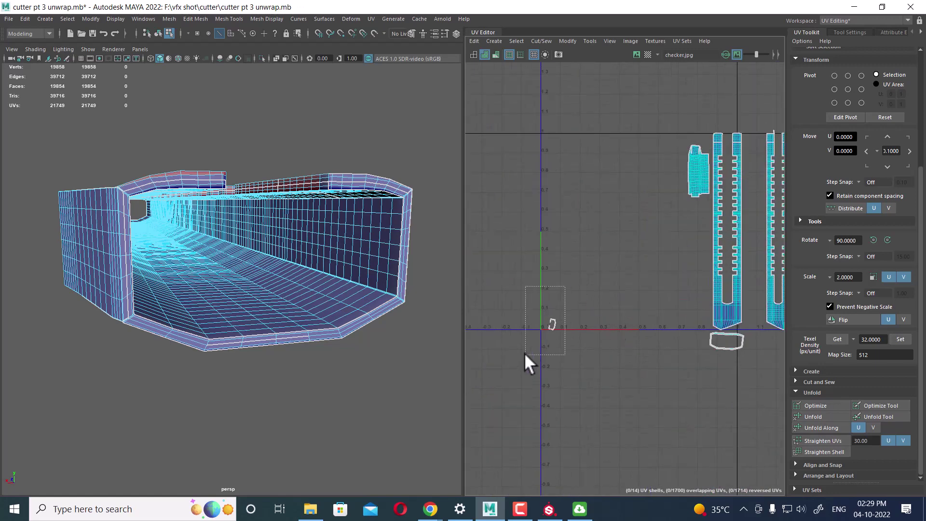
pyautogui.doubleClick(724, 306)
pyautogui.keyDown('alt'); pyautogui.moveTo(723, 306); pyautogui.dragTo(646, 331, button='middle'); pyautogui.keyUp('alt')
pyautogui.moveTo(646, 331)
pyautogui.keyDown('alt'); pyautogui.mouseDown(button='right')
pyautogui.moveTo(639, 279)
pyautogui.moveTo(712, 223)
pyautogui.moveTo(740, 444)
pyautogui.mouseUp(button='right'); pyautogui.keyUp('alt')
pyautogui.keyDown('alt'); pyautogui.moveTo(684, 364); pyautogui.dragTo(721, 337, button='right'); pyautogui.keyUp('alt')
pyautogui.scroll(2, 721, 337)
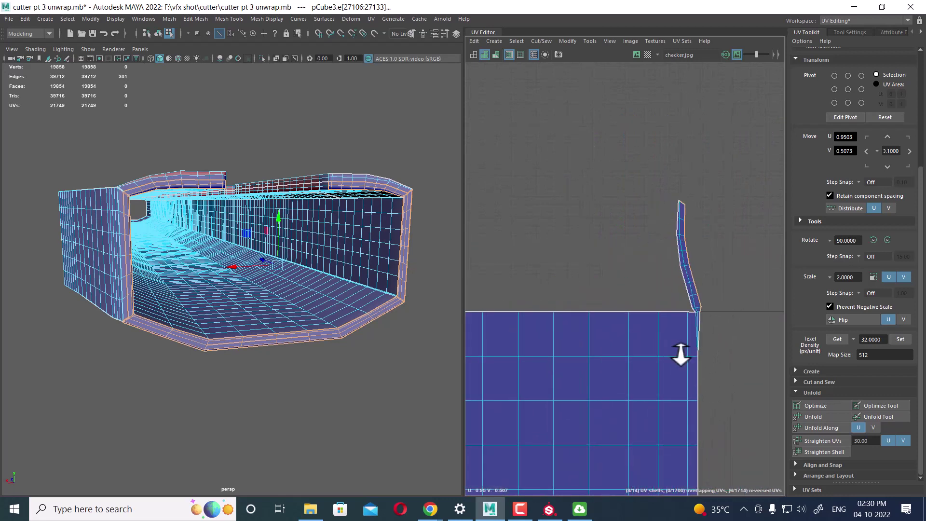
pyautogui.scroll(2, 678, 355)
pyautogui.scroll(3, 713, 347)
pyautogui.scroll(2, 635, 372)
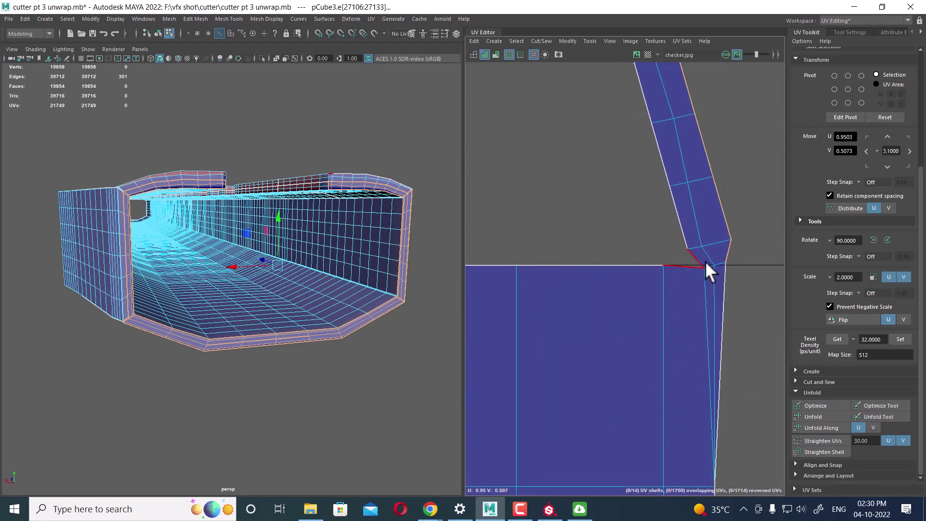
pyautogui.keyDown('alt'); pyautogui.moveTo(708, 265); pyautogui.dragTo(737, 351, button='right'); pyautogui.keyUp('alt')
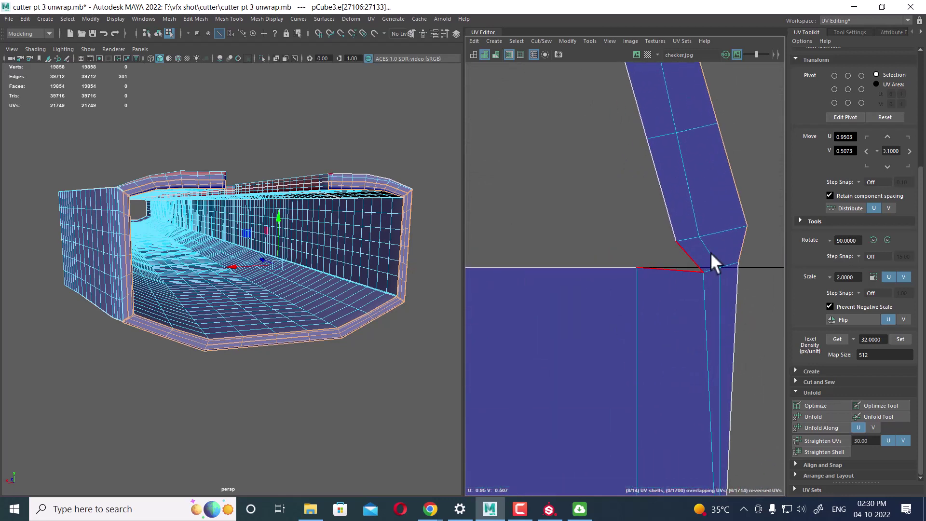
pyautogui.scroll(3, 737, 264)
# - Cut the UVs along the vertical edge at the strip's bend
pyautogui.click(727, 302)
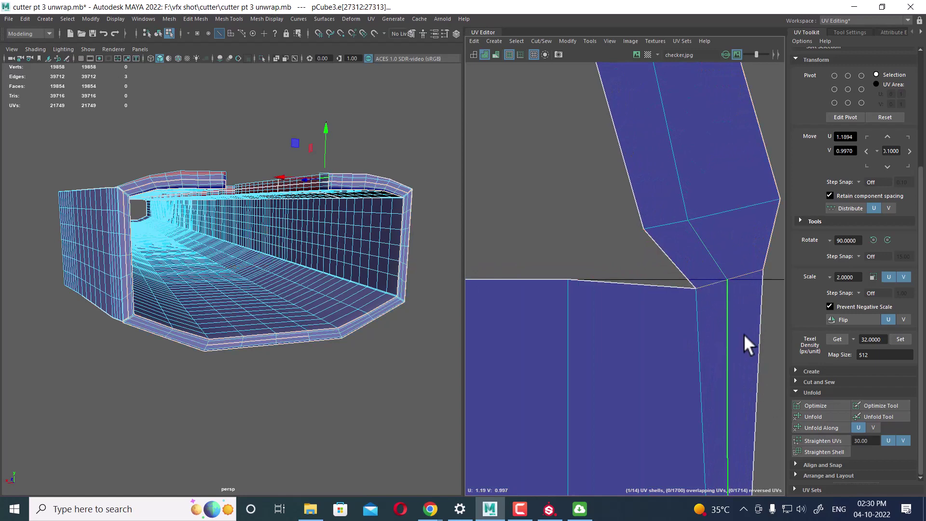
pyautogui.keyDown('shift'); pyautogui.moveTo(722, 315); pyautogui.dragTo(609, 356, button='right'); pyautogui.keyUp('shift')
pyautogui.scroll(-3, 675, 323)
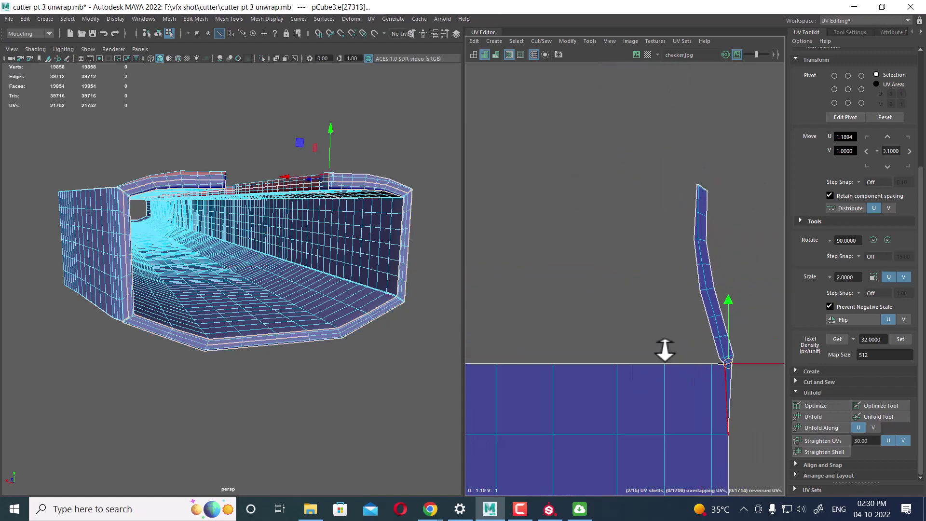
pyautogui.scroll(-1, 665, 376)
pyautogui.scroll(-2, 684, 337)
pyautogui.scroll(-5, 627, 270)
pyautogui.scroll(2, 657, 347)
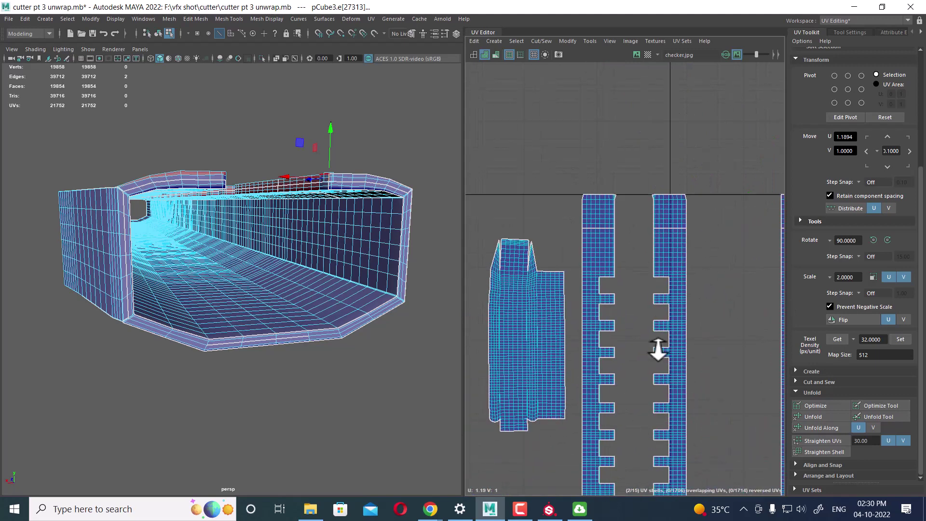
pyautogui.moveTo(658, 347)
pyautogui.keyDown('alt'); pyautogui.mouseDown(button='middle')
pyautogui.moveTo(766, 191)
pyautogui.moveTo(582, 424)
pyautogui.moveTo(625, 301)
pyautogui.moveTo(629, 333)
pyautogui.moveTo(555, 364)
pyautogui.mouseUp(button='middle'); pyautogui.keyUp('alt')
pyautogui.scroll(-2, 625, 301)
# - Sew the small hook-shaped shell back onto the strip
pyautogui.scroll(1, 639, 334)
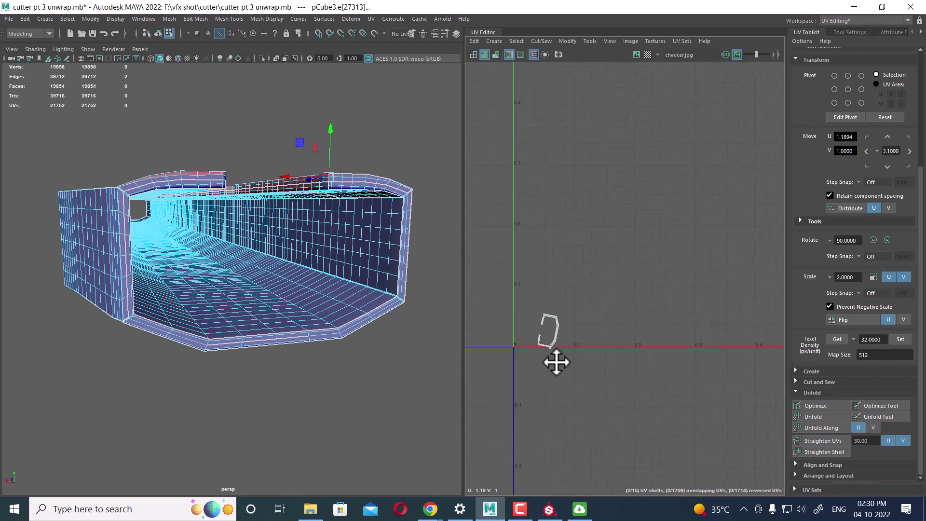
pyautogui.scroll(4, 555, 364)
pyautogui.keyDown('alt'); pyautogui.moveTo(703, 250); pyautogui.dragTo(655, 390, button='middle'); pyautogui.keyUp('alt')
pyautogui.scroll(4, 698, 247)
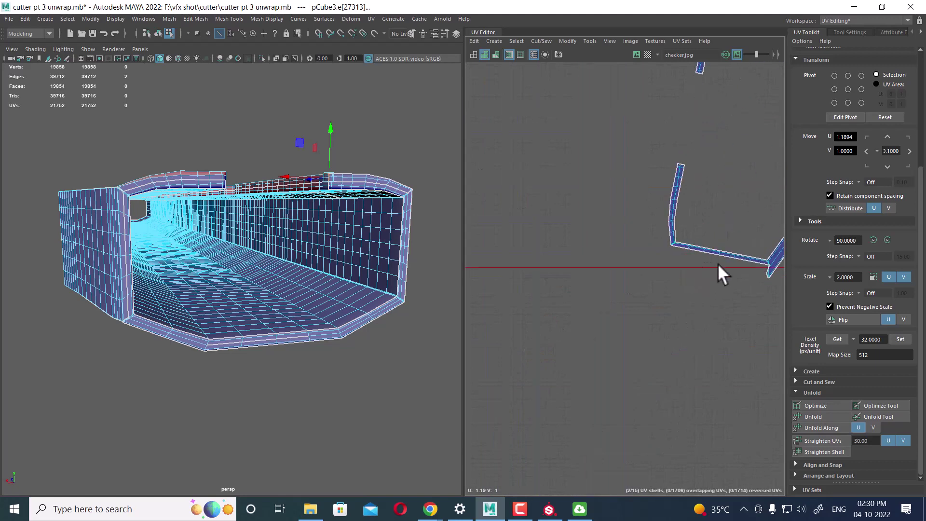
pyautogui.keyDown('shift'); pyautogui.moveTo(703, 283); pyautogui.dragTo(682, 232, button='right'); pyautogui.keyUp('shift')
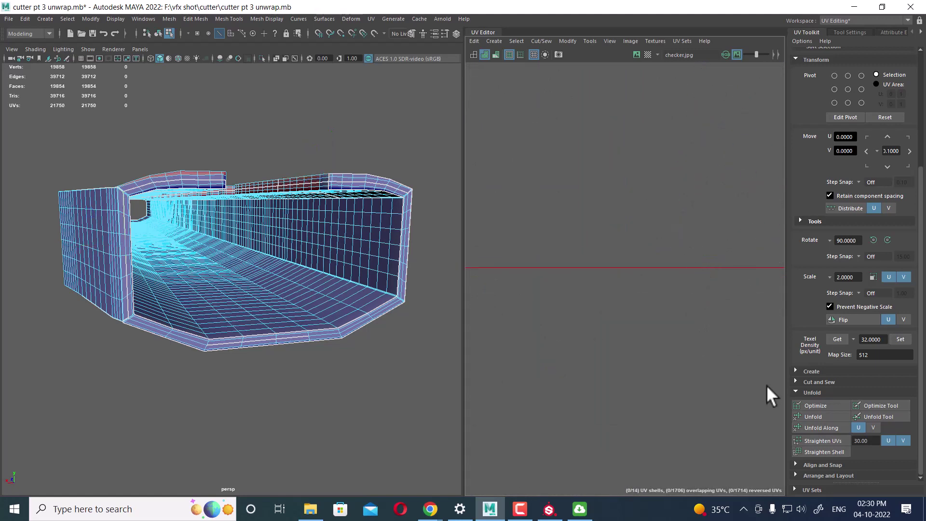
pyautogui.scroll(-5, 661, 305)
pyautogui.scroll(-5, 511, 336)
pyautogui.scroll(-2, 596, 272)
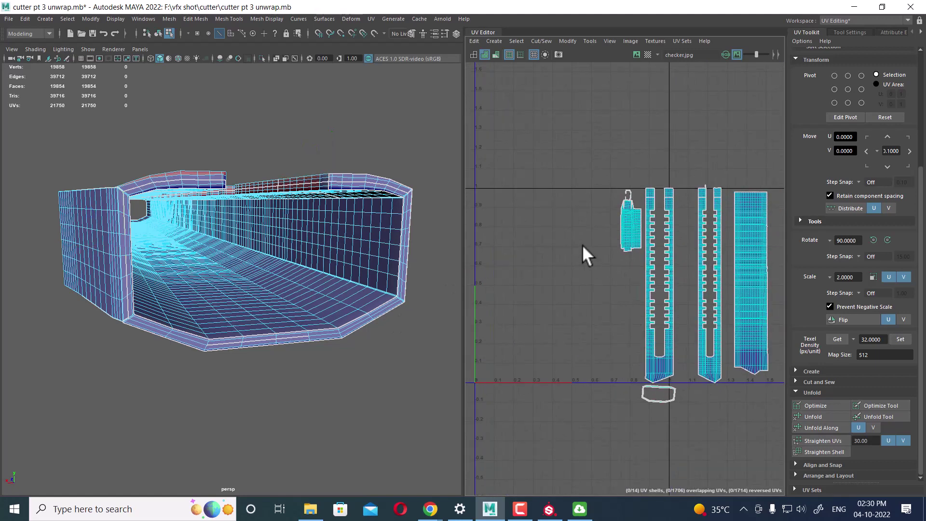
pyautogui.scroll(3, 583, 245)
pyautogui.scroll(3, 514, 361)
pyautogui.scroll(2, 622, 294)
pyautogui.scroll(2, 646, 369)
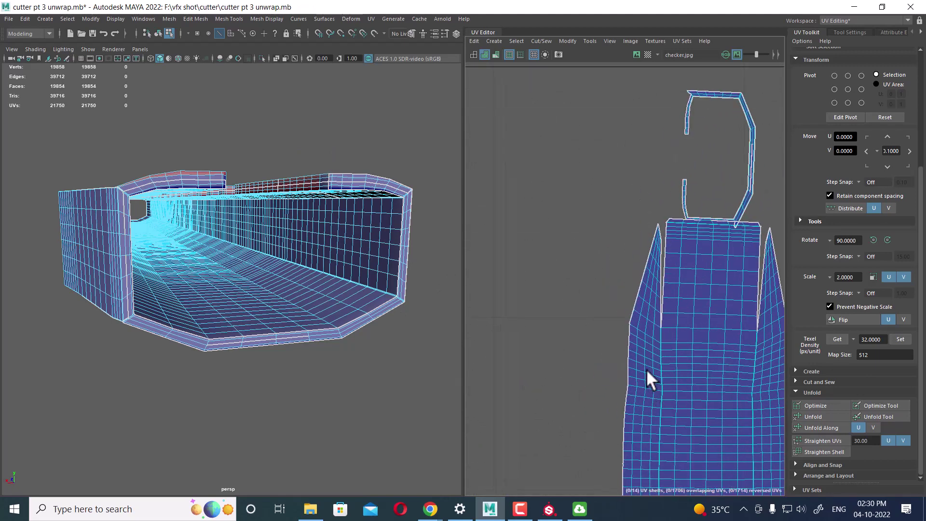
# - Undo that sew and frame the edge at the cutter's end in both views
pyautogui.hotkey('ctrl', 'z')
pyautogui.scroll(1, 651, 355)
pyautogui.scroll(1, 667, 355)
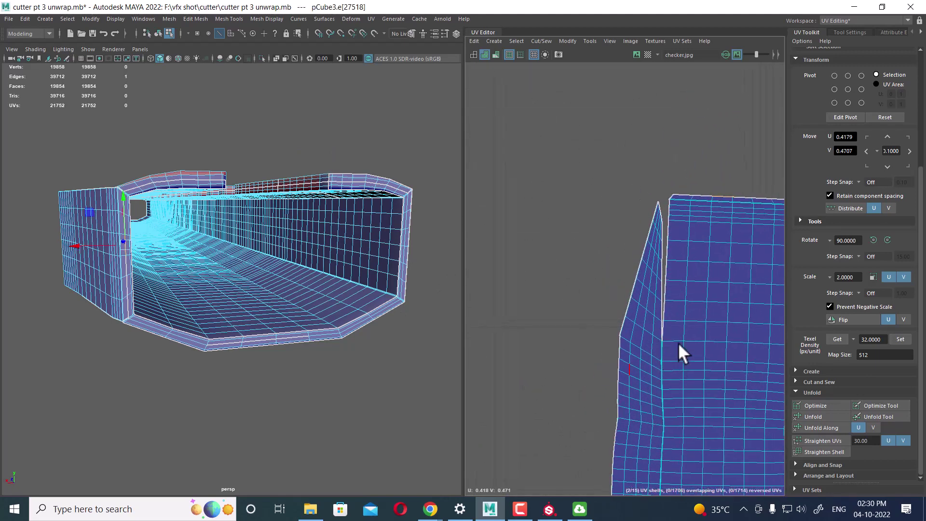
pyautogui.press('f')
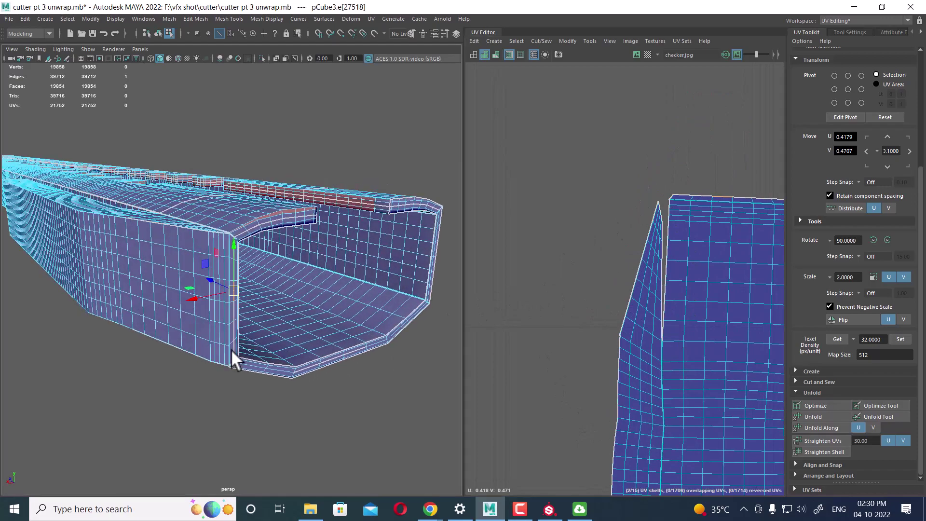
pyautogui.press('f')
pyautogui.keyDown('alt'); pyautogui.moveTo(369, 270); pyautogui.dragTo(221, 334); pyautogui.keyUp('alt')
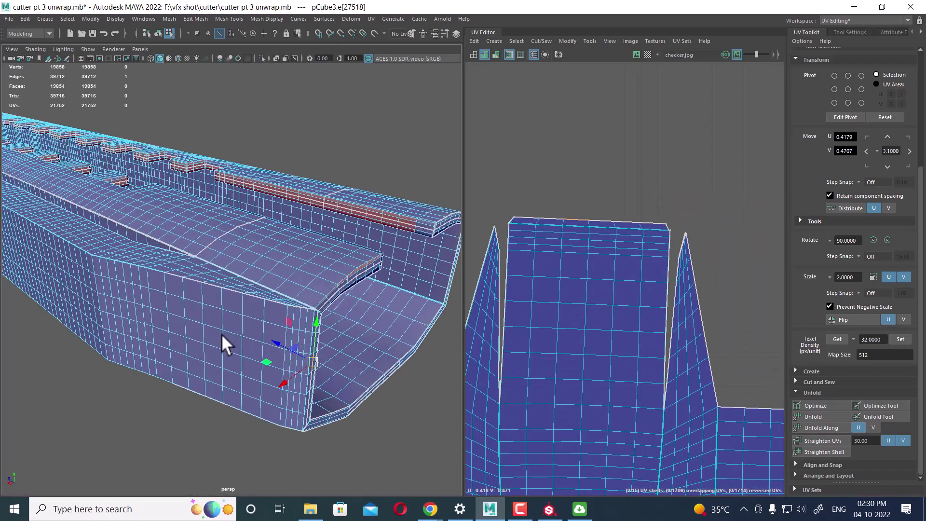
pyautogui.scroll(3, 270, 279)
pyautogui.keyDown('alt'); pyautogui.moveTo(270, 279); pyautogui.dragTo(291, 292); pyautogui.keyUp('alt')
pyautogui.scroll(2, 285, 279)
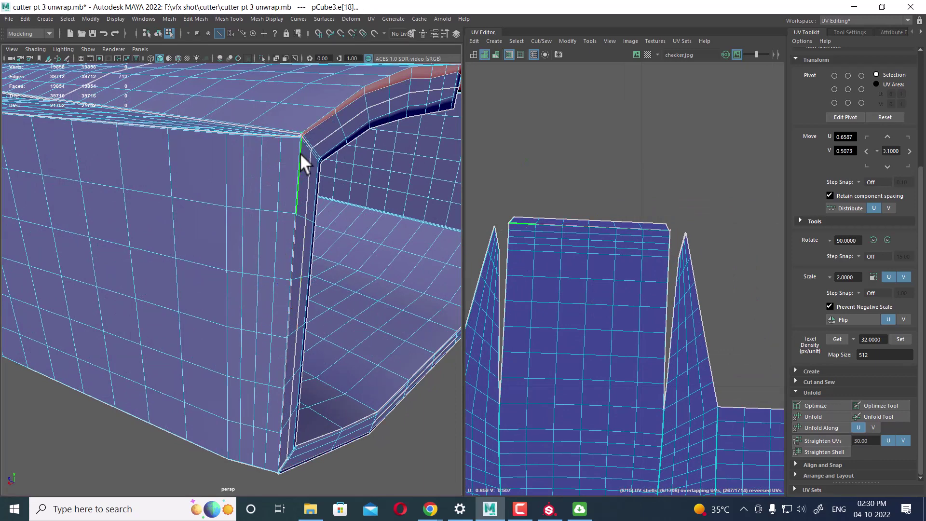
# - Cut and unfold the UVs along the end edge loop, then clear the selection
pyautogui.doubleClick(300, 152)
pyautogui.keyDown('alt'); pyautogui.moveTo(314, 188); pyautogui.dragTo(290, 226); pyautogui.keyUp('alt')
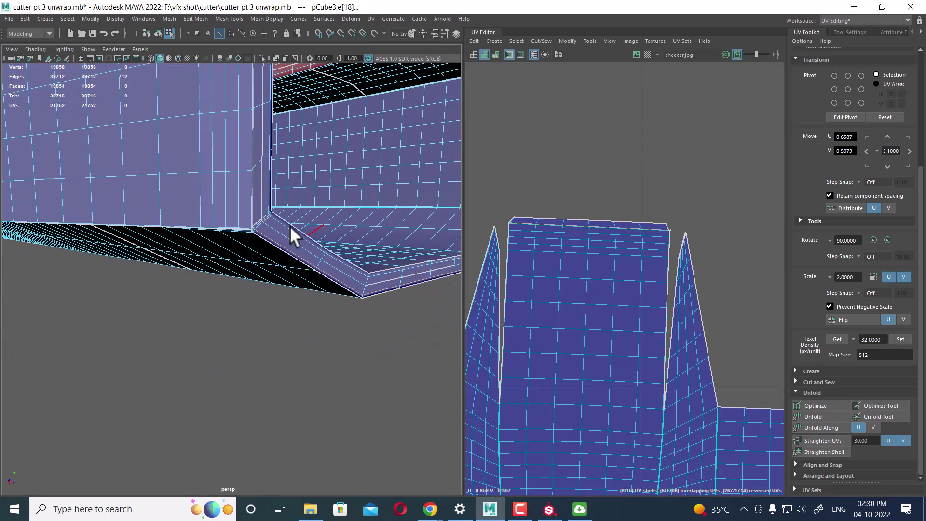
pyautogui.keyDown('shift'); pyautogui.moveTo(563, 241); pyautogui.dragTo(563, 253, button='right'); pyautogui.keyUp('shift')
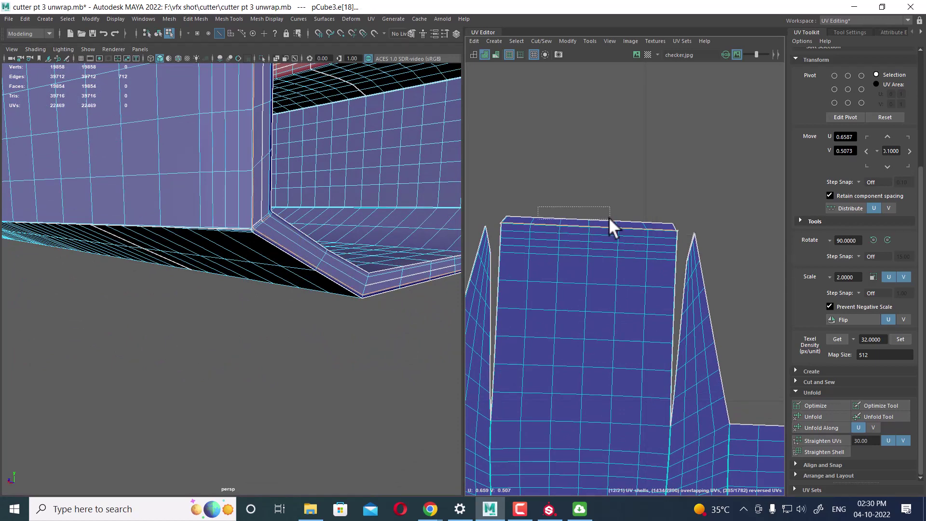
pyautogui.moveTo(609, 218); pyautogui.dragTo(611, 218)
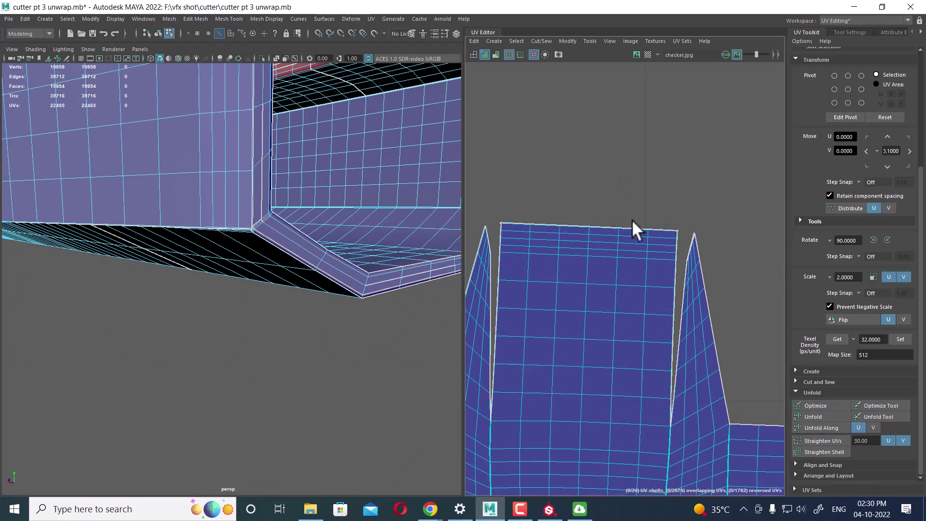
# - Sew the small strip shell near the origin onto the neighbouring top shell at their junction edges
pyautogui.scroll(-5, 578, 207)
pyautogui.scroll(-2, 661, 310)
pyautogui.scroll(-2, 634, 335)
pyautogui.scroll(-1, 722, 394)
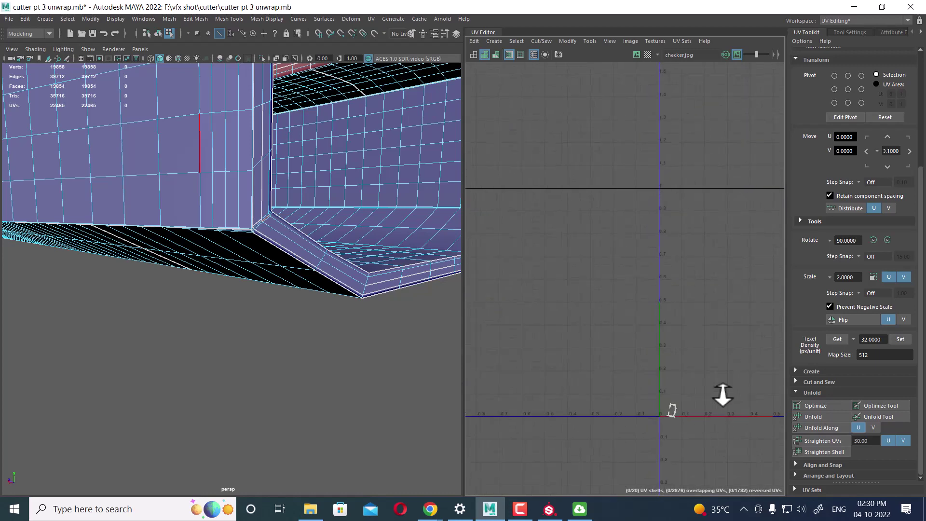
pyautogui.keyDown('alt'); pyautogui.moveTo(722, 394); pyautogui.dragTo(728, 180, button='middle'); pyautogui.keyUp('alt')
pyautogui.scroll(2, 738, 289)
pyautogui.scroll(2, 727, 374)
pyautogui.scroll(2, 685, 329)
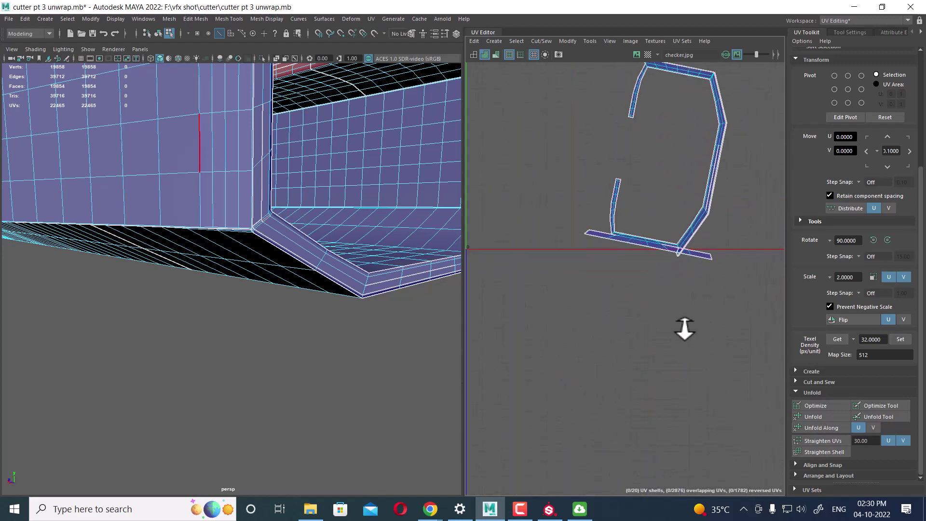
pyautogui.scroll(-1, 665, 289)
pyautogui.scroll(3, 664, 307)
pyautogui.scroll(-3, 647, 285)
pyautogui.scroll(2, 679, 337)
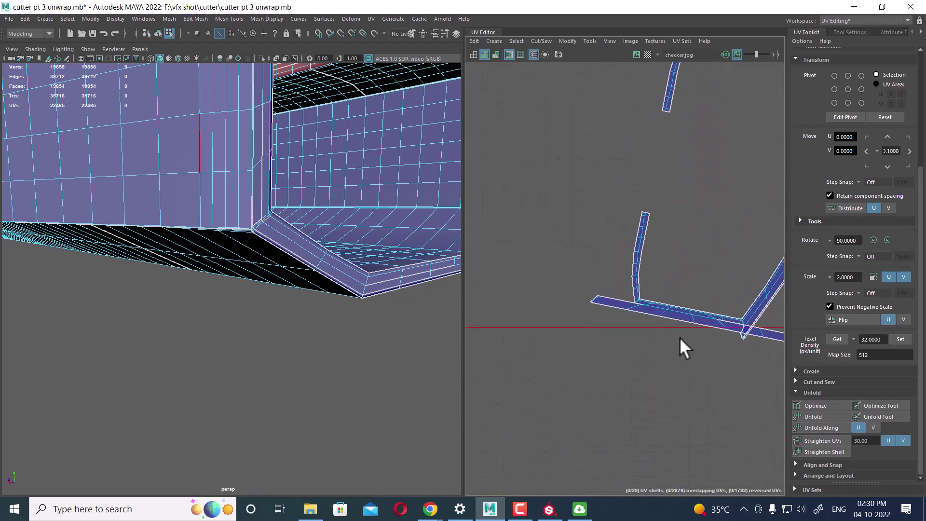
pyautogui.scroll(2, 637, 299)
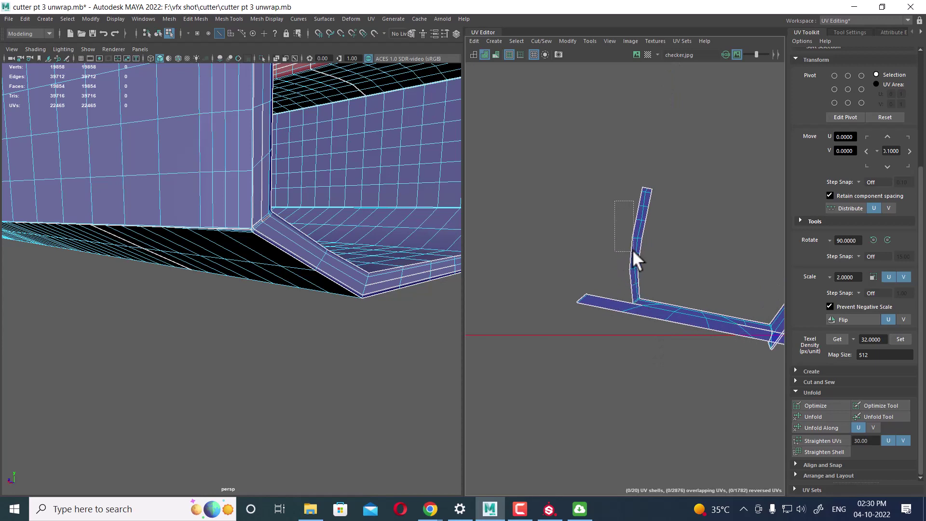
pyautogui.click(640, 160)
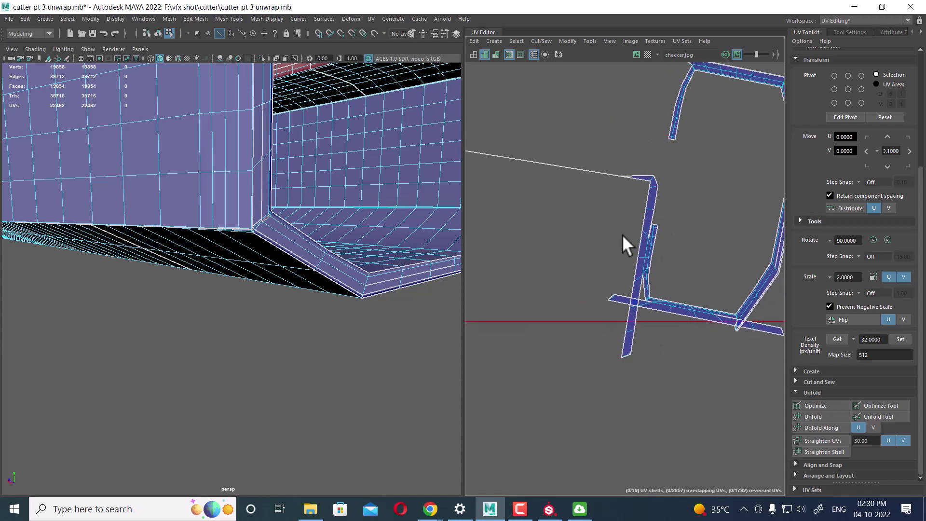
pyautogui.keyDown('alt'); pyautogui.moveTo(666, 250); pyautogui.dragTo(595, 222, button='middle'); pyautogui.keyUp('alt')
pyautogui.click(611, 225)
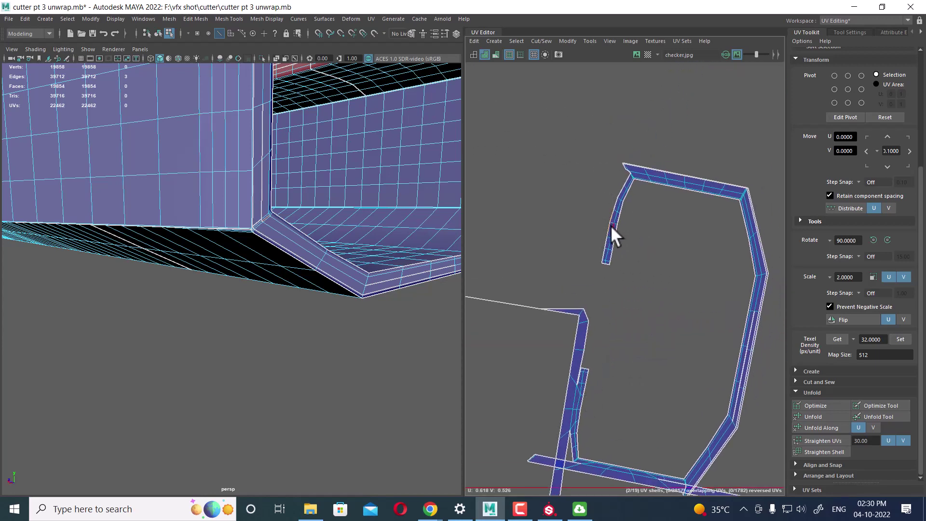
pyautogui.click(633, 198)
# - Select the edges along the split strip and sew it back together
pyautogui.scroll(3, 622, 193)
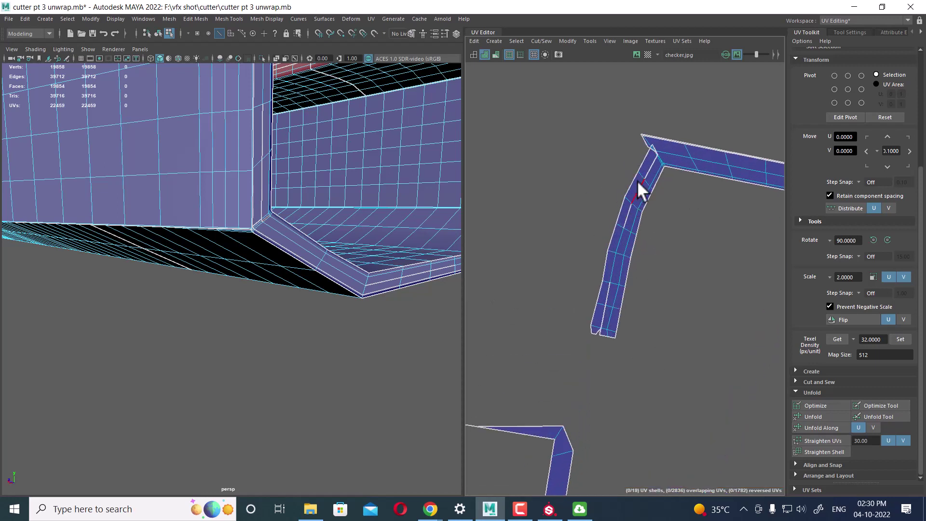
pyautogui.click(649, 171)
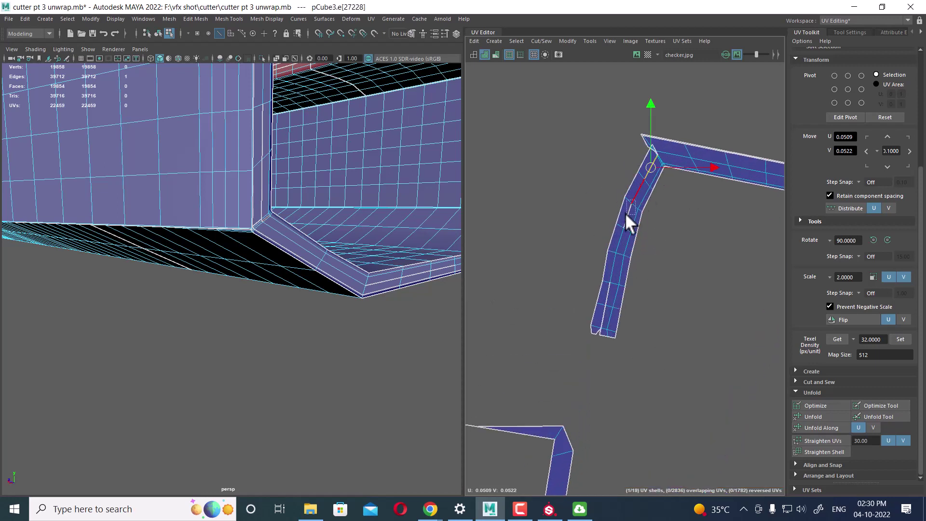
pyautogui.doubleClick(628, 246)
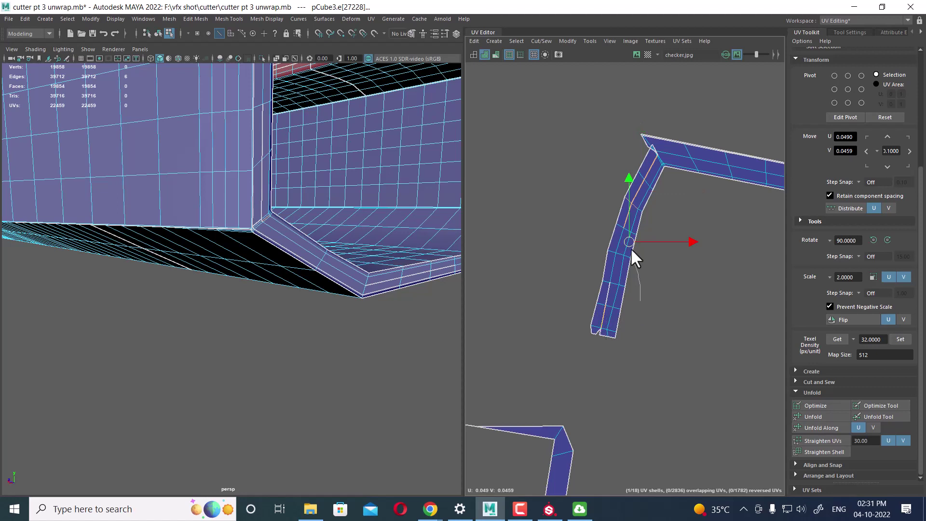
pyautogui.keyDown('shift'); pyautogui.moveTo(631, 248); pyautogui.dragTo(658, 325, button='right'); pyautogui.keyUp('shift')
# - Sew the two open corner edges of the joined strip to close the gaps
pyautogui.keyDown('alt'); pyautogui.moveTo(635, 149); pyautogui.dragTo(663, 261, button='middle'); pyautogui.keyUp('alt')
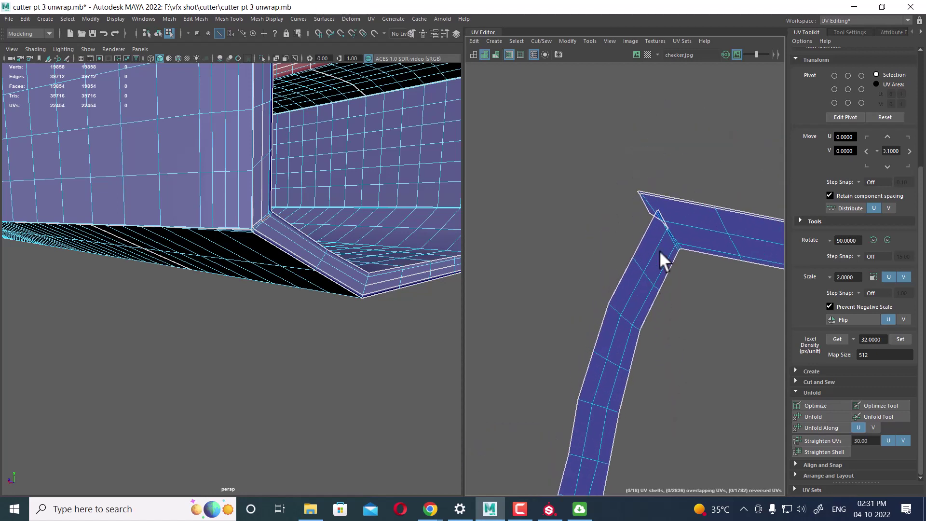
pyautogui.click(656, 217)
pyautogui.moveTo(670, 166)
pyautogui.keyDown('shift'); pyautogui.mouseDown(button='right')
pyautogui.moveTo(666, 224)
pyautogui.moveTo(647, 176)
pyautogui.mouseUp(button='right'); pyautogui.keyUp('shift')
pyautogui.click(665, 221)
pyautogui.moveTo(647, 177)
pyautogui.keyDown('alt'); pyautogui.mouseDown(button='right')
pyautogui.moveTo(658, 273)
pyautogui.moveTo(634, 314)
pyautogui.mouseUp(button='right'); pyautogui.keyUp('alt')
# - Select all UVs of the strip shell around the origin
pyautogui.scroll(2, 686, 174)
pyautogui.keyDown('alt'); pyautogui.moveTo(667, 262); pyautogui.dragTo(662, 271, button='middle'); pyautogui.keyUp('alt')
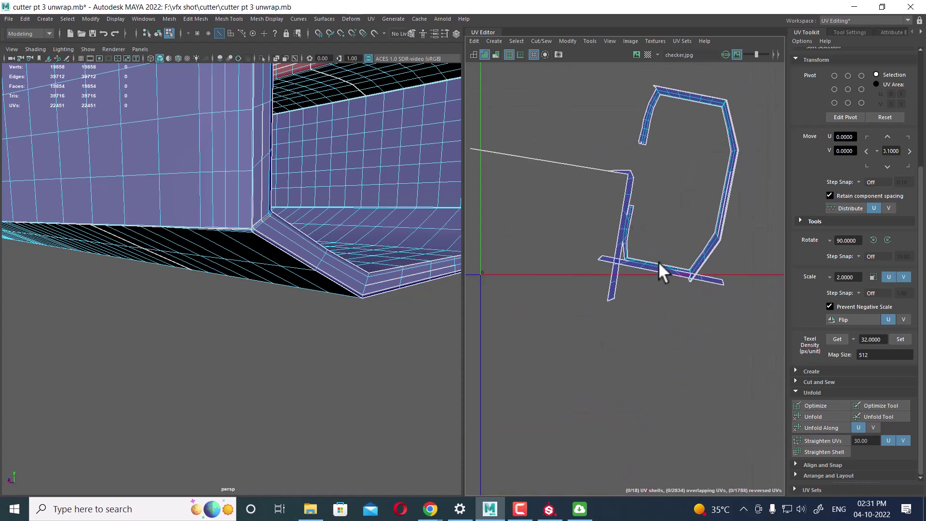
pyautogui.keyDown('alt'); pyautogui.moveTo(658, 261); pyautogui.dragTo(638, 218, button='right'); pyautogui.keyUp('alt')
pyautogui.moveTo(638, 218); pyautogui.dragTo(757, 96)
# - Convert the UV selection and unfold the selected shells
pyautogui.keyDown('ctrl'); pyautogui.rightClick(649, 204); pyautogui.keyUp('ctrl')
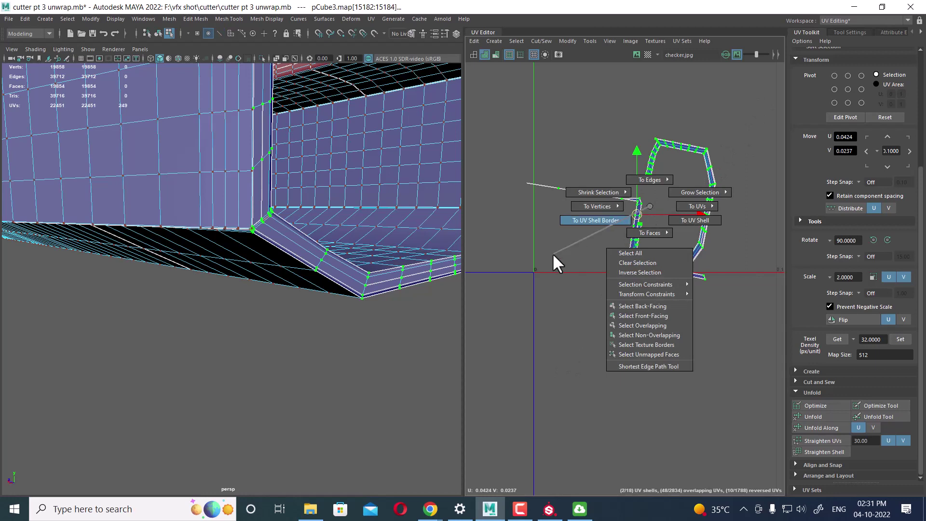
pyautogui.click(673, 233)
pyautogui.keyDown('ctrl'); pyautogui.moveTo(704, 164); pyautogui.dragTo(672, 167, button='right'); pyautogui.keyUp('ctrl')
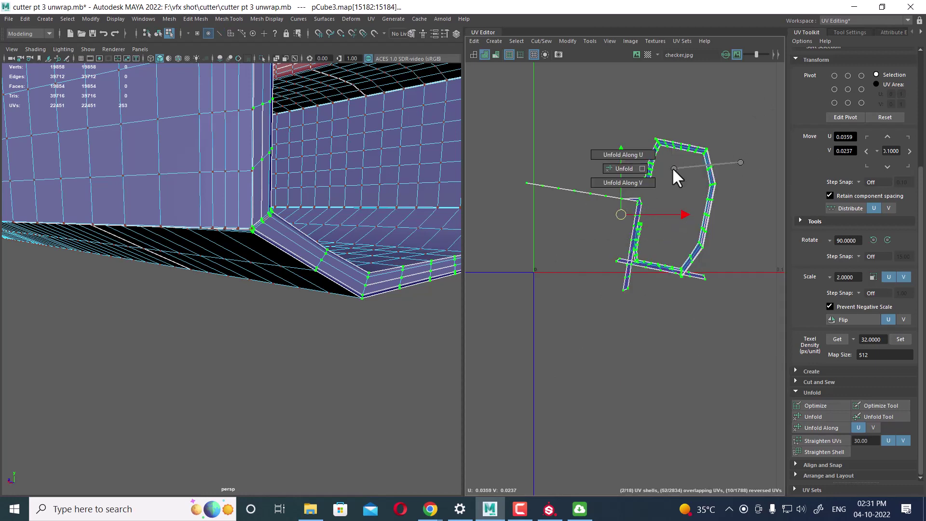
pyautogui.scroll(-2, 589, 219)
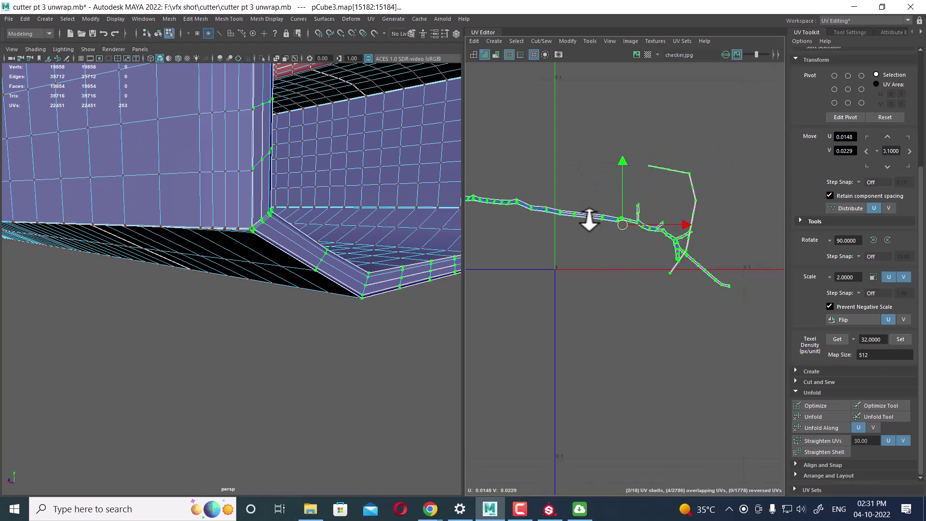
pyautogui.scroll(-2, 597, 221)
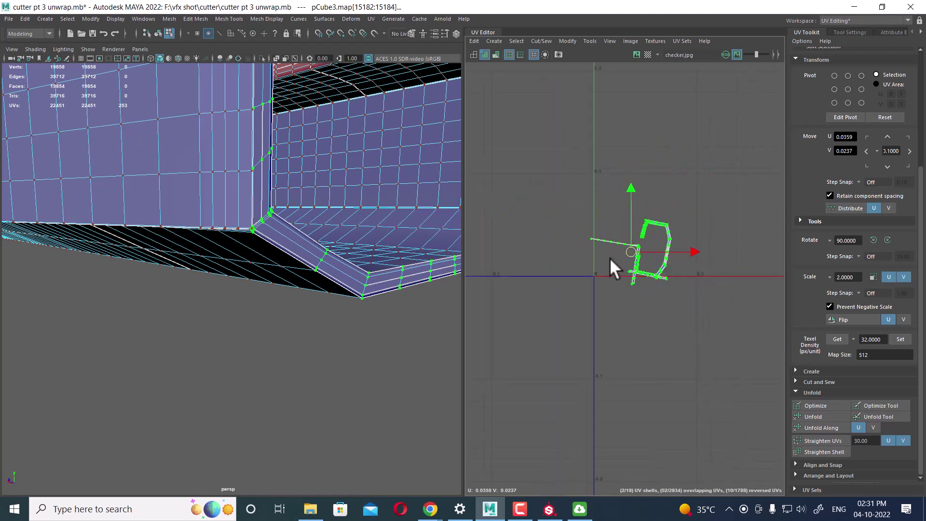
pyautogui.scroll(2, 626, 289)
pyautogui.scroll(3, 665, 337)
pyautogui.keyDown('alt'); pyautogui.moveTo(640, 360); pyautogui.dragTo(581, 341, button='middle'); pyautogui.keyUp('alt')
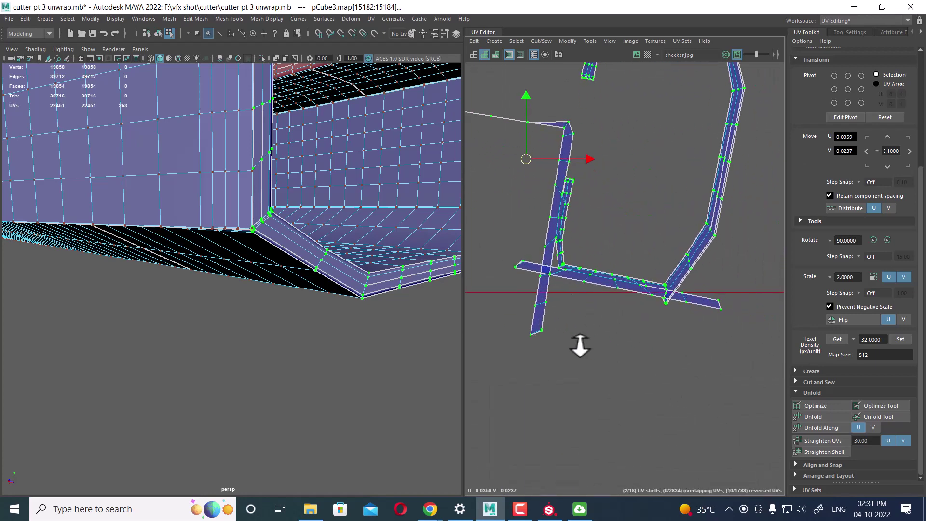
pyautogui.scroll(2, 602, 304)
pyautogui.scroll(2, 626, 337)
# - In edge mode, sew the vertical shell's notch and move-and-sew the horizontal shell onto it
pyautogui.press('F10')
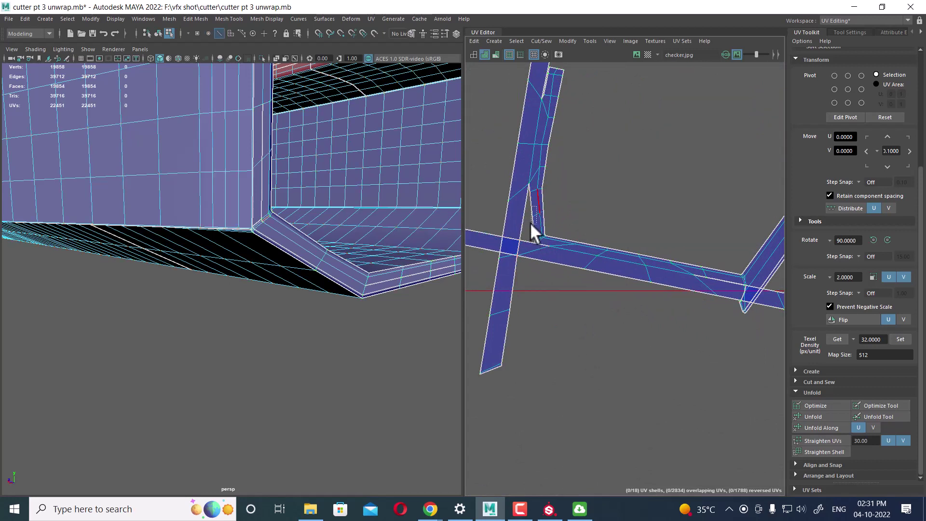
pyautogui.click(530, 262)
pyautogui.keyDown('shift'); pyautogui.moveTo(530, 263); pyautogui.dragTo(558, 182, button='right'); pyautogui.keyUp('shift')
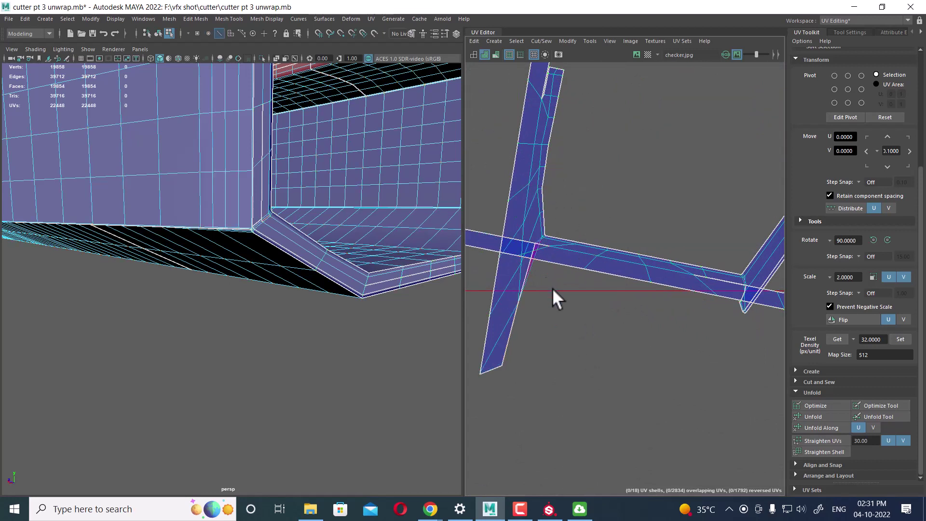
pyautogui.keyDown('shift'); pyautogui.moveTo(552, 288); pyautogui.dragTo(525, 243, button='right'); pyautogui.keyUp('shift')
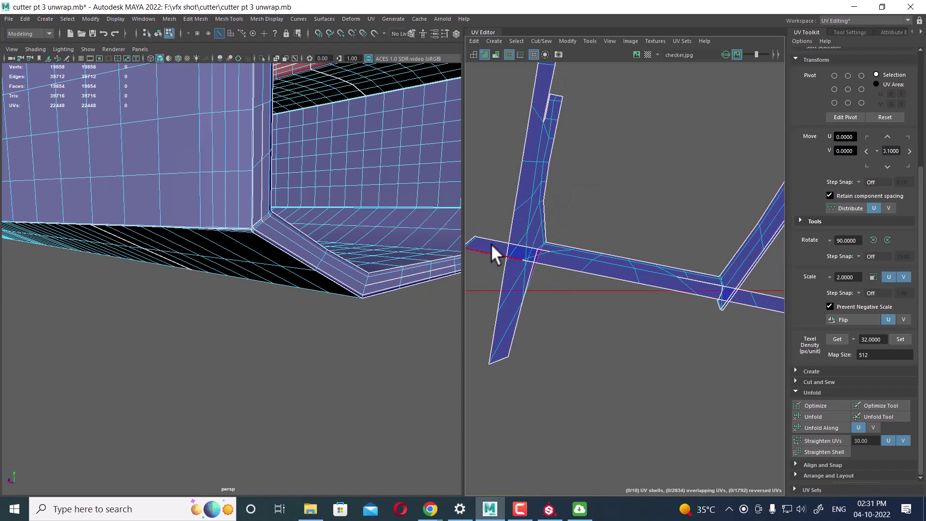
pyautogui.click(574, 256)
pyautogui.keyDown('shift'); pyautogui.moveTo(578, 225); pyautogui.dragTo(564, 164, button='right'); pyautogui.keyUp('shift')
pyautogui.keyDown('alt'); pyautogui.moveTo(613, 251); pyautogui.dragTo(539, 321, button='middle'); pyautogui.keyUp('alt')
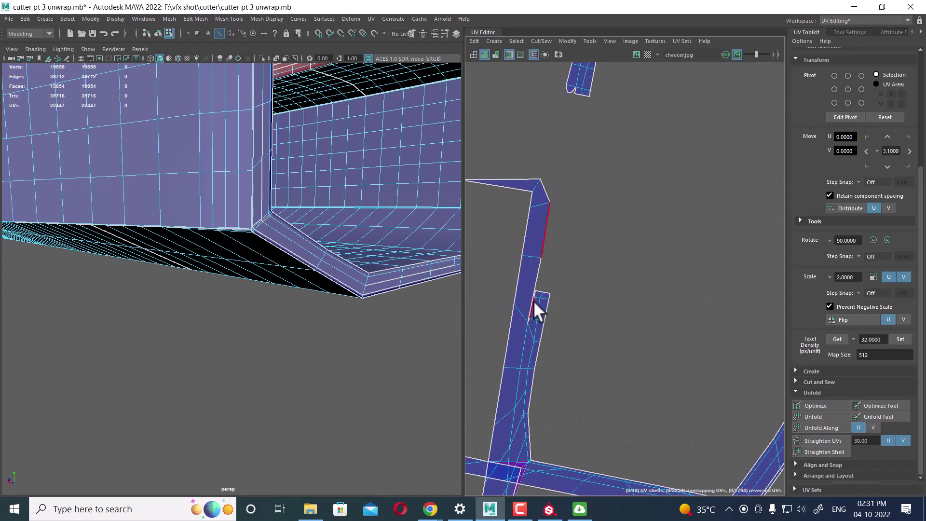
pyautogui.click(533, 300)
pyautogui.keyDown('shift'); pyautogui.moveTo(526, 312); pyautogui.dragTo(576, 184, button='right'); pyautogui.keyUp('shift')
# - Sew the selected edge on the long diagonal strip closed
pyautogui.scroll(-4, 574, 202)
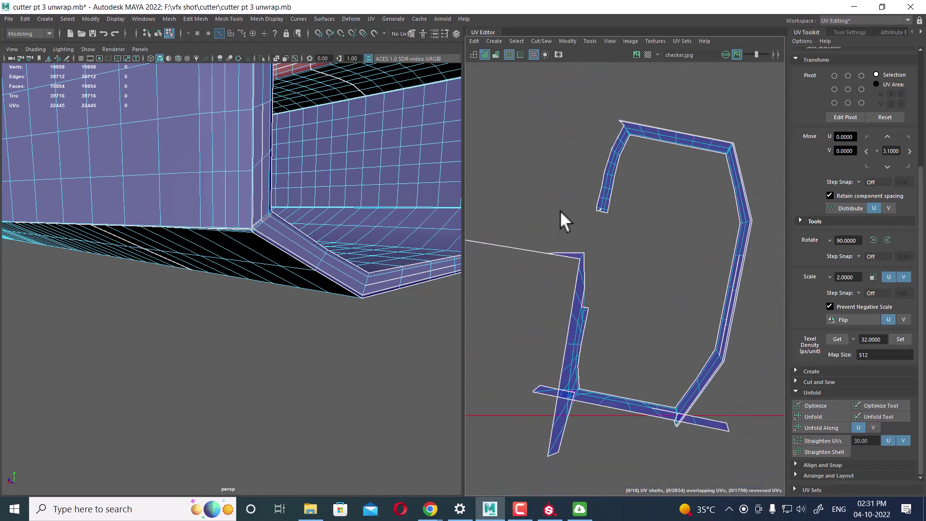
pyautogui.scroll(-1, 620, 242)
pyautogui.keyDown('alt'); pyautogui.moveTo(646, 248); pyautogui.dragTo(613, 231, button='middle'); pyautogui.keyUp('alt')
pyautogui.scroll(3, 619, 251)
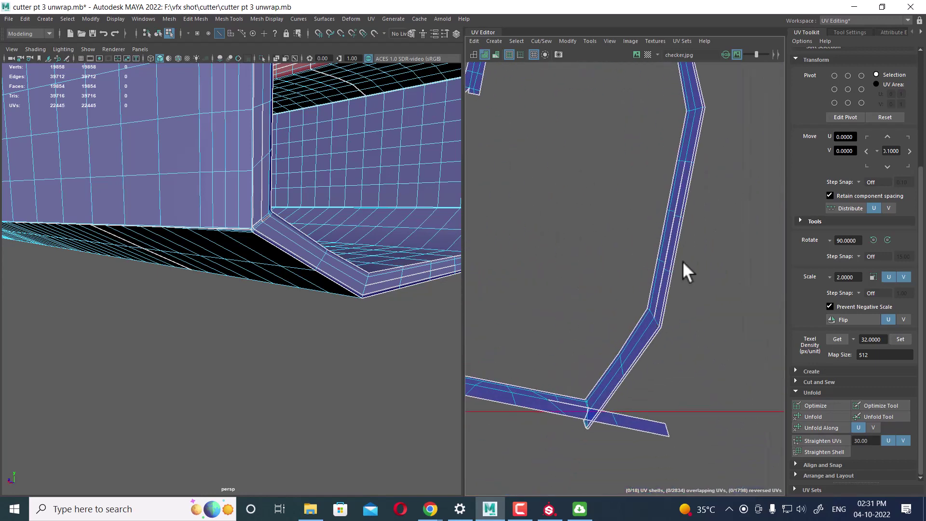
pyautogui.click(675, 193)
pyautogui.keyDown('shift'); pyautogui.moveTo(676, 227); pyautogui.dragTo(674, 237, button='right'); pyautogui.keyUp('shift')
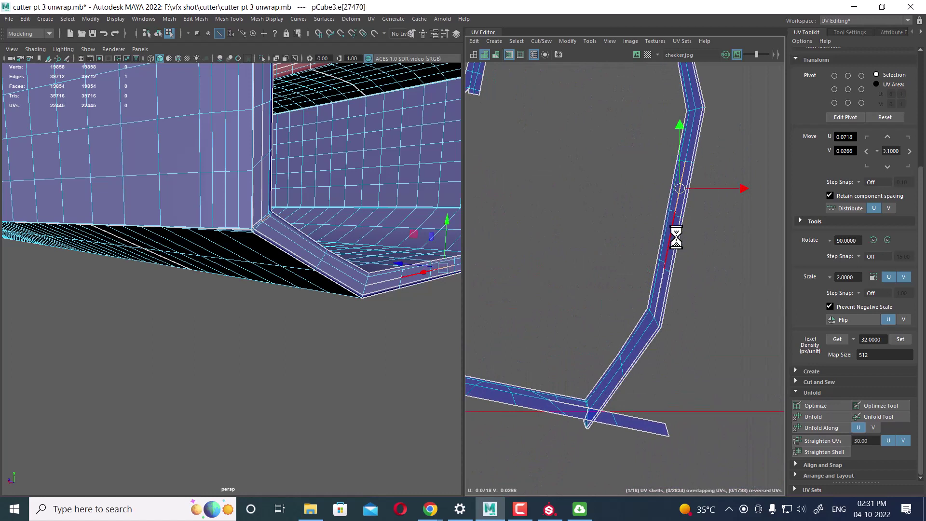
pyautogui.scroll(2, 673, 280)
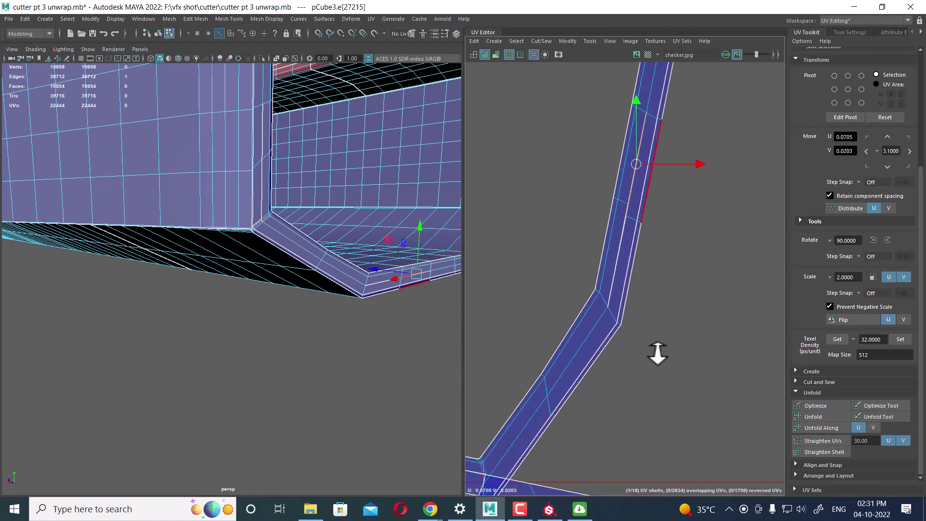
pyautogui.scroll(1, 657, 352)
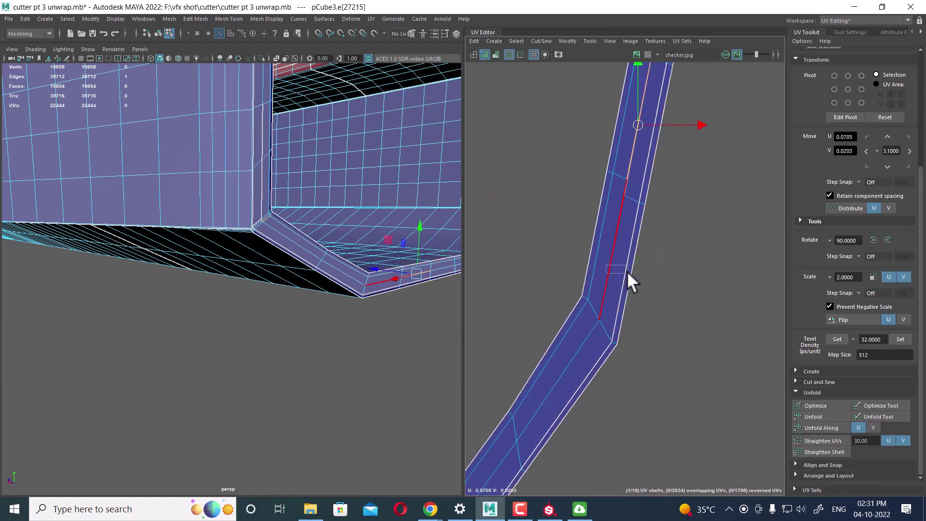
# - Sew the edge at the strip joint into the strip
pyautogui.moveTo(624, 272); pyautogui.dragTo(627, 271)
pyautogui.scroll(2, 630, 143)
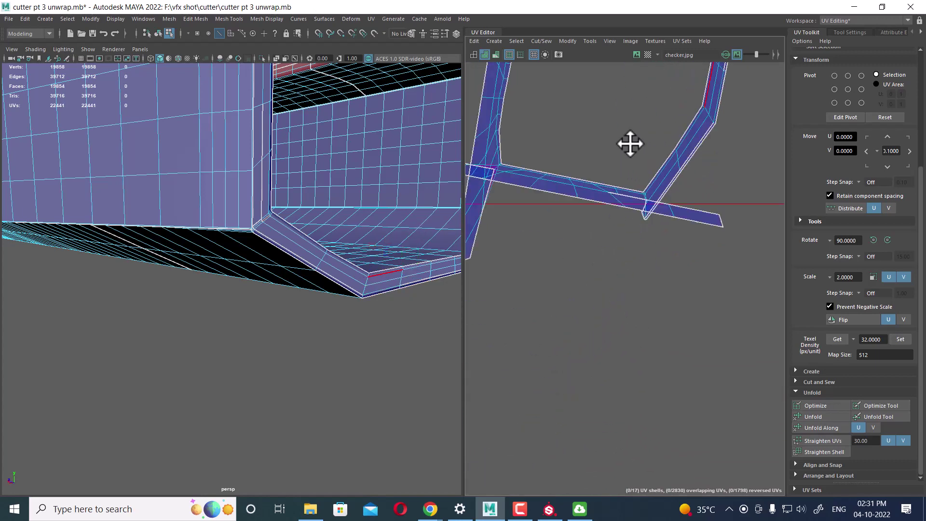
pyautogui.scroll(1, 692, 248)
pyautogui.click(678, 226)
pyautogui.keyDown('shift'); pyautogui.moveTo(678, 227); pyautogui.dragTo(661, 151, button='right'); pyautogui.keyUp('shift')
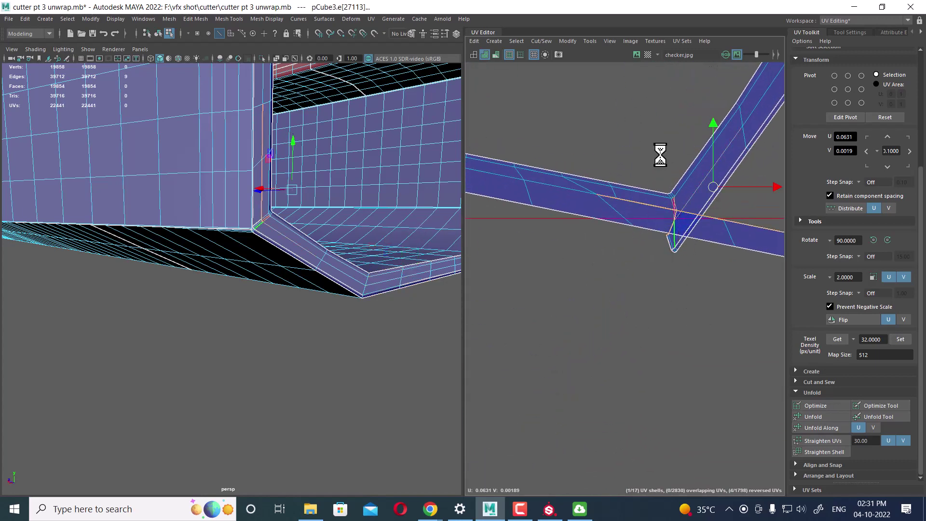
pyautogui.scroll(-2, 620, 264)
pyautogui.scroll(-3, 622, 275)
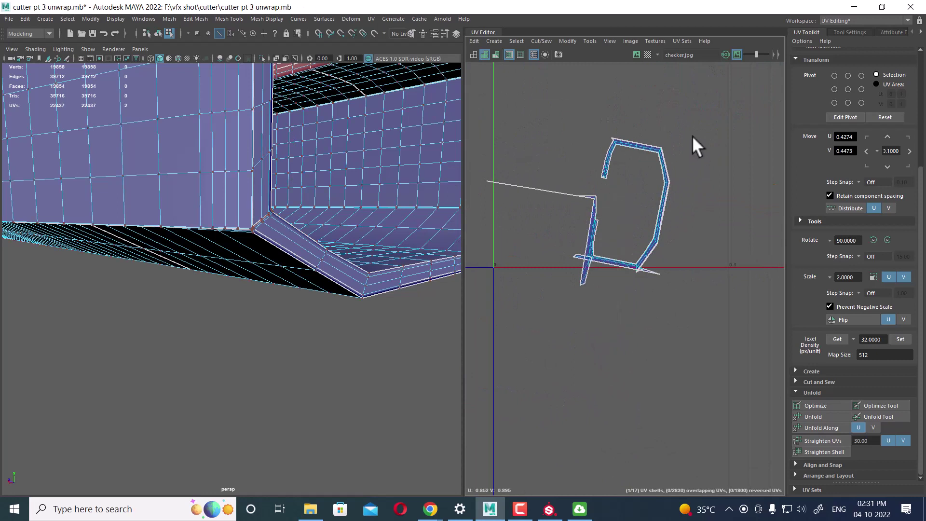
# - Select all UVs of the strip shell and unfold it
pyautogui.press('F12')
pyautogui.moveTo(706, 139); pyautogui.dragTo(509, 351)
pyautogui.keyDown('shift'); pyautogui.moveTo(645, 204); pyautogui.dragTo(485, 198, button='right'); pyautogui.keyUp('shift')
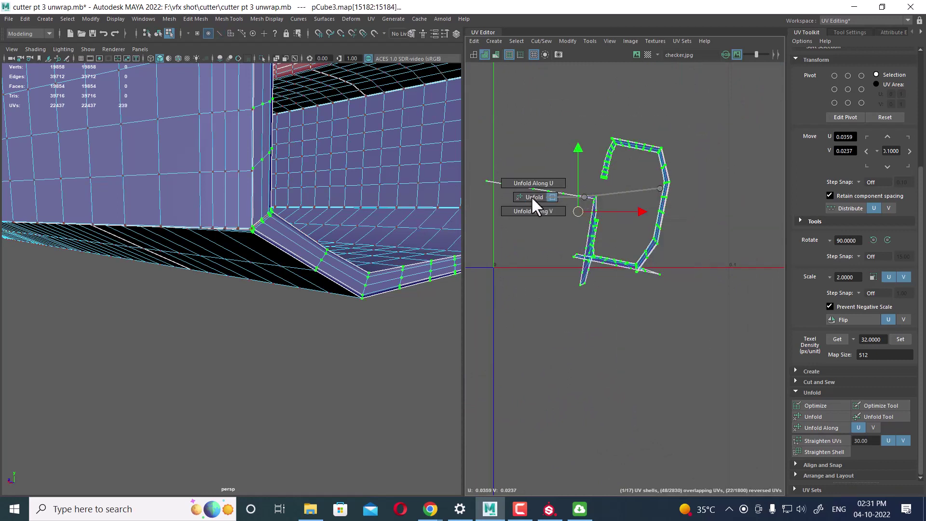
pyautogui.scroll(-2, 528, 206)
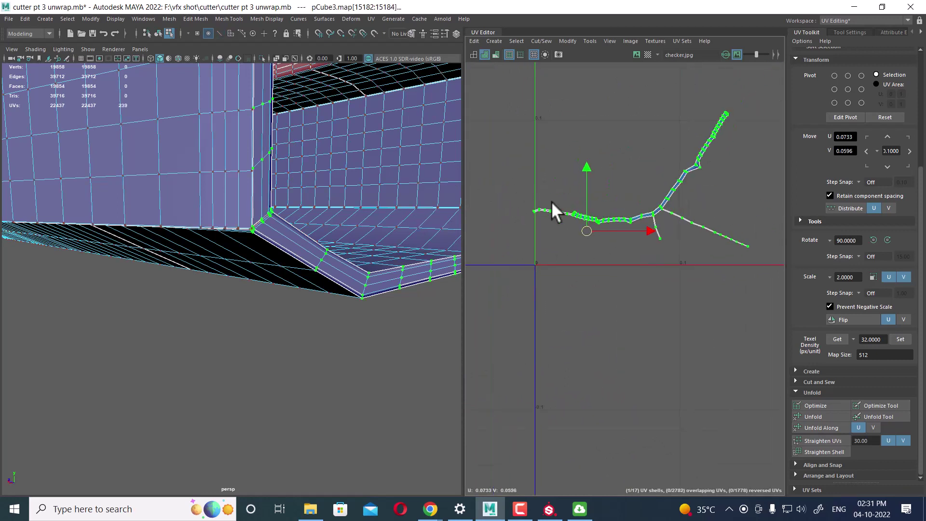
pyautogui.scroll(-1, 550, 227)
pyautogui.scroll(-2, 325, 224)
pyautogui.scroll(-5, 277, 236)
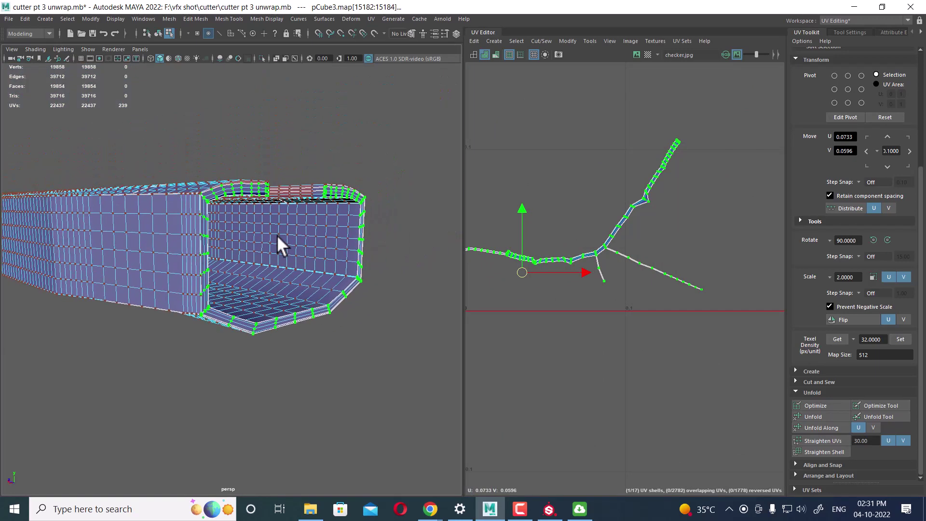
pyautogui.scroll(-1, 641, 166)
# - Try sewing the lower-right branch edges onto the shell, then undo the sew
pyautogui.press('F10')
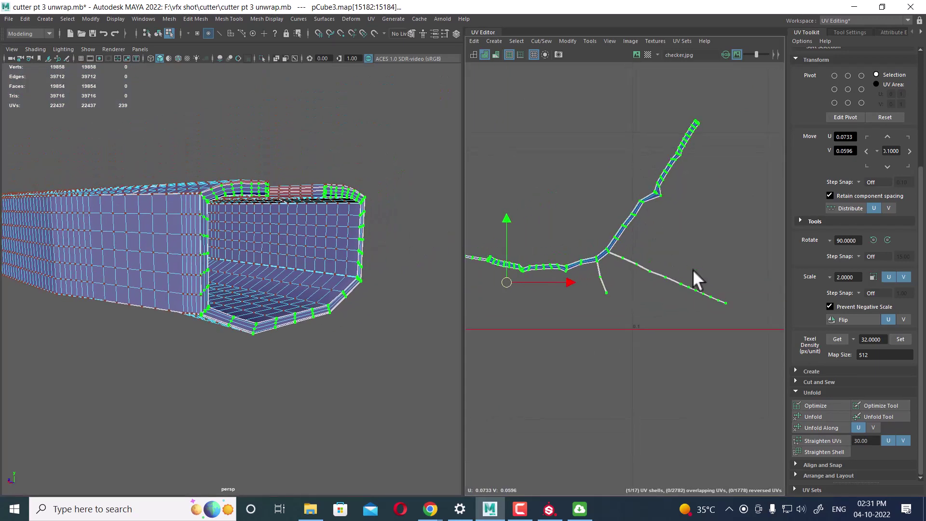
pyautogui.scroll(1, 696, 221)
pyautogui.scroll(2, 697, 221)
pyautogui.moveTo(723, 268); pyautogui.dragTo(646, 352)
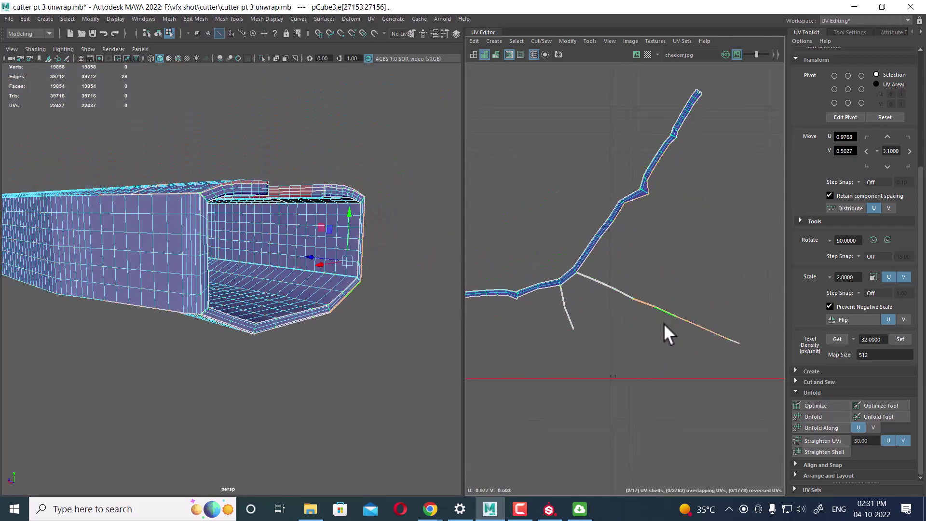
pyautogui.scroll(1, 663, 323)
pyautogui.keyDown('shift'); pyautogui.moveTo(664, 365); pyautogui.dragTo(667, 245, button='right'); pyautogui.keyUp('shift')
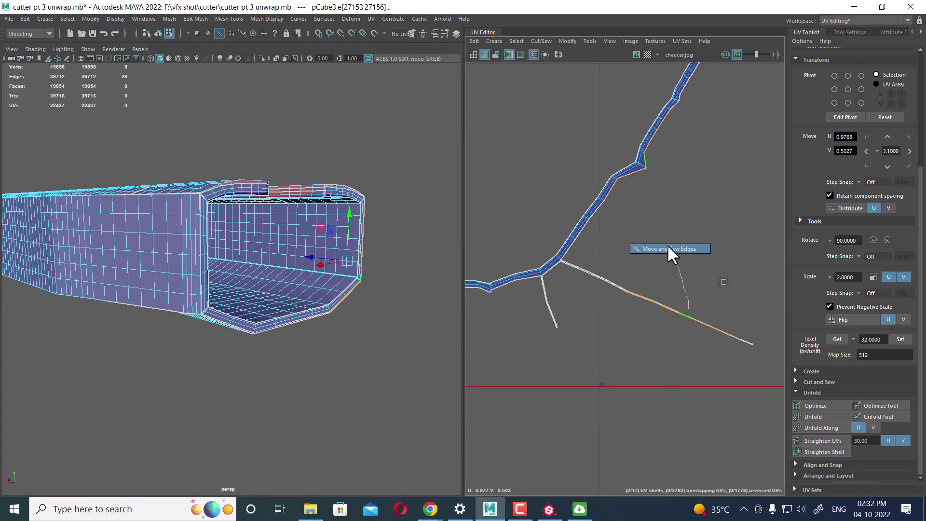
pyautogui.scroll(-5, 605, 287)
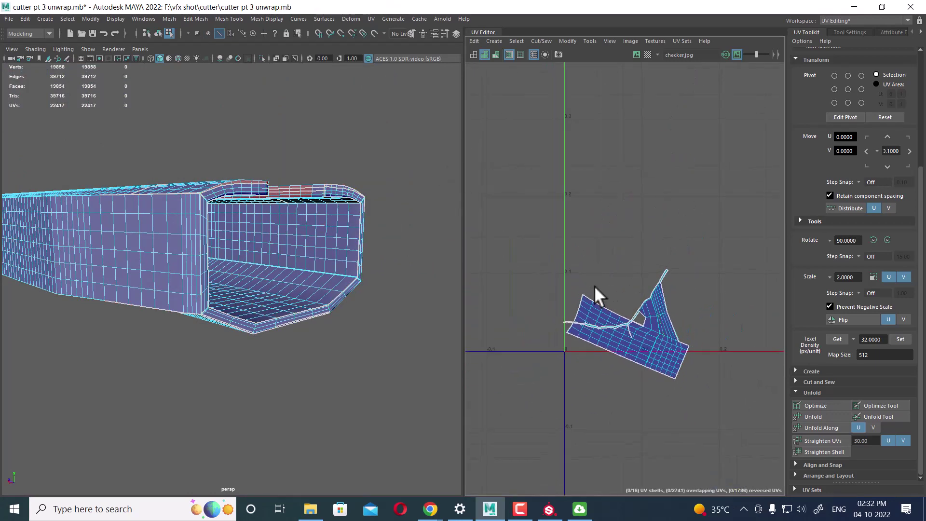
pyautogui.hotkey('ctrl', 'z')
# - Marquee-select a smaller set of seam edges and sew them from the edge menu
pyautogui.scroll(-3, 618, 296)
pyautogui.scroll(-2, 527, 253)
pyautogui.scroll(-2, 528, 254)
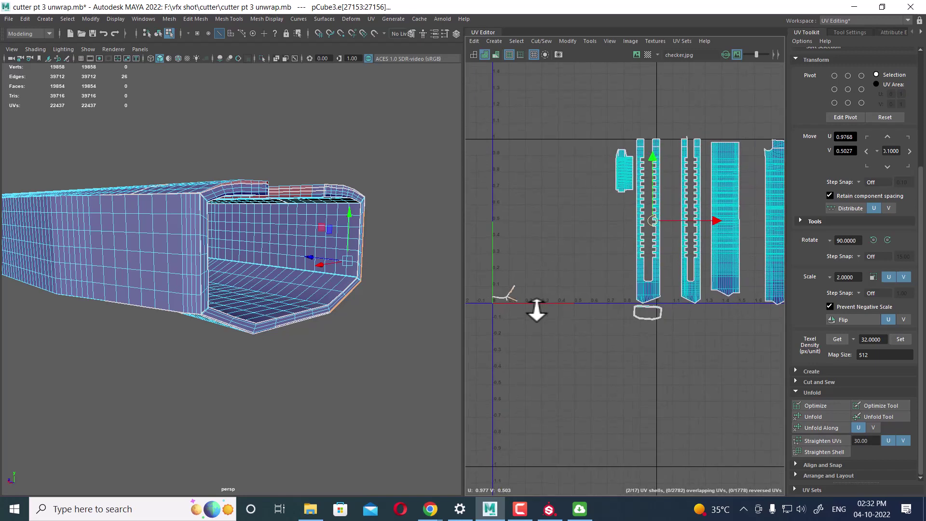
pyautogui.scroll(-1, 535, 305)
pyautogui.moveTo(589, 131)
pyautogui.mouseDown()
pyautogui.moveTo(755, 221)
pyautogui.moveTo(776, 264)
pyautogui.mouseUp()
pyautogui.scroll(3, 616, 374)
pyautogui.keyDown('shift'); pyautogui.rightClick(599, 341); pyautogui.keyUp('shift')
pyautogui.click(597, 314)
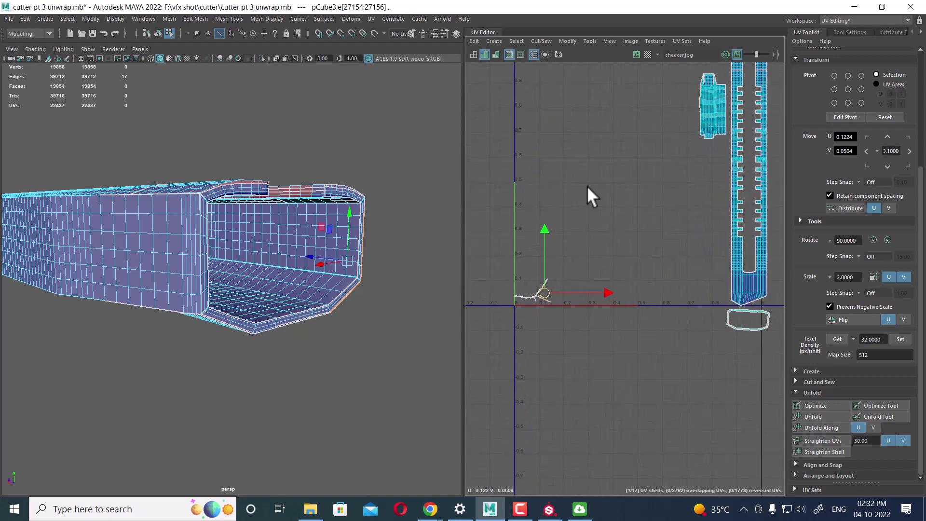
pyautogui.scroll(3, 559, 309)
pyautogui.scroll(2, 751, 362)
# - Select all edges of the long strip shell and unfold it
pyautogui.scroll(-1, 724, 270)
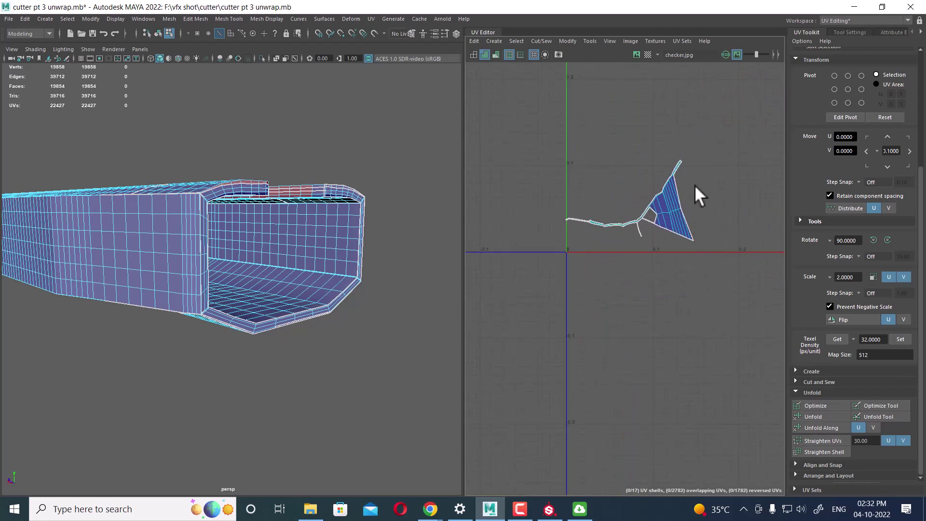
pyautogui.moveTo(469, 361); pyautogui.dragTo(658, 188)
pyautogui.keyDown('shift'); pyautogui.rightClick(660, 185); pyautogui.keyUp('shift')
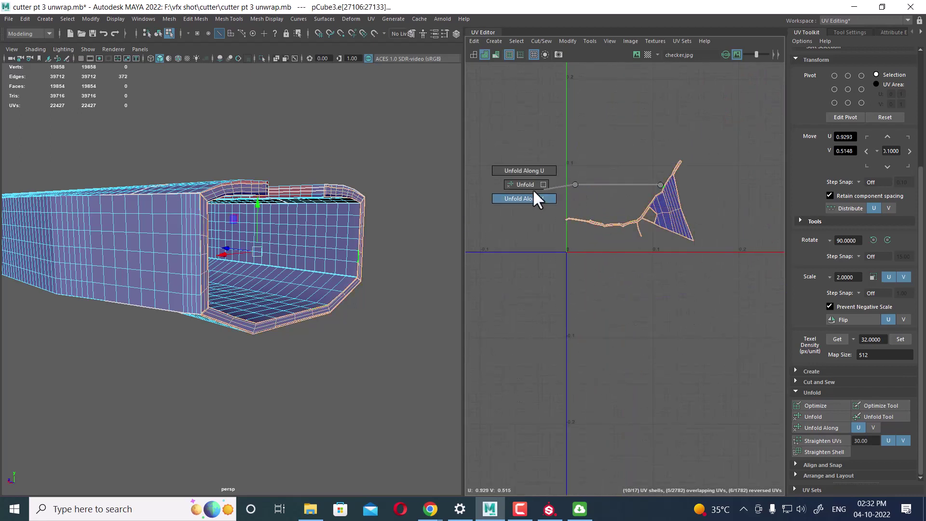
pyautogui.click(480, 182)
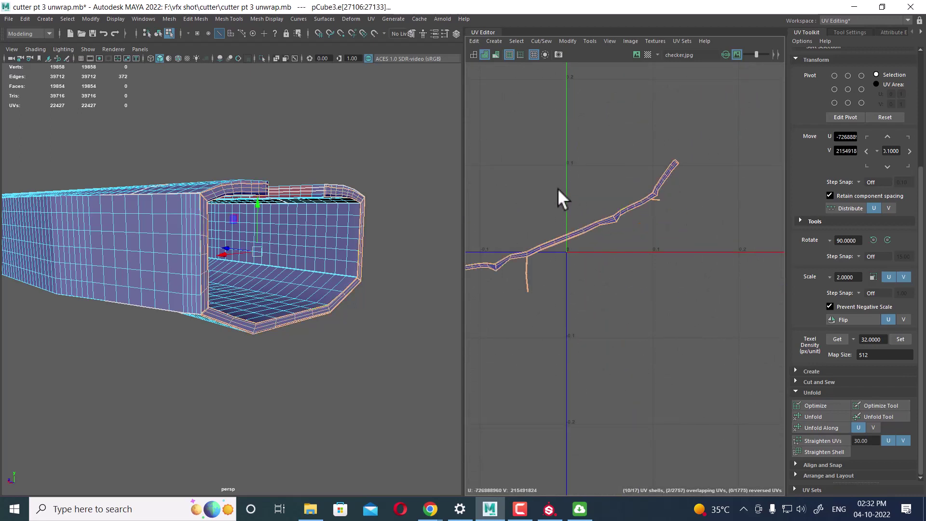
pyautogui.scroll(2, 638, 210)
pyautogui.scroll(2, 629, 263)
pyautogui.scroll(2, 717, 409)
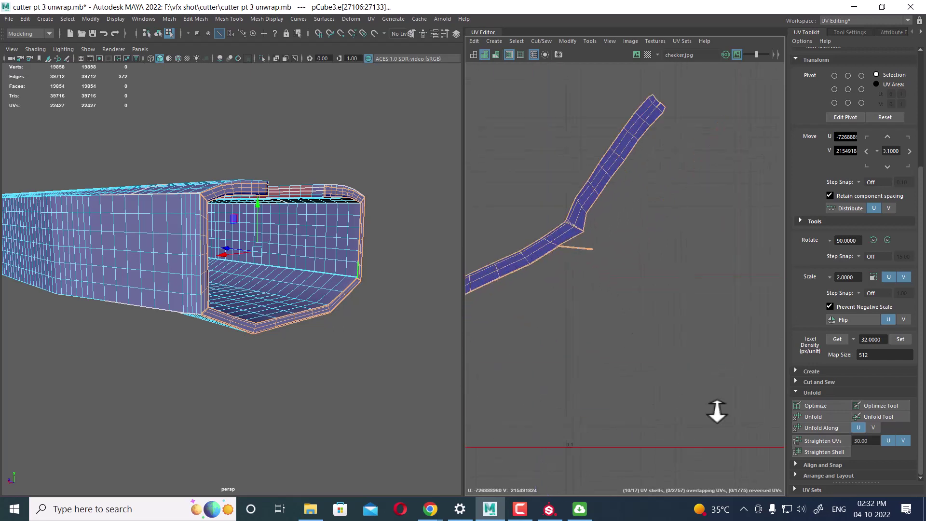
pyautogui.scroll(2, 593, 290)
pyautogui.scroll(2, 568, 202)
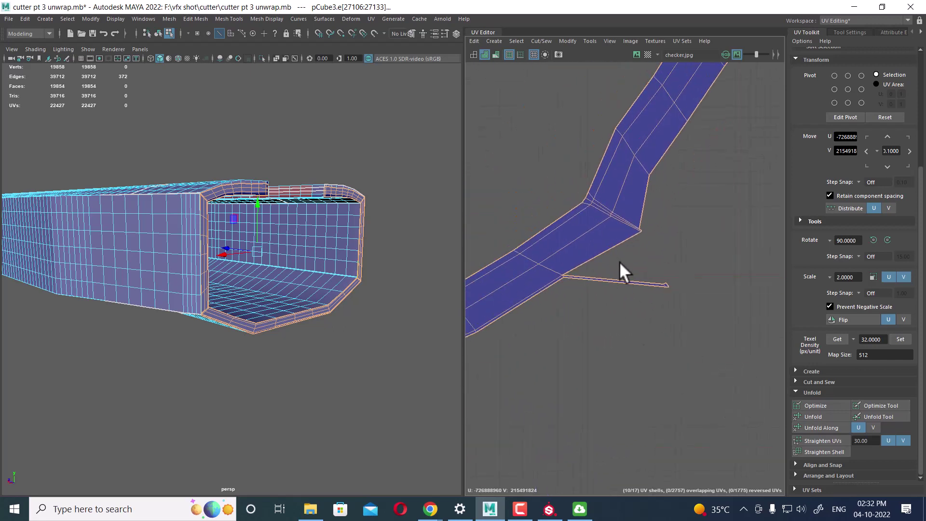
# - Sew the stray spike's edge closed into the strip
pyautogui.click(614, 280)
pyautogui.keyDown('shift'); pyautogui.moveTo(583, 200); pyautogui.dragTo(649, 317, button='right'); pyautogui.keyUp('shift')
pyautogui.scroll(-2, 627, 347)
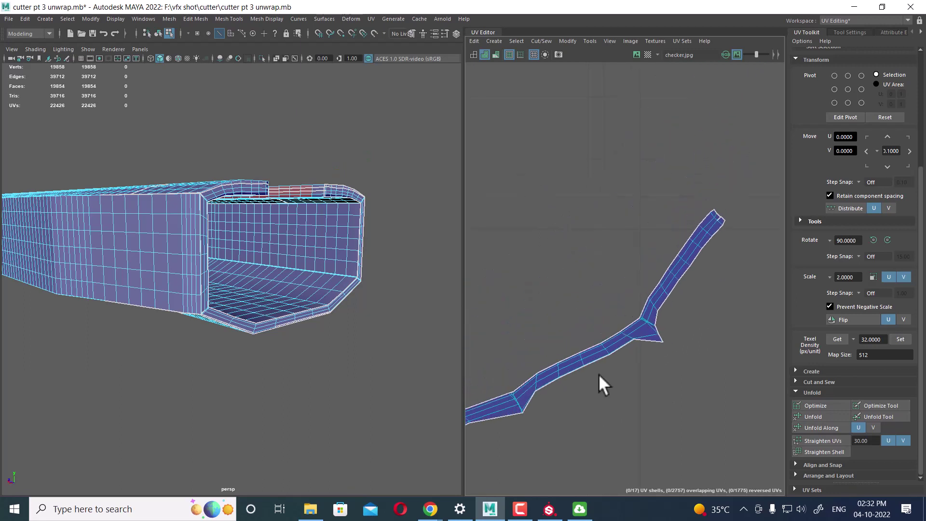
pyautogui.scroll(2, 644, 360)
# - Frame the thin branch's border edge and sew the branch flush onto the strip
pyautogui.keyDown('alt'); pyautogui.moveTo(645, 360); pyautogui.dragTo(554, 366, button='middle'); pyautogui.keyUp('alt')
pyautogui.scroll(2, 571, 356)
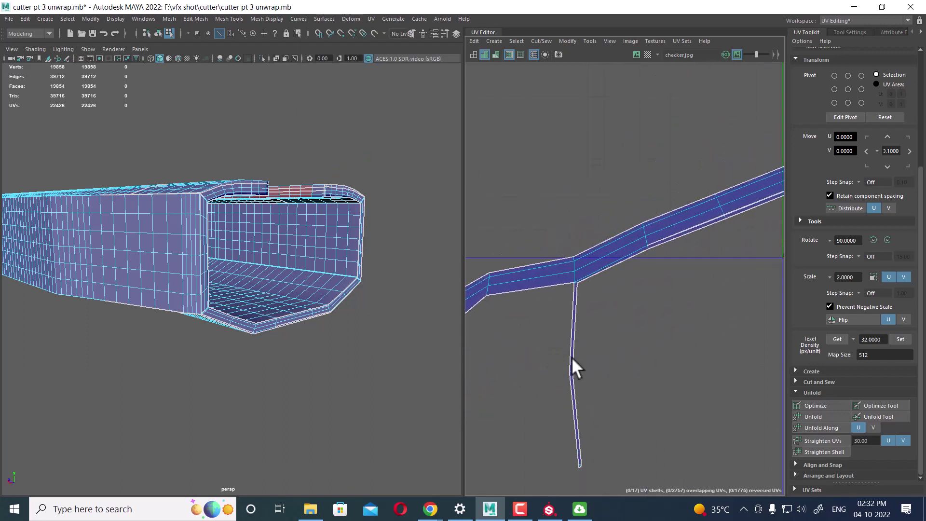
pyautogui.click(543, 288)
pyautogui.press('f')
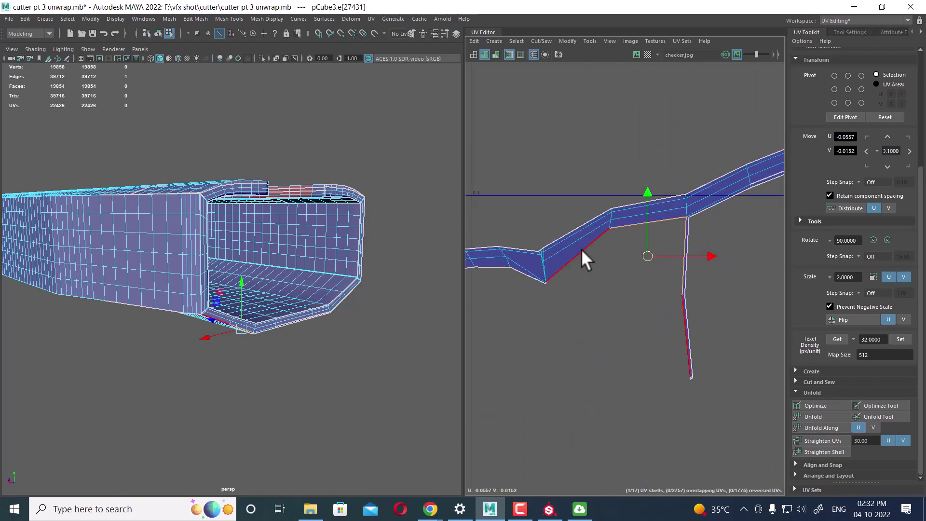
pyautogui.keyDown('shift'); pyautogui.moveTo(598, 279); pyautogui.dragTo(611, 262, button='right'); pyautogui.keyUp('shift')
pyautogui.scroll(-5, 578, 314)
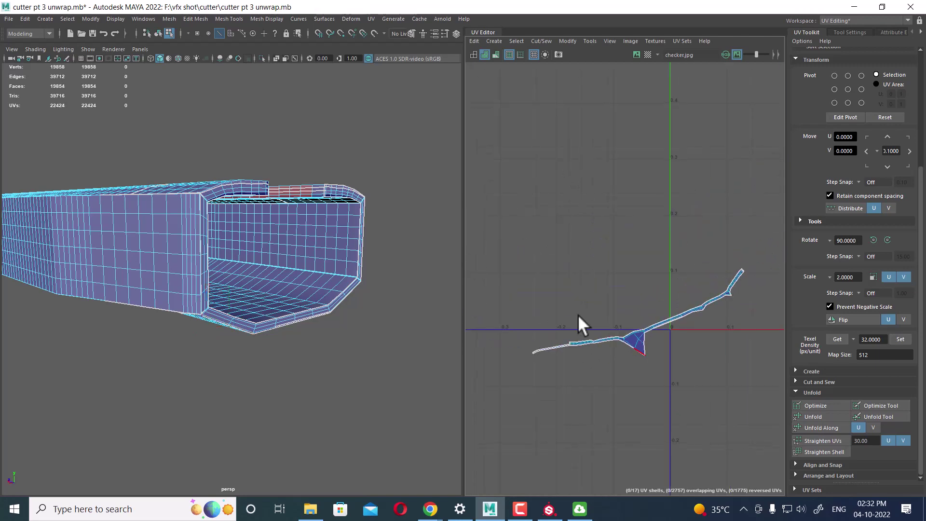
pyautogui.scroll(-2, 660, 290)
pyautogui.moveTo(660, 289)
pyautogui.keyDown('alt'); pyautogui.mouseDown(button='middle')
pyautogui.moveTo(577, 258)
pyautogui.moveTo(596, 276)
pyautogui.mouseUp(button='middle'); pyautogui.keyUp('alt')
# - Zoom into the large strip shells and sew the left shell's seam edge closed
pyautogui.scroll(-2, 547, 200)
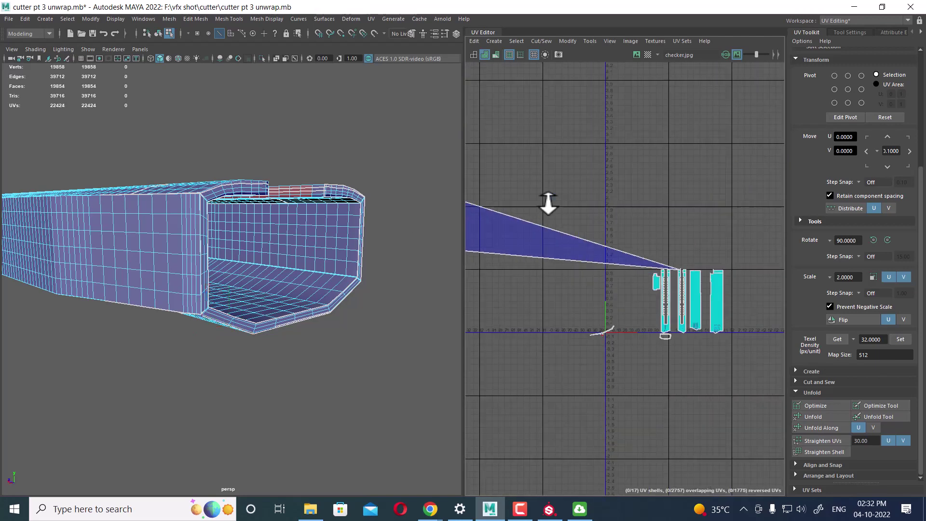
pyautogui.scroll(-1, 692, 244)
pyautogui.scroll(-2, 612, 337)
pyautogui.scroll(-2, 648, 310)
pyautogui.moveTo(648, 311)
pyautogui.keyDown('alt'); pyautogui.mouseDown(button='right')
pyautogui.moveTo(694, 398)
pyautogui.moveTo(702, 449)
pyautogui.moveTo(762, 428)
pyautogui.mouseUp(button='right'); pyautogui.keyUp('alt')
pyautogui.scroll(2, 767, 431)
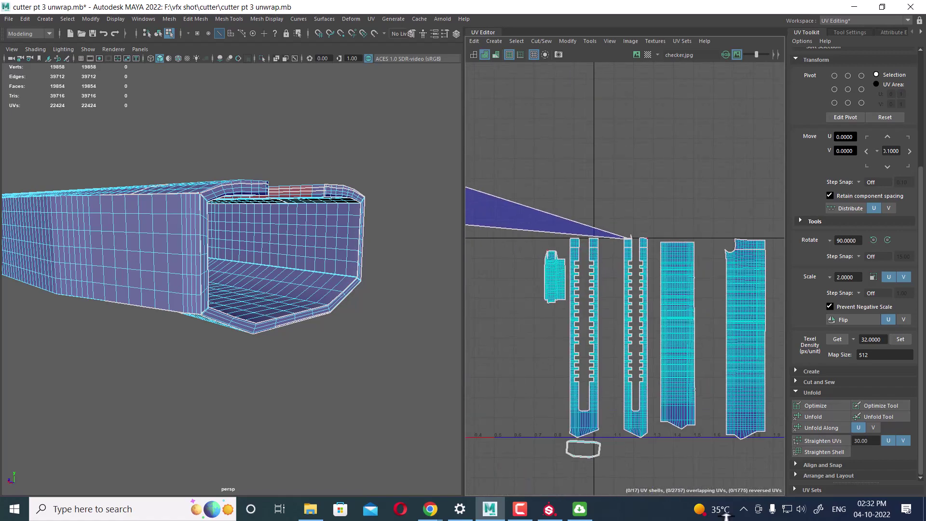
pyautogui.scroll(2, 724, 434)
pyautogui.scroll(1, 615, 437)
pyautogui.scroll(1, 619, 297)
pyautogui.scroll(1, 618, 289)
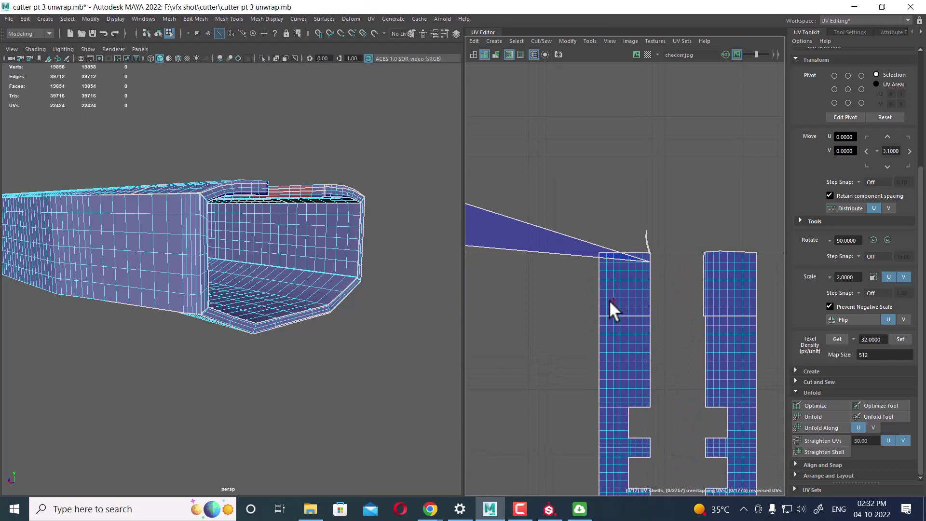
pyautogui.click(633, 329)
pyautogui.keyDown('shift'); pyautogui.moveTo(634, 337); pyautogui.dragTo(724, 304, button='right'); pyautogui.keyUp('shift')
# - Sew the right shell's seam and the remaining seam edge closed
pyautogui.moveTo(737, 333); pyautogui.dragTo(746, 333)
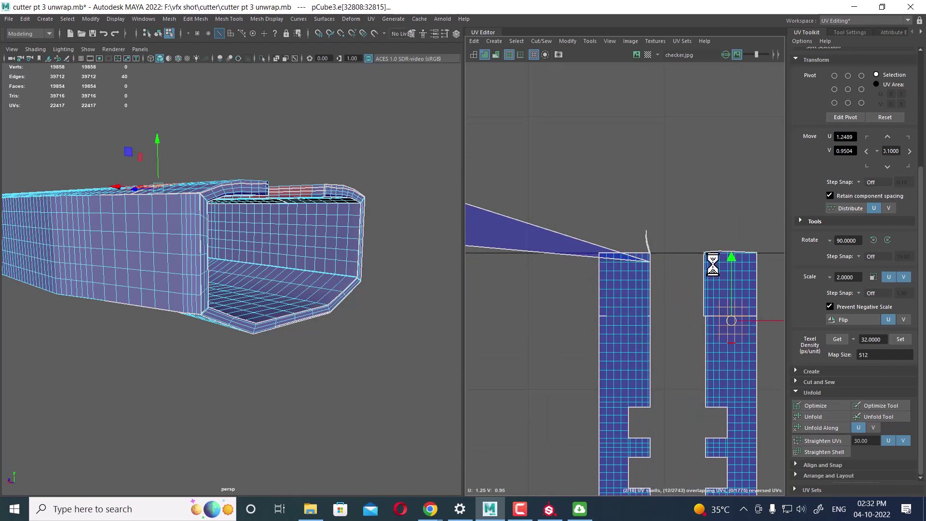
pyautogui.keyDown('shift'); pyautogui.moveTo(730, 319); pyautogui.dragTo(723, 306, button='right'); pyautogui.keyUp('shift')
pyautogui.scroll(3, 731, 347)
pyautogui.scroll(3, 637, 331)
pyautogui.scroll(2, 604, 269)
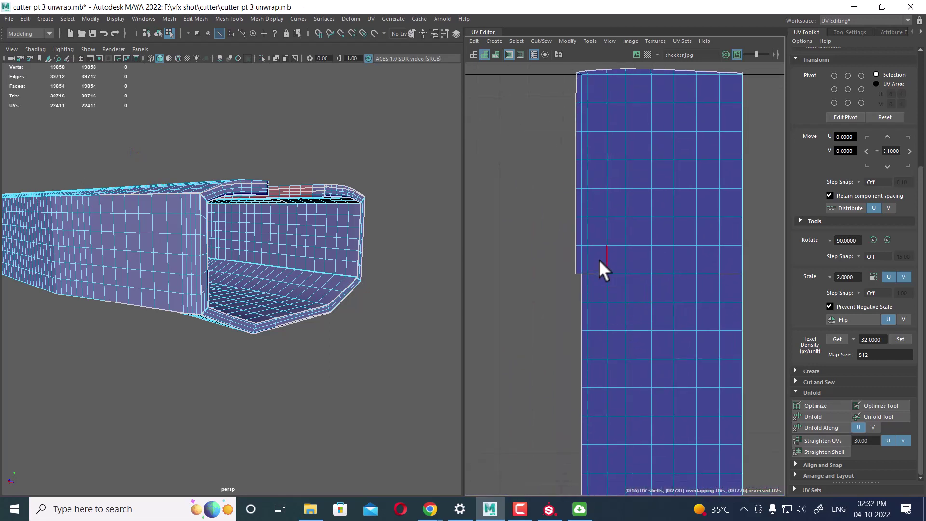
pyautogui.moveTo(593, 250); pyautogui.dragTo(635, 285)
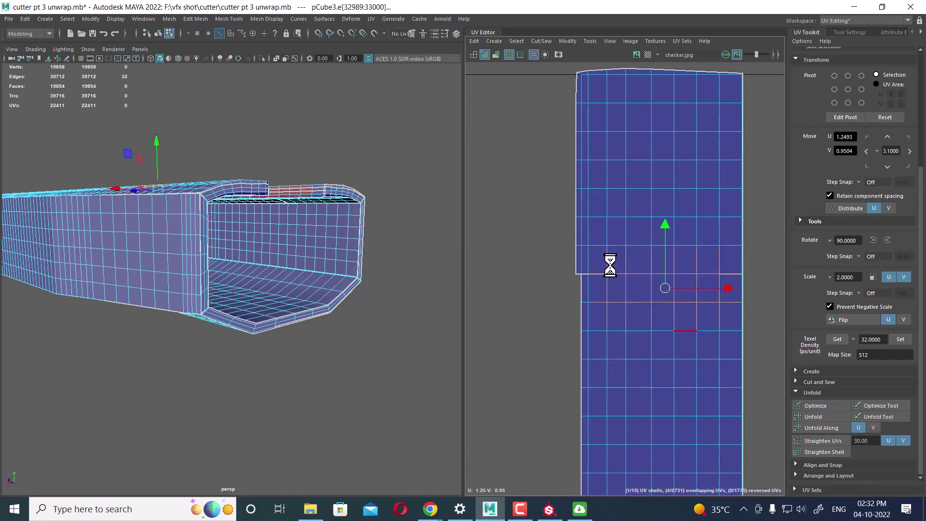
pyautogui.moveTo(609, 262)
pyautogui.keyDown('shift'); pyautogui.mouseDown(button='right')
pyautogui.moveTo(596, 279)
pyautogui.moveTo(635, 285)
pyautogui.mouseUp(button='right'); pyautogui.keyUp('shift')
# - Select the shell-corner edge and bring the triangle face into view for face selection
pyautogui.click(584, 273)
pyautogui.scroll(-3, 665, 354)
pyautogui.scroll(2, 570, 260)
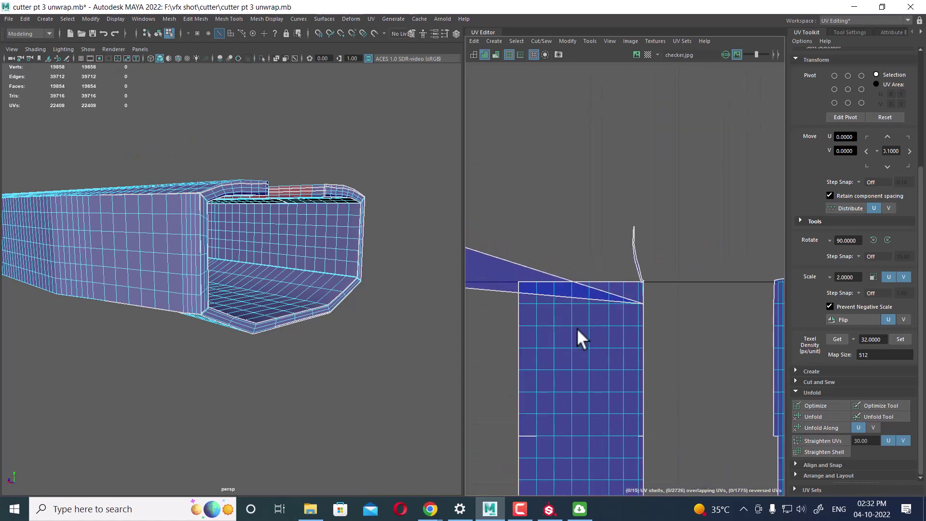
pyautogui.keyDown('alt'); pyautogui.moveTo(578, 337); pyautogui.dragTo(550, 285, button='middle'); pyautogui.keyUp('alt')
pyautogui.moveTo(543, 288); pyautogui.dragTo(516, 267, button='right')
# - Select the cutter's triangular end face and frame its stretched UVs in the UV Editor
pyautogui.click(516, 268)
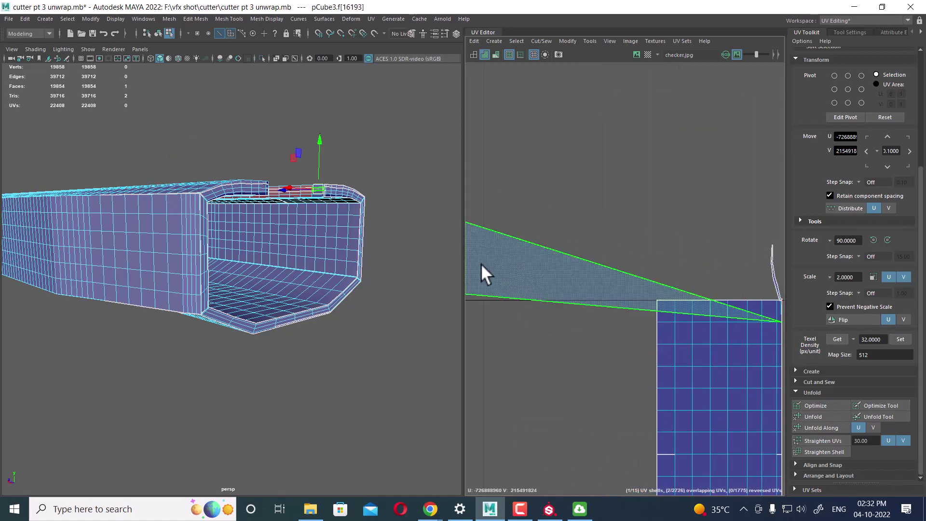
pyautogui.moveTo(314, 256)
pyautogui.keyDown('alt'); pyautogui.mouseDown()
pyautogui.moveTo(287, 291)
pyautogui.moveTo(310, 364)
pyautogui.moveTo(354, 359)
pyautogui.moveTo(351, 349)
pyautogui.mouseUp(); pyautogui.keyUp('alt')
pyautogui.moveTo(504, 172)
pyautogui.keyDown('alt'); pyautogui.mouseDown(button='right')
pyautogui.moveTo(643, 353)
pyautogui.moveTo(600, 324)
pyautogui.moveTo(647, 330)
pyautogui.mouseUp(button='right'); pyautogui.keyUp('alt')
pyautogui.press('f')
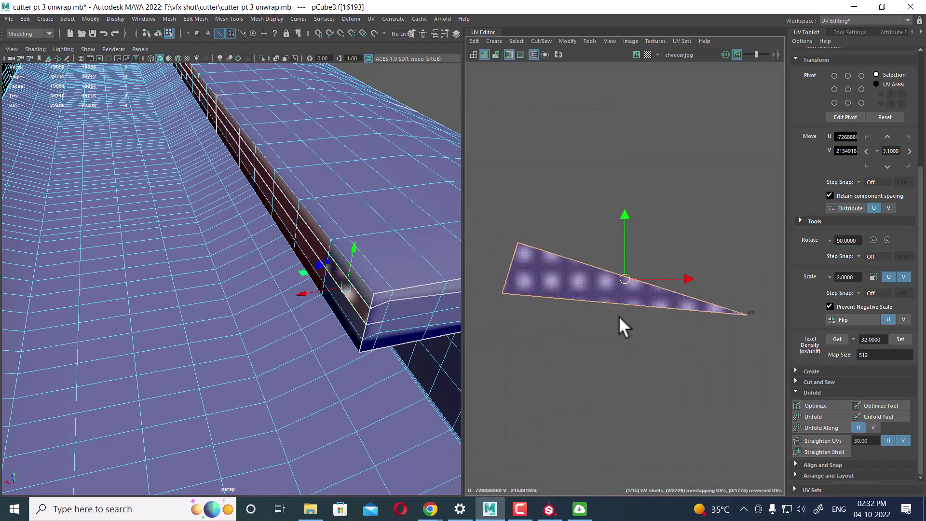
pyautogui.keyDown('alt'); pyautogui.moveTo(670, 302); pyautogui.dragTo(610, 300, button='middle'); pyautogui.keyUp('alt')
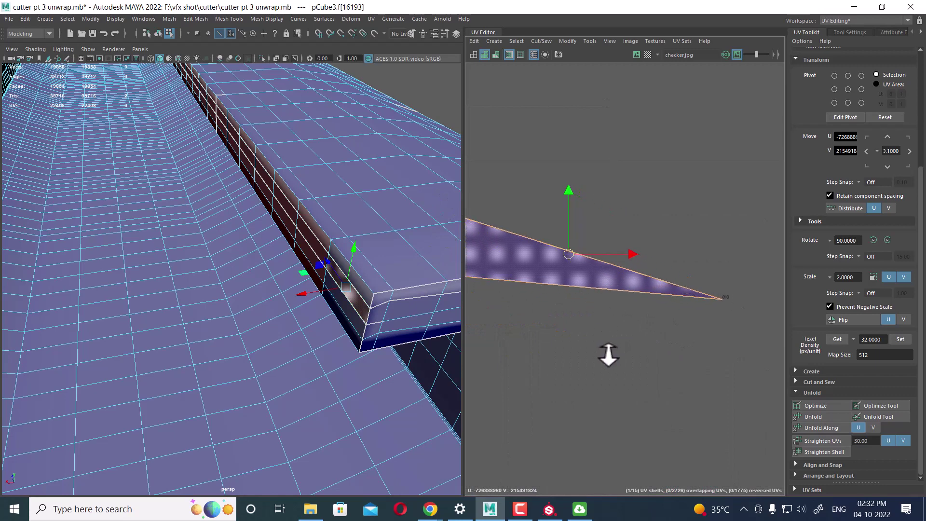
pyautogui.keyDown('alt'); pyautogui.moveTo(610, 355); pyautogui.dragTo(667, 284, button='right'); pyautogui.keyUp('alt')
pyautogui.moveTo(668, 283)
pyautogui.keyDown('alt'); pyautogui.mouseDown(button='middle')
pyautogui.moveTo(655, 270)
pyautogui.moveTo(727, 275)
pyautogui.mouseUp(button='middle'); pyautogui.keyUp('alt')
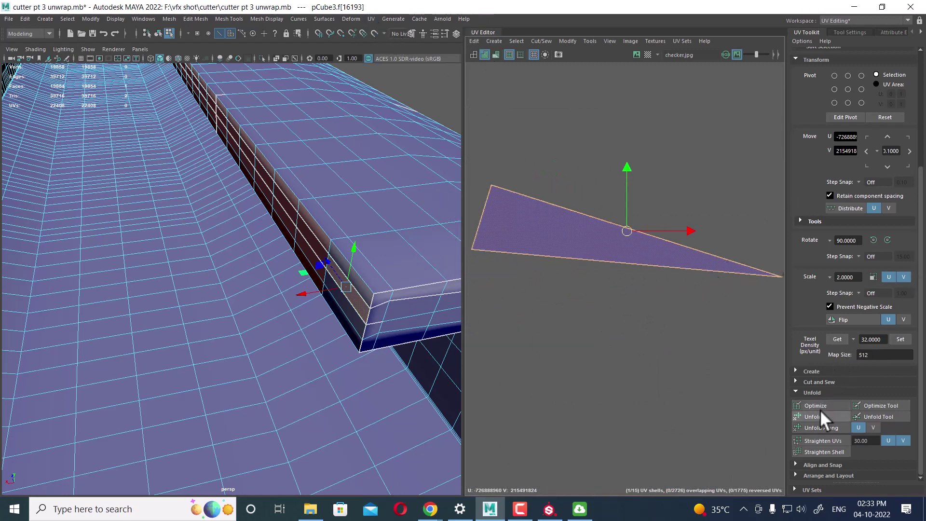
# - Apply an Automatic UV projection to the end face, creating a new purple shell
pyautogui.click(812, 371)
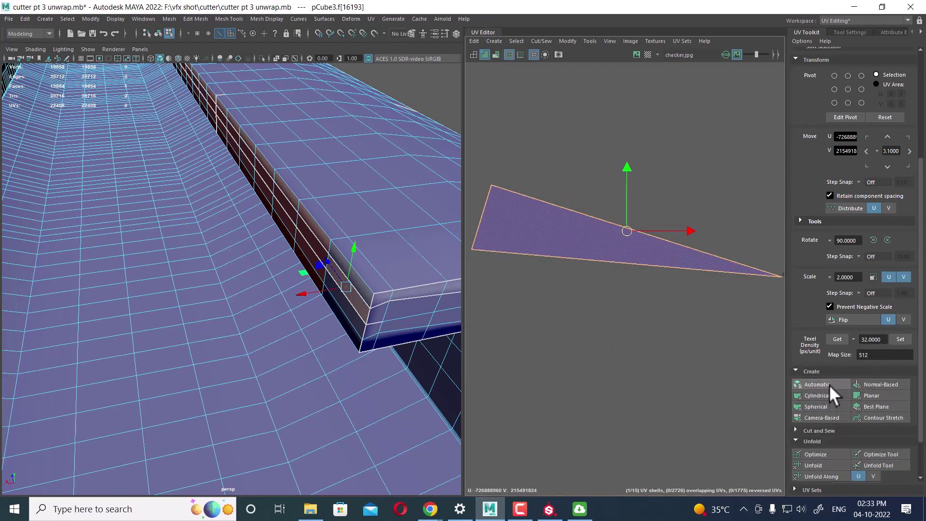
pyautogui.click(828, 383)
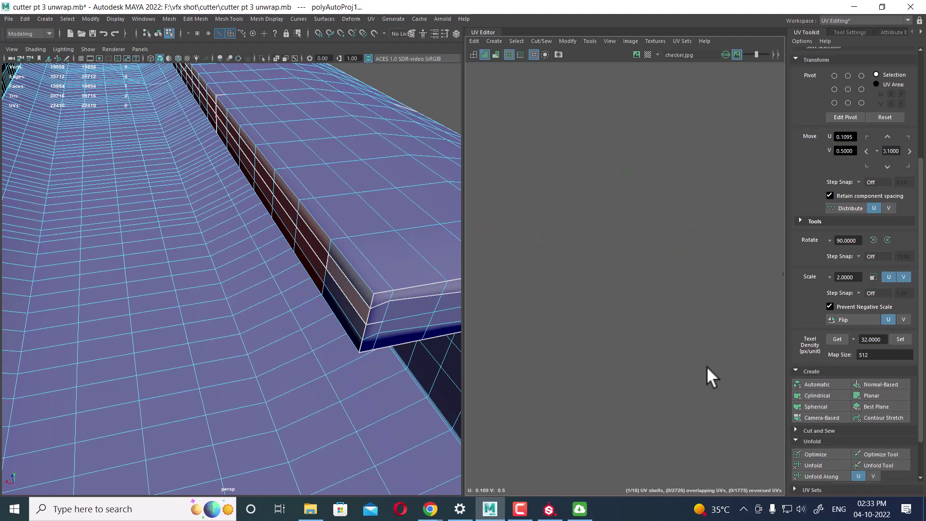
pyautogui.scroll(-1, 705, 363)
pyautogui.scroll(-2, 672, 361)
pyautogui.scroll(-3, 631, 237)
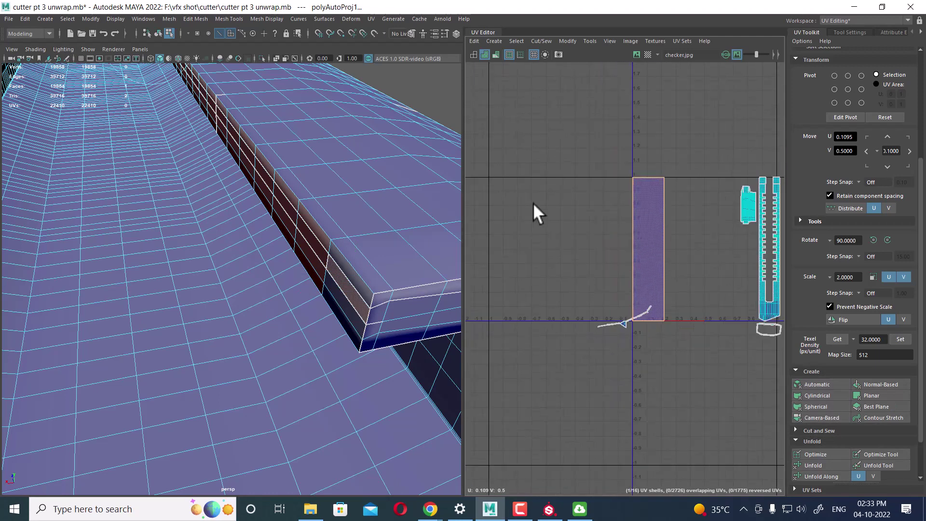
pyautogui.scroll(1, 609, 301)
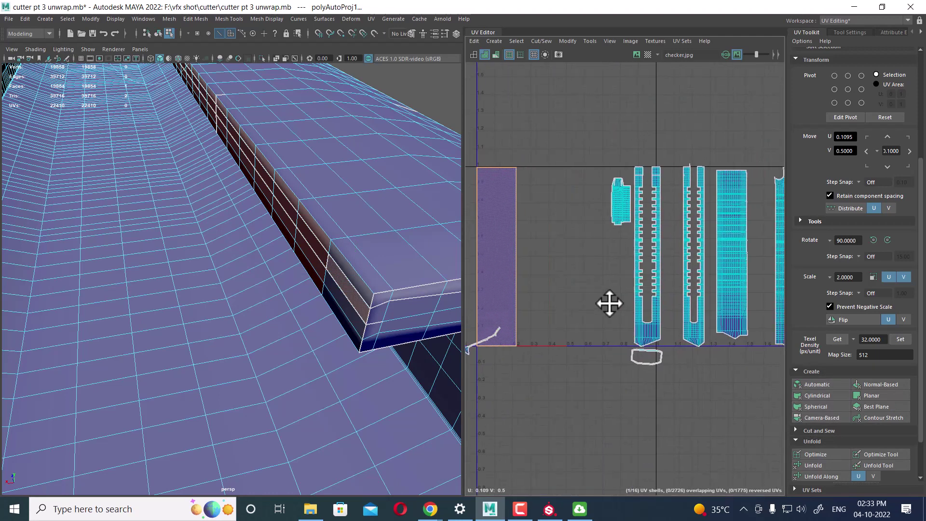
pyautogui.scroll(1, 590, 327)
pyautogui.keyDown('alt'); pyautogui.moveTo(589, 326); pyautogui.dragTo(670, 303, button='middle'); pyautogui.keyUp('alt')
pyautogui.click(591, 242)
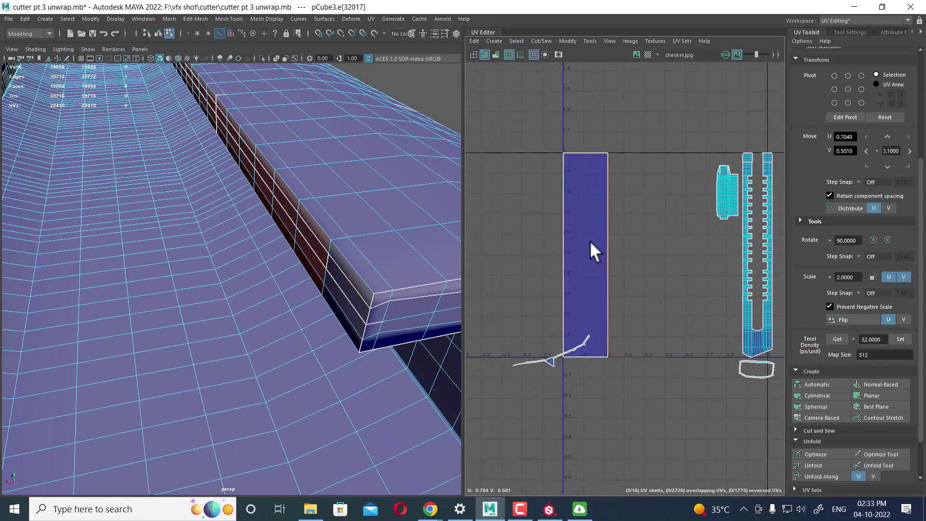
# - Select the side face at the strip's wall end and bring the cyan strip shells into view
pyautogui.moveTo(379, 303)
pyautogui.keyDown('alt'); pyautogui.mouseDown()
pyautogui.moveTo(372, 266)
pyautogui.moveTo(301, 362)
pyautogui.moveTo(401, 273)
pyautogui.mouseUp(); pyautogui.keyUp('alt')
pyautogui.moveTo(403, 258); pyautogui.dragTo(392, 247, button='right')
pyautogui.click(393, 247)
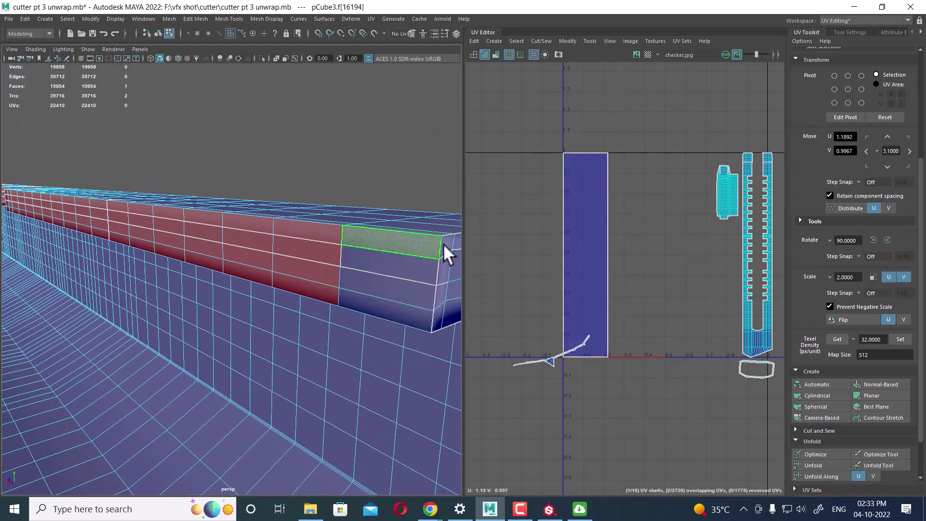
pyautogui.click(385, 258)
pyautogui.moveTo(727, 288)
pyautogui.keyDown('alt'); pyautogui.mouseDown(button='right')
pyautogui.moveTo(608, 258)
pyautogui.moveTo(661, 297)
pyautogui.mouseUp(button='right'); pyautogui.keyUp('alt')
pyautogui.keyDown('alt'); pyautogui.moveTo(661, 297); pyautogui.dragTo(658, 271, button='middle'); pyautogui.keyUp('alt')
pyautogui.scroll(2, 627, 321)
pyautogui.scroll(2, 696, 354)
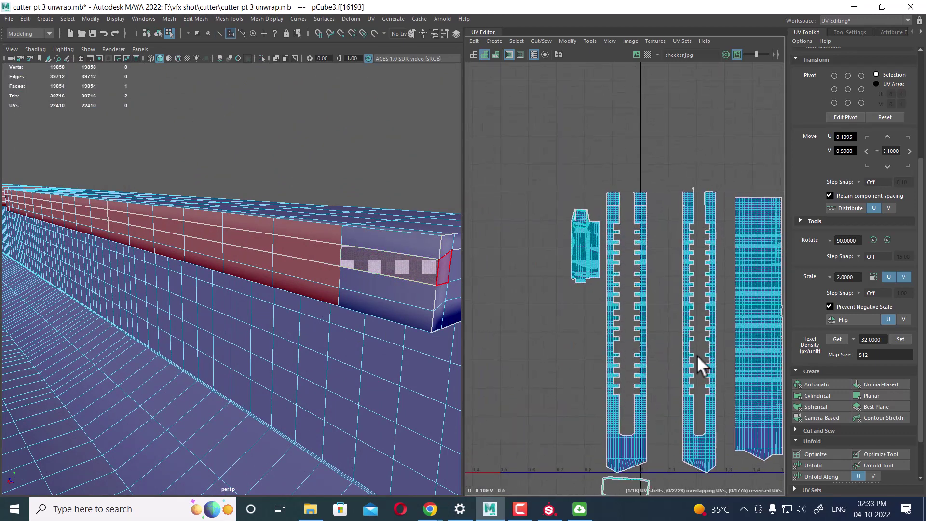
# - Select the edge loop along the wall and zoom to the strip shell's top corner
pyautogui.moveTo(417, 246); pyautogui.dragTo(415, 250, button='right')
pyautogui.click(396, 252)
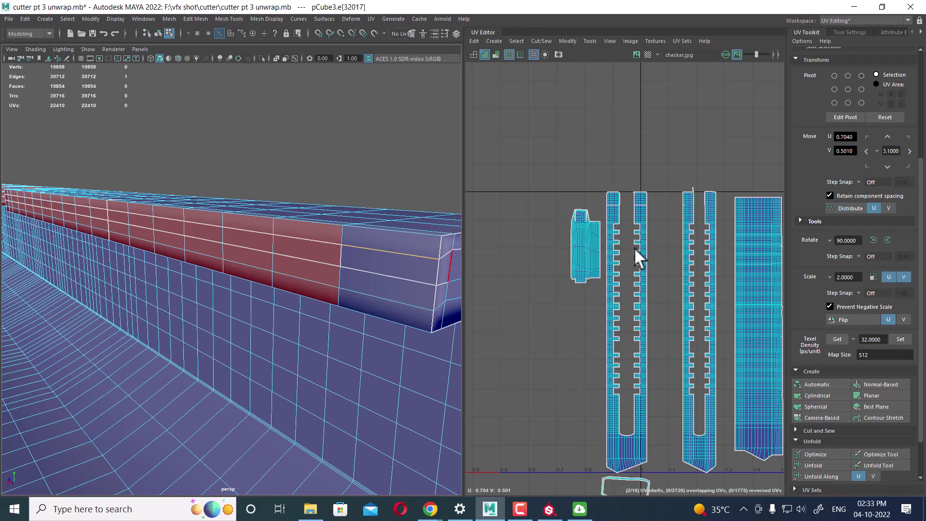
pyautogui.scroll(3, 659, 227)
pyautogui.scroll(2, 673, 247)
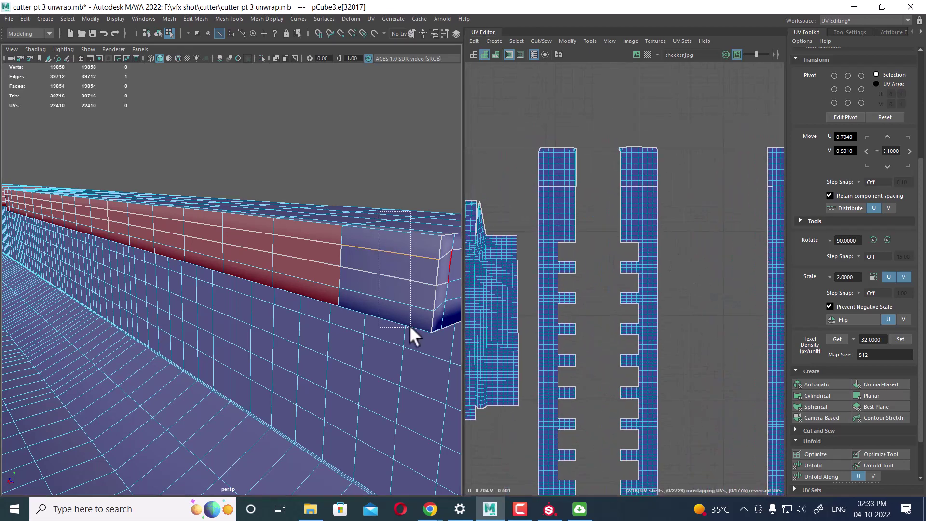
pyautogui.doubleClick(408, 327)
pyautogui.scroll(2, 723, 284)
pyautogui.keyDown('alt'); pyautogui.moveTo(724, 284); pyautogui.dragTo(646, 327, button='middle'); pyautogui.keyUp('alt')
pyautogui.scroll(3, 648, 241)
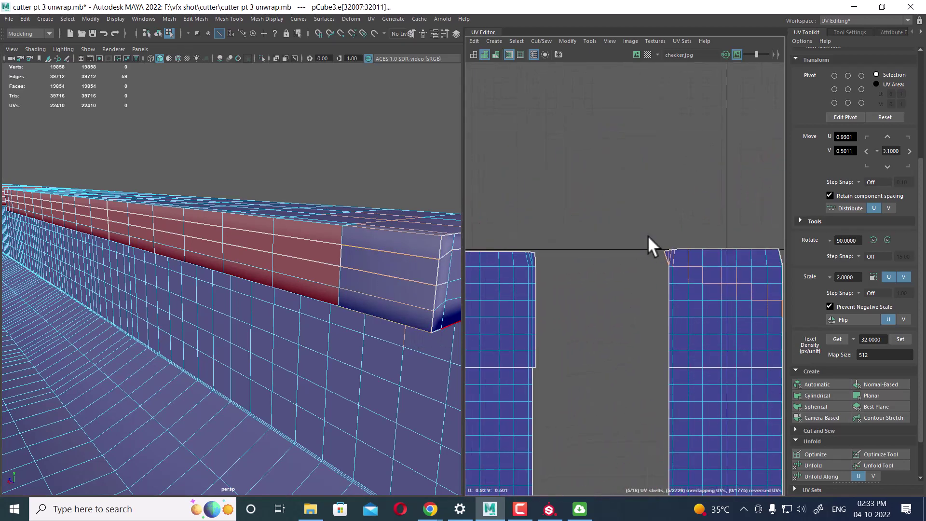
pyautogui.scroll(2, 715, 340)
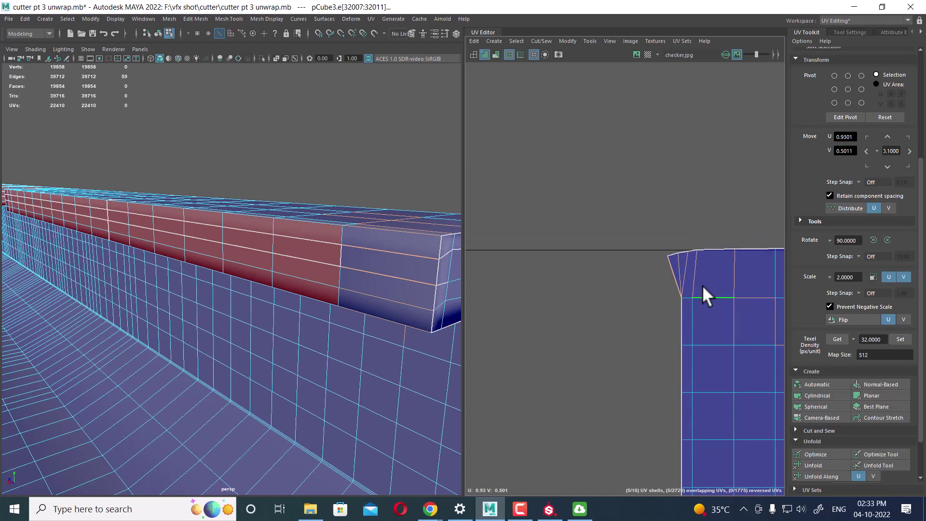
pyautogui.keyDown('alt'); pyautogui.moveTo(702, 285); pyautogui.dragTo(591, 244, button='middle'); pyautogui.keyUp('alt')
pyautogui.scroll(-1, 591, 244)
pyautogui.scroll(-1, 661, 361)
# - Select the strip shell's top four UV rows and Unfold them
pyautogui.press('F12')
pyautogui.moveTo(771, 265); pyautogui.dragTo(563, 386)
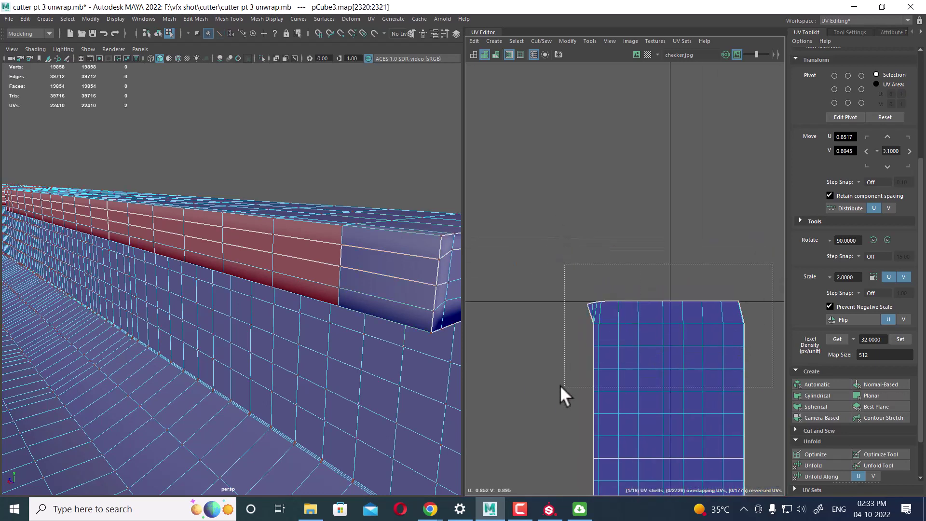
pyautogui.moveTo(696, 293); pyautogui.dragTo(513, 302, button='right')
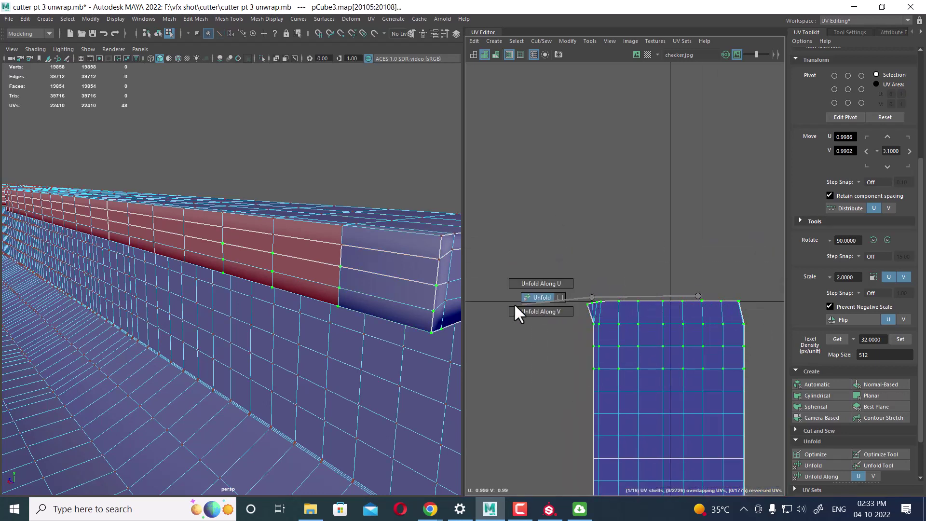
pyautogui.moveTo(588, 331); pyautogui.dragTo(661, 375)
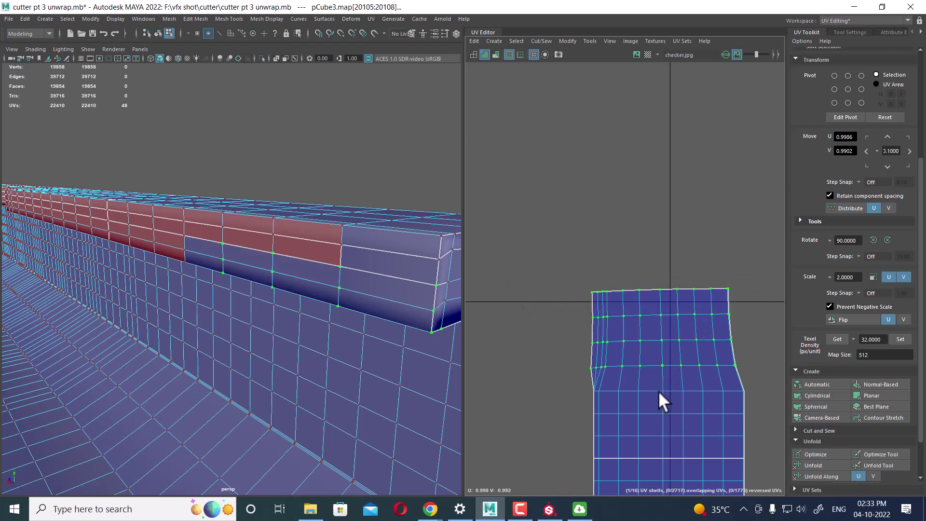
pyautogui.keyDown('alt'); pyautogui.moveTo(660, 401); pyautogui.dragTo(704, 297, button='middle'); pyautogui.keyUp('alt')
pyautogui.scroll(-2, 696, 309)
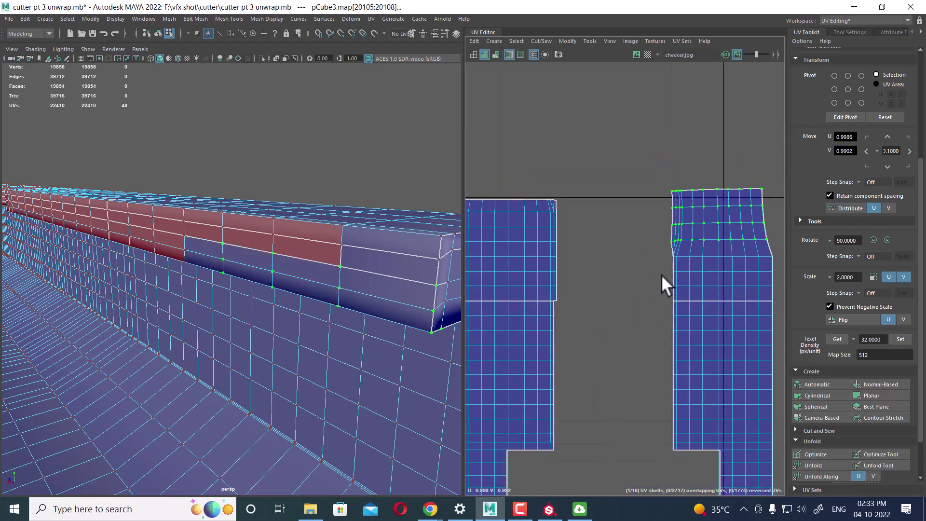
pyautogui.scroll(2, 655, 278)
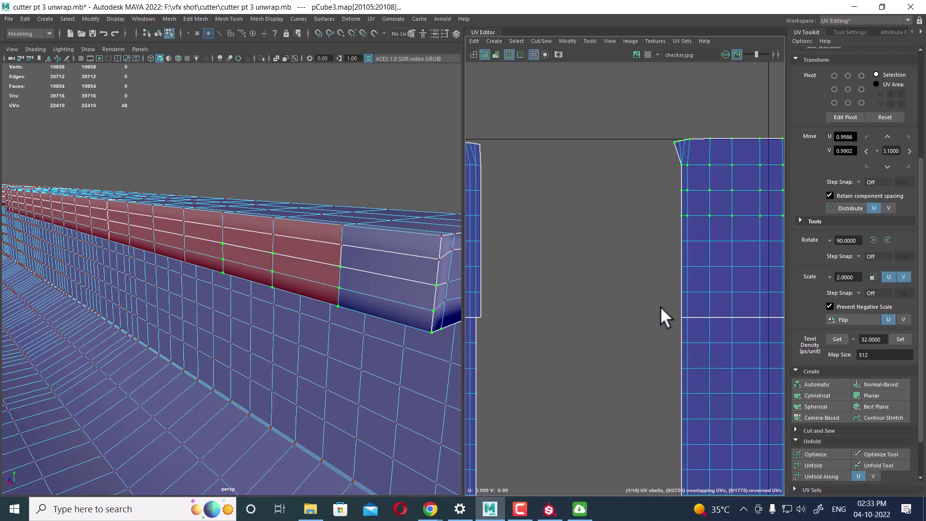
pyautogui.scroll(1, 698, 215)
# - Select the top edge of the cutter's end block
pyautogui.moveTo(690, 212); pyautogui.dragTo(690, 166, button='right')
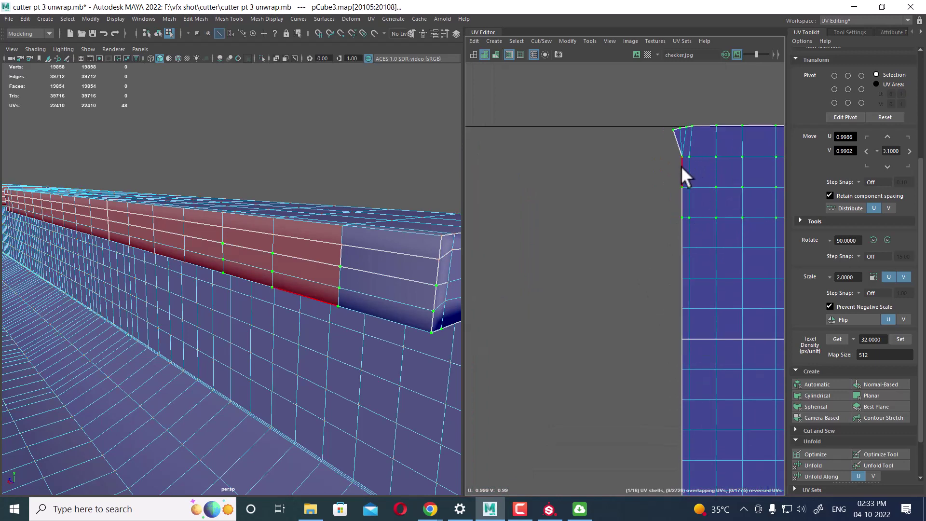
pyautogui.click(680, 166)
pyautogui.click(383, 251)
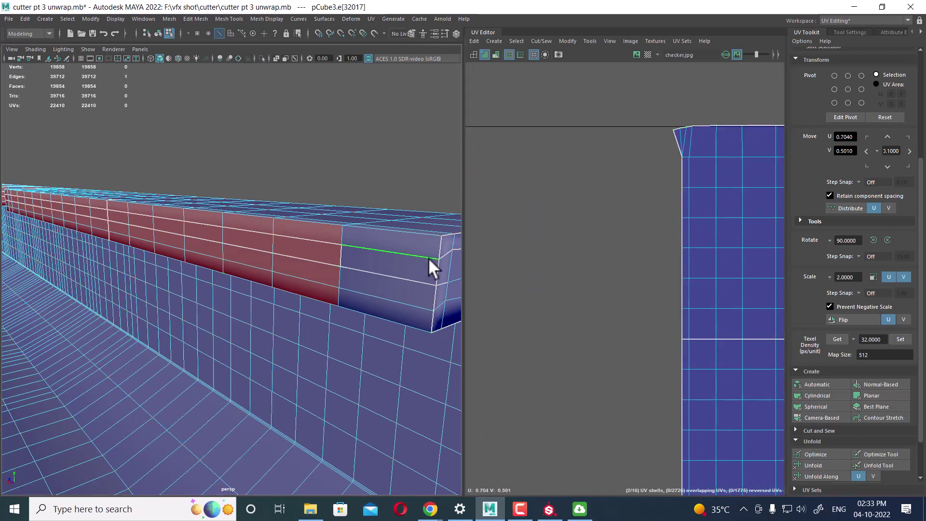
pyautogui.scroll(-2, 625, 351)
pyautogui.scroll(-2, 740, 195)
pyautogui.scroll(-3, 740, 195)
pyautogui.scroll(2, 703, 244)
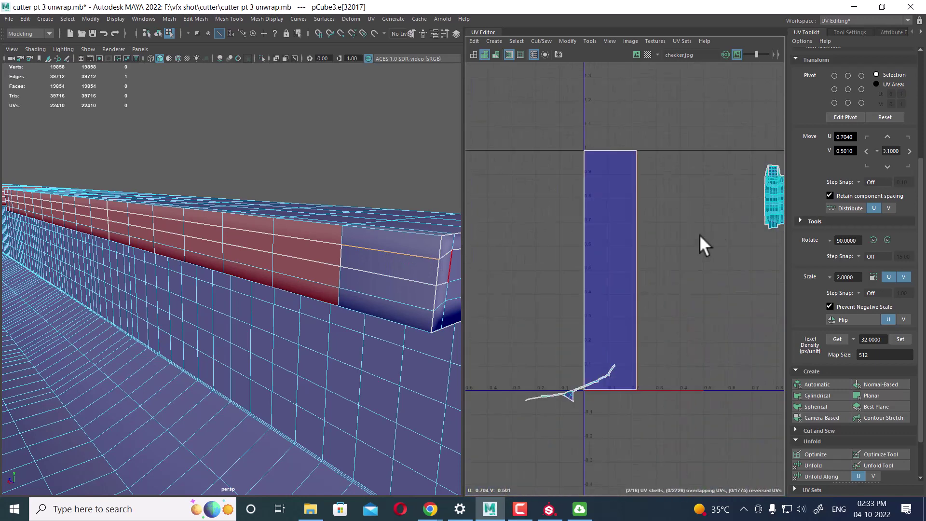
# - Select the whole purple UV shell and shrink it to a small rectangle
pyautogui.moveTo(690, 246); pyautogui.dragTo(691, 245, button='right')
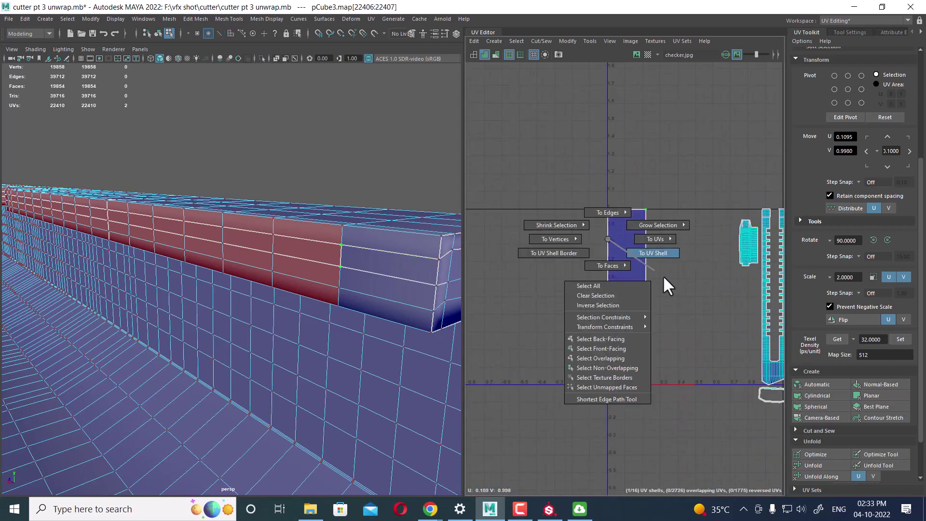
pyautogui.keyDown('ctrl'); pyautogui.moveTo(620, 241); pyautogui.dragTo(646, 253, button='right'); pyautogui.keyUp('ctrl')
pyautogui.keyDown('shift'); pyautogui.moveTo(704, 215); pyautogui.dragTo(587, 223, button='right'); pyautogui.keyUp('shift')
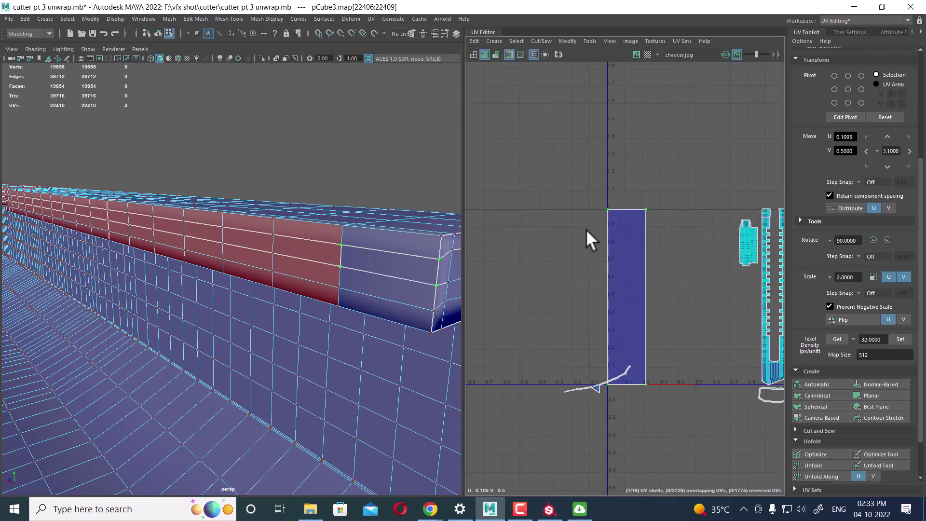
pyautogui.scroll(1, 615, 256)
pyautogui.press('w')
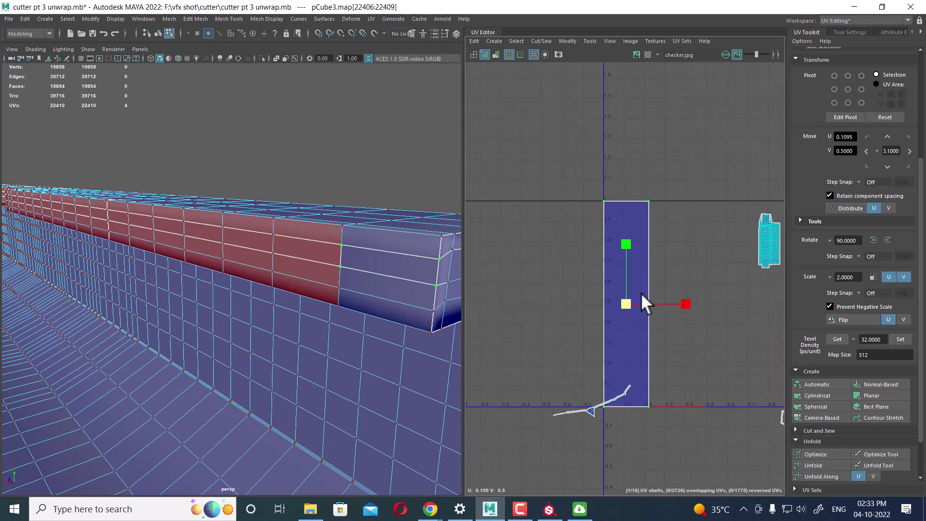
pyautogui.moveTo(626, 303); pyautogui.dragTo(588, 322)
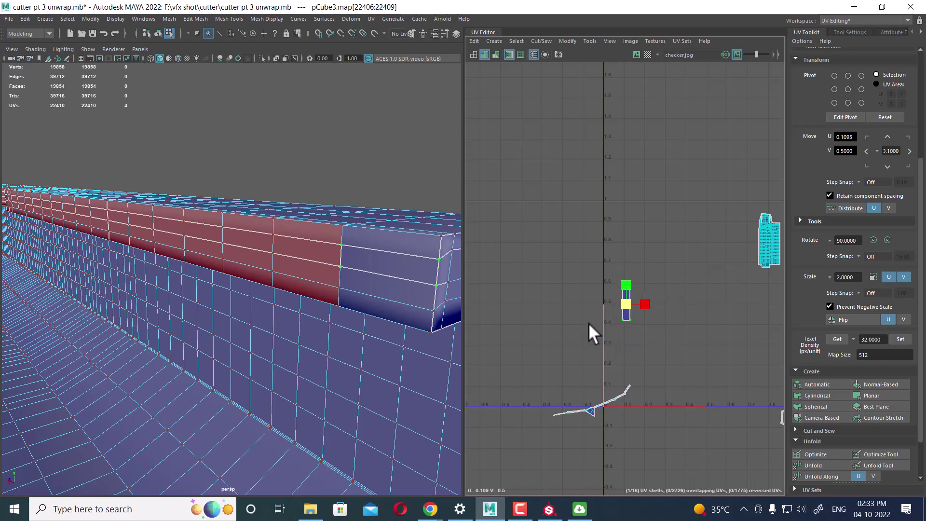
pyautogui.moveTo(676, 336)
pyautogui.keyDown('alt'); pyautogui.mouseDown(button='middle')
pyautogui.moveTo(589, 335)
pyautogui.moveTo(616, 337)
pyautogui.mouseUp(button='middle'); pyautogui.keyUp('alt')
pyautogui.moveTo(585, 366)
pyautogui.keyDown('alt'); pyautogui.mouseDown(button='right')
pyautogui.moveTo(630, 326)
pyautogui.moveTo(671, 366)
pyautogui.mouseUp(button='right'); pyautogui.keyUp('alt')
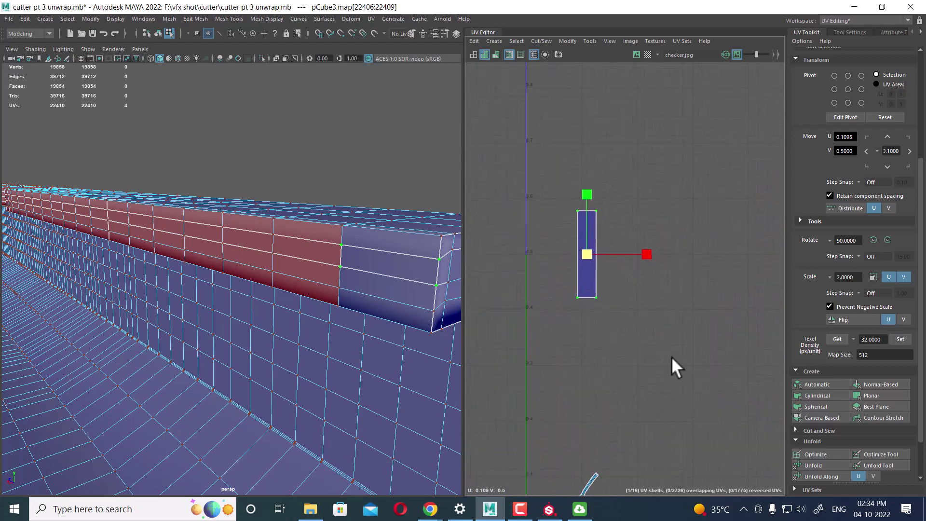
pyautogui.moveTo(582, 254)
pyautogui.mouseDown()
pyautogui.moveTo(555, 282)
pyautogui.moveTo(554, 273)
pyautogui.moveTo(543, 280)
pyautogui.mouseUp()
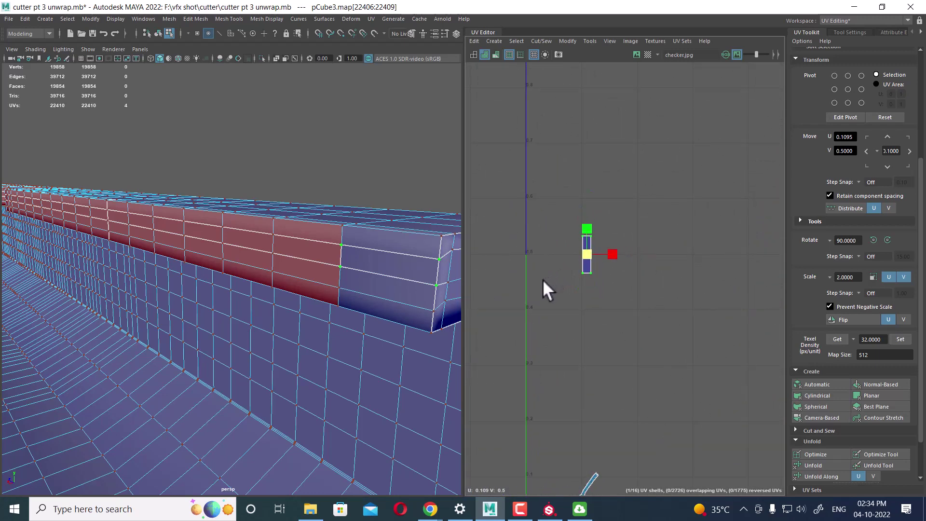
# - Move the small shell into the gap beside the upper part of the long strip shell
pyautogui.press('w')
pyautogui.scroll(-3, 627, 318)
pyautogui.keyDown('alt'); pyautogui.moveTo(673, 345); pyautogui.dragTo(585, 409, button='middle'); pyautogui.keyUp('alt')
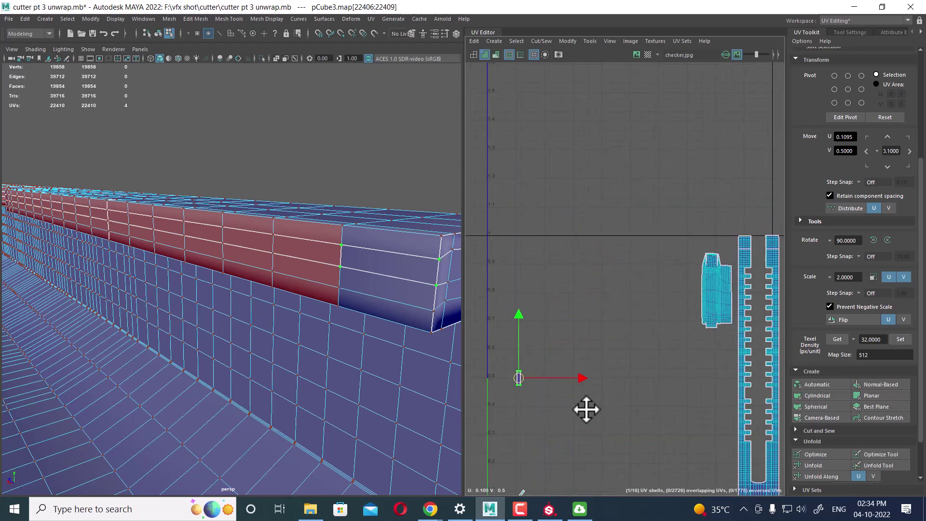
pyautogui.moveTo(519, 380); pyautogui.dragTo(754, 263)
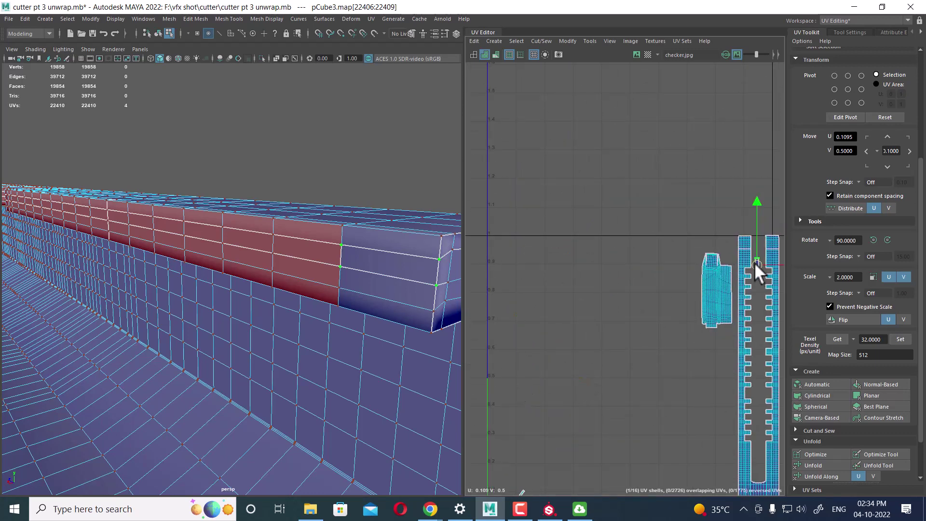
pyautogui.scroll(5, 749, 279)
pyautogui.moveTo(694, 418)
pyautogui.keyDown('alt'); pyautogui.mouseDown(button='middle')
pyautogui.moveTo(620, 362)
pyautogui.moveTo(574, 343)
pyautogui.moveTo(663, 337)
pyautogui.mouseUp(button='middle'); pyautogui.keyUp('alt')
pyautogui.scroll(3, 591, 355)
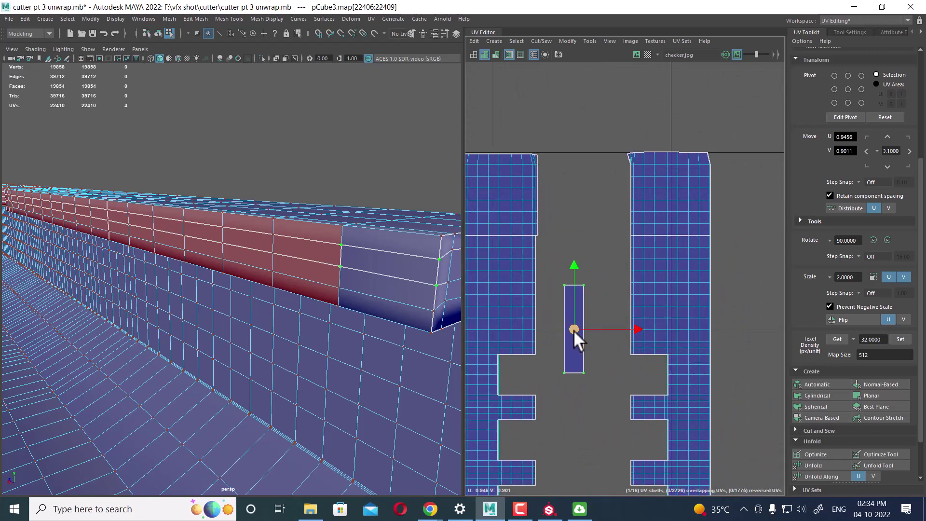
pyautogui.moveTo(573, 329); pyautogui.dragTo(609, 229)
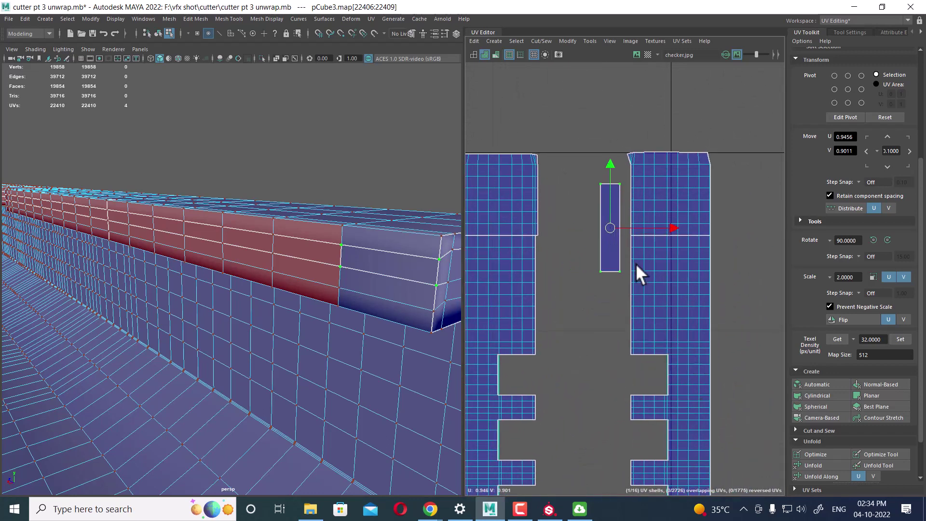
pyautogui.scroll(2, 637, 277)
pyautogui.scroll(2, 656, 309)
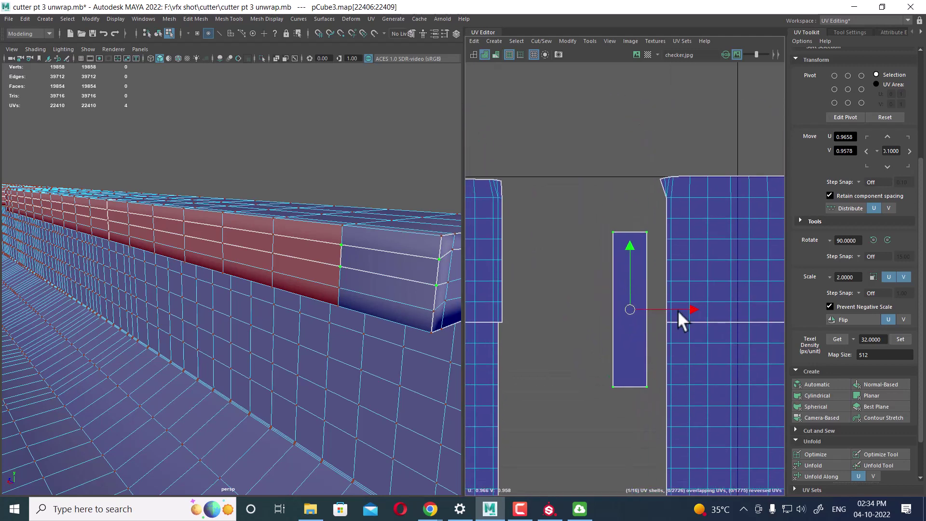
pyautogui.scroll(2, 677, 310)
pyautogui.scroll(1, 654, 311)
# - Scale the small shell down uniformly and move it up and right beside the long shell
pyautogui.press('r')
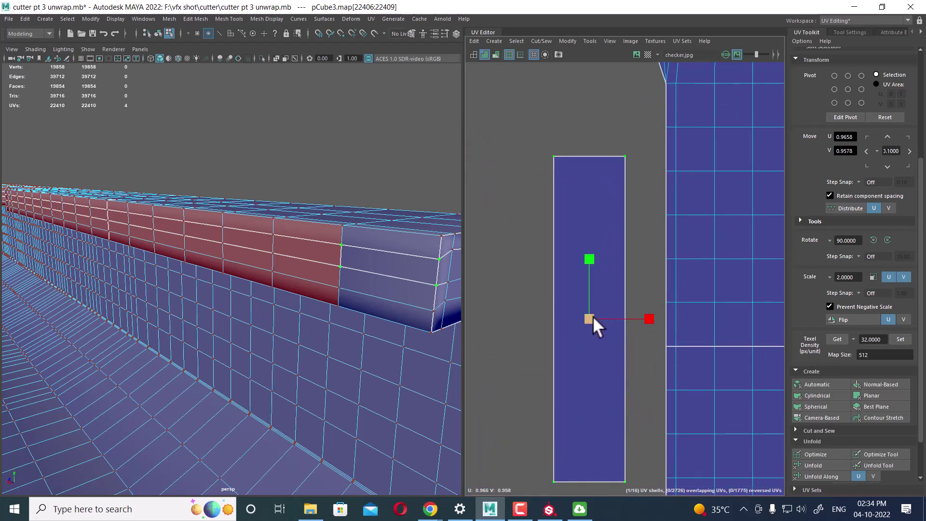
pyautogui.moveTo(582, 317)
pyautogui.mouseDown()
pyautogui.moveTo(549, 333)
pyautogui.moveTo(602, 284)
pyautogui.mouseUp()
pyautogui.press('w')
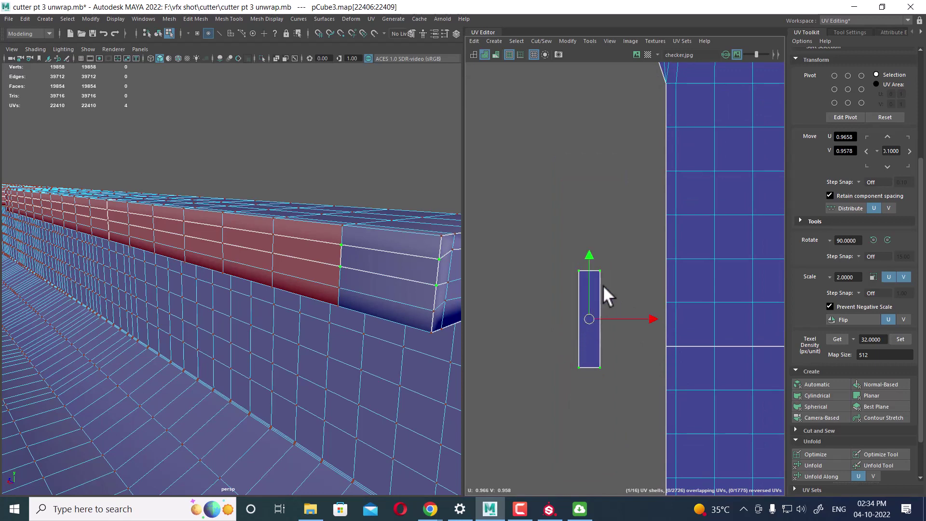
pyautogui.moveTo(620, 253); pyautogui.dragTo(640, 201)
pyautogui.moveTo(646, 209); pyautogui.dragTo(661, 177, button='right')
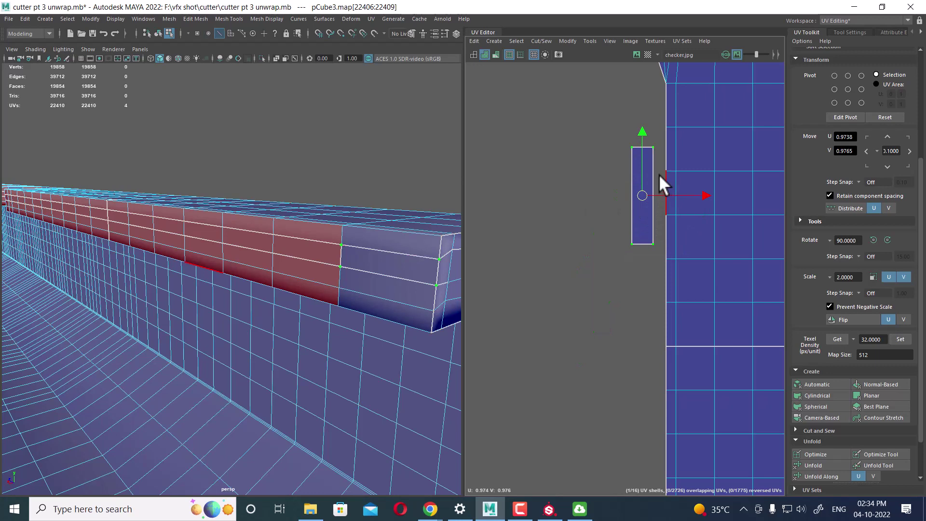
# - Try Move and Sew on the small shell's edge, then undo it
pyautogui.click(653, 174)
pyautogui.keyDown('alt'); pyautogui.moveTo(654, 191); pyautogui.dragTo(625, 328, button='middle'); pyautogui.keyUp('alt')
pyautogui.keyDown('alt'); pyautogui.moveTo(626, 328); pyautogui.dragTo(567, 230, button='right'); pyautogui.keyUp('alt')
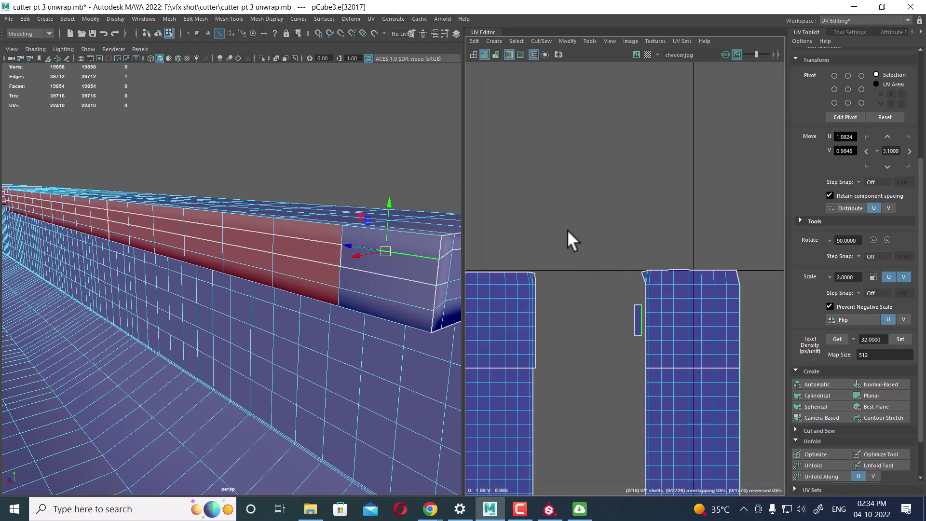
pyautogui.keyDown('shift'); pyautogui.moveTo(654, 314); pyautogui.dragTo(654, 287, button='right'); pyautogui.keyUp('shift')
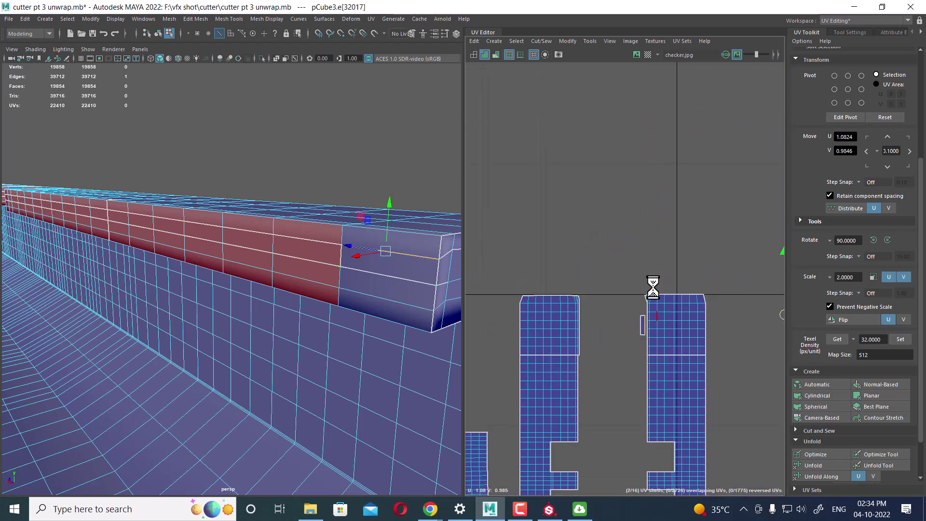
pyautogui.scroll(-3, 685, 319)
pyautogui.keyDown('alt'); pyautogui.moveTo(527, 289); pyautogui.dragTo(618, 302, button='middle'); pyautogui.keyUp('alt')
pyautogui.scroll(2, 672, 328)
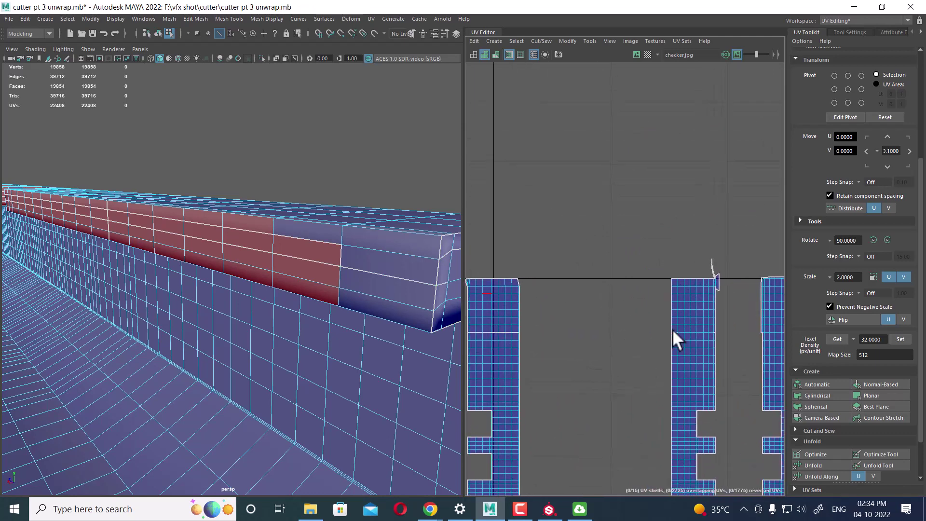
pyautogui.hotkey('ctrl', 'z')
# - Reframe the UV view and select the thin strip's border edges
pyautogui.scroll(2, 665, 320)
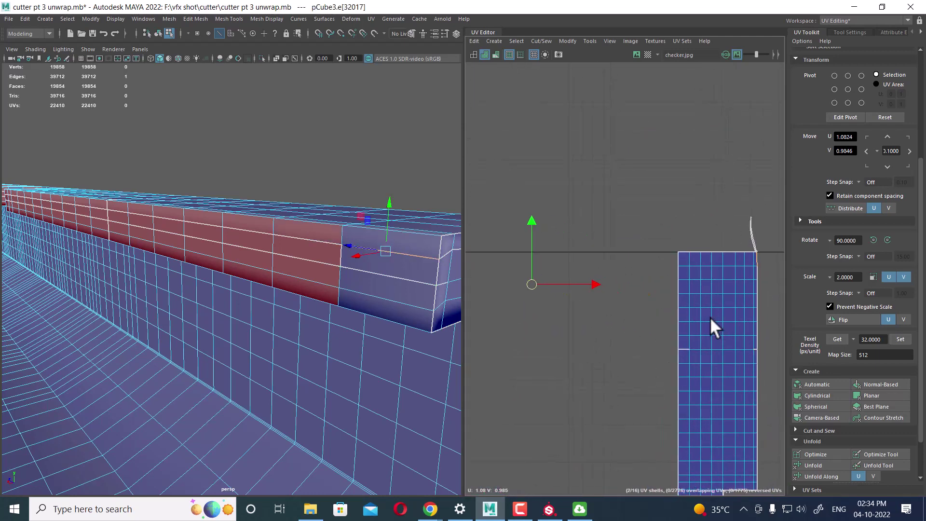
pyautogui.keyDown('alt'); pyautogui.moveTo(711, 325); pyautogui.dragTo(577, 405, button='middle'); pyautogui.keyUp('alt')
pyautogui.scroll(3, 577, 405)
pyautogui.scroll(1, 611, 386)
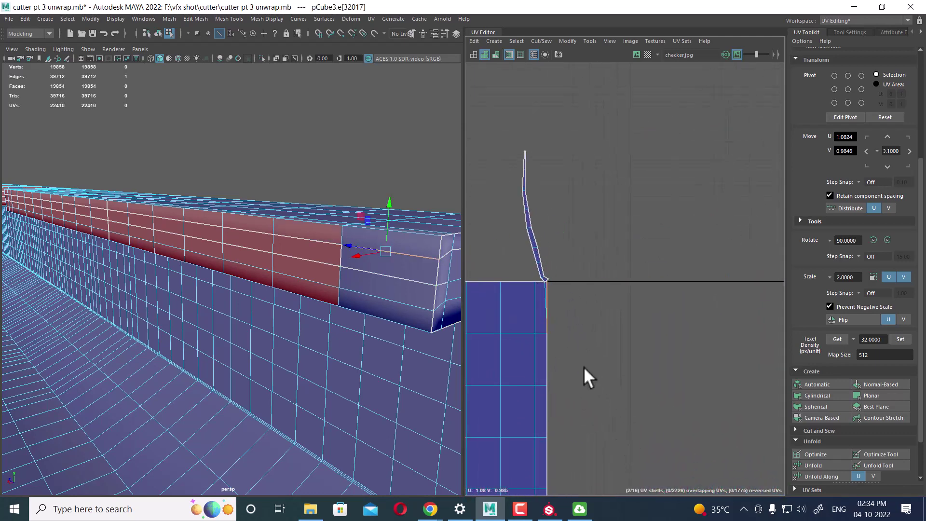
pyautogui.scroll(-2, 555, 333)
pyautogui.scroll(-2, 558, 367)
pyautogui.keyDown('alt'); pyautogui.moveTo(558, 368); pyautogui.dragTo(620, 314, button='middle'); pyautogui.keyUp('alt')
pyautogui.scroll(2, 620, 314)
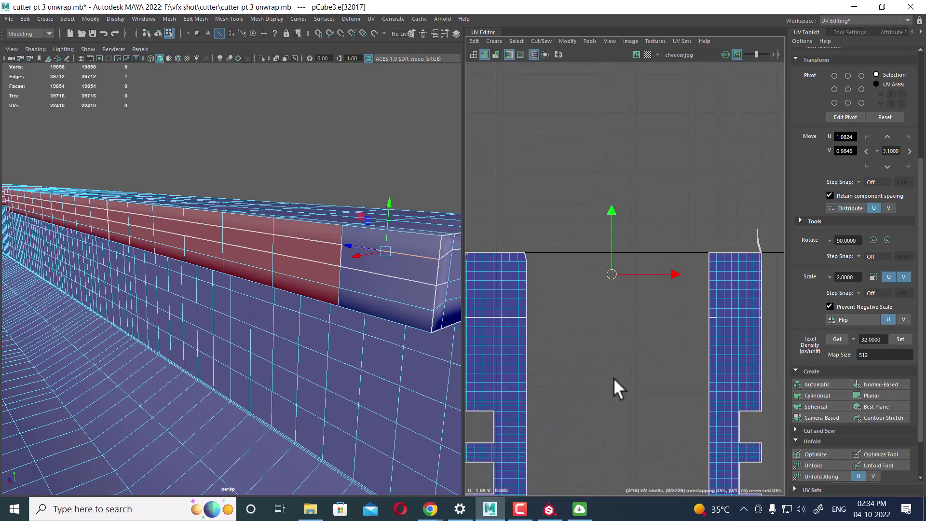
pyautogui.scroll(2, 613, 378)
pyautogui.keyDown('alt'); pyautogui.moveTo(613, 378); pyautogui.dragTo(661, 385, button='middle'); pyautogui.keyUp('alt')
pyautogui.moveTo(603, 271); pyautogui.dragTo(601, 266)
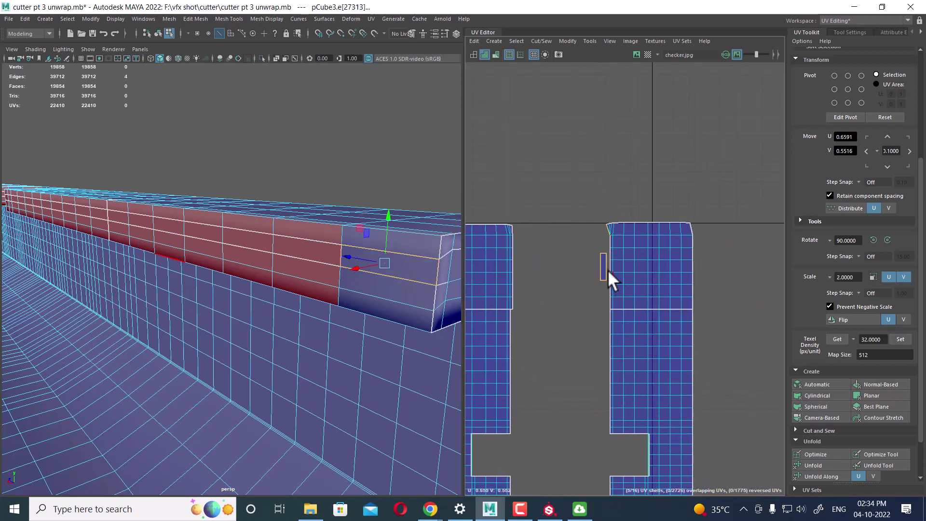
# - Select the small strip's UV face and move it next to the other shells
pyautogui.moveTo(607, 270); pyautogui.dragTo(602, 287, button='right')
pyautogui.click(603, 265)
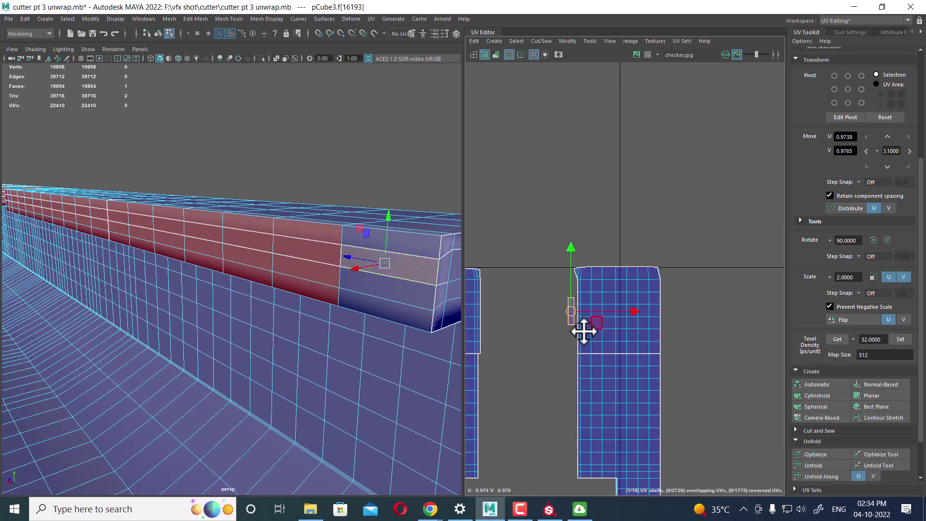
pyautogui.scroll(-2, 578, 328)
pyautogui.click(703, 316)
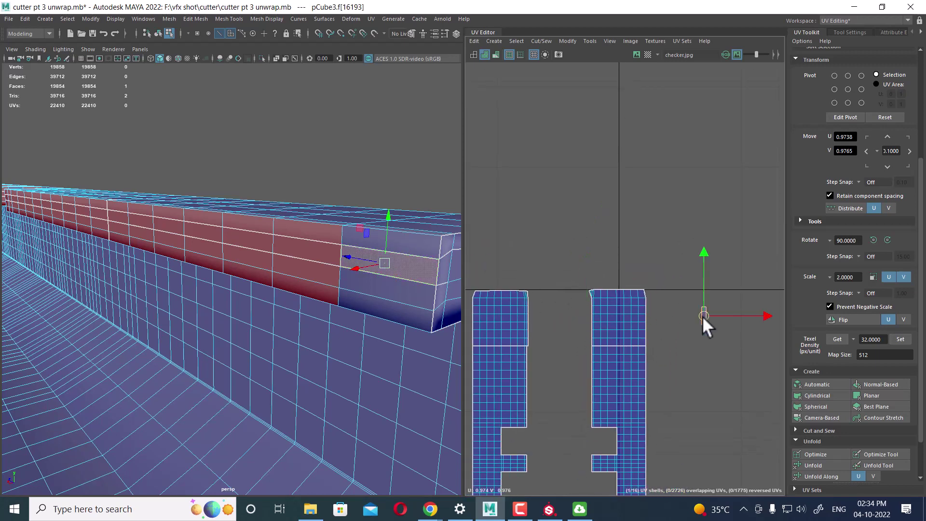
pyautogui.keyDown('alt'); pyautogui.moveTo(705, 316); pyautogui.dragTo(588, 348, button='middle'); pyautogui.keyUp('alt')
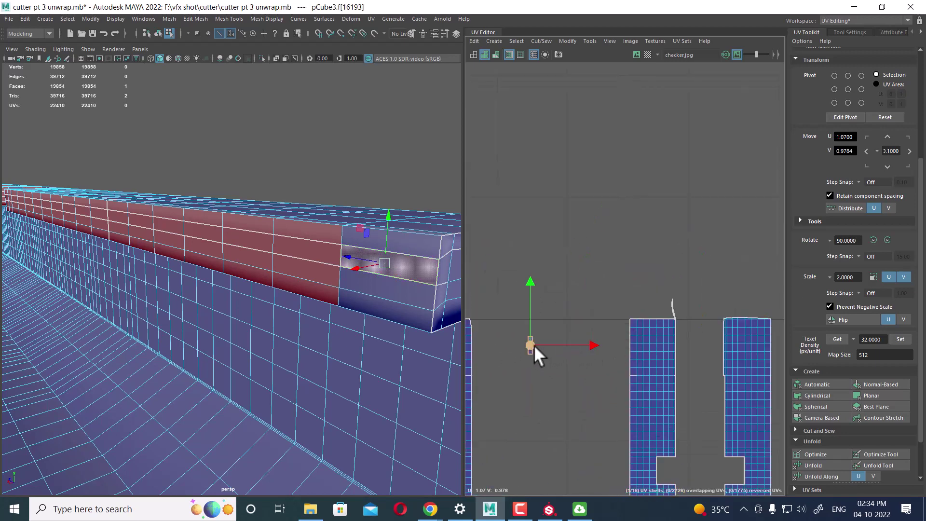
pyautogui.click(687, 331)
pyautogui.scroll(3, 680, 400)
pyautogui.scroll(1, 670, 385)
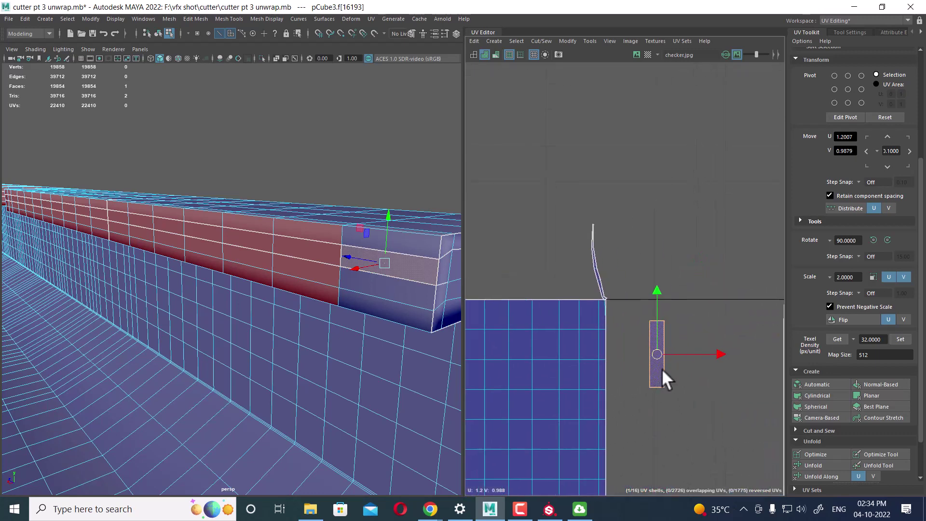
pyautogui.scroll(2, 649, 374)
pyautogui.scroll(1, 622, 366)
# - Clear the selection and select the thin shell's whole border
pyautogui.click(612, 260)
pyautogui.moveTo(640, 332); pyautogui.dragTo(664, 345)
pyautogui.doubleClick(652, 337)
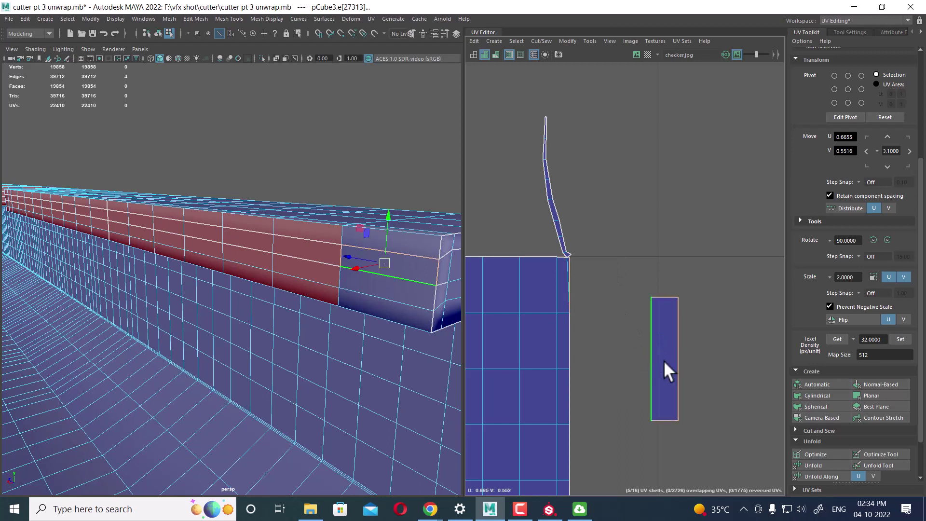
pyautogui.keyDown('alt'); pyautogui.moveTo(603, 331); pyautogui.dragTo(601, 376, button='right'); pyautogui.keyUp('alt')
pyautogui.scroll(1, 580, 296)
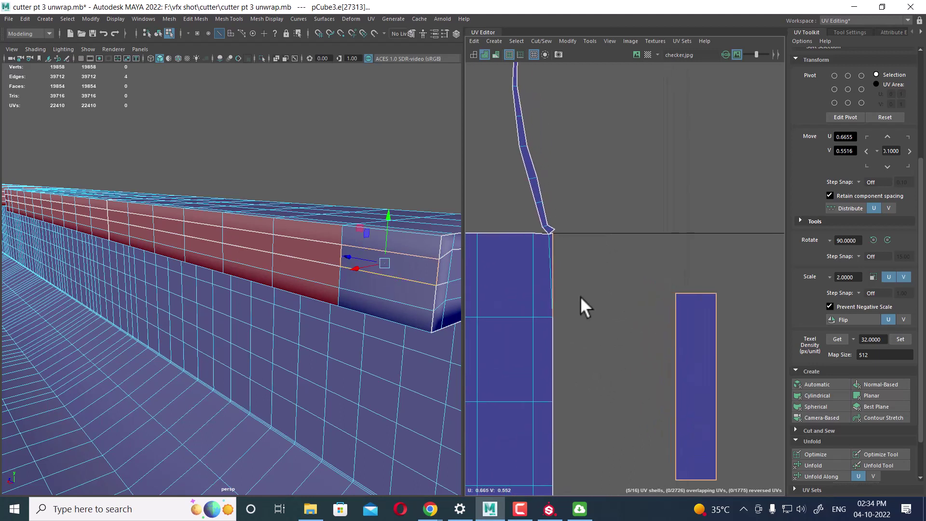
pyautogui.scroll(1, 598, 342)
pyautogui.scroll(1, 630, 321)
pyautogui.scroll(-1, 642, 343)
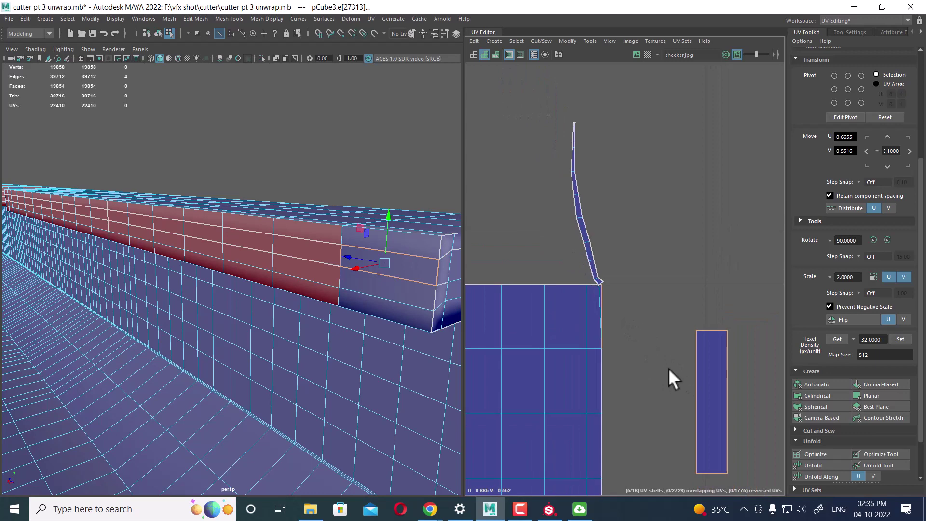
# - Select the narrow shell's four corner UVs, move it toward the top border and shrink it
pyautogui.rightClick(708, 357)
pyautogui.press('w')
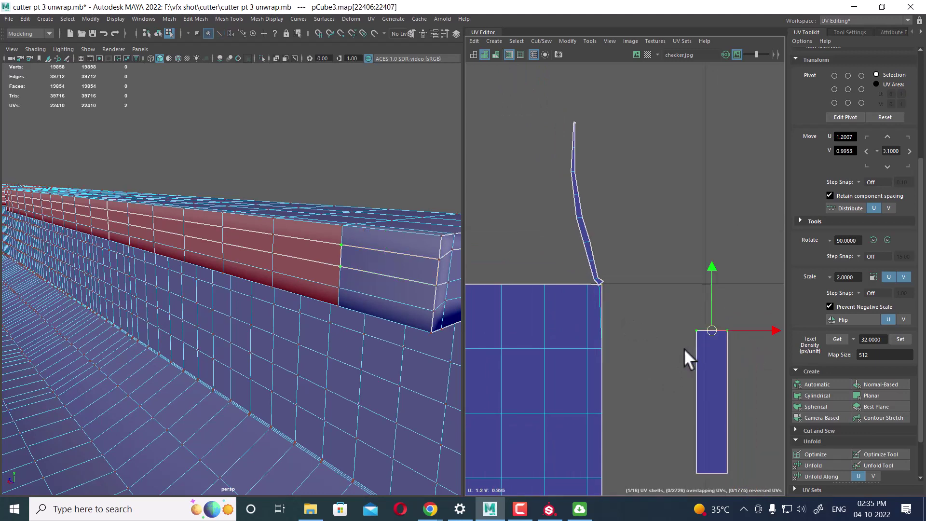
pyautogui.keyDown('ctrl'); pyautogui.moveTo(684, 350); pyautogui.dragTo(706, 389, button='right'); pyautogui.keyUp('ctrl')
pyautogui.moveTo(710, 401); pyautogui.dragTo(640, 333)
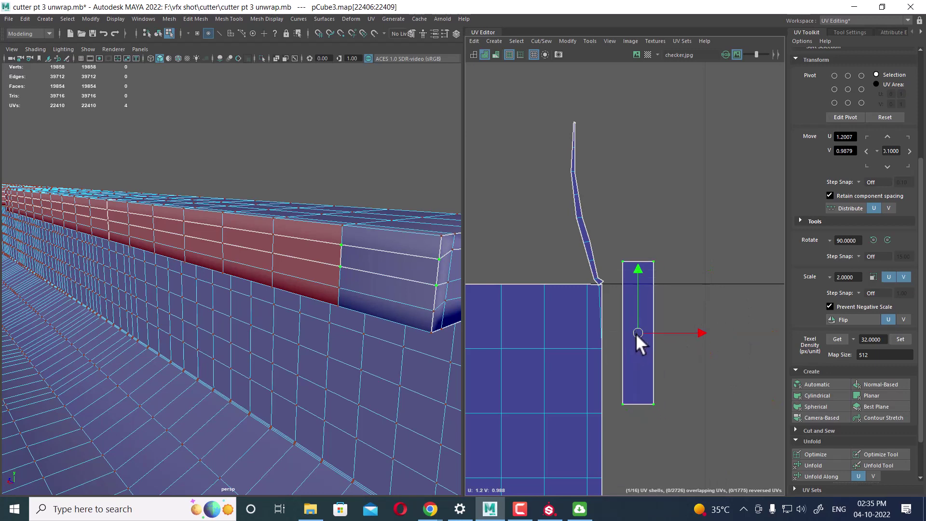
pyautogui.press('r')
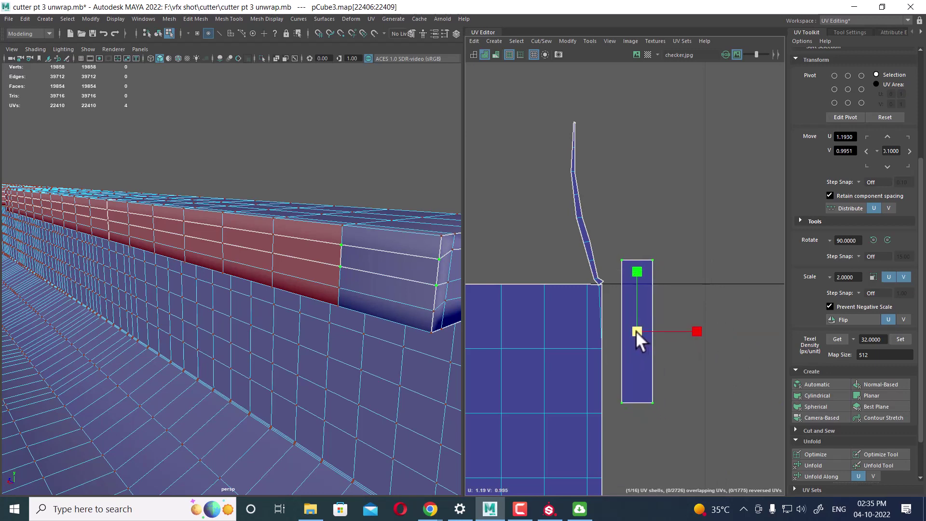
pyautogui.moveTo(636, 331); pyautogui.dragTo(612, 337)
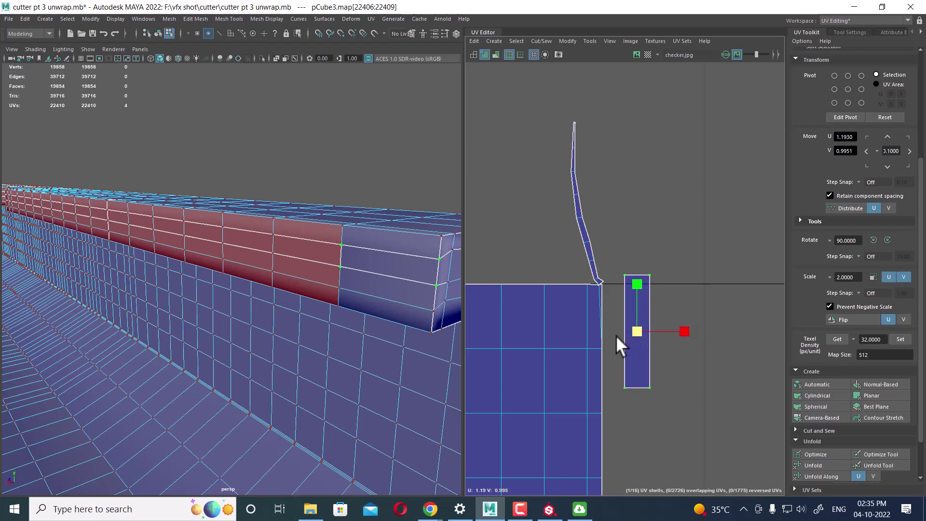
pyautogui.press('w')
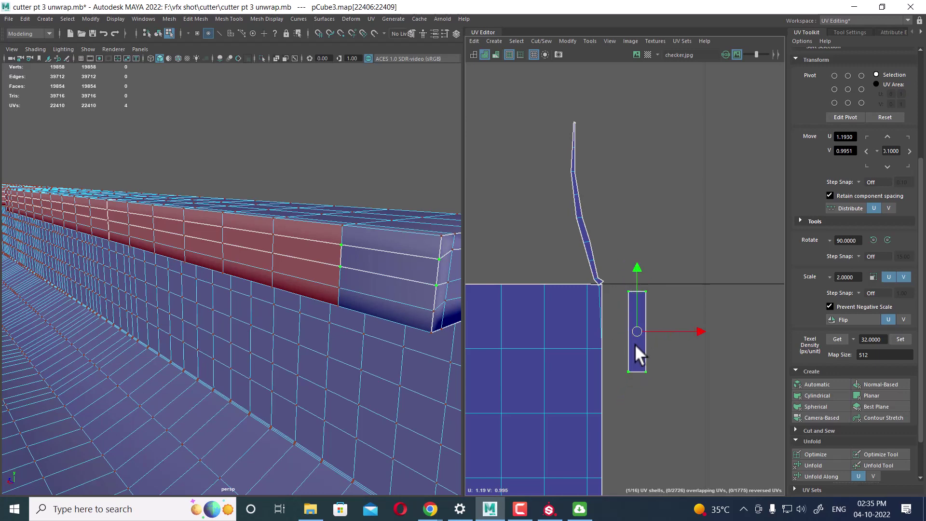
pyautogui.moveTo(636, 331); pyautogui.dragTo(619, 320)
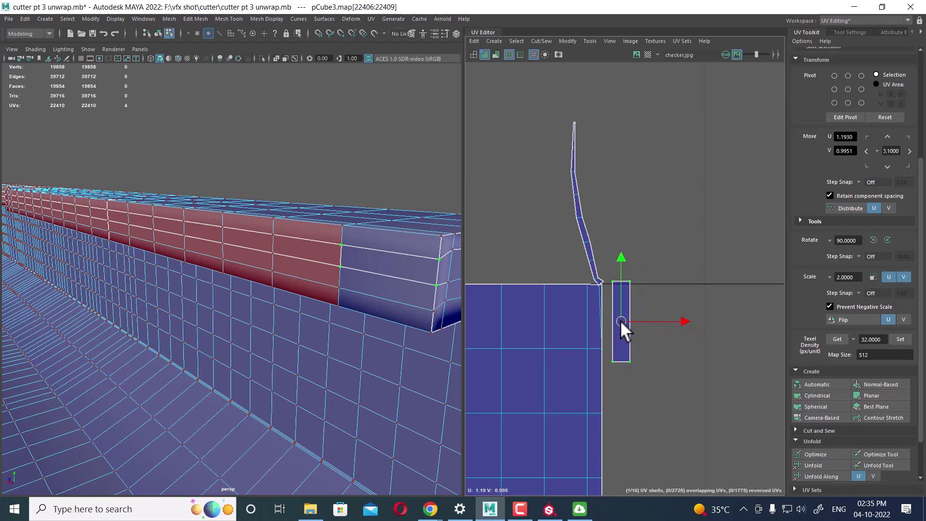
# - Alternately shrink and nudge the narrow shell until it sits just clear of the large shell's right edge
pyautogui.press('r')
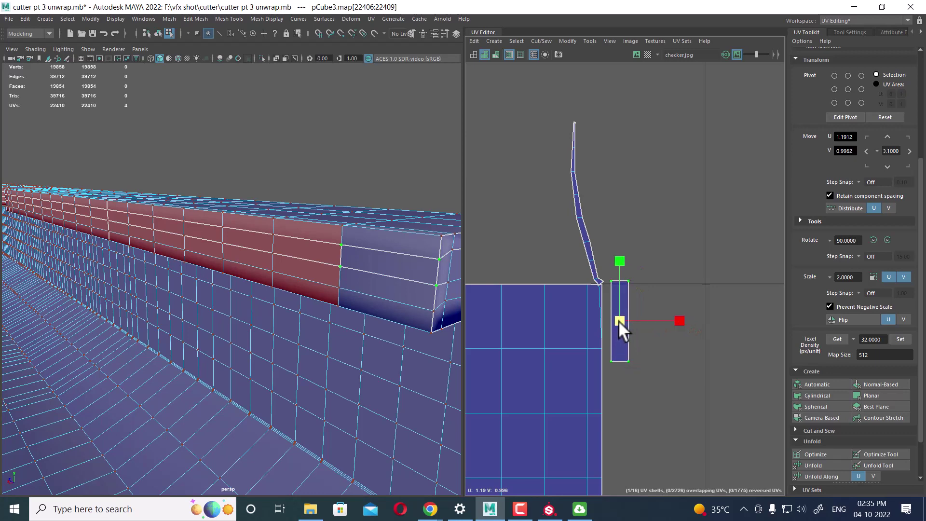
pyautogui.moveTo(618, 320); pyautogui.dragTo(612, 321)
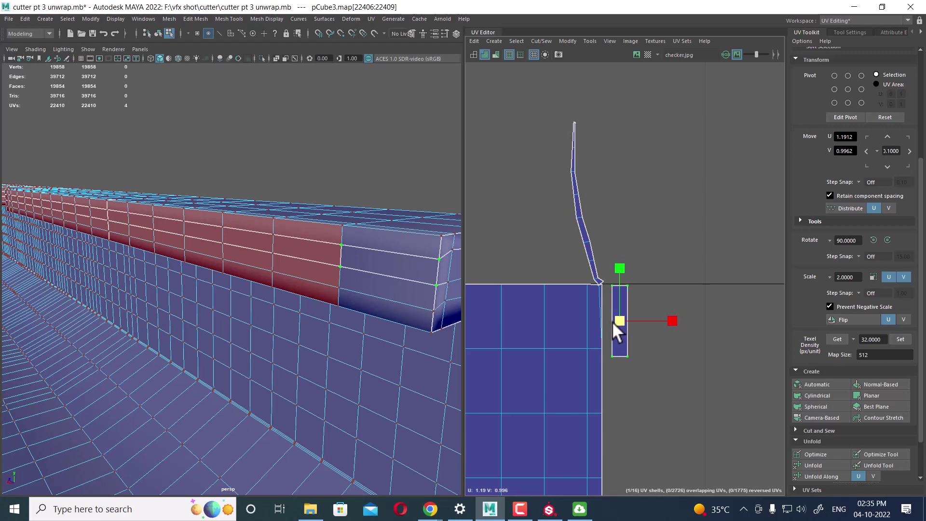
pyautogui.press('w')
pyautogui.moveTo(621, 319); pyautogui.dragTo(612, 316)
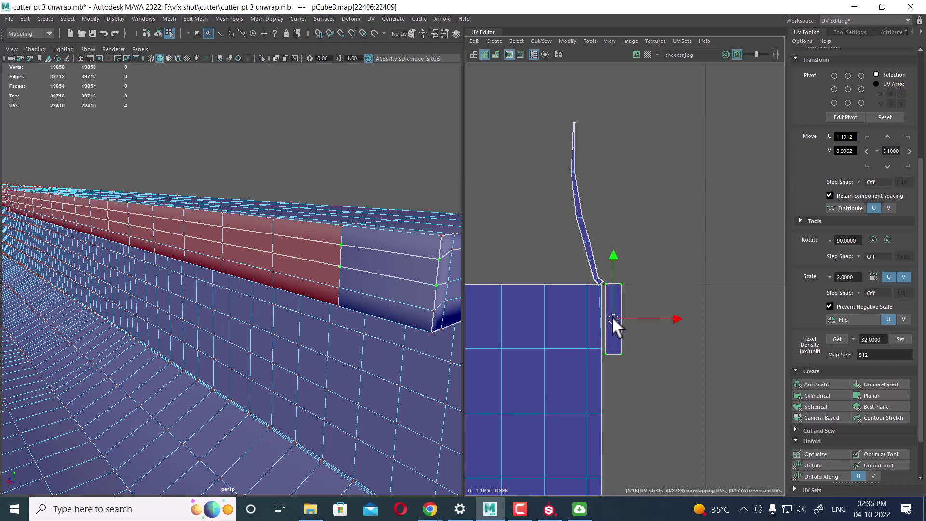
pyautogui.press('r')
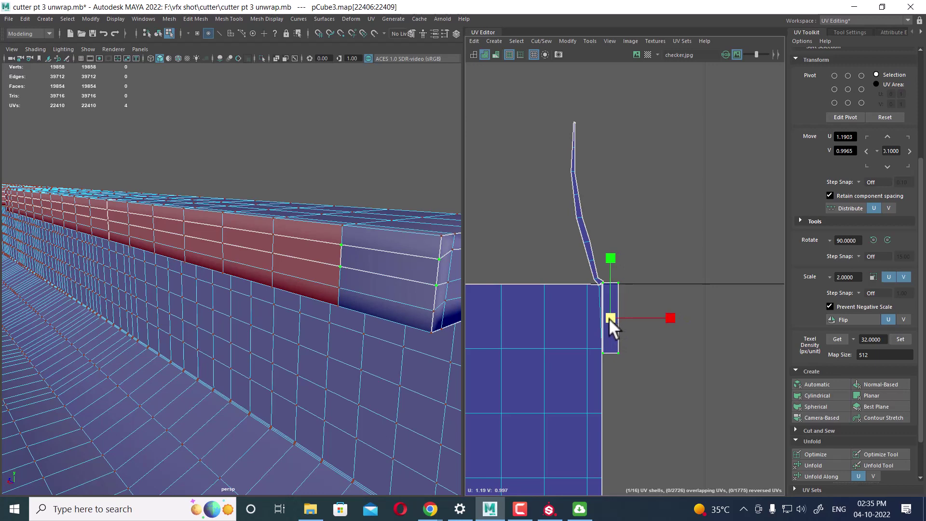
pyautogui.moveTo(609, 317); pyautogui.dragTo(604, 317)
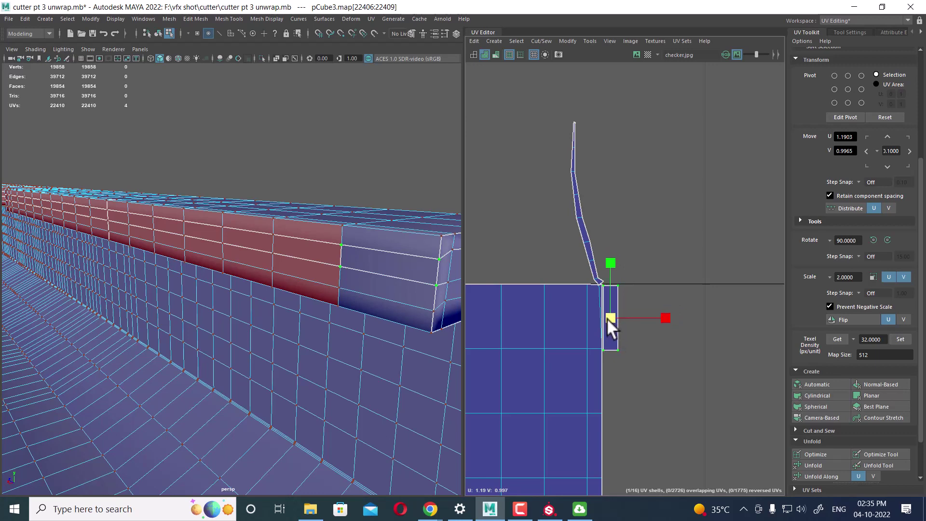
pyautogui.press('w')
pyautogui.moveTo(669, 317); pyautogui.dragTo(689, 314)
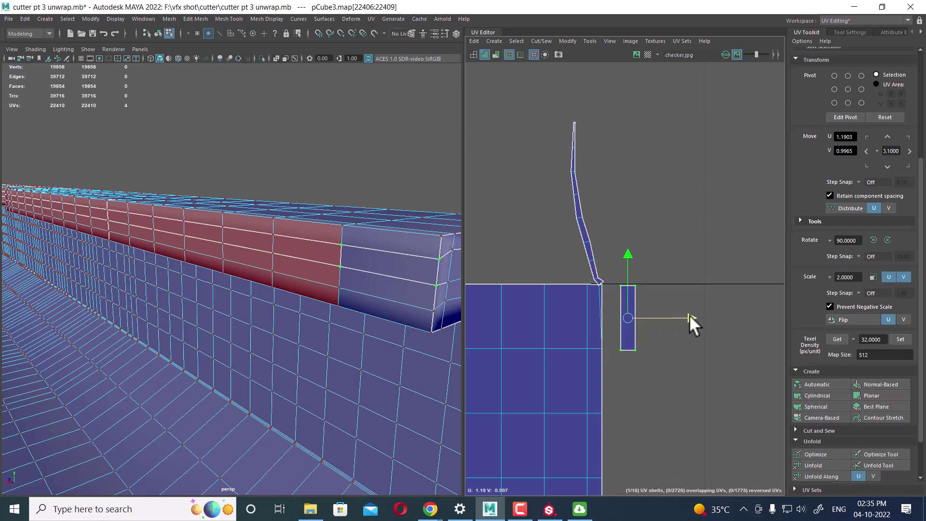
# - Sew the narrow shell's left edge onto the big shell, then undo that wrong sew
pyautogui.press('F10')
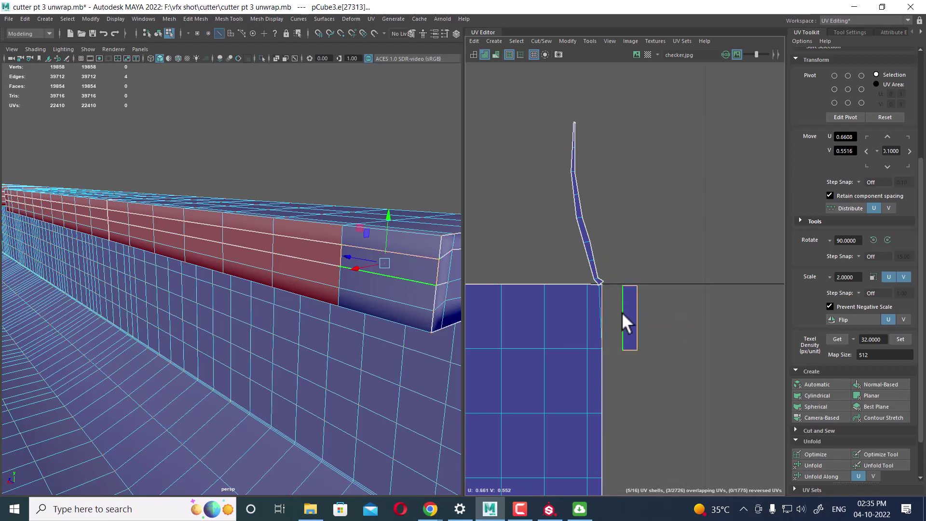
pyautogui.click(622, 313)
pyautogui.keyDown('shift'); pyautogui.moveTo(646, 275); pyautogui.dragTo(647, 290, button='right'); pyautogui.keyUp('shift')
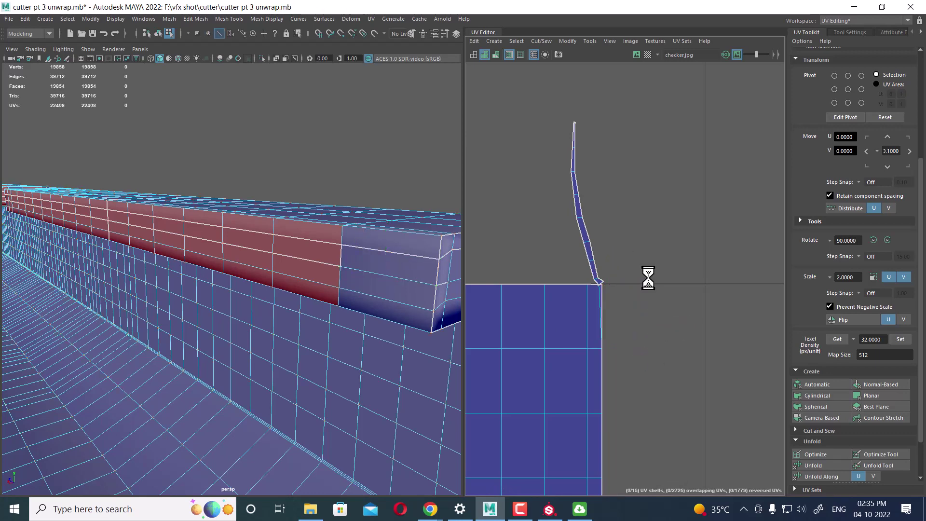
pyautogui.scroll(-5, 626, 368)
pyautogui.scroll(-4, 600, 363)
pyautogui.keyDown('alt'); pyautogui.moveTo(554, 316); pyautogui.dragTo(682, 275, button='middle'); pyautogui.keyUp('alt')
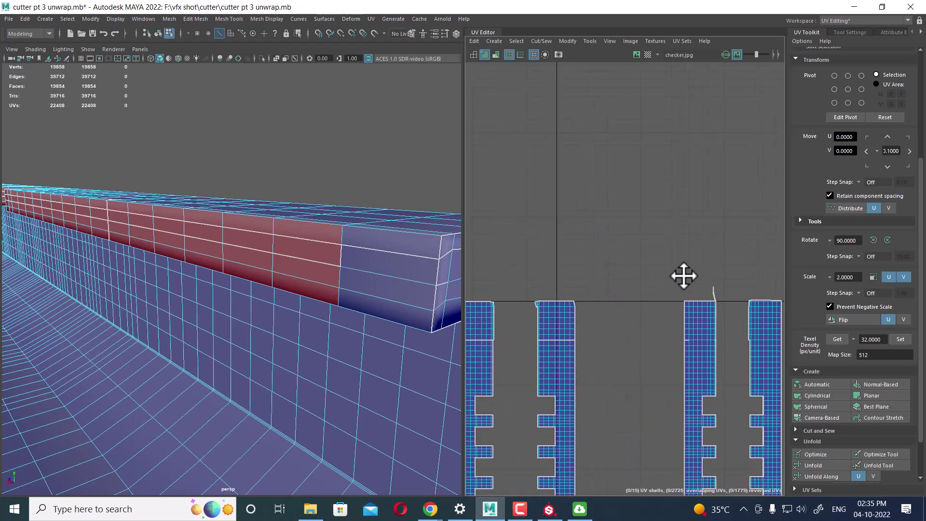
pyautogui.hotkey('ctrl', 'z')
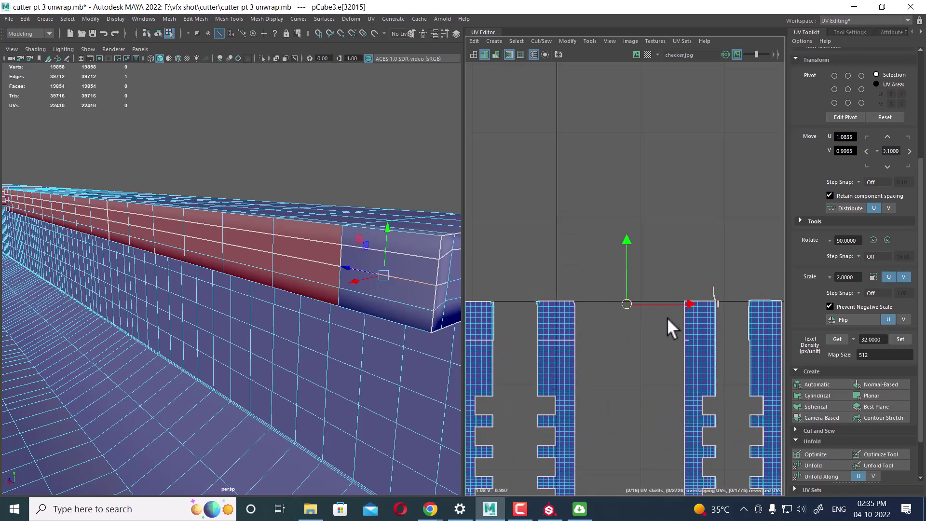
pyautogui.scroll(3, 766, 465)
pyautogui.scroll(3, 730, 435)
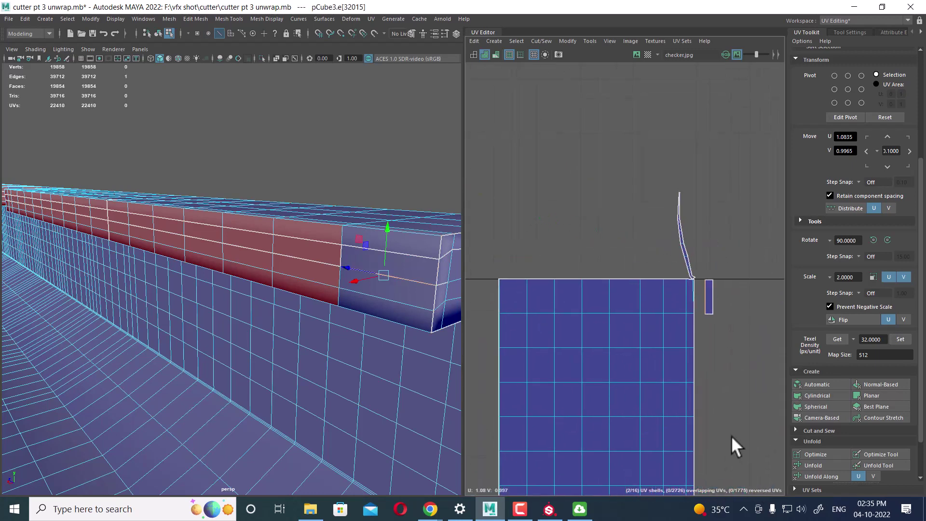
# - Move and sew the narrow strip shell onto the big shell along its other edge
pyautogui.click(712, 300)
pyautogui.keyDown('shift'); pyautogui.moveTo(719, 257); pyautogui.dragTo(707, 337, button='right'); pyautogui.keyUp('shift')
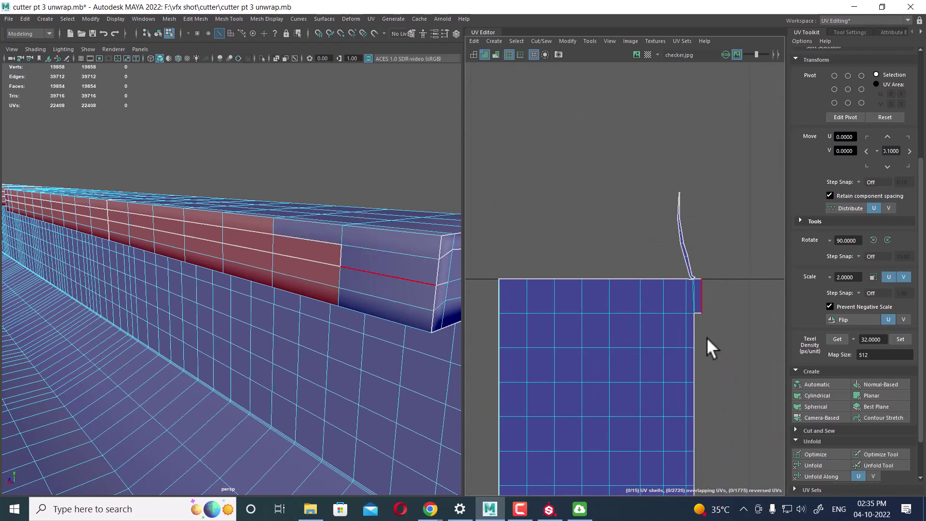
pyautogui.scroll(-3, 707, 337)
pyautogui.scroll(-2, 603, 341)
pyautogui.scroll(2, 586, 430)
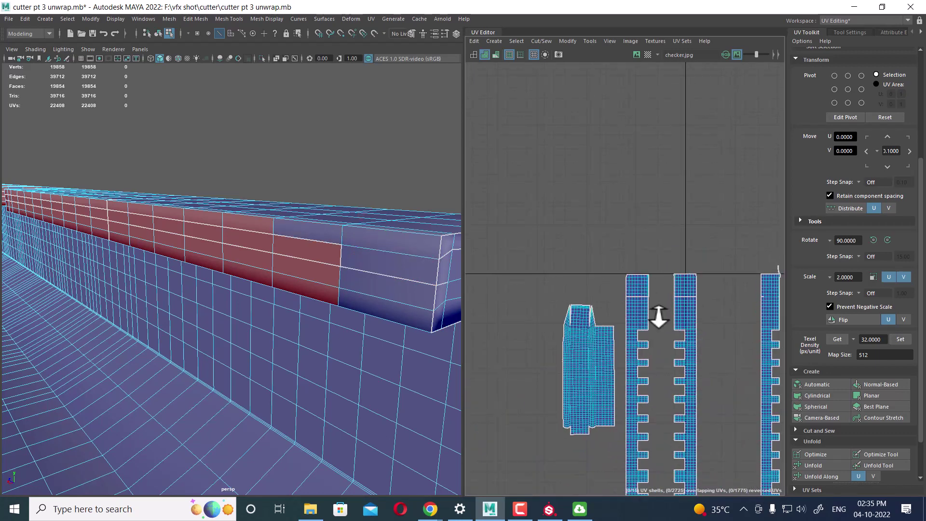
pyautogui.scroll(3, 686, 409)
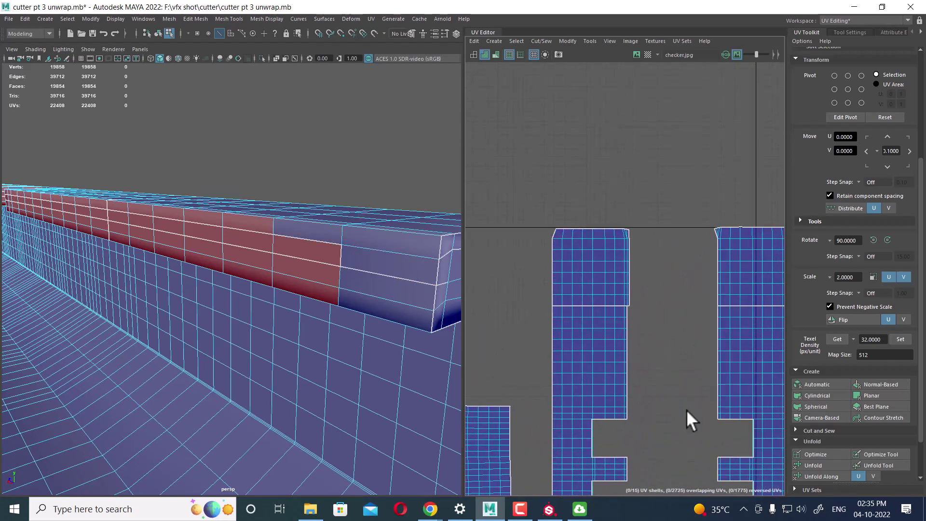
# - Move and sew the horizontal strip and side strip edge loops onto their neighbouring shells
pyautogui.doubleClick(618, 319)
pyautogui.keyDown('shift'); pyautogui.moveTo(612, 292); pyautogui.dragTo(613, 294, button='right'); pyautogui.keyUp('shift')
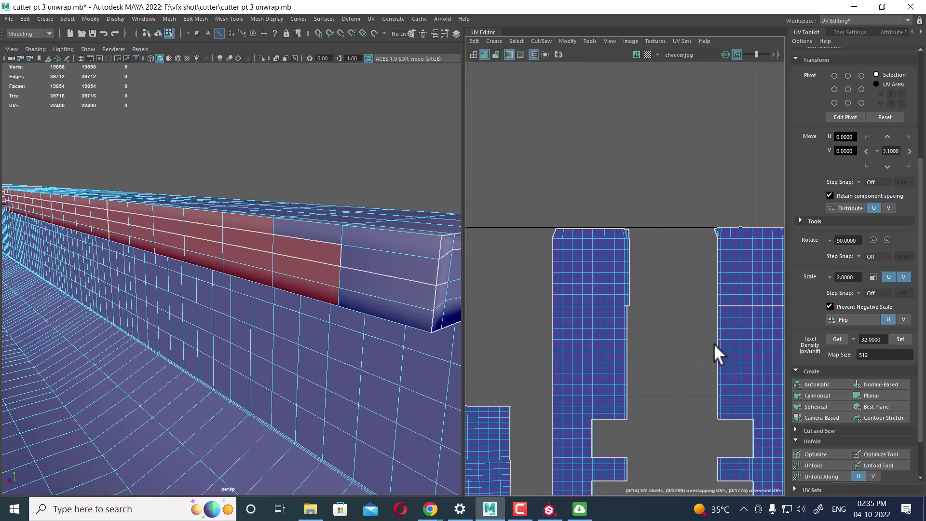
pyautogui.keyDown('alt'); pyautogui.moveTo(713, 342); pyautogui.dragTo(571, 344, button='middle'); pyautogui.keyUp('alt')
pyautogui.doubleClick(625, 350)
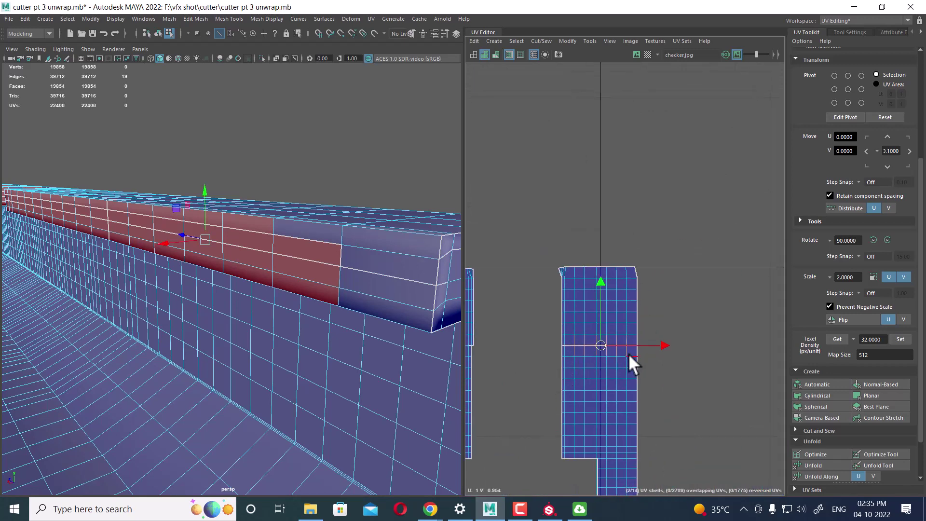
pyautogui.keyDown('shift'); pyautogui.moveTo(575, 322); pyautogui.dragTo(611, 467, button='right'); pyautogui.keyUp('shift')
pyautogui.scroll(5, 612, 467)
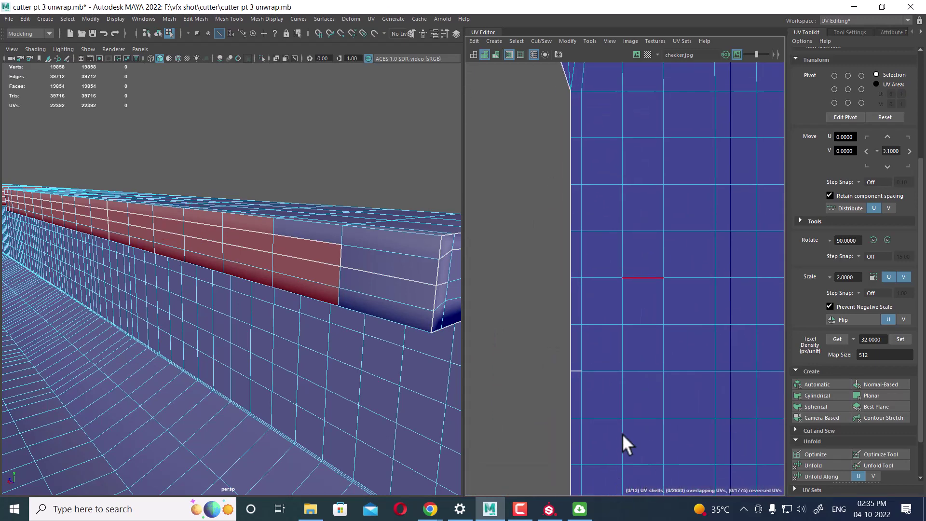
# - Merge the leftover stray UV into its shell and frame all shells near the 0–1 grid
pyautogui.click(580, 371)
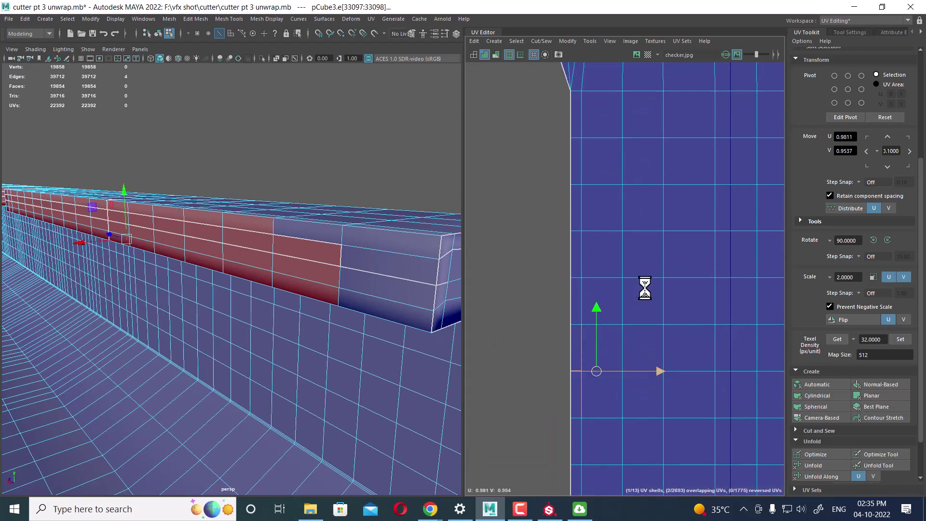
pyautogui.keyDown('shift'); pyautogui.moveTo(645, 289); pyautogui.dragTo(677, 383, button='right'); pyautogui.keyUp('shift')
pyautogui.scroll(-5, 598, 345)
pyautogui.scroll(-3, 593, 345)
pyautogui.scroll(-2, 651, 424)
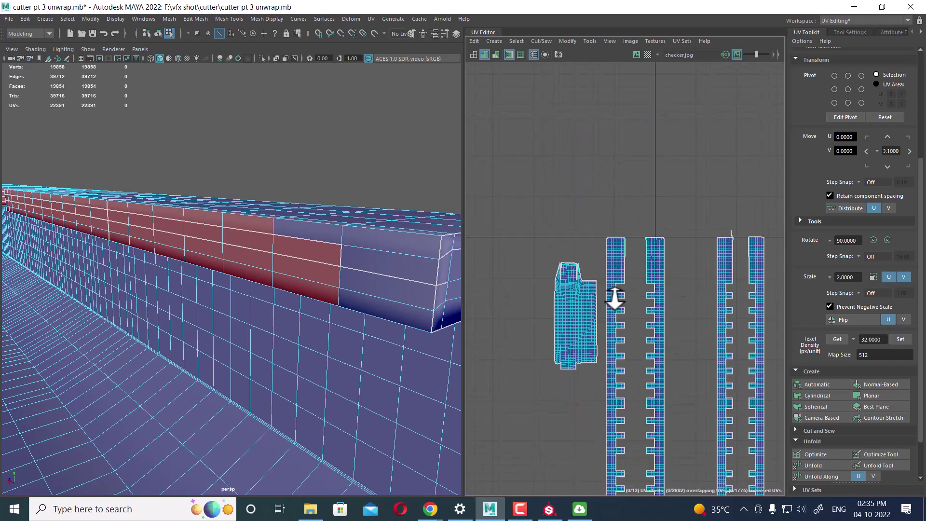
pyautogui.moveTo(614, 294)
pyautogui.keyDown('alt'); pyautogui.mouseDown(button='middle')
pyautogui.moveTo(659, 434)
pyautogui.moveTo(588, 361)
pyautogui.moveTo(666, 363)
pyautogui.mouseUp(button='middle'); pyautogui.keyUp('alt')
# - Select the small curved shell's edges and reframe the 3D view to show the whole cutter
pyautogui.scroll(2, 562, 299)
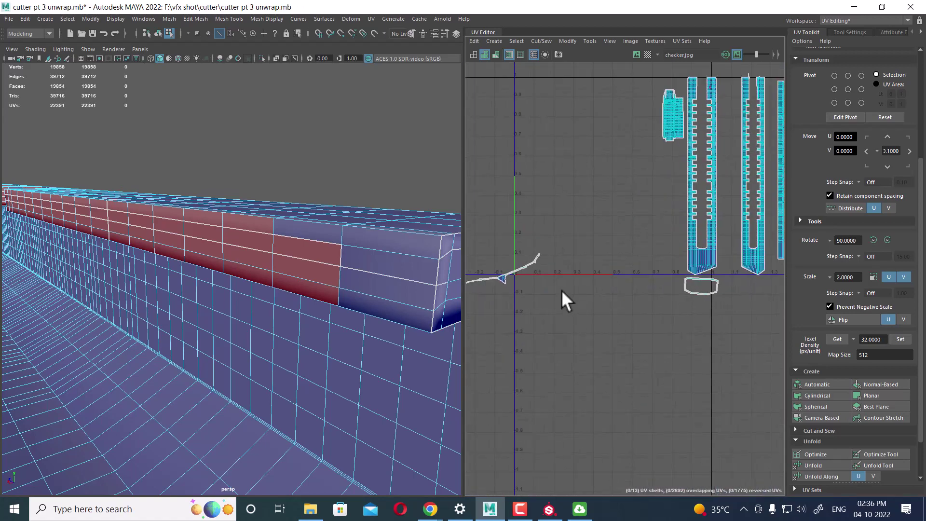
pyautogui.doubleClick(592, 248)
pyautogui.scroll(-1, 565, 308)
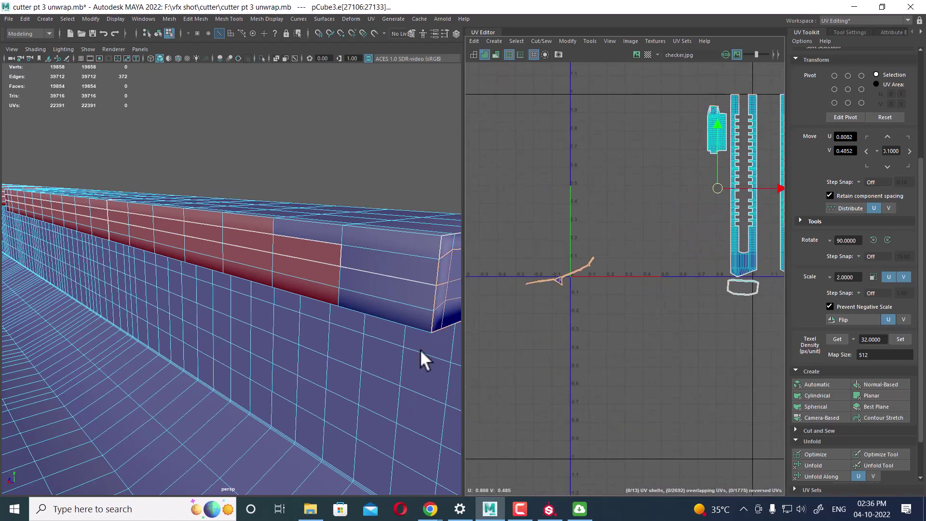
pyautogui.keyDown('alt'); pyautogui.moveTo(421, 349); pyautogui.dragTo(405, 331); pyautogui.keyUp('alt')
pyautogui.keyDown('alt'); pyautogui.moveTo(405, 331); pyautogui.dragTo(313, 363, button='right'); pyautogui.keyUp('alt')
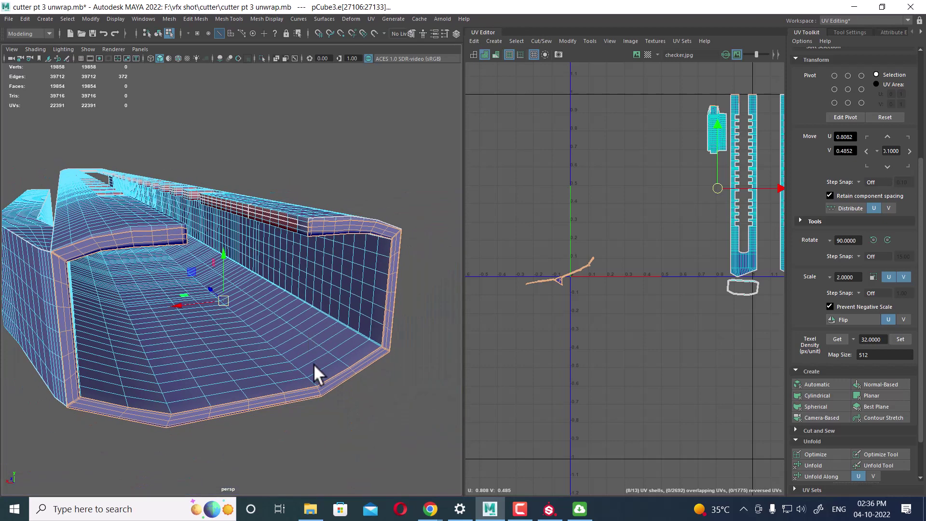
pyautogui.scroll(1, 609, 289)
pyautogui.keyDown('alt'); pyautogui.moveTo(610, 289); pyautogui.dragTo(572, 317, button='middle'); pyautogui.keyUp('alt')
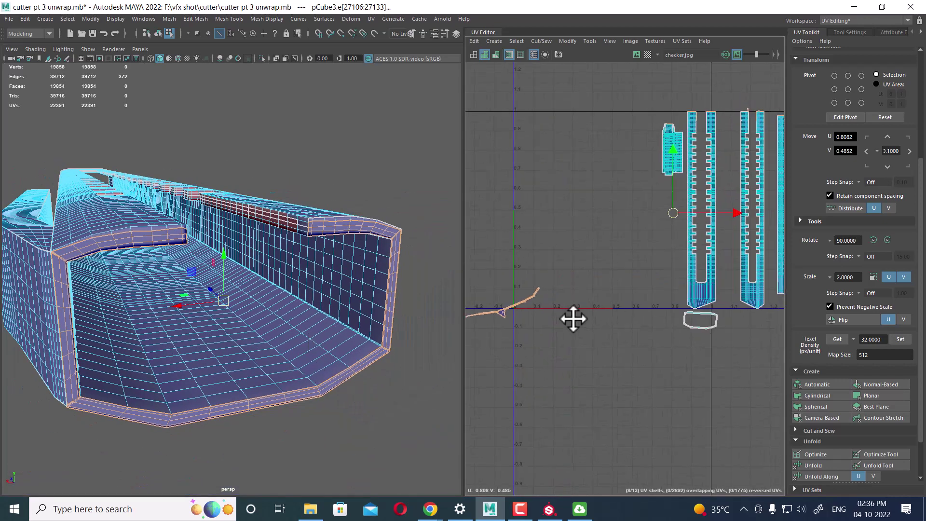
# - Select the small curved shell's faces and apply a planar projection from the UV Toolkit
pyautogui.moveTo(532, 285); pyautogui.dragTo(537, 311, button='right')
pyautogui.keyDown('alt'); pyautogui.moveTo(537, 310); pyautogui.dragTo(583, 299, button='middle'); pyautogui.keyUp('alt')
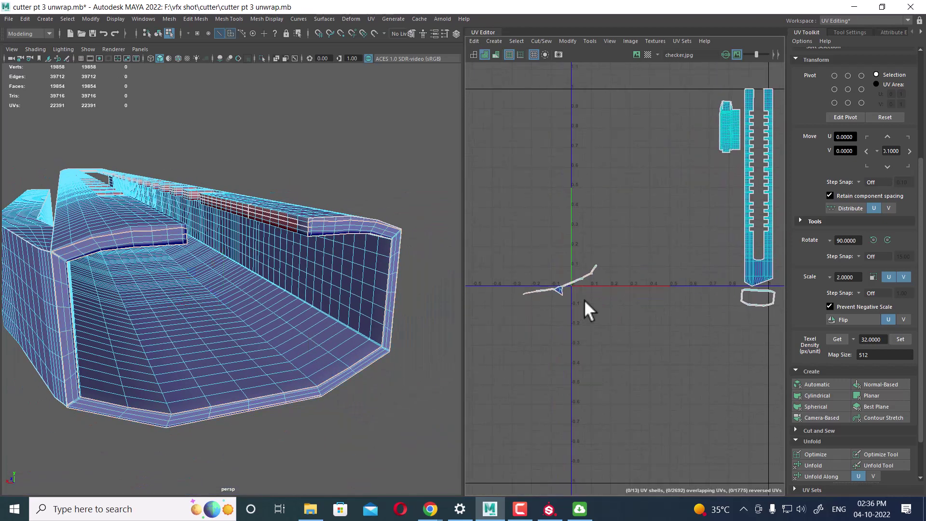
pyautogui.moveTo(630, 242); pyautogui.dragTo(501, 331)
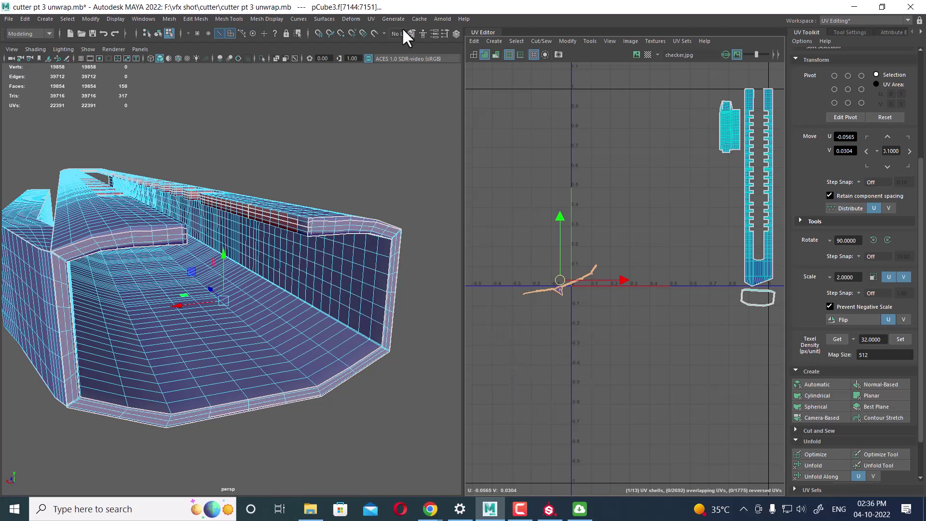
pyautogui.scroll(5, 838, 262)
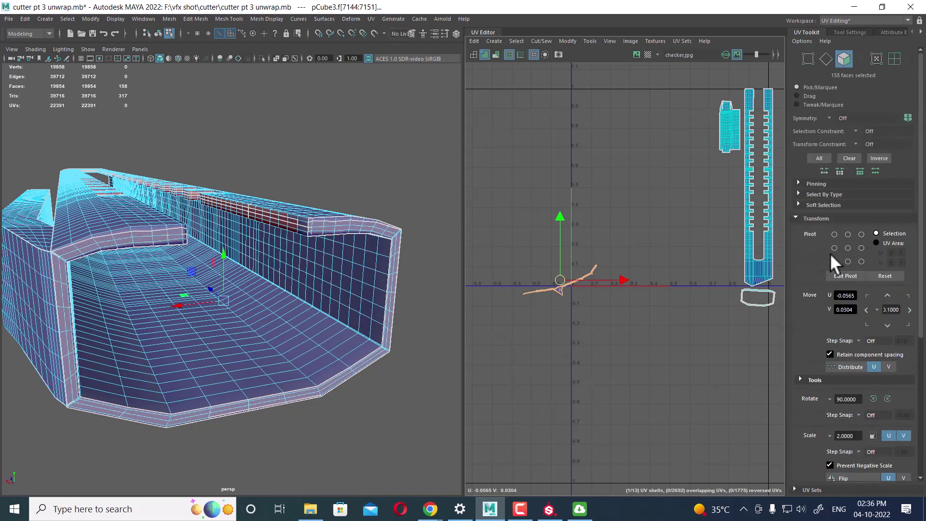
pyautogui.click(805, 216)
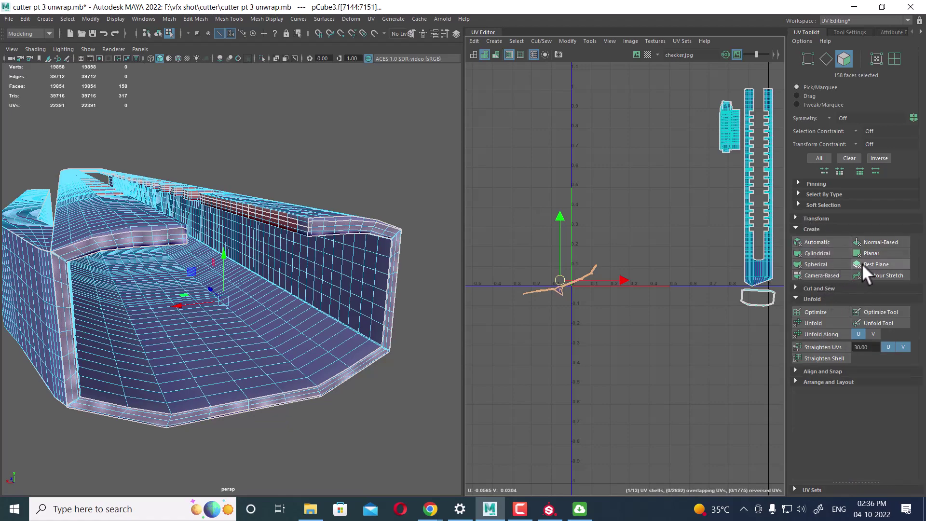
pyautogui.click(878, 252)
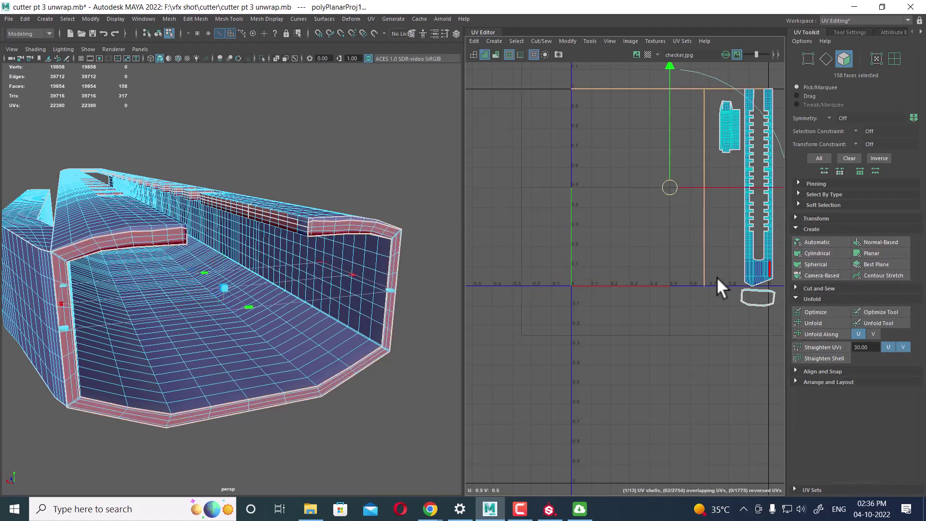
pyautogui.scroll(-3, 583, 347)
# - Planar-project the end-cap faces from the Z axis with reset Planar Mapping options, then flip the shell
pyautogui.moveTo(443, 346)
pyautogui.keyDown('alt'); pyautogui.mouseDown()
pyautogui.moveTo(331, 368)
pyautogui.moveTo(395, 378)
pyautogui.mouseUp(); pyautogui.keyUp('alt')
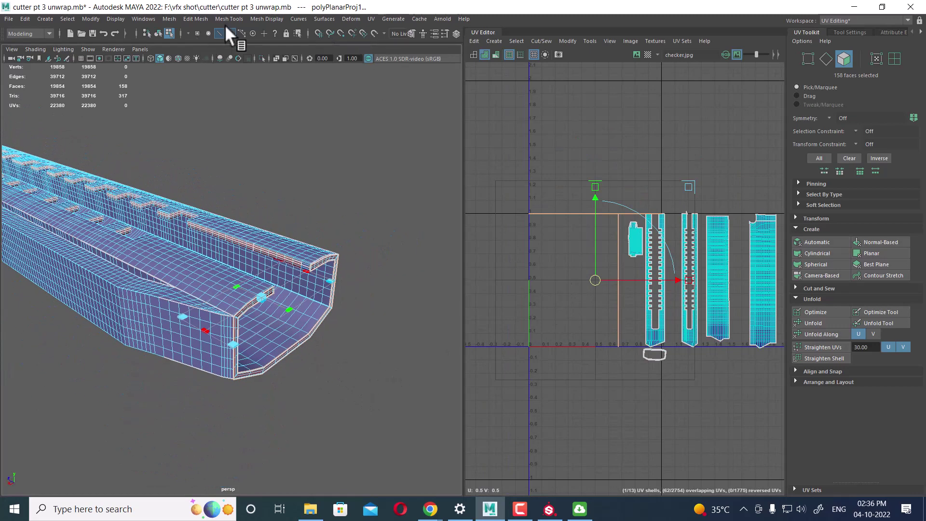
pyautogui.click(371, 18)
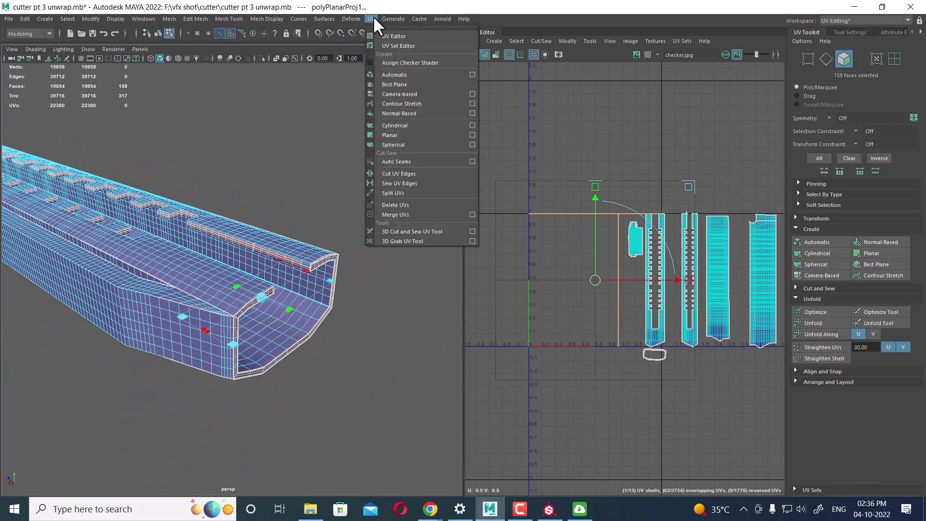
pyautogui.click(472, 135)
pyautogui.click(647, 114)
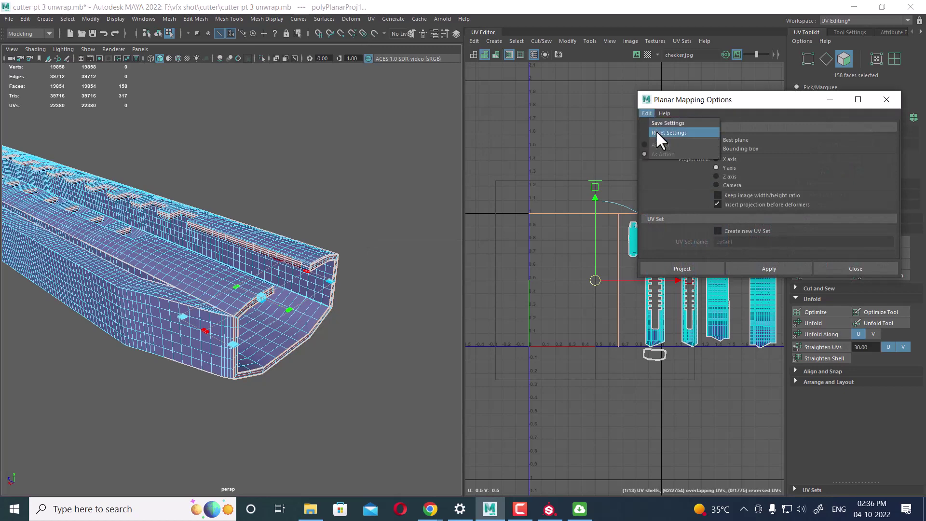
pyautogui.click(656, 133)
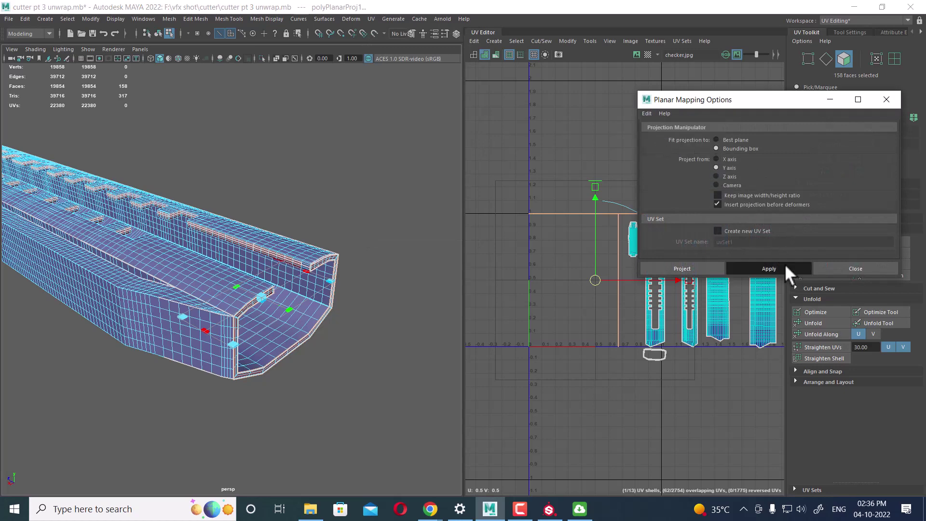
pyautogui.click(784, 264)
pyautogui.click(731, 177)
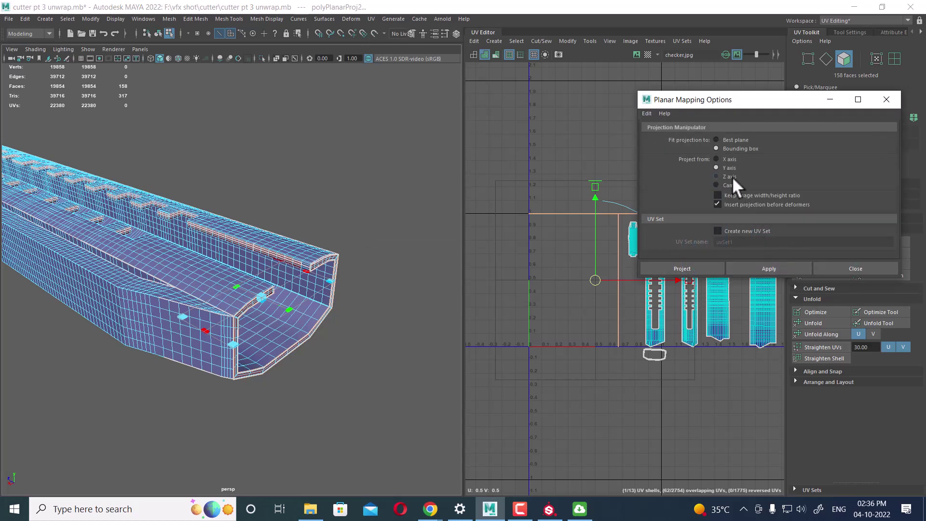
pyautogui.click(779, 262)
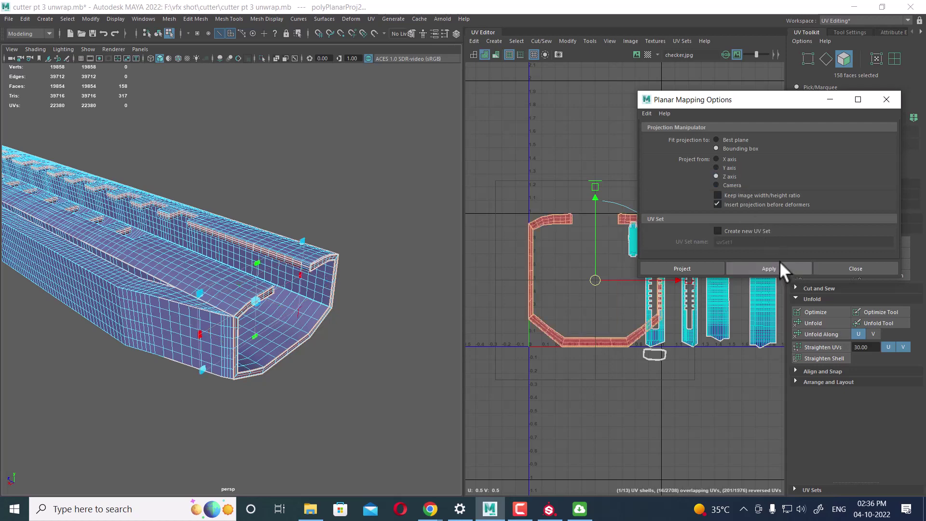
pyautogui.click(870, 266)
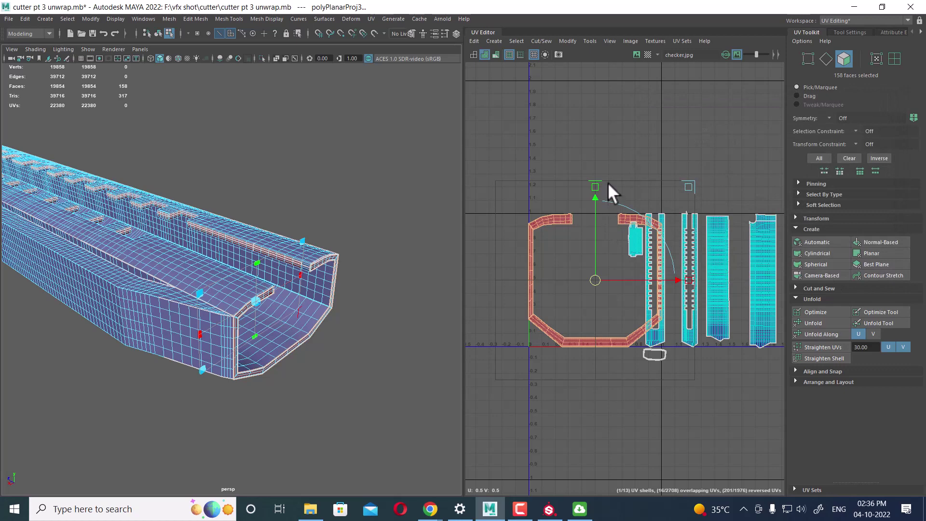
pyautogui.keyDown('shift'); pyautogui.moveTo(611, 161); pyautogui.dragTo(604, 215, button='right'); pyautogui.keyUp('shift')
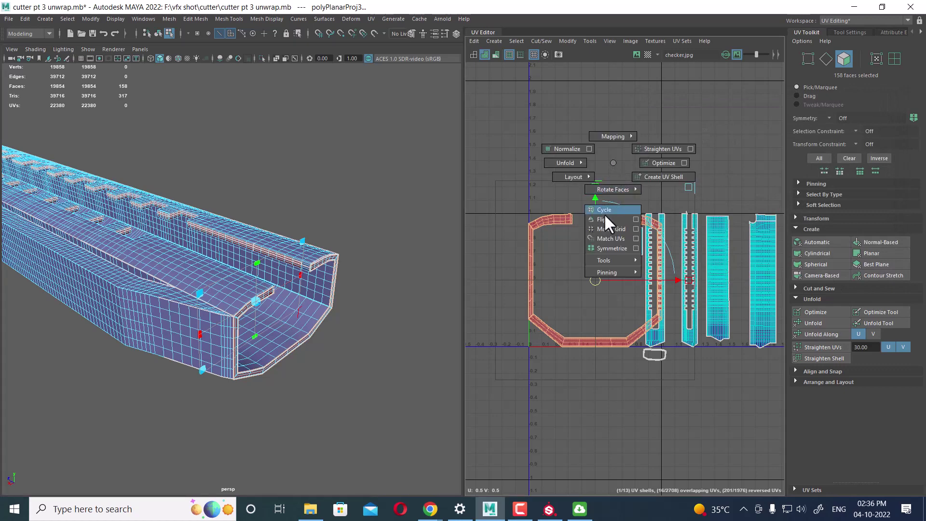
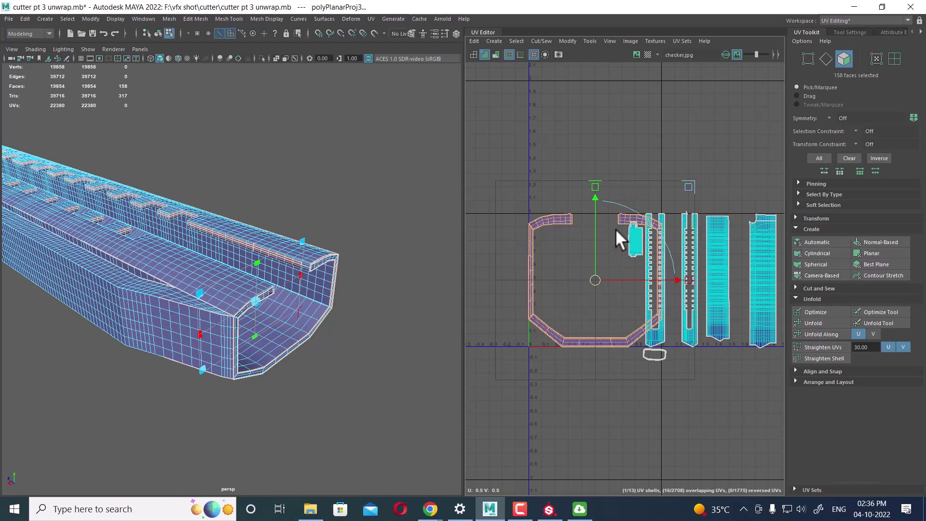
# - Apply a UV command from the marking menu to the selected end-cap faces
pyautogui.keyDown('shift'); pyautogui.moveTo(654, 156); pyautogui.dragTo(546, 164, button='right'); pyautogui.keyUp('shift')
pyautogui.scroll(2, 608, 311)
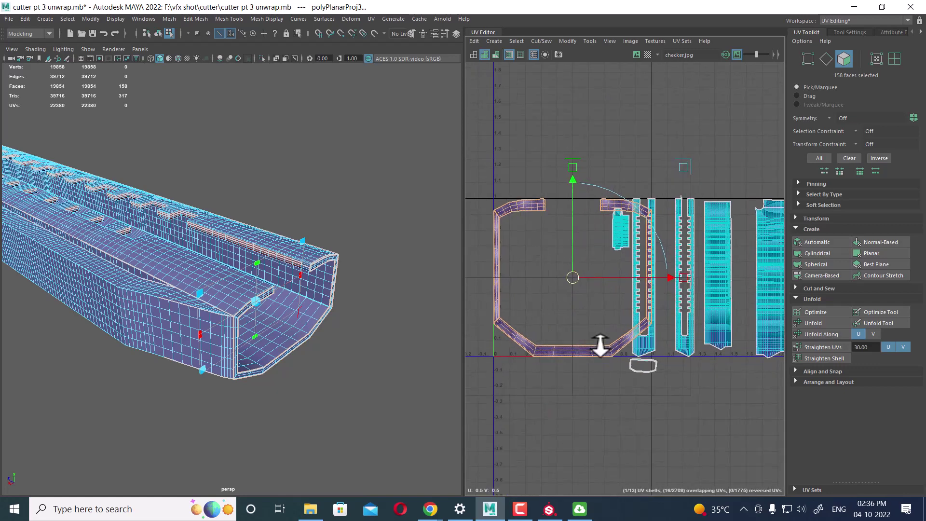
pyautogui.scroll(2, 576, 282)
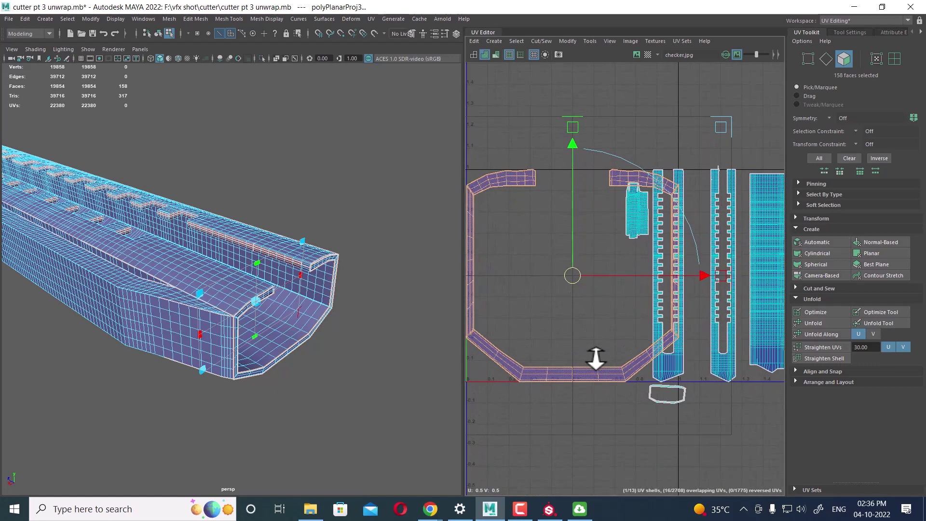
# - Shrink the end-cap UV shell and move it below the tall shells, clear of overlaps
pyautogui.press('r')
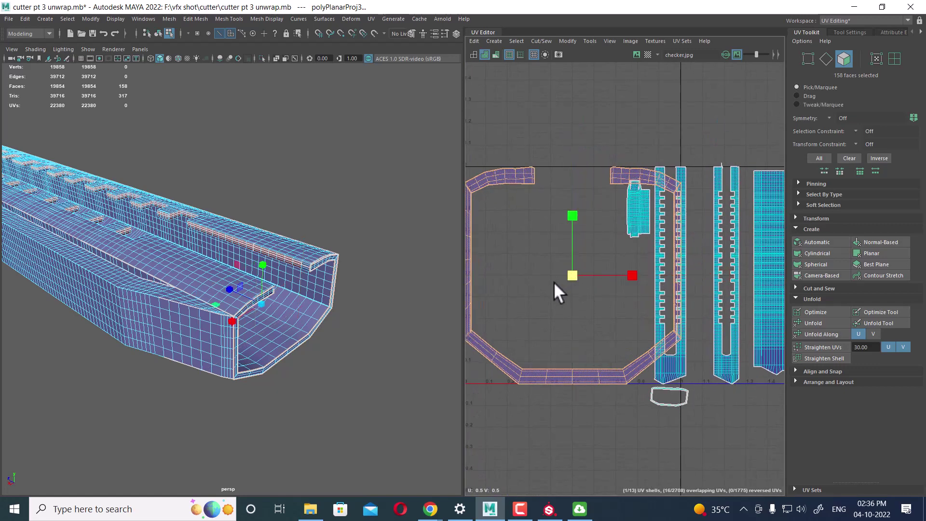
pyautogui.moveTo(550, 283); pyautogui.dragTo(525, 294, button='middle')
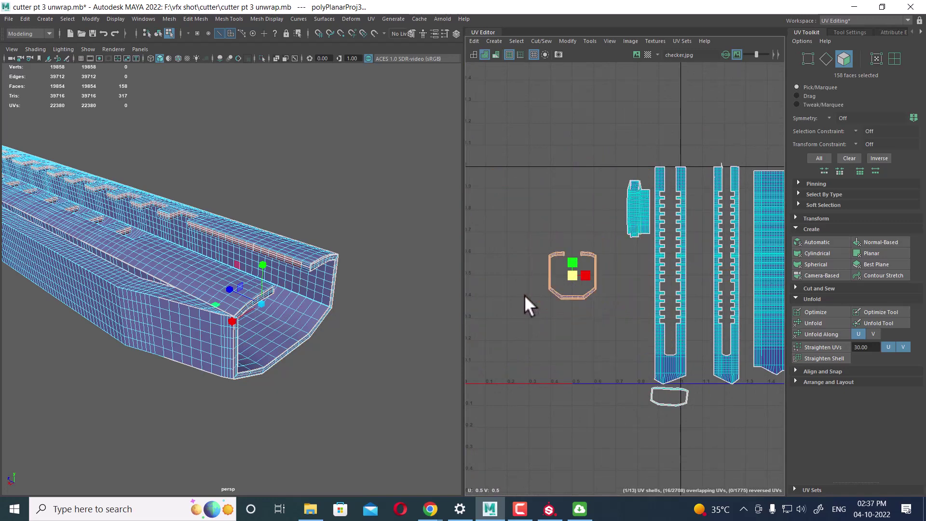
pyautogui.press('w')
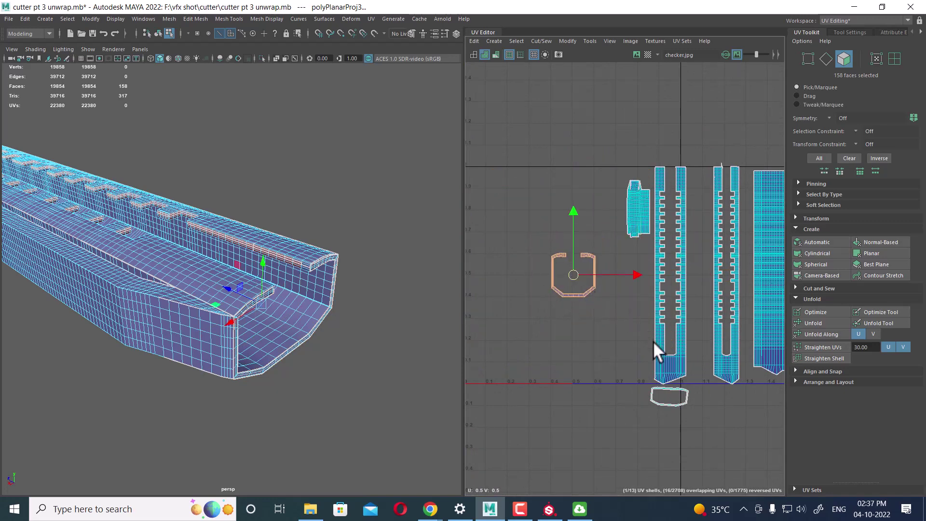
pyautogui.moveTo(654, 342); pyautogui.dragTo(672, 431, button='middle')
pyautogui.moveTo(419, 368)
pyautogui.keyDown('alt'); pyautogui.mouseDown()
pyautogui.moveTo(347, 341)
pyautogui.moveTo(357, 366)
pyautogui.mouseUp(); pyautogui.keyUp('alt')
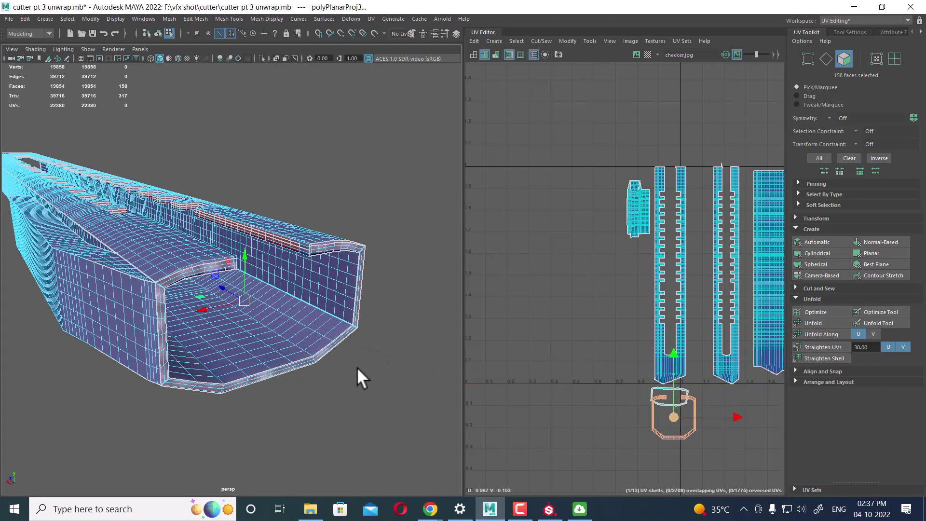
pyautogui.keyDown('alt'); pyautogui.moveTo(356, 367); pyautogui.dragTo(421, 409, button='right'); pyautogui.keyUp('alt')
# - Switch to textured display so the checker shows on the hull
pyautogui.press('6')
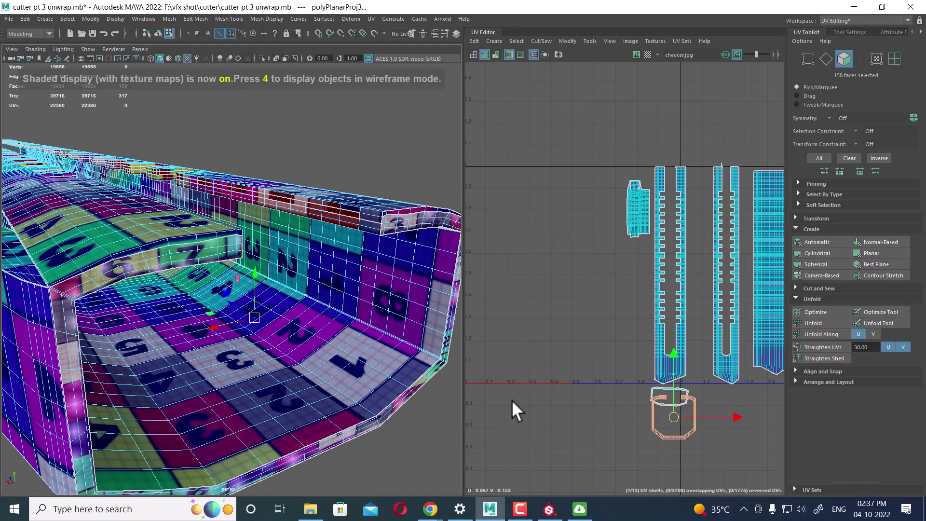
pyautogui.scroll(2, 674, 383)
pyautogui.scroll(2, 674, 368)
pyautogui.scroll(2, 678, 332)
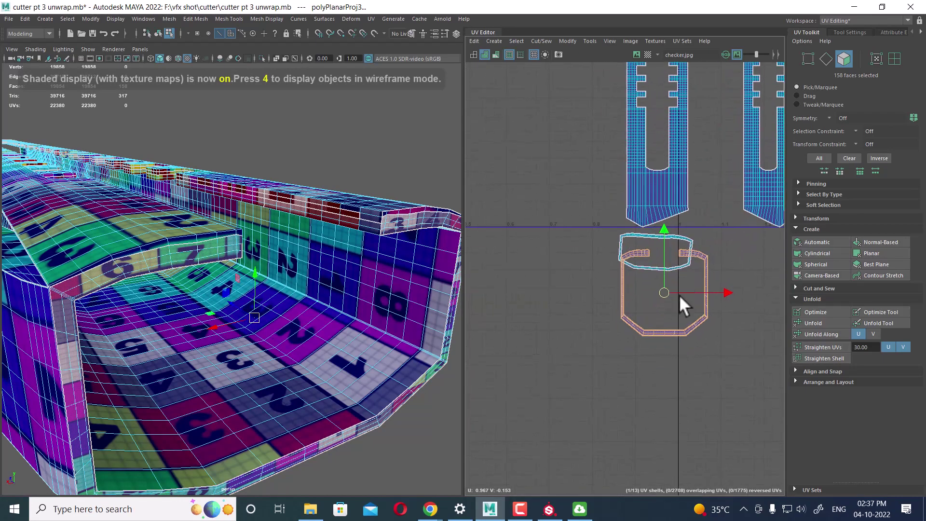
pyautogui.scroll(-3, 270, 367)
pyautogui.keyDown('alt'); pyautogui.moveTo(271, 368); pyautogui.dragTo(250, 359); pyautogui.keyUp('alt')
pyautogui.scroll(1, 748, 388)
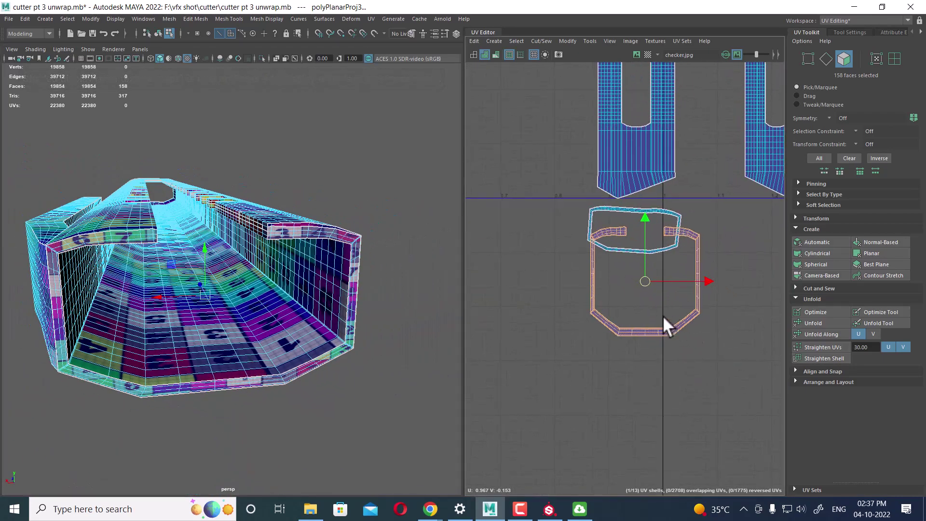
# - Squash the lower end-cap UV shell vertically, then deselect it
pyautogui.press('r')
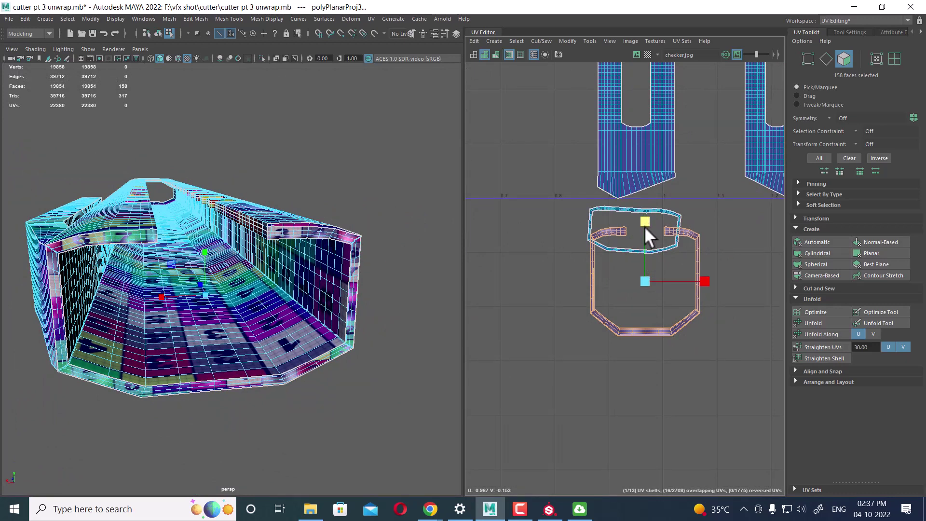
pyautogui.moveTo(645, 228); pyautogui.dragTo(643, 243)
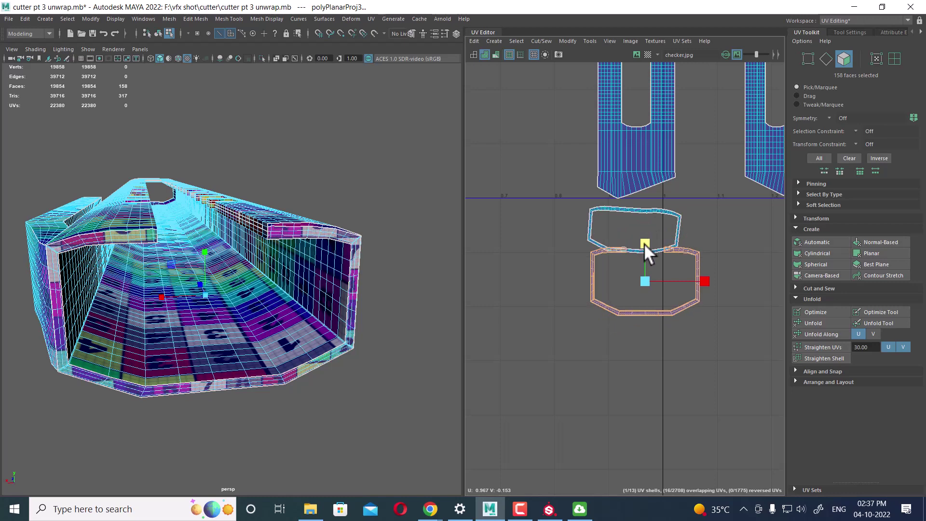
pyautogui.press('w')
pyautogui.click(656, 210)
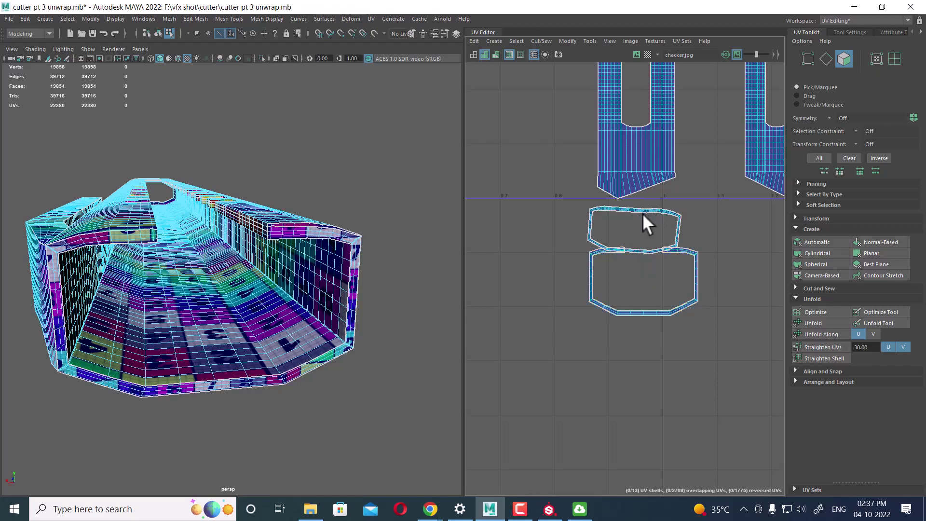
# - Widen the upper end-cap UV shell slightly and shift it a little right
pyautogui.click(646, 209)
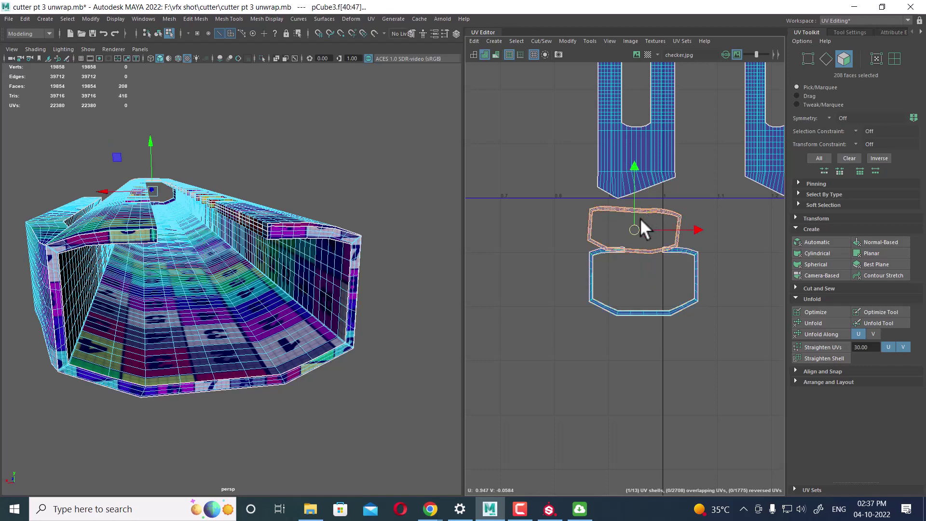
pyautogui.press('r')
pyautogui.moveTo(636, 228); pyautogui.dragTo(691, 237)
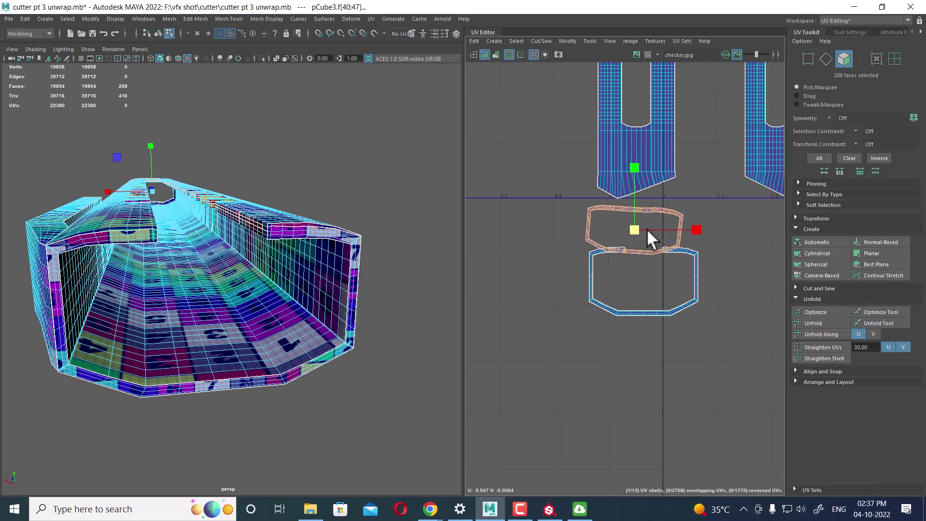
pyautogui.press('w')
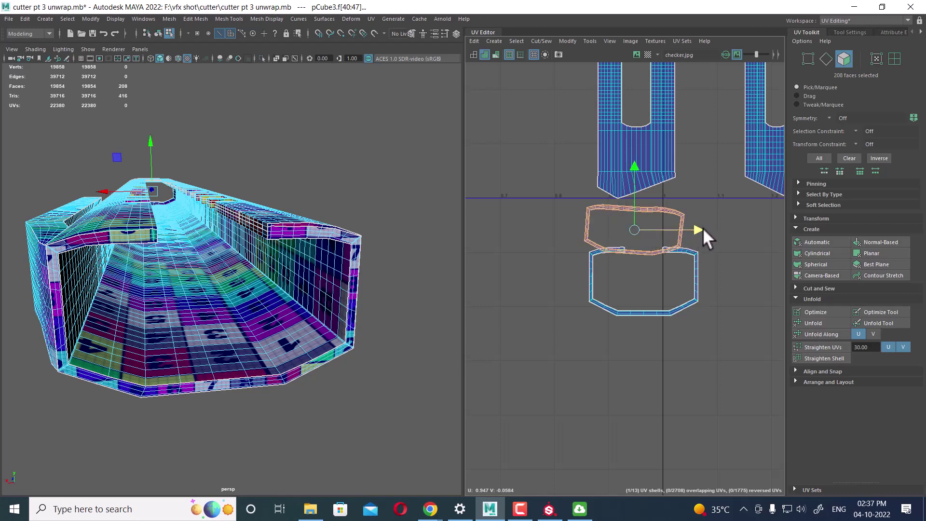
pyautogui.moveTo(697, 230); pyautogui.dragTo(708, 228)
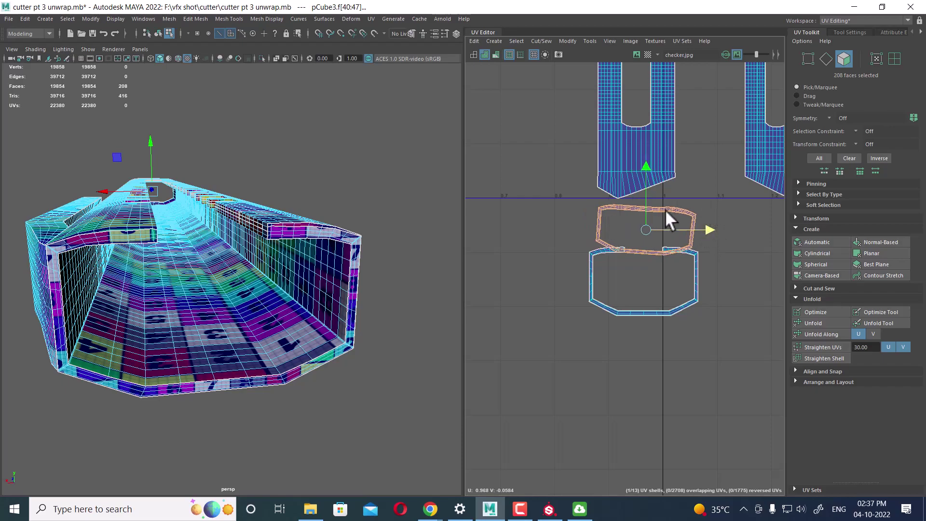
# - Zoom out to review the checkered hull and start selecting all UV shells
pyautogui.moveTo(337, 270)
pyautogui.keyDown('alt'); pyautogui.mouseDown()
pyautogui.moveTo(257, 306)
pyautogui.moveTo(281, 264)
pyautogui.moveTo(189, 265)
pyautogui.moveTo(338, 235)
pyautogui.mouseUp(); pyautogui.keyUp('alt')
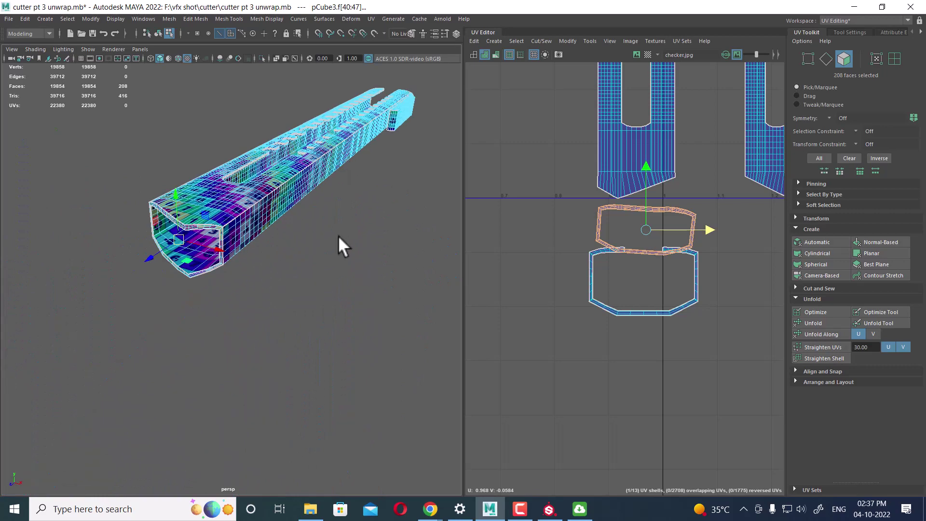
pyautogui.scroll(3, 332, 251)
pyautogui.scroll(2, 343, 285)
pyautogui.scroll(1, 390, 280)
pyautogui.scroll(2, 687, 304)
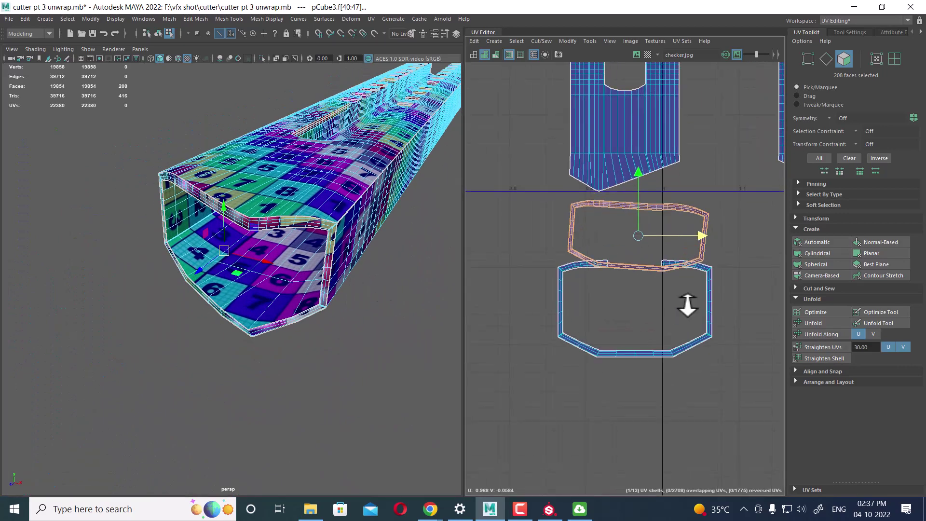
pyautogui.scroll(2, 687, 305)
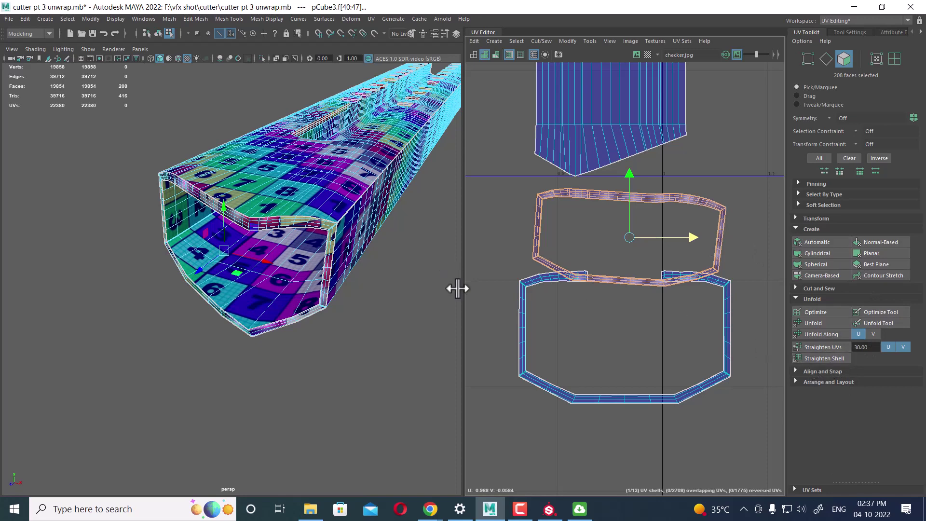
pyautogui.scroll(-1, 554, 262)
pyautogui.scroll(-3, 554, 262)
pyautogui.scroll(-1, 569, 319)
pyautogui.scroll(-2, 620, 335)
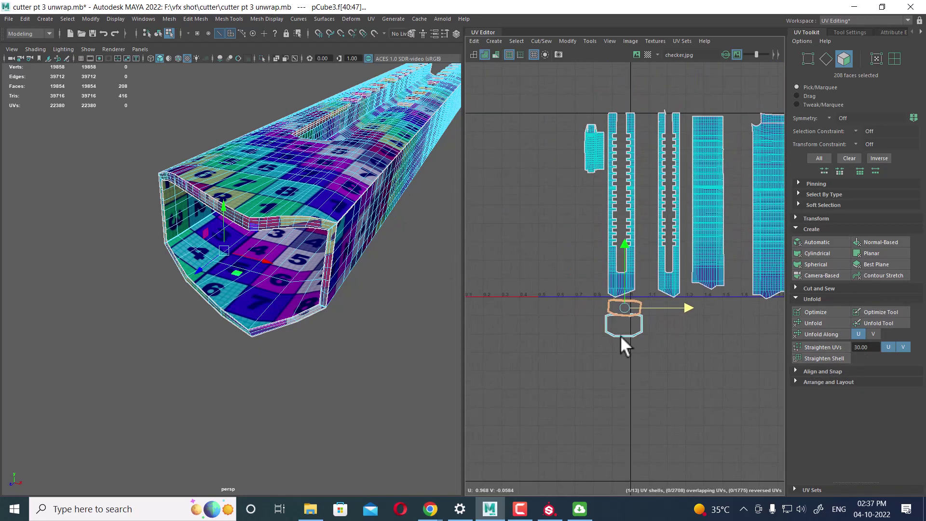
pyautogui.scroll(-2, 584, 289)
pyautogui.moveTo(511, 222); pyautogui.dragTo(589, 366)
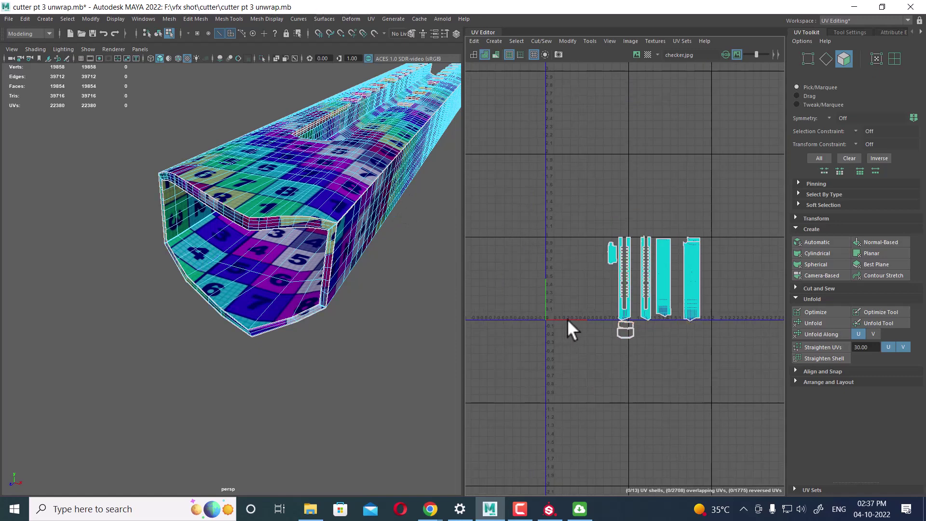
# - Return to plain shaded display and select the whole hull object
pyautogui.moveTo(577, 195); pyautogui.dragTo(715, 385)
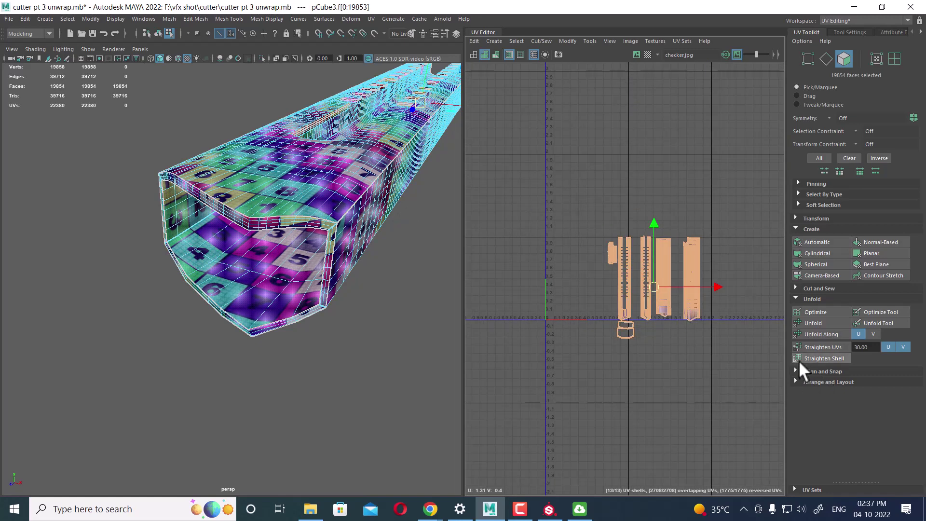
pyautogui.moveTo(261, 264)
pyautogui.keyDown('alt'); pyautogui.mouseDown()
pyautogui.moveTo(316, 240)
pyautogui.moveTo(302, 324)
pyautogui.moveTo(235, 302)
pyautogui.moveTo(280, 264)
pyautogui.moveTo(374, 324)
pyautogui.moveTo(355, 320)
pyautogui.moveTo(370, 311)
pyautogui.moveTo(392, 201)
pyautogui.moveTo(365, 254)
pyautogui.mouseUp(); pyautogui.keyUp('alt')
pyautogui.click(393, 201)
pyautogui.press('5')
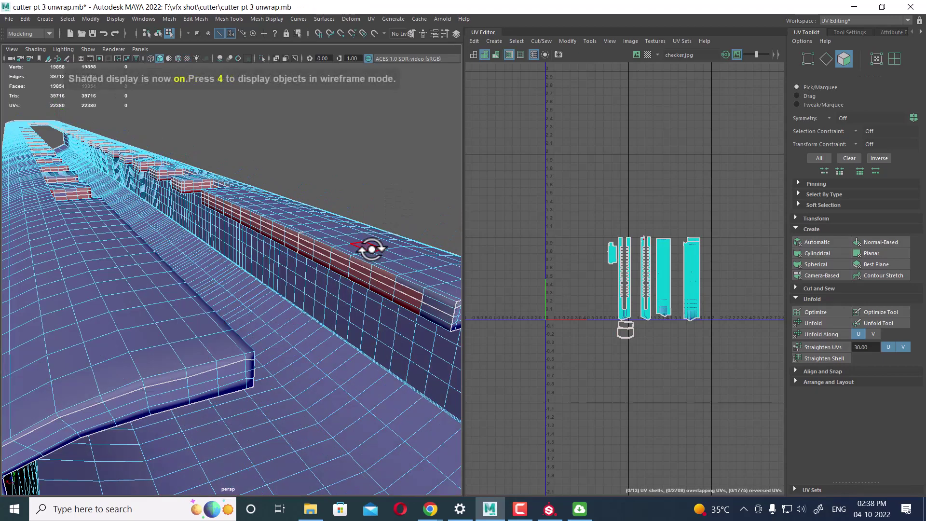
pyautogui.scroll(-5, 351, 247)
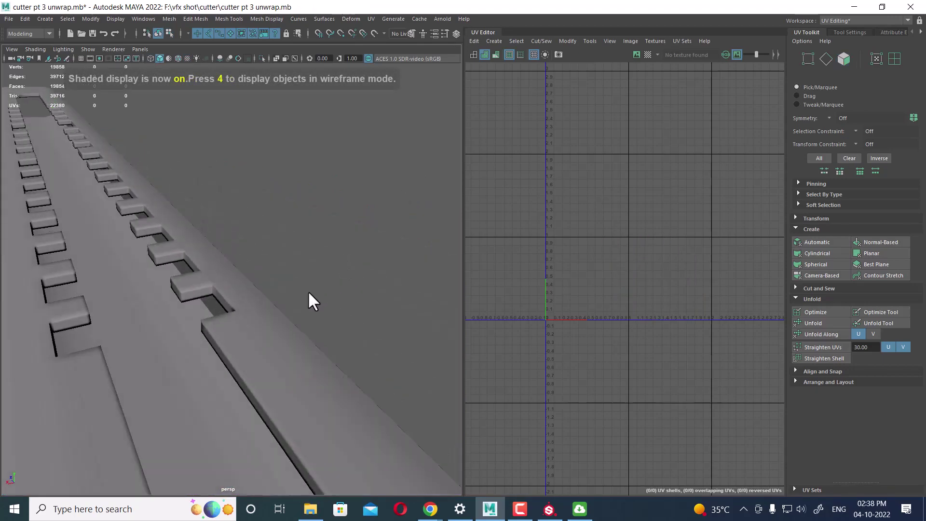
pyautogui.click(260, 330)
pyautogui.moveTo(259, 329)
pyautogui.keyDown('alt'); pyautogui.mouseDown()
pyautogui.moveTo(298, 334)
pyautogui.moveTo(275, 376)
pyautogui.moveTo(299, 351)
pyautogui.moveTo(434, 332)
pyautogui.mouseUp(); pyautogui.keyUp('alt')
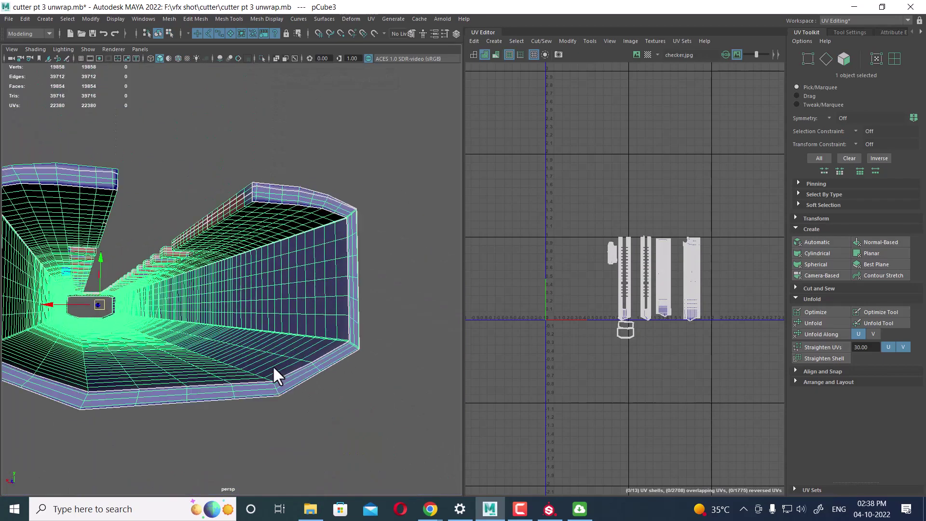
pyautogui.scroll(1, 674, 319)
# - Select every hull UV, try automatic packing, then undo it
pyautogui.keyDown('alt'); pyautogui.moveTo(674, 319); pyautogui.dragTo(661, 289, button='middle'); pyautogui.keyUp('alt')
pyautogui.scroll(1, 661, 289)
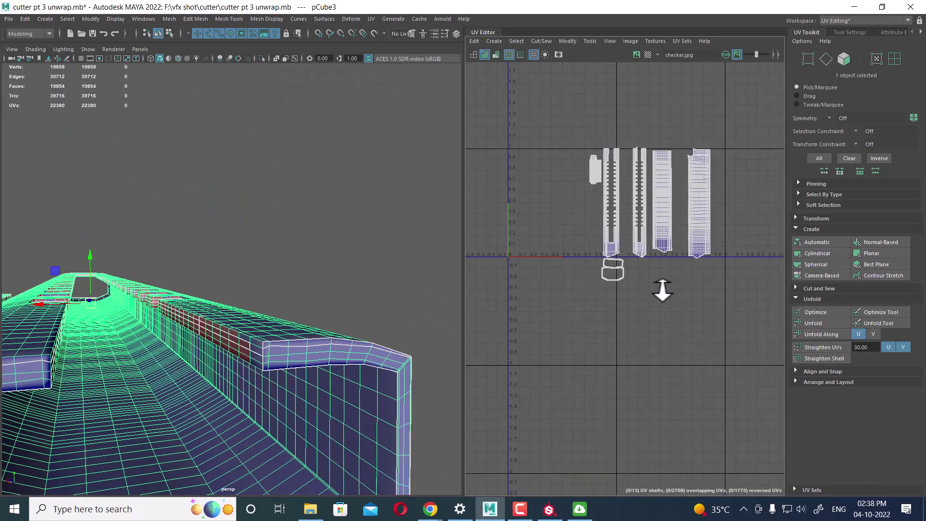
pyautogui.moveTo(655, 258); pyautogui.dragTo(708, 210, button='right')
pyautogui.hotkey('ctrl', 'shift', 'a')
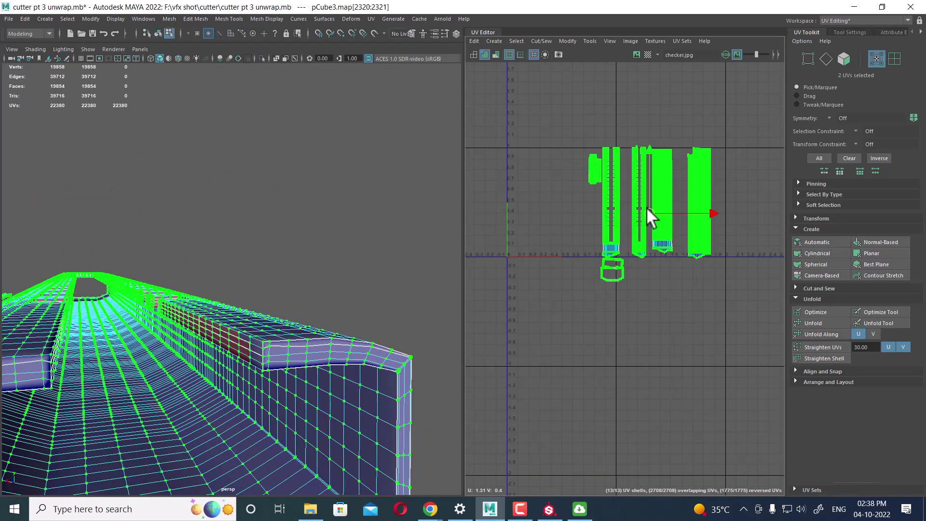
pyautogui.keyDown('shift'); pyautogui.moveTo(679, 145); pyautogui.dragTo(568, 200, button='right'); pyautogui.keyUp('shift')
pyautogui.scroll(2, 564, 226)
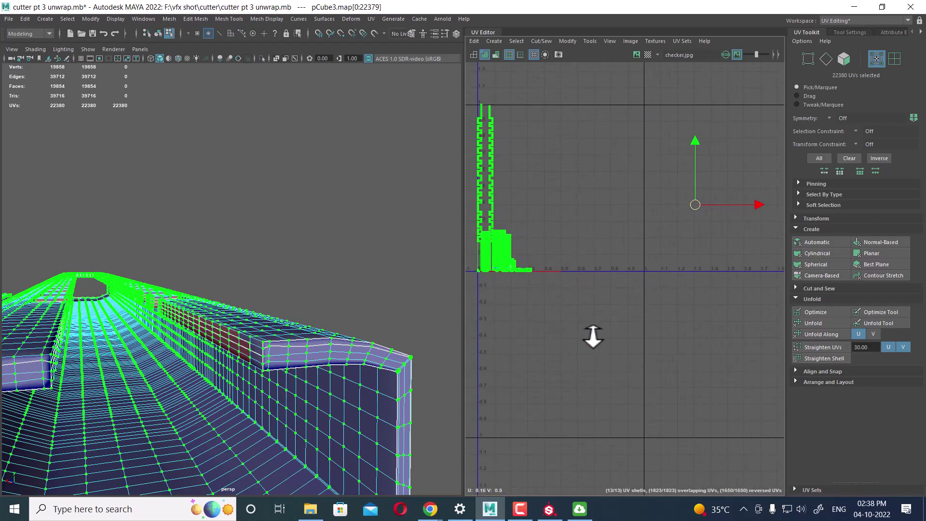
pyautogui.hotkey('ctrl', 'z')
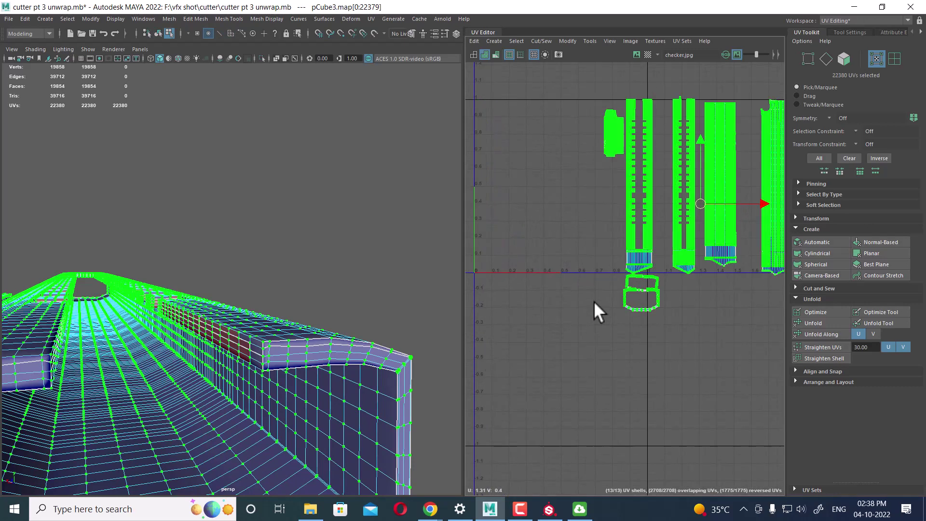
# - Lay out UVs with the Legacy method, 2048 Map spacing and the 0–1 square region
pyautogui.keyDown('shift'); pyautogui.moveTo(612, 211); pyautogui.dragTo(535, 245, button='right'); pyautogui.keyUp('shift')
pyautogui.moveTo(781, 106); pyautogui.dragTo(309, 109)
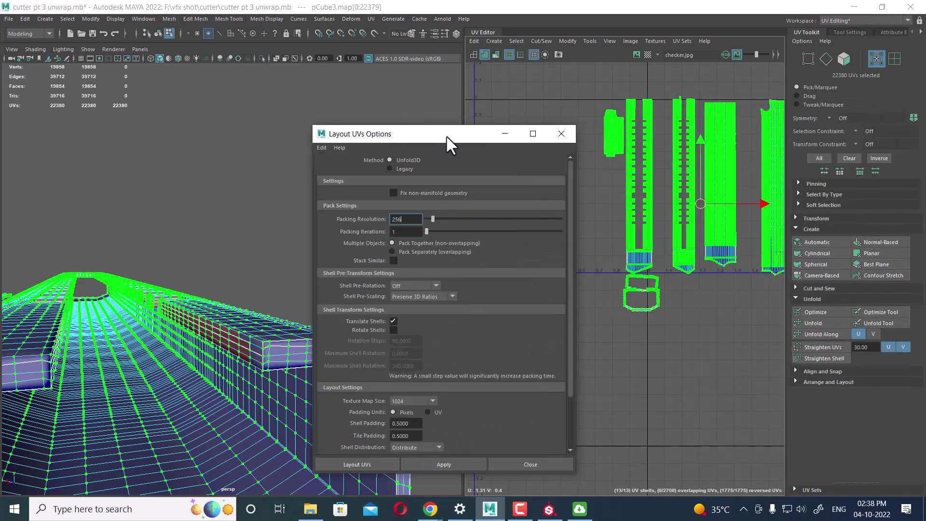
pyautogui.click(242, 144)
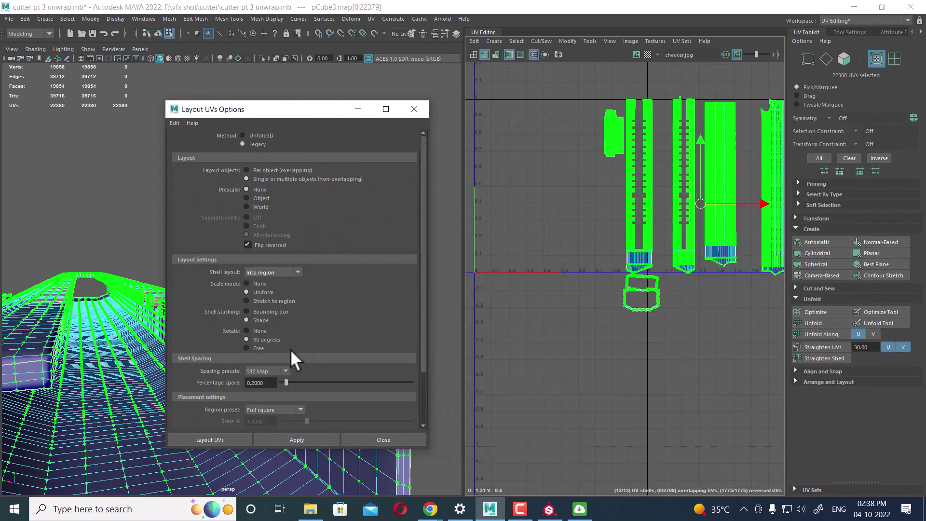
pyautogui.scroll(-2, 291, 350)
pyautogui.click(270, 309)
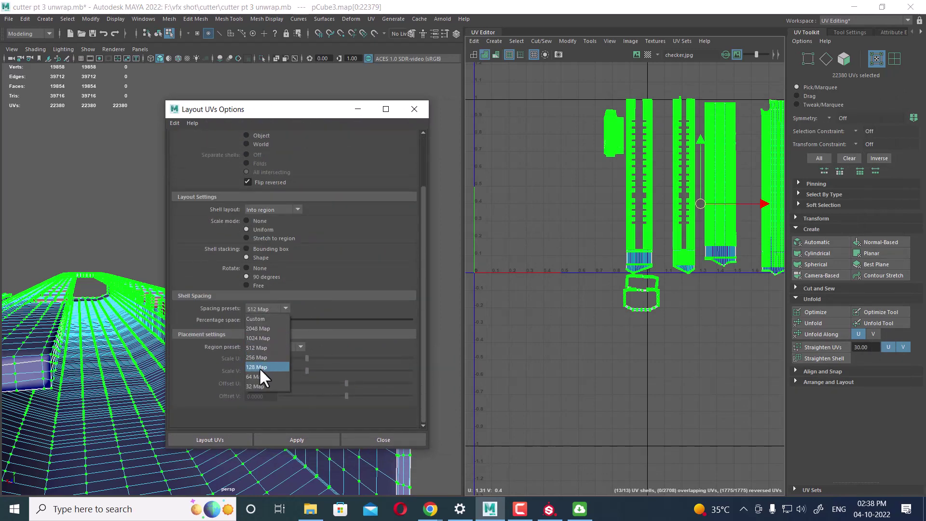
pyautogui.click(259, 329)
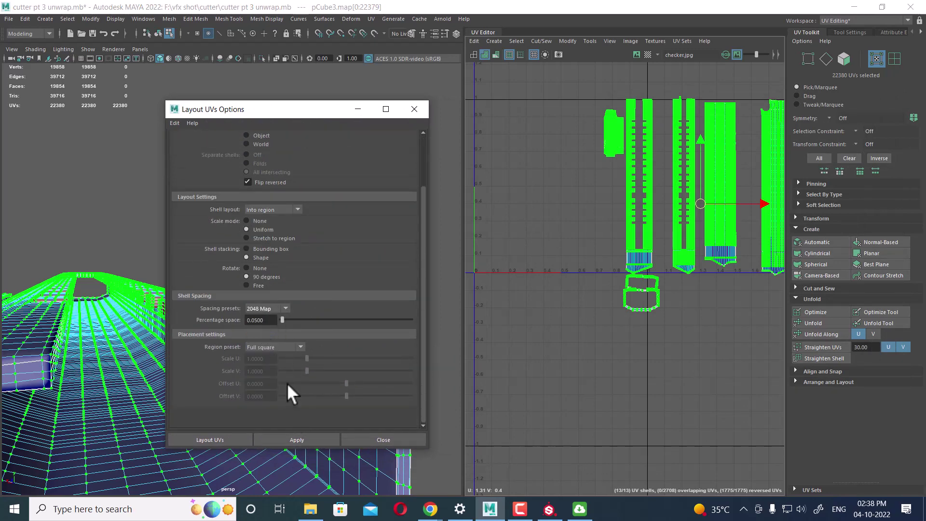
pyautogui.click(284, 347)
pyautogui.click(283, 343)
pyautogui.click(303, 432)
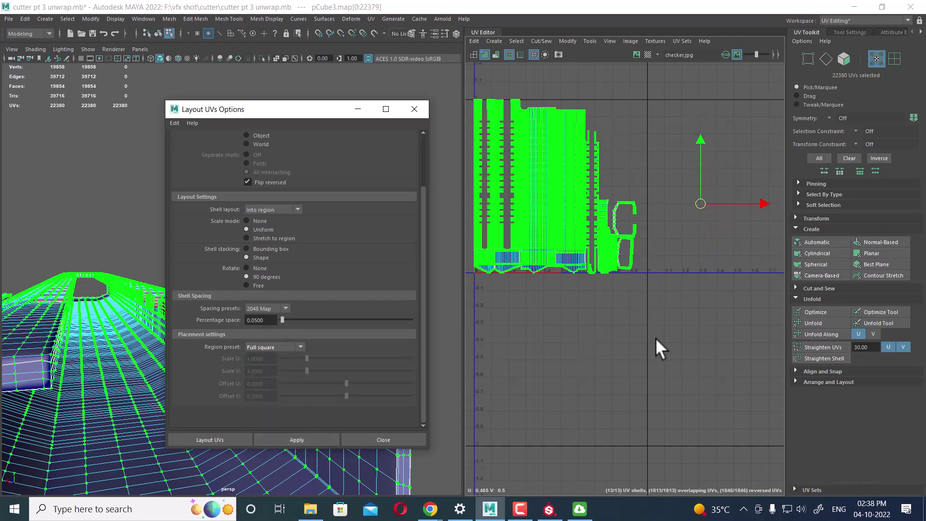
# - Inspect the packed 0–1 layout and close the Layout UVs options
pyautogui.scroll(2, 651, 320)
pyautogui.scroll(2, 630, 279)
pyautogui.scroll(2, 678, 388)
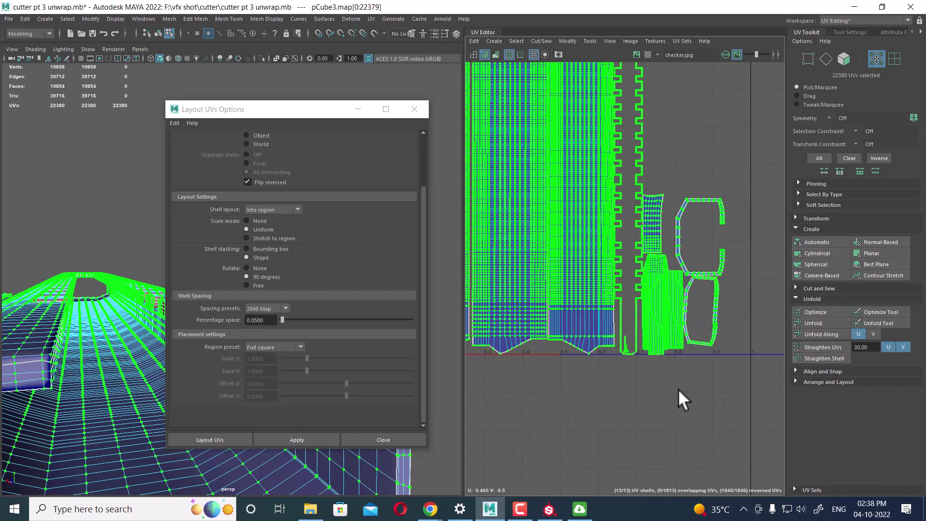
pyautogui.scroll(-2, 653, 290)
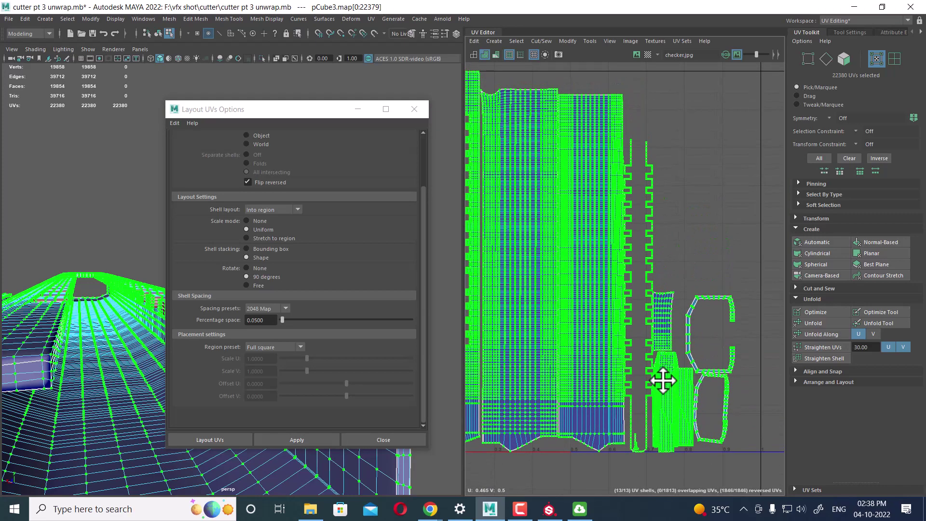
pyautogui.scroll(-1, 663, 378)
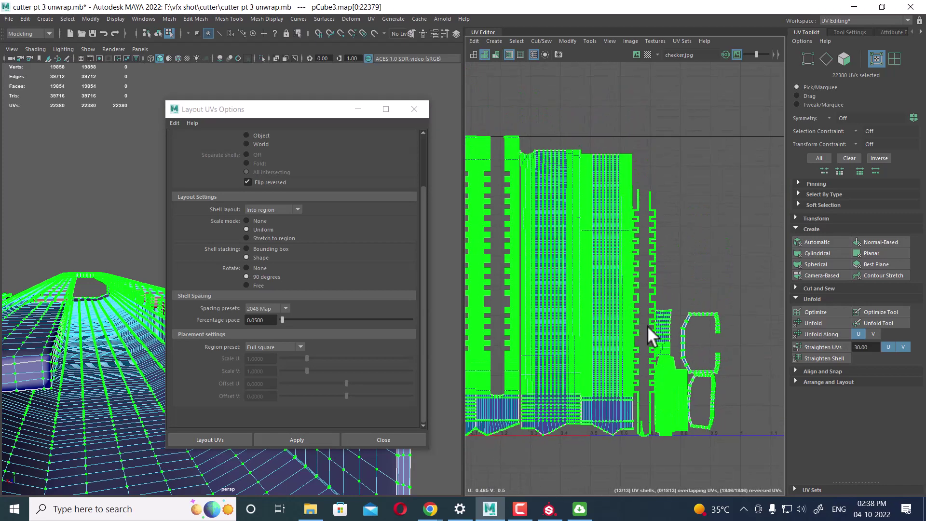
pyautogui.click(390, 439)
# - Switch to edge mode and select the comb shell's border edges
pyautogui.moveTo(275, 231); pyautogui.dragTo(360, 197, button='right')
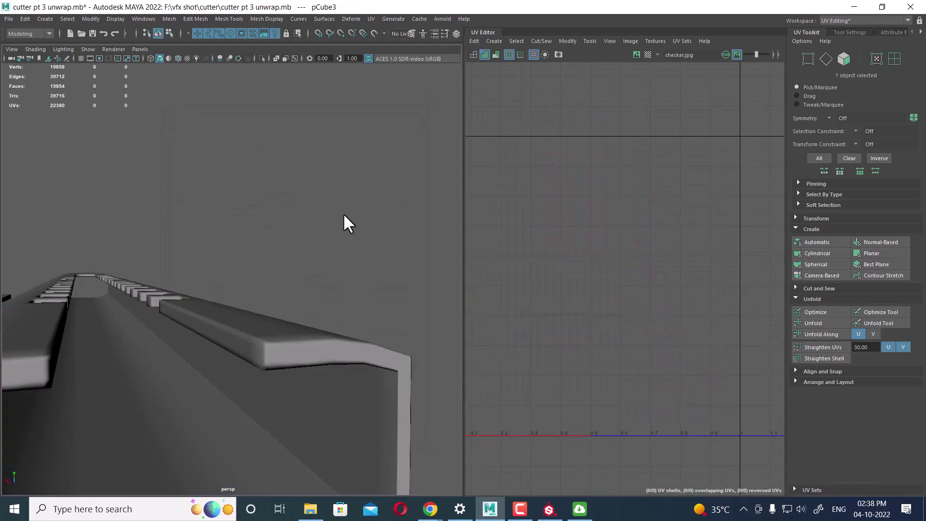
pyautogui.keyDown('alt'); pyautogui.moveTo(343, 212); pyautogui.dragTo(357, 407); pyautogui.keyUp('alt')
pyautogui.scroll(2, 606, 337)
pyautogui.scroll(1, 653, 324)
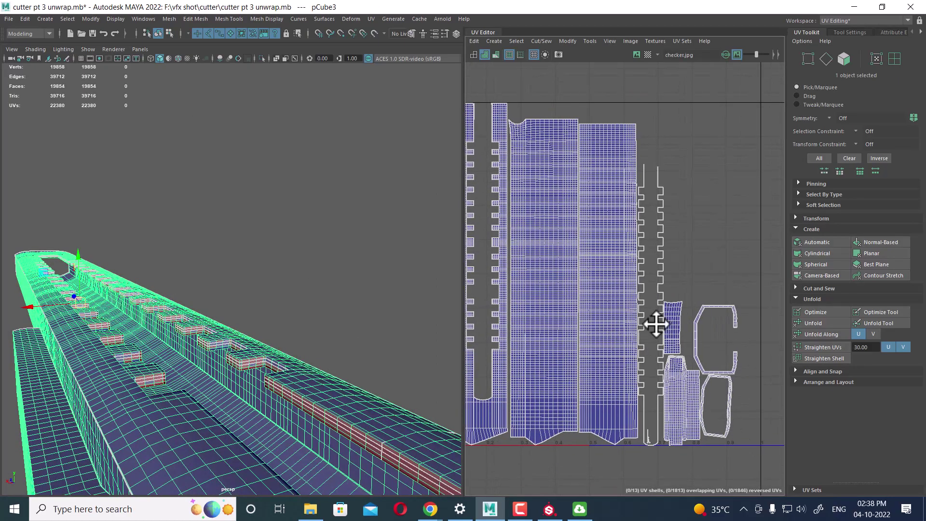
pyautogui.scroll(1, 652, 324)
pyautogui.scroll(3, 345, 430)
pyautogui.scroll(1, 708, 318)
pyautogui.scroll(1, 675, 260)
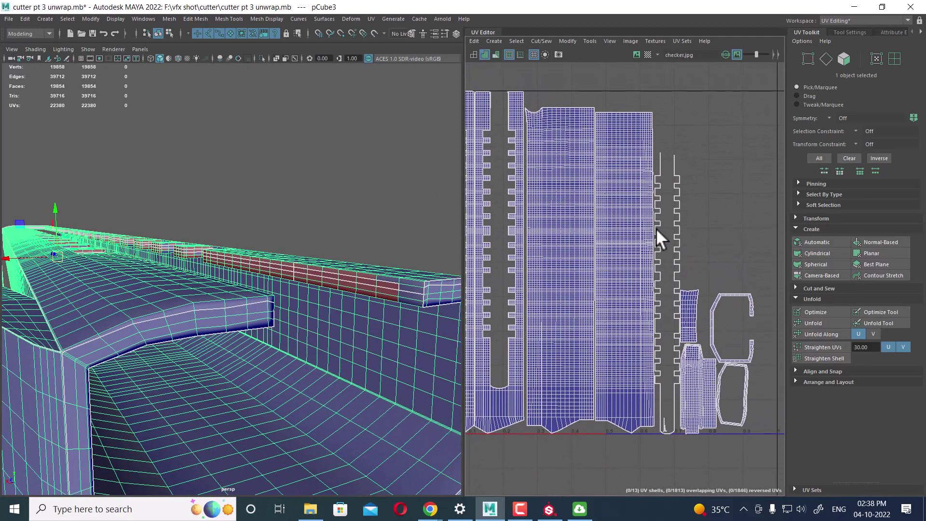
pyautogui.scroll(2, 675, 226)
pyautogui.rightClick(698, 208)
pyautogui.click(699, 184)
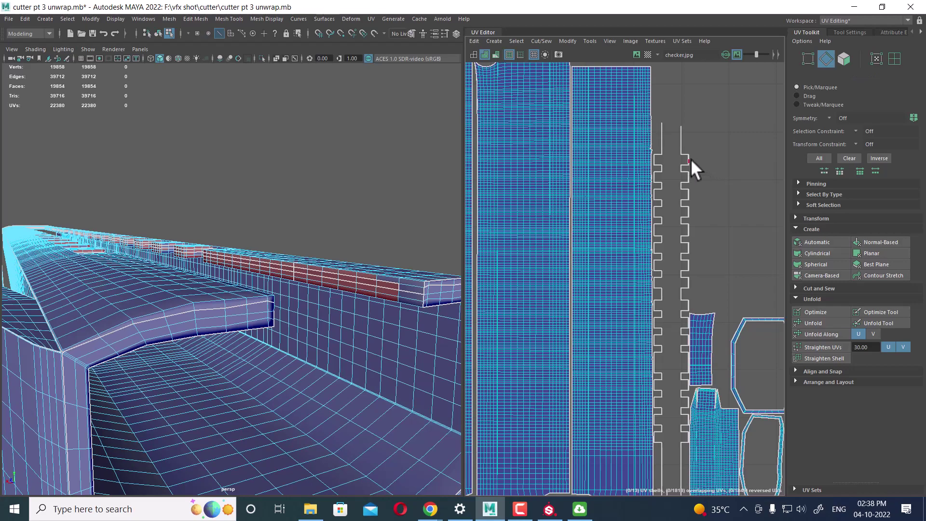
pyautogui.doubleClick(690, 158)
# - Try nudging the comb shell's edges right, then undo the move
pyautogui.keyDown('alt'); pyautogui.moveTo(429, 348); pyautogui.dragTo(310, 324); pyautogui.keyUp('alt')
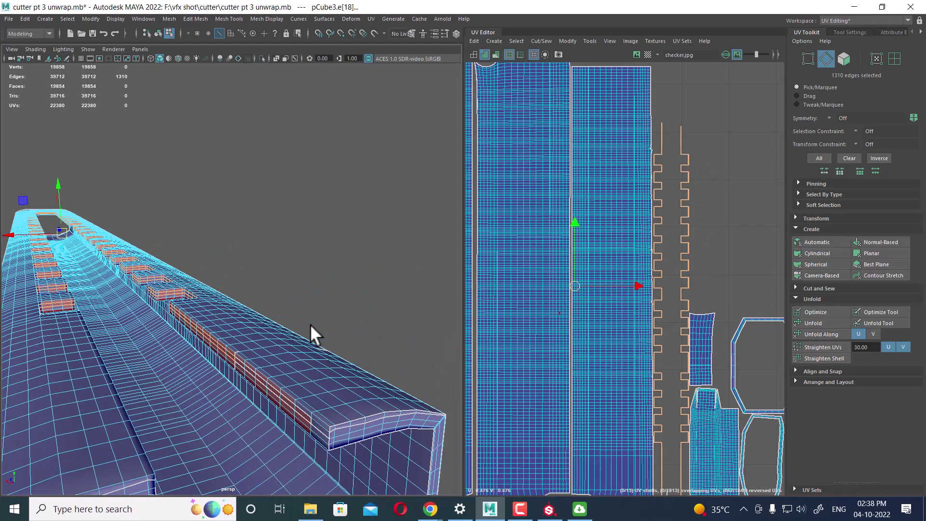
pyautogui.scroll(2, 283, 356)
pyautogui.scroll(2, 275, 344)
pyautogui.scroll(2, 275, 351)
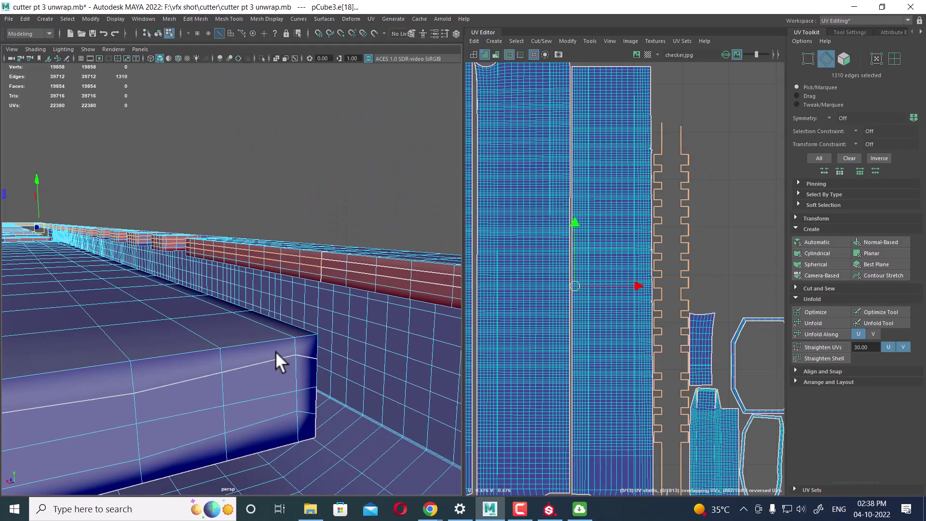
pyautogui.scroll(-1, 623, 282)
pyautogui.scroll(-1, 622, 289)
pyautogui.scroll(-1, 641, 287)
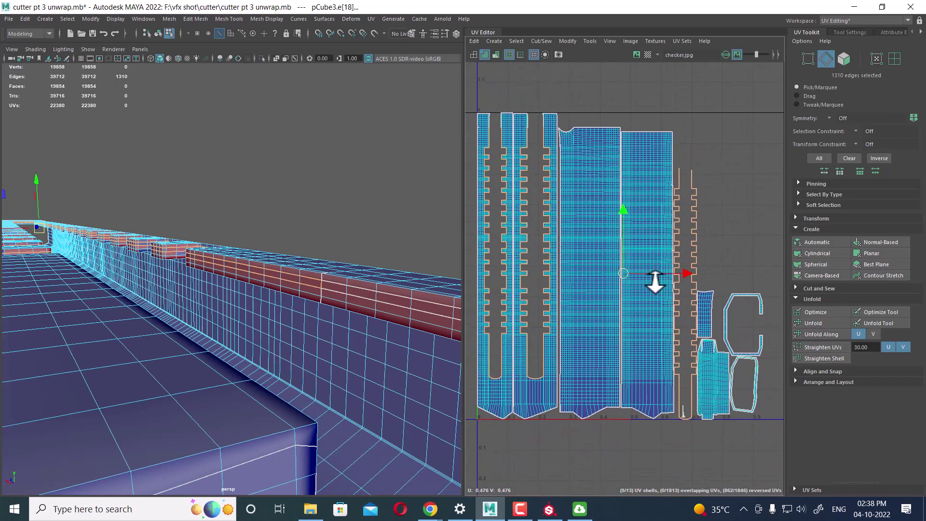
pyautogui.scroll(-1, 653, 296)
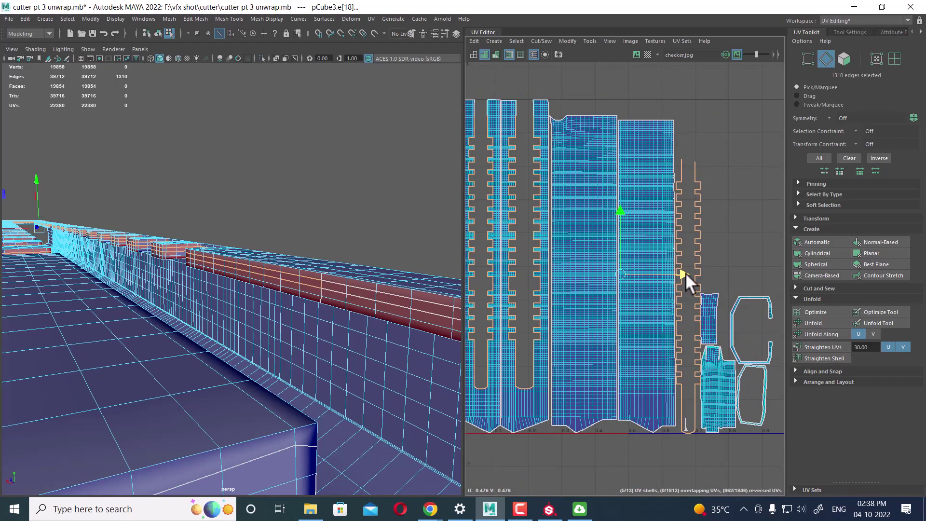
pyautogui.moveTo(684, 273); pyautogui.dragTo(687, 273)
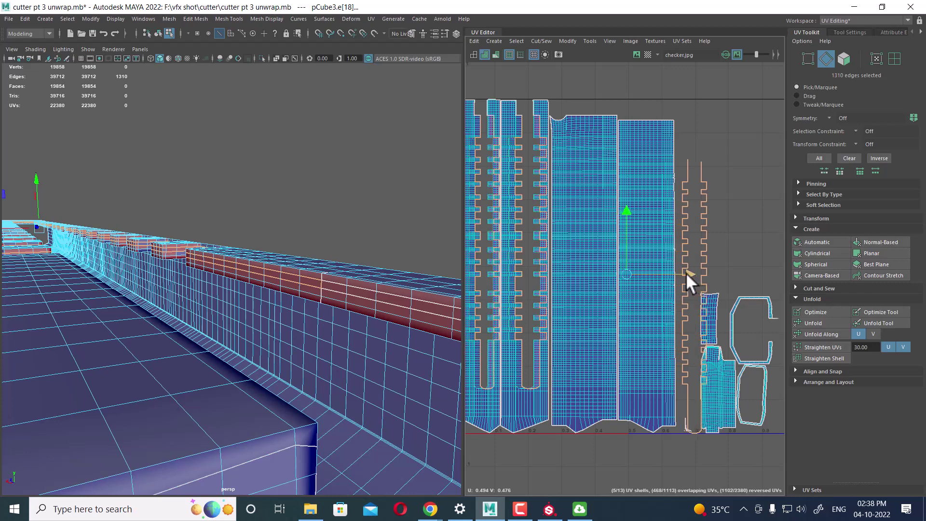
pyautogui.hotkey('ctrl', 'z')
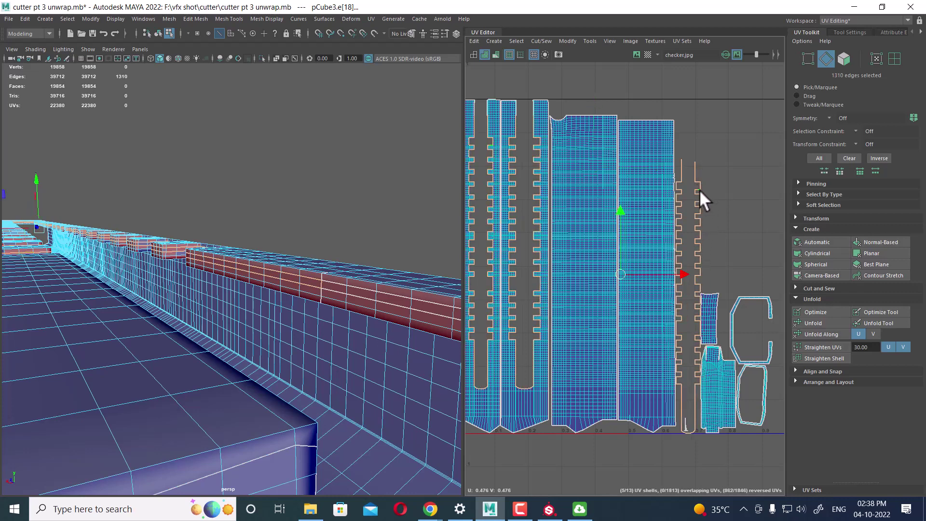
# - Select the comb piece as a UV shell and nudge it right along X
pyautogui.moveTo(707, 214); pyautogui.dragTo(738, 213, button='right')
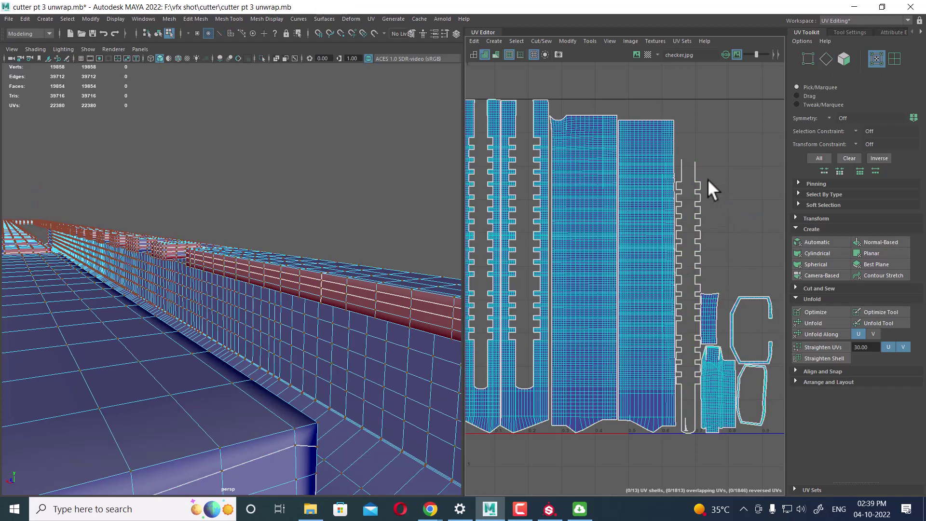
pyautogui.click(702, 181)
pyautogui.keyDown('ctrl'); pyautogui.moveTo(693, 195); pyautogui.dragTo(682, 208, button='right'); pyautogui.keyUp('ctrl')
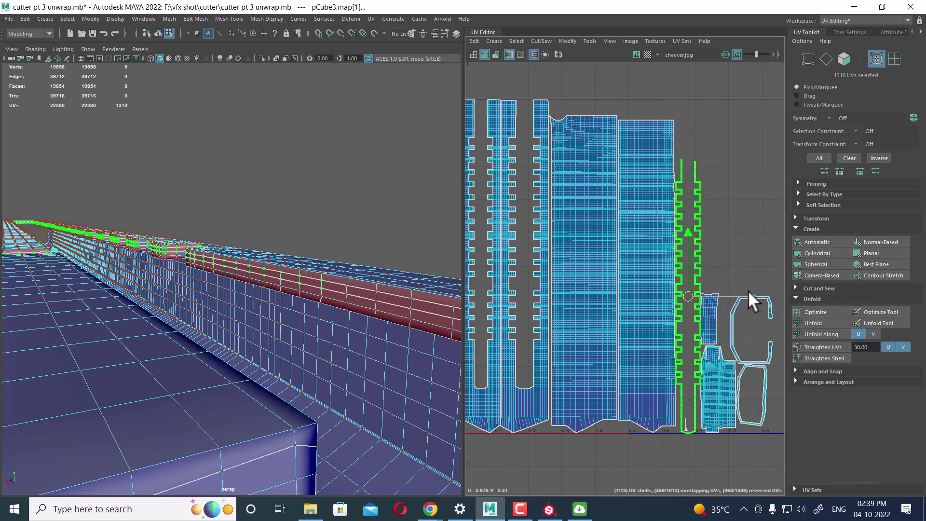
pyautogui.moveTo(748, 291); pyautogui.dragTo(760, 293)
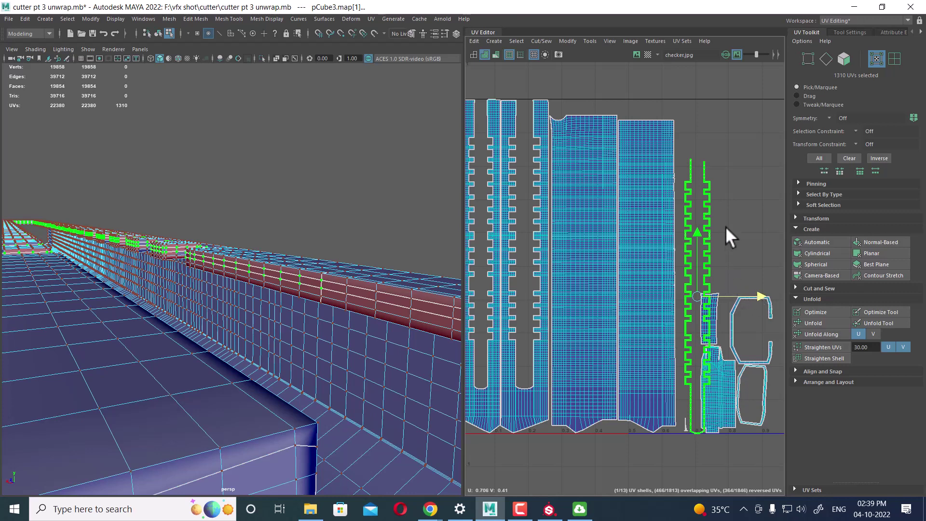
pyautogui.moveTo(725, 227); pyautogui.dragTo(736, 177, button='right')
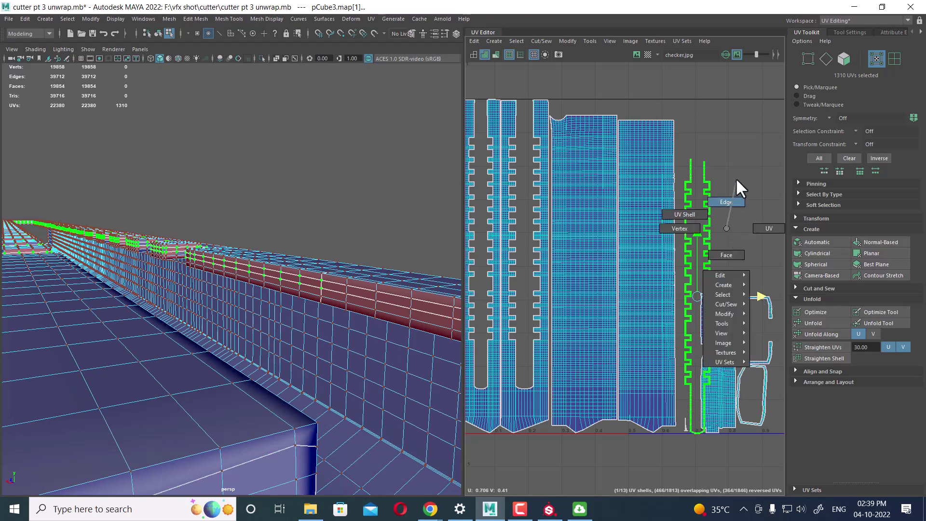
pyautogui.doubleClick(690, 172)
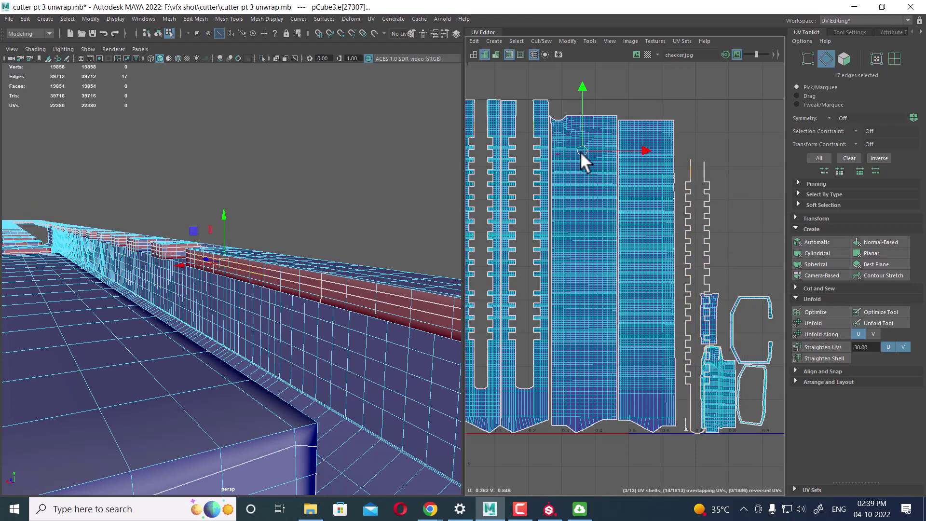
pyautogui.moveTo(684, 173); pyautogui.dragTo(693, 233)
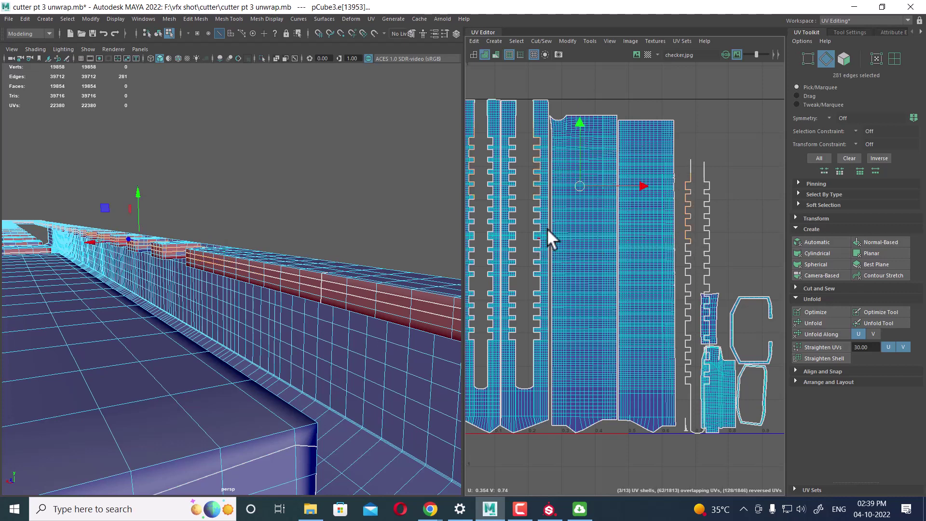
pyautogui.moveTo(547, 231)
pyautogui.keyDown('alt'); pyautogui.mouseDown(button='middle')
pyautogui.moveTo(578, 233)
pyautogui.moveTo(618, 214)
pyautogui.mouseUp(button='middle'); pyautogui.keyUp('alt')
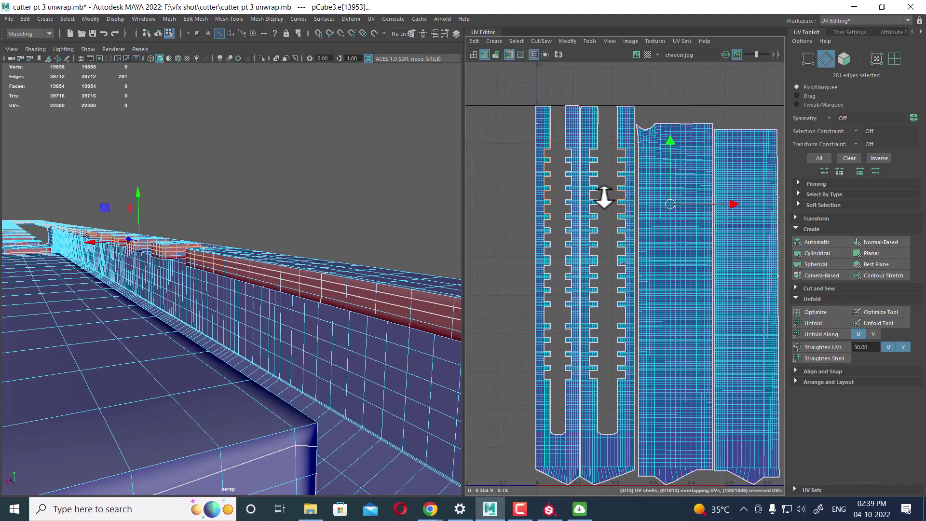
pyautogui.scroll(-2, 637, 231)
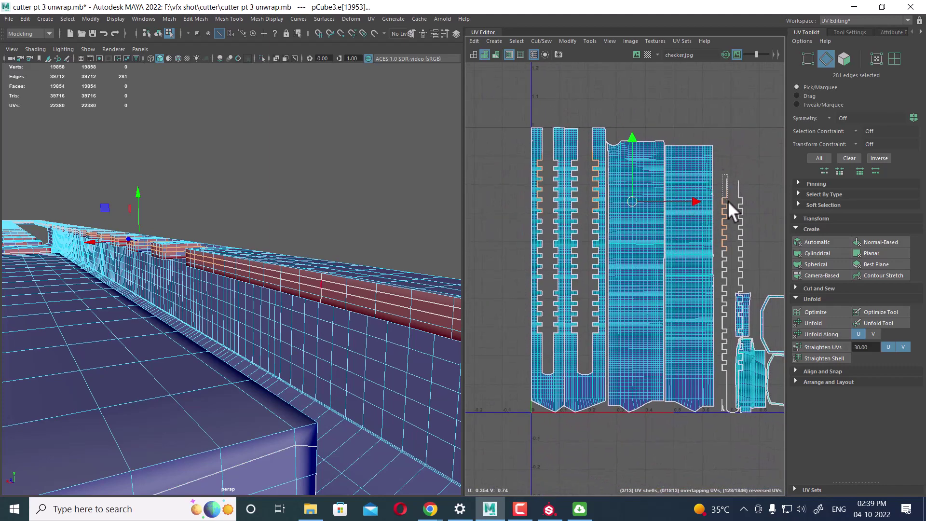
pyautogui.keyDown('shift'); pyautogui.moveTo(725, 175); pyautogui.dragTo(754, 258); pyautogui.keyUp('shift')
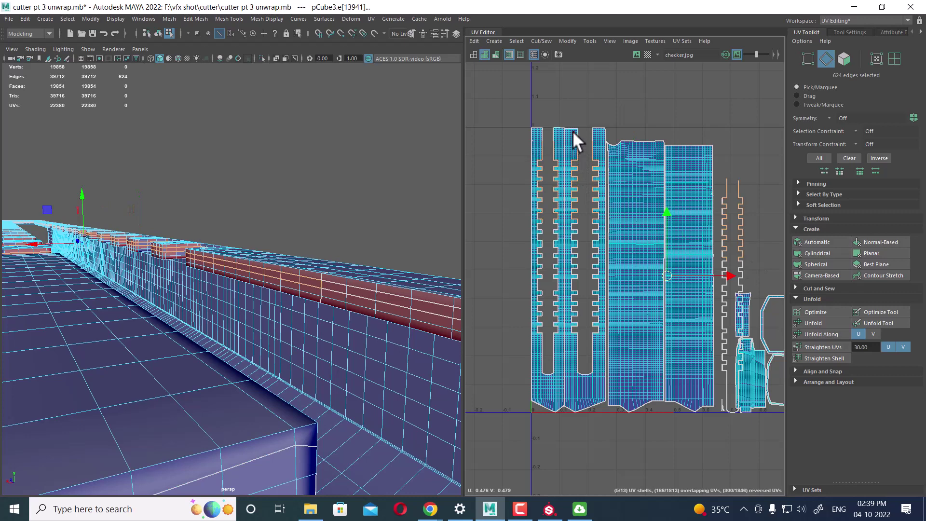
pyautogui.moveTo(572, 131); pyautogui.dragTo(597, 342)
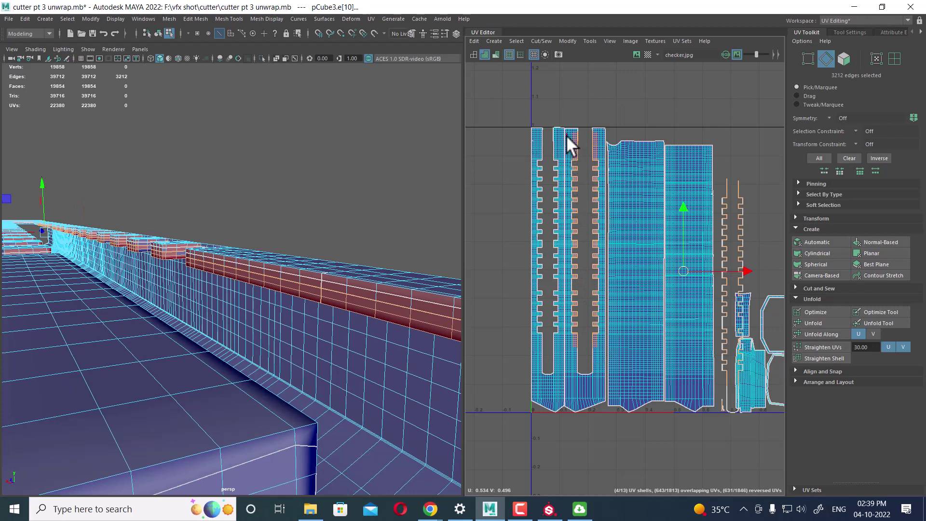
pyautogui.moveTo(565, 134); pyautogui.dragTo(598, 372)
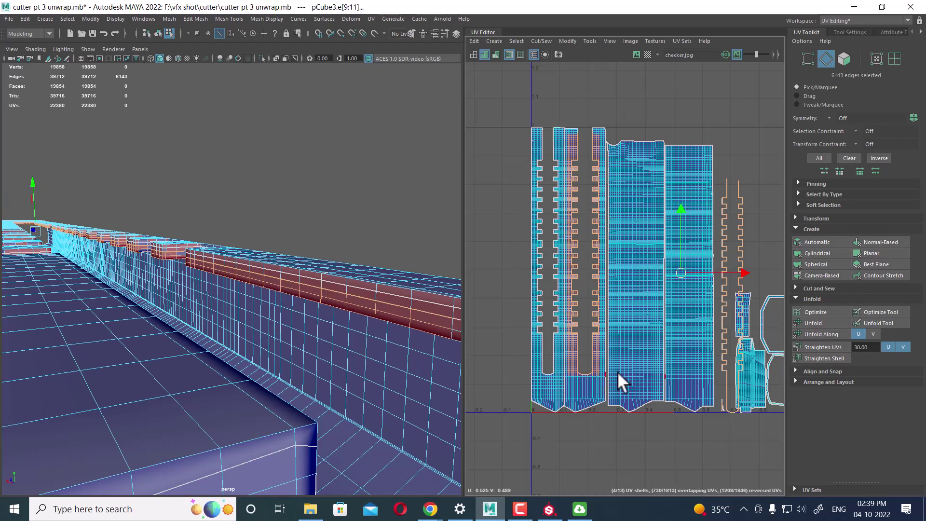
pyautogui.keyDown('shift'); pyautogui.moveTo(704, 326); pyautogui.dragTo(699, 261, button='right'); pyautogui.keyUp('shift')
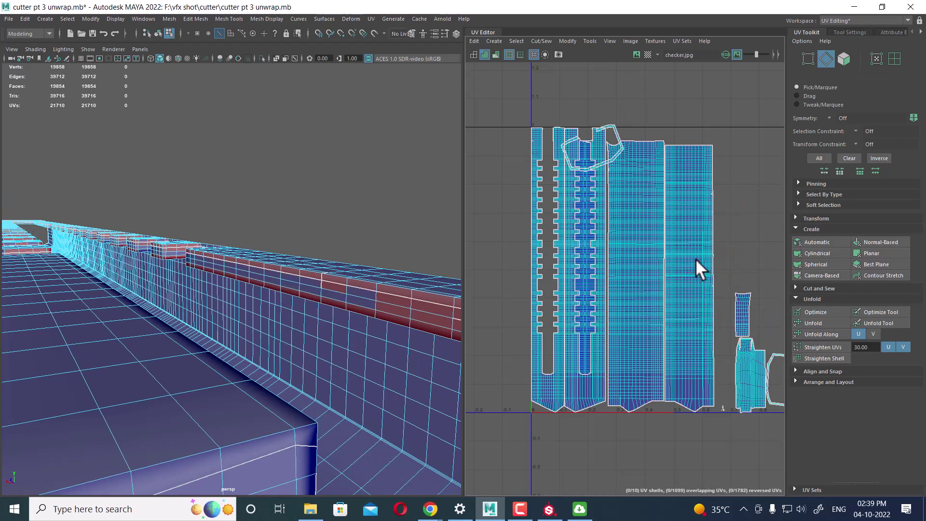
pyautogui.hotkey('ctrl', 'z')
pyautogui.keyDown('alt'); pyautogui.moveTo(692, 270); pyautogui.dragTo(651, 258, button='middle'); pyautogui.keyUp('alt')
pyautogui.scroll(-3, 675, 328)
pyautogui.scroll(4, 699, 326)
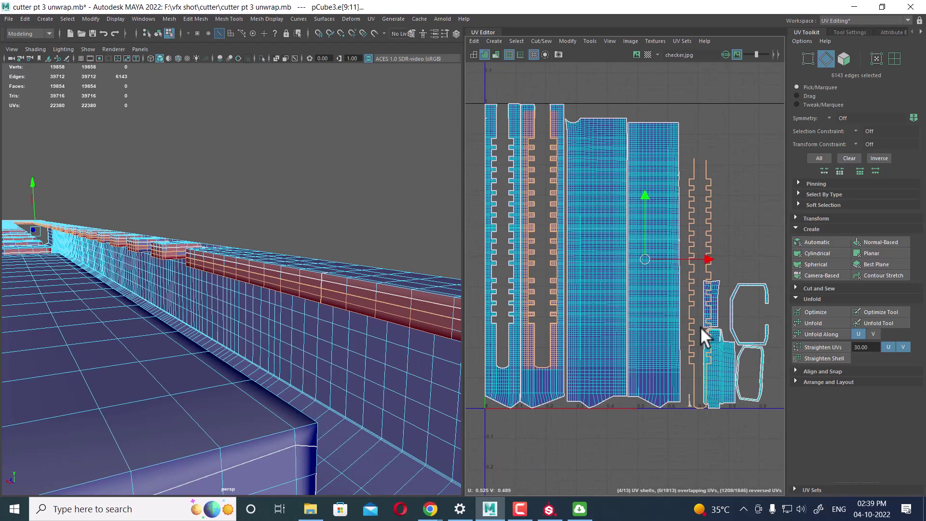
pyautogui.scroll(1, 706, 423)
pyautogui.scroll(1, 675, 434)
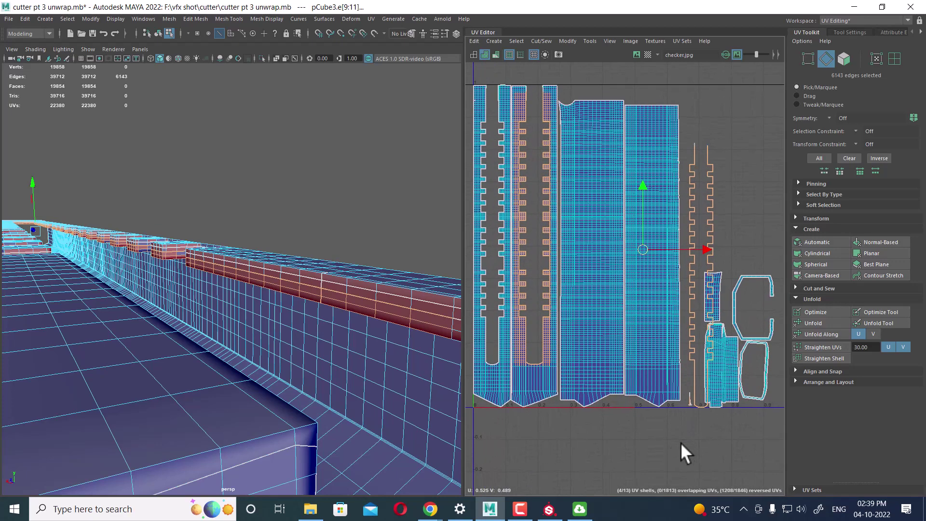
pyautogui.click(681, 440)
# - Select the comb shell's UVs and move it left, clear of the packed group
pyautogui.doubleClick(712, 177)
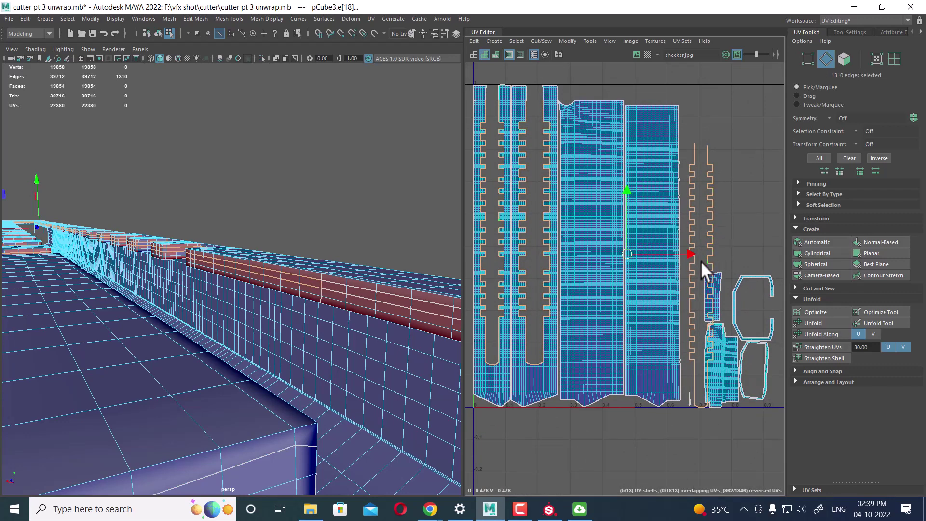
pyautogui.scroll(-2, 680, 328)
pyautogui.moveTo(714, 205); pyautogui.dragTo(728, 213, button='right')
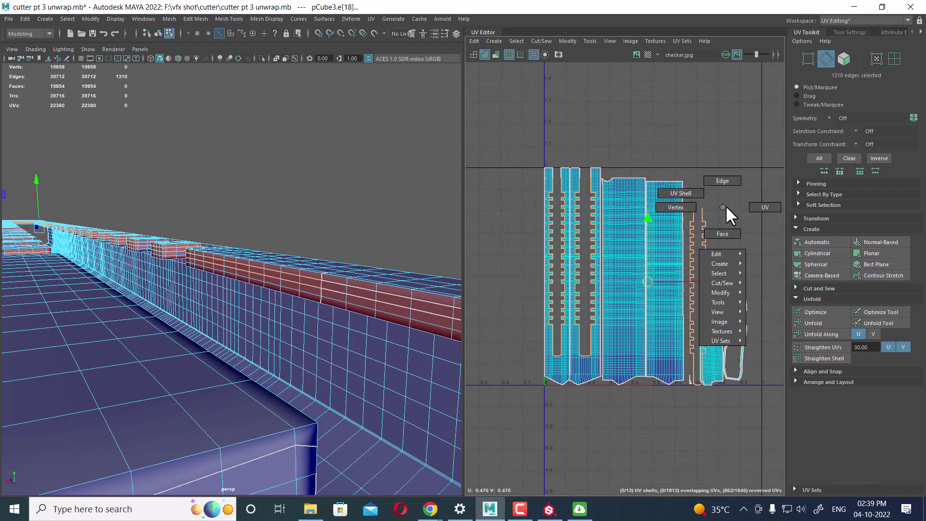
pyautogui.moveTo(726, 194); pyautogui.dragTo(705, 213)
pyautogui.keyDown('shift'); pyautogui.moveTo(695, 221); pyautogui.dragTo(753, 259, button='right'); pyautogui.keyUp('shift')
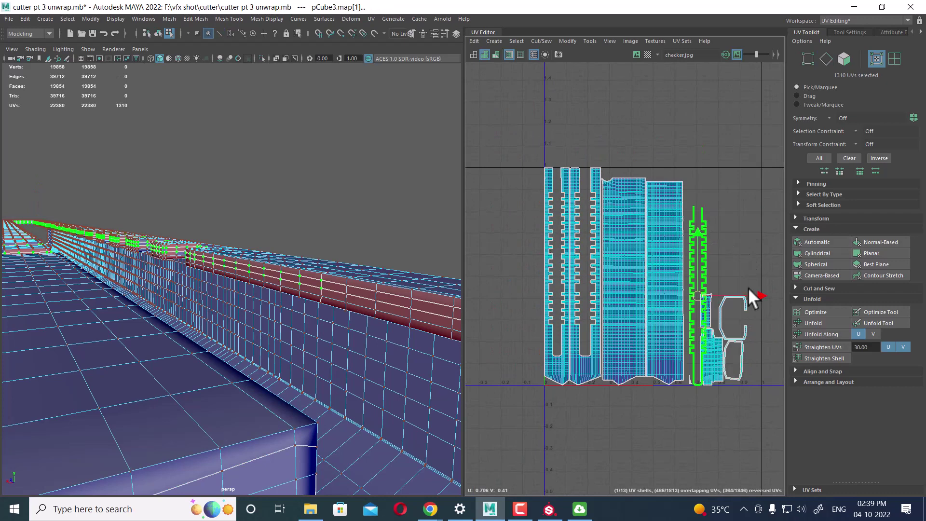
pyautogui.moveTo(759, 294); pyautogui.dragTo(667, 300)
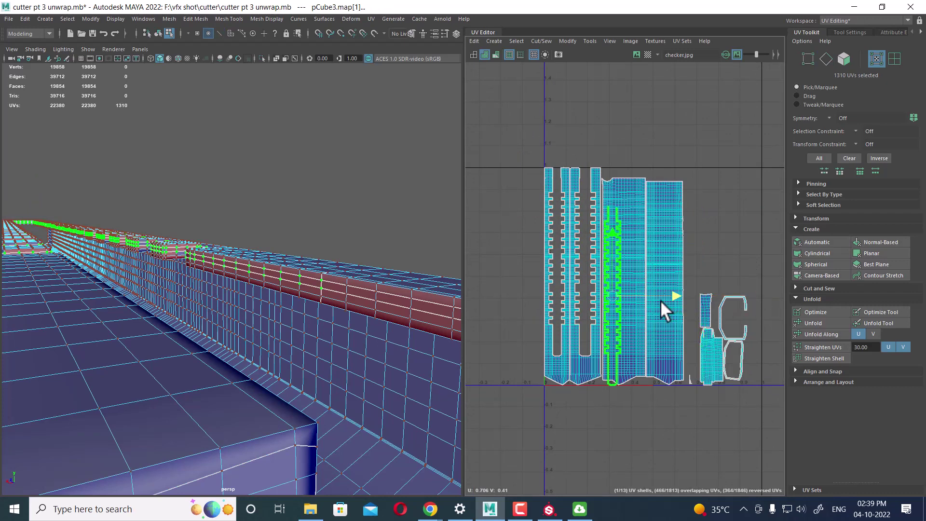
pyautogui.moveTo(596, 303); pyautogui.dragTo(580, 302, button='middle')
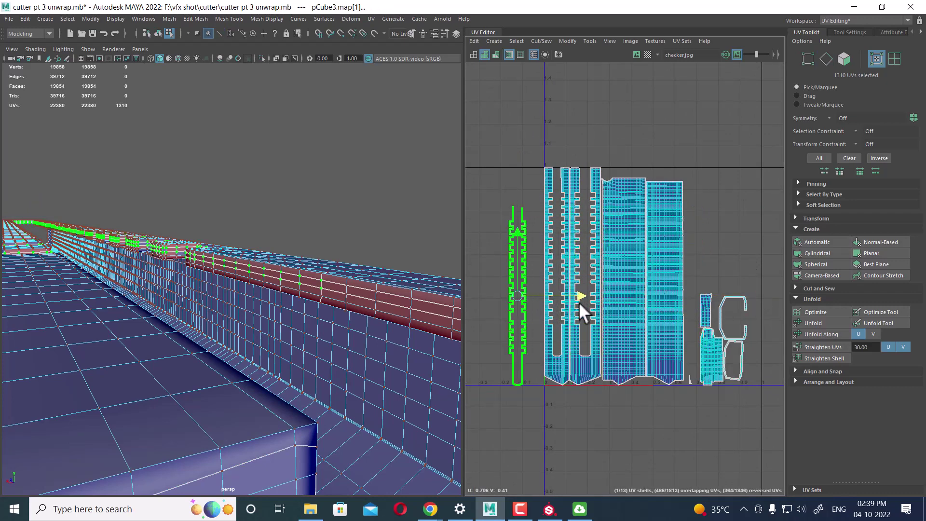
# - Inspect the lower-middle shells and the hull to confirm nothing overlaps
pyautogui.scroll(2, 637, 338)
pyautogui.scroll(2, 637, 338)
pyautogui.keyDown('alt'); pyautogui.moveTo(630, 231); pyautogui.dragTo(657, 273, button='middle'); pyautogui.keyUp('alt')
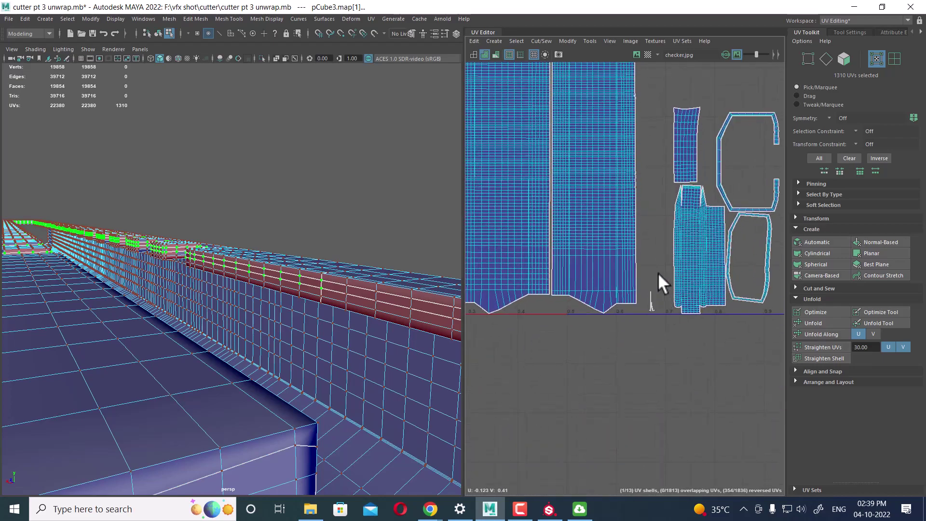
pyautogui.moveTo(649, 322); pyautogui.dragTo(649, 322)
pyautogui.scroll(-3, 646, 340)
pyautogui.keyDown('alt'); pyautogui.moveTo(611, 248); pyautogui.dragTo(646, 279, button='middle'); pyautogui.keyUp('alt')
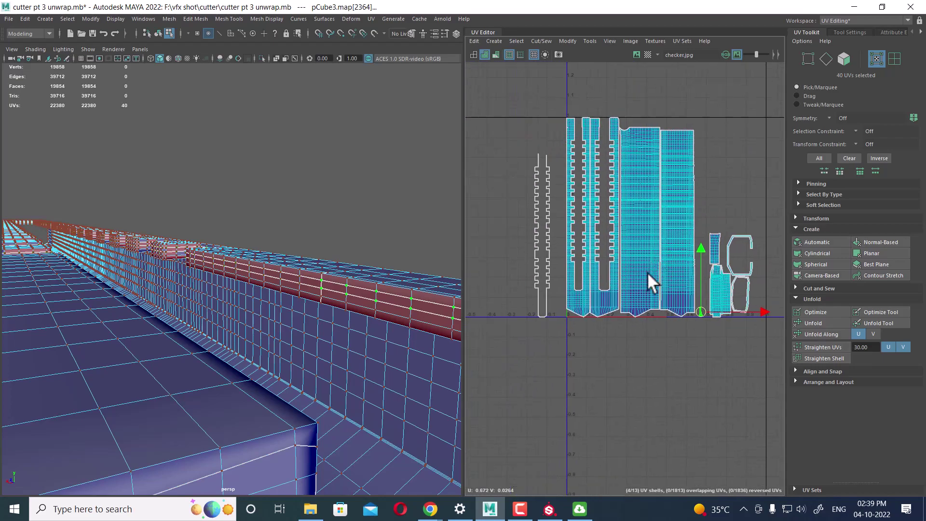
pyautogui.moveTo(323, 317)
pyautogui.keyDown('alt'); pyautogui.mouseDown()
pyautogui.moveTo(363, 294)
pyautogui.moveTo(391, 317)
pyautogui.moveTo(308, 308)
pyautogui.moveTo(313, 244)
pyautogui.mouseUp(); pyautogui.keyUp('alt')
pyautogui.scroll(1, 661, 310)
pyautogui.scroll(2, 706, 376)
pyautogui.scroll(1, 704, 368)
pyautogui.scroll(-5, 296, 294)
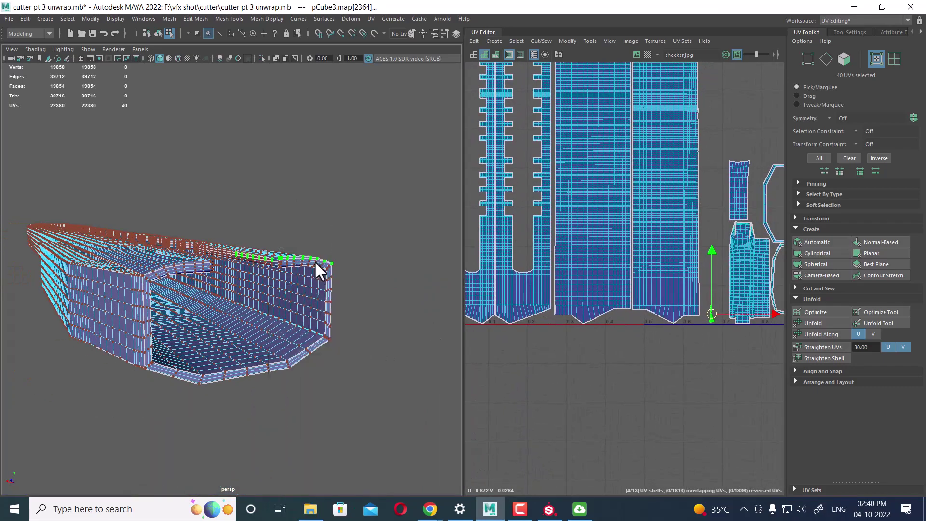
# - Select the faces at the hull rim corner and frame the C-shaped UV shell's corner
pyautogui.press('F8')
pyautogui.scroll(3, 345, 264)
pyautogui.scroll(2, 345, 264)
pyautogui.scroll(2, 385, 283)
pyautogui.scroll(1, 411, 246)
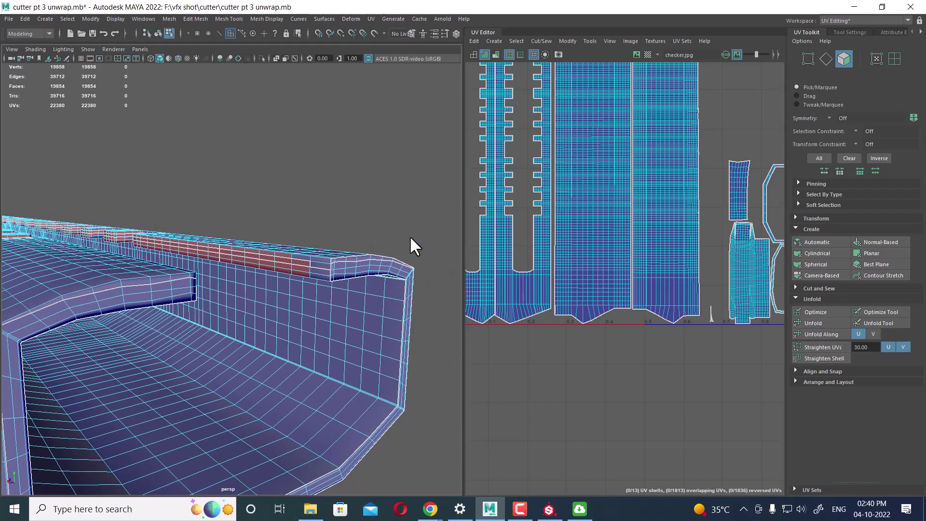
pyautogui.moveTo(428, 225); pyautogui.dragTo(331, 285)
pyautogui.scroll(2, 676, 288)
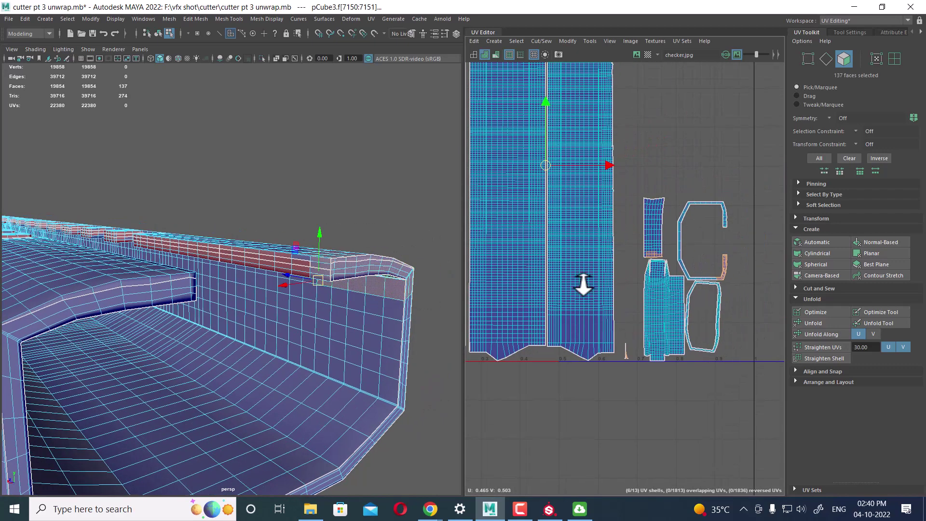
pyautogui.keyDown('alt'); pyautogui.moveTo(583, 283); pyautogui.dragTo(564, 310, button='middle'); pyautogui.keyUp('alt')
pyautogui.scroll(2, 653, 325)
pyautogui.keyDown('alt'); pyautogui.moveTo(681, 291); pyautogui.dragTo(576, 246, button='middle'); pyautogui.keyUp('alt')
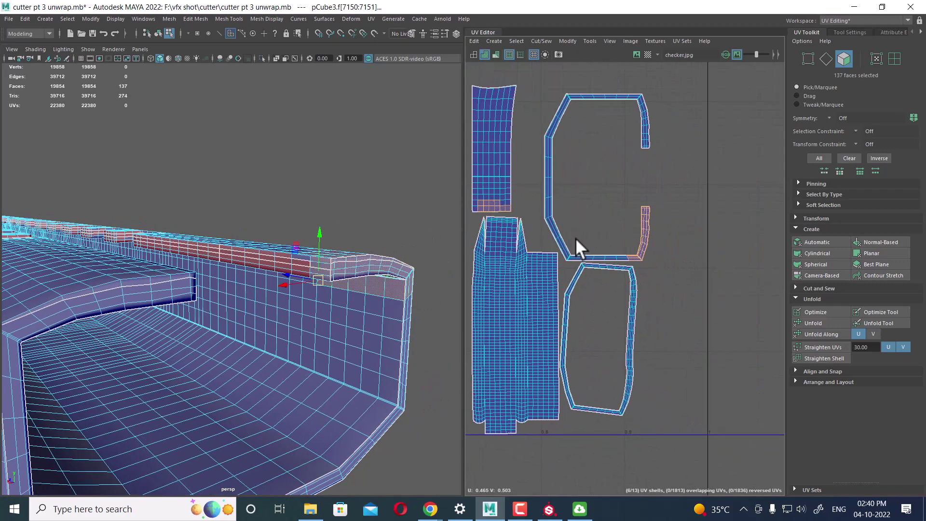
pyautogui.scroll(3, 674, 244)
pyautogui.scroll(2, 665, 275)
pyautogui.scroll(1, 363, 304)
pyautogui.moveTo(362, 294)
pyautogui.keyDown('alt'); pyautogui.mouseDown()
pyautogui.moveTo(382, 268)
pyautogui.moveTo(369, 262)
pyautogui.mouseUp(); pyautogui.keyUp('alt')
# - Select the C-shaped shell's split border edges and sew the rim piece back on
pyautogui.press('F10')
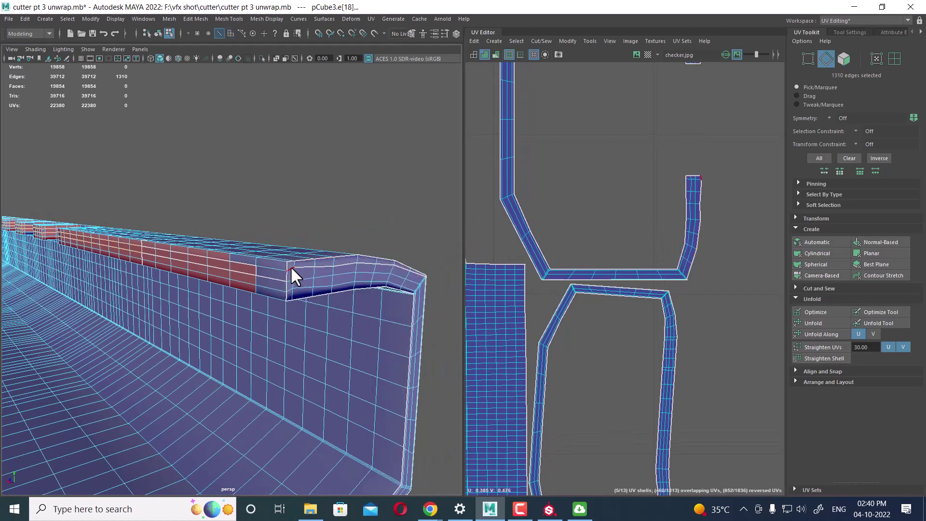
pyautogui.click(290, 266)
pyautogui.scroll(1, 661, 208)
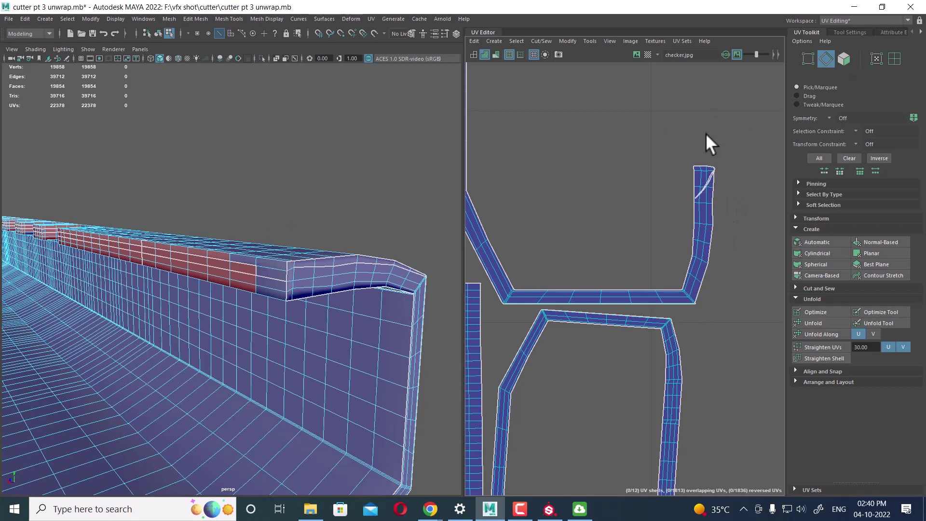
pyautogui.scroll(2, 703, 161)
pyautogui.hotkey('ctrl', 'z')
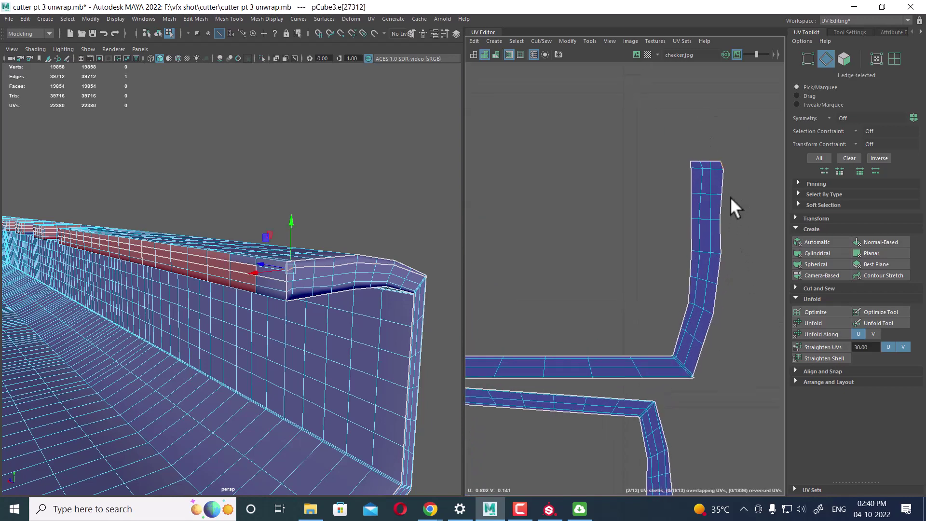
pyautogui.moveTo(735, 228); pyautogui.dragTo(723, 280)
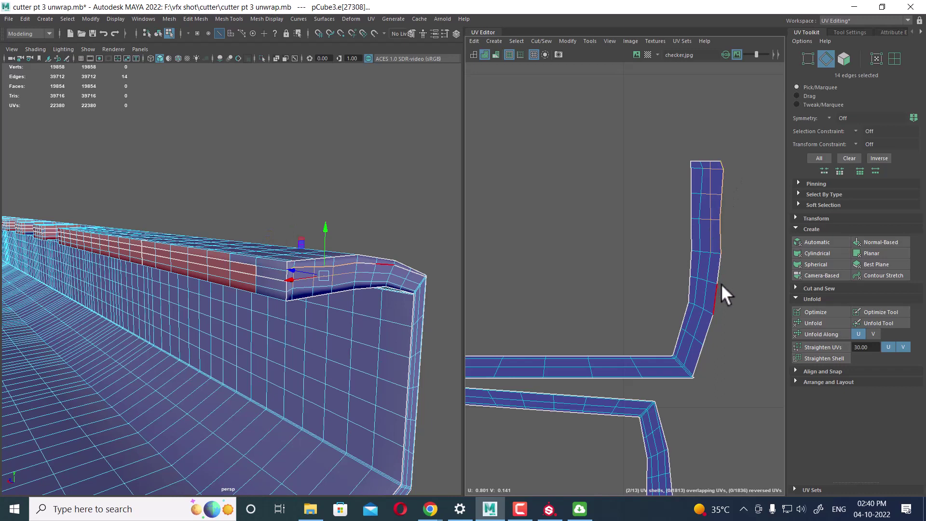
pyautogui.keyDown('shift'); pyautogui.click(714, 295); pyautogui.keyUp('shift')
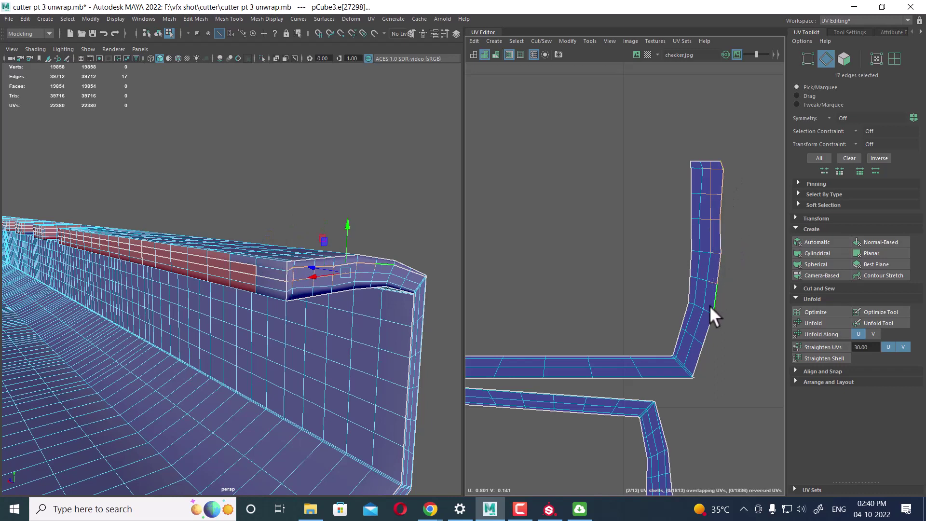
pyautogui.keyDown('shift'); pyautogui.moveTo(731, 209); pyautogui.dragTo(716, 302); pyautogui.keyUp('shift')
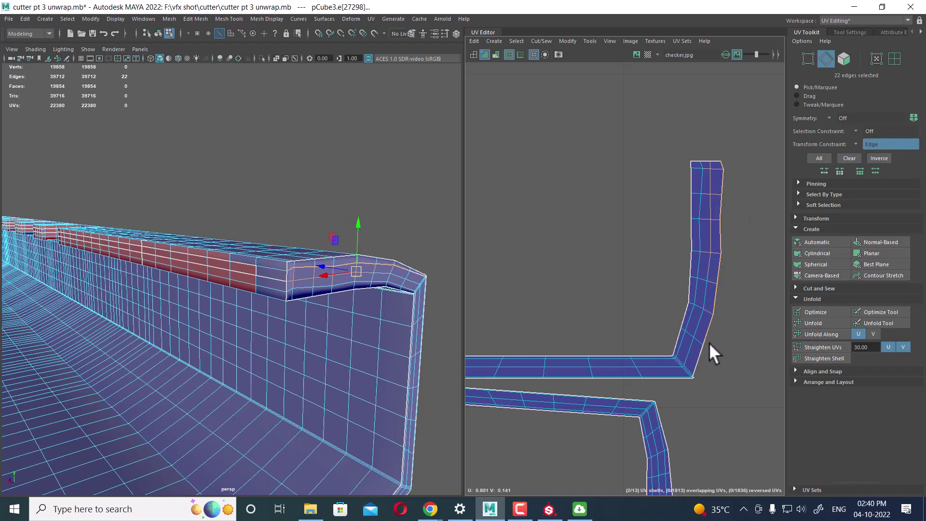
pyautogui.keyDown('shift'); pyautogui.moveTo(697, 360); pyautogui.dragTo(714, 360, button='right'); pyautogui.keyUp('shift')
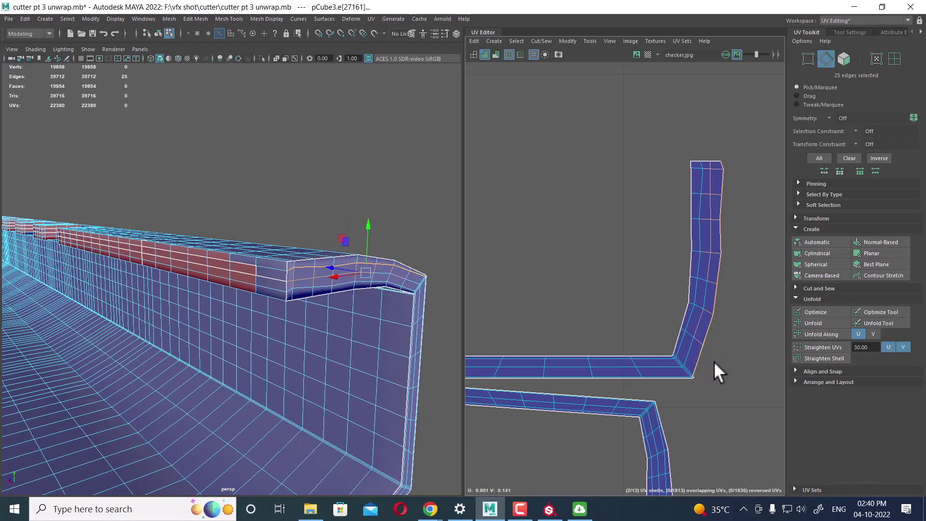
# - Select the border UVs of the newly joined strip
pyautogui.scroll(-2, 704, 244)
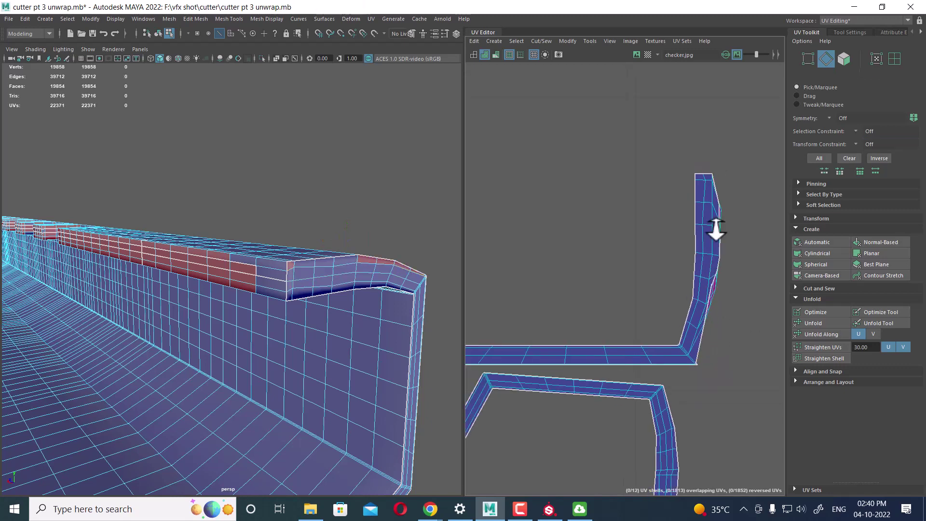
pyautogui.moveTo(713, 237); pyautogui.dragTo(737, 227, button='right')
pyautogui.moveTo(680, 179); pyautogui.dragTo(738, 307)
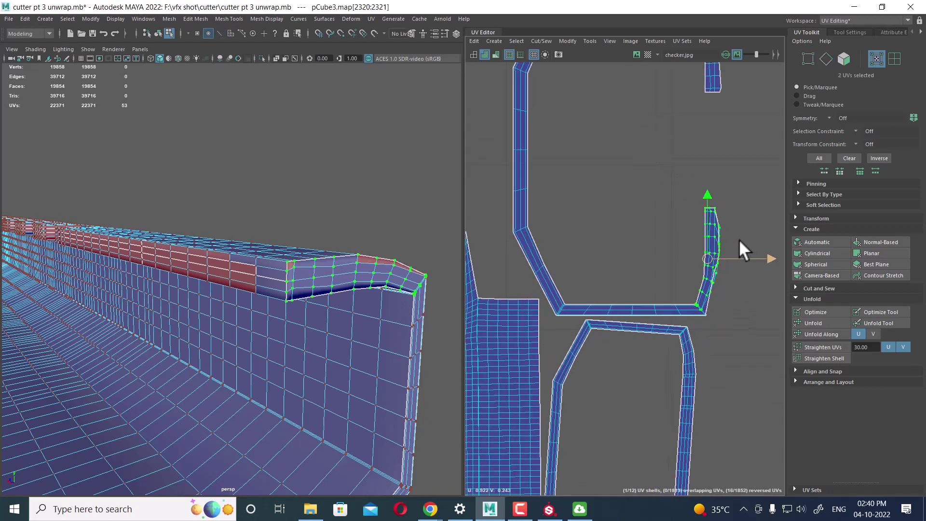
pyautogui.keyDown('ctrl'); pyautogui.moveTo(748, 181); pyautogui.dragTo(585, 179, button='right'); pyautogui.keyUp('ctrl')
pyautogui.scroll(-4, 627, 200)
pyautogui.scroll(-2, 675, 265)
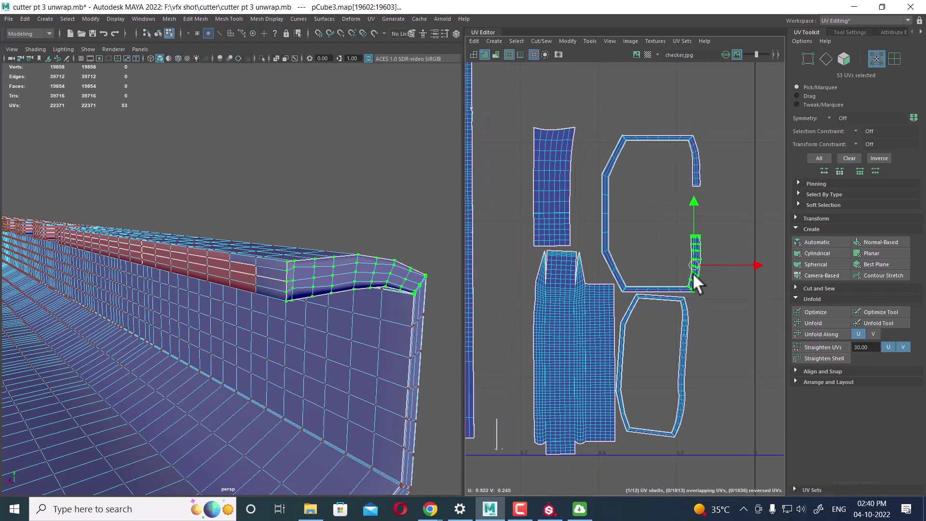
pyautogui.scroll(2, 694, 284)
pyautogui.scroll(2, 766, 395)
pyautogui.scroll(2, 666, 284)
pyautogui.scroll(1, 746, 393)
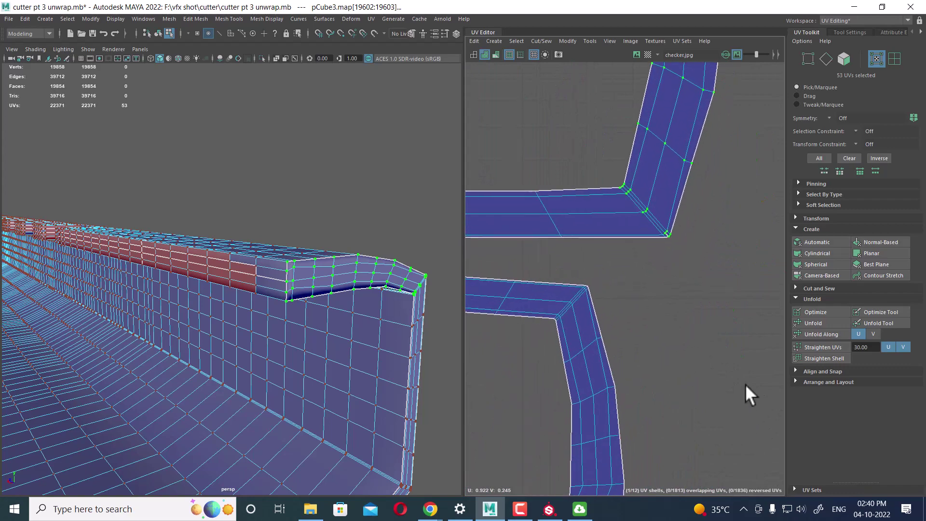
pyautogui.scroll(-2, 723, 381)
pyautogui.scroll(-2, 656, 333)
pyautogui.scroll(2, 707, 186)
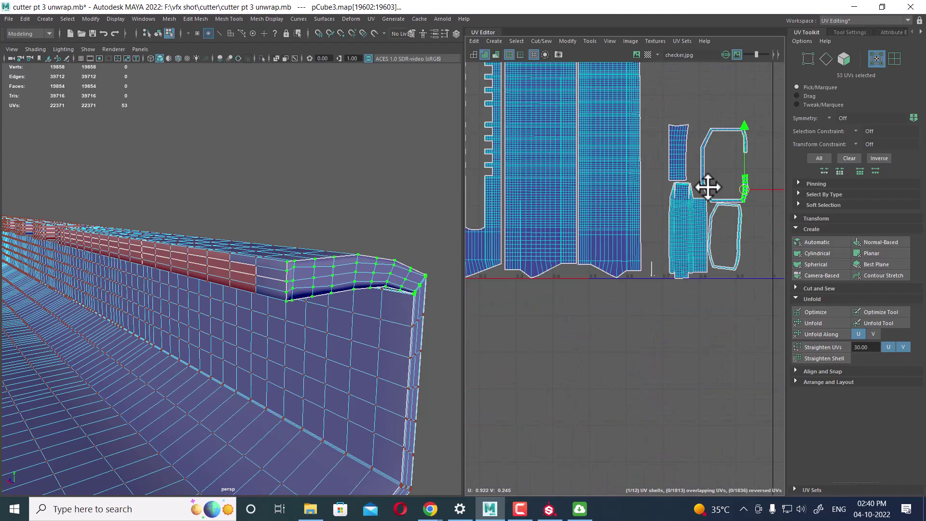
pyautogui.scroll(3, 709, 352)
# - Straighten the sliver shell's 20 UVs, undo the collapse, and select its vertical edge line
pyautogui.moveTo(656, 278); pyautogui.dragTo(618, 353)
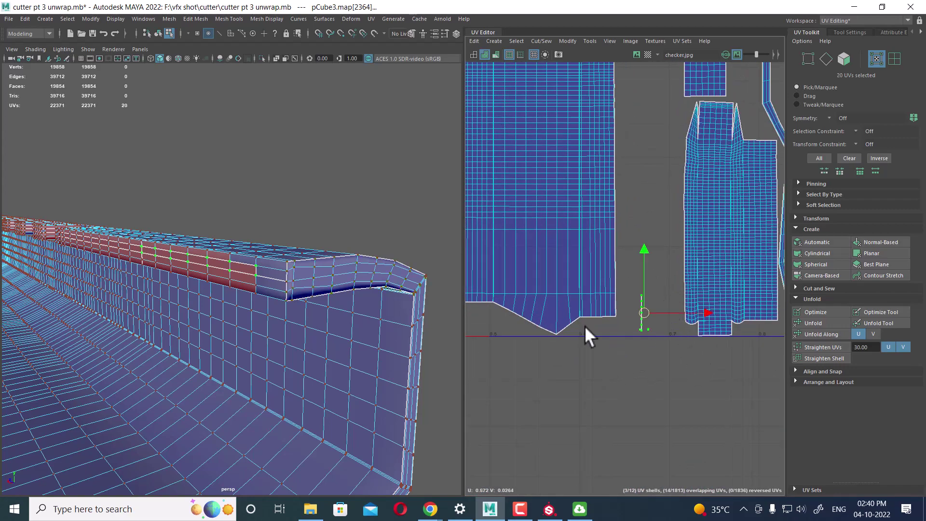
pyautogui.moveTo(285, 299)
pyautogui.keyDown('alt'); pyautogui.mouseDown()
pyautogui.moveTo(306, 355)
pyautogui.moveTo(332, 355)
pyautogui.mouseUp(); pyautogui.keyUp('alt')
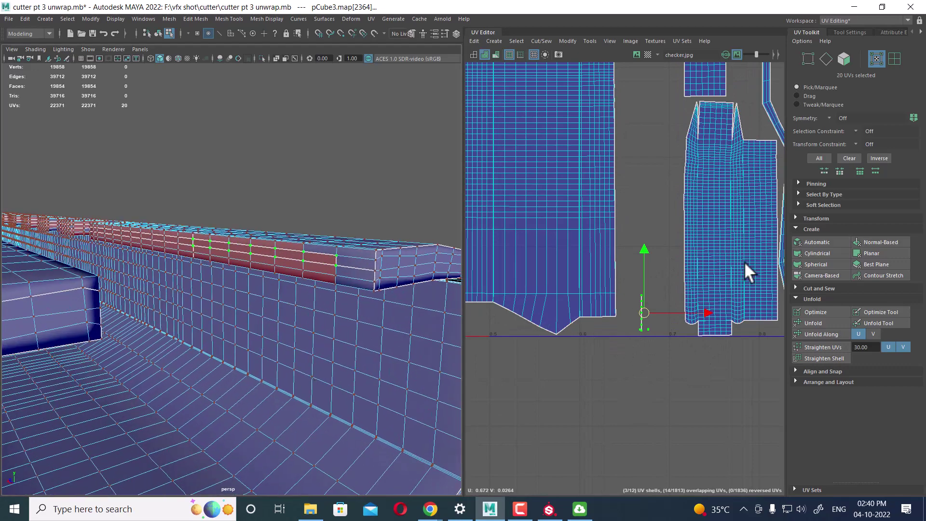
pyautogui.scroll(2, 675, 345)
pyautogui.scroll(2, 723, 328)
pyautogui.moveTo(675, 233); pyautogui.dragTo(547, 234, button='right')
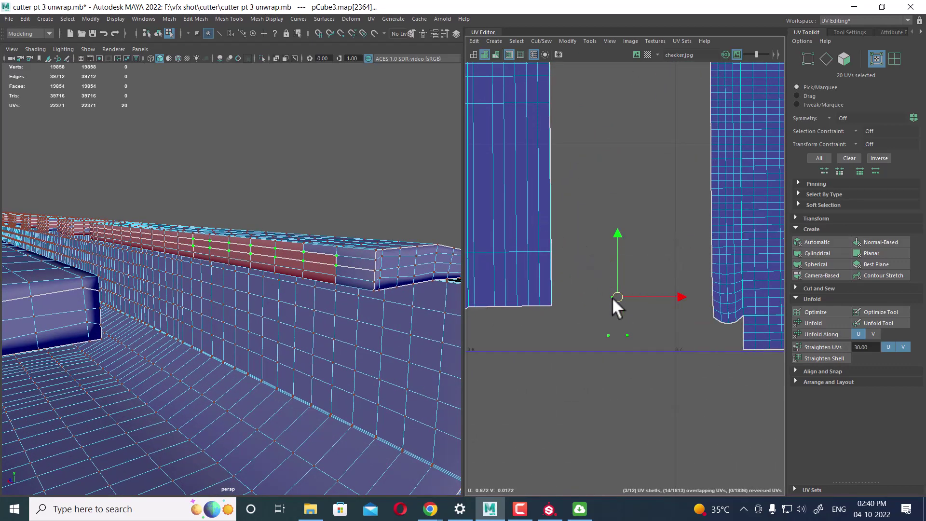
pyautogui.hotkey('ctrl', 'z')
pyautogui.hotkey('ctrl', 'z')
pyautogui.moveTo(647, 221); pyautogui.dragTo(592, 354)
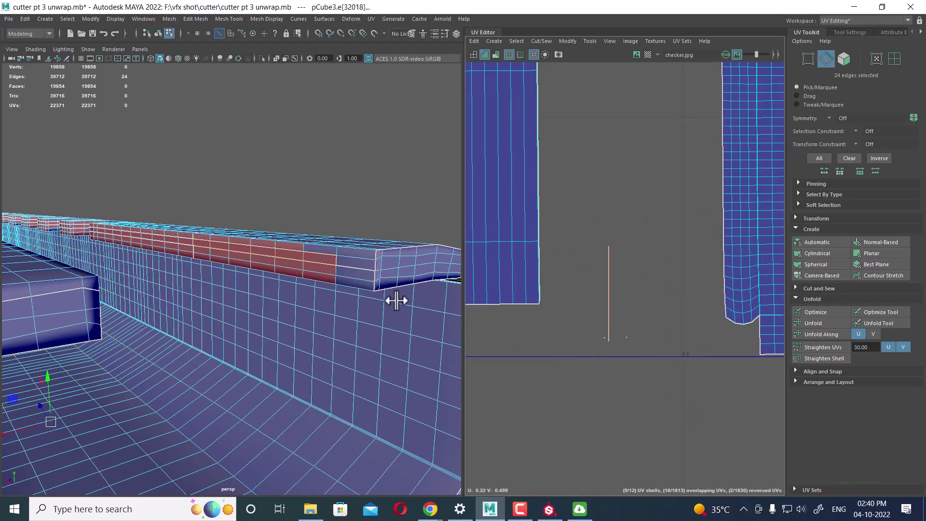
# - Frame the sliver's edges and try sewing them, undoing the sew that merged shells
pyautogui.press('f')
pyautogui.press('f')
pyautogui.scroll(-2, 694, 325)
pyautogui.scroll(-4, 690, 330)
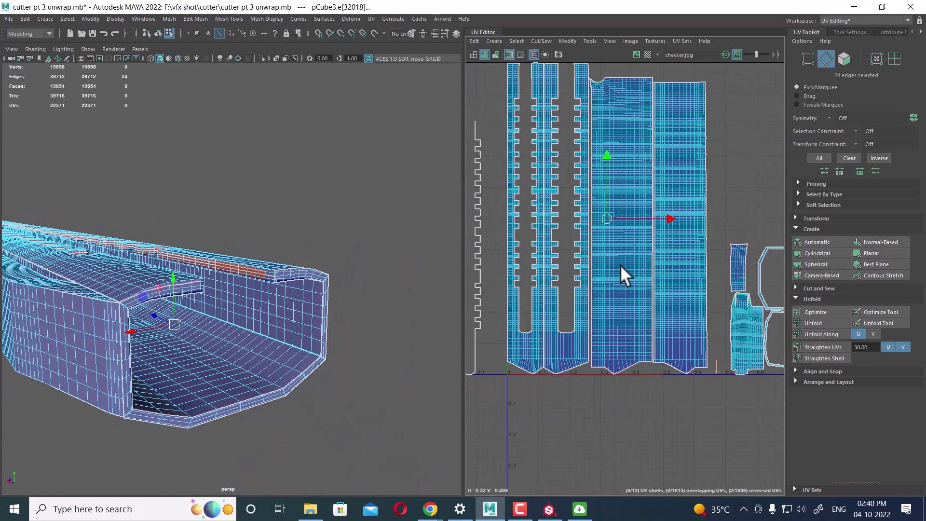
pyautogui.keyDown('alt'); pyautogui.moveTo(619, 265); pyautogui.dragTo(630, 310, button='middle'); pyautogui.keyUp('alt')
pyautogui.keyDown('shift'); pyautogui.moveTo(593, 427); pyautogui.dragTo(531, 416, button='right'); pyautogui.keyUp('shift')
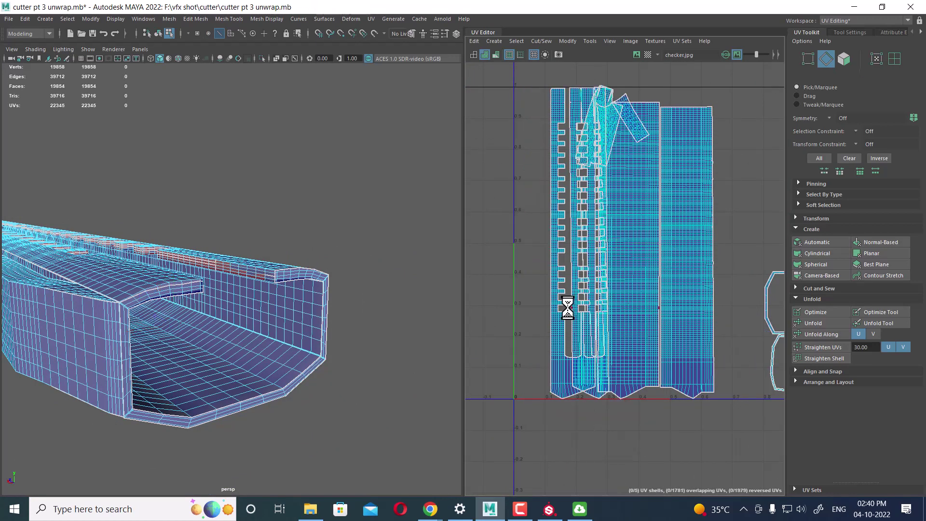
pyautogui.hotkey('ctrl', 'z')
# - Bring the comb strips' tops into view, undoing an accidental UV change
pyautogui.scroll(-1, 586, 308)
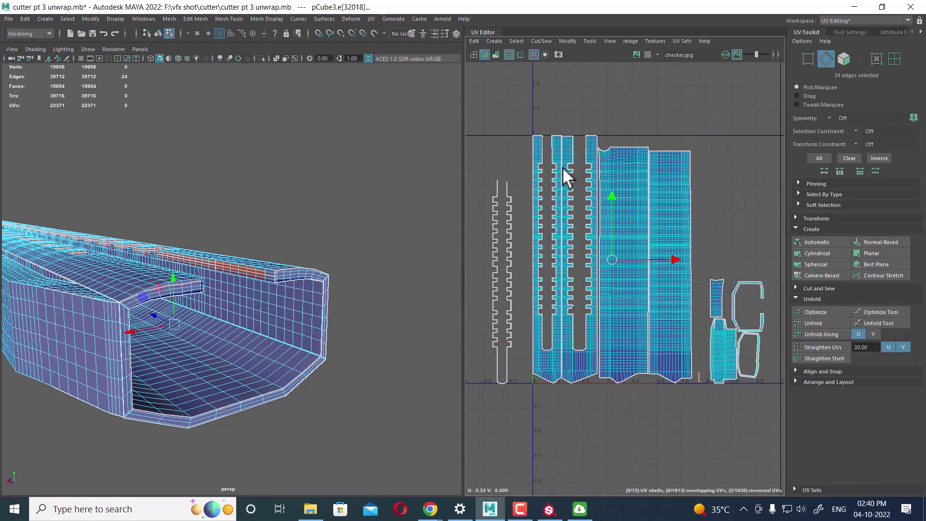
pyautogui.scroll(3, 537, 154)
pyautogui.scroll(2, 624, 275)
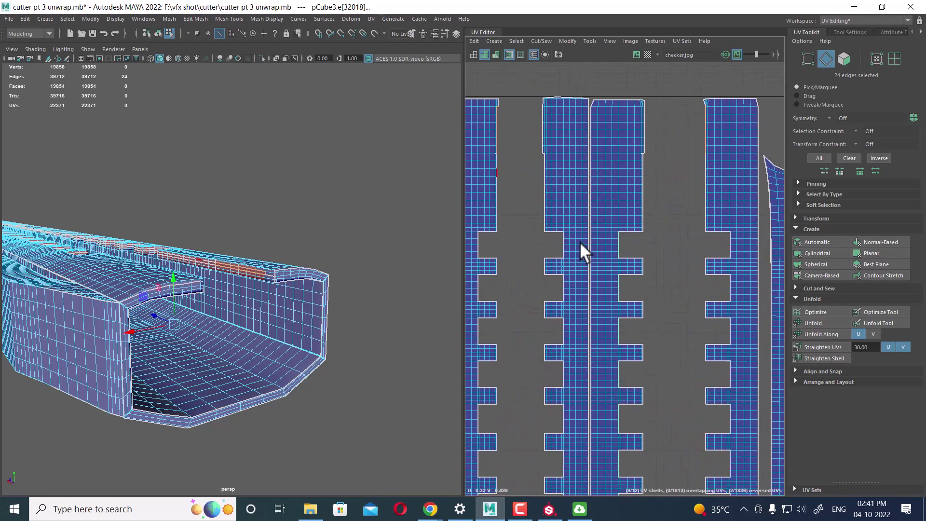
pyautogui.keyDown('alt'); pyautogui.moveTo(580, 243); pyautogui.dragTo(615, 285, button='middle'); pyautogui.keyUp('alt')
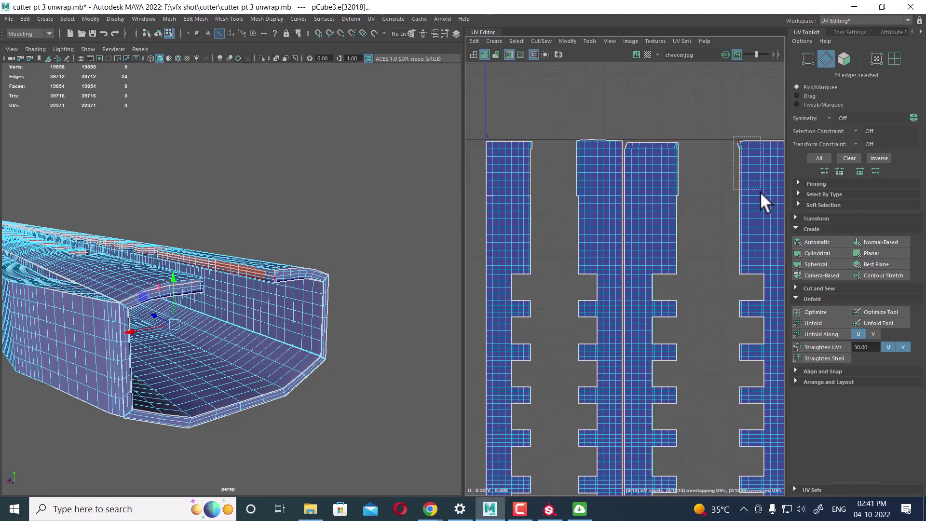
pyautogui.click(672, 186)
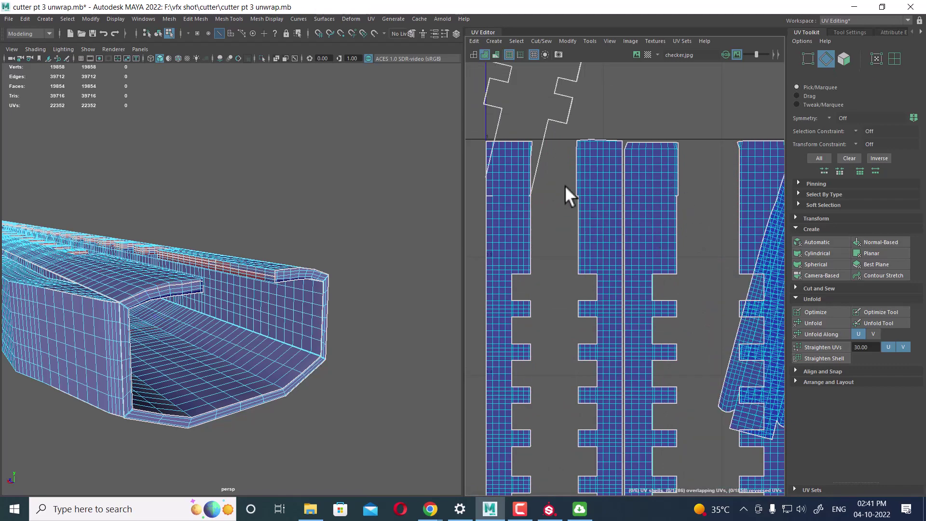
pyautogui.scroll(-3, 610, 316)
pyautogui.hotkey('ctrl', 'z')
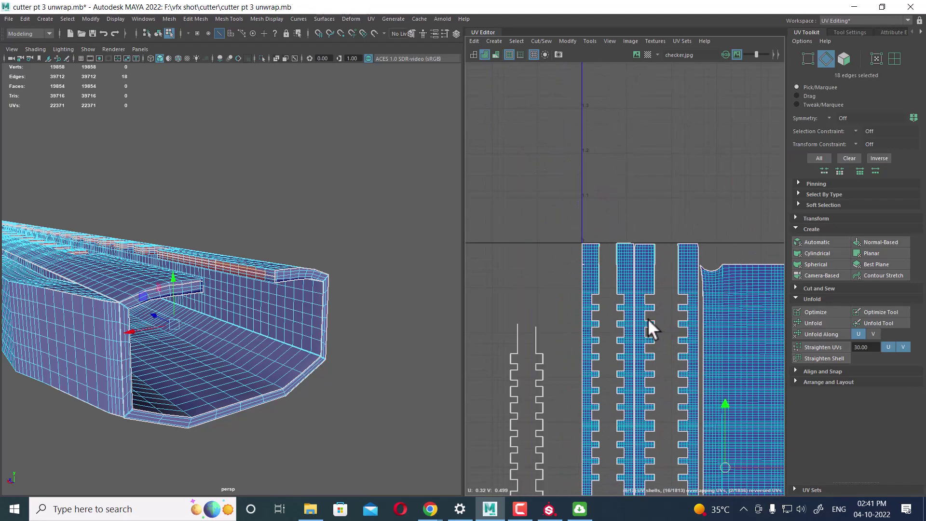
pyautogui.scroll(-3, 573, 158)
pyautogui.scroll(3, 665, 319)
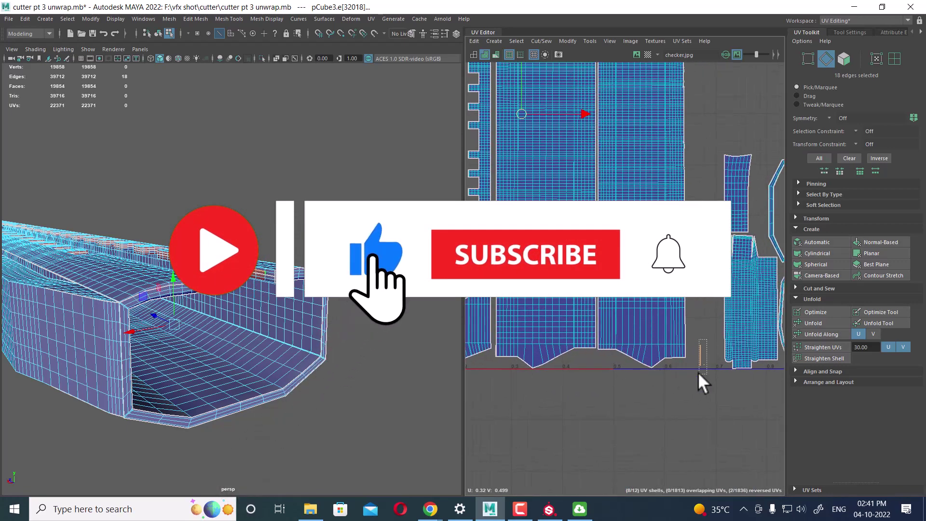
pyautogui.scroll(-3, 697, 378)
# - Select the UV points along the shell bottoms and move them to the 0–1 origin corner
pyautogui.press('F12')
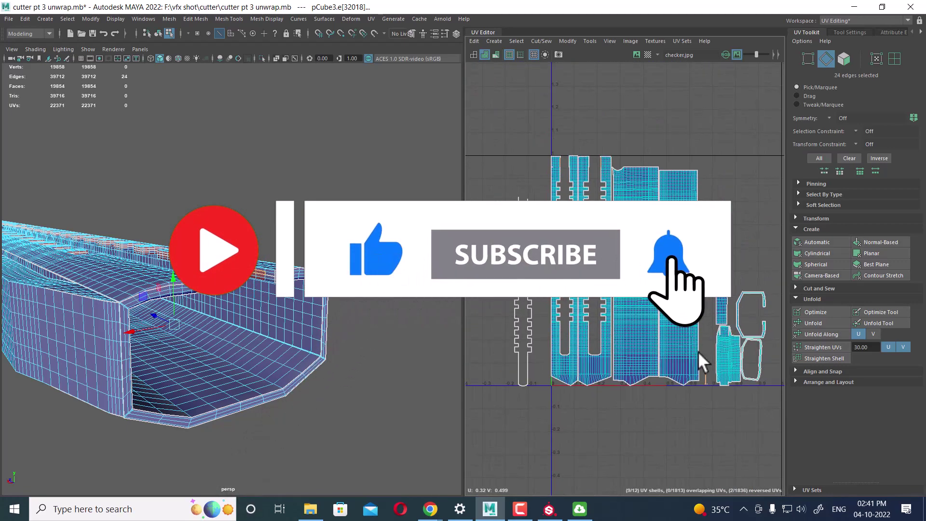
pyautogui.scroll(5, 698, 351)
pyautogui.scroll(1, 716, 337)
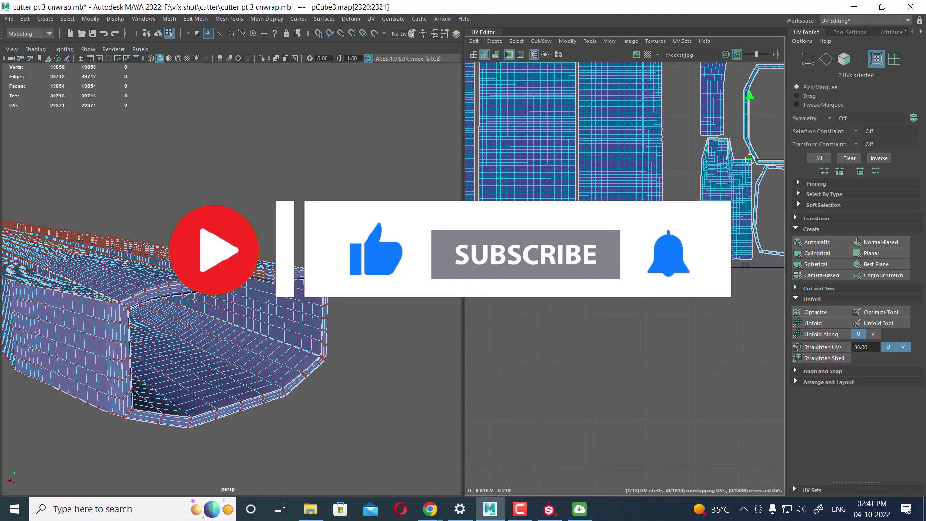
pyautogui.moveTo(674, 296); pyautogui.dragTo(677, 255)
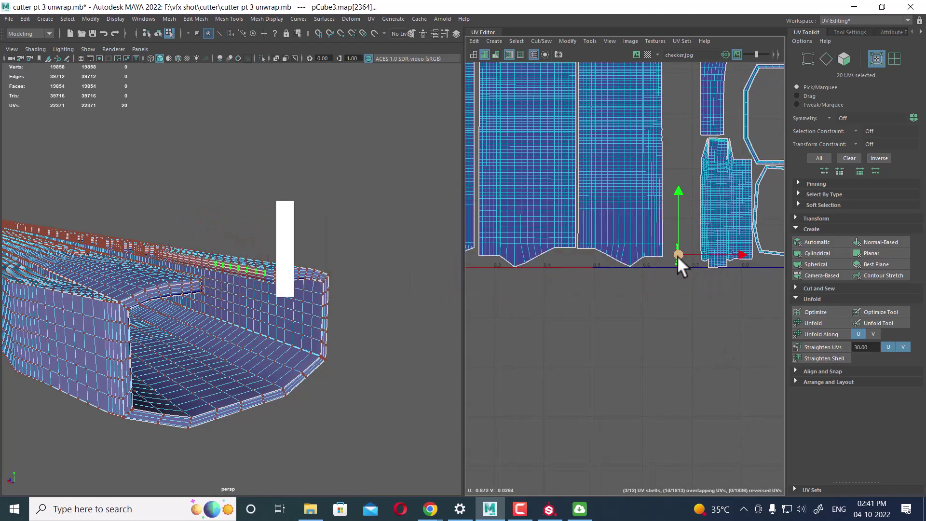
pyautogui.middleClick(525, 326)
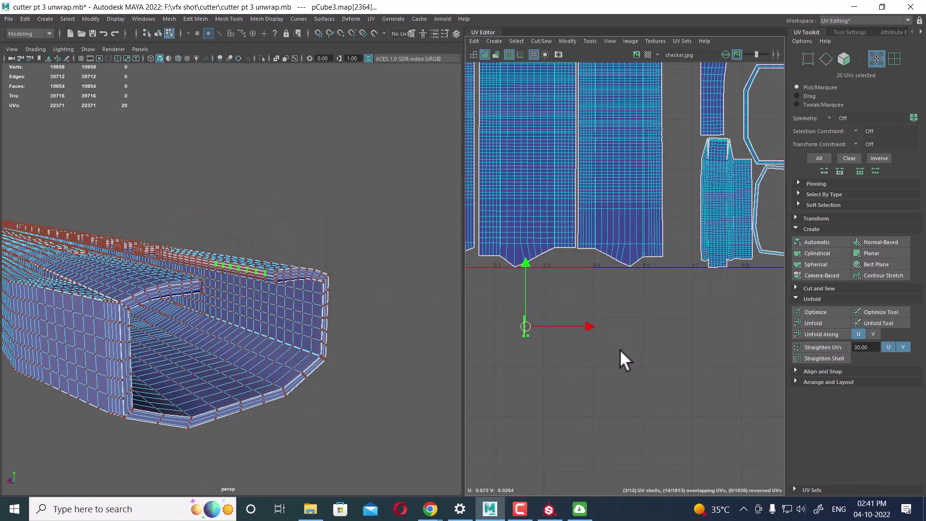
pyautogui.keyDown('alt'); pyautogui.moveTo(620, 355); pyautogui.dragTo(716, 357, button='middle'); pyautogui.keyUp('alt')
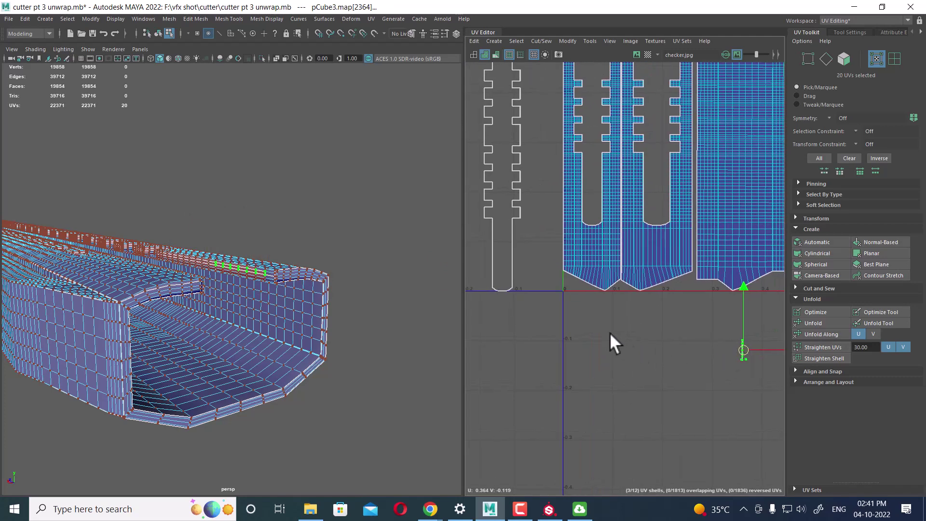
pyautogui.moveTo(547, 300); pyautogui.dragTo(541, 284, button='middle')
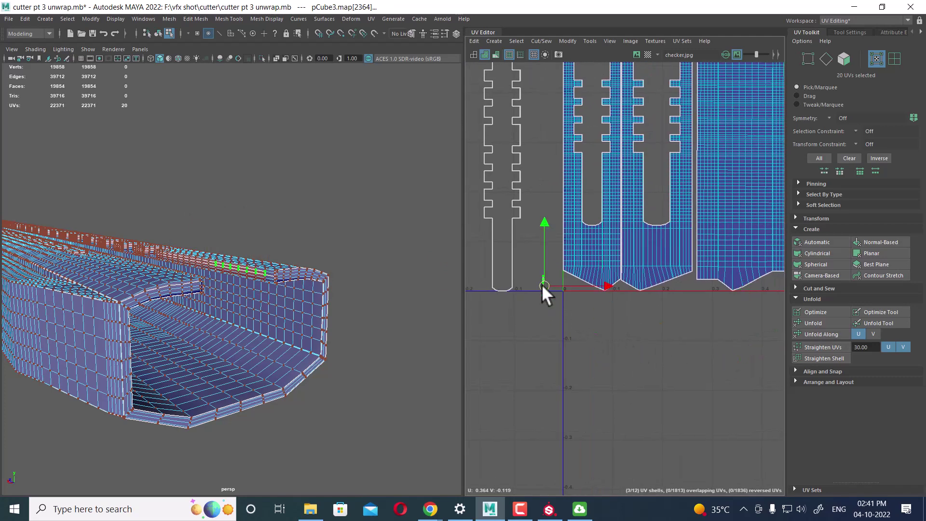
# - Return to edge mode and select the edge at the strip's base
pyautogui.scroll(2, 581, 320)
pyautogui.scroll(2, 641, 432)
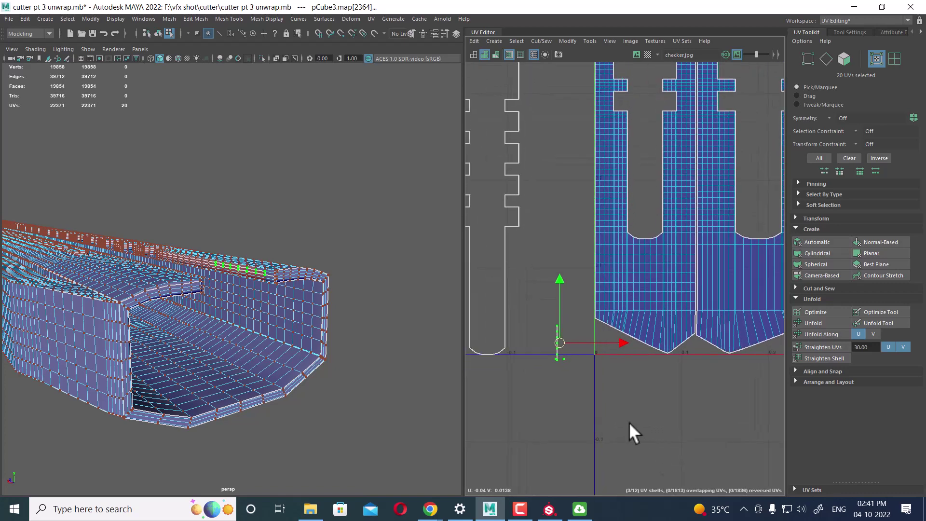
pyautogui.moveTo(614, 376); pyautogui.dragTo(566, 311, button='right')
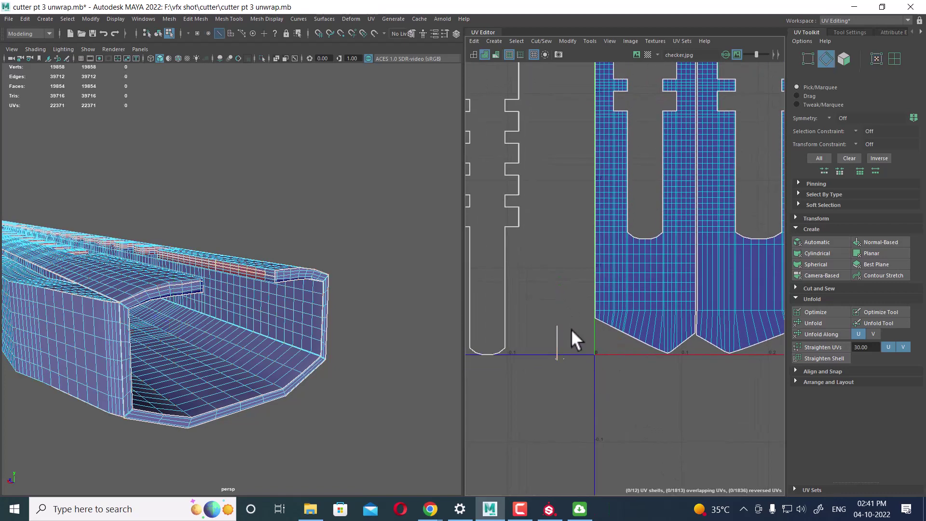
pyautogui.moveTo(551, 364); pyautogui.dragTo(579, 370)
# - Sew the strip-bottom border edges near the origin together
pyautogui.click(571, 350)
pyautogui.keyDown('alt'); pyautogui.moveTo(584, 365); pyautogui.dragTo(603, 419, button='right'); pyautogui.keyUp('alt')
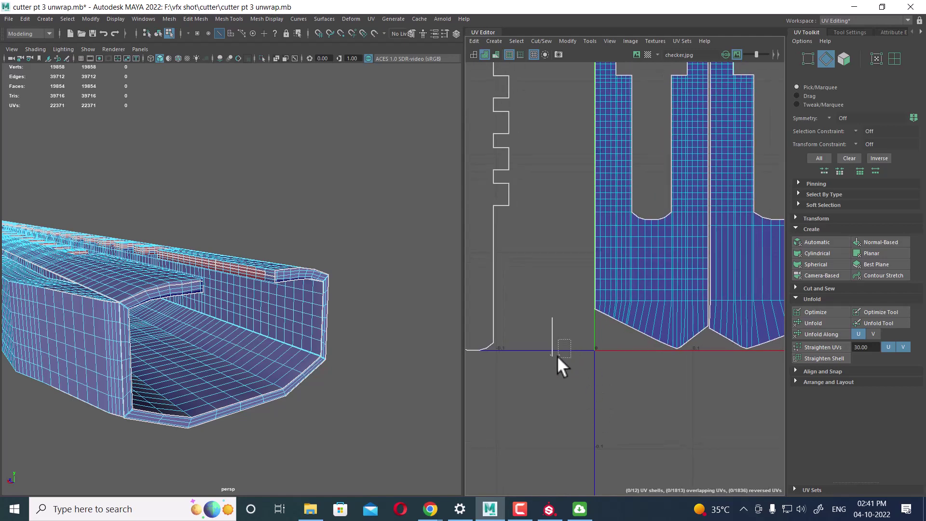
pyautogui.moveTo(557, 355); pyautogui.dragTo(604, 366)
pyautogui.keyDown('alt'); pyautogui.moveTo(604, 366); pyautogui.dragTo(537, 282, button='right'); pyautogui.keyUp('alt')
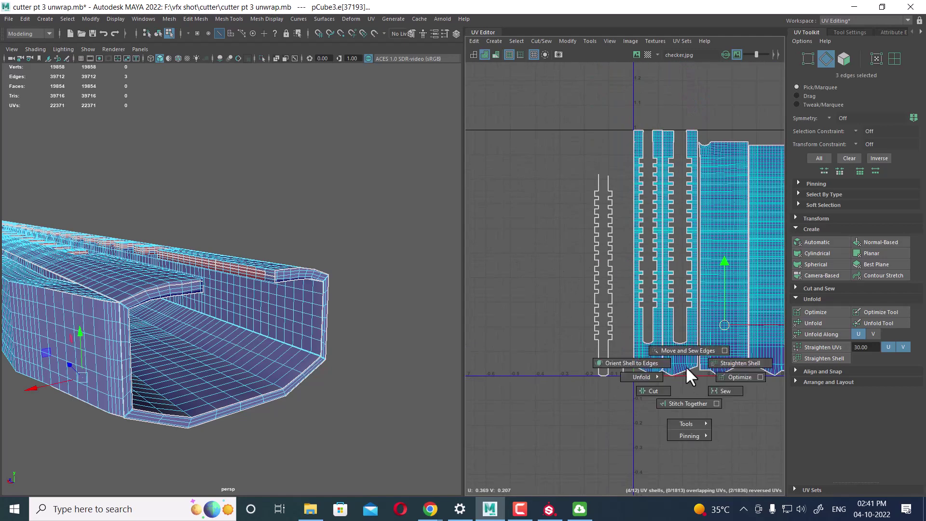
pyautogui.keyDown('shift'); pyautogui.moveTo(684, 366); pyautogui.dragTo(668, 238, button='right'); pyautogui.keyUp('shift')
# - Select the toothed strip's border edges and sew it to its neighbour, undoing the misplaced sew
pyautogui.keyDown('alt'); pyautogui.moveTo(606, 313); pyautogui.dragTo(651, 430, button='right'); pyautogui.keyUp('alt')
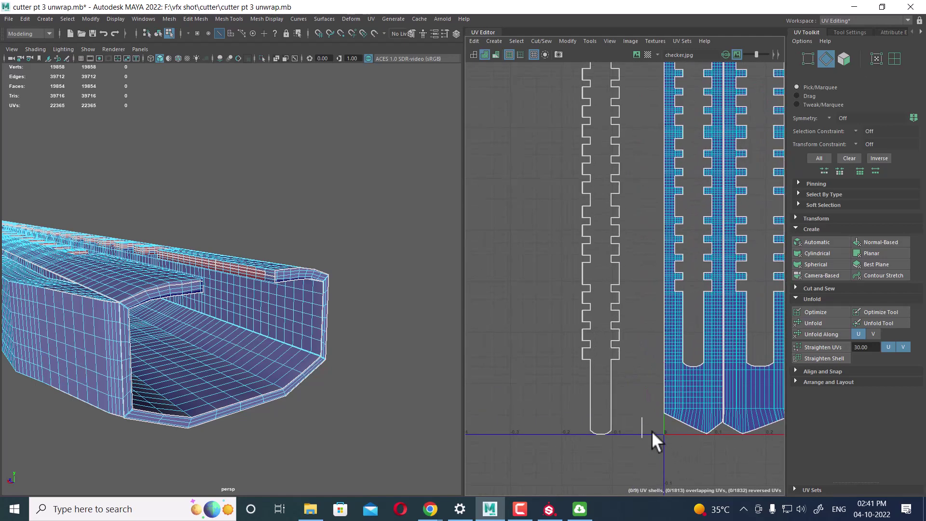
pyautogui.moveTo(649, 406); pyautogui.dragTo(633, 447)
pyautogui.keyDown('alt'); pyautogui.moveTo(620, 361); pyautogui.dragTo(644, 414, button='middle'); pyautogui.keyUp('alt')
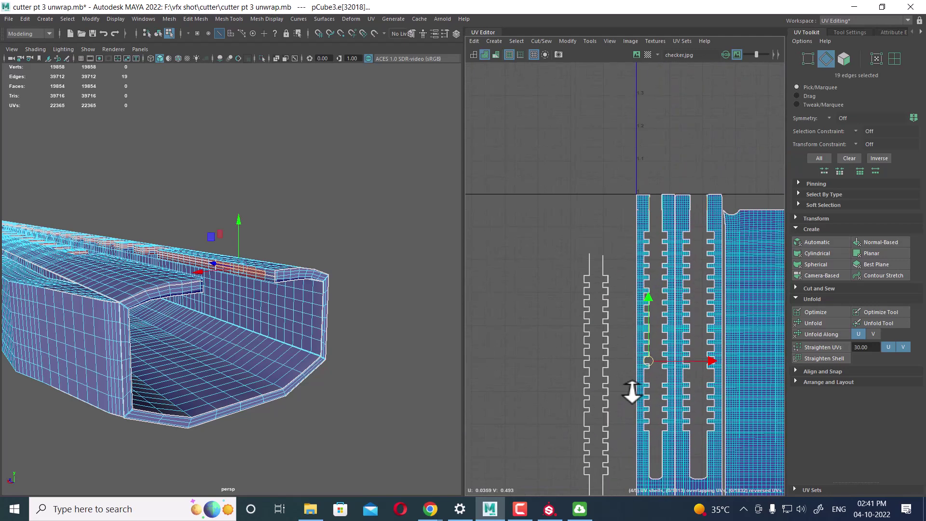
pyautogui.keyDown('alt'); pyautogui.moveTo(644, 415); pyautogui.dragTo(755, 421, button='right'); pyautogui.keyUp('alt')
pyautogui.moveTo(755, 421)
pyautogui.keyDown('alt'); pyautogui.mouseDown(button='middle')
pyautogui.moveTo(648, 361)
pyautogui.moveTo(722, 234)
pyautogui.mouseUp(button='middle'); pyautogui.keyUp('alt')
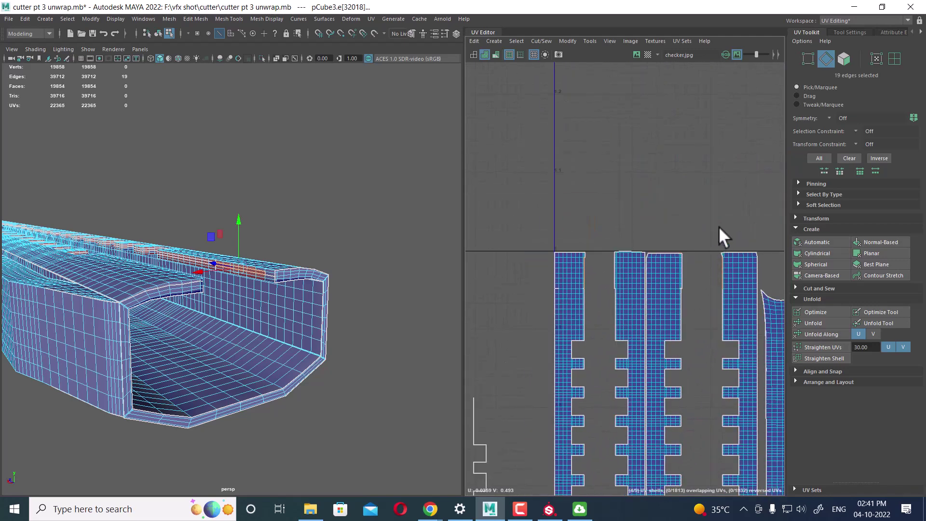
pyautogui.keyDown('shift'); pyautogui.moveTo(719, 305); pyautogui.dragTo(708, 222, button='right'); pyautogui.keyUp('shift')
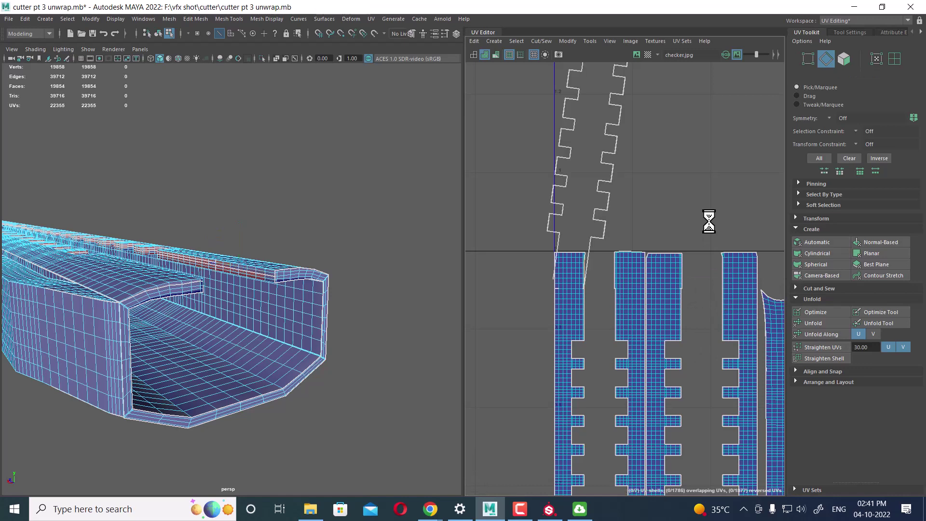
pyautogui.scroll(-3, 693, 302)
pyautogui.moveTo(685, 359)
pyautogui.keyDown('alt'); pyautogui.mouseDown(button='middle')
pyautogui.moveTo(639, 342)
pyautogui.moveTo(649, 156)
pyautogui.mouseUp(button='middle'); pyautogui.keyUp('alt')
pyautogui.hotkey('ctrl', 'z')
# - Redo the sew with G after dropping the stray edge, then select the left toothed strip's shells
pyautogui.scroll(2, 665, 338)
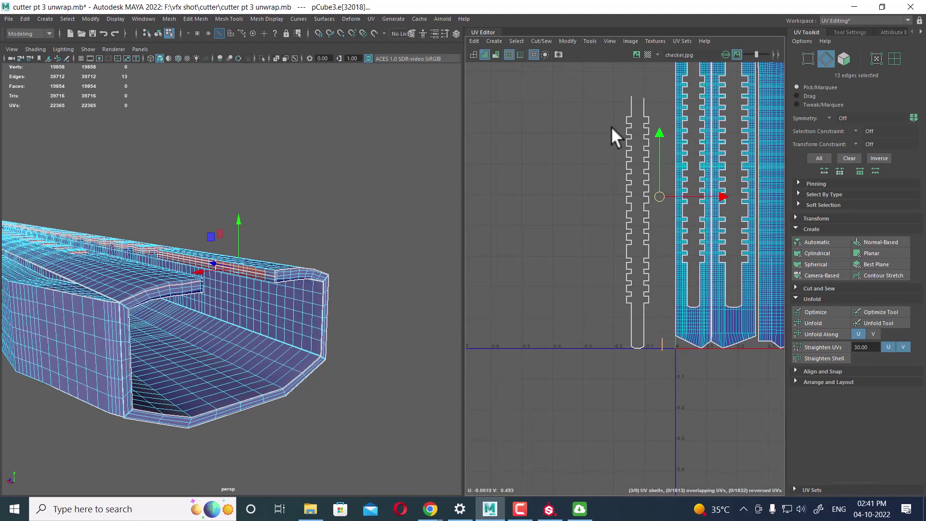
pyautogui.keyDown('ctrl'); pyautogui.moveTo(614, 79); pyautogui.dragTo(654, 366); pyautogui.keyUp('ctrl')
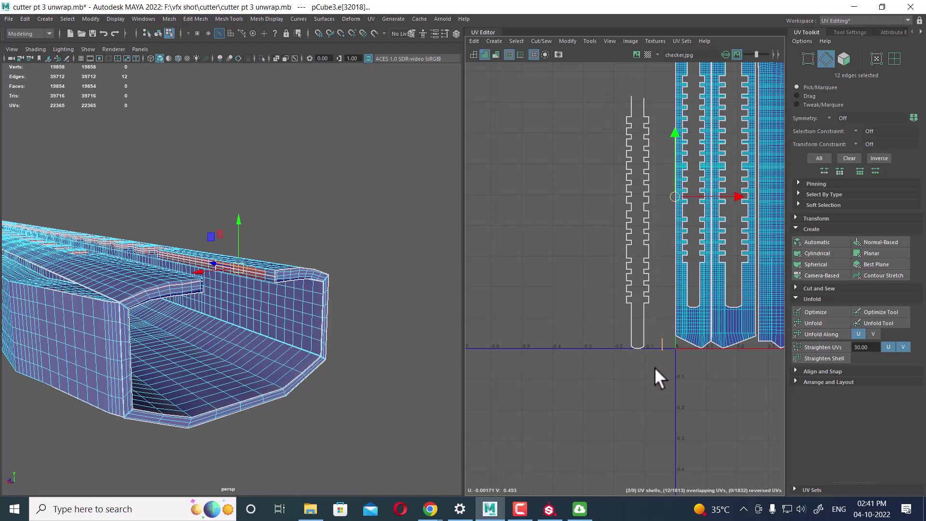
pyautogui.press('g')
pyautogui.moveTo(685, 208)
pyautogui.keyDown('alt'); pyautogui.mouseDown(button='middle')
pyautogui.moveTo(642, 330)
pyautogui.moveTo(641, 232)
pyautogui.mouseUp(button='middle'); pyautogui.keyUp('alt')
pyautogui.moveTo(561, 97); pyautogui.dragTo(618, 373)
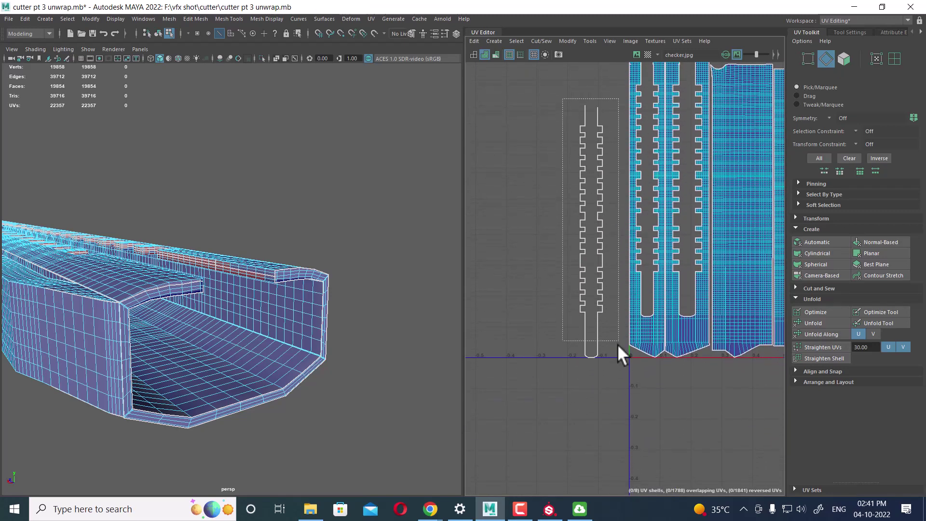
pyautogui.press('f')
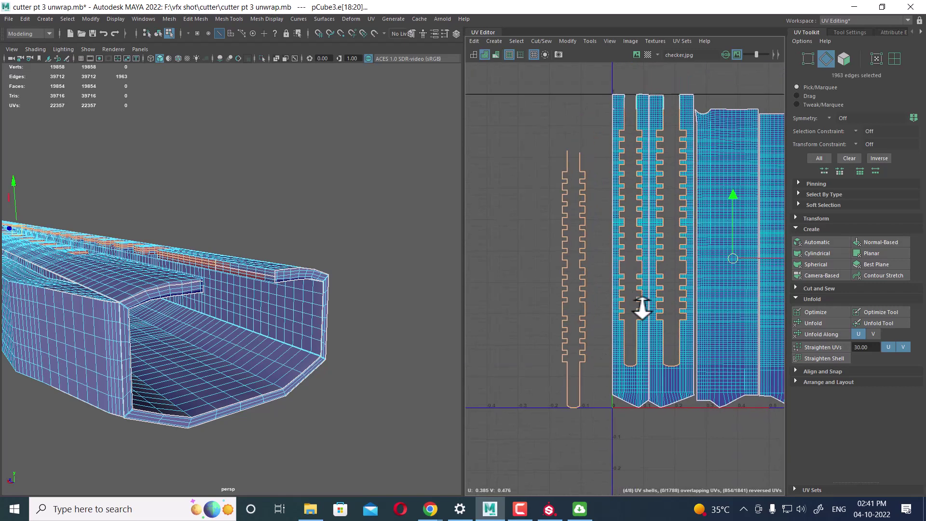
# - Try moving and sewing the left strip onto its neighbour, then undo it
pyautogui.keyDown('ctrl'); pyautogui.click(694, 362); pyautogui.keyUp('ctrl')
pyautogui.keyDown('shift'); pyautogui.moveTo(748, 336); pyautogui.dragTo(738, 308, button='right'); pyautogui.keyUp('shift')
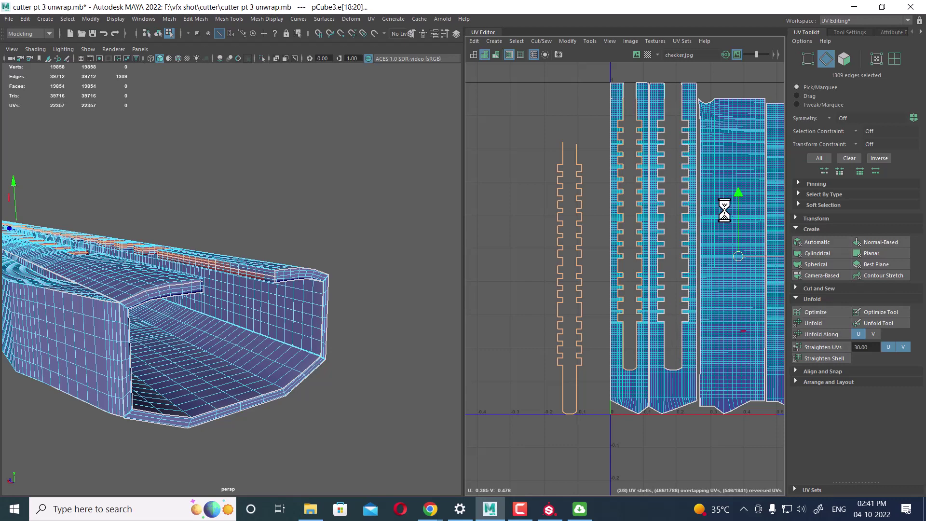
pyautogui.keyDown('alt'); pyautogui.moveTo(682, 221); pyautogui.dragTo(651, 339, button='middle'); pyautogui.keyUp('alt')
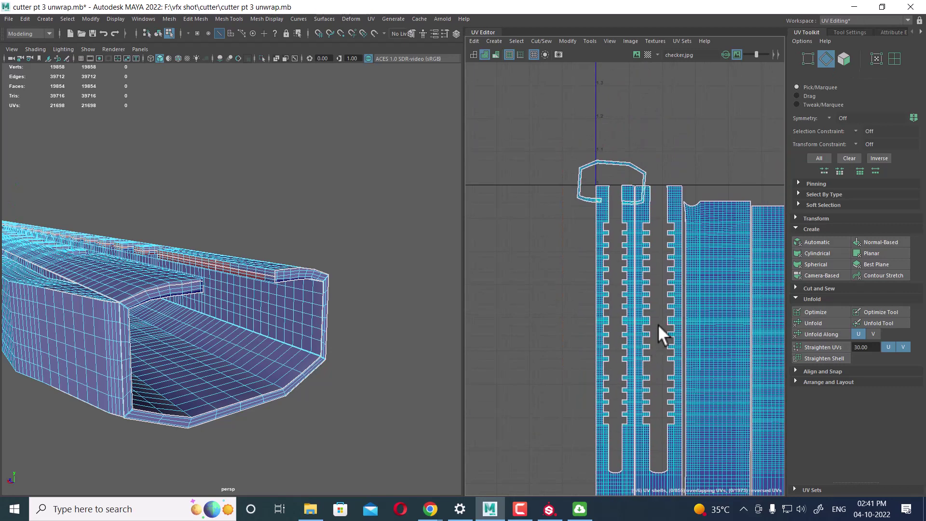
pyautogui.hotkey('ctrl', 'z')
pyautogui.scroll(-2, 656, 321)
pyautogui.keyDown('alt'); pyautogui.moveTo(599, 312); pyautogui.dragTo(575, 247, button='middle'); pyautogui.keyUp('alt')
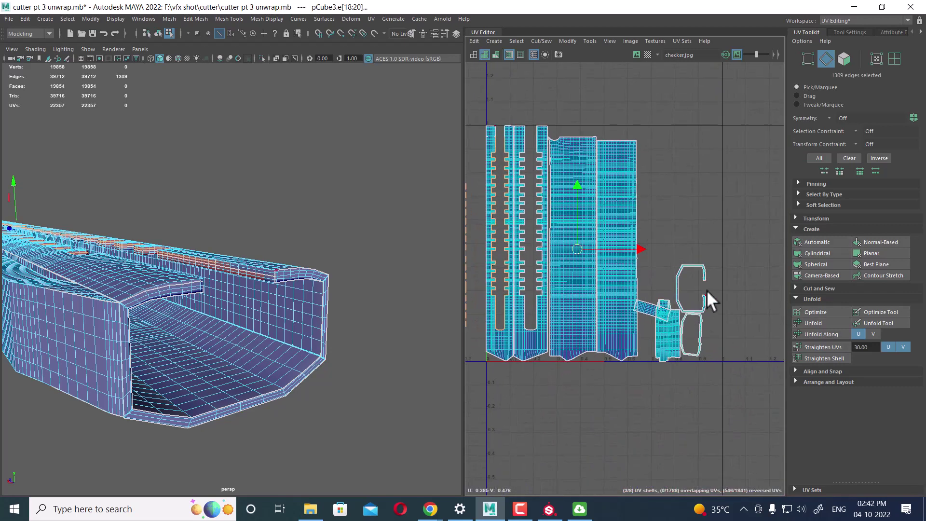
pyautogui.keyDown('ctrl'); pyautogui.moveTo(739, 231); pyautogui.dragTo(615, 407); pyautogui.keyUp('ctrl')
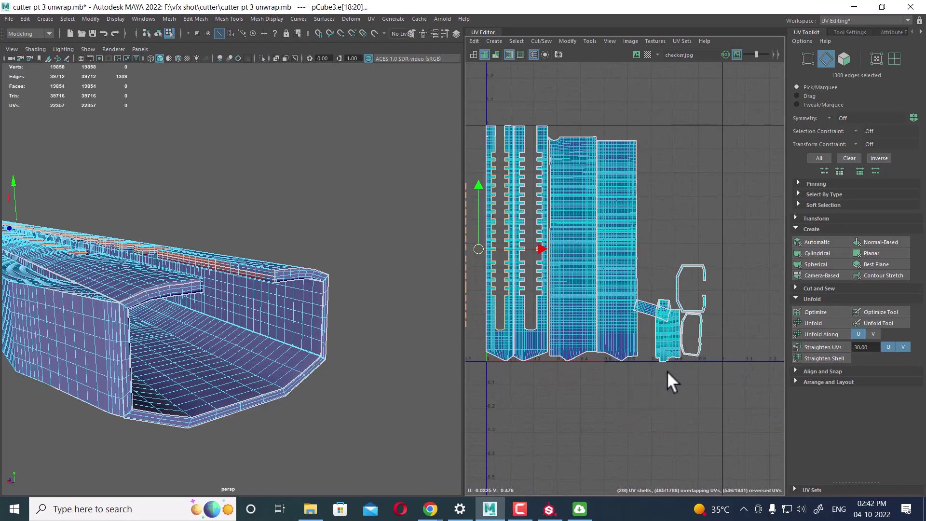
# - Select the small overlapping UV shell through its edge loop, then clear the selection
pyautogui.scroll(3, 667, 371)
pyautogui.scroll(3, 727, 379)
pyautogui.scroll(-5, 696, 362)
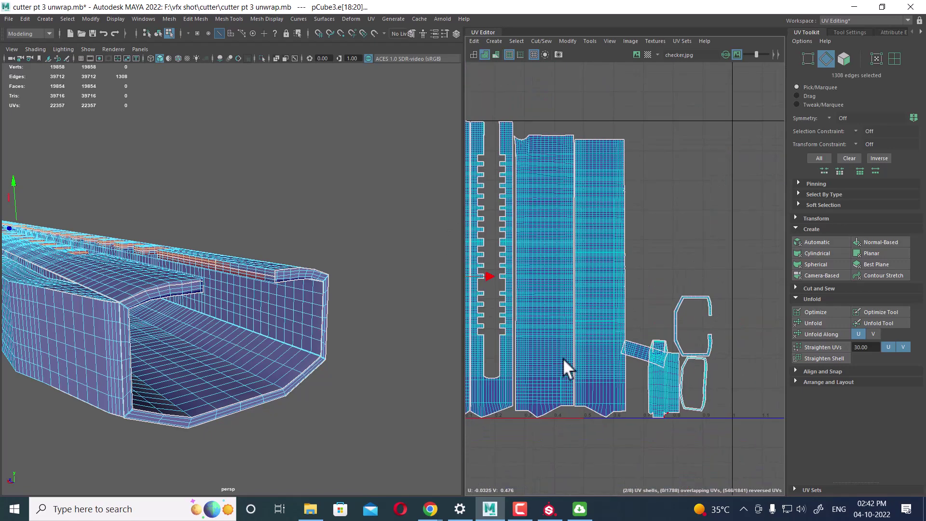
pyautogui.scroll(-2, 559, 352)
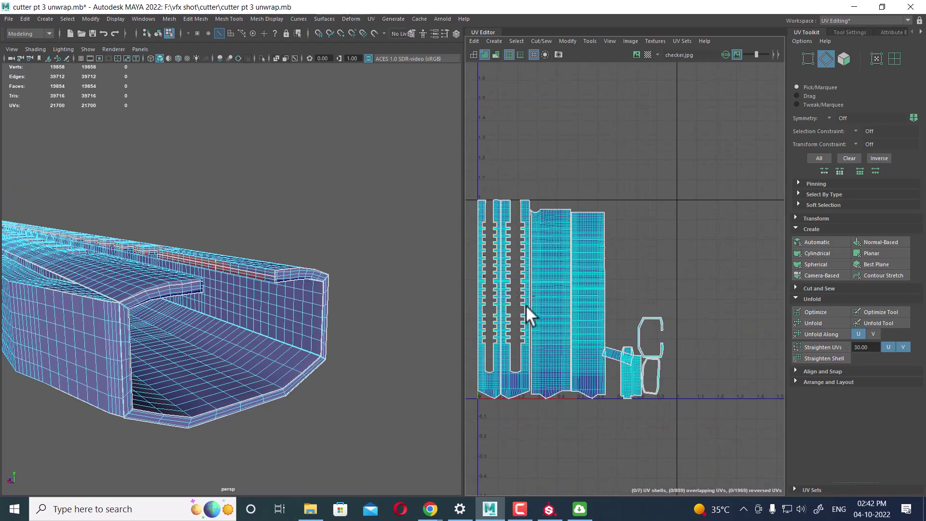
pyautogui.moveTo(525, 314)
pyautogui.mouseDown(button='middle')
pyautogui.moveTo(707, 277)
pyautogui.moveTo(496, 244)
pyautogui.mouseUp(button='middle')
pyautogui.scroll(4, 607, 366)
pyautogui.scroll(1, 606, 367)
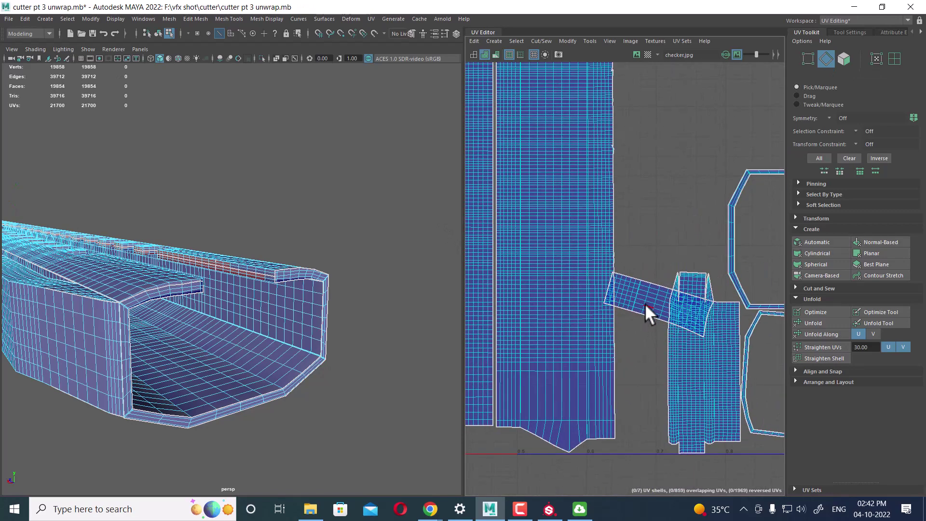
pyautogui.click(644, 303)
pyautogui.doubleClick(666, 315)
pyautogui.moveTo(665, 314); pyautogui.dragTo(641, 314, button='right')
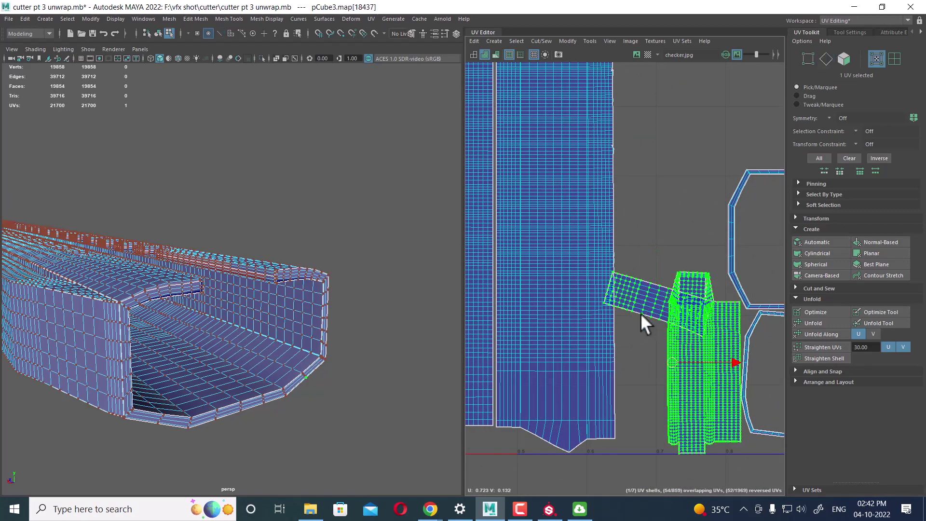
pyautogui.scroll(2, 664, 308)
pyautogui.click(597, 328)
# - Zoom into the spiky corner and unfold its stray, stretched UVs
pyautogui.scroll(3, 748, 356)
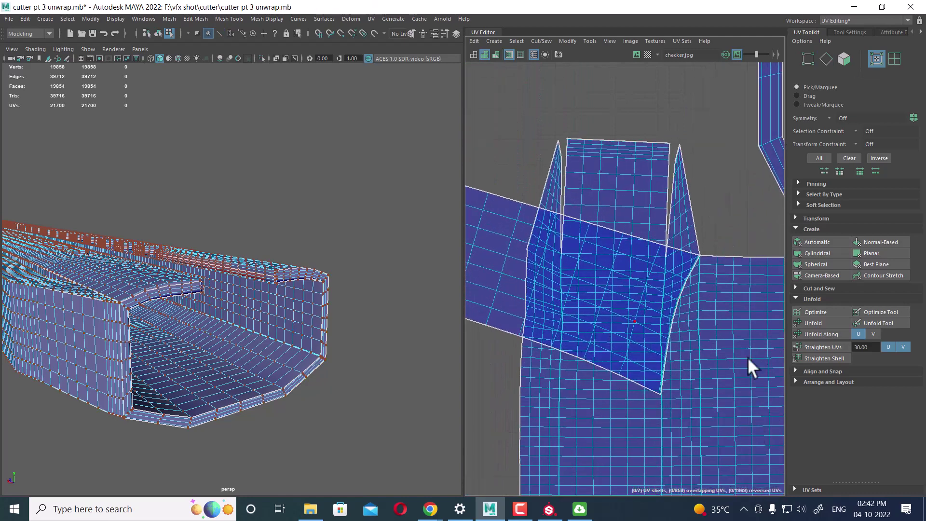
pyautogui.scroll(3, 754, 482)
pyautogui.scroll(2, 649, 343)
pyautogui.scroll(2, 711, 355)
pyautogui.scroll(2, 706, 368)
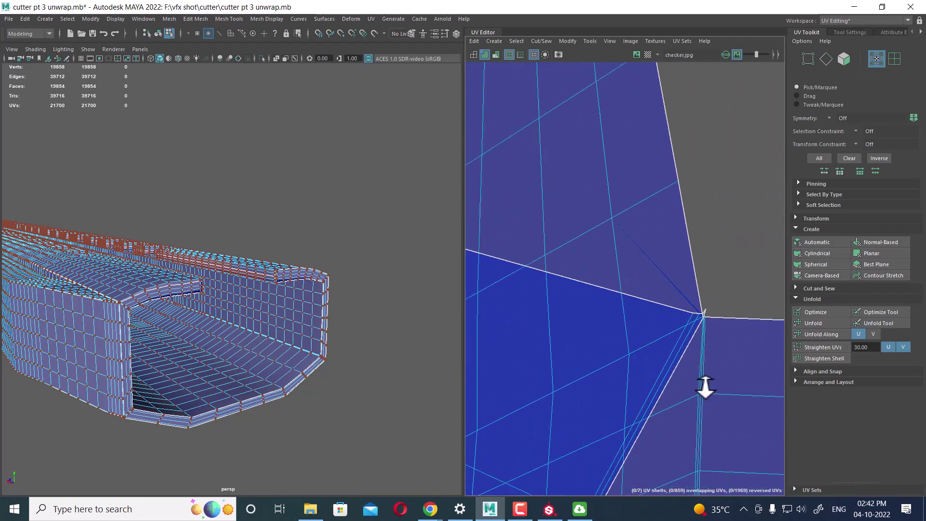
pyautogui.scroll(1, 744, 424)
pyautogui.scroll(1, 713, 326)
pyautogui.scroll(1, 711, 332)
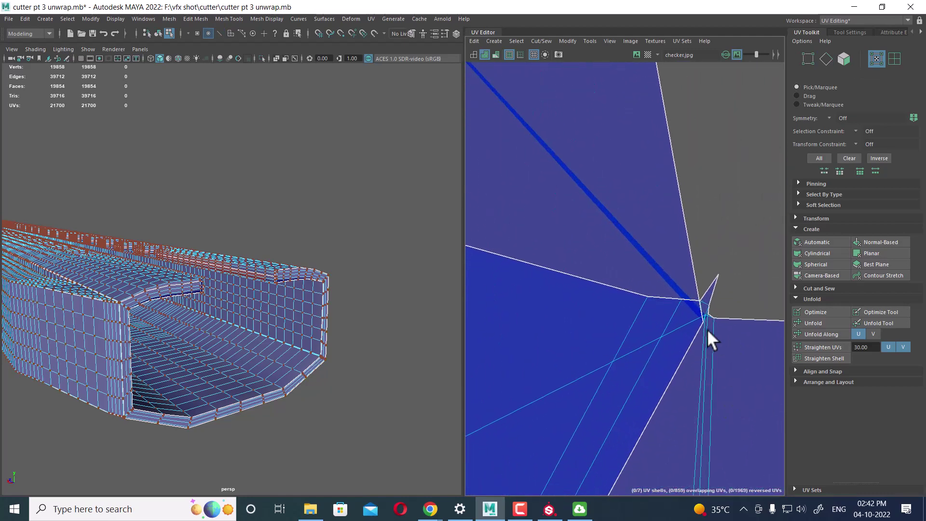
pyautogui.scroll(1, 723, 376)
pyautogui.scroll(1, 733, 403)
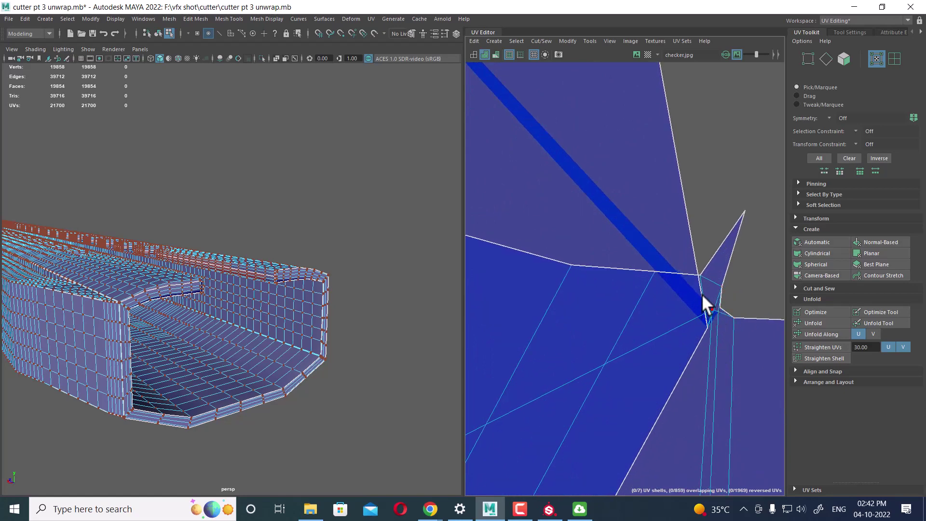
pyautogui.moveTo(716, 317); pyautogui.dragTo(701, 293)
pyautogui.moveTo(708, 333); pyautogui.dragTo(704, 339, button='right')
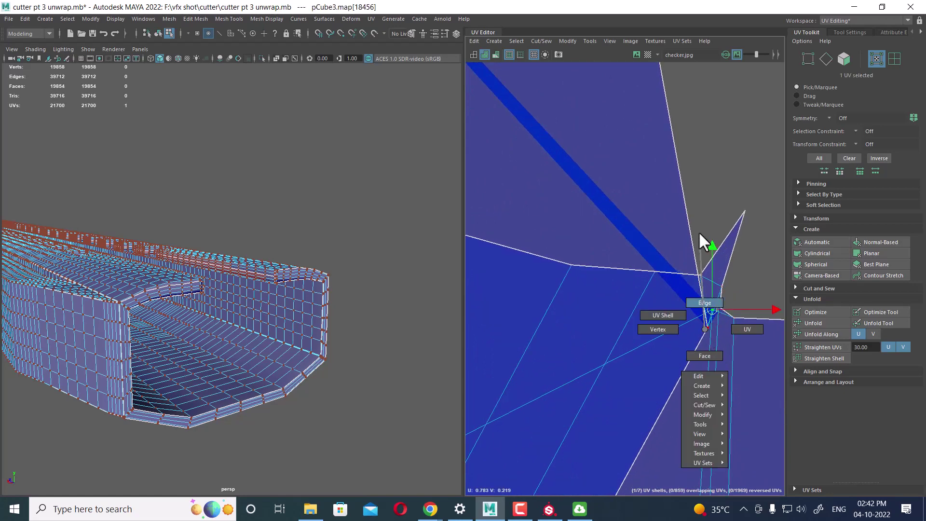
pyautogui.moveTo(772, 193); pyautogui.dragTo(692, 326)
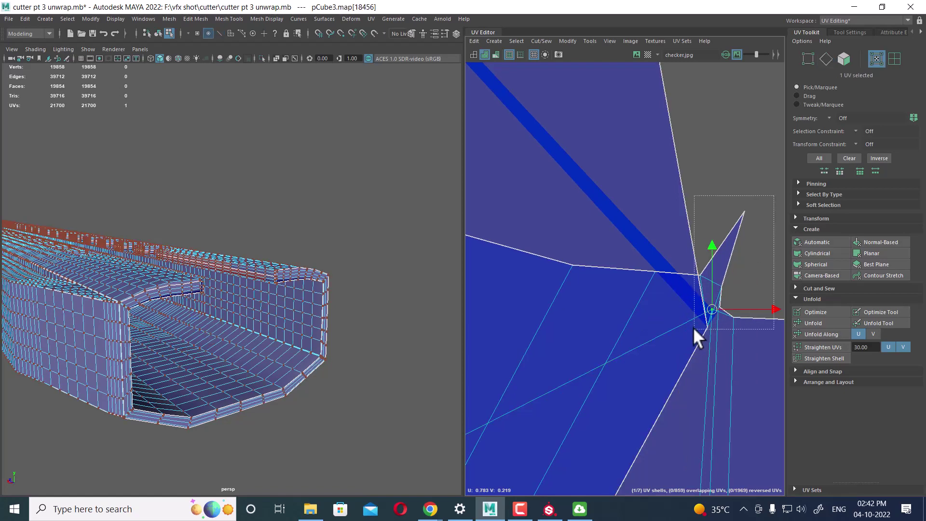
pyautogui.keyDown('shift'); pyautogui.moveTo(738, 242); pyautogui.dragTo(627, 246, button='right'); pyautogui.keyUp('shift')
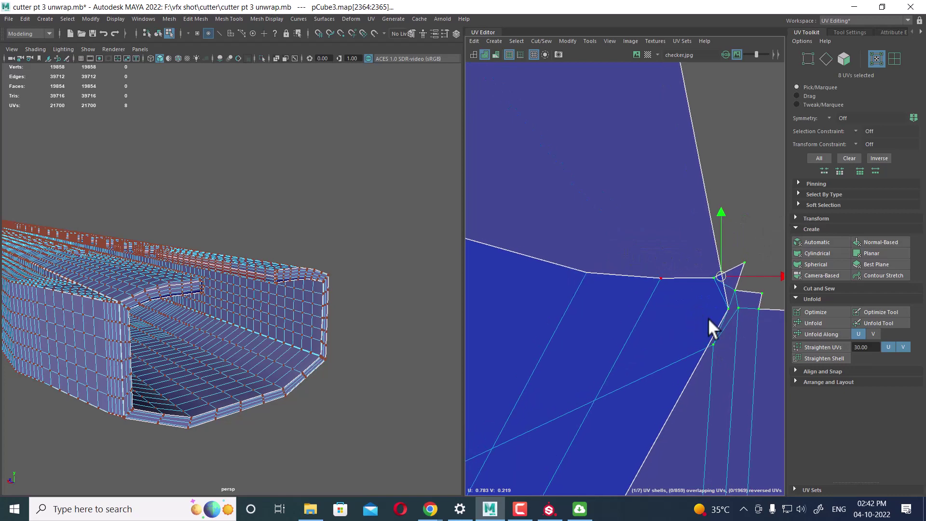
# - Inspect the seam by selecting the flap's border and neighbouring seam edges at the corner
pyautogui.moveTo(725, 351)
pyautogui.keyDown('alt'); pyautogui.mouseDown(button='right')
pyautogui.moveTo(694, 310)
pyautogui.moveTo(695, 242)
pyautogui.mouseUp(button='right'); pyautogui.keyUp('alt')
pyautogui.click(694, 349)
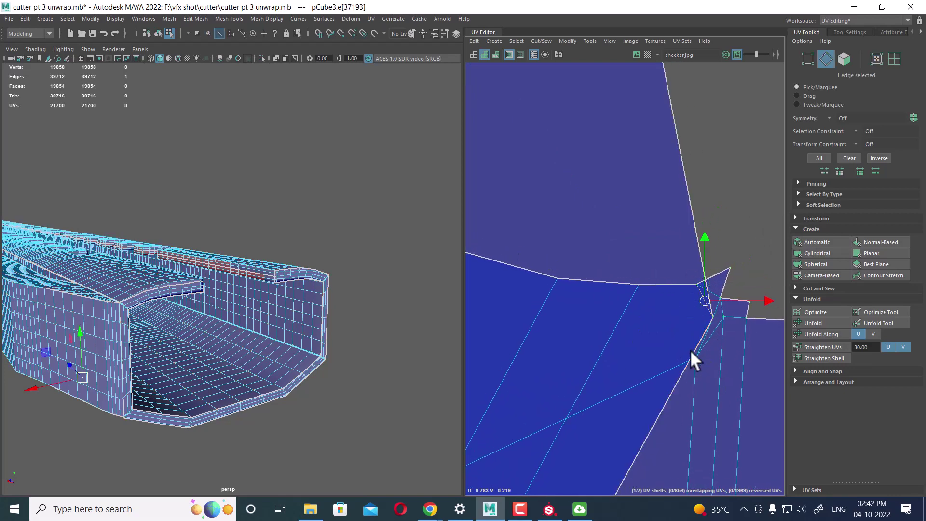
pyautogui.moveTo(653, 409)
pyautogui.keyDown('alt'); pyautogui.mouseDown(button='middle')
pyautogui.moveTo(677, 252)
pyautogui.moveTo(703, 393)
pyautogui.mouseUp(button='middle'); pyautogui.keyUp('alt')
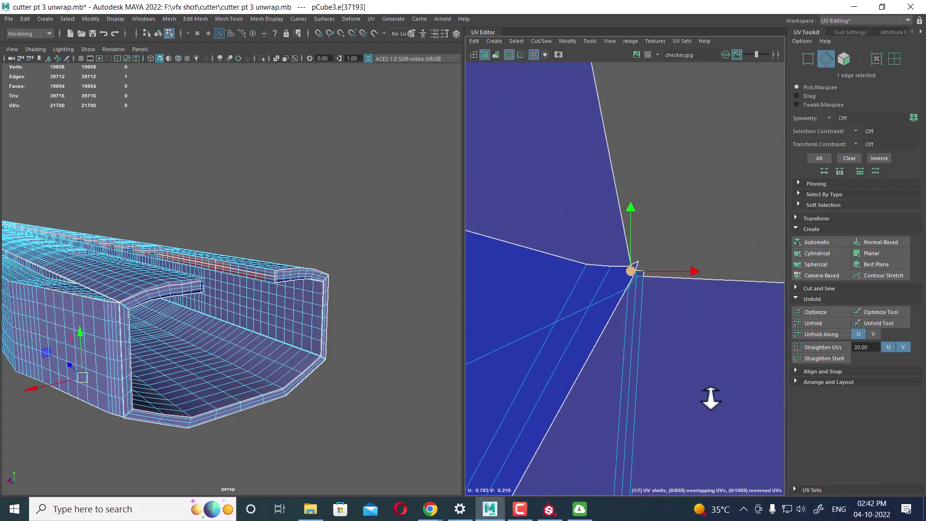
pyautogui.scroll(3, 647, 279)
pyautogui.click(673, 316)
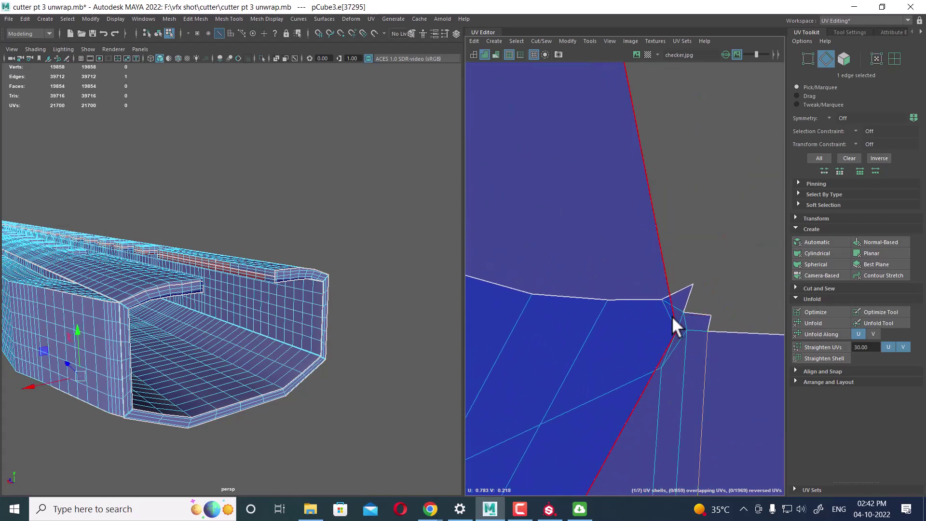
pyautogui.click(667, 312)
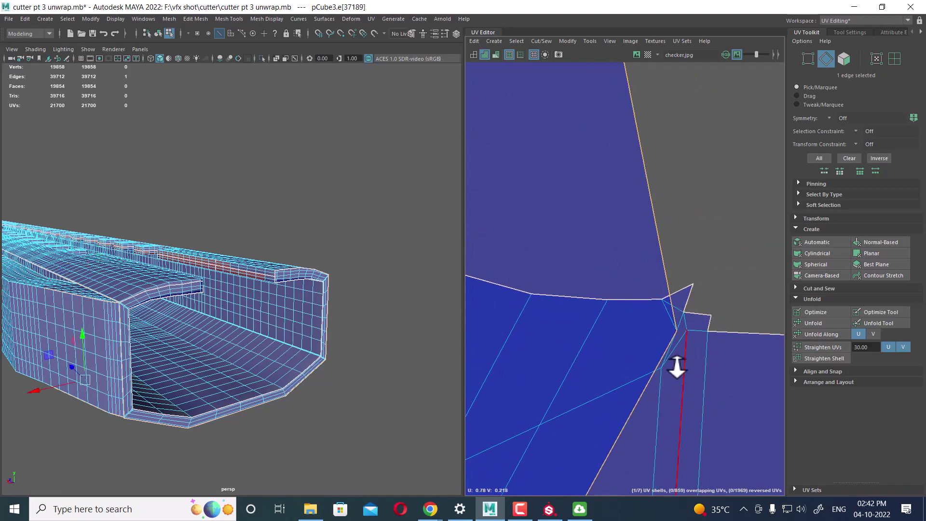
pyautogui.scroll(-3, 675, 368)
pyautogui.scroll(-3, 533, 327)
pyautogui.scroll(-3, 514, 279)
# - In face mode, select one face of the tilted UV shell and frame it in the 3D view
pyautogui.scroll(-3, 633, 270)
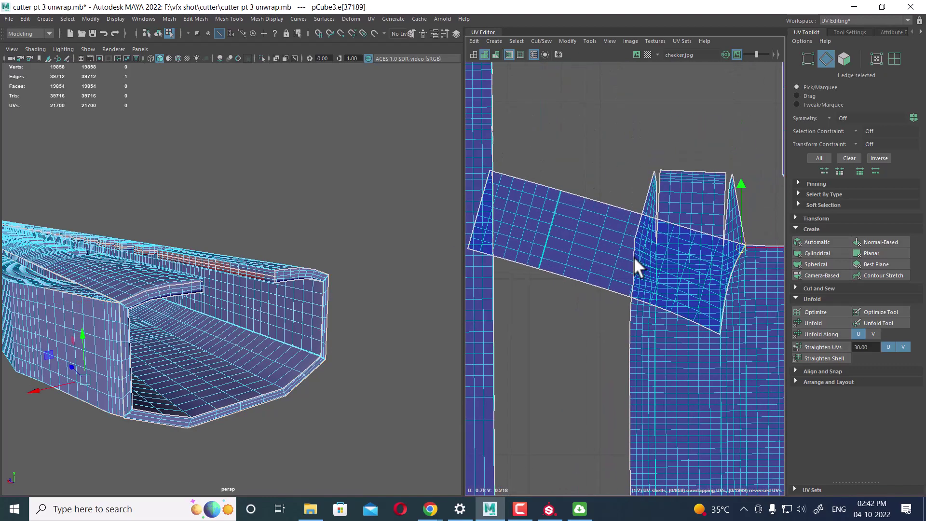
pyautogui.scroll(-2, 648, 313)
pyautogui.scroll(1, 636, 328)
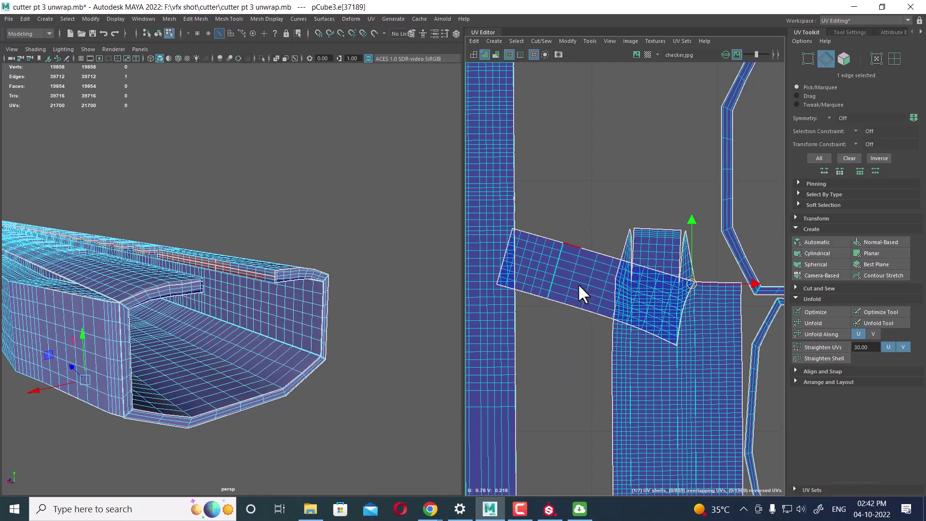
pyautogui.press('F11')
pyautogui.doubleClick(569, 269)
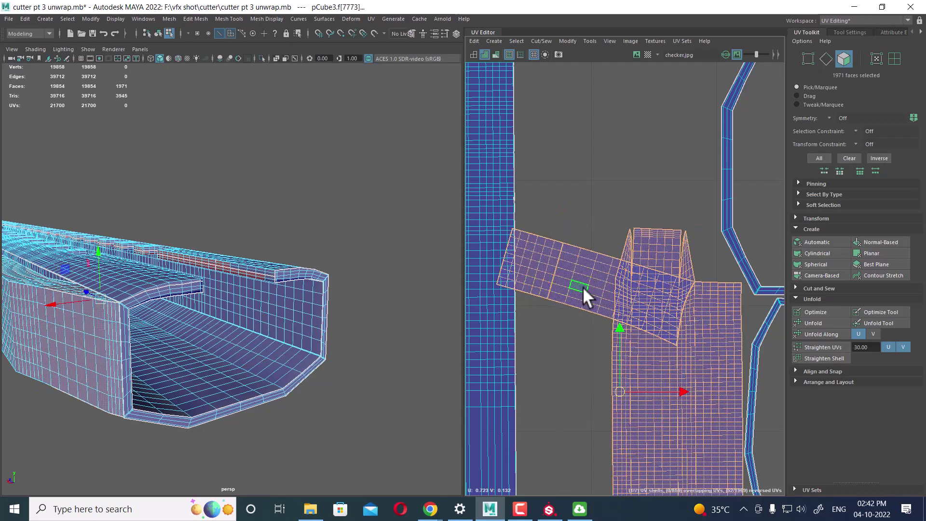
pyautogui.click(583, 286)
pyautogui.press('f')
# - Select the 17-face loop across the shell and inspect it in wireframe and shaded views
pyautogui.moveTo(296, 342)
pyautogui.keyDown('alt'); pyautogui.mouseDown()
pyautogui.moveTo(363, 360)
pyautogui.moveTo(167, 361)
pyautogui.moveTo(313, 337)
pyautogui.moveTo(308, 299)
pyautogui.moveTo(328, 289)
pyautogui.mouseUp(); pyautogui.keyUp('alt')
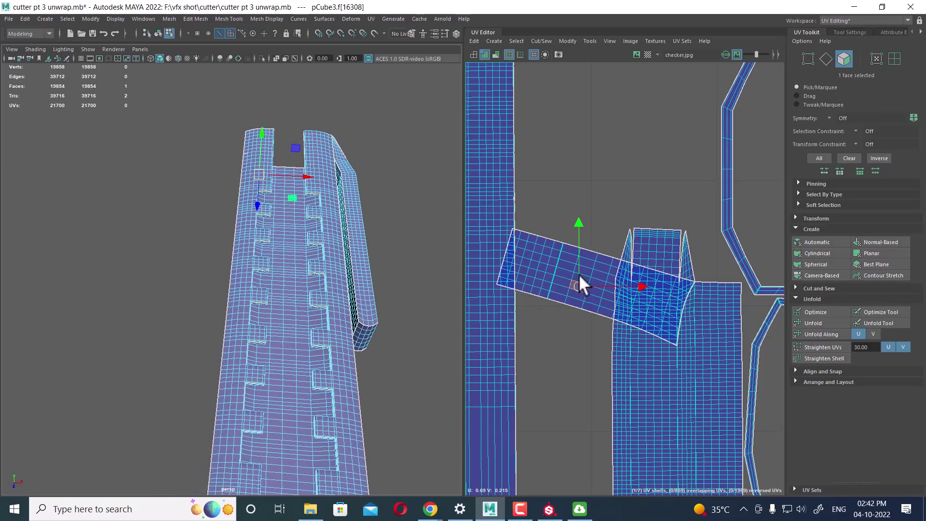
pyautogui.keyDown('shift'); pyautogui.doubleClick(574, 302); pyautogui.keyUp('shift')
pyautogui.moveTo(434, 289)
pyautogui.keyDown('alt'); pyautogui.mouseDown()
pyautogui.moveTo(298, 235)
pyautogui.moveTo(316, 236)
pyautogui.moveTo(333, 215)
pyautogui.moveTo(389, 221)
pyautogui.moveTo(223, 324)
pyautogui.moveTo(295, 321)
pyautogui.moveTo(289, 302)
pyautogui.mouseUp(); pyautogui.keyUp('alt')
pyautogui.press('4')
pyautogui.scroll(3, 299, 304)
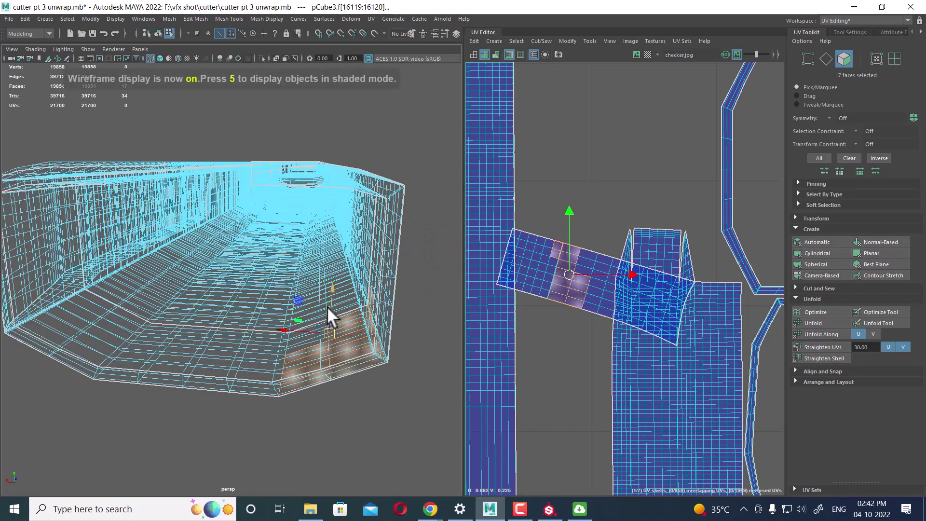
pyautogui.press('5')
pyautogui.moveTo(325, 310)
pyautogui.keyDown('alt'); pyautogui.mouseDown()
pyautogui.moveTo(286, 287)
pyautogui.moveTo(328, 385)
pyautogui.moveTo(324, 325)
pyautogui.moveTo(335, 314)
pyautogui.moveTo(290, 337)
pyautogui.moveTo(411, 306)
pyautogui.moveTo(337, 258)
pyautogui.moveTo(351, 260)
pyautogui.mouseUp(); pyautogui.keyUp('alt')
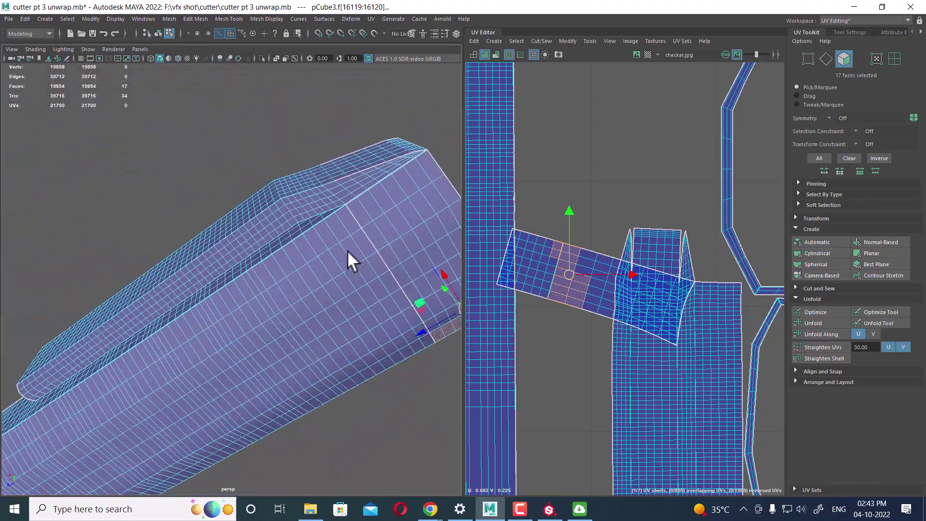
# - Zoom the UV view onto the shell junction and convert the face loop to its edges
pyautogui.keyDown('alt'); pyautogui.moveTo(590, 276); pyautogui.dragTo(620, 320, button='right'); pyautogui.keyUp('alt')
pyautogui.keyDown('alt'); pyautogui.moveTo(620, 320); pyautogui.dragTo(571, 301, button='middle'); pyautogui.keyUp('alt')
pyautogui.moveTo(571, 302)
pyautogui.keyDown('alt'); pyautogui.mouseDown(button='right')
pyautogui.moveTo(564, 325)
pyautogui.moveTo(615, 299)
pyautogui.moveTo(622, 327)
pyautogui.moveTo(577, 294)
pyautogui.moveTo(569, 323)
pyautogui.moveTo(628, 380)
pyautogui.moveTo(565, 336)
pyautogui.mouseUp(button='right'); pyautogui.keyUp('alt')
pyautogui.keyDown('alt'); pyautogui.moveTo(565, 337); pyautogui.dragTo(580, 279, button='middle'); pyautogui.keyUp('alt')
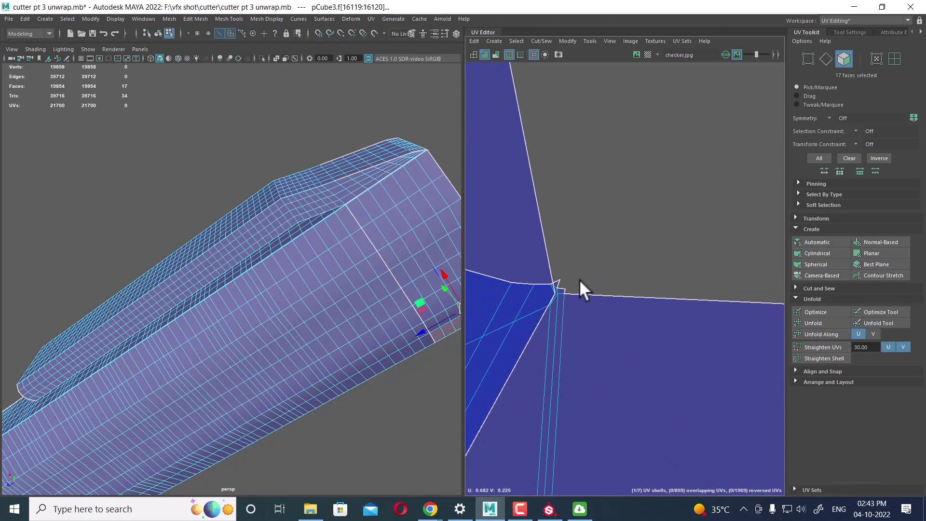
pyautogui.keyDown('alt'); pyautogui.moveTo(580, 279); pyautogui.dragTo(653, 412, button='right'); pyautogui.keyUp('alt')
pyautogui.moveTo(573, 260)
pyautogui.keyDown('ctrl'); pyautogui.mouseDown(button='right')
pyautogui.moveTo(589, 217)
pyautogui.moveTo(560, 260)
pyautogui.moveTo(529, 223)
pyautogui.mouseUp(button='right'); pyautogui.keyUp('ctrl')
# - Cut the UVs along the 17 edges and move the cut-off shell up, clear of the others
pyautogui.keyDown('shift'); pyautogui.rightClick(609, 228); pyautogui.keyUp('shift')
pyautogui.scroll(-2, 620, 393)
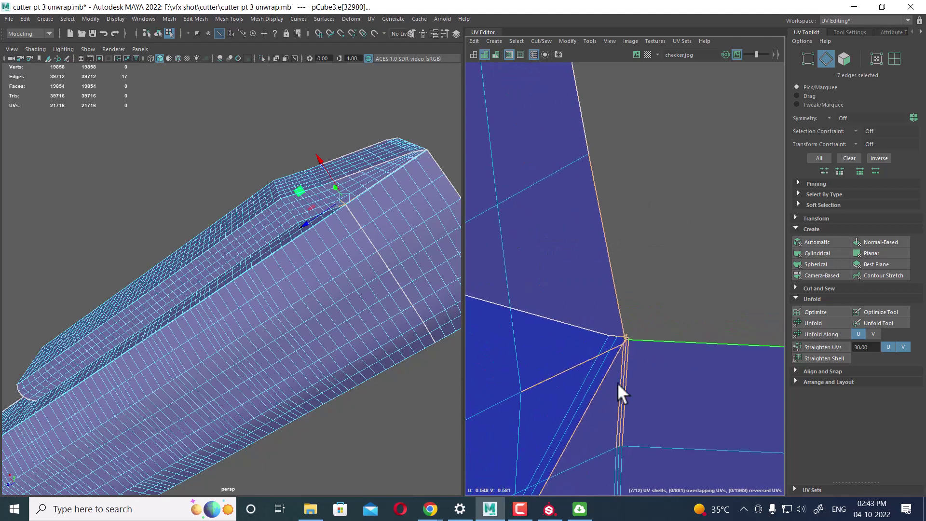
pyautogui.scroll(-3, 552, 365)
pyautogui.scroll(-3, 525, 167)
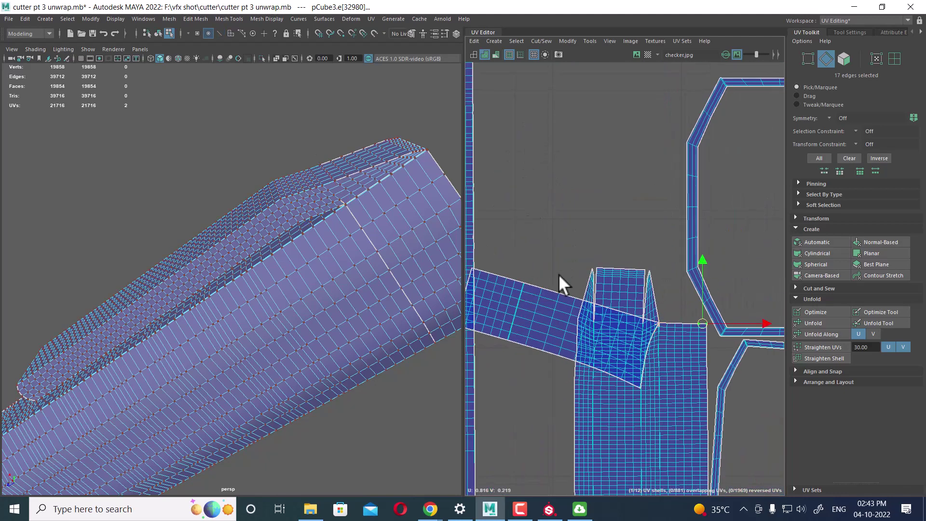
pyautogui.press('F12')
pyautogui.doubleClick(530, 286)
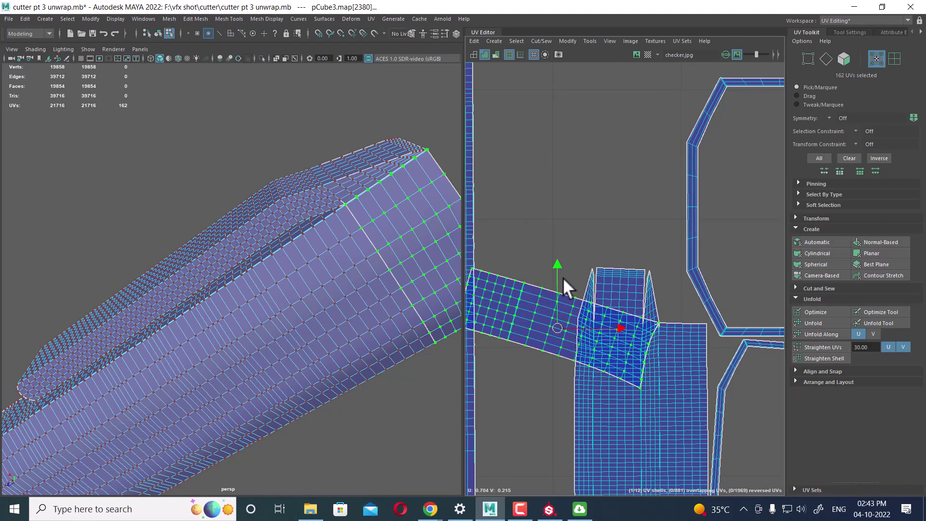
pyautogui.moveTo(566, 253); pyautogui.dragTo(562, 140, button='middle')
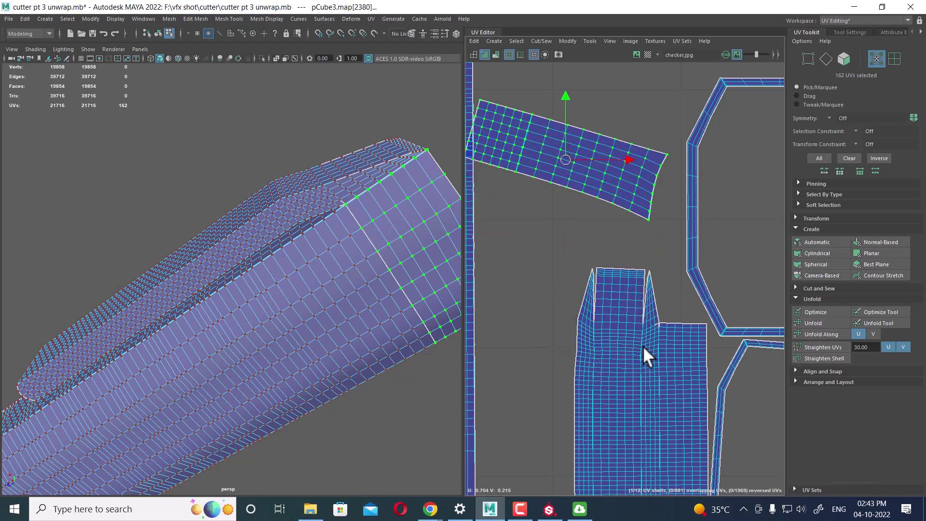
pyautogui.moveTo(642, 345)
pyautogui.keyDown('alt'); pyautogui.mouseDown(button='right')
pyautogui.moveTo(644, 359)
pyautogui.moveTo(672, 378)
pyautogui.mouseUp(button='right'); pyautogui.keyUp('alt')
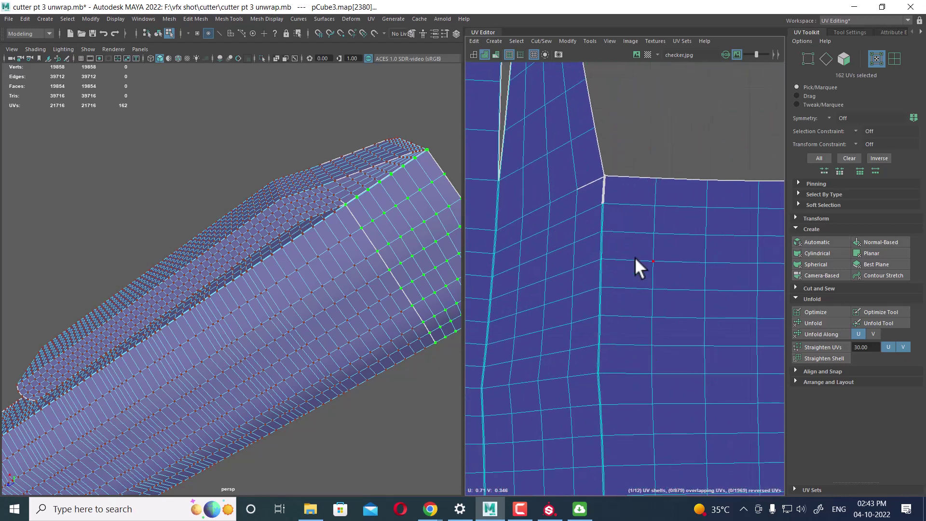
# - Select the seam edge loop without the border edge and sew it together
pyautogui.moveTo(635, 258)
pyautogui.mouseDown(button='right')
pyautogui.moveTo(635, 235)
pyautogui.moveTo(654, 356)
pyautogui.moveTo(643, 241)
pyautogui.mouseUp(button='right')
pyautogui.doubleClick(635, 212)
pyautogui.keyDown('ctrl'); pyautogui.click(659, 227); pyautogui.keyUp('ctrl')
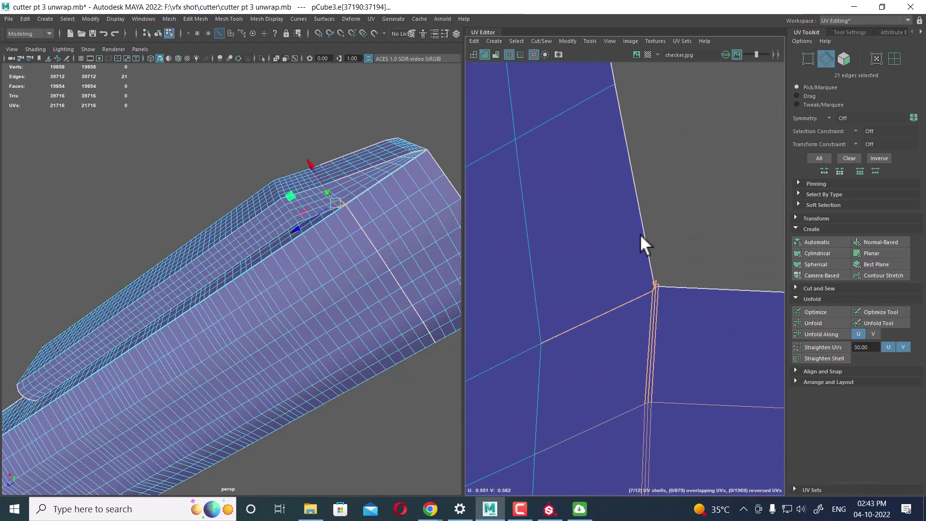
pyautogui.keyDown('alt'); pyautogui.moveTo(643, 241); pyautogui.dragTo(653, 269, button='middle'); pyautogui.keyUp('alt')
pyautogui.keyDown('shift'); pyautogui.moveTo(655, 296); pyautogui.dragTo(648, 252, button='right'); pyautogui.keyUp('shift')
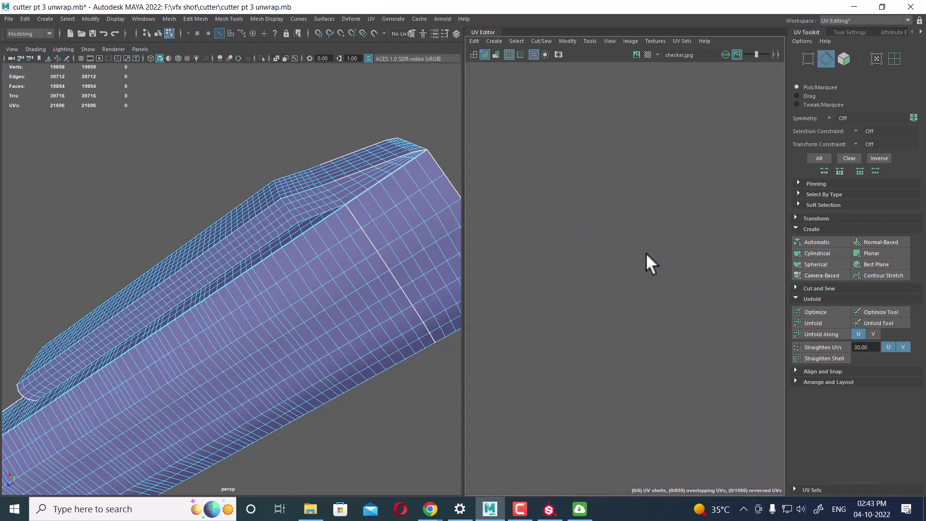
# - Sew the seam edges near the corner and pick out the vertical seam edge
pyautogui.moveTo(678, 210); pyautogui.dragTo(598, 258)
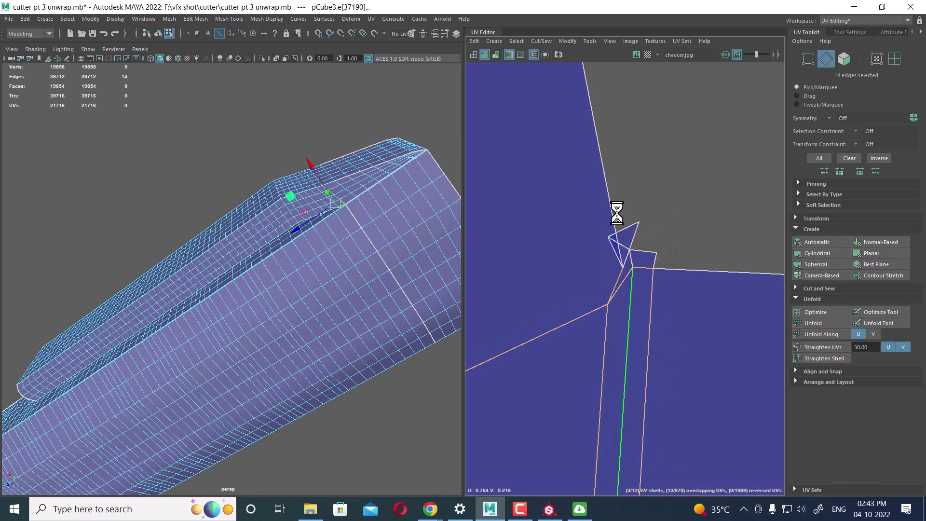
pyautogui.keyDown('shift'); pyautogui.moveTo(616, 212); pyautogui.dragTo(627, 256, button='right'); pyautogui.keyUp('shift')
pyautogui.click(647, 285)
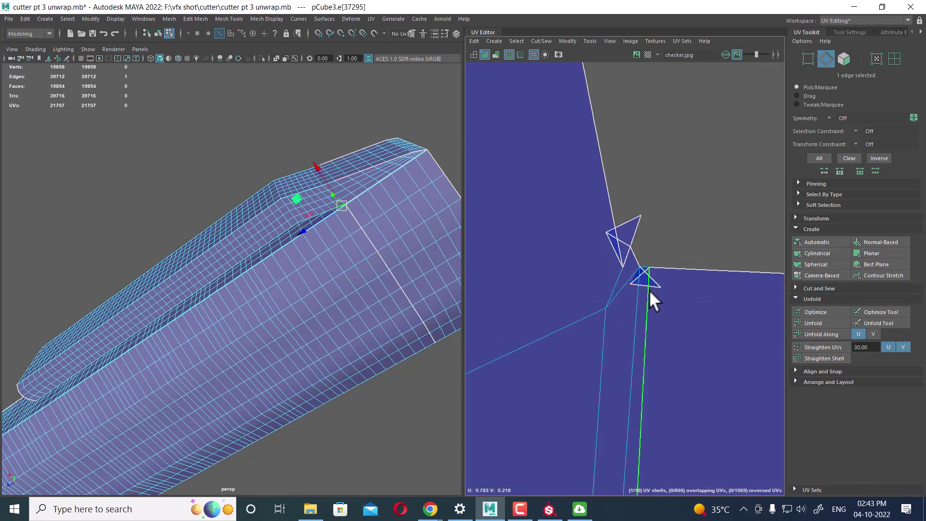
pyautogui.click(612, 246)
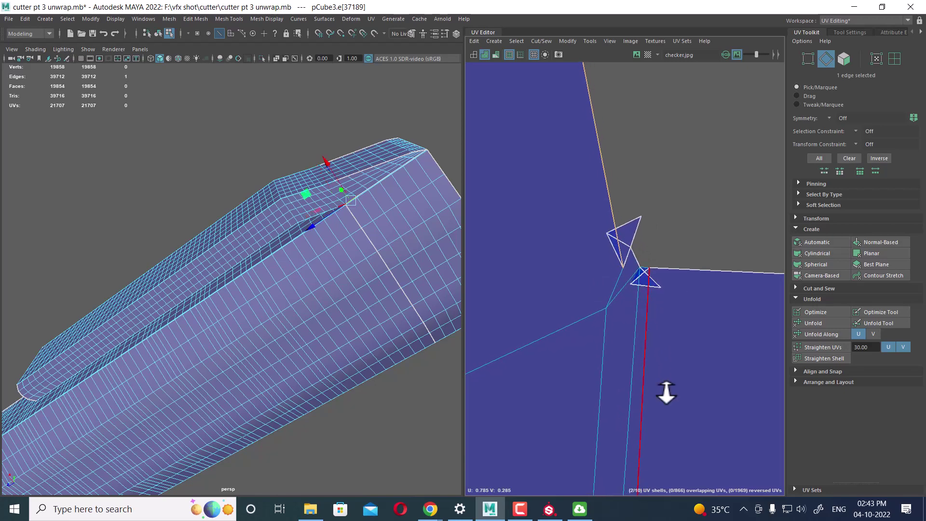
pyautogui.click(648, 287)
# - Select the corner UVs, then move and sew the single seam edge at the corner
pyautogui.press('F12')
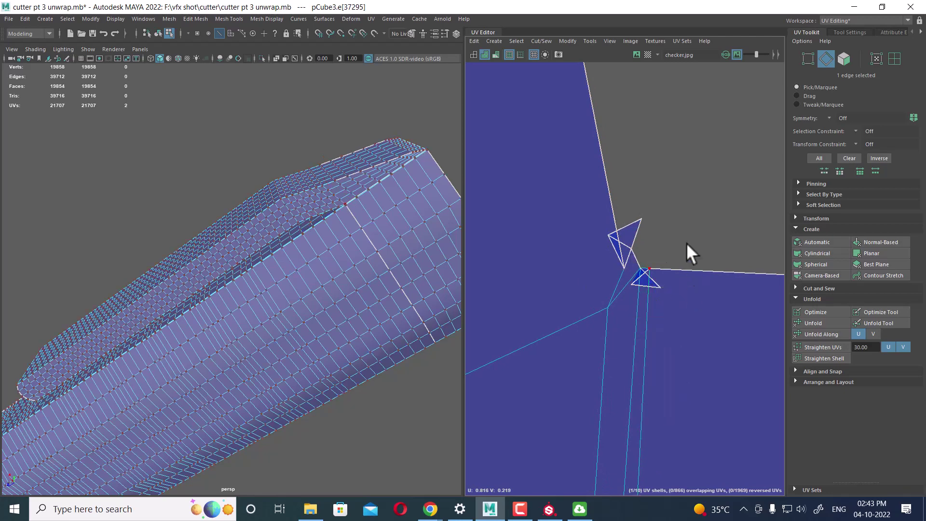
pyautogui.moveTo(686, 198); pyautogui.dragTo(579, 305)
pyautogui.moveTo(687, 203); pyautogui.dragTo(566, 214, button='right')
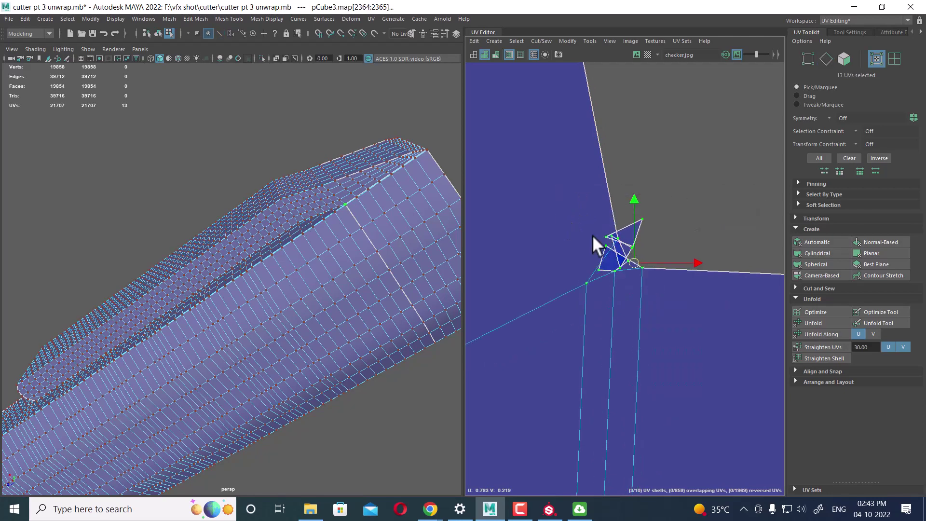
pyautogui.press('F10')
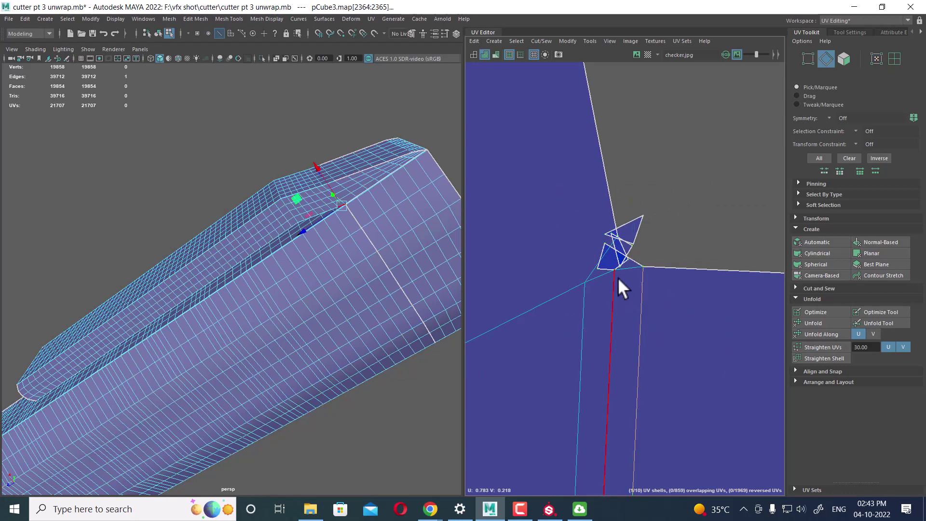
pyautogui.doubleClick(606, 266)
pyautogui.click(622, 230)
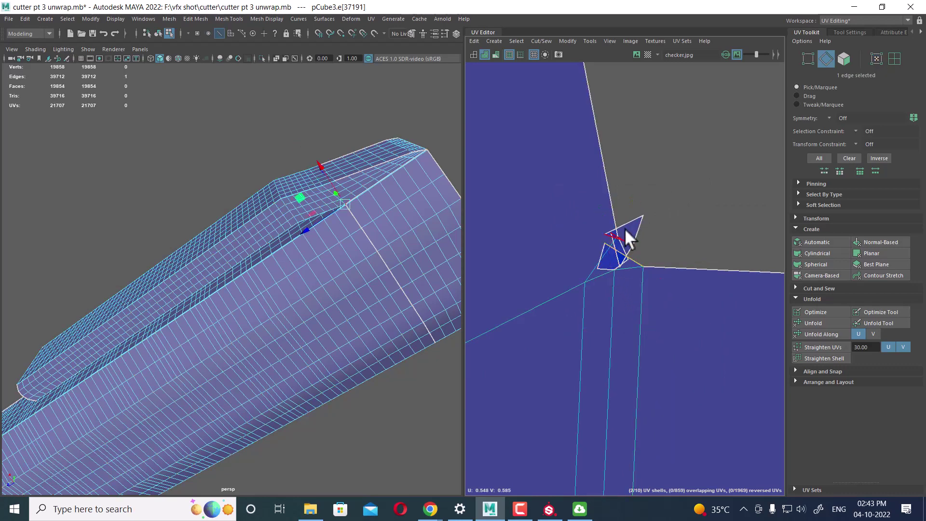
pyautogui.keyDown('shift'); pyautogui.moveTo(644, 240); pyautogui.dragTo(641, 206, button='right'); pyautogui.keyUp('shift')
pyautogui.click(643, 212)
# - Sew the triangular corner piece onto its neighbouring shell along the flap's border edges
pyautogui.click(617, 256)
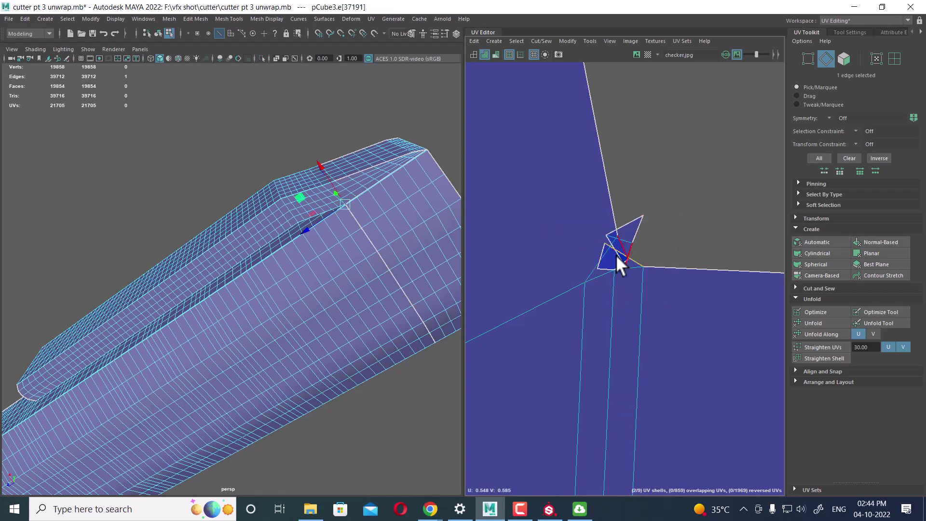
pyautogui.keyDown('shift'); pyautogui.moveTo(624, 268); pyautogui.dragTo(616, 209, button='right'); pyautogui.keyUp('shift')
pyautogui.click(600, 254)
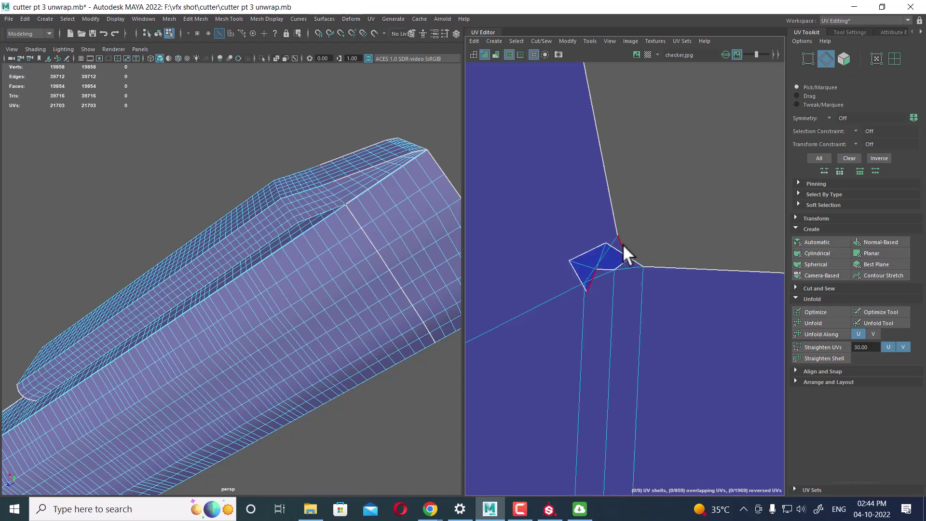
pyautogui.click(604, 268)
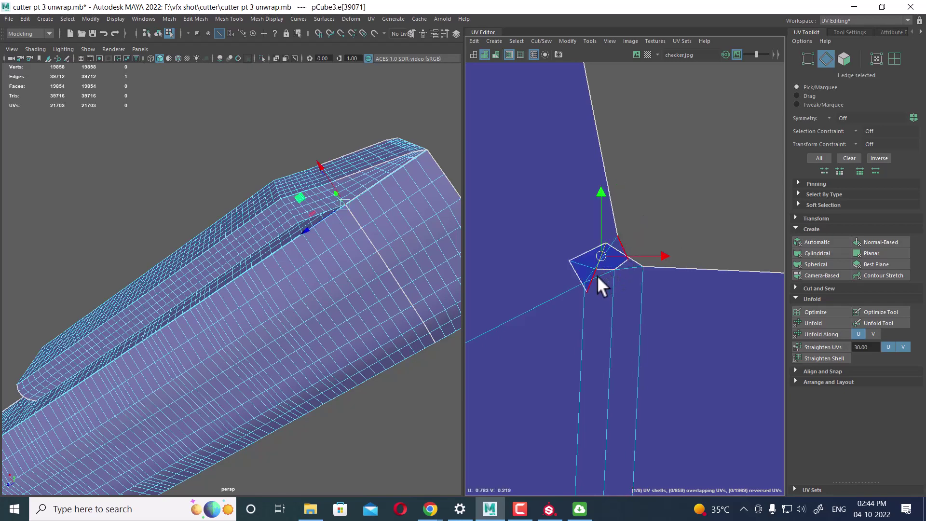
pyautogui.keyDown('shift'); pyautogui.moveTo(607, 195); pyautogui.dragTo(610, 212, button='right'); pyautogui.keyUp('shift')
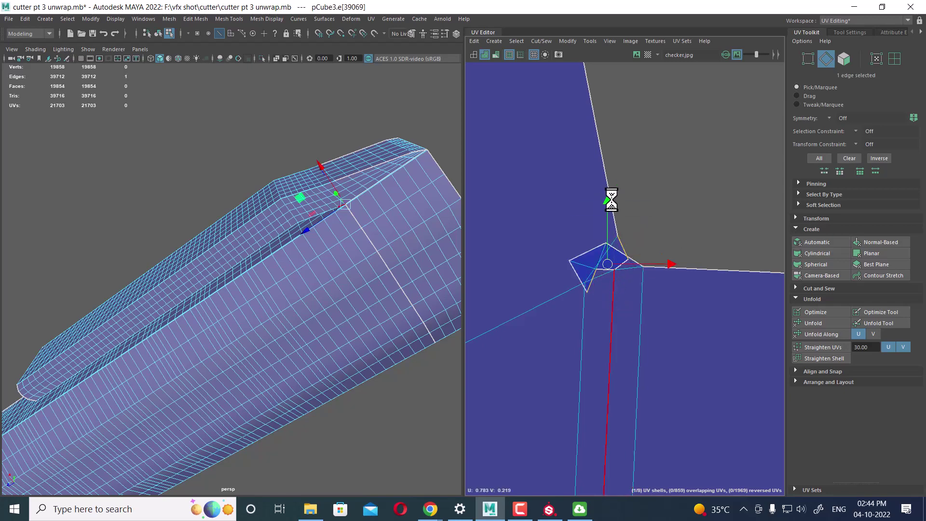
pyautogui.click(589, 262)
# - Unfold the seven UVs around the sewn corner, then zoom out over the whole UV layout
pyautogui.moveTo(595, 262); pyautogui.dragTo(635, 258, button='right')
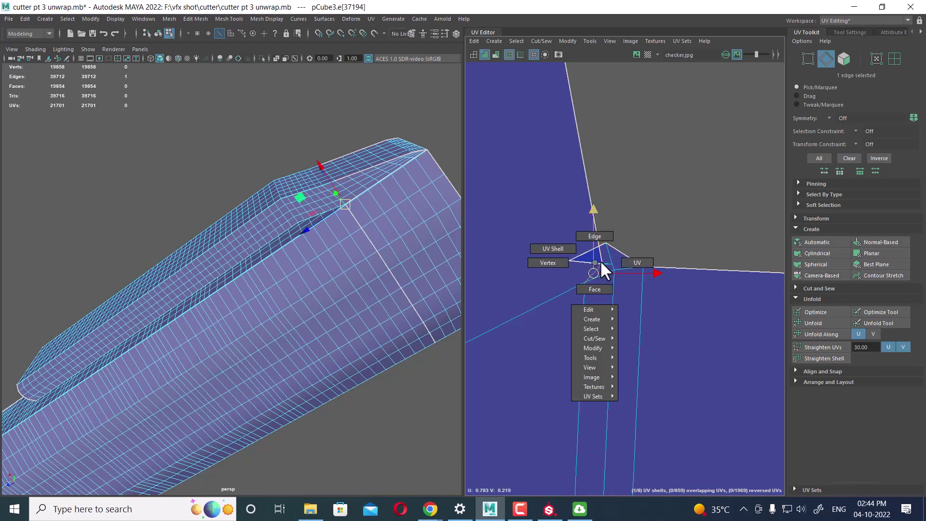
pyautogui.keyDown('shift'); pyautogui.moveTo(602, 204); pyautogui.dragTo(523, 202, button='right'); pyautogui.keyUp('shift')
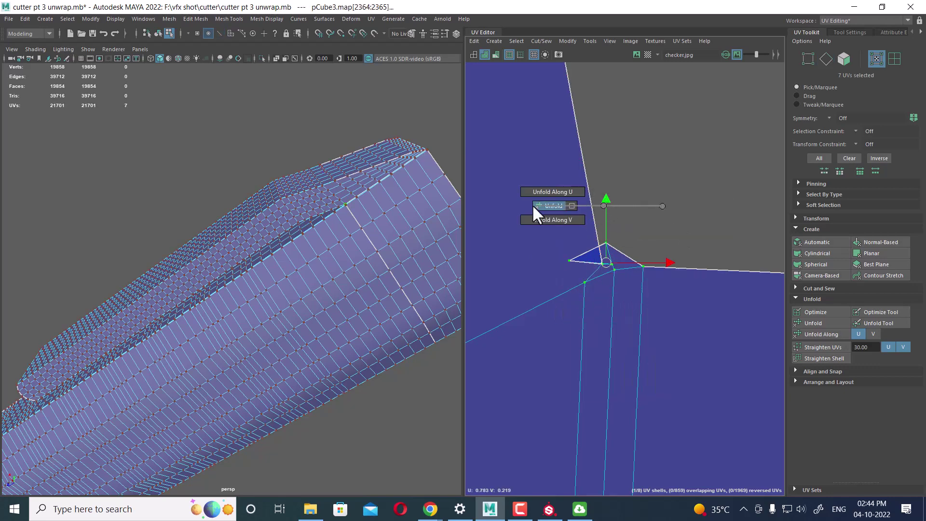
pyautogui.scroll(2, 531, 212)
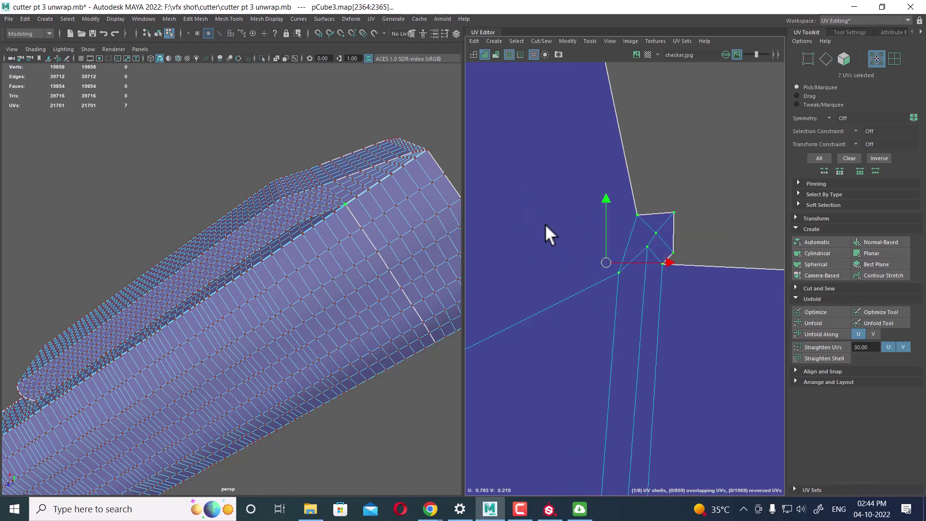
pyautogui.moveTo(545, 224)
pyautogui.keyDown('alt'); pyautogui.mouseDown(button='right')
pyautogui.moveTo(516, 77)
pyautogui.moveTo(600, 185)
pyautogui.moveTo(641, 276)
pyautogui.moveTo(505, 154)
pyautogui.moveTo(568, 275)
pyautogui.mouseUp(button='right'); pyautogui.keyUp('alt')
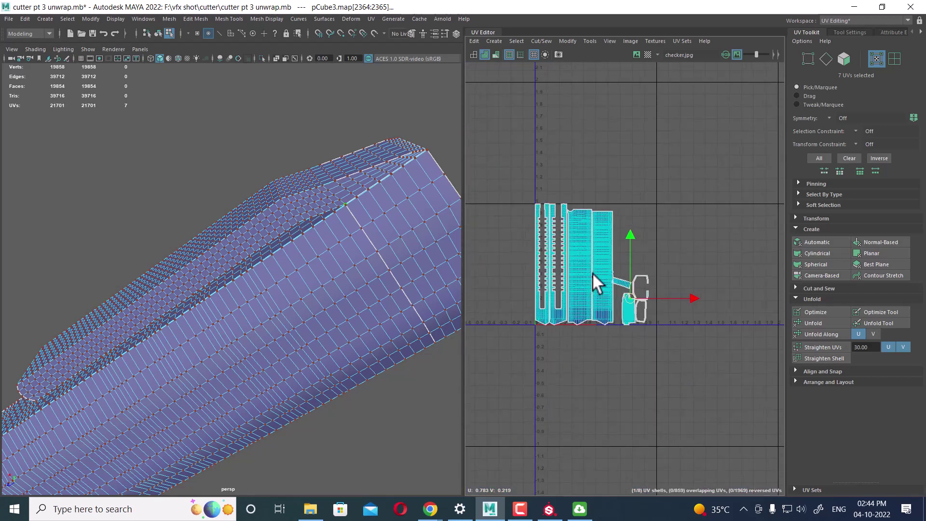
# - Lay out every UV shell without overlaps, then select the small tilted strip shell
pyautogui.moveTo(723, 176)
pyautogui.mouseDown()
pyautogui.moveTo(655, 260)
pyautogui.moveTo(530, 330)
pyautogui.mouseUp()
pyautogui.keyDown('shift'); pyautogui.moveTo(647, 203); pyautogui.dragTo(559, 245, button='right'); pyautogui.keyUp('shift')
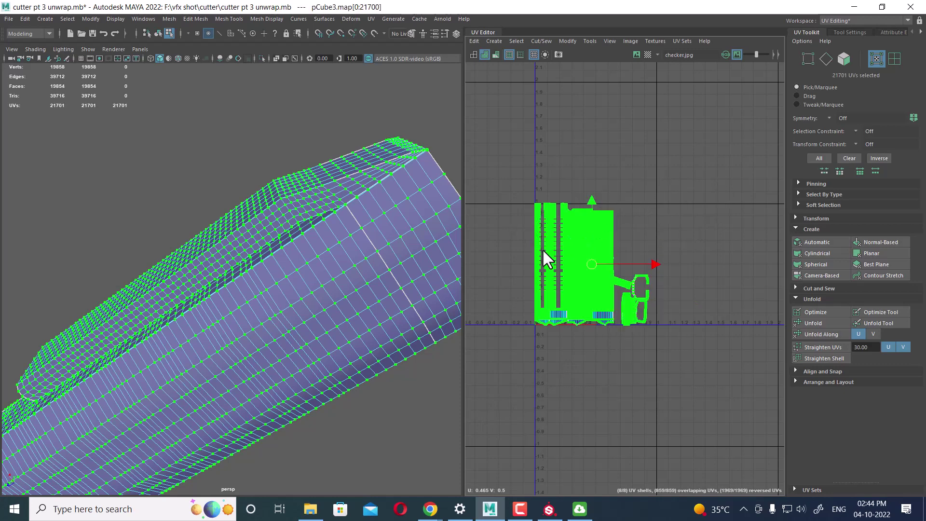
pyautogui.scroll(3, 677, 279)
pyautogui.scroll(2, 694, 357)
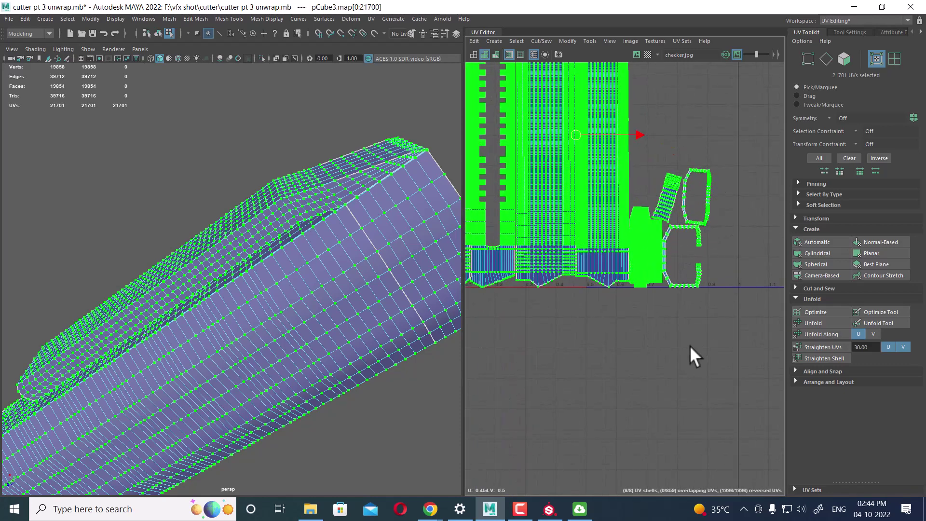
pyautogui.click(689, 346)
pyautogui.scroll(2, 673, 317)
pyautogui.scroll(2, 648, 224)
# - Rotate the small strip shell upright and move it up beside the tall shells
pyautogui.click(680, 232)
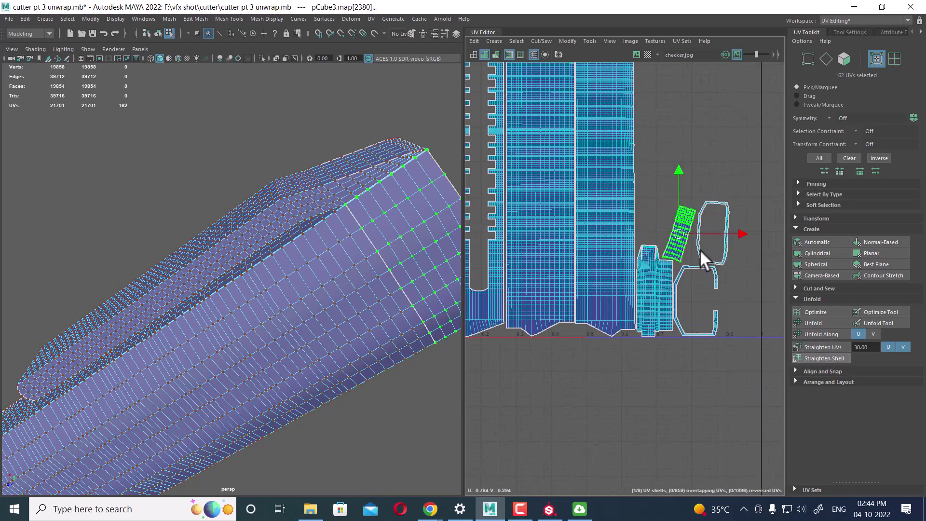
pyautogui.moveTo(702, 257); pyautogui.dragTo(745, 256)
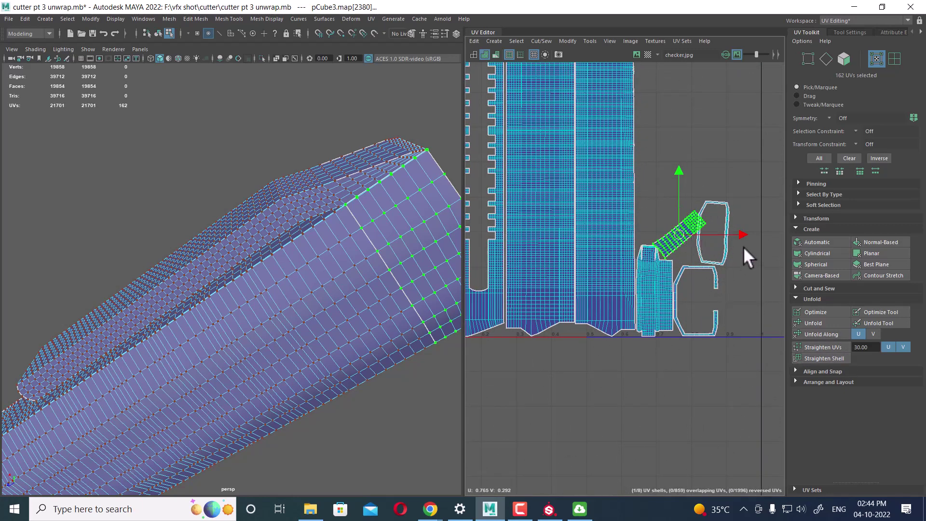
pyautogui.press('e')
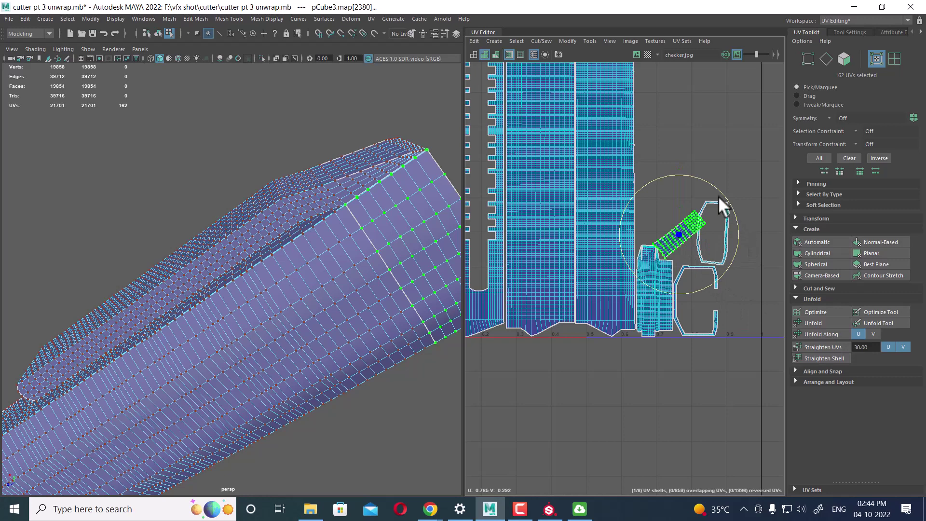
pyautogui.moveTo(718, 196); pyautogui.dragTo(695, 186)
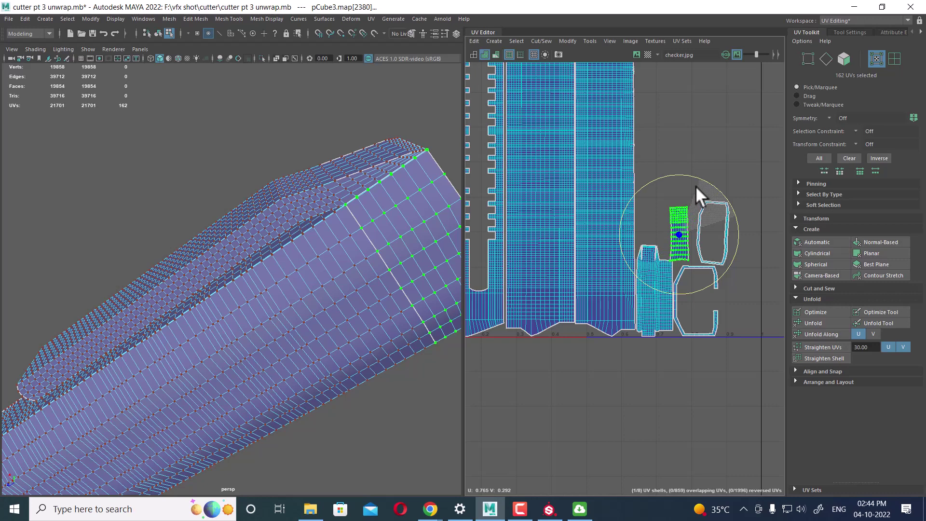
pyautogui.press('w')
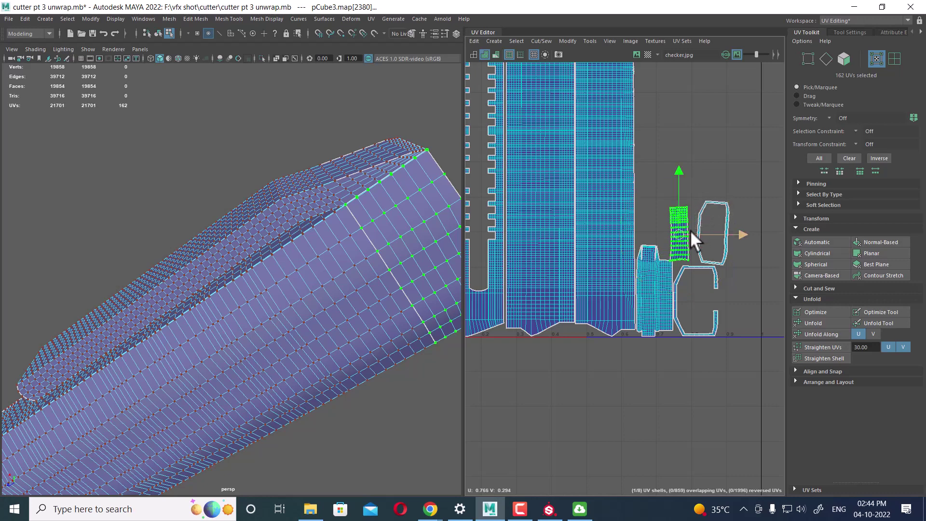
pyautogui.moveTo(654, 224); pyautogui.dragTo(649, 213, button='middle')
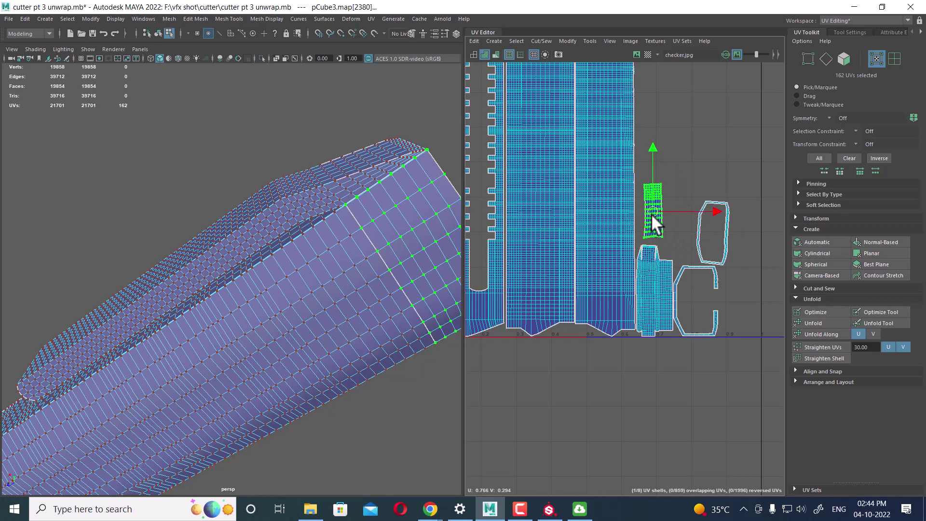
pyautogui.moveTo(621, 284)
pyautogui.keyDown('alt'); pyautogui.mouseDown(button='right')
pyautogui.moveTo(616, 265)
pyautogui.moveTo(632, 314)
pyautogui.mouseUp(button='right'); pyautogui.keyUp('alt')
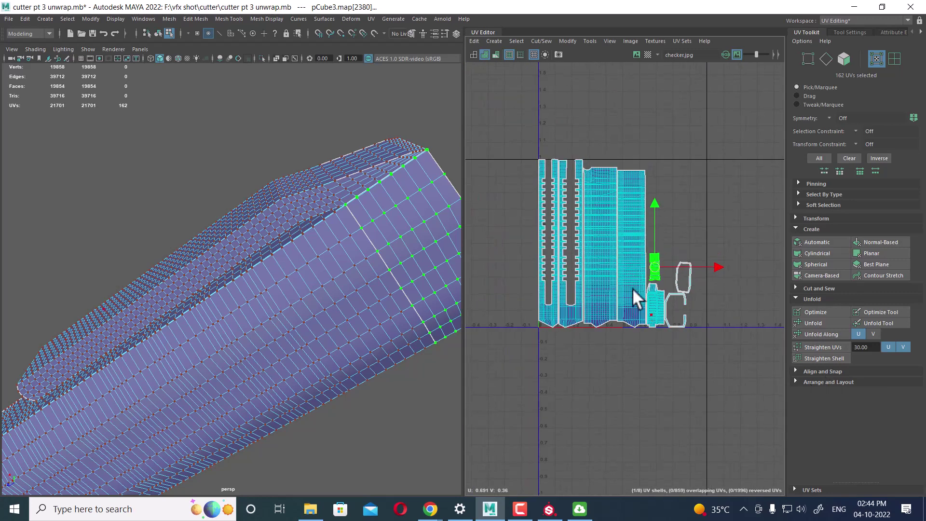
# - Pack all hull UVs with Layout UVs using the Unfold3D method and default settings
pyautogui.moveTo(530, 116); pyautogui.dragTo(694, 379)
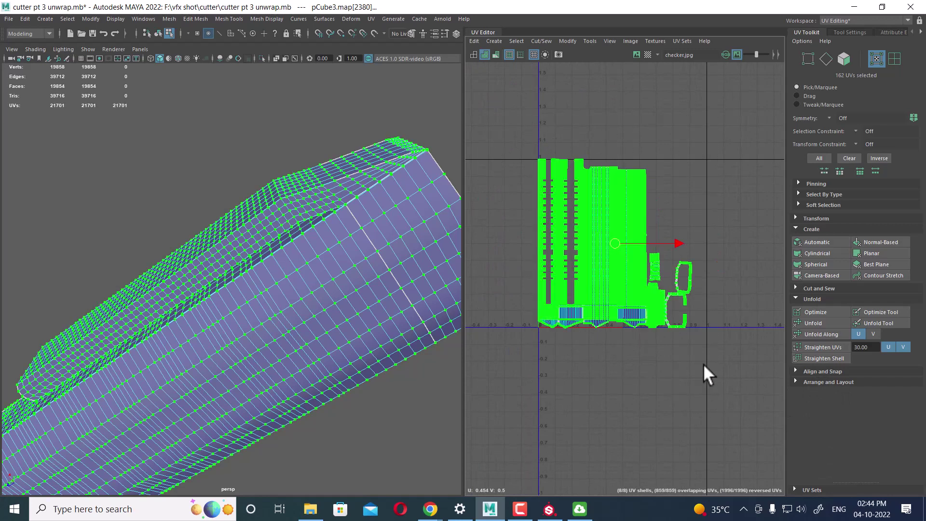
pyautogui.keyDown('shift'); pyautogui.rightClick(671, 182); pyautogui.keyUp('shift')
pyautogui.keyDown('shift'); pyautogui.moveTo(671, 181); pyautogui.dragTo(621, 214, button='right'); pyautogui.keyUp('shift')
pyautogui.click(256, 133)
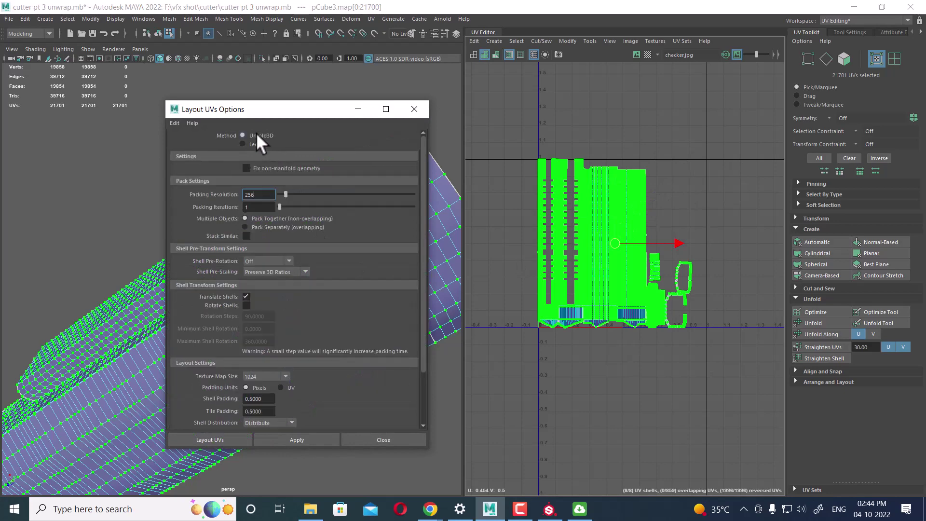
pyautogui.click(174, 123)
pyautogui.click(185, 141)
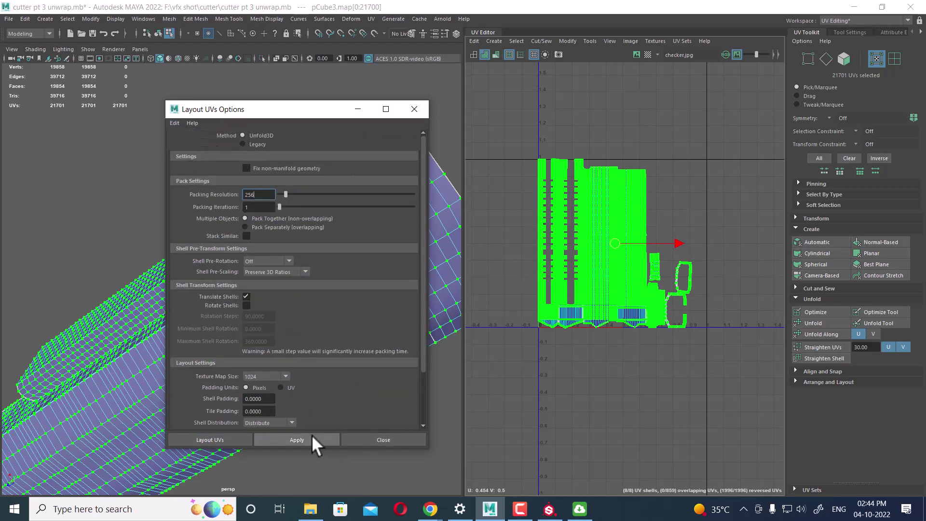
pyautogui.click(322, 444)
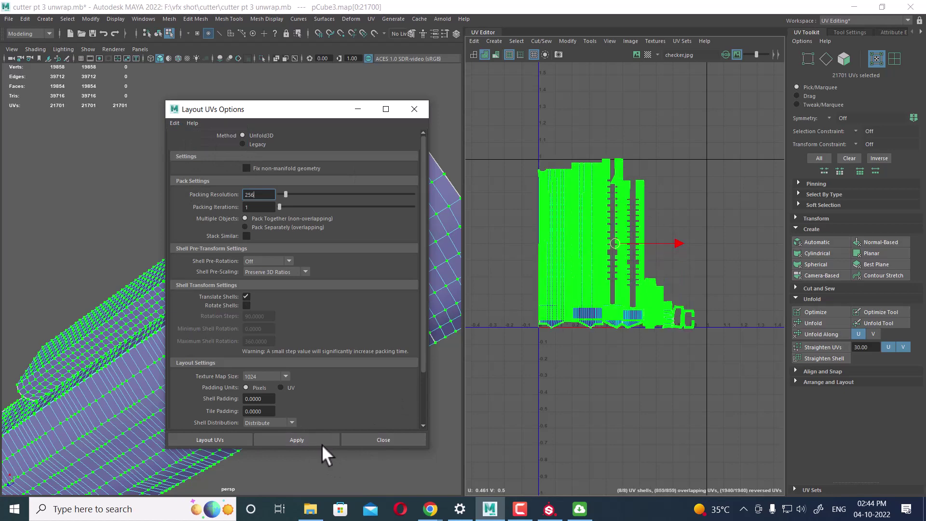
# - Reselect all UVs and repack the shells with 0.5 shell padding and 0.5 tile padding
pyautogui.scroll(2, 665, 316)
pyautogui.click(653, 380)
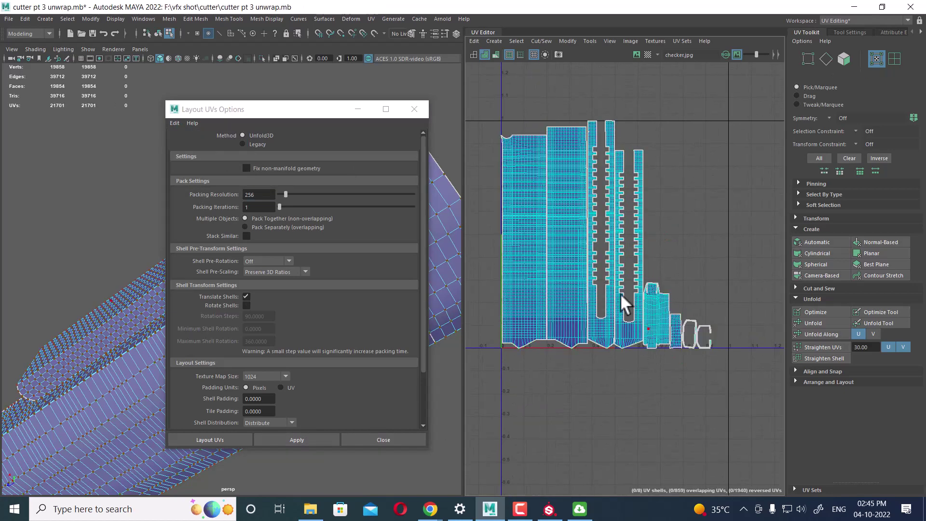
pyautogui.scroll(2, 646, 340)
pyautogui.scroll(1, 650, 347)
pyautogui.keyDown('alt'); pyautogui.moveTo(650, 346); pyautogui.dragTo(647, 357, button='middle'); pyautogui.keyUp('alt')
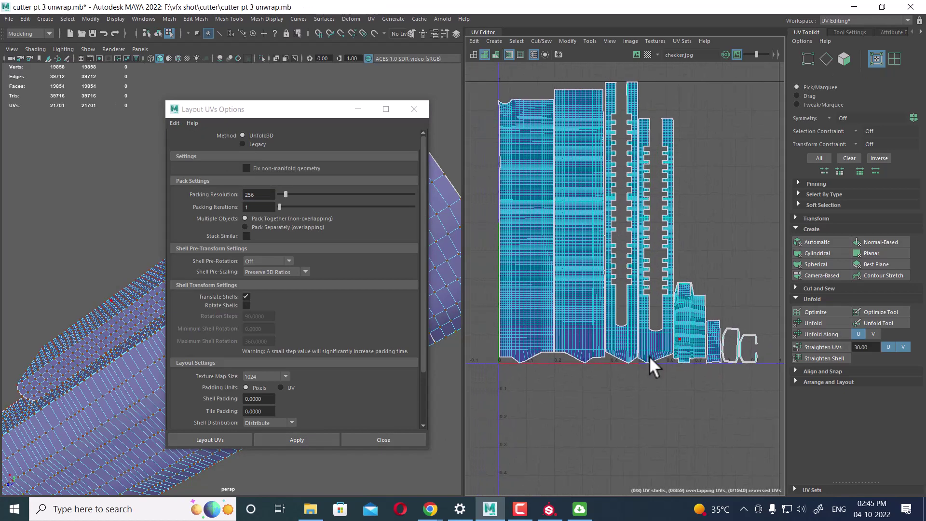
pyautogui.hotkey('ctrl', 'shift', 'a')
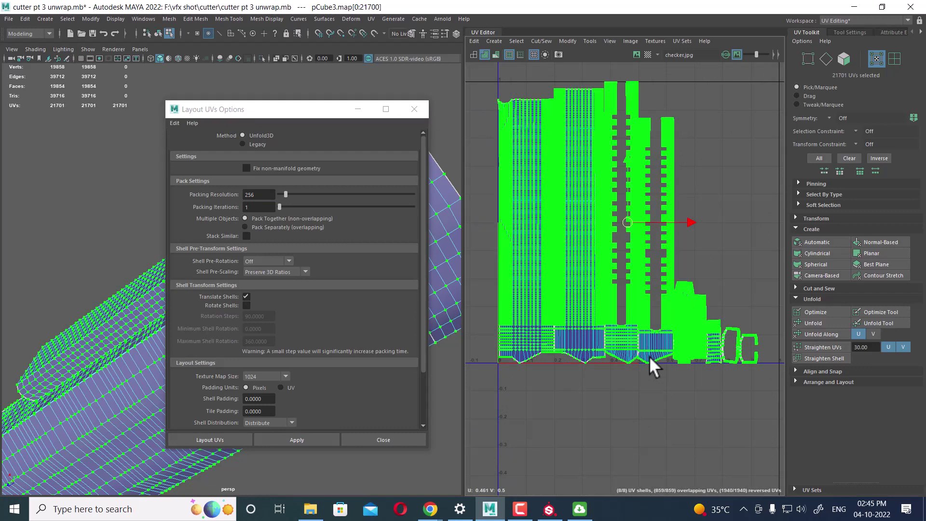
pyautogui.click(265, 399)
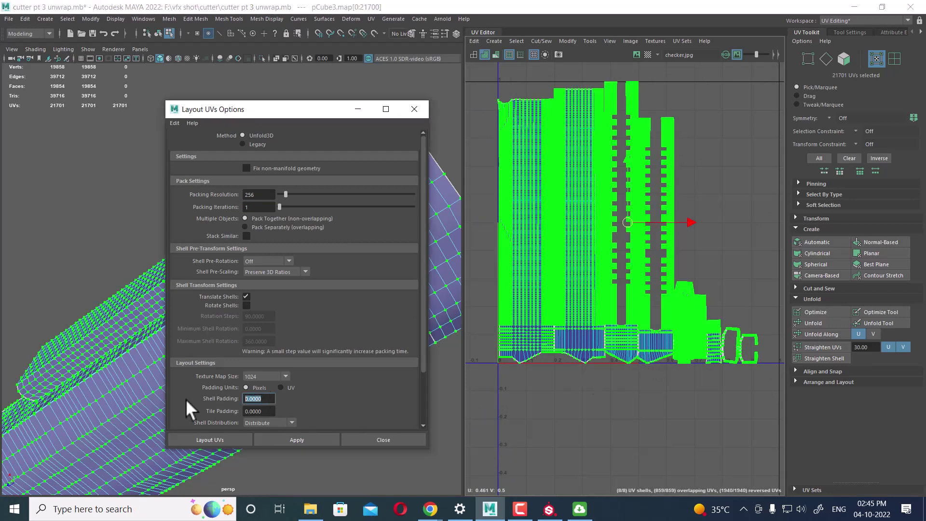
pyautogui.write('.5')
pyautogui.press('Tab')
pyautogui.write('.5')
pyautogui.press('Return')
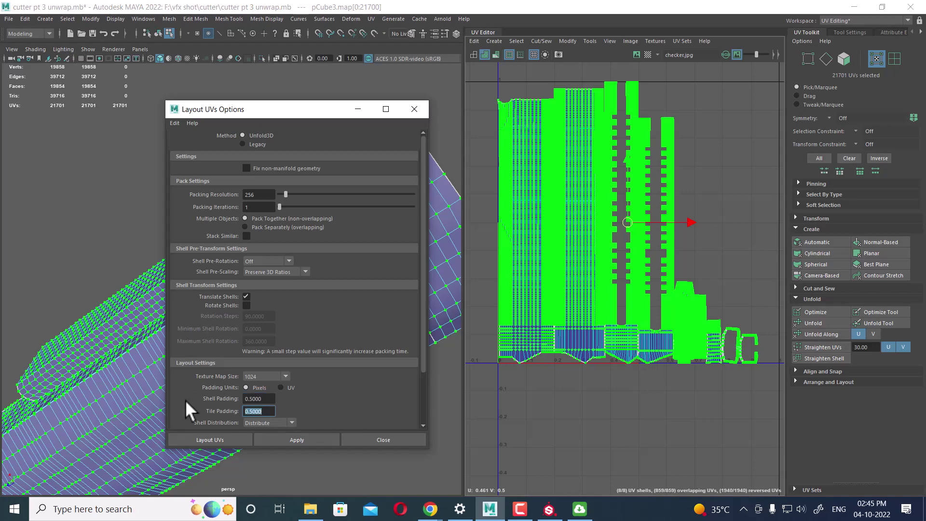
pyautogui.click(313, 437)
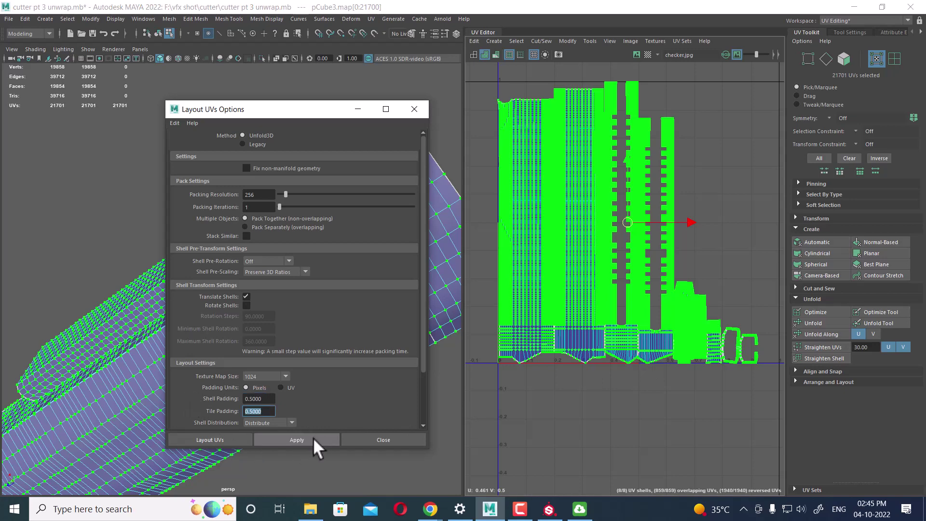
# - Set the texture map size to 2048 and repack the shells
pyautogui.click(267, 377)
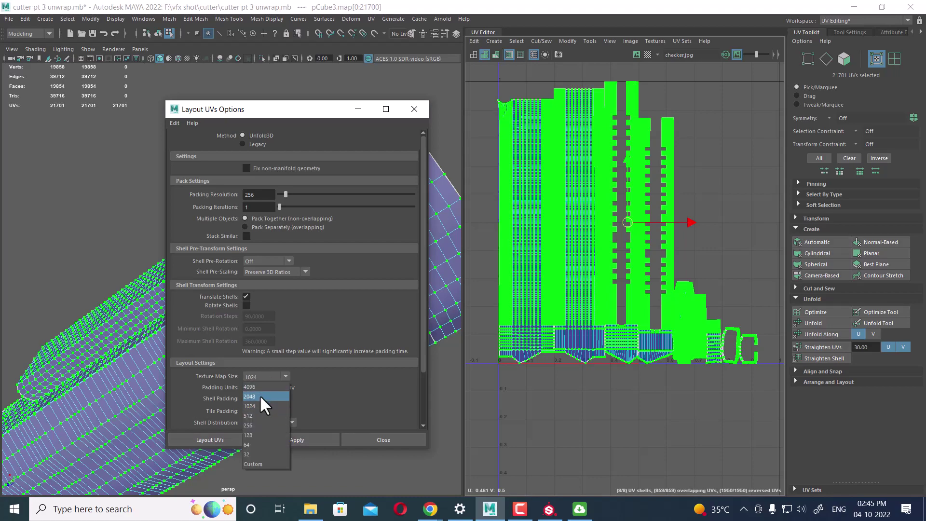
pyautogui.click(259, 395)
pyautogui.click(311, 437)
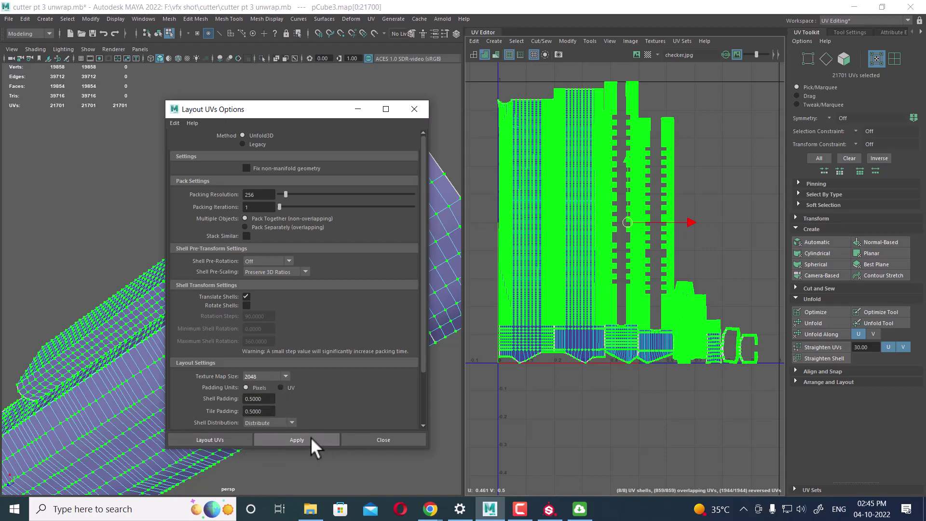
# - Inspect the packed shells and set the packing resolution to 2048
pyautogui.moveTo(627, 427)
pyautogui.keyDown('alt'); pyautogui.mouseDown(button='right')
pyautogui.moveTo(686, 464)
pyautogui.moveTo(689, 424)
pyautogui.mouseUp(button='right'); pyautogui.keyUp('alt')
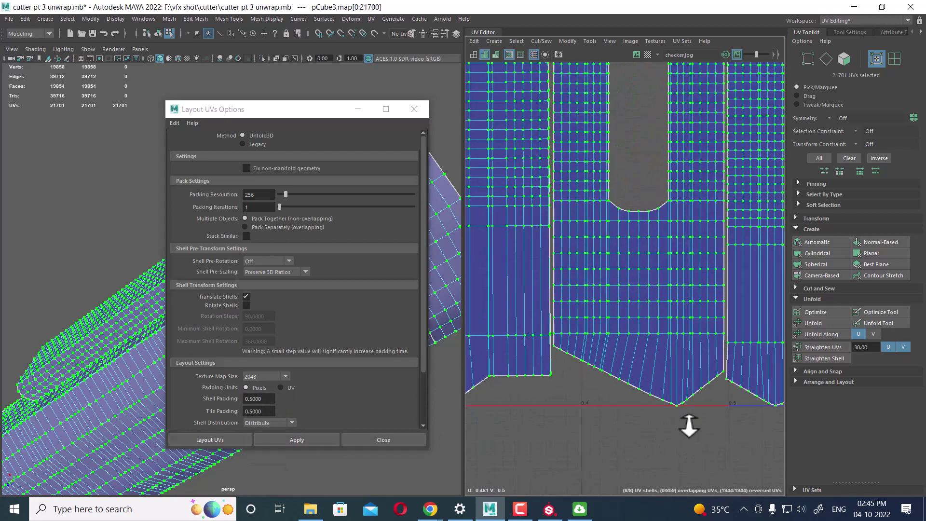
pyautogui.moveTo(623, 331)
pyautogui.keyDown('alt'); pyautogui.mouseDown(button='right')
pyautogui.moveTo(577, 130)
pyautogui.moveTo(553, 186)
pyautogui.mouseUp(button='right'); pyautogui.keyUp('alt')
pyautogui.moveTo(635, 238)
pyautogui.keyDown('alt'); pyautogui.mouseDown(button='right')
pyautogui.moveTo(578, 213)
pyautogui.moveTo(592, 226)
pyautogui.mouseUp(button='right'); pyautogui.keyUp('alt')
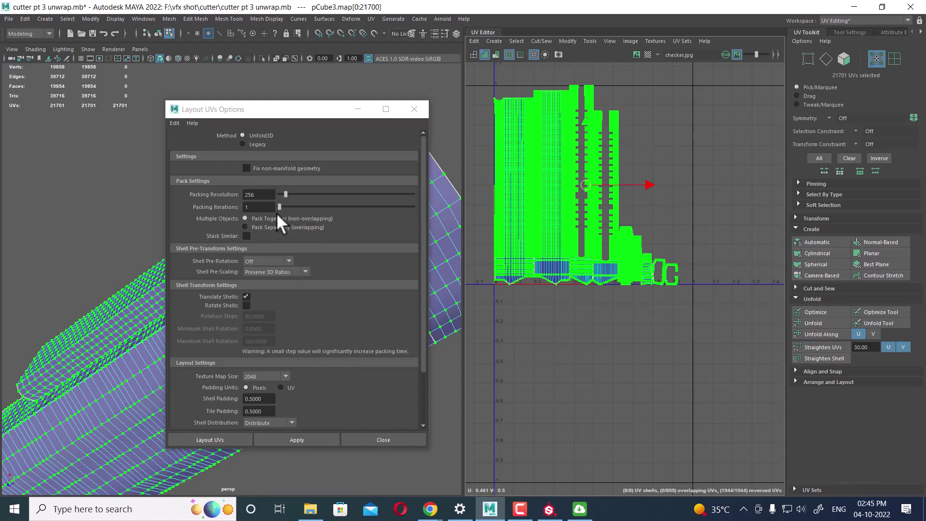
pyautogui.doubleClick(274, 195)
pyautogui.write('2048')
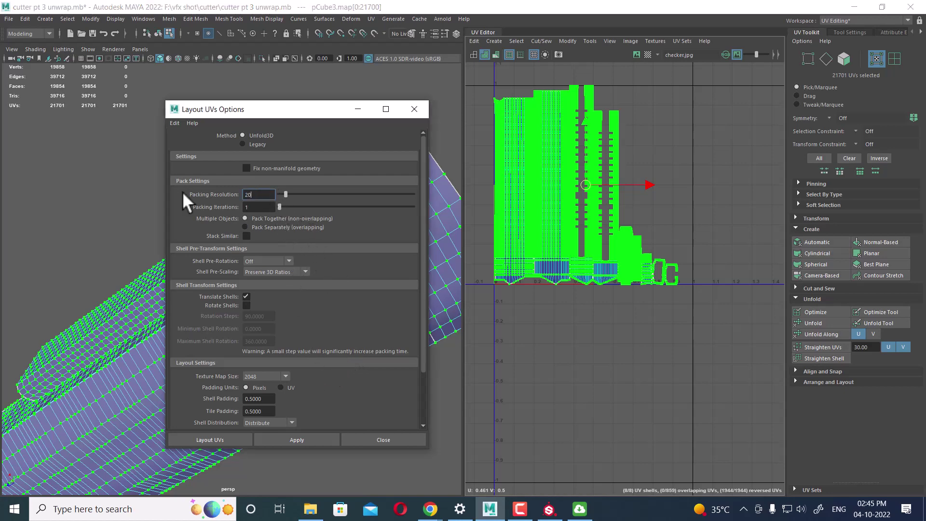
pyautogui.press('Return')
# - Apply the layout with the packing region kept at Full square, filling the 0–1 square
pyautogui.scroll(-3, 353, 368)
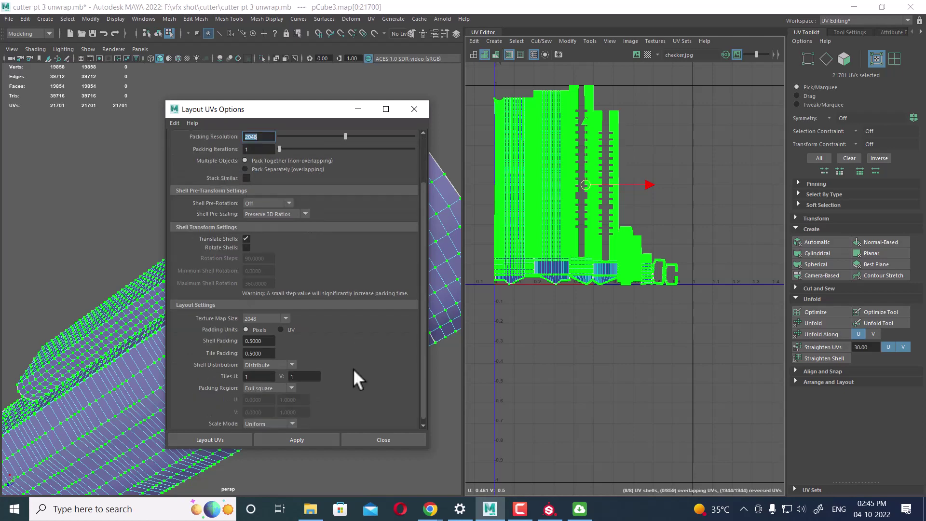
pyautogui.scroll(-1, 348, 371)
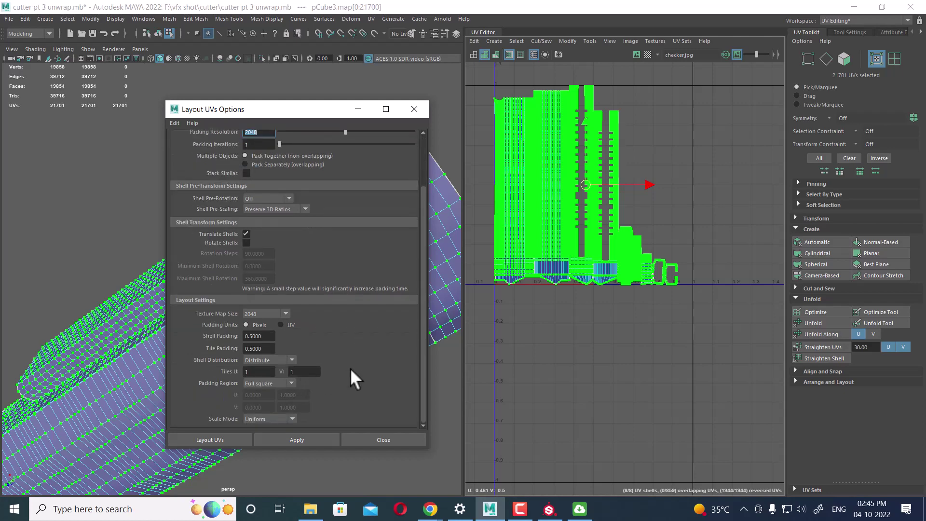
pyautogui.click(276, 383)
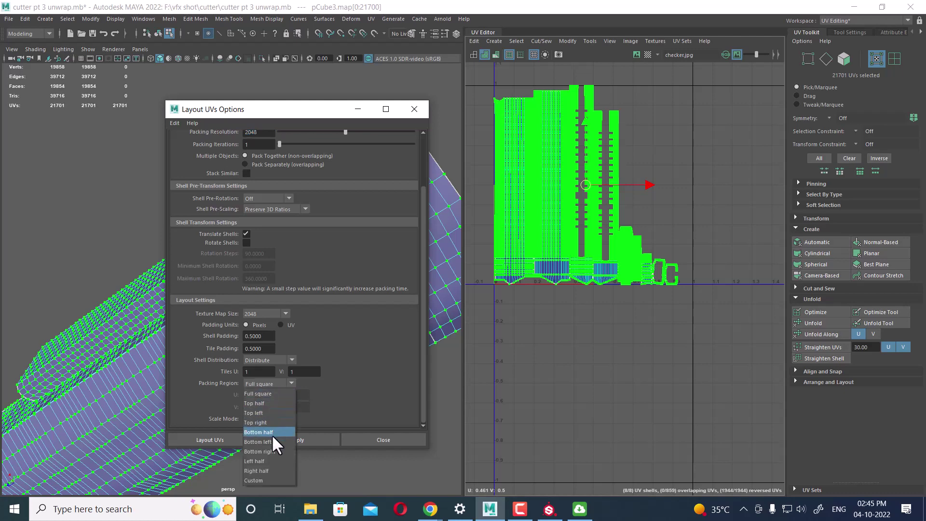
pyautogui.click(352, 389)
pyautogui.click(313, 438)
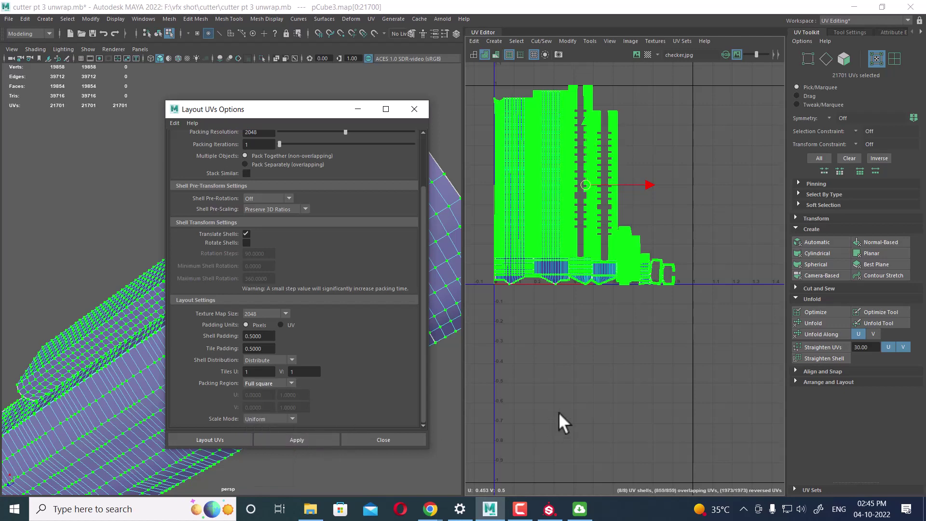
pyautogui.scroll(-3, 599, 273)
# - Close Layout UVs, return to object mode and reselect the hull to review its UVs
pyautogui.click(391, 440)
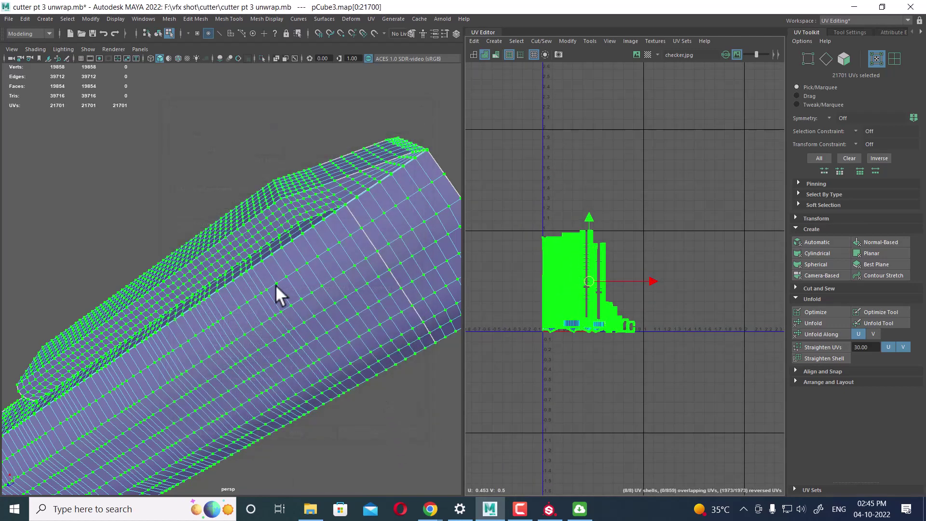
pyautogui.moveTo(356, 193); pyautogui.dragTo(308, 237, button='right')
pyautogui.keyDown('alt'); pyautogui.moveTo(313, 246); pyautogui.dragTo(331, 279); pyautogui.keyUp('alt')
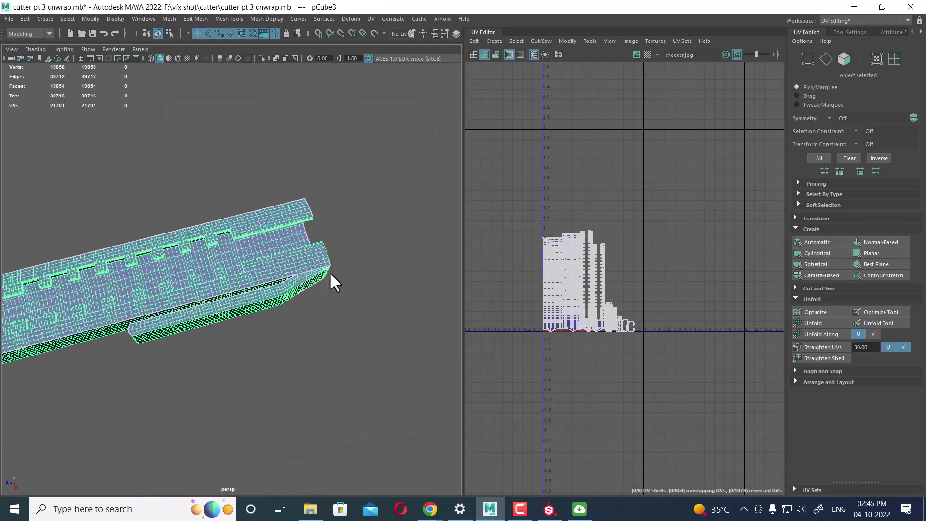
pyautogui.scroll(3, 622, 333)
pyautogui.scroll(2, 664, 346)
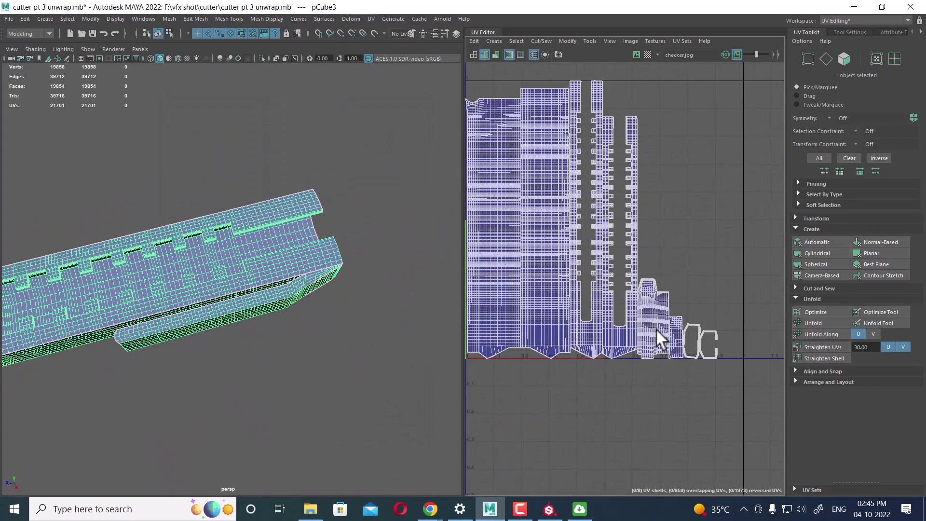
pyautogui.scroll(-1, 657, 335)
pyautogui.click(332, 347)
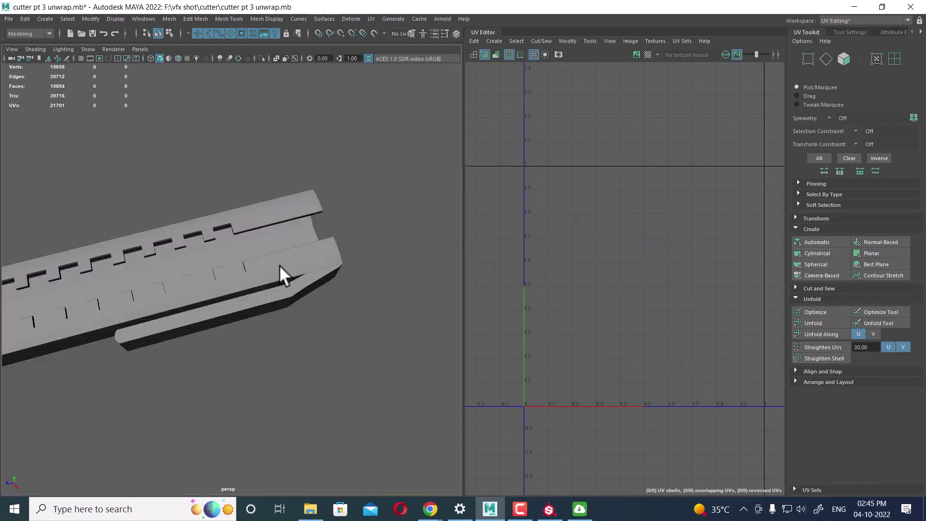
pyautogui.click(280, 264)
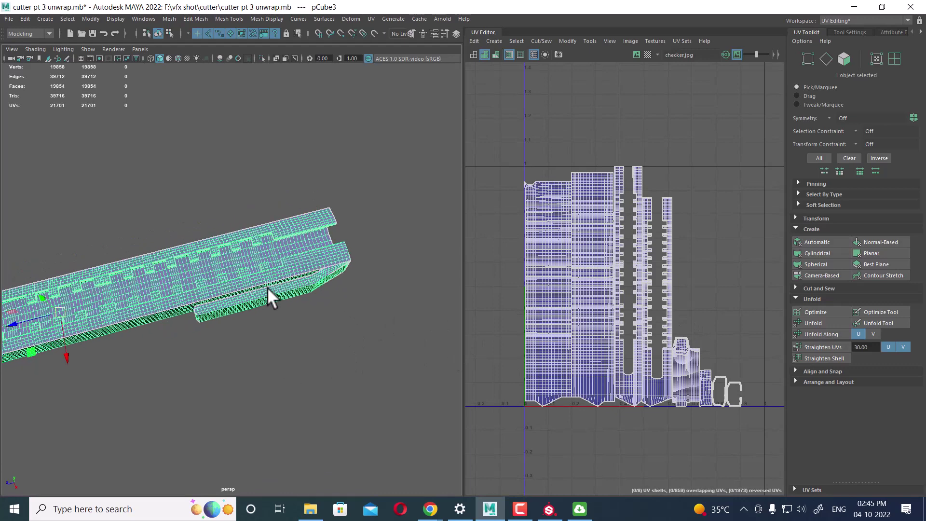
pyautogui.moveTo(294, 361)
pyautogui.keyDown('alt'); pyautogui.mouseDown()
pyautogui.moveTo(306, 302)
pyautogui.moveTo(328, 299)
pyautogui.moveTo(274, 214)
pyautogui.moveTo(394, 238)
pyautogui.moveTo(331, 248)
pyautogui.moveTo(361, 305)
pyautogui.moveTo(313, 307)
pyautogui.moveTo(290, 342)
pyautogui.moveTo(263, 322)
pyautogui.moveTo(294, 332)
pyautogui.moveTo(267, 331)
pyautogui.moveTo(236, 299)
pyautogui.moveTo(296, 270)
pyautogui.moveTo(301, 278)
pyautogui.moveTo(248, 304)
pyautogui.moveTo(200, 295)
pyautogui.mouseUp(); pyautogui.keyUp('alt')
# - Review the UVs of polySurface2 and blade pCube17, then display the checker texture
pyautogui.click(236, 299)
pyautogui.keyDown('shift'); pyautogui.click(300, 277); pyautogui.keyUp('shift')
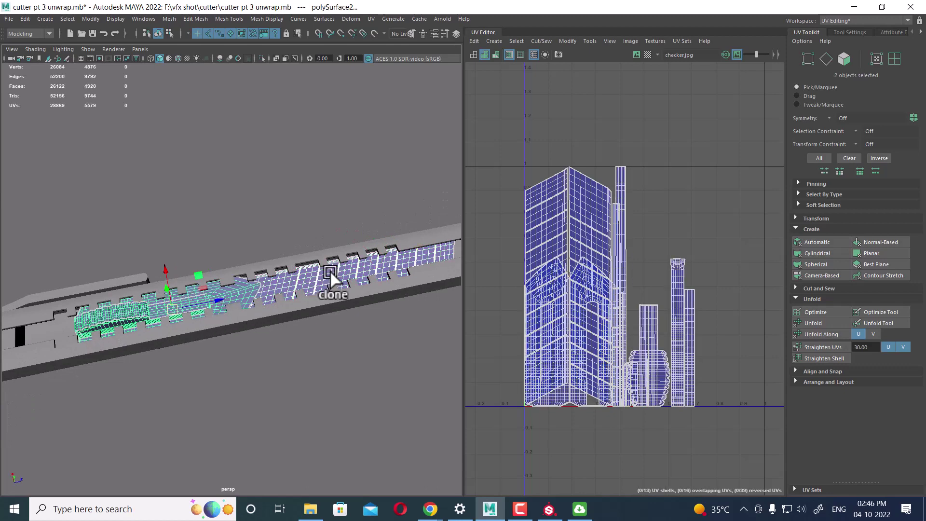
pyautogui.moveTo(330, 270)
pyautogui.keyDown('alt'); pyautogui.mouseDown()
pyautogui.moveTo(103, 276)
pyautogui.moveTo(366, 248)
pyautogui.moveTo(287, 221)
pyautogui.moveTo(278, 237)
pyautogui.moveTo(317, 287)
pyautogui.moveTo(242, 220)
pyautogui.moveTo(297, 239)
pyautogui.moveTo(313, 233)
pyautogui.mouseUp(); pyautogui.keyUp('alt')
pyautogui.click(317, 287)
pyautogui.click(391, 221)
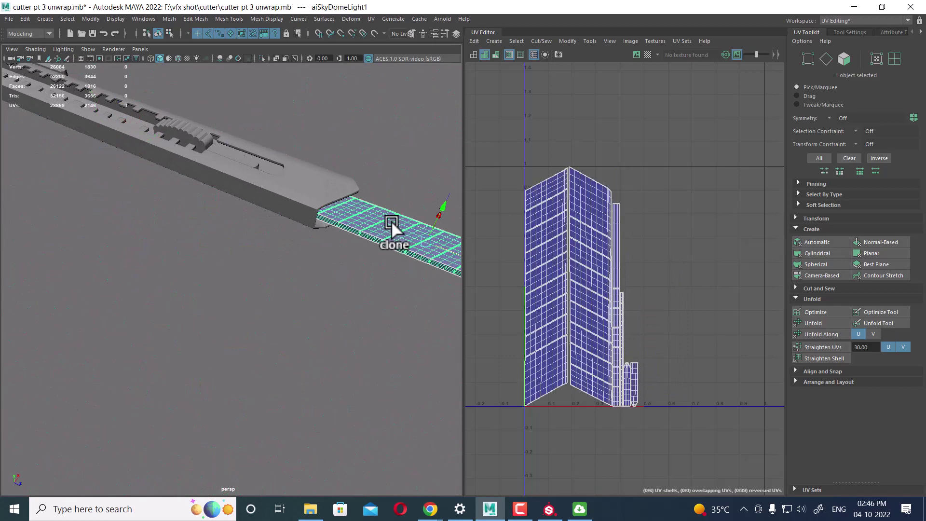
pyautogui.moveTo(391, 221)
pyautogui.keyDown('alt'); pyautogui.mouseDown()
pyautogui.moveTo(317, 201)
pyautogui.moveTo(294, 256)
pyautogui.moveTo(304, 263)
pyautogui.moveTo(244, 234)
pyautogui.moveTo(295, 285)
pyautogui.moveTo(274, 265)
pyautogui.moveTo(310, 268)
pyautogui.moveTo(299, 270)
pyautogui.moveTo(310, 291)
pyautogui.moveTo(302, 325)
pyautogui.moveTo(334, 331)
pyautogui.moveTo(327, 316)
pyautogui.moveTo(341, 337)
pyautogui.moveTo(285, 297)
pyautogui.moveTo(330, 298)
pyautogui.moveTo(316, 324)
pyautogui.moveTo(302, 314)
pyautogui.mouseUp(); pyautogui.keyUp('alt')
pyautogui.press('4')
pyautogui.press('6')
# - Select the main hull pCube3 together with the end cap piece
pyautogui.click(304, 314)
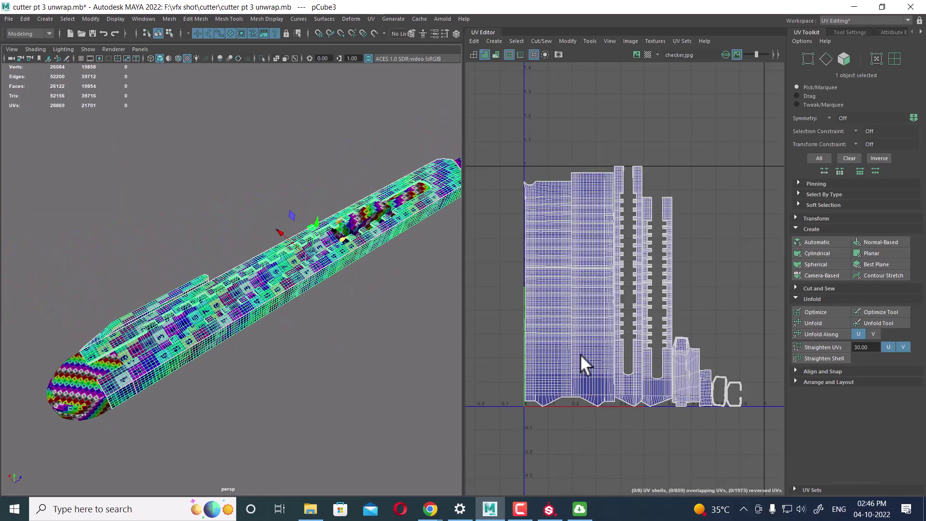
pyautogui.click(89, 403)
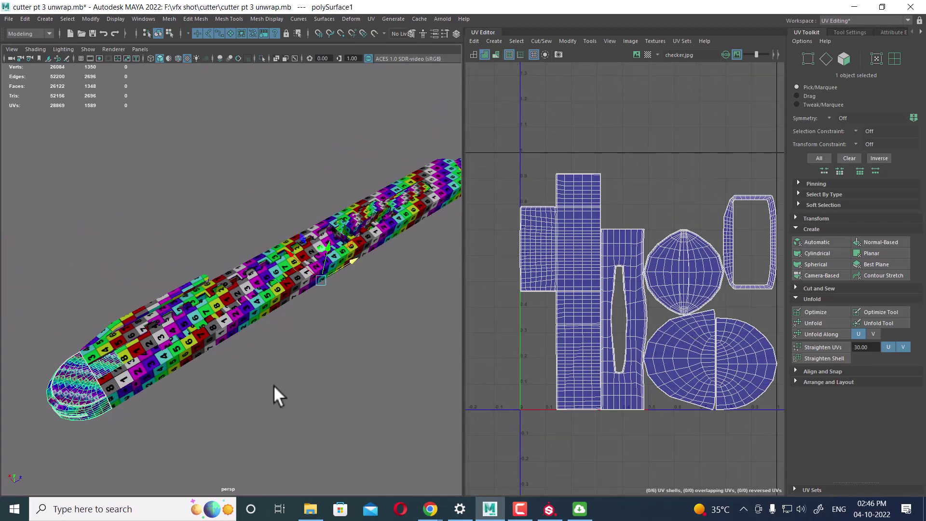
pyautogui.moveTo(273, 385)
pyautogui.keyDown('alt'); pyautogui.mouseDown()
pyautogui.moveTo(310, 368)
pyautogui.moveTo(215, 398)
pyautogui.mouseUp(); pyautogui.keyUp('alt')
pyautogui.keyDown('alt'); pyautogui.moveTo(215, 399); pyautogui.dragTo(283, 364, button='right'); pyautogui.keyUp('alt')
pyautogui.keyDown('alt'); pyautogui.moveTo(283, 364); pyautogui.dragTo(243, 291); pyautogui.keyUp('alt')
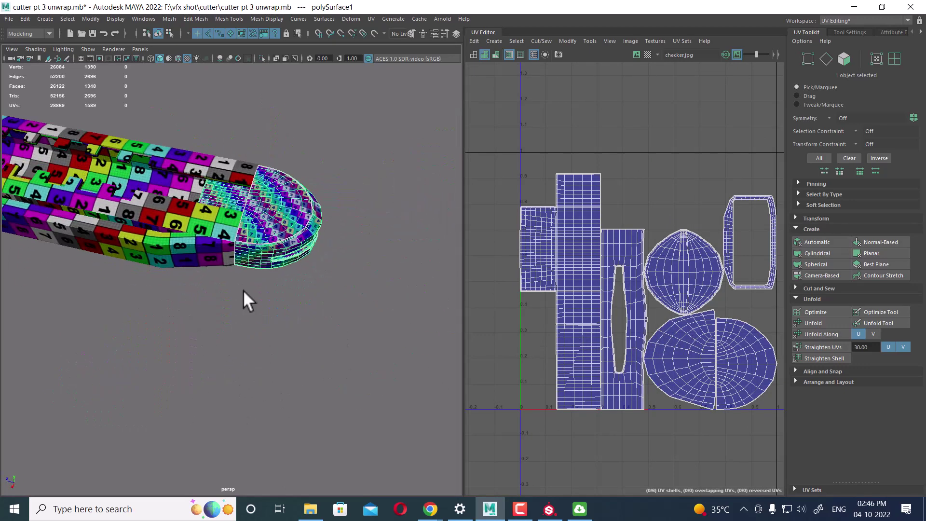
pyautogui.click(204, 228)
pyautogui.moveTo(283, 259)
pyautogui.keyDown('alt'); pyautogui.mouseDown()
pyautogui.moveTo(292, 302)
pyautogui.moveTo(344, 276)
pyautogui.mouseUp(); pyautogui.keyUp('alt')
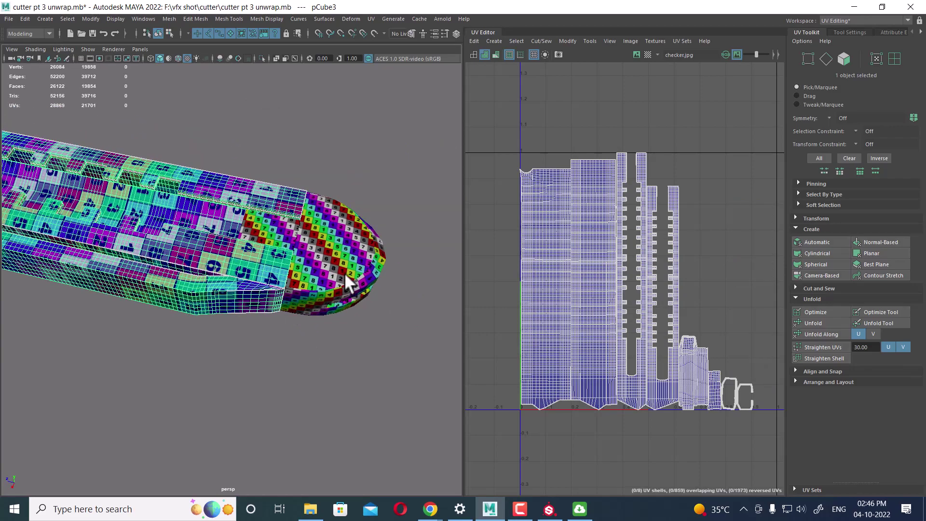
pyautogui.keyDown('shift'); pyautogui.click(329, 287); pyautogui.keyUp('shift')
pyautogui.moveTo(276, 316)
pyautogui.keyDown('alt'); pyautogui.mouseDown()
pyautogui.moveTo(279, 331)
pyautogui.moveTo(223, 314)
pyautogui.moveTo(299, 337)
pyautogui.moveTo(196, 317)
pyautogui.moveTo(268, 334)
pyautogui.mouseUp(); pyautogui.keyUp('alt')
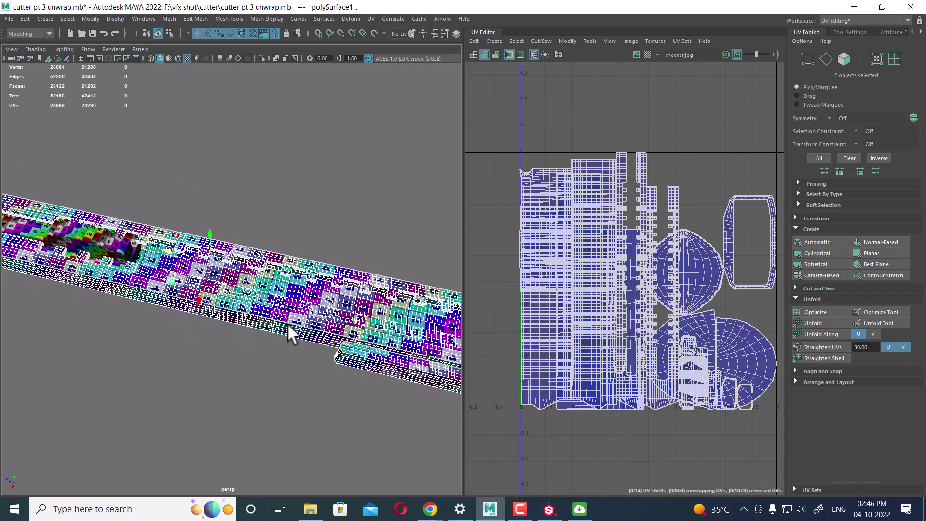
pyautogui.moveTo(300, 323)
pyautogui.keyDown('alt'); pyautogui.mouseDown()
pyautogui.moveTo(182, 289)
pyautogui.moveTo(327, 310)
pyautogui.mouseUp(); pyautogui.keyUp('alt')
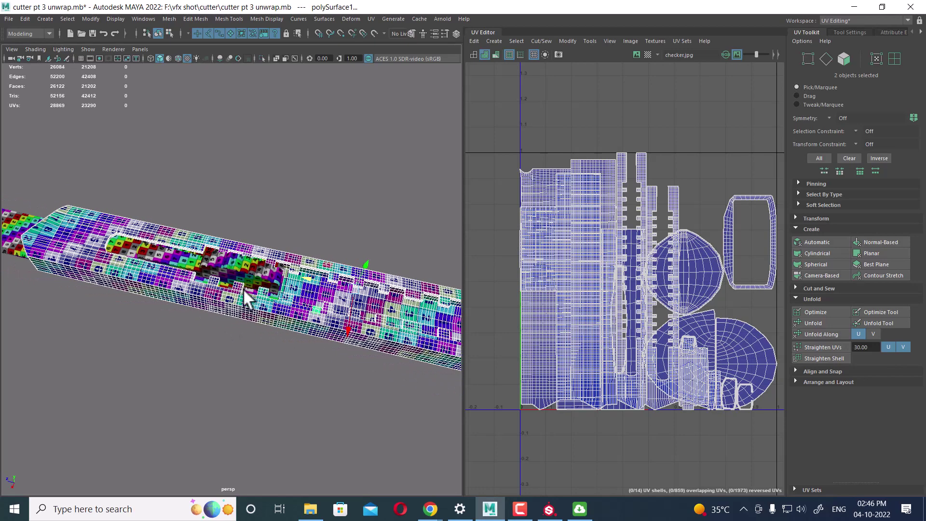
# - Combine the main hull pCube3 and inner piece polySurface2 into one mesh
pyautogui.click(232, 267)
pyautogui.moveTo(233, 267)
pyautogui.keyDown('alt'); pyautogui.mouseDown()
pyautogui.moveTo(261, 294)
pyautogui.moveTo(257, 285)
pyautogui.mouseUp(); pyautogui.keyUp('alt')
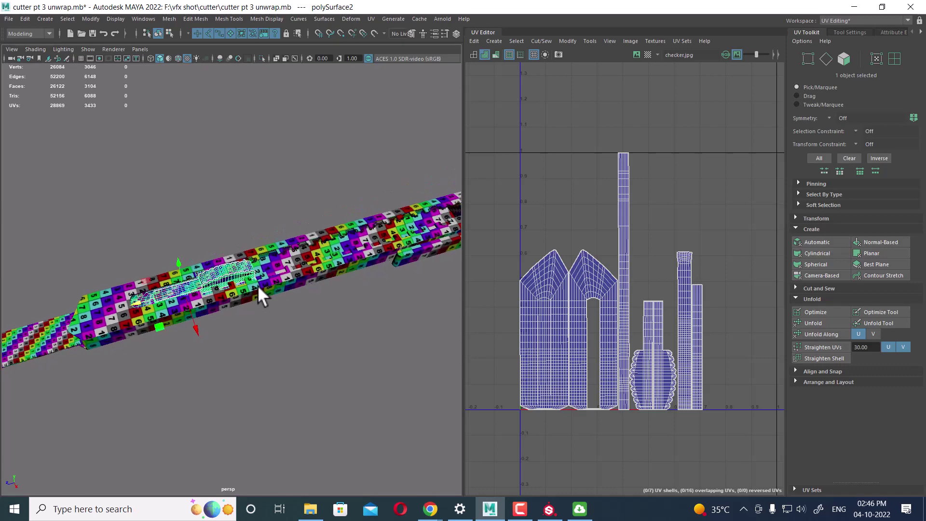
pyautogui.click(267, 286)
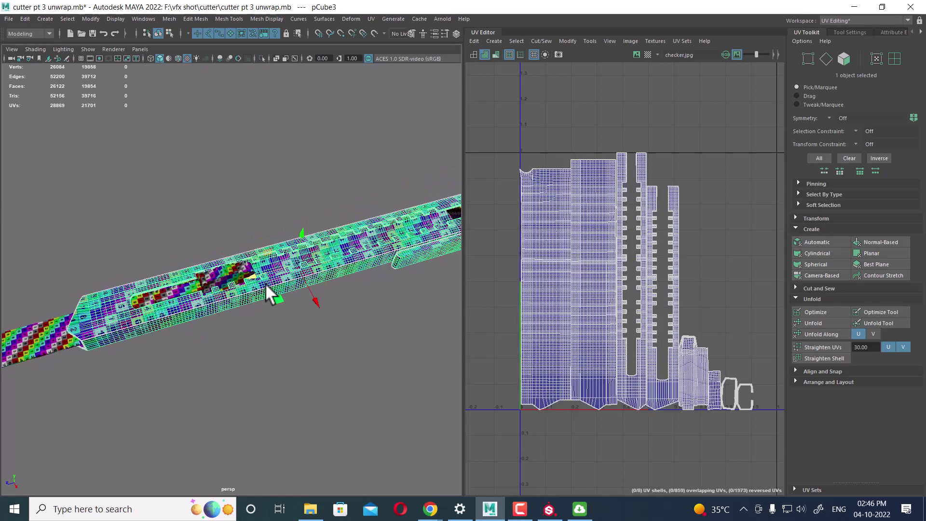
pyautogui.keyDown('shift'); pyautogui.click(221, 281); pyautogui.keyUp('shift')
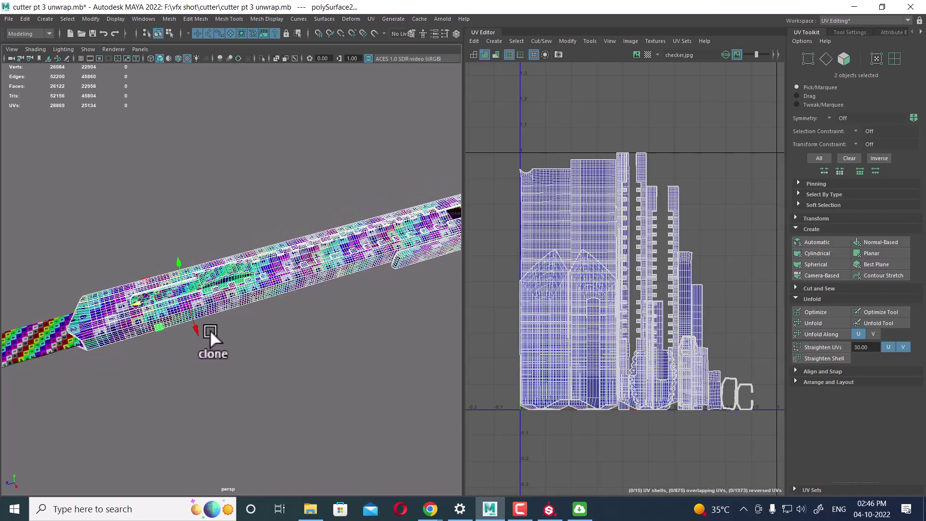
pyautogui.keyDown('alt'); pyautogui.moveTo(209, 329); pyautogui.dragTo(214, 301); pyautogui.keyUp('alt')
pyautogui.keyDown('shift'); pyautogui.moveTo(252, 228); pyautogui.dragTo(247, 433, button='right'); pyautogui.keyUp('shift')
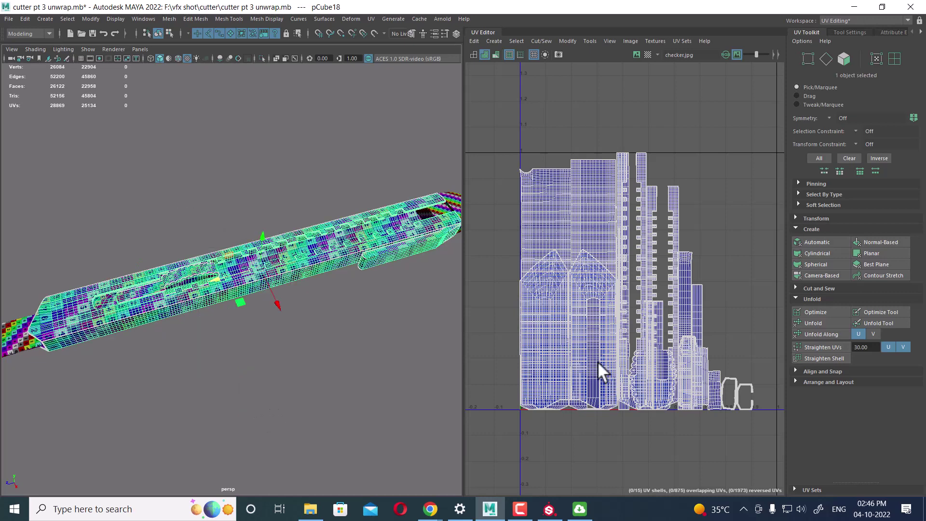
# - Select all UVs of the combined mesh and lay them out in 0–1 space
pyautogui.moveTo(591, 282); pyautogui.dragTo(704, 273, button='right')
pyautogui.scroll(-2, 704, 272)
pyautogui.moveTo(561, 173); pyautogui.dragTo(713, 391)
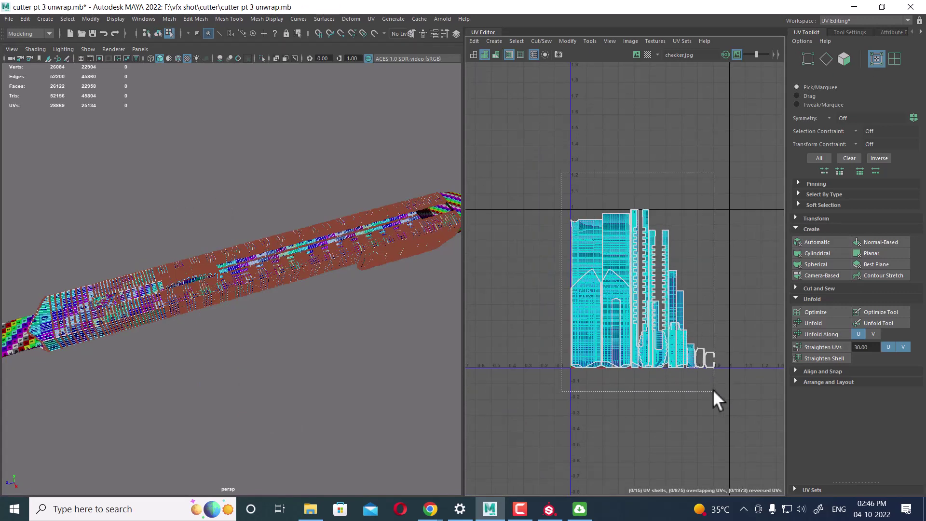
pyautogui.keyDown('shift'); pyautogui.moveTo(696, 235); pyautogui.dragTo(606, 276, button='right'); pyautogui.keyUp('shift')
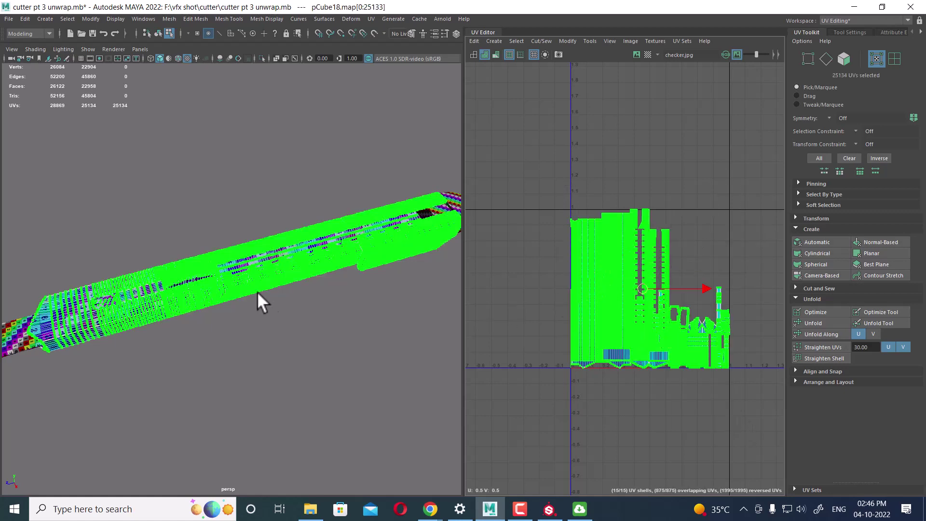
# - Combine the hull with the rounded tip piece into one mesh
pyautogui.moveTo(245, 273); pyautogui.dragTo(320, 177, button='right')
pyautogui.keyDown('alt'); pyautogui.moveTo(319, 177); pyautogui.dragTo(284, 266); pyautogui.keyUp('alt')
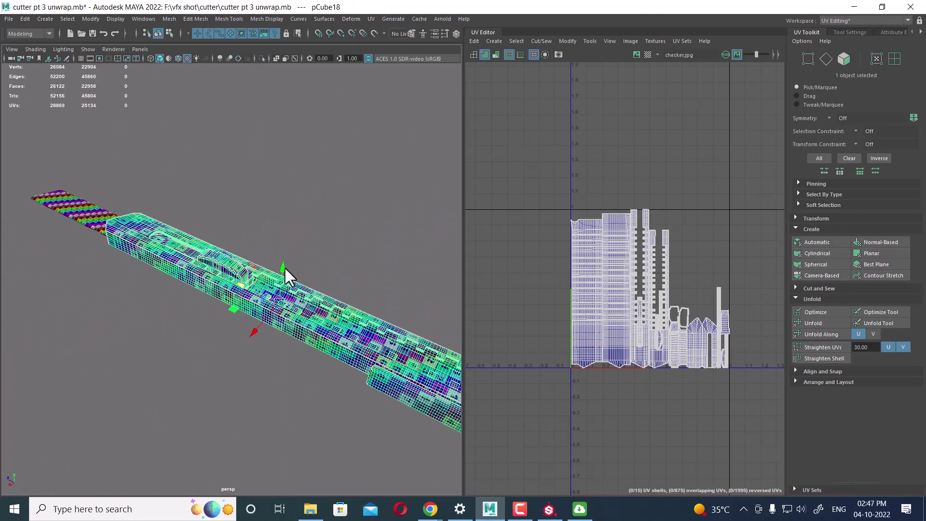
pyautogui.keyDown('alt'); pyautogui.moveTo(284, 266); pyautogui.dragTo(157, 217, button='middle'); pyautogui.keyUp('alt')
pyautogui.keyDown('shift'); pyautogui.click(295, 360); pyautogui.keyUp('shift')
pyautogui.keyDown('shift'); pyautogui.moveTo(331, 245); pyautogui.dragTo(316, 444, button='right'); pyautogui.keyUp('shift')
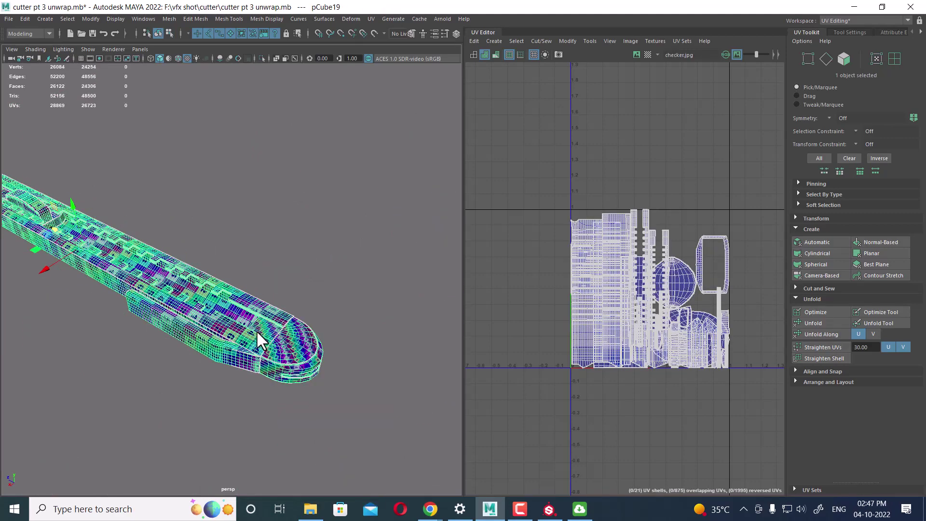
pyautogui.moveTo(256, 330); pyautogui.dragTo(283, 291, button='right')
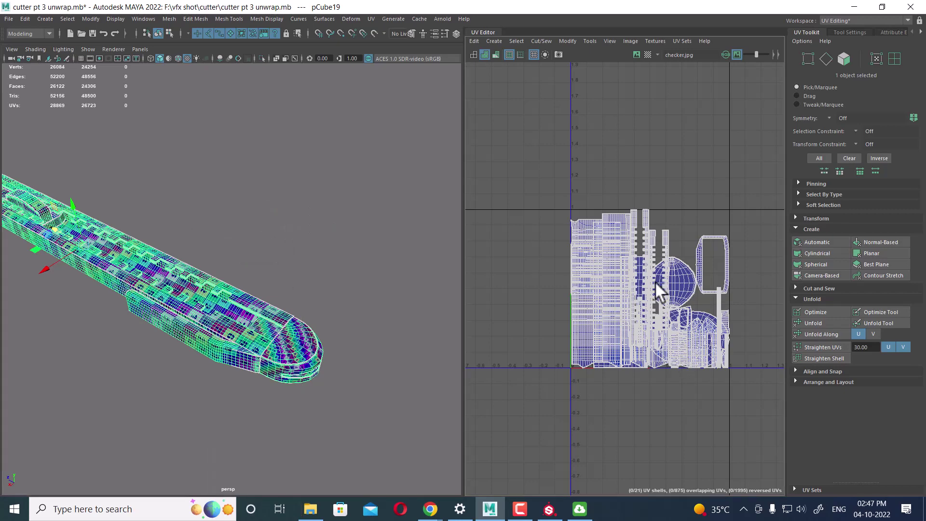
# - Select all 26723 UVs and repack the shells without overlaps
pyautogui.moveTo(654, 281); pyautogui.dragTo(647, 270, button='right')
pyautogui.moveTo(598, 208); pyautogui.dragTo(702, 377)
pyautogui.press('w')
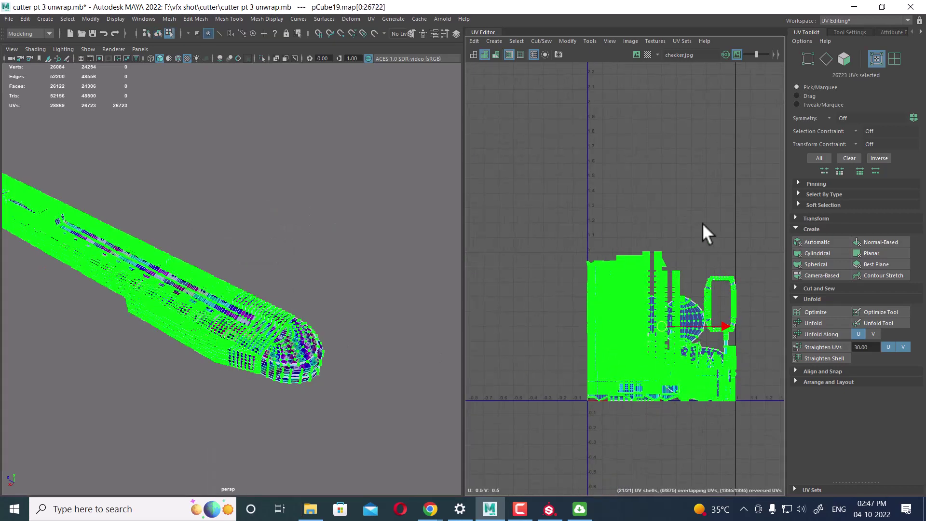
pyautogui.keyDown('shift'); pyautogui.moveTo(655, 241); pyautogui.dragTo(568, 274, button='right'); pyautogui.keyUp('shift')
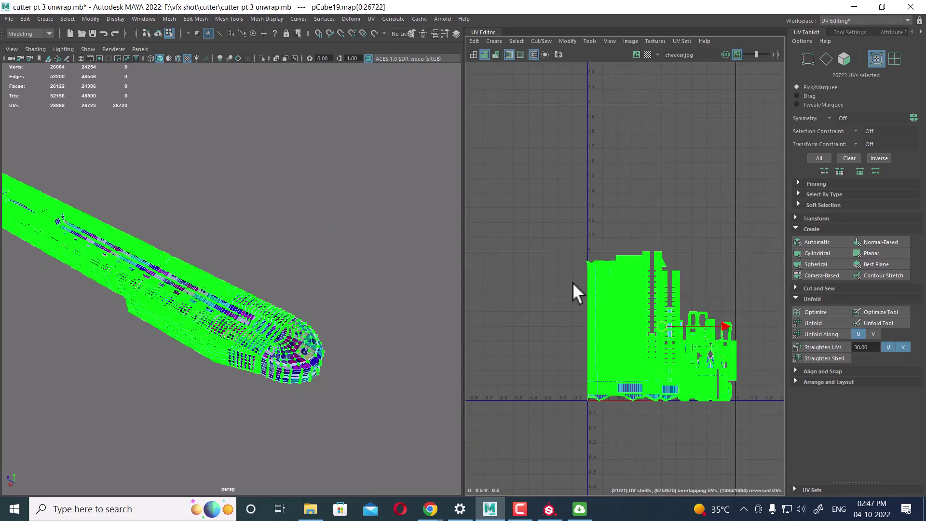
pyautogui.scroll(2, 699, 347)
pyautogui.scroll(3, 713, 368)
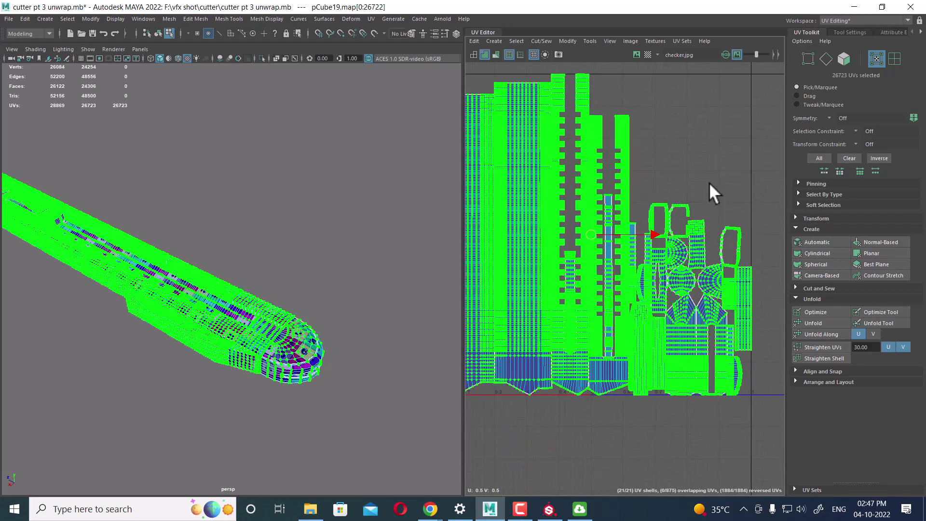
pyautogui.scroll(-2, 626, 231)
# - Return to object mode and select the mesh with a second part
pyautogui.moveTo(395, 333)
pyautogui.keyDown('alt'); pyautogui.mouseDown()
pyautogui.moveTo(274, 340)
pyautogui.moveTo(310, 310)
pyautogui.mouseUp(); pyautogui.keyUp('alt')
pyautogui.moveTo(299, 233); pyautogui.dragTo(398, 170, button='right')
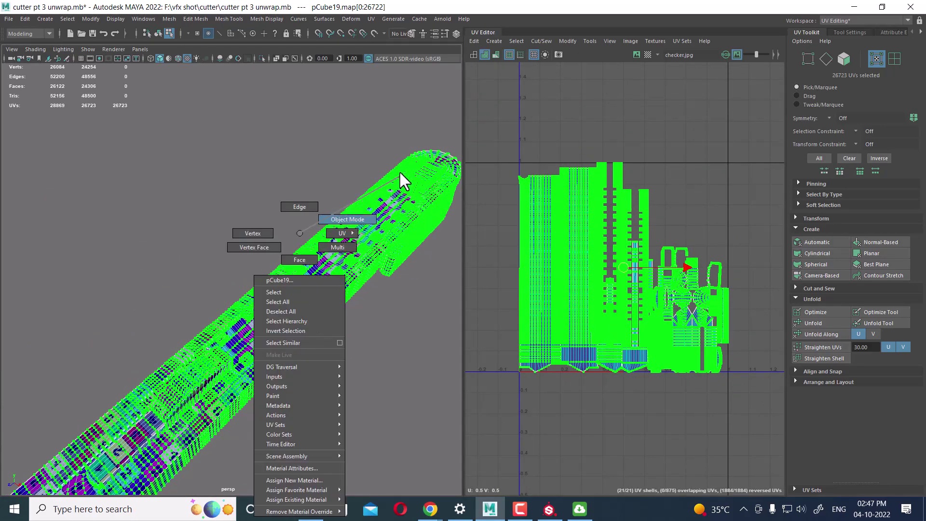
pyautogui.moveTo(342, 276)
pyautogui.keyDown('alt'); pyautogui.mouseDown()
pyautogui.moveTo(276, 354)
pyautogui.moveTo(244, 328)
pyautogui.mouseUp(); pyautogui.keyUp('alt')
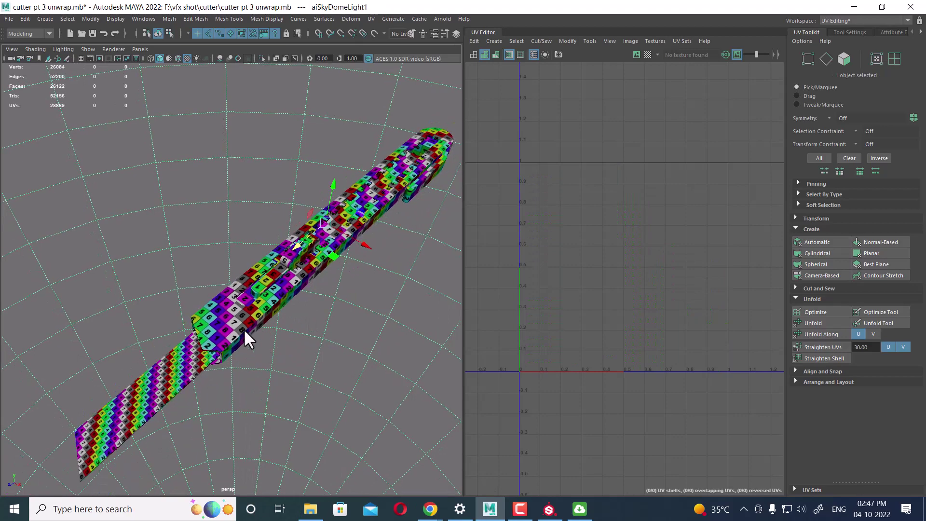
pyautogui.click(244, 328)
# - Combine both hull parts into pCube20 and lay out all its UV shells in 0–1 space
pyautogui.keyDown('shift'); pyautogui.click(216, 374); pyautogui.keyUp('shift')
pyautogui.keyDown('shift'); pyautogui.moveTo(269, 255); pyautogui.dragTo(272, 286, button='right'); pyautogui.keyUp('shift')
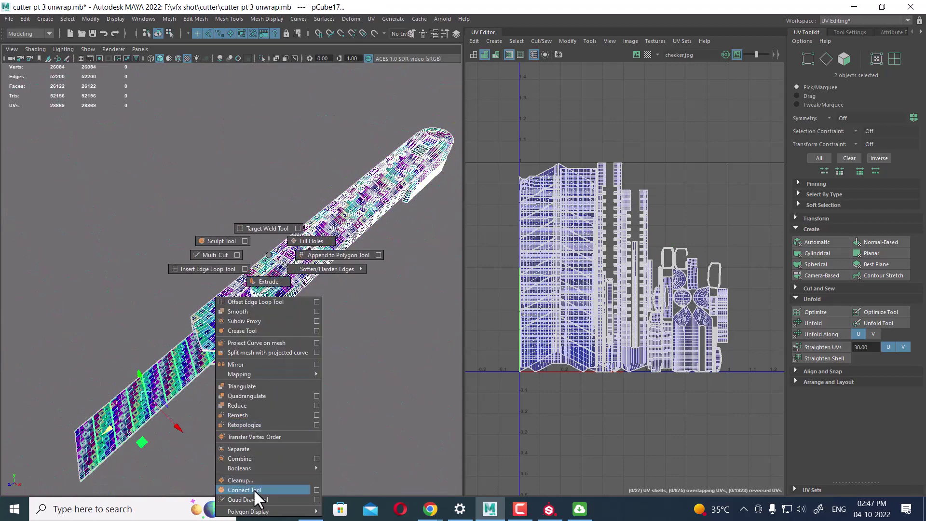
pyautogui.keyDown('shift'); pyautogui.moveTo(253, 488); pyautogui.dragTo(254, 455, button='right'); pyautogui.keyUp('shift')
pyautogui.moveTo(557, 324); pyautogui.dragTo(583, 322, button='right')
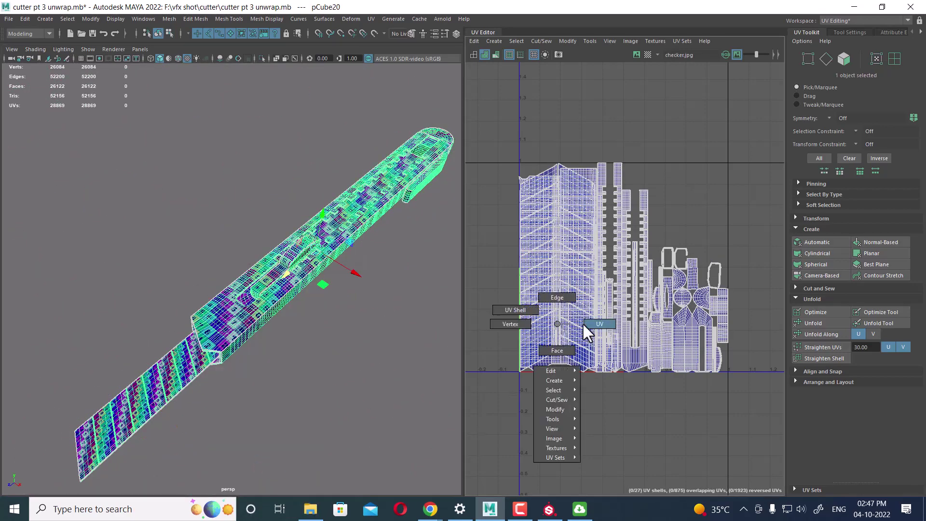
pyautogui.moveTo(554, 180); pyautogui.dragTo(715, 444)
pyautogui.keyDown('shift'); pyautogui.moveTo(695, 187); pyautogui.dragTo(638, 212, button='right'); pyautogui.keyUp('shift')
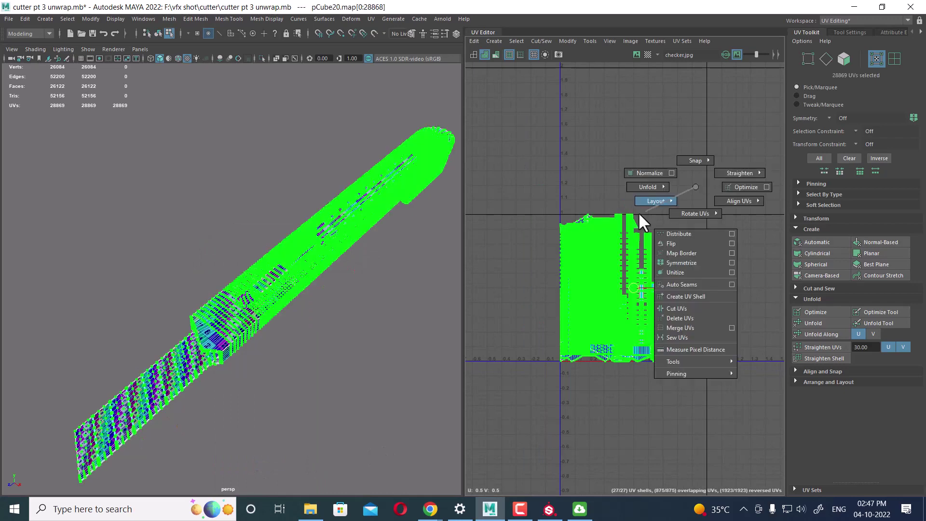
pyautogui.click(597, 225)
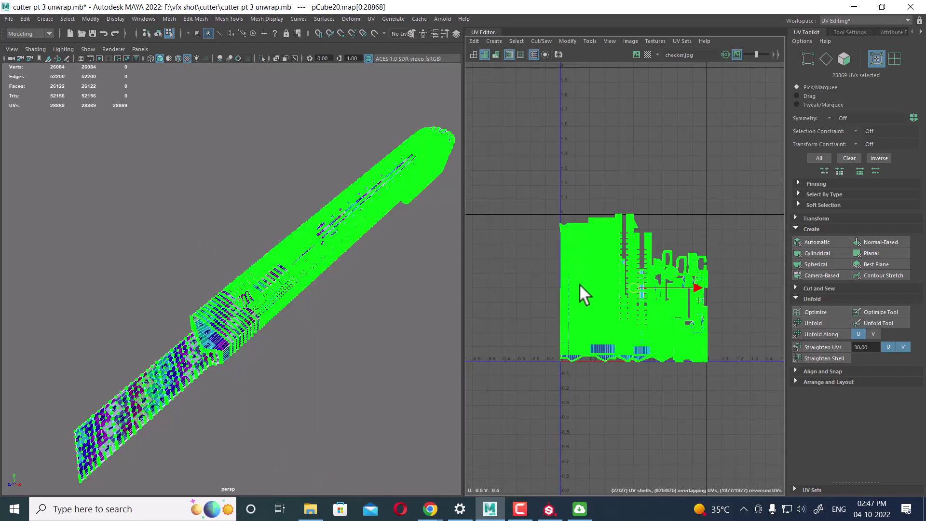
# - Drop the UV selection and orbit to inspect the checker pattern on the mesh
pyautogui.keyDown('alt'); pyautogui.moveTo(276, 359); pyautogui.dragTo(245, 285); pyautogui.keyUp('alt')
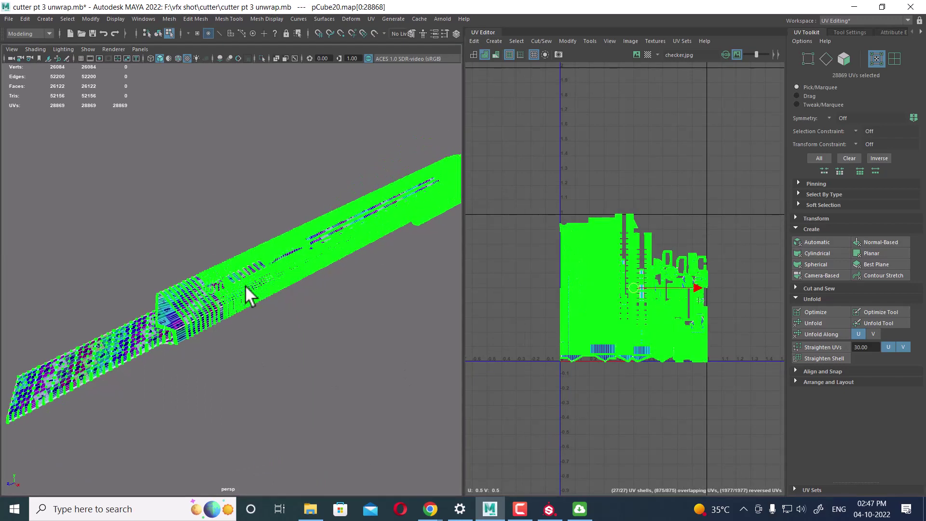
pyautogui.click(329, 175)
pyautogui.moveTo(328, 175)
pyautogui.keyDown('alt'); pyautogui.mouseDown()
pyautogui.moveTo(231, 343)
pyautogui.moveTo(365, 341)
pyautogui.moveTo(306, 310)
pyautogui.moveTo(336, 352)
pyautogui.mouseUp(); pyautogui.keyUp('alt')
pyautogui.keyDown('alt'); pyautogui.moveTo(305, 265); pyautogui.dragTo(366, 346); pyautogui.keyUp('alt')
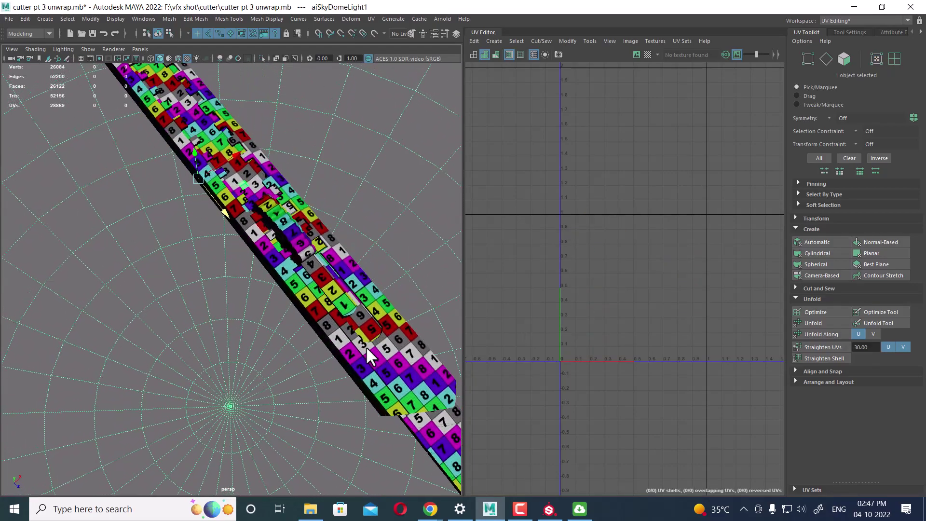
pyautogui.moveTo(268, 242)
pyautogui.keyDown('alt'); pyautogui.mouseDown()
pyautogui.moveTo(324, 328)
pyautogui.moveTo(380, 299)
pyautogui.moveTo(392, 324)
pyautogui.moveTo(314, 325)
pyautogui.moveTo(233, 298)
pyautogui.moveTo(351, 272)
pyautogui.moveTo(384, 290)
pyautogui.moveTo(424, 282)
pyautogui.moveTo(419, 290)
pyautogui.moveTo(297, 303)
pyautogui.moveTo(350, 309)
pyautogui.moveTo(227, 266)
pyautogui.moveTo(323, 298)
pyautogui.moveTo(215, 304)
pyautogui.moveTo(209, 234)
pyautogui.moveTo(303, 276)
pyautogui.moveTo(362, 255)
pyautogui.mouseUp(); pyautogui.keyUp('alt')
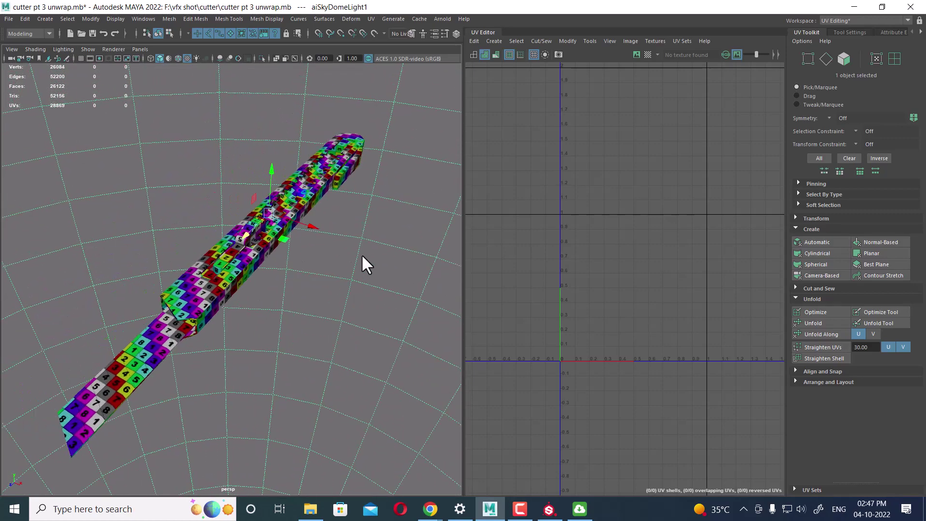
# - Select the combined cutter mesh pCube20 and review it from another angle
pyautogui.click(230, 261)
pyautogui.scroll(2, 600, 295)
pyautogui.scroll(-2, 618, 273)
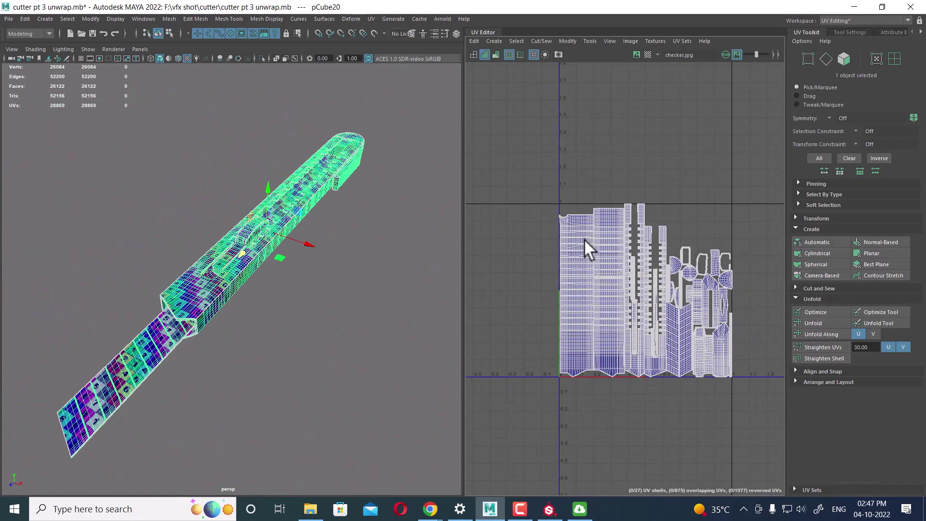
pyautogui.moveTo(718, 324); pyautogui.dragTo(766, 434)
pyautogui.moveTo(276, 299)
pyautogui.keyDown('alt'); pyautogui.mouseDown()
pyautogui.moveTo(246, 282)
pyautogui.moveTo(284, 282)
pyautogui.mouseUp(); pyautogui.keyUp('alt')
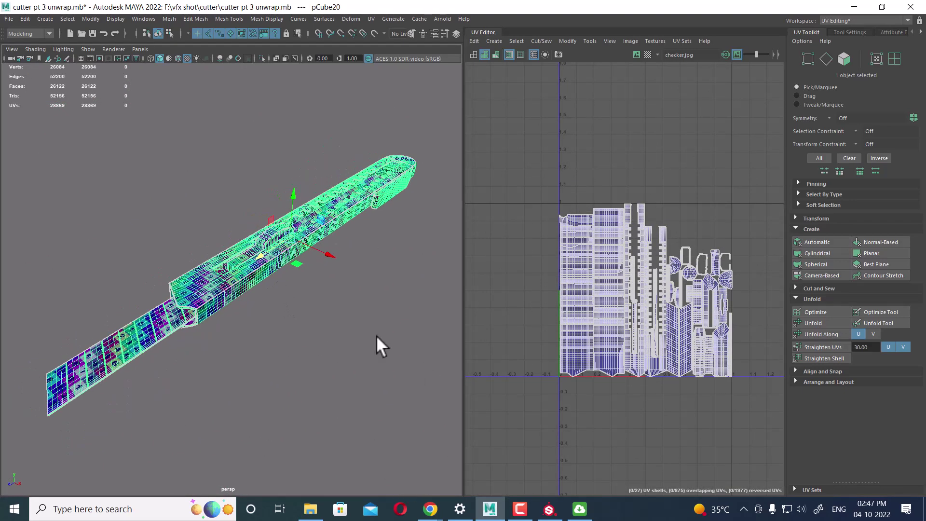
pyautogui.click(8, 20)
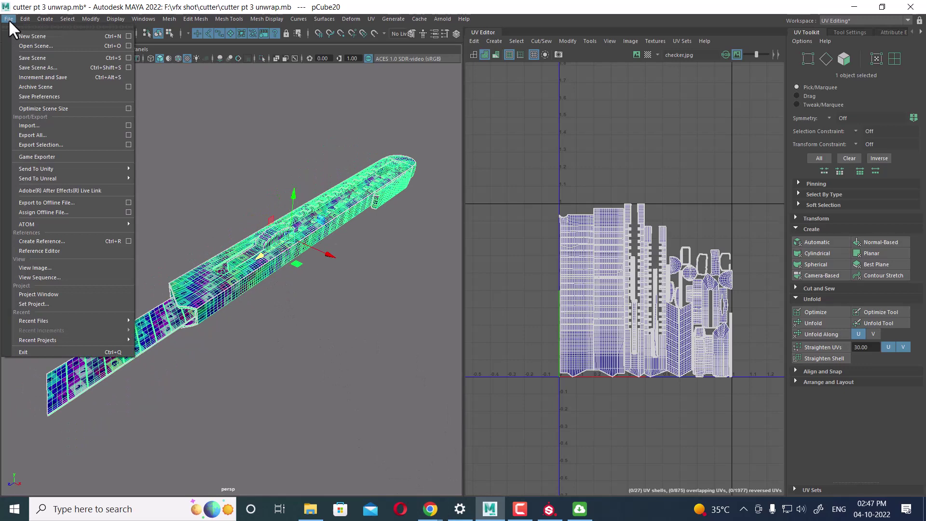
# - Save the scene as a new file, 'cutter pt 3 unwrap_unwrap end.mb'
pyautogui.click(51, 68)
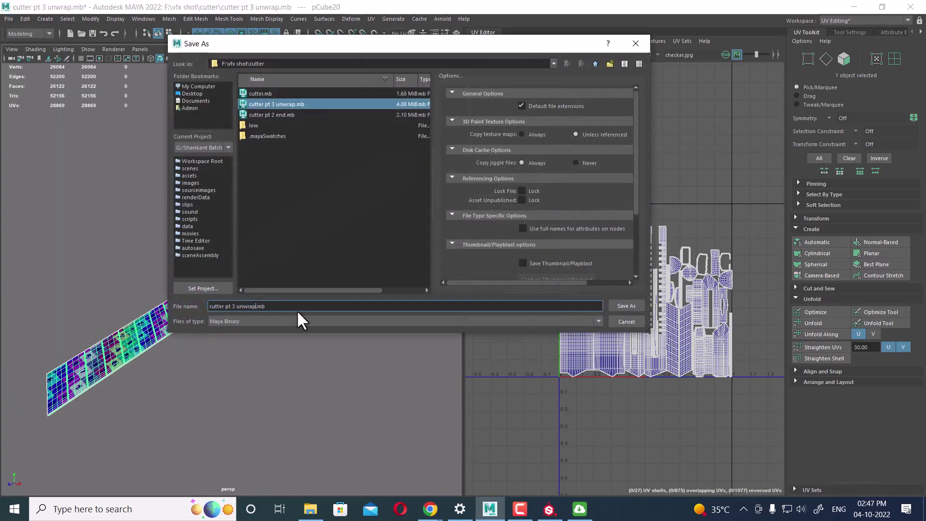
pyautogui.write('_unwrap e')
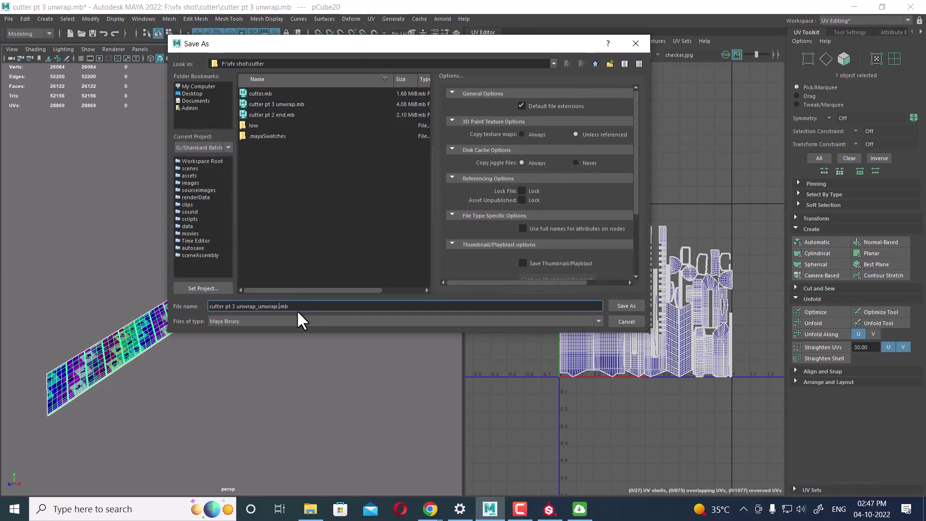
pyautogui.write('nd')
pyautogui.press('Return')
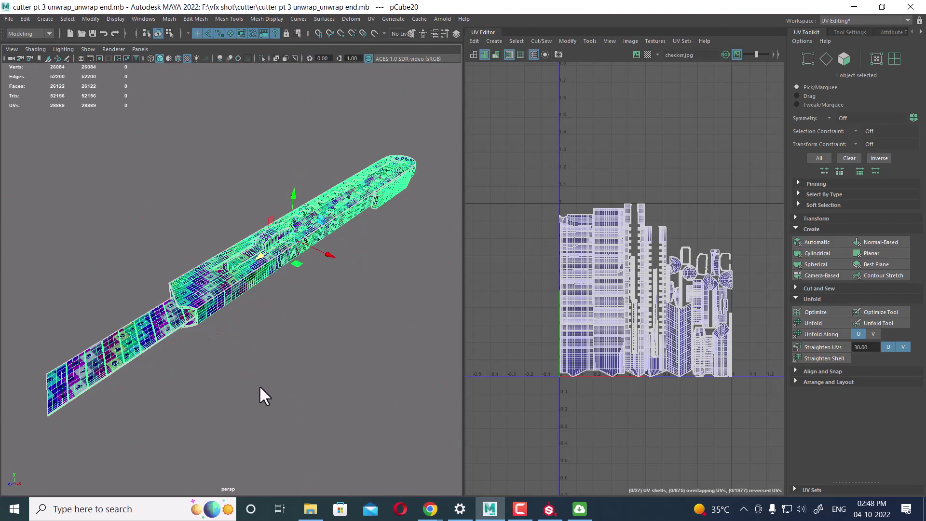
# - Select the faces of the cutter's rear deck section
pyautogui.click(217, 276)
pyautogui.keyDown('alt'); pyautogui.moveTo(267, 300); pyautogui.dragTo(254, 303); pyautogui.keyUp('alt')
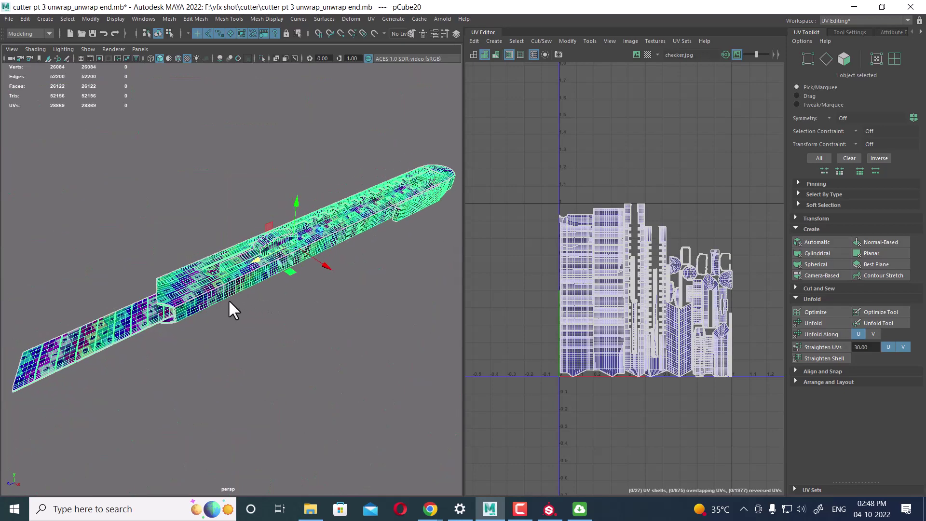
pyautogui.moveTo(167, 233)
pyautogui.mouseDown(button='right')
pyautogui.moveTo(169, 284)
pyautogui.moveTo(195, 210)
pyautogui.mouseUp(button='right')
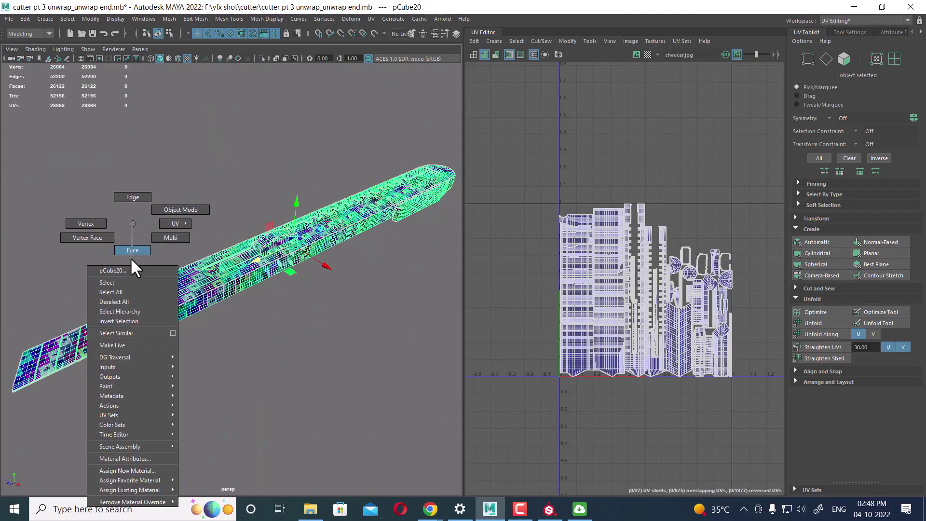
pyautogui.moveTo(135, 232); pyautogui.dragTo(130, 263, button='right')
pyautogui.click(108, 338)
pyautogui.moveTo(111, 346)
pyautogui.keyDown('alt'); pyautogui.mouseDown()
pyautogui.moveTo(181, 378)
pyautogui.moveTo(144, 347)
pyautogui.moveTo(207, 361)
pyautogui.moveTo(308, 339)
pyautogui.moveTo(278, 357)
pyautogui.moveTo(324, 359)
pyautogui.moveTo(279, 302)
pyautogui.moveTo(320, 274)
pyautogui.moveTo(268, 232)
pyautogui.moveTo(228, 247)
pyautogui.mouseUp(); pyautogui.keyUp('alt')
# - Cancel the material assignment, clear the faces, and return to checker-textured display
pyautogui.press('4')
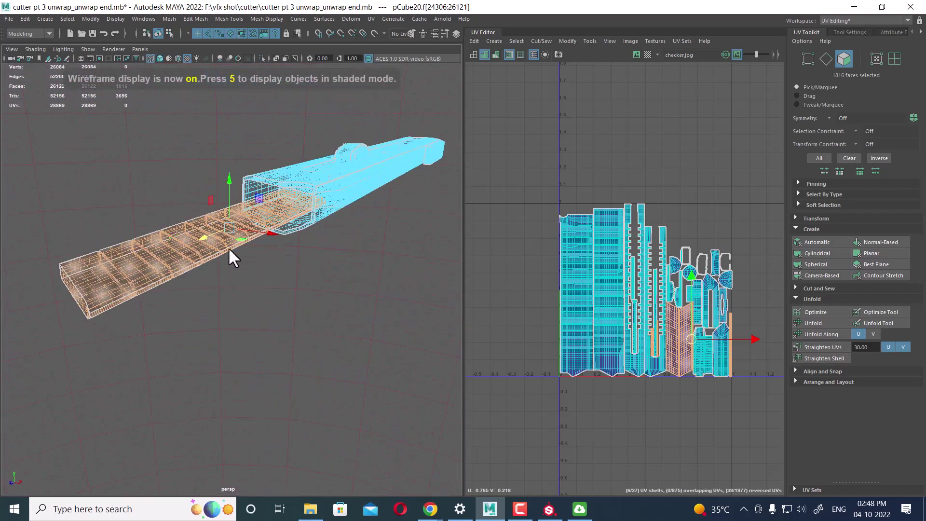
pyautogui.moveTo(194, 230); pyautogui.dragTo(198, 485, button='right')
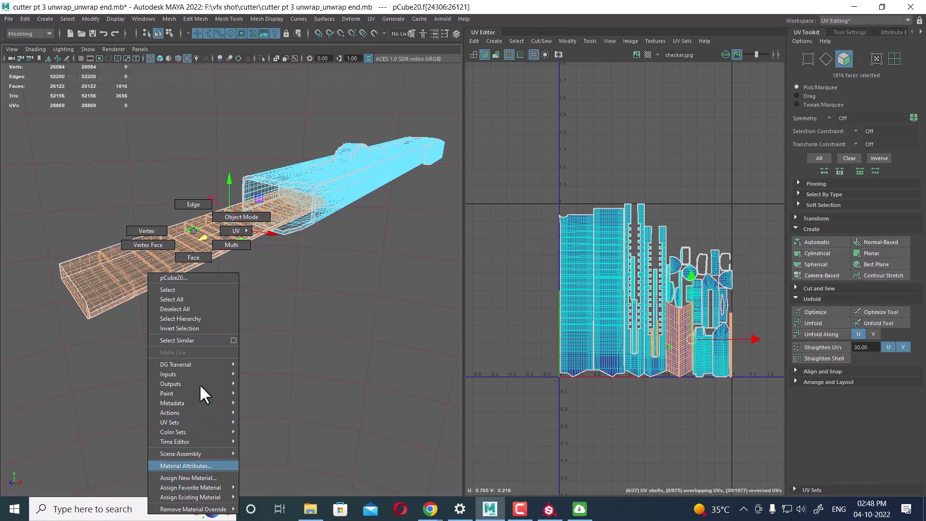
pyautogui.moveTo(198, 485); pyautogui.dragTo(197, 222, button='right')
pyautogui.click(242, 318)
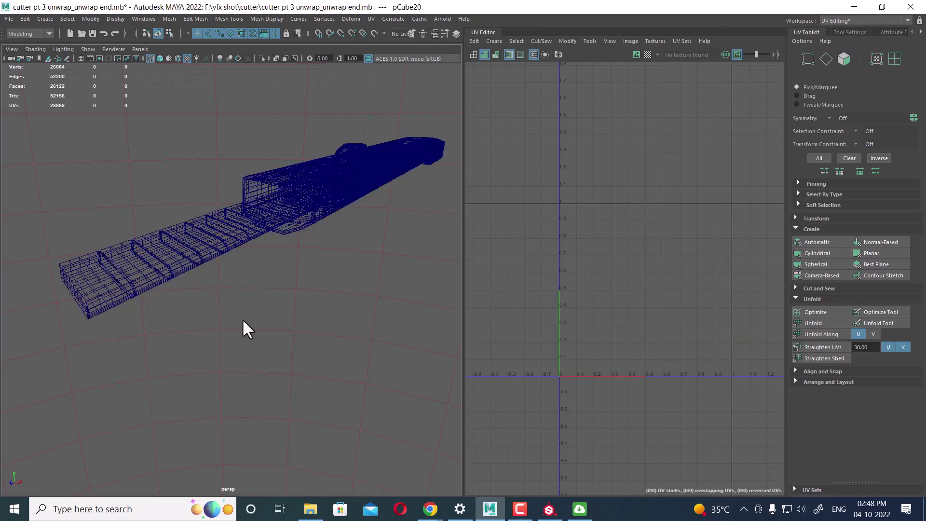
pyautogui.keyDown('alt'); pyautogui.moveTo(242, 319); pyautogui.dragTo(198, 247); pyautogui.keyUp('alt')
pyautogui.press('5')
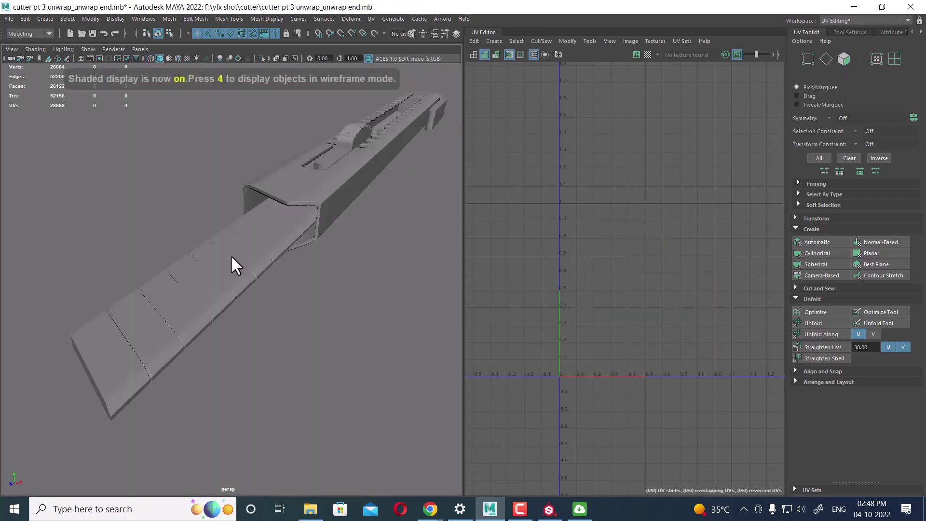
pyautogui.press('6')
pyautogui.moveTo(250, 259)
pyautogui.keyDown('alt'); pyautogui.mouseDown()
pyautogui.moveTo(286, 219)
pyautogui.moveTo(241, 226)
pyautogui.moveTo(327, 220)
pyautogui.mouseUp(); pyautogui.keyUp('alt')
# - Hide the status line through the hotbox's interface elements menu
pyautogui.press('space')
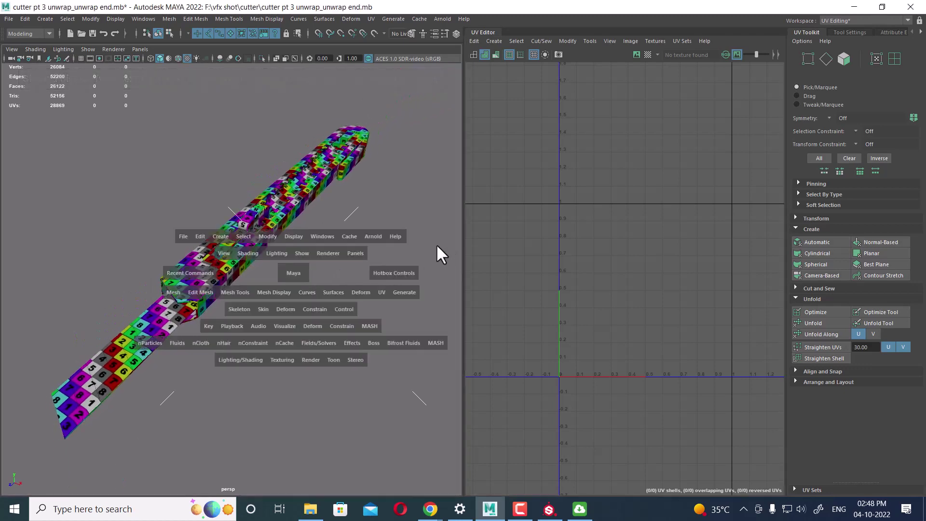
pyautogui.click(431, 245)
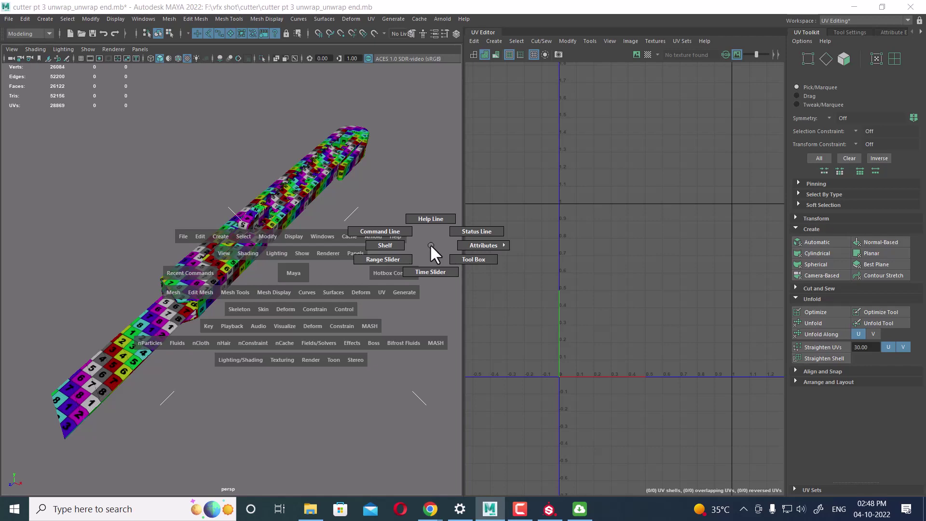
pyautogui.moveTo(429, 244); pyautogui.dragTo(499, 219)
pyautogui.press('space')
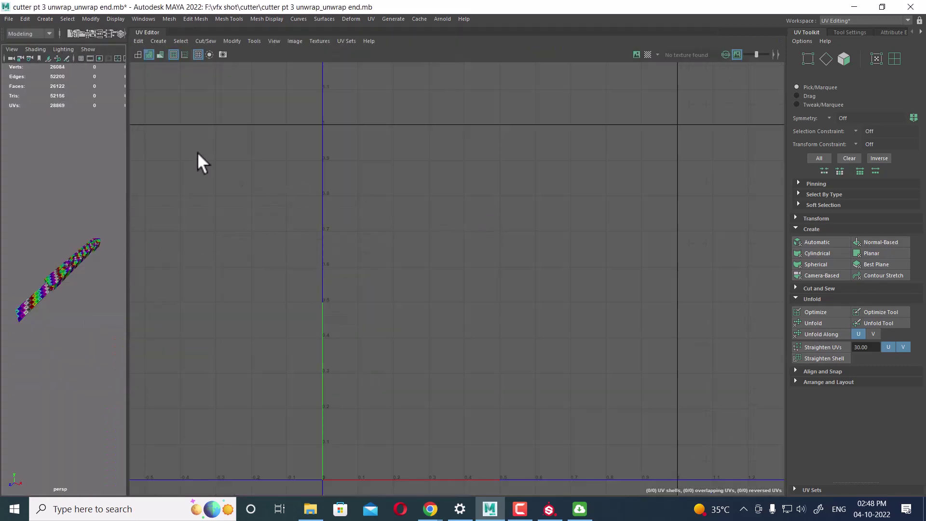
# - Switch to the Modeling - Standard workspace, show the resolution gate, and test-render pCube20
pyautogui.click(849, 20)
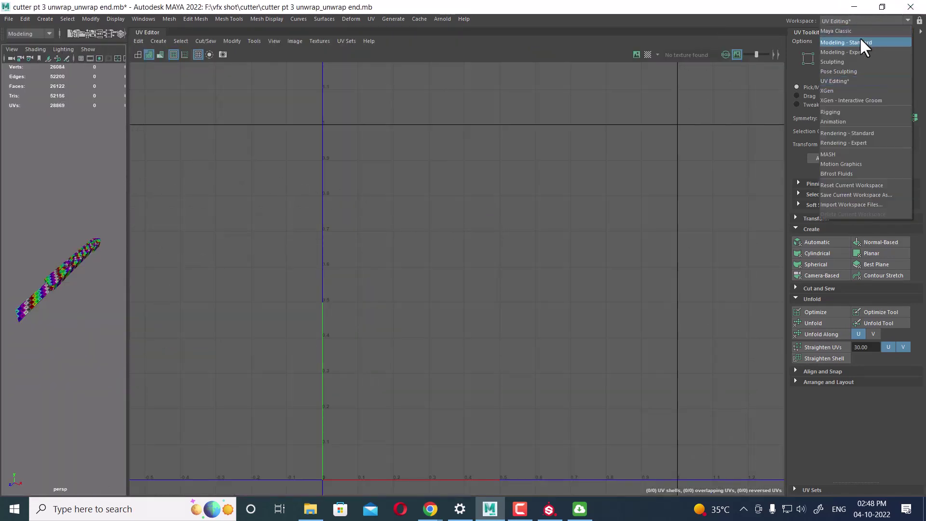
pyautogui.click(863, 43)
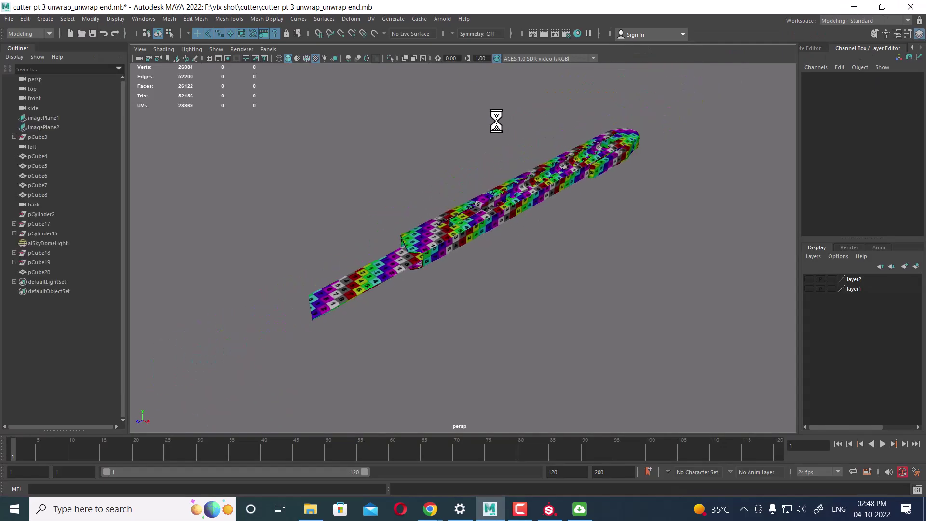
pyautogui.click(228, 58)
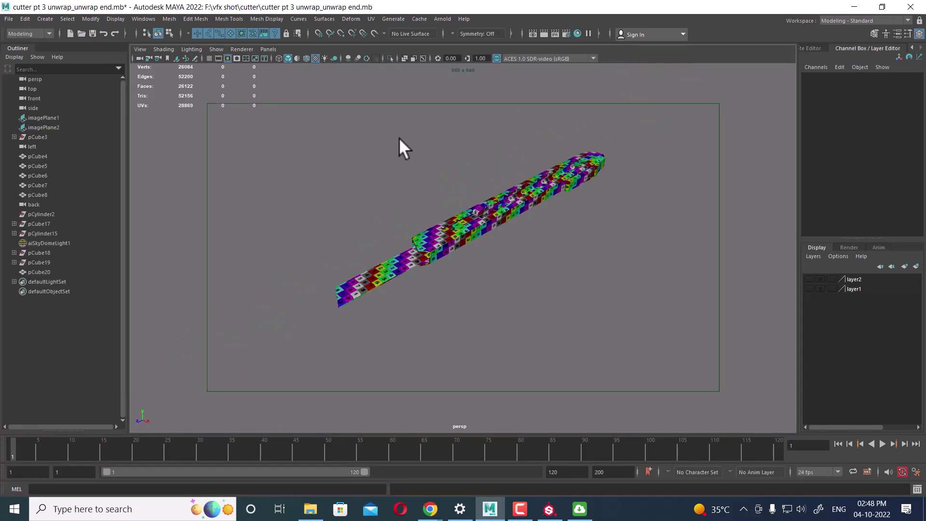
pyautogui.scroll(1, 606, 211)
pyautogui.scroll(2, 587, 215)
pyautogui.scroll(2, 578, 213)
pyautogui.scroll(2, 542, 192)
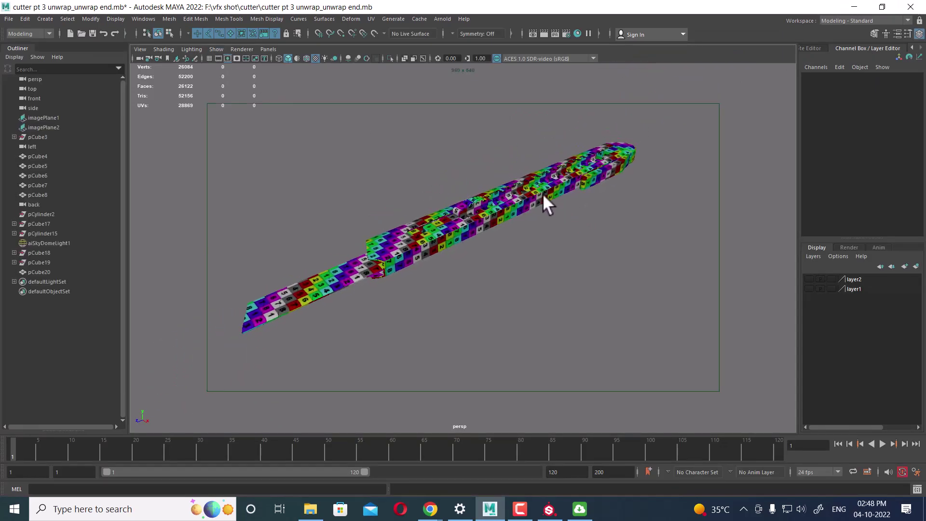
pyautogui.click(543, 196)
pyautogui.click(544, 33)
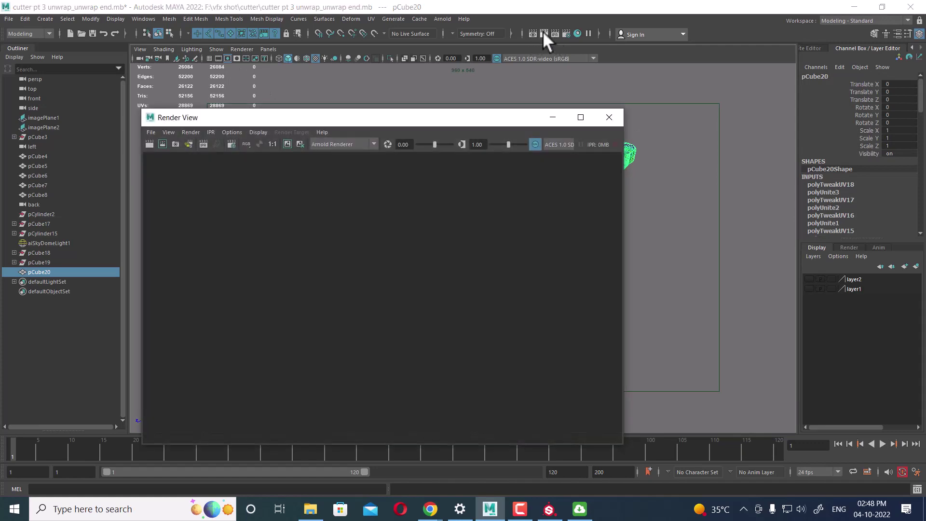
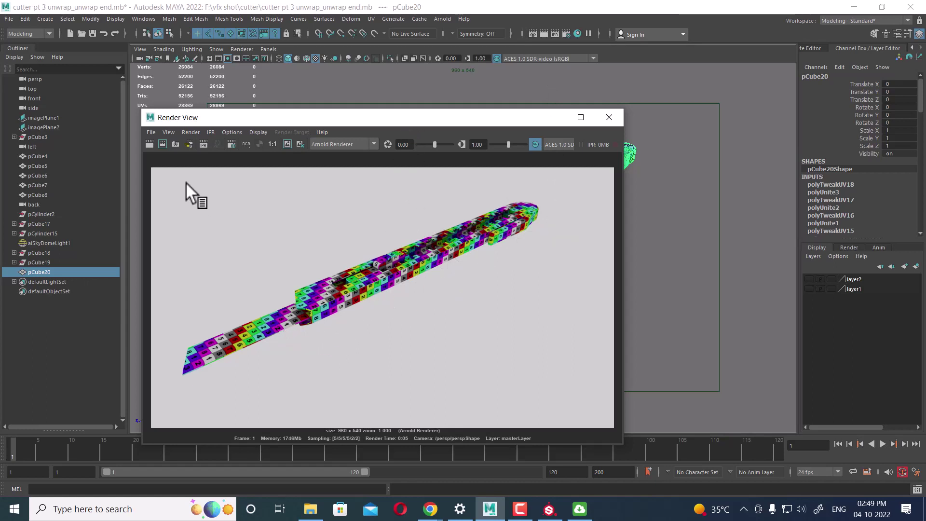
# - Open the Save Image dialog from Render View's File menu
pyautogui.click(148, 131)
pyautogui.click(275, 159)
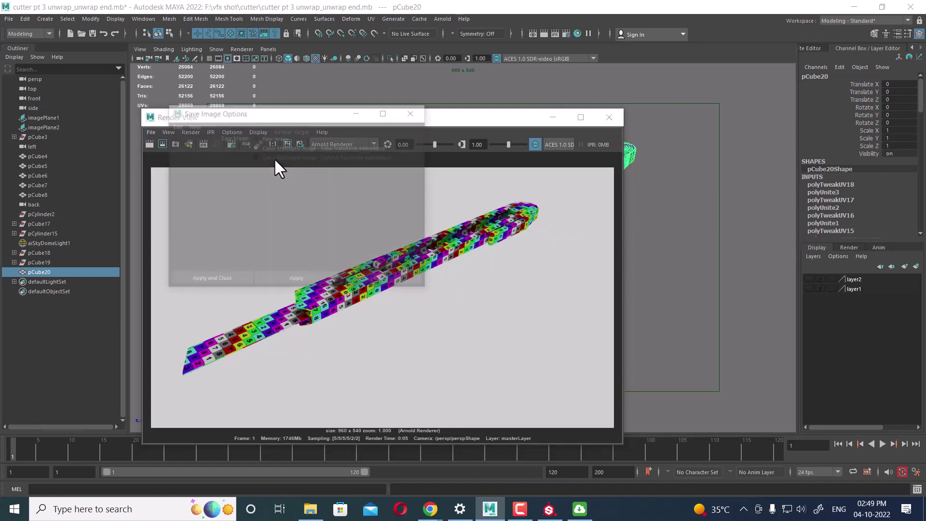
pyautogui.click(231, 278)
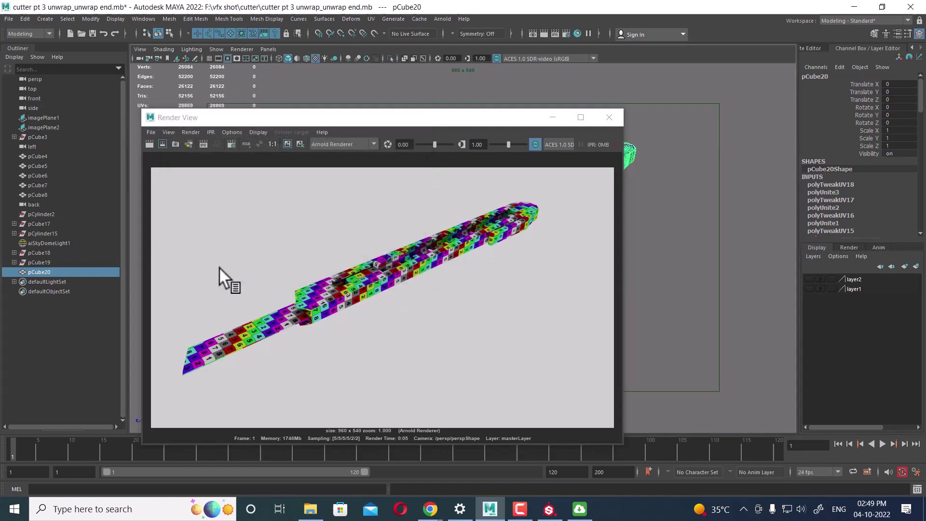
pyautogui.click(151, 132)
pyautogui.click(176, 160)
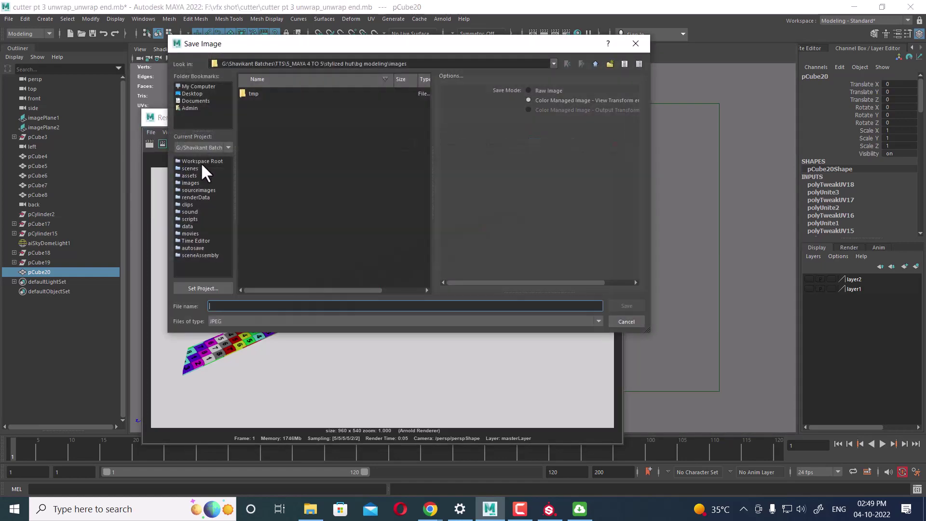
# - Point the save dialog at F:\vfx shot\cutter, using the path copied from File Explorer
pyautogui.click(198, 93)
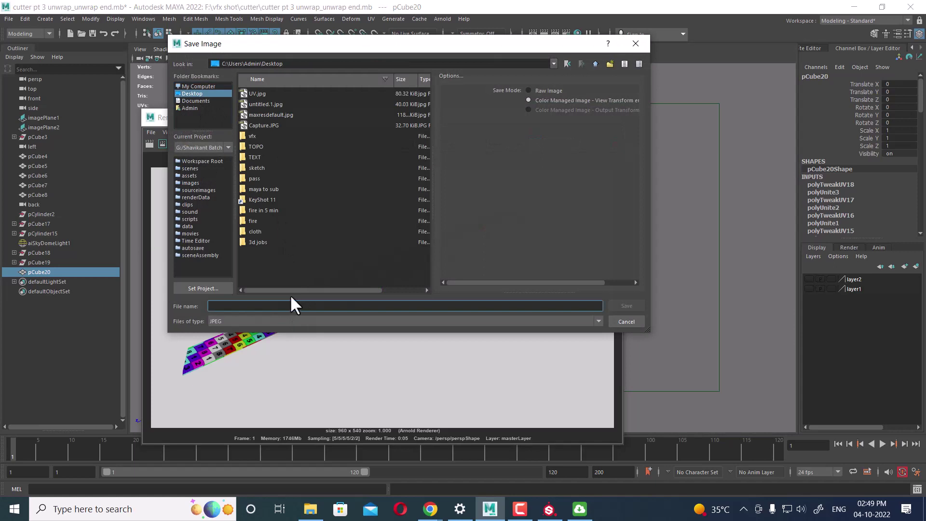
pyautogui.write('unwra')
pyautogui.write('p')
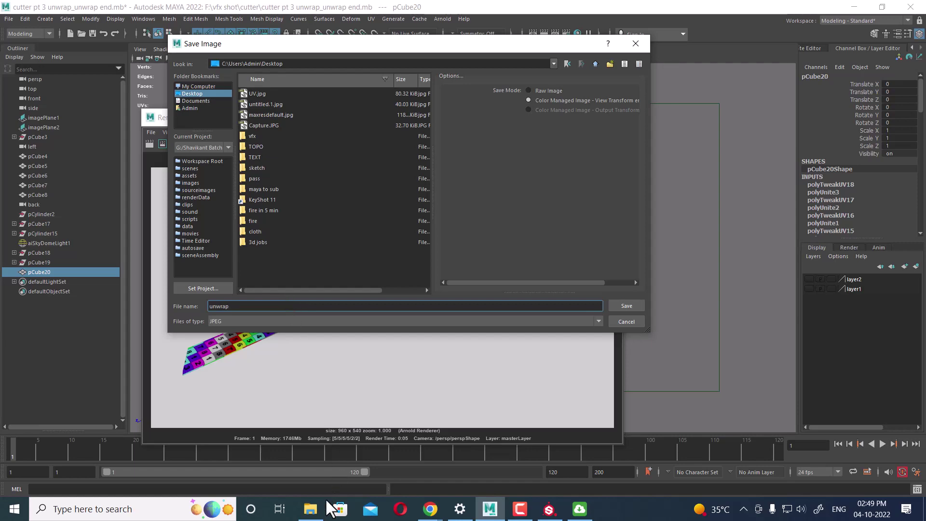
pyautogui.click(310, 509)
pyautogui.click(313, 39)
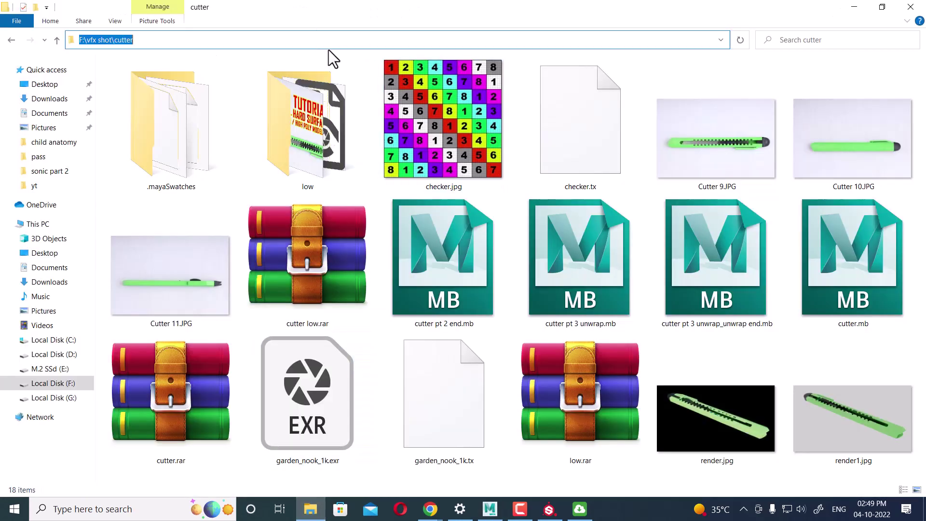
pyautogui.hotkey('alt', 'Tab')
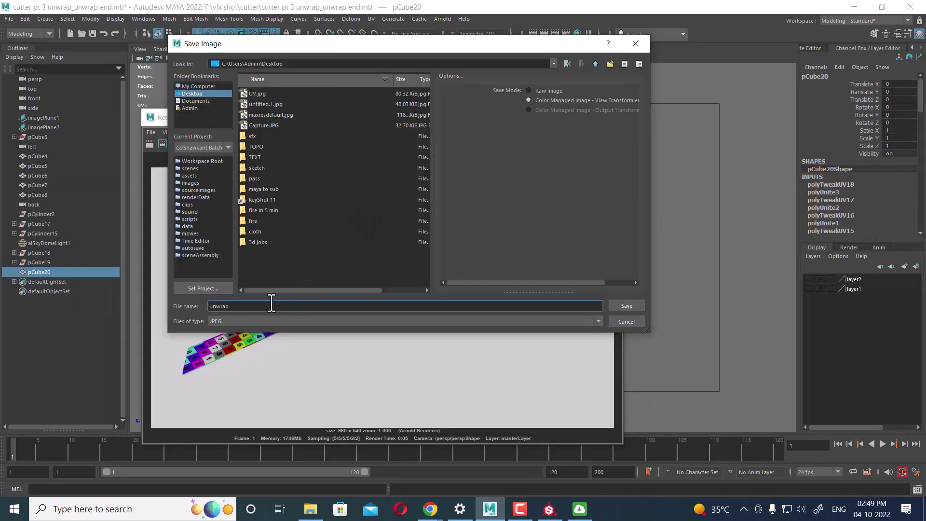
pyautogui.hotkey('ctrl', 'a')
pyautogui.write('F:\\vfx shot\\cutter')
pyautogui.press('Return')
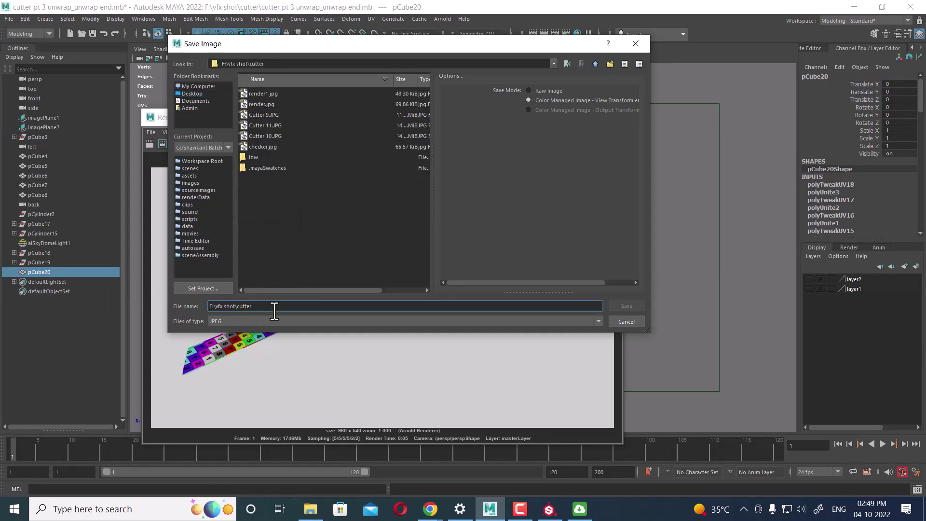
# - Save the render as unwrap, close Render View and select the cutter mesh
pyautogui.hotkey('ctrl', 'a')
pyautogui.write('unw')
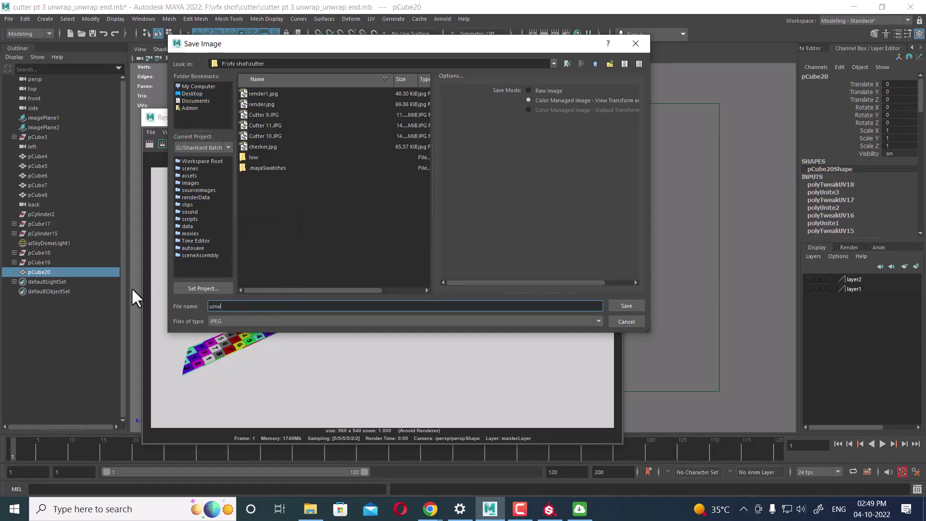
pyautogui.write('rap')
pyautogui.press('Return')
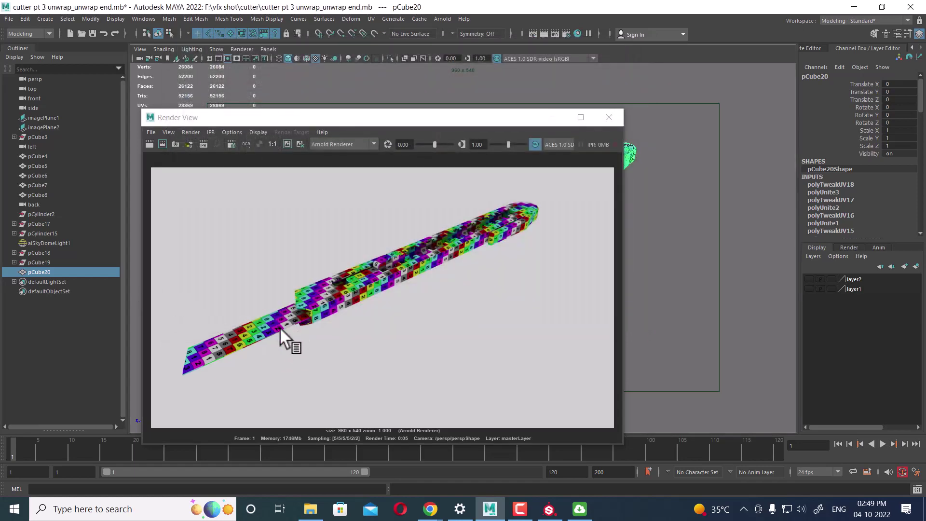
pyautogui.click(611, 124)
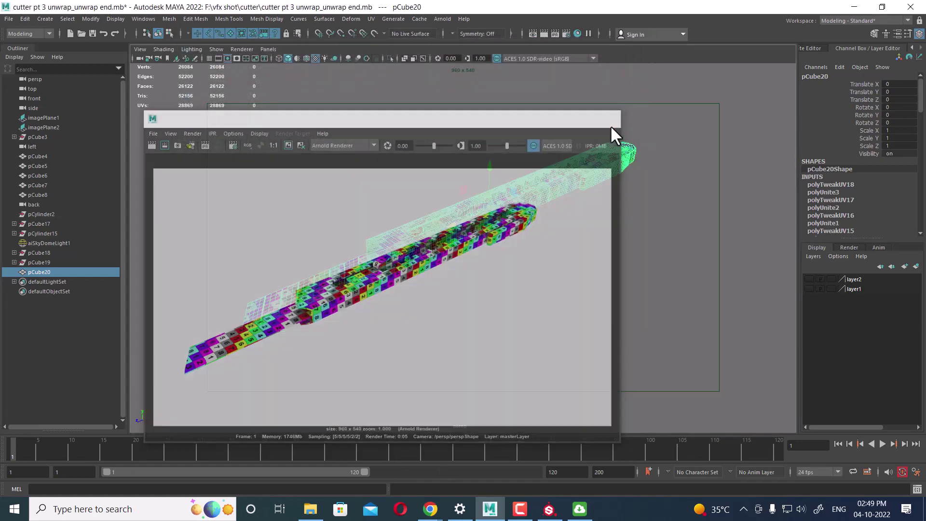
pyautogui.click(299, 300)
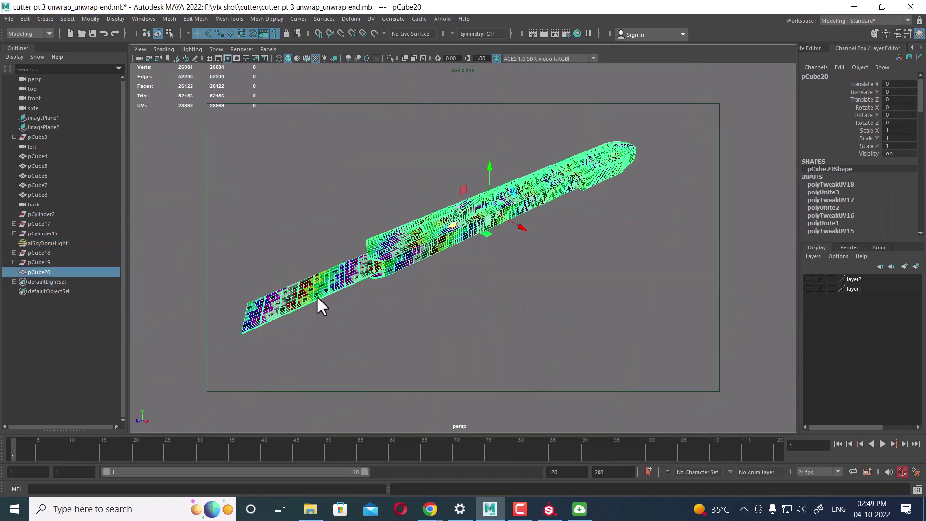
# - Give the blade faces a new Lambert material coloured dark red
pyautogui.moveTo(314, 285)
pyautogui.mouseDown(button='right')
pyautogui.moveTo(322, 262)
pyautogui.moveTo(328, 490)
pyautogui.mouseUp(button='right')
pyautogui.click(271, 306)
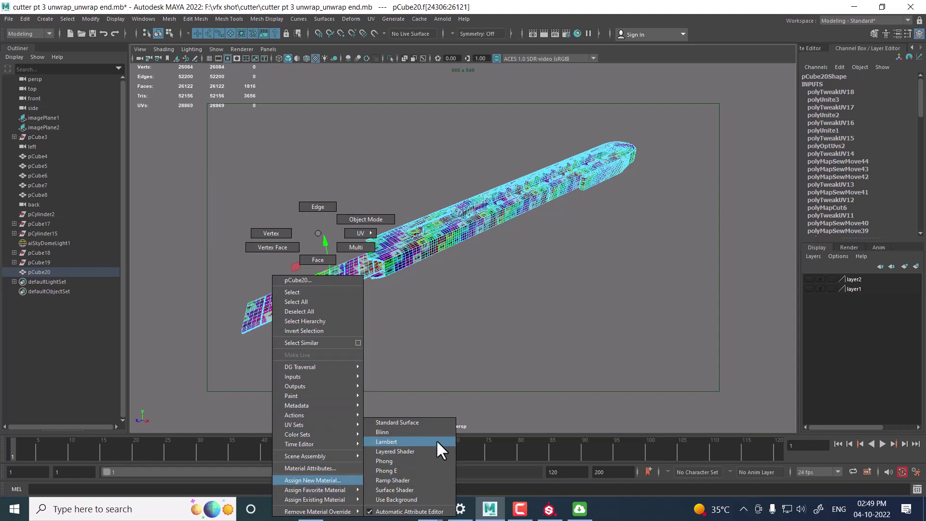
pyautogui.click(436, 440)
pyautogui.moveTo(318, 306); pyautogui.dragTo(284, 466, button='right')
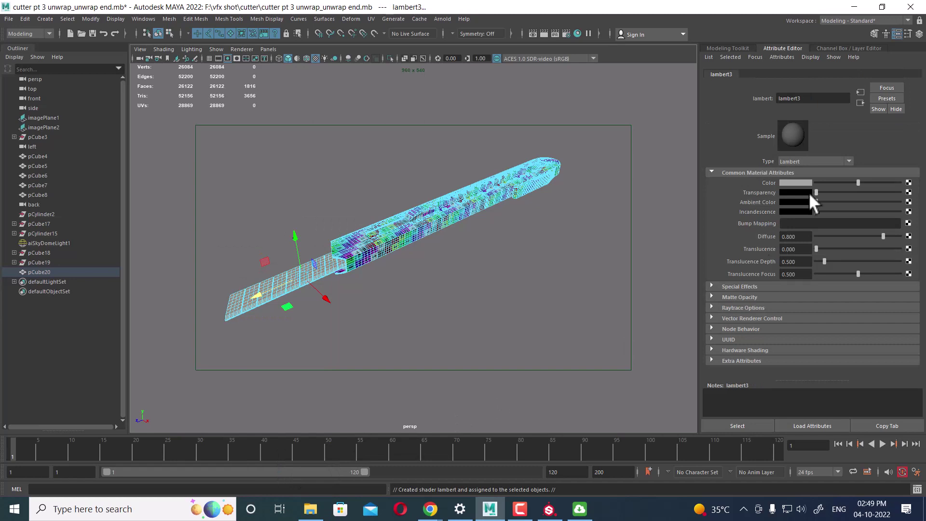
pyautogui.click(800, 182)
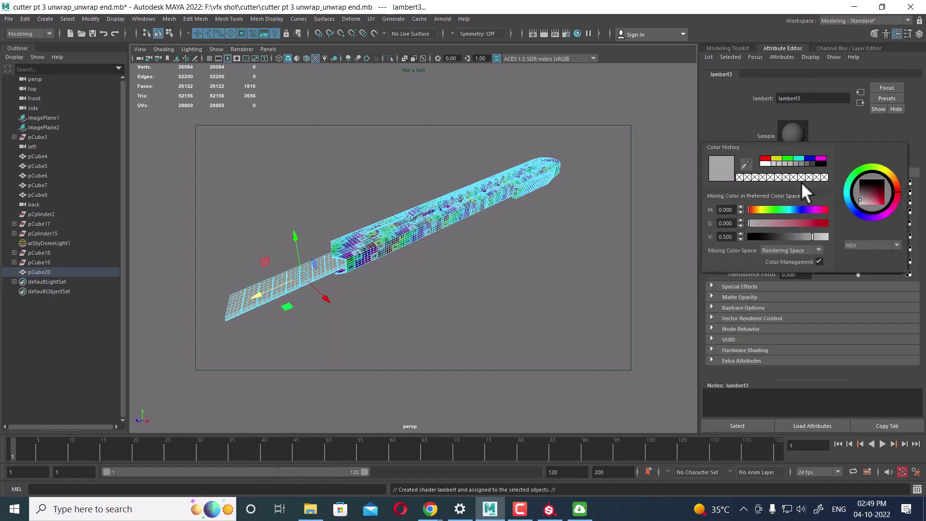
pyautogui.click(765, 159)
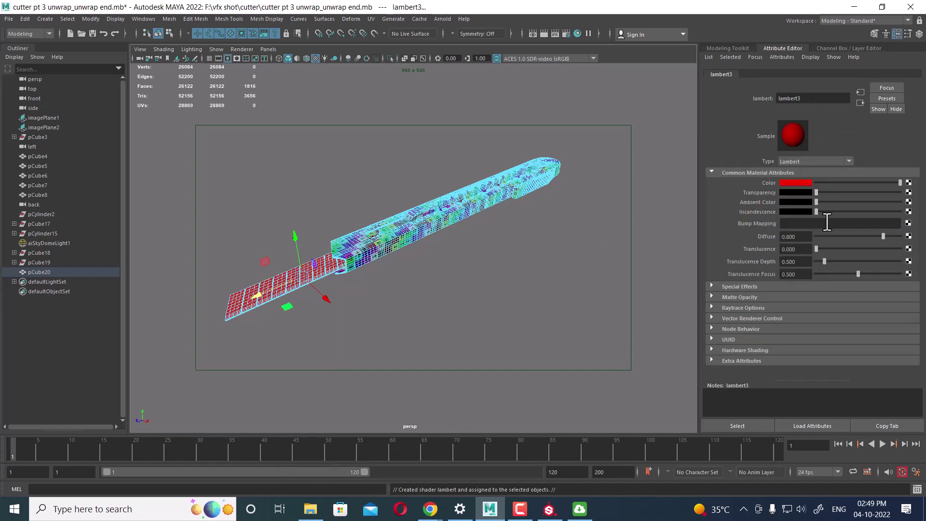
pyautogui.moveTo(832, 185); pyautogui.dragTo(858, 182)
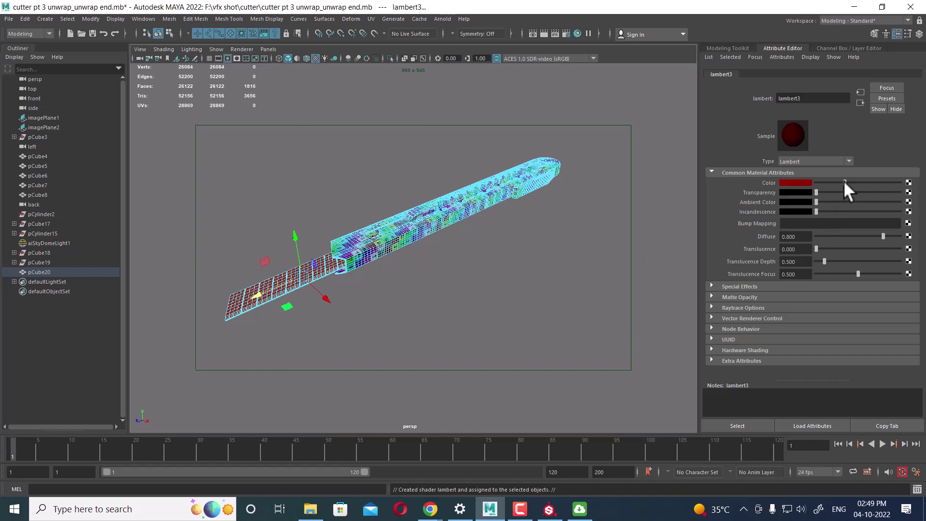
# - In shaded textured display, give the body faces a new green Lambert material
pyautogui.moveTo(499, 210); pyautogui.dragTo(415, 261, button='right')
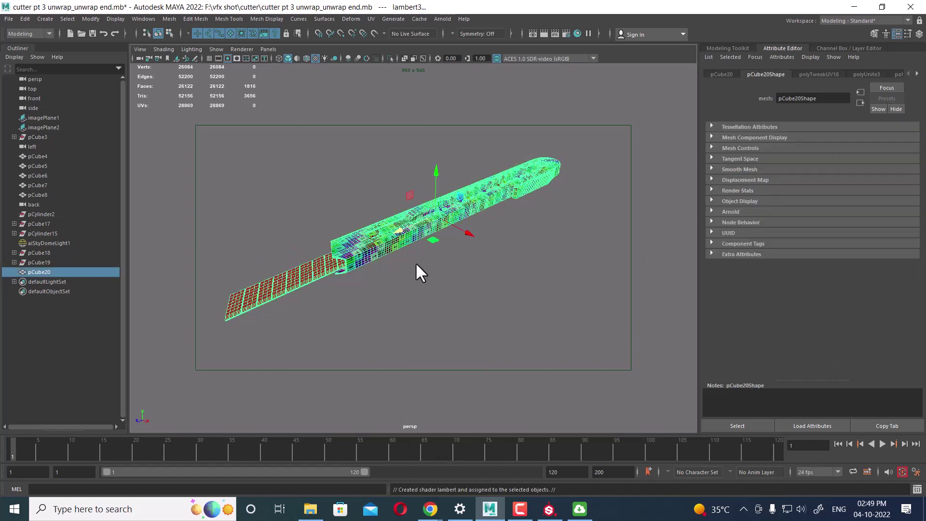
pyautogui.press('f')
pyautogui.press('5')
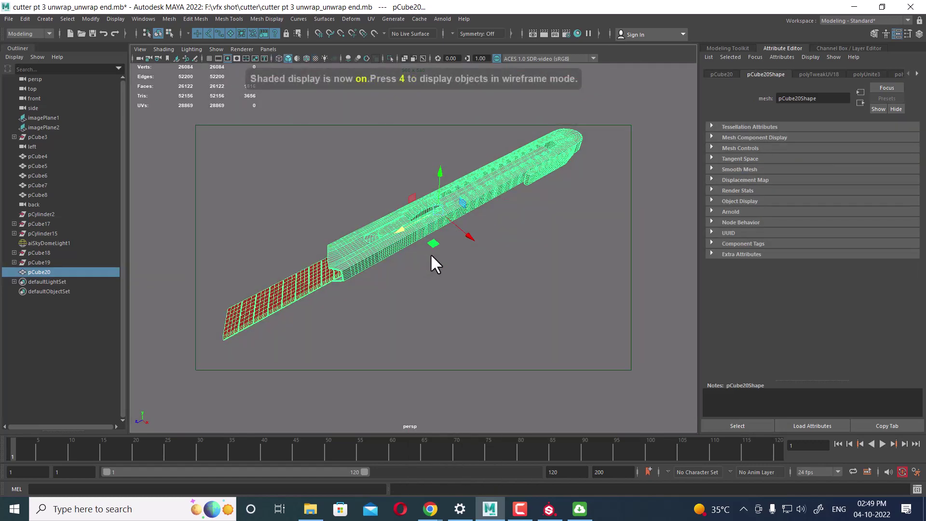
pyautogui.press('6')
pyautogui.scroll(2, 406, 244)
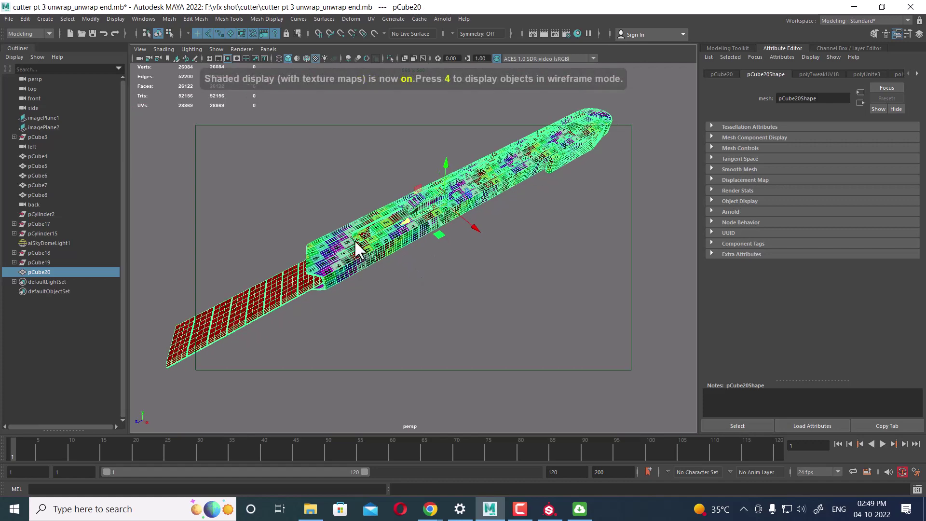
pyautogui.moveTo(354, 239); pyautogui.dragTo(338, 267, button='right')
pyautogui.click(338, 267)
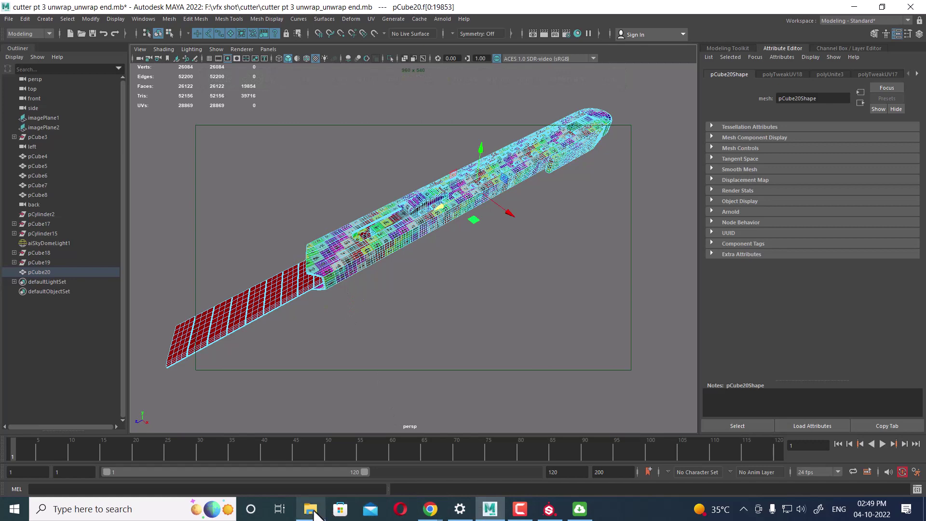
pyautogui.moveTo(346, 260); pyautogui.dragTo(362, 509, button='right')
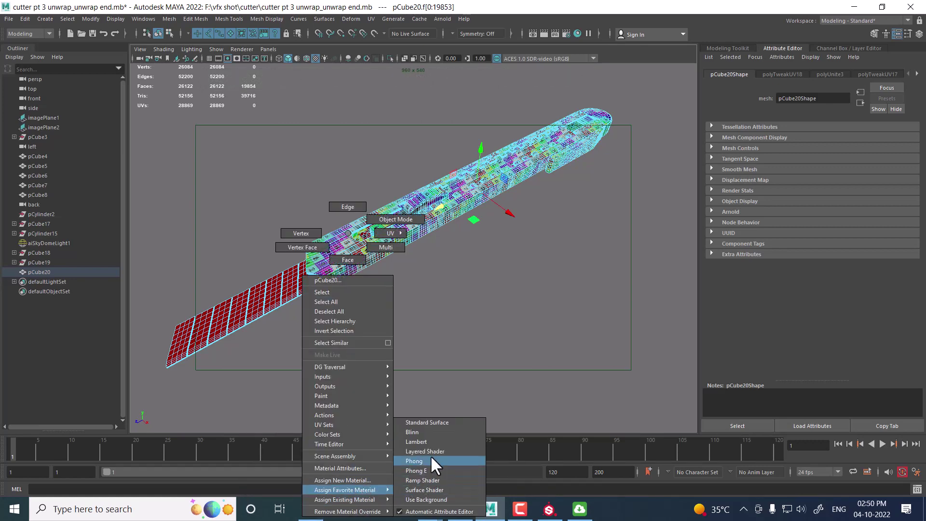
pyautogui.click(433, 439)
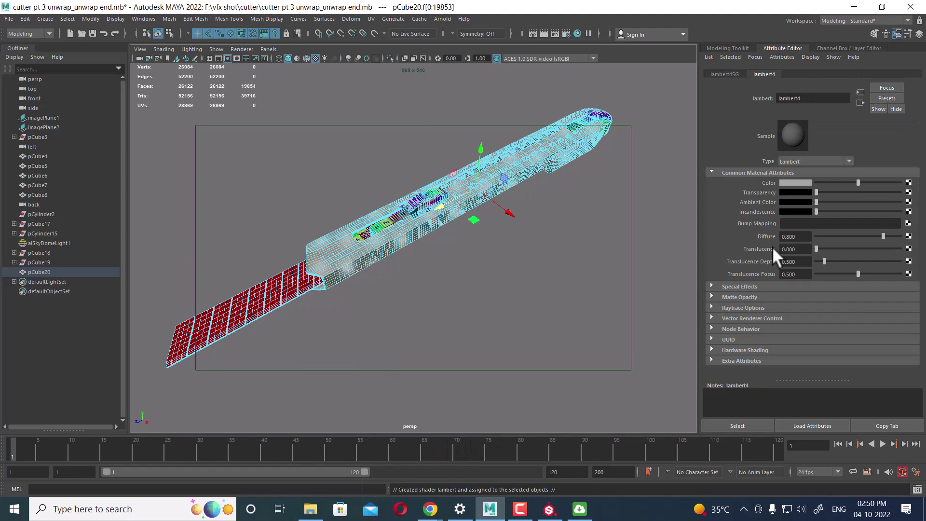
pyautogui.click(799, 180)
pyautogui.click(782, 155)
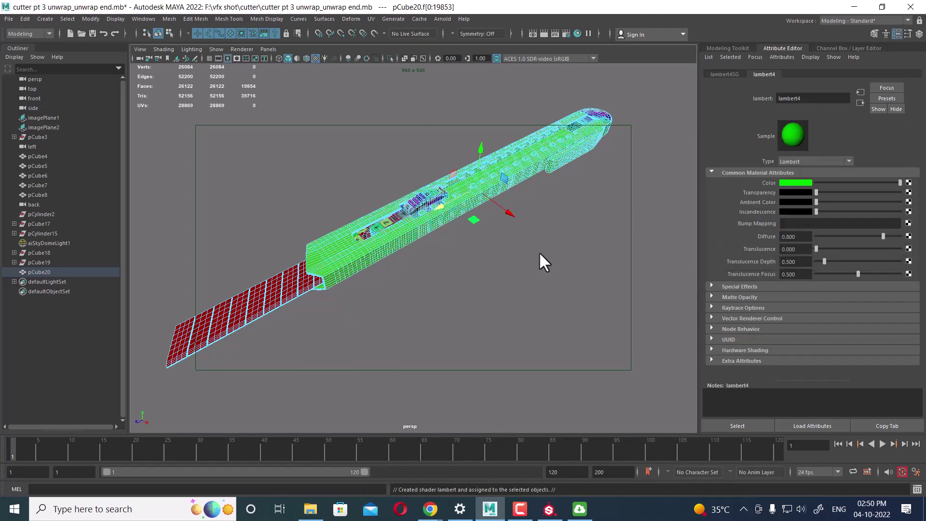
# - Give the nose and slider faces a new blue Lambert material, lambert5
pyautogui.moveTo(539, 250)
pyautogui.keyDown('alt'); pyautogui.mouseDown()
pyautogui.moveTo(475, 284)
pyautogui.moveTo(519, 281)
pyautogui.moveTo(516, 303)
pyautogui.moveTo(630, 281)
pyautogui.moveTo(657, 221)
pyautogui.mouseUp(); pyautogui.keyUp('alt')
pyautogui.click(659, 203)
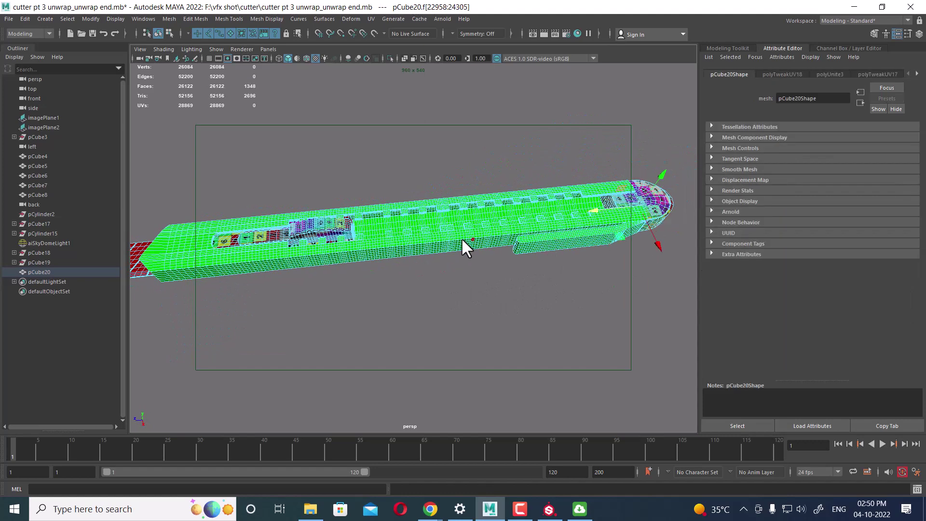
pyautogui.keyDown('shift'); pyautogui.click(324, 226); pyautogui.keyUp('shift')
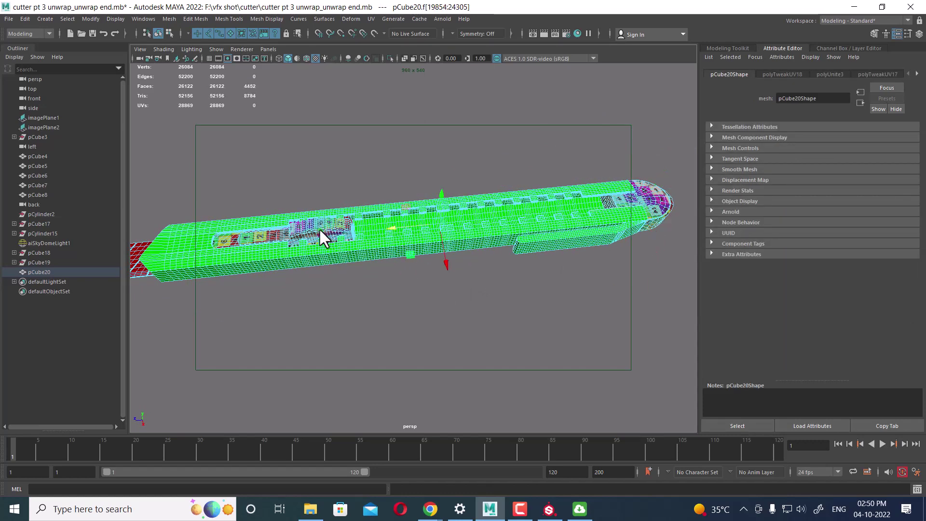
pyautogui.rightClick(319, 227)
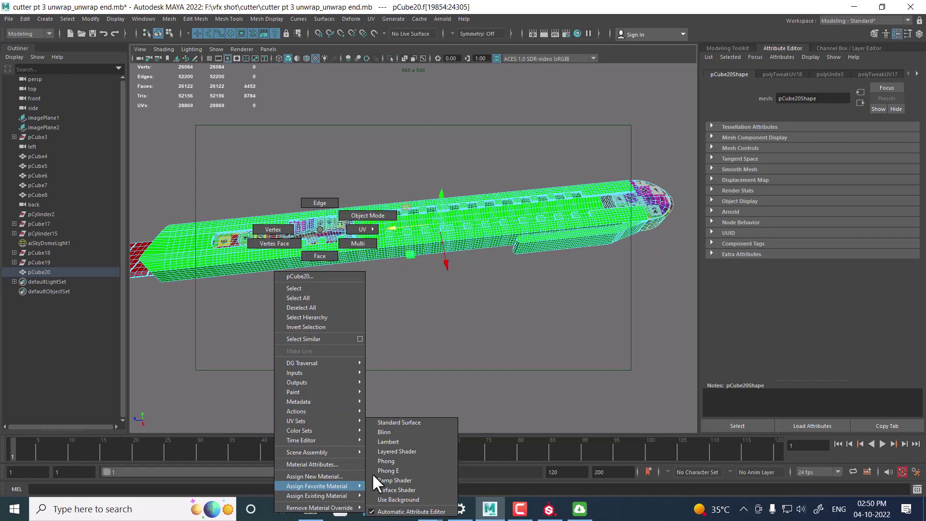
pyautogui.click(412, 439)
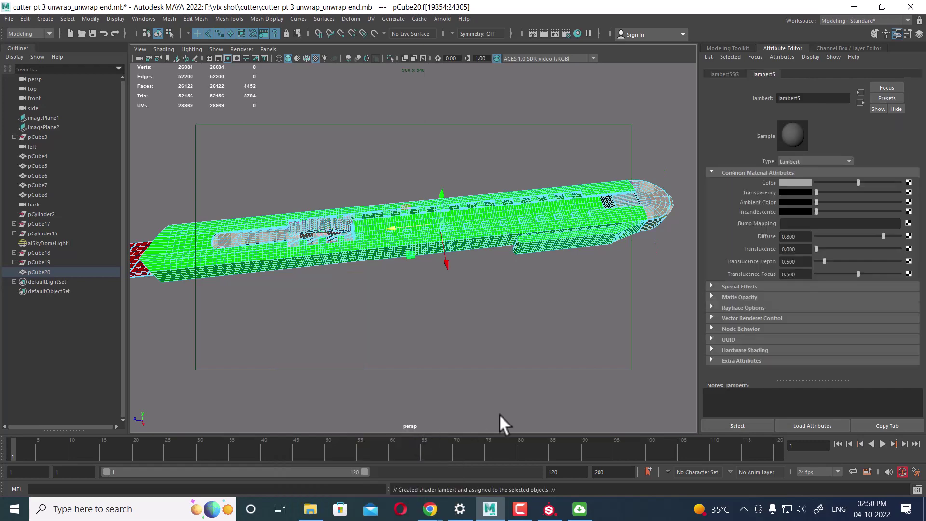
pyautogui.click(795, 182)
pyautogui.click(805, 157)
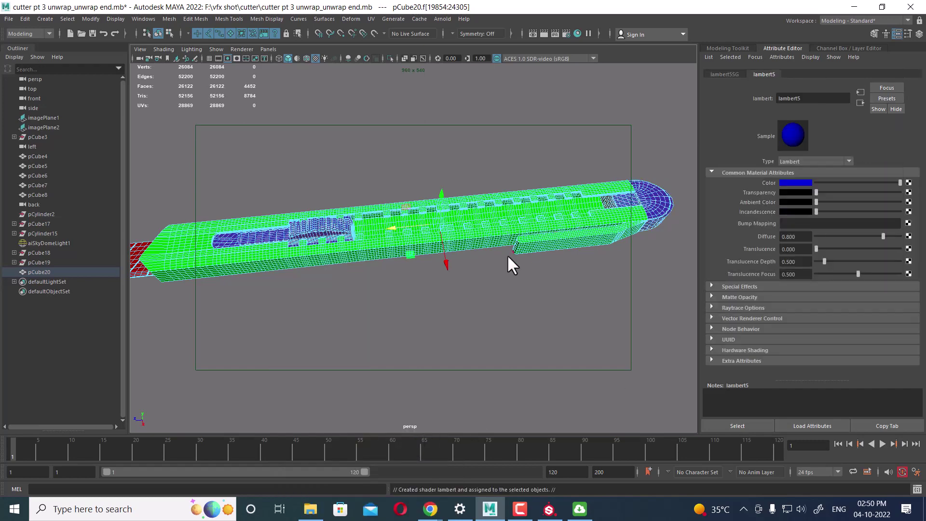
# - Return the cutter to object mode and reselect the whole pCube20 mesh
pyautogui.moveTo(508, 254)
pyautogui.keyDown('alt'); pyautogui.mouseDown()
pyautogui.moveTo(457, 275)
pyautogui.moveTo(409, 238)
pyautogui.mouseUp(); pyautogui.keyUp('alt')
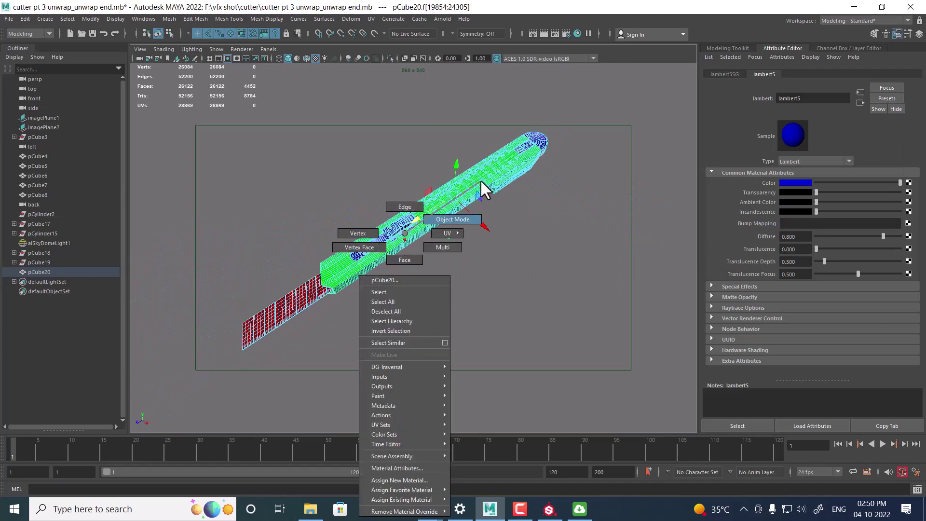
pyautogui.moveTo(409, 238); pyautogui.dragTo(480, 179, button='right')
pyautogui.moveTo(492, 279)
pyautogui.keyDown('alt'); pyautogui.mouseDown()
pyautogui.moveTo(502, 305)
pyautogui.moveTo(521, 264)
pyautogui.moveTo(567, 359)
pyautogui.moveTo(443, 301)
pyautogui.moveTo(483, 263)
pyautogui.moveTo(462, 281)
pyautogui.moveTo(499, 270)
pyautogui.moveTo(483, 259)
pyautogui.moveTo(508, 270)
pyautogui.moveTo(495, 217)
pyautogui.mouseUp(); pyautogui.keyUp('alt')
pyautogui.moveTo(496, 217); pyautogui.dragTo(568, 146, button='right')
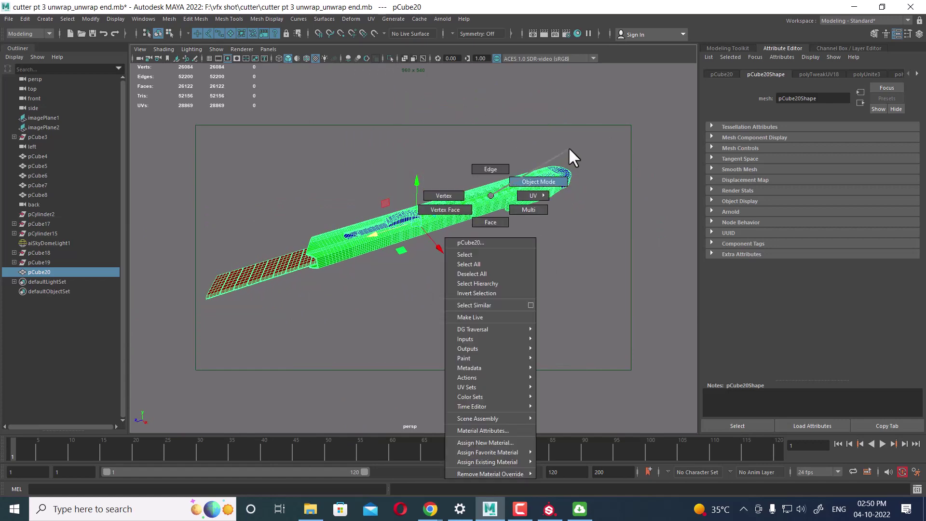
pyautogui.click(465, 214)
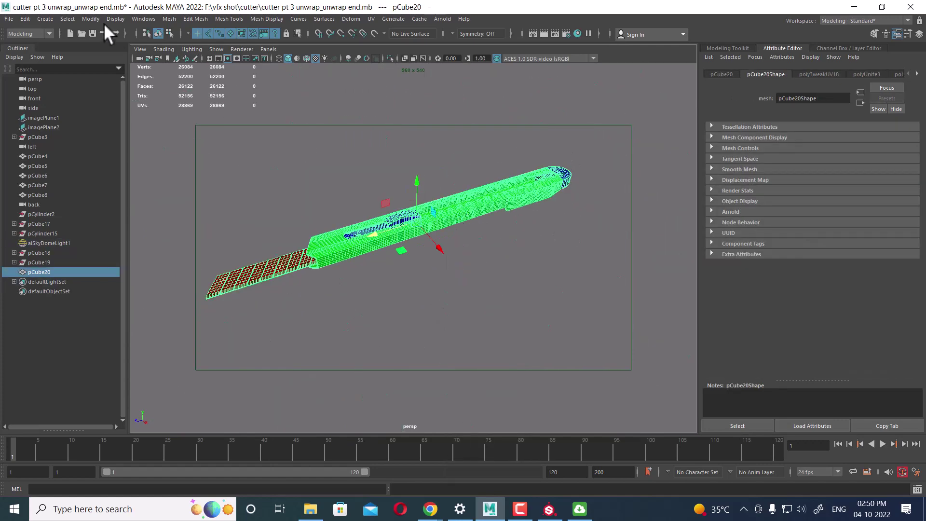
# - Set Export Selection's file type to FBX export, open its browser, and show the cutter folder
pyautogui.click(11, 18)
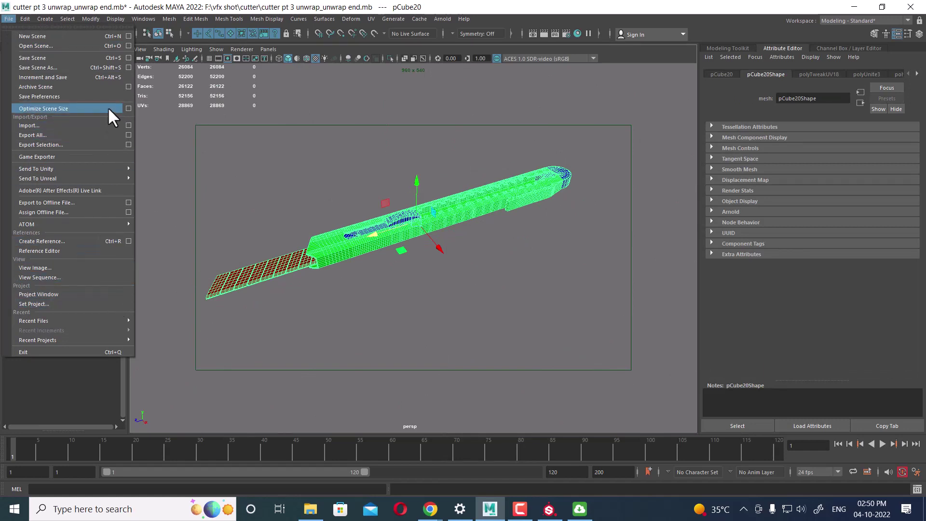
pyautogui.click(128, 145)
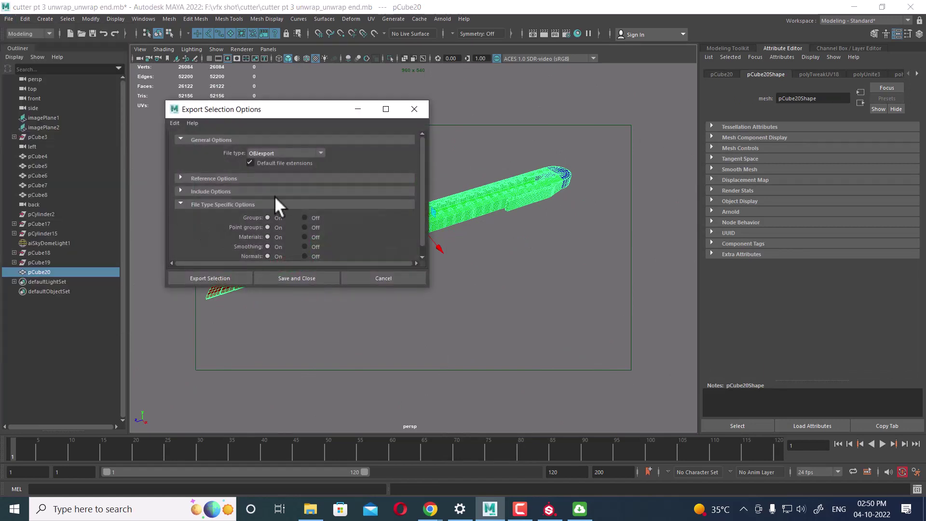
pyautogui.moveTo(310, 112); pyautogui.dragTo(477, 113)
pyautogui.click(454, 155)
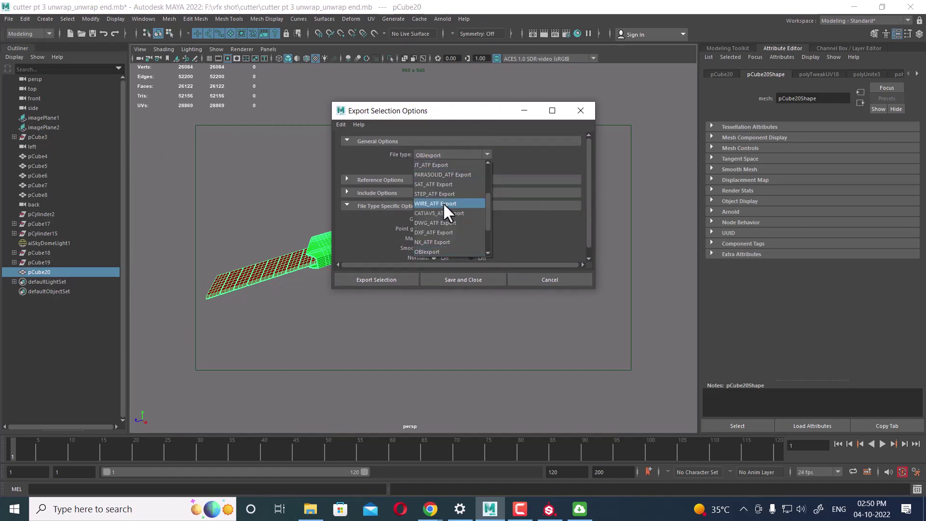
pyautogui.click(454, 232)
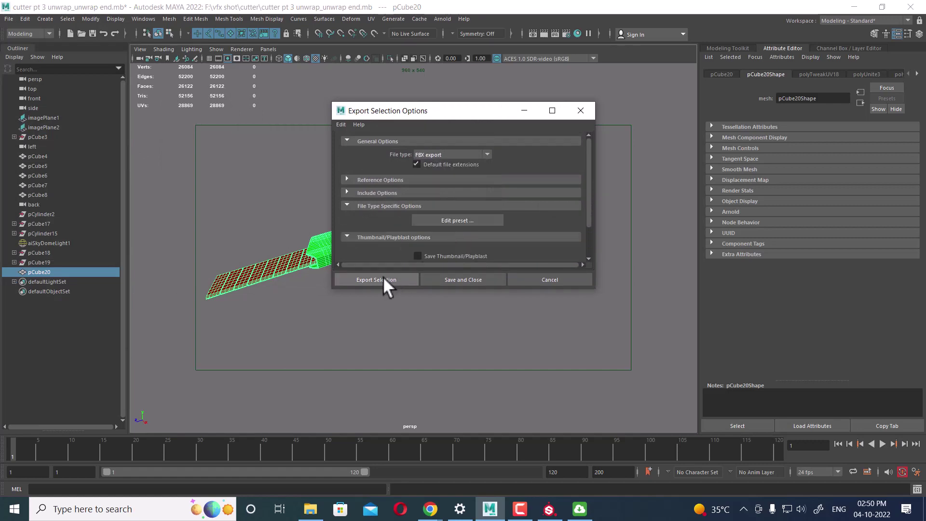
pyautogui.click(379, 278)
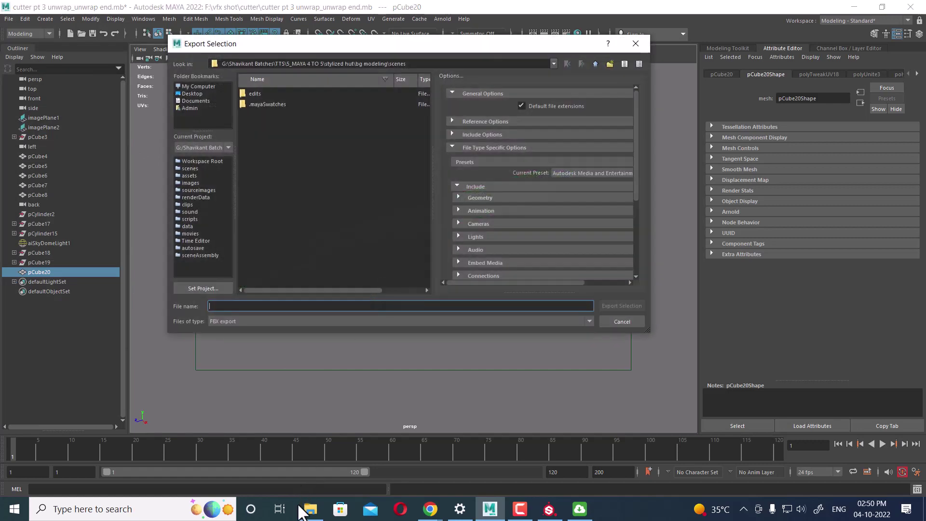
pyautogui.click(310, 509)
pyautogui.scroll(-2, 462, 302)
# - Create a 'maya to subs' folder inside cutter, open it and copy its path
pyautogui.rightClick(418, 448)
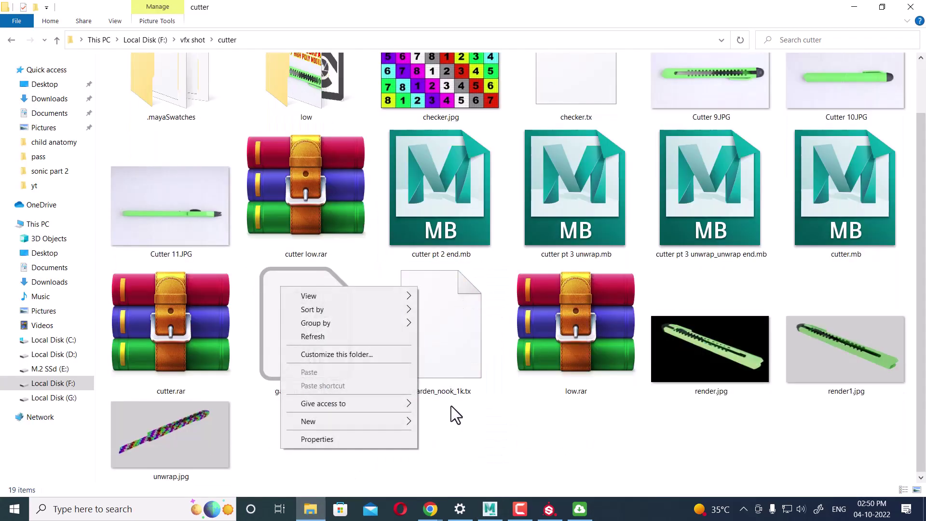
pyautogui.moveTo(347, 421)
pyautogui.click(453, 254)
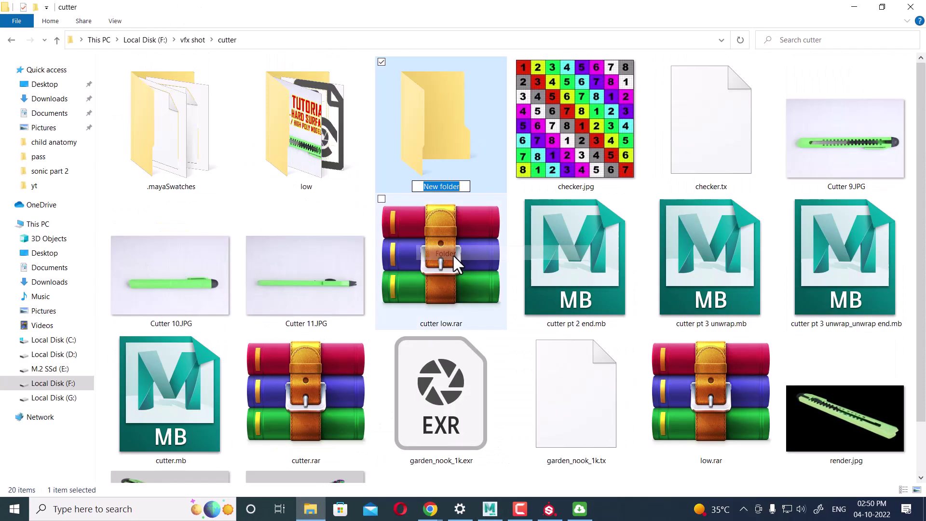
pyautogui.write('maya t')
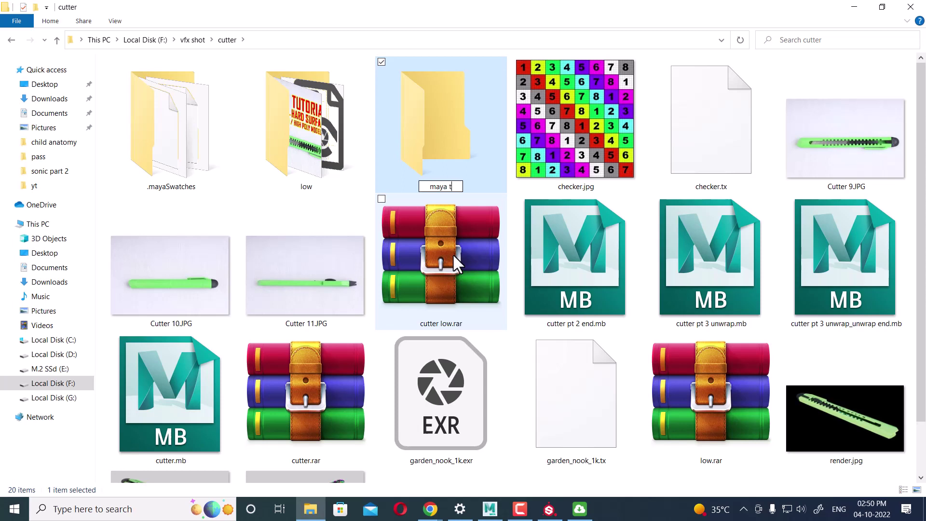
pyautogui.write('o subs')
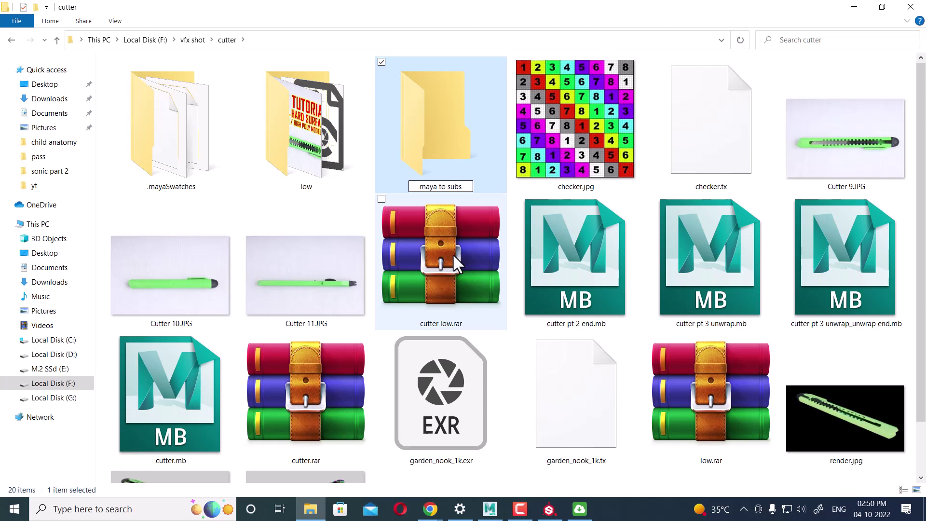
pyautogui.press('Return')
pyautogui.press('Return')
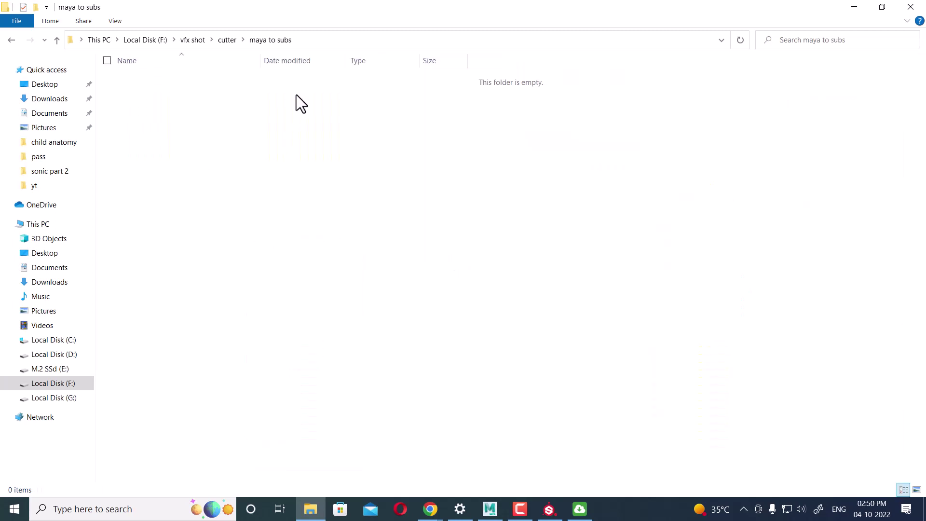
pyautogui.click(331, 41)
# - Export the selected cutter into the maya to subs folder as maya to suv_cutter.fbx
pyautogui.hotkey('alt', 'Tab')
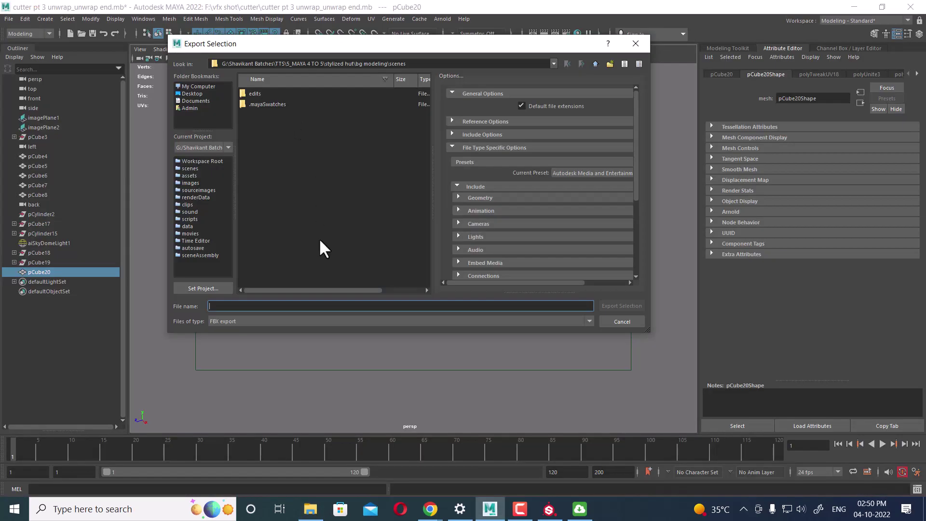
pyautogui.write('F:\\vfx shot\\cutter\\maya to subs')
pyautogui.press('Return')
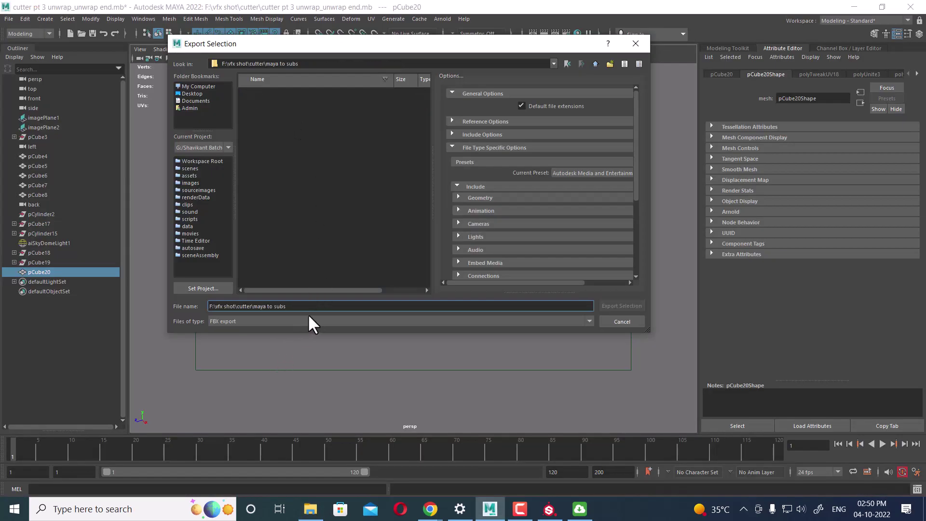
pyautogui.moveTo(286, 306); pyautogui.dragTo(53, 306)
pyautogui.write('ma')
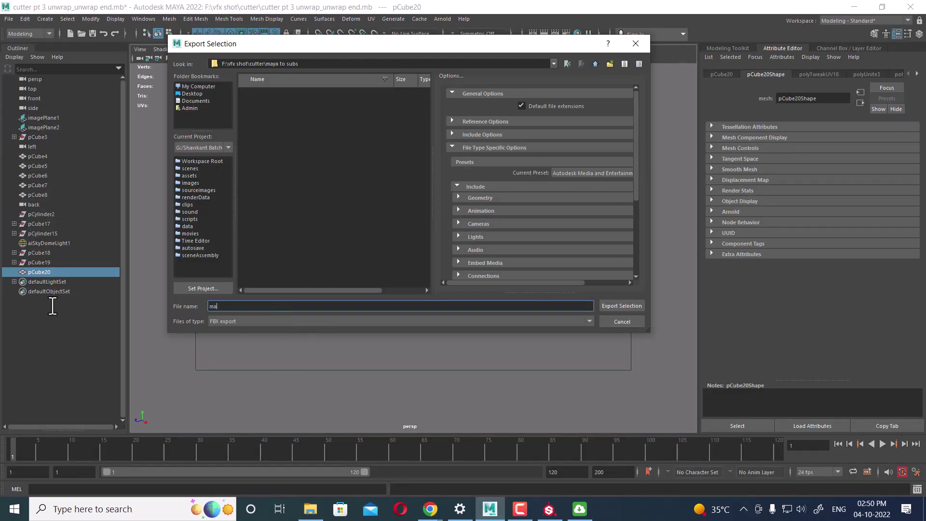
pyautogui.write('ya t')
pyautogui.write('utter')
pyautogui.press('Return')
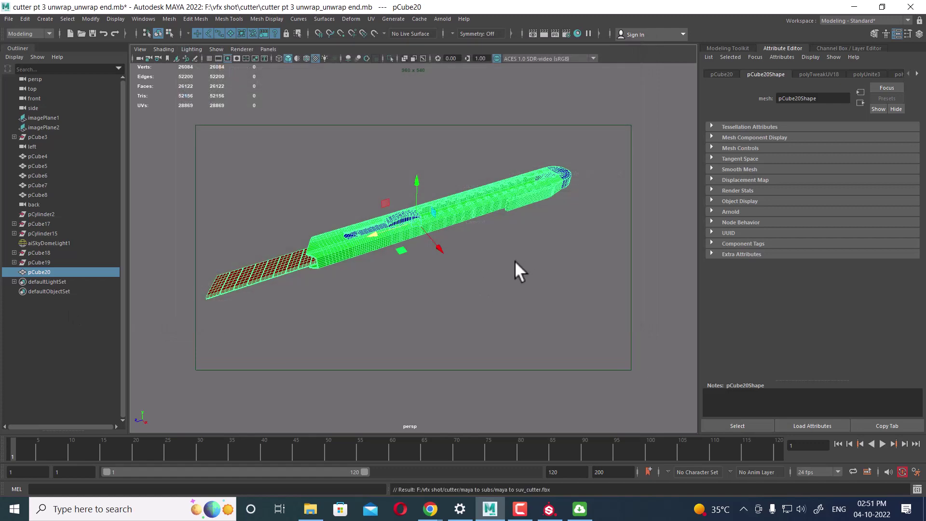
pyautogui.click(540, 286)
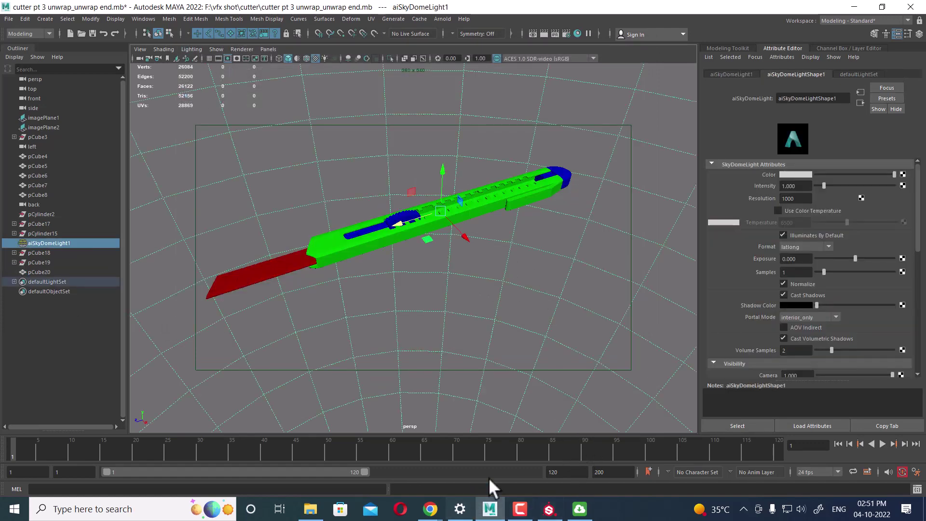
# - Start a new Substance Painter project with maya to suv_cutter.fbx as its mesh
pyautogui.click(549, 508)
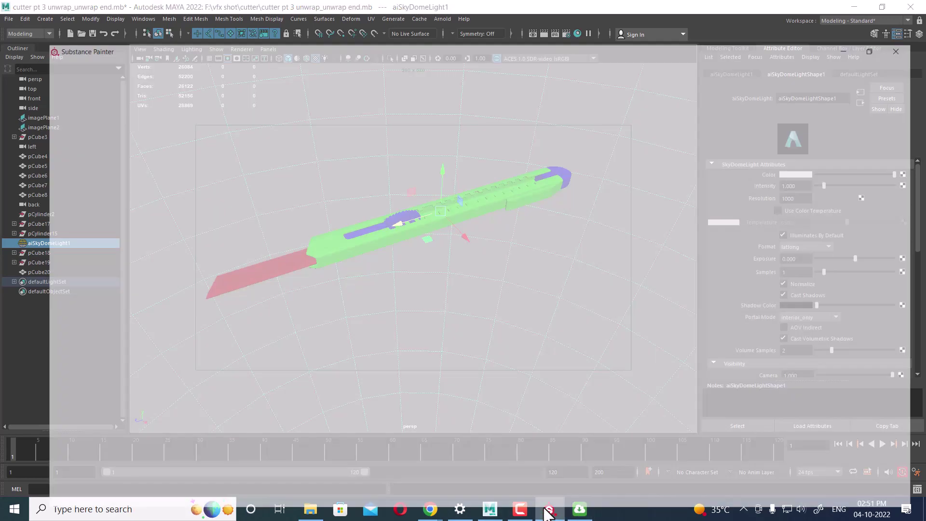
pyautogui.click(9, 20)
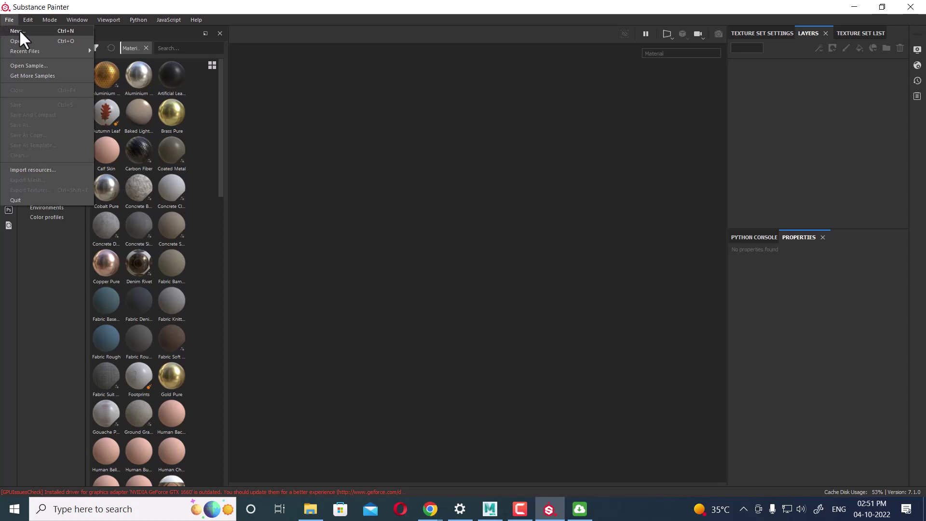
pyautogui.click(18, 30)
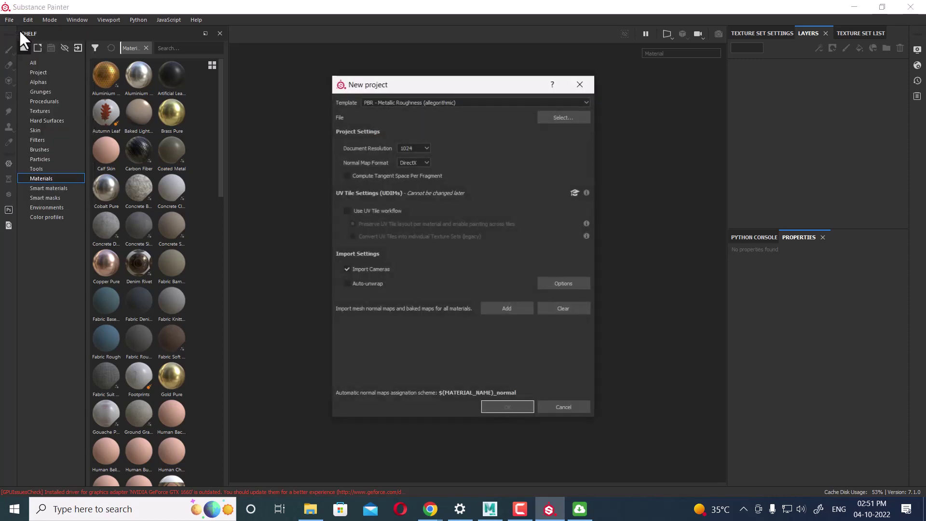
pyautogui.click(565, 117)
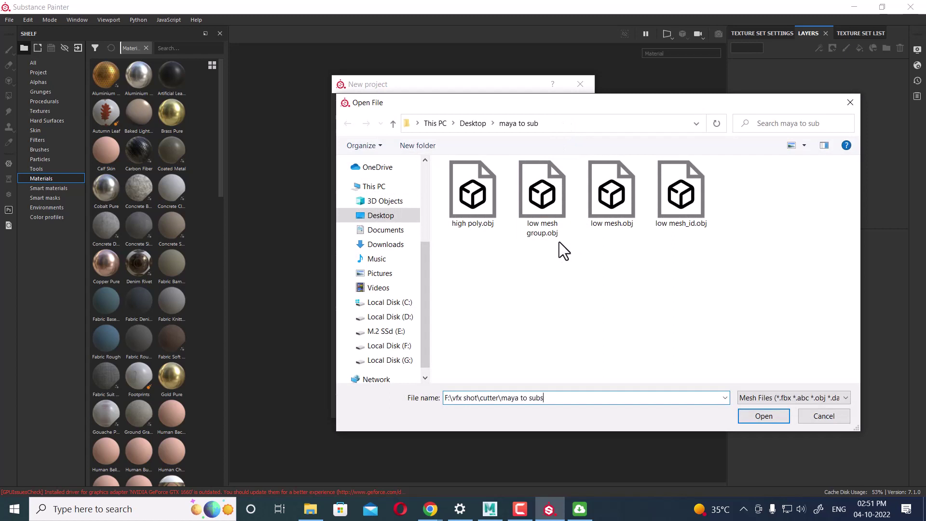
pyautogui.press('Return')
pyautogui.doubleClick(478, 182)
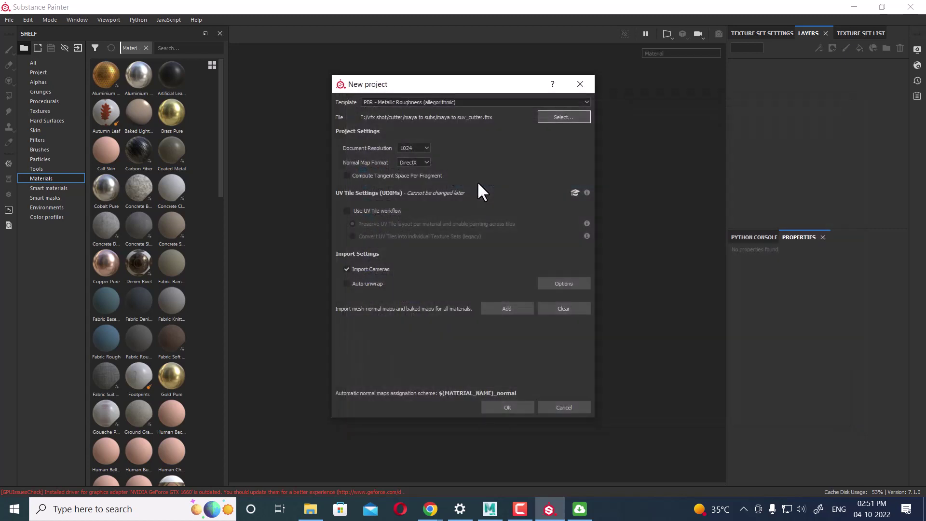
# - Create the project at 2048 resolution with Compute Tangent Space Per Fragment enabled
pyautogui.click(424, 148)
pyautogui.click(414, 181)
pyautogui.click(383, 175)
pyautogui.click(506, 407)
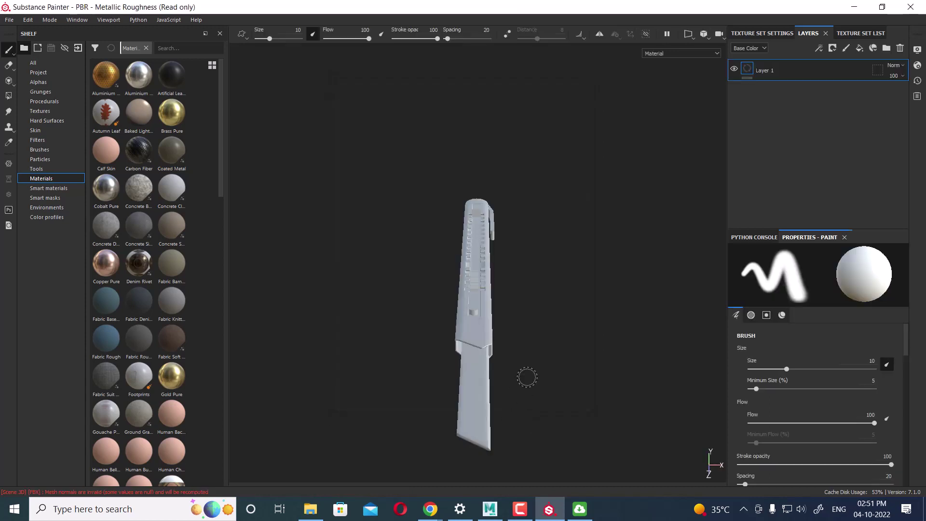
# - Review the knife's three texture sets and open Bake Mesh Maps in Texture Set Settings
pyautogui.moveTo(568, 327)
pyautogui.keyDown('alt'); pyautogui.mouseDown()
pyautogui.moveTo(618, 254)
pyautogui.moveTo(579, 215)
pyautogui.mouseUp(); pyautogui.keyUp('alt')
pyautogui.click(859, 31)
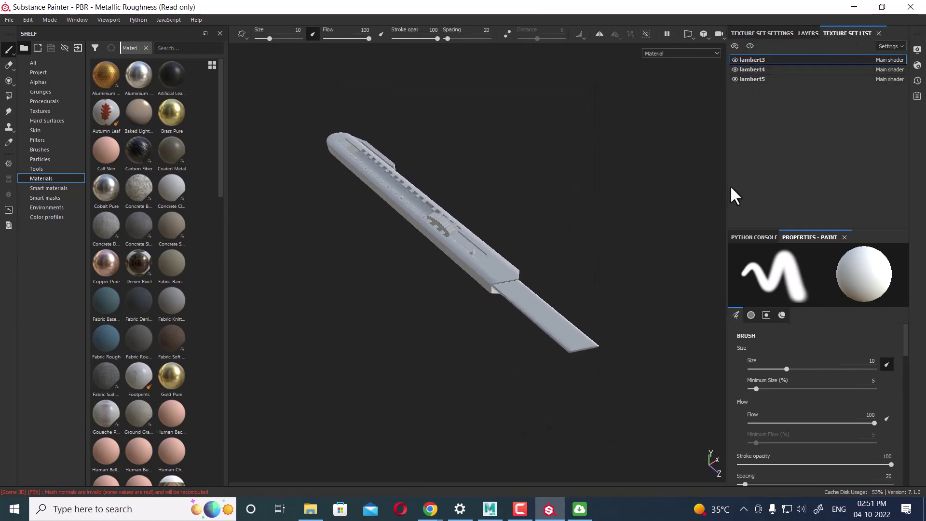
pyautogui.moveTo(509, 184)
pyautogui.keyDown('alt'); pyautogui.mouseDown()
pyautogui.moveTo(524, 215)
pyautogui.moveTo(552, 211)
pyautogui.moveTo(407, 188)
pyautogui.moveTo(558, 262)
pyautogui.moveTo(674, 276)
pyautogui.moveTo(589, 271)
pyautogui.moveTo(434, 357)
pyautogui.moveTo(507, 327)
pyautogui.mouseUp(); pyautogui.keyUp('alt')
pyautogui.keyDown('alt'); pyautogui.moveTo(507, 326); pyautogui.dragTo(513, 331, button='right'); pyautogui.keyUp('alt')
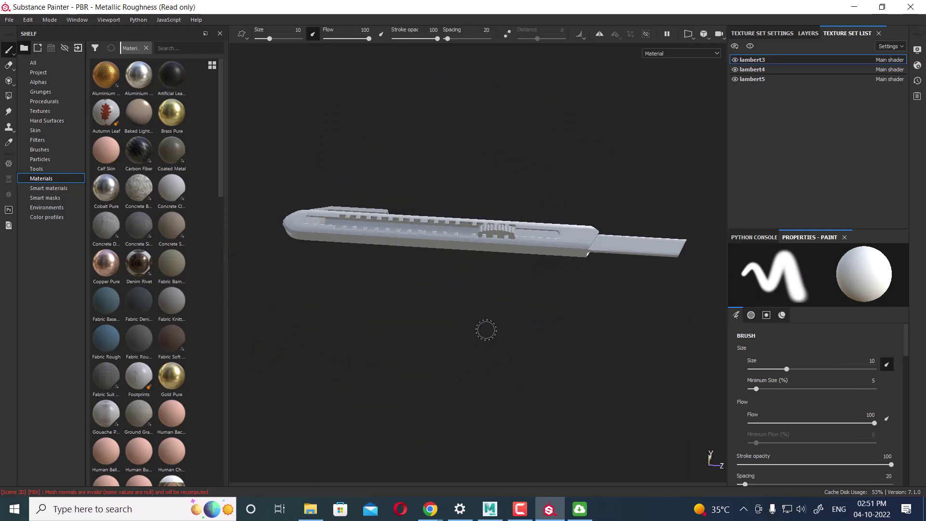
pyautogui.moveTo(527, 328)
pyautogui.keyDown('alt'); pyautogui.mouseDown()
pyautogui.moveTo(475, 316)
pyautogui.moveTo(481, 321)
pyautogui.mouseUp(); pyautogui.keyUp('alt')
pyautogui.click(785, 32)
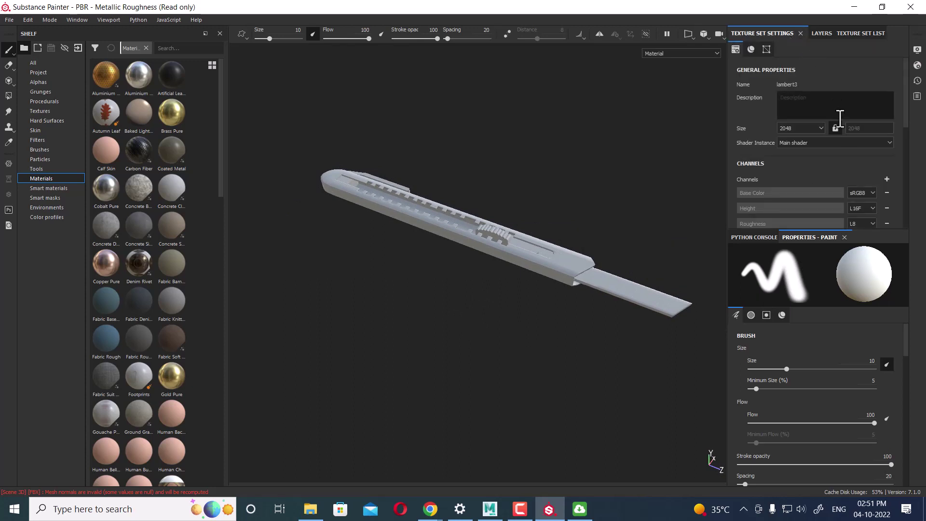
pyautogui.scroll(-3, 863, 188)
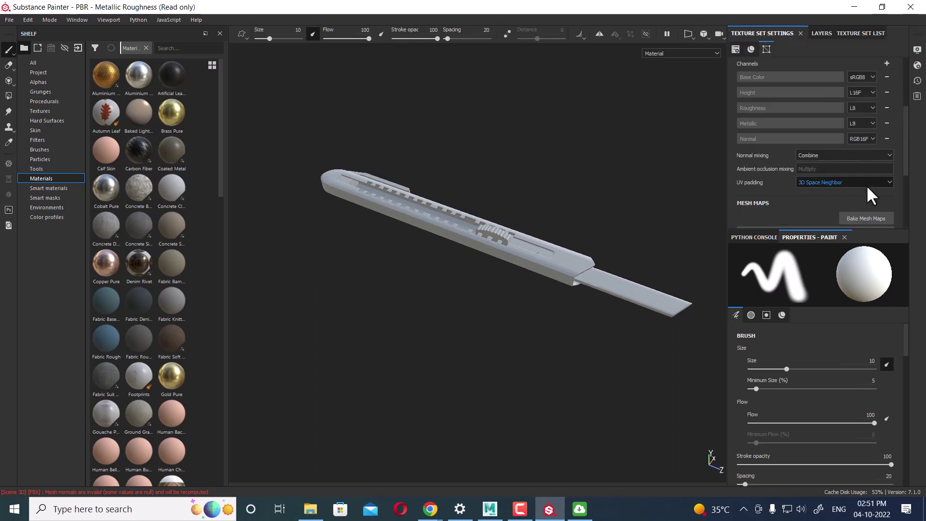
pyautogui.scroll(-2, 870, 193)
pyautogui.click(877, 131)
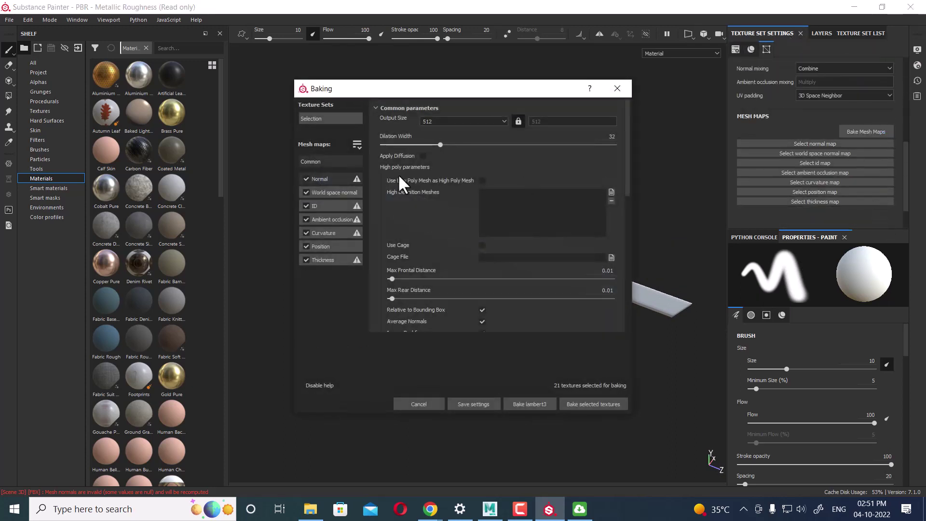
# - Set the bake output size to 1024 and bake the selected mesh maps
pyautogui.click(306, 178)
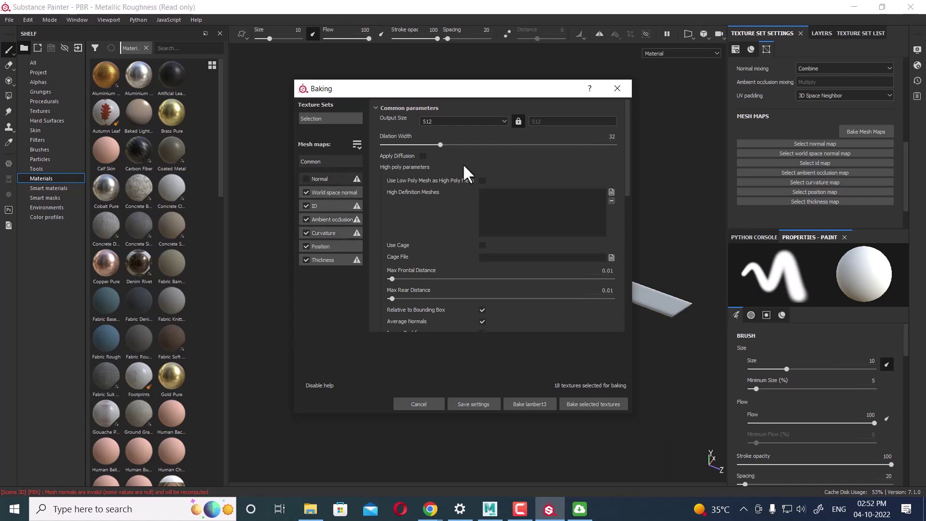
pyautogui.click(475, 121)
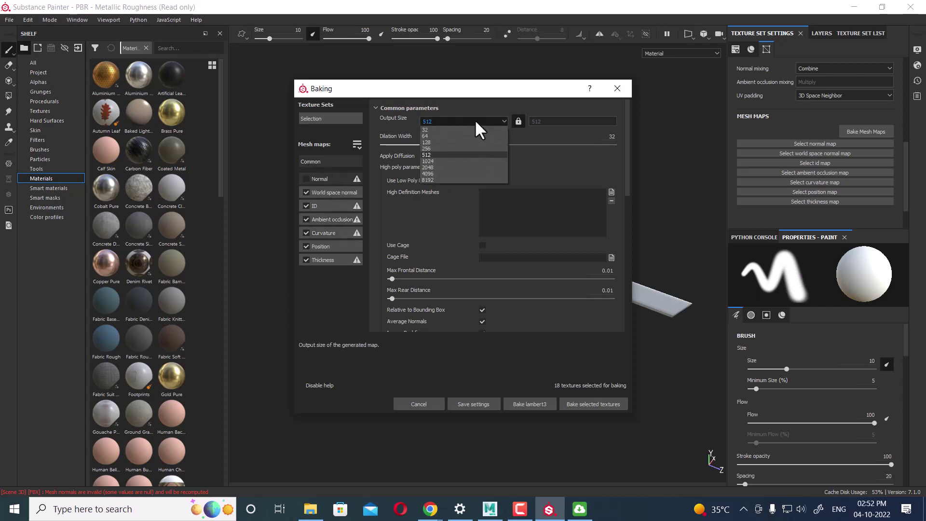
pyautogui.click(455, 161)
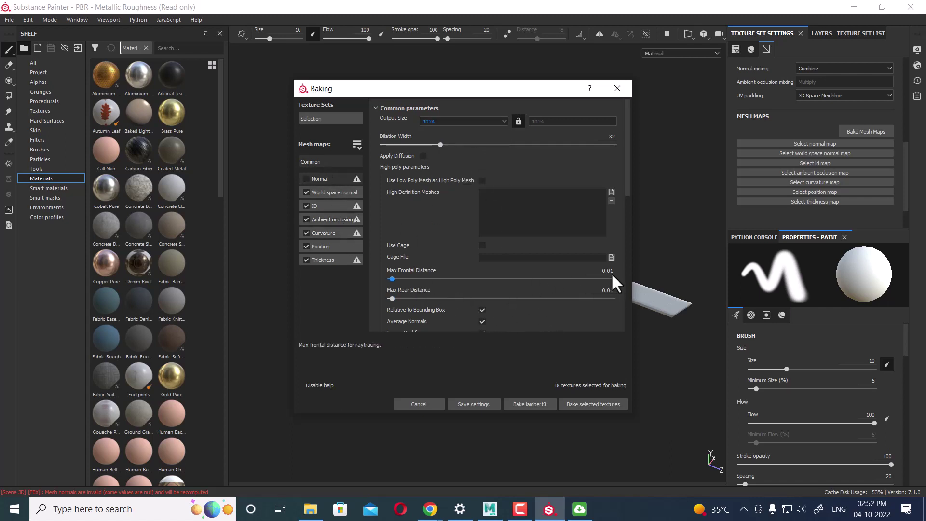
pyautogui.scroll(-3, 506, 249)
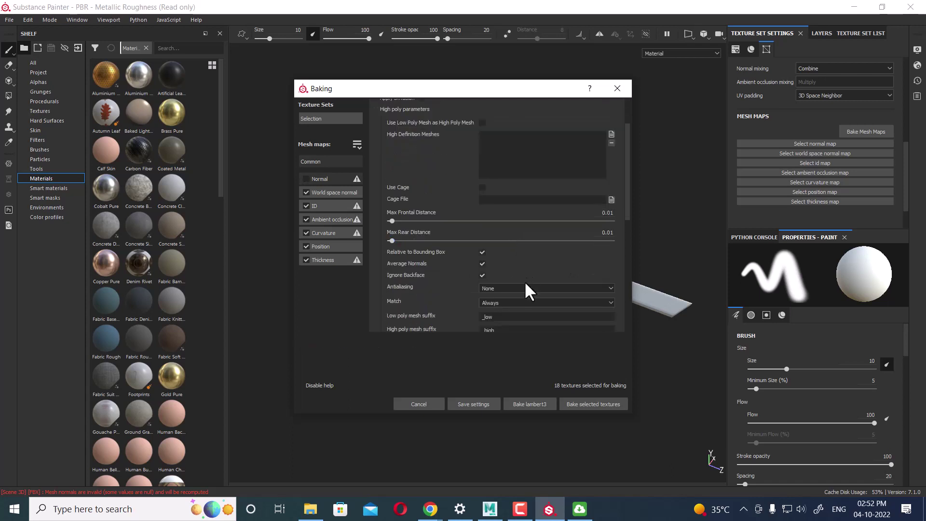
pyautogui.scroll(3, 525, 280)
pyautogui.scroll(-3, 526, 232)
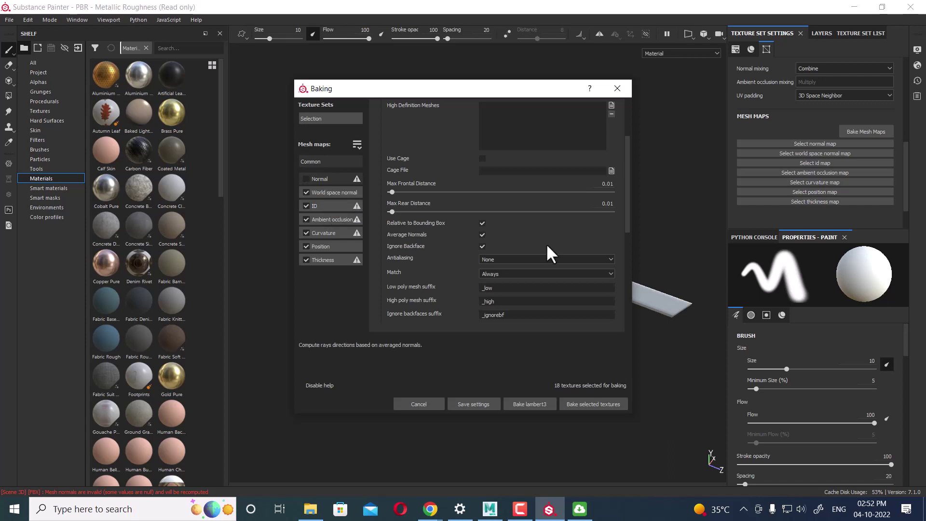
pyautogui.click(592, 402)
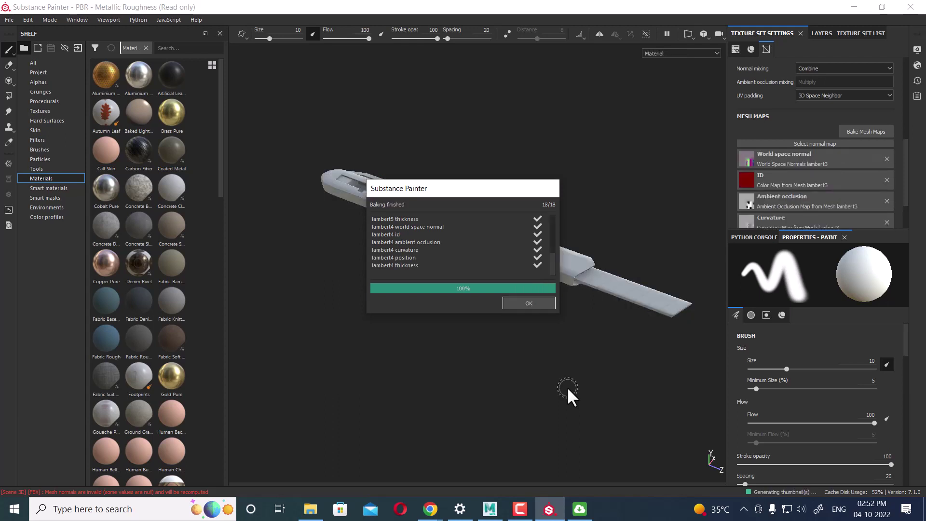
# - Dismiss the bake report, preview the baked ID and Position maps, then return to material view
pyautogui.click(528, 303)
pyautogui.moveTo(593, 337)
pyautogui.keyDown('alt'); pyautogui.mouseDown()
pyautogui.moveTo(424, 314)
pyautogui.moveTo(517, 325)
pyautogui.moveTo(535, 375)
pyautogui.mouseUp(); pyautogui.keyUp('alt')
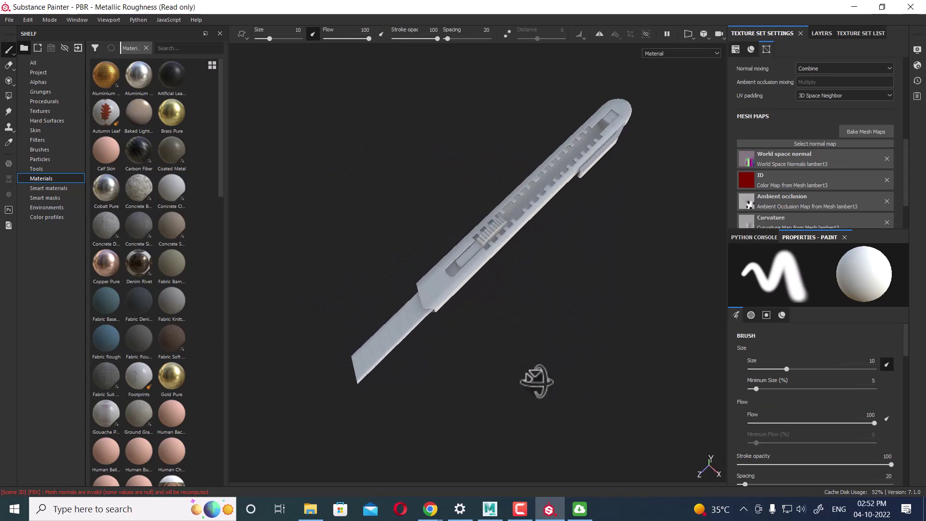
pyautogui.press('b')
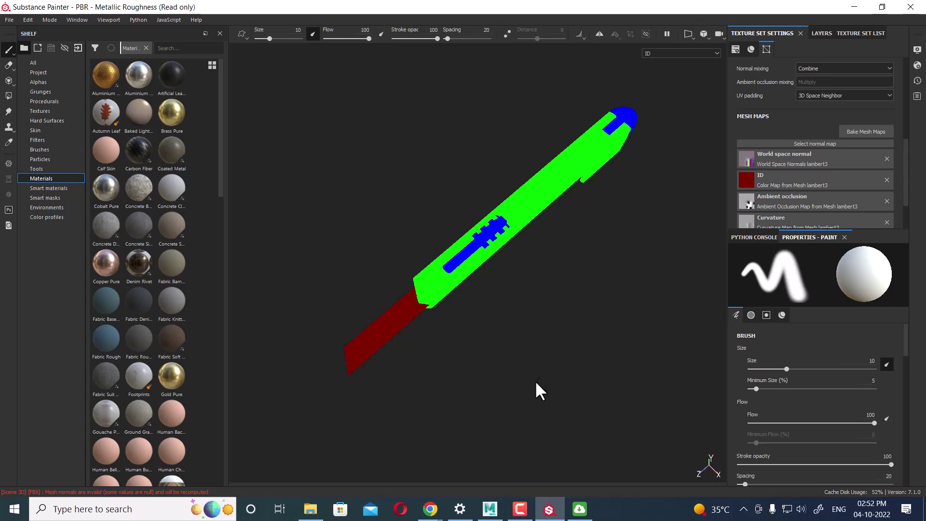
pyautogui.press('b')
pyautogui.press('b')
pyautogui.press('b')
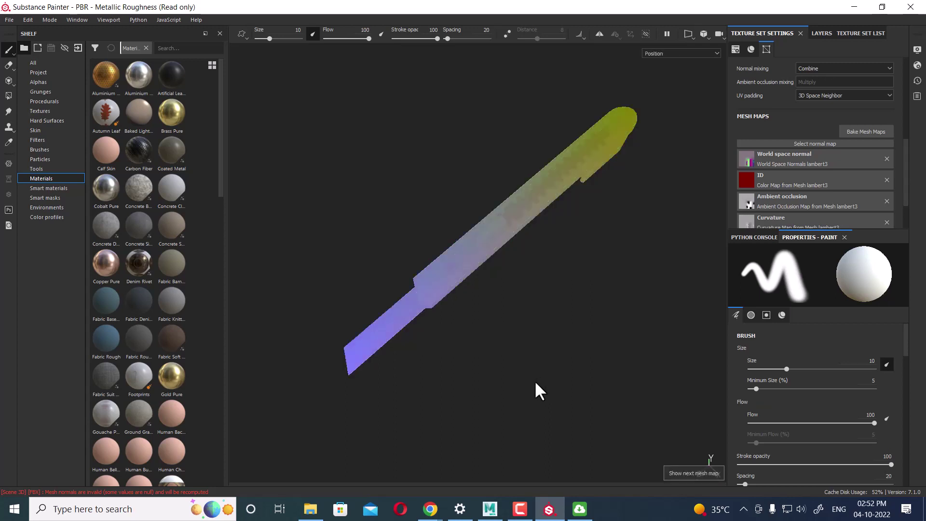
pyautogui.press('b')
pyautogui.press('b')
pyautogui.press('b')
pyautogui.press('b')
pyautogui.press('b')
pyautogui.press('b')
pyautogui.press('b')
pyautogui.press('m')
pyautogui.moveTo(534, 380)
pyautogui.keyDown('alt'); pyautogui.mouseDown()
pyautogui.moveTo(526, 337)
pyautogui.moveTo(347, 379)
pyautogui.moveTo(519, 358)
pyautogui.mouseUp(); pyautogui.keyUp('alt')
pyautogui.keyDown('alt'); pyautogui.moveTo(520, 358); pyautogui.dragTo(450, 326, button='middle'); pyautogui.keyUp('alt')
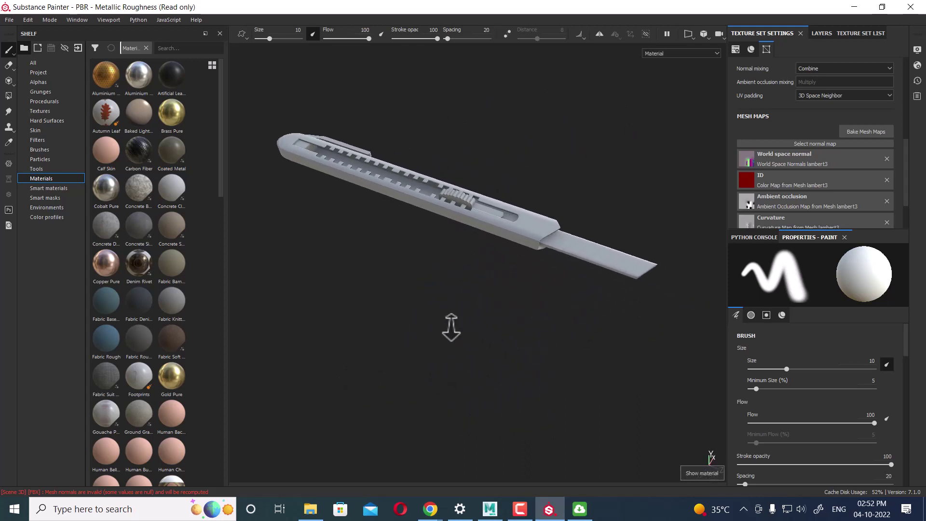
pyautogui.click(50, 189)
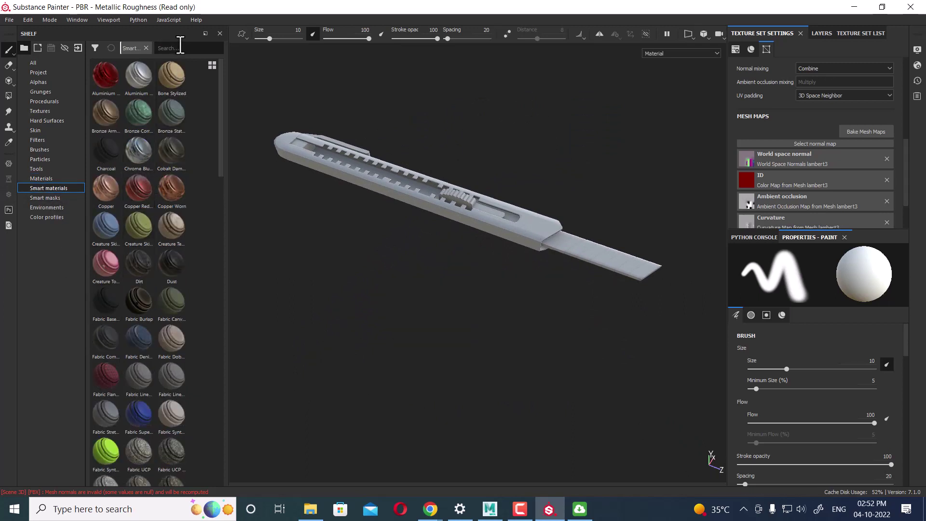
# - Find Steel with 'stee' and apply it to the blade, then search smart materials for 'plas'
pyautogui.write('st')
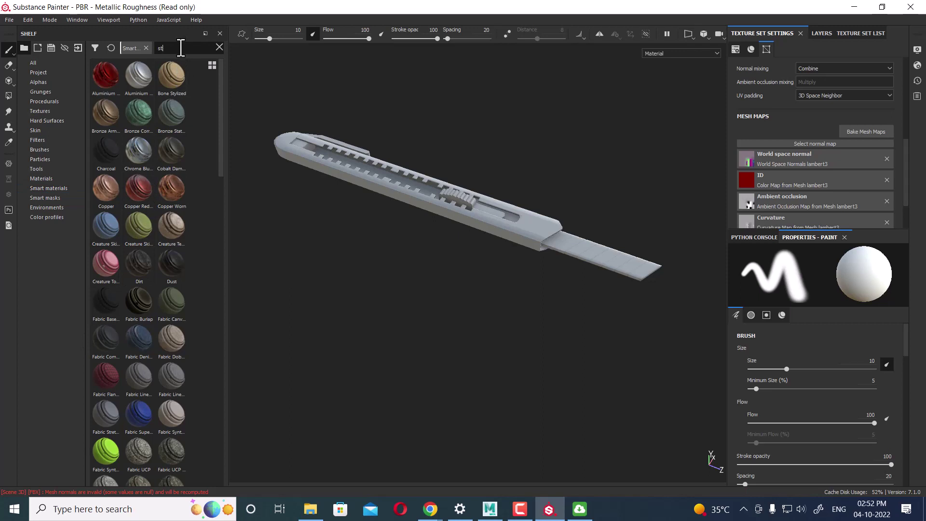
pyautogui.write('ee')
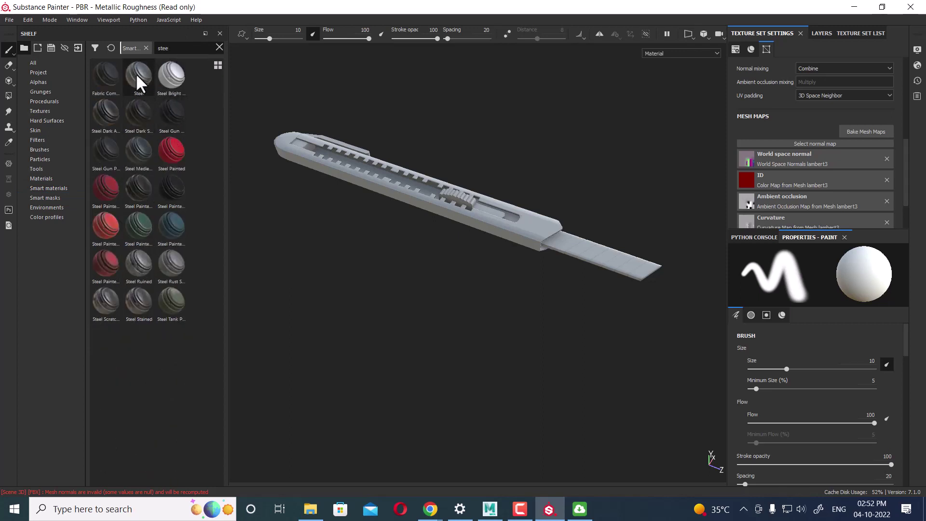
pyautogui.moveTo(135, 73)
pyautogui.mouseDown()
pyautogui.moveTo(584, 252)
pyautogui.moveTo(467, 296)
pyautogui.moveTo(407, 337)
pyautogui.mouseUp()
pyautogui.moveTo(407, 337)
pyautogui.keyDown('alt'); pyautogui.mouseDown(button='right')
pyautogui.moveTo(506, 298)
pyautogui.moveTo(488, 348)
pyautogui.mouseUp(button='right'); pyautogui.keyUp('alt')
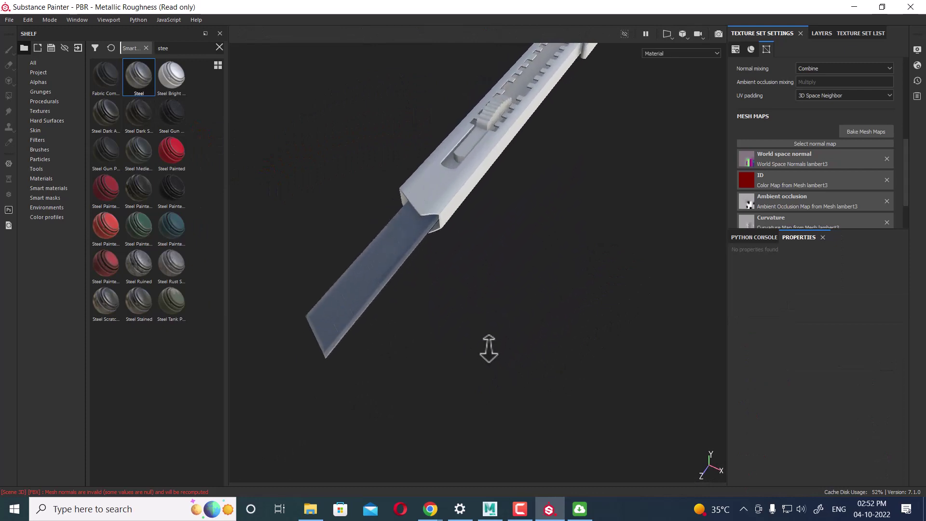
pyautogui.moveTo(496, 304)
pyautogui.keyDown('shift'); pyautogui.mouseDown(button='right')
pyautogui.moveTo(593, 269)
pyautogui.moveTo(536, 284)
pyautogui.mouseUp(button='right'); pyautogui.keyUp('shift')
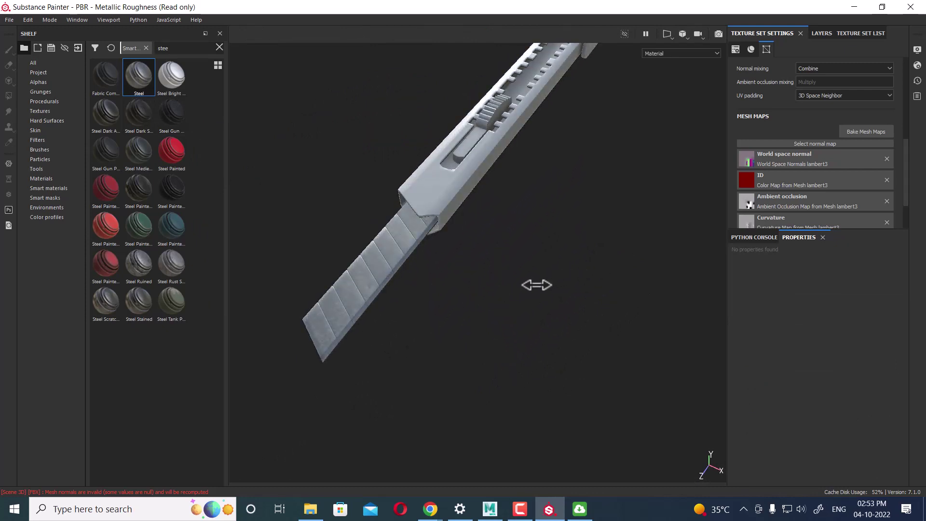
pyautogui.keyDown('alt'); pyautogui.moveTo(550, 295); pyautogui.dragTo(549, 314, button='middle'); pyautogui.keyUp('alt')
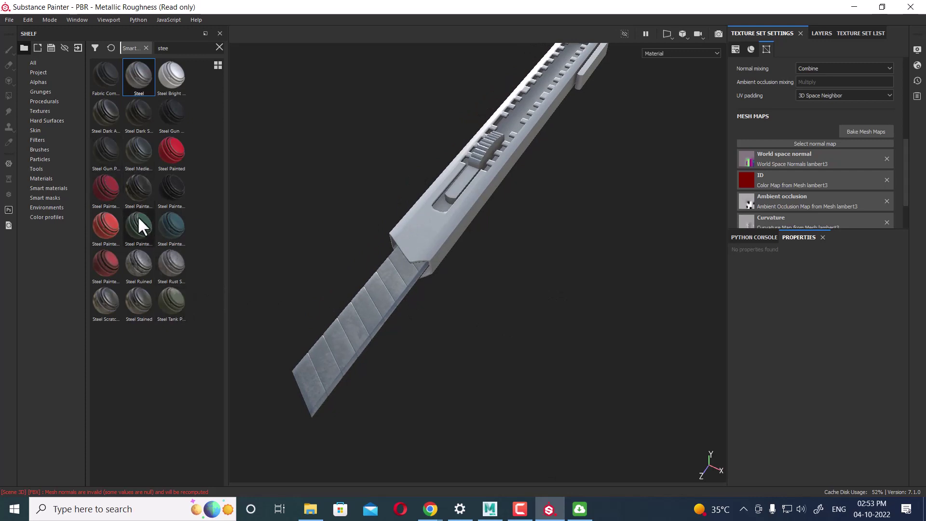
pyautogui.doubleClick(162, 48)
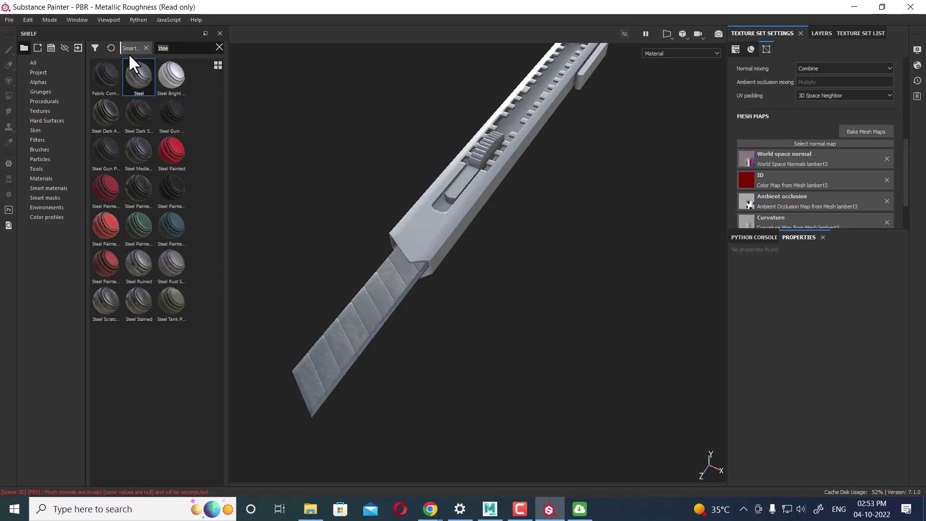
pyautogui.write('plas')
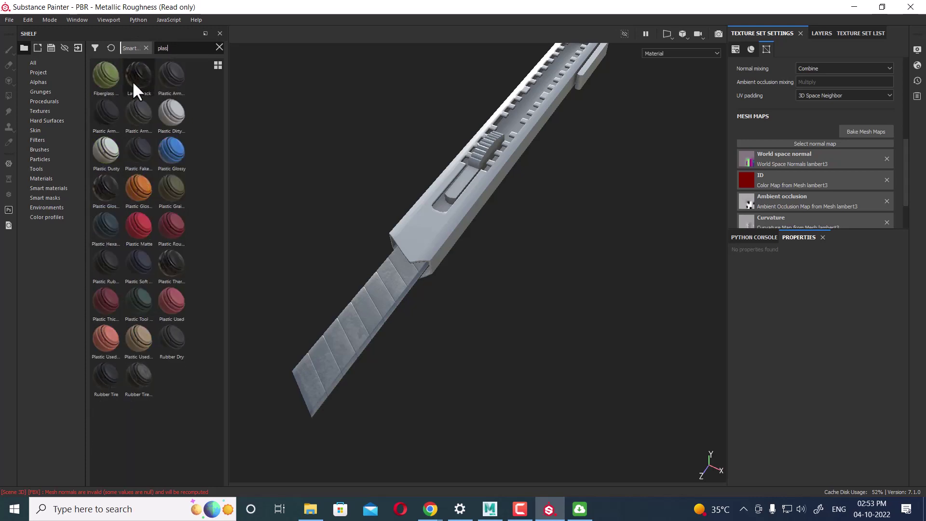
# - Apply Plastic Glossy to the knife body and the dark Plastic Fake material to the slider
pyautogui.moveTo(172, 151)
pyautogui.mouseDown()
pyautogui.moveTo(529, 239)
pyautogui.moveTo(507, 233)
pyautogui.mouseUp()
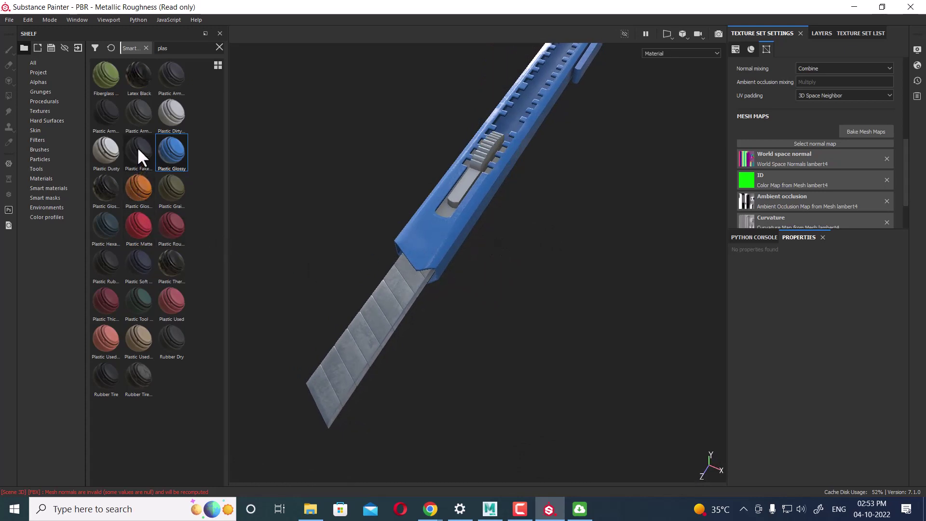
pyautogui.moveTo(137, 146)
pyautogui.mouseDown()
pyautogui.moveTo(482, 152)
pyautogui.moveTo(484, 159)
pyautogui.mouseUp()
pyautogui.keyDown('alt'); pyautogui.moveTo(575, 169); pyautogui.dragTo(529, 344); pyautogui.keyUp('alt')
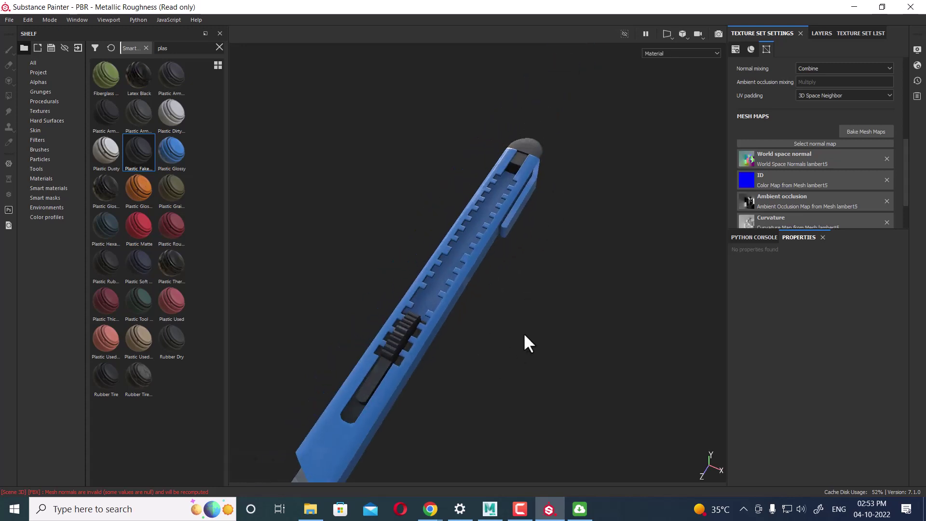
pyautogui.moveTo(532, 305)
pyautogui.keyDown('alt'); pyautogui.mouseDown()
pyautogui.moveTo(572, 177)
pyautogui.moveTo(598, 250)
pyautogui.moveTo(475, 327)
pyautogui.moveTo(584, 233)
pyautogui.moveTo(395, 331)
pyautogui.moveTo(518, 293)
pyautogui.mouseUp(); pyautogui.keyUp('alt')
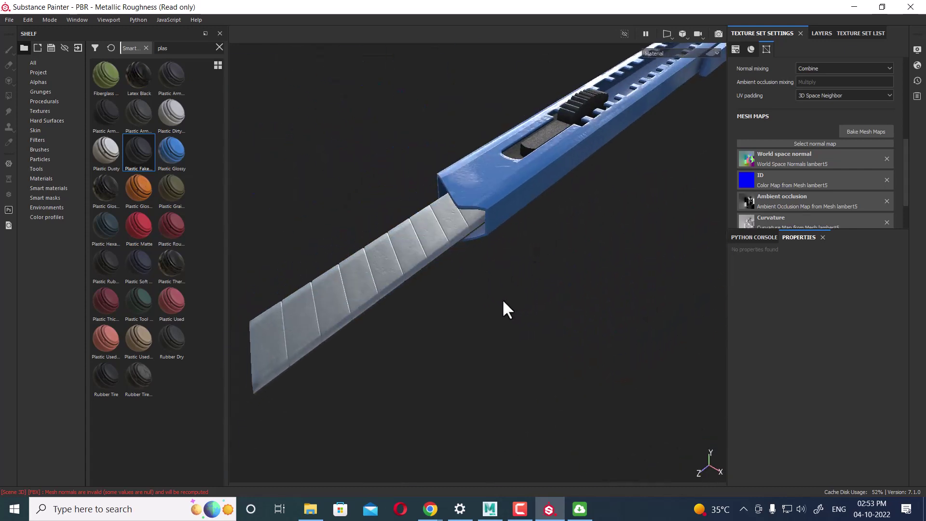
pyautogui.keyDown('alt'); pyautogui.moveTo(522, 293); pyautogui.dragTo(468, 343, button='middle'); pyautogui.keyUp('alt')
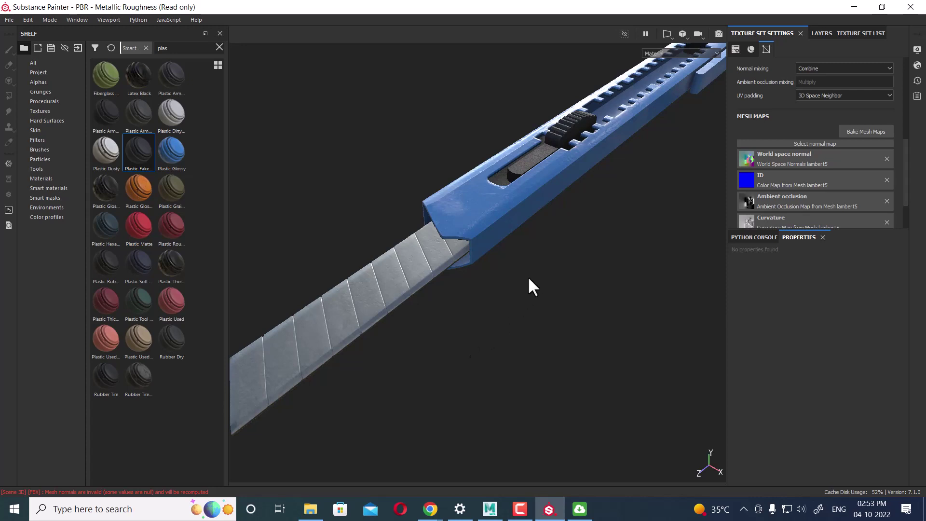
pyautogui.keyDown('alt'); pyautogui.moveTo(528, 278); pyautogui.dragTo(525, 262); pyautogui.keyUp('alt')
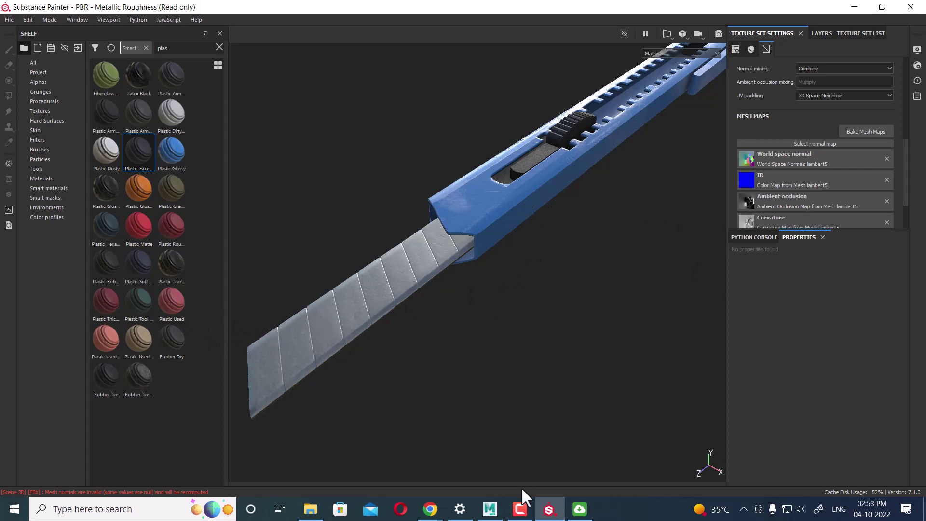
# - Open the cutter folder in File Explorer, then return to Substance Painter
pyautogui.click(310, 509)
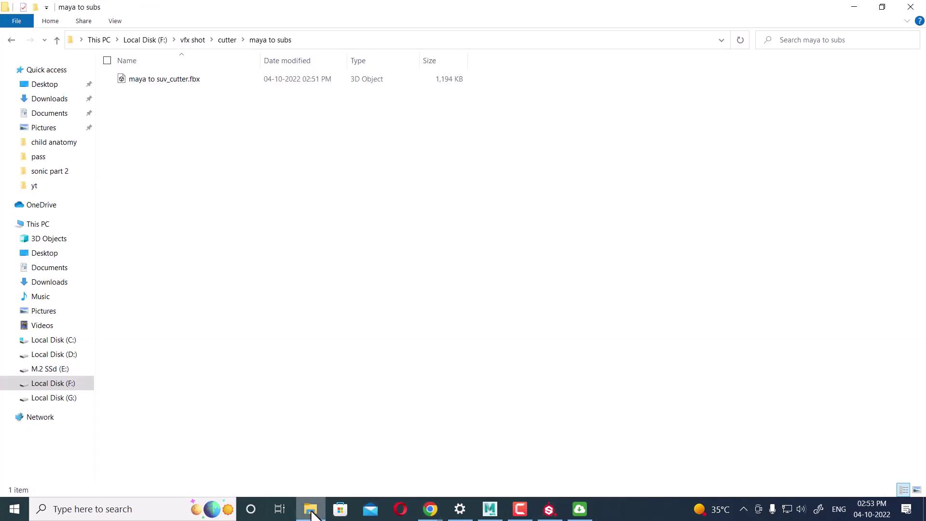
pyautogui.click(222, 42)
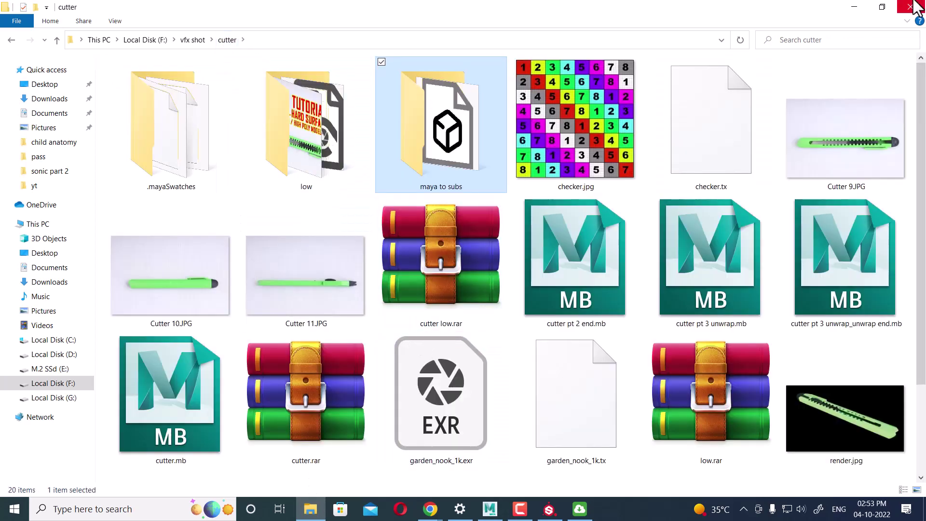
pyautogui.click(856, 7)
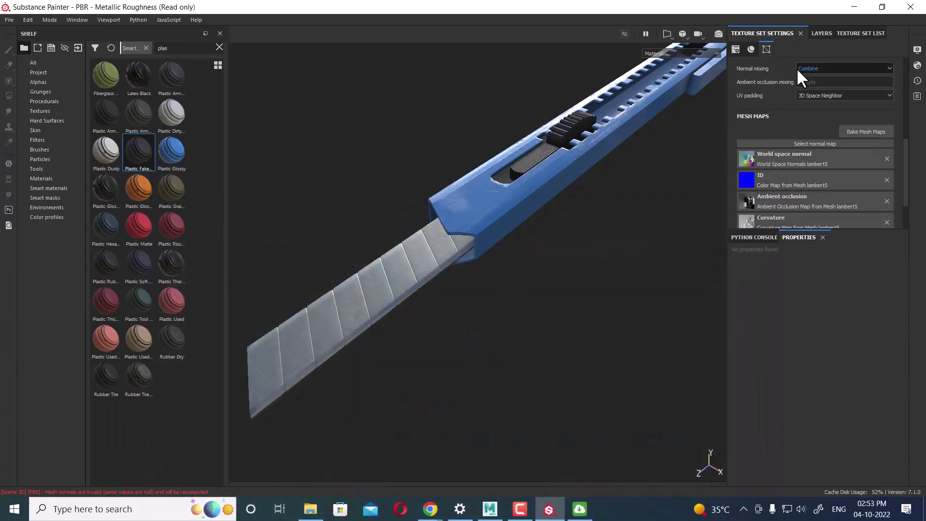
# - Browse the texture sets, checking lambert3's layers, and select the lambert4 texture set
pyautogui.click(842, 33)
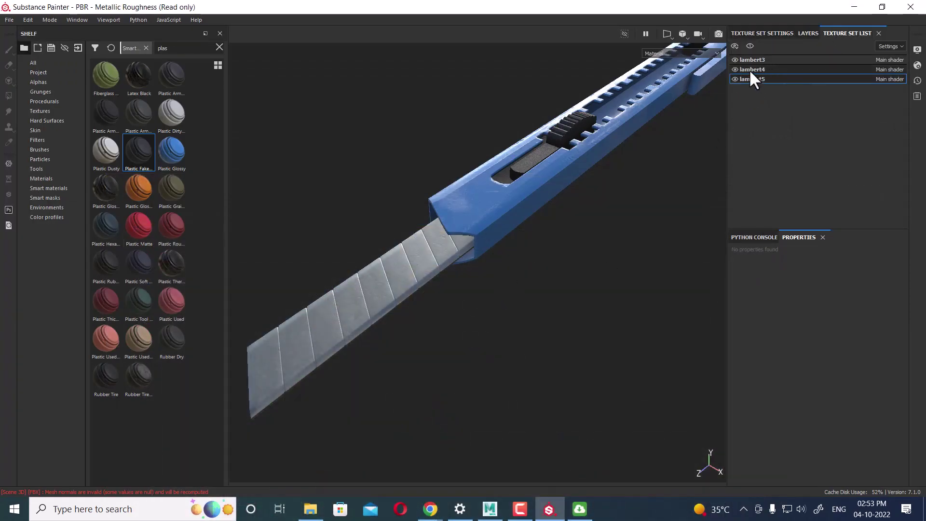
pyautogui.click(760, 59)
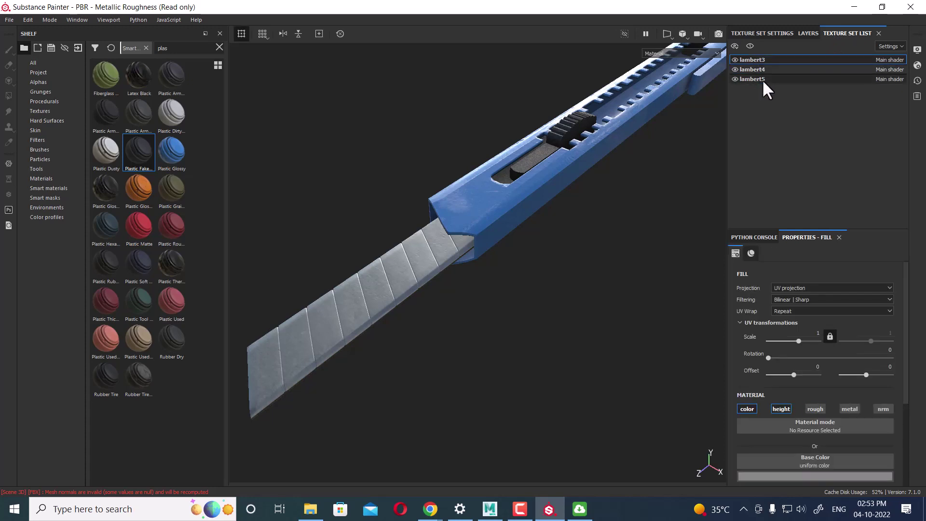
pyautogui.click(808, 34)
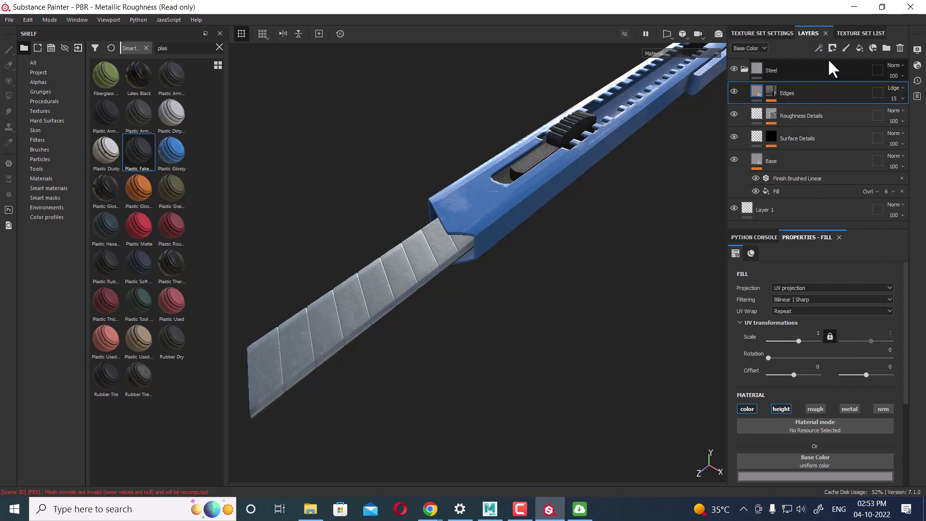
pyautogui.click(861, 33)
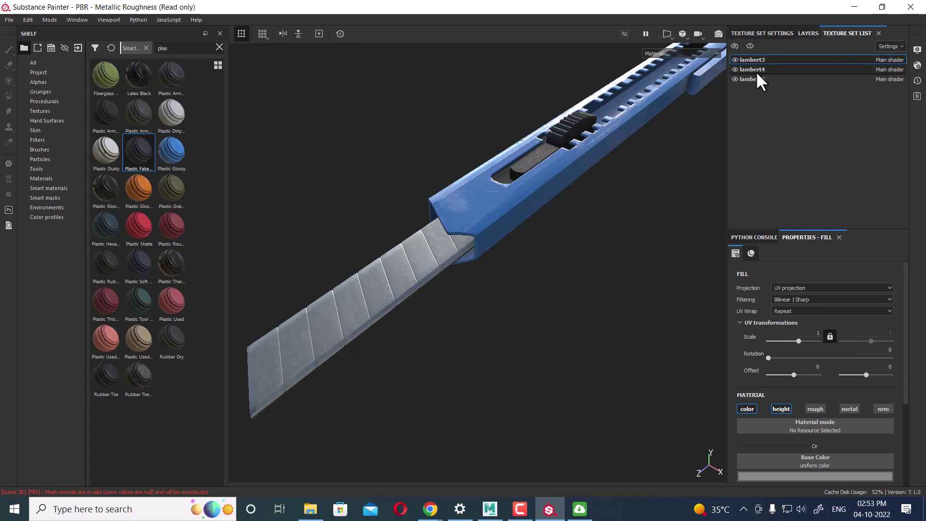
pyautogui.scroll(-3, 834, 289)
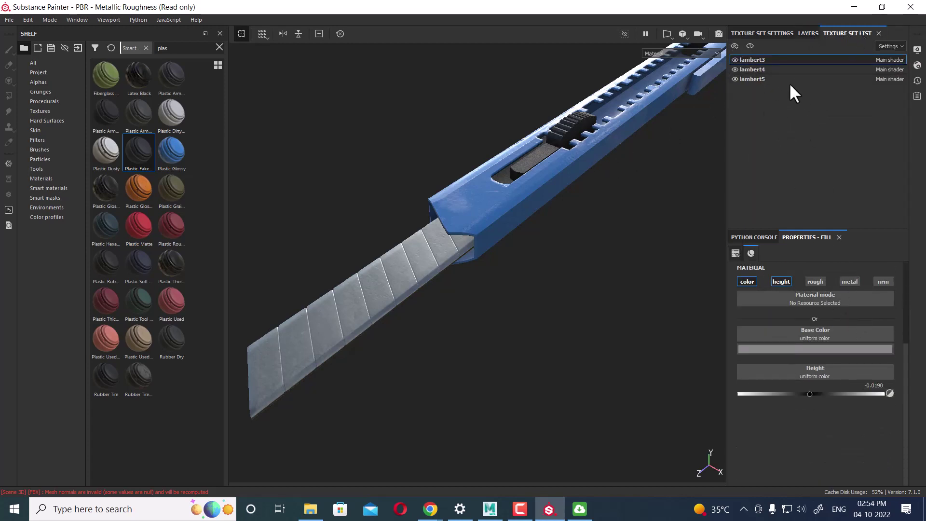
pyautogui.click(759, 69)
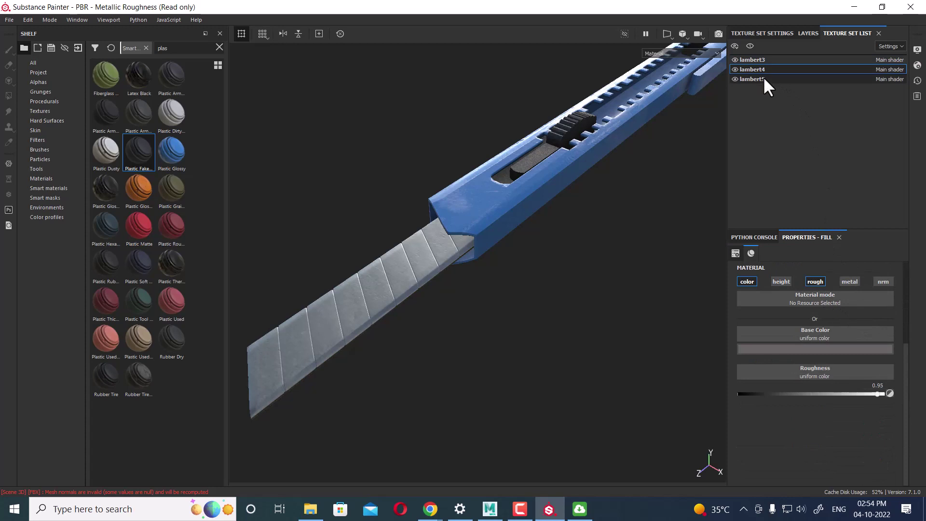
pyautogui.click(753, 236)
pyautogui.click(811, 236)
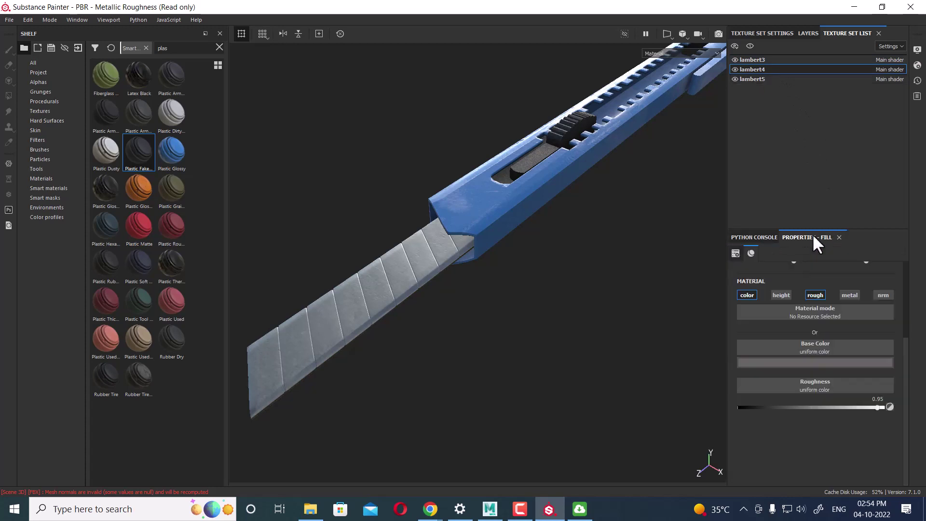
# - Open the Plastic Base fill layer's Base Color picker, then bring up the cutter folder
pyautogui.click(806, 33)
pyautogui.click(793, 70)
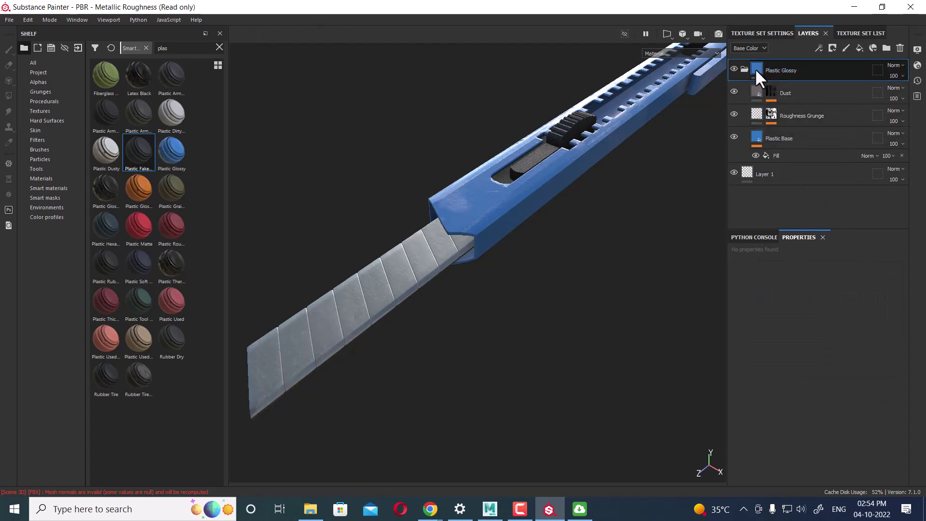
pyautogui.click(755, 237)
pyautogui.click(808, 240)
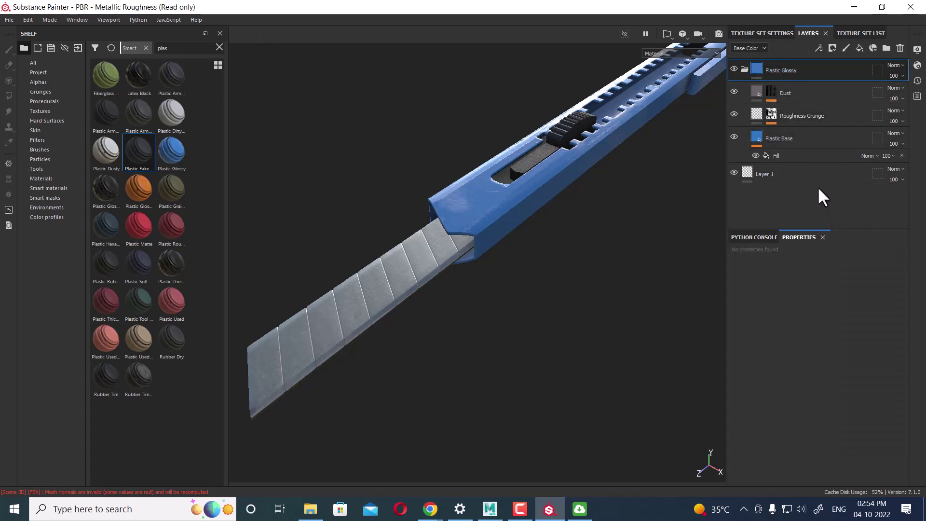
pyautogui.click(800, 143)
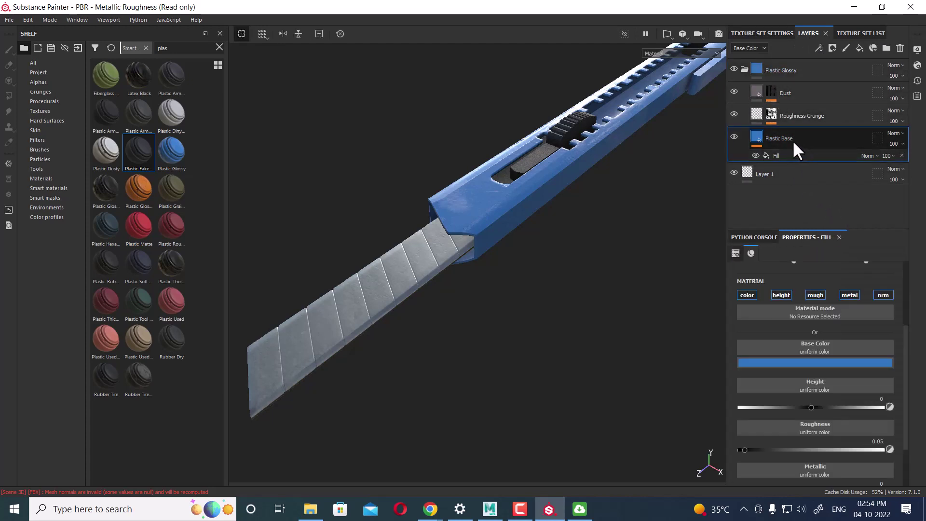
pyautogui.click(833, 362)
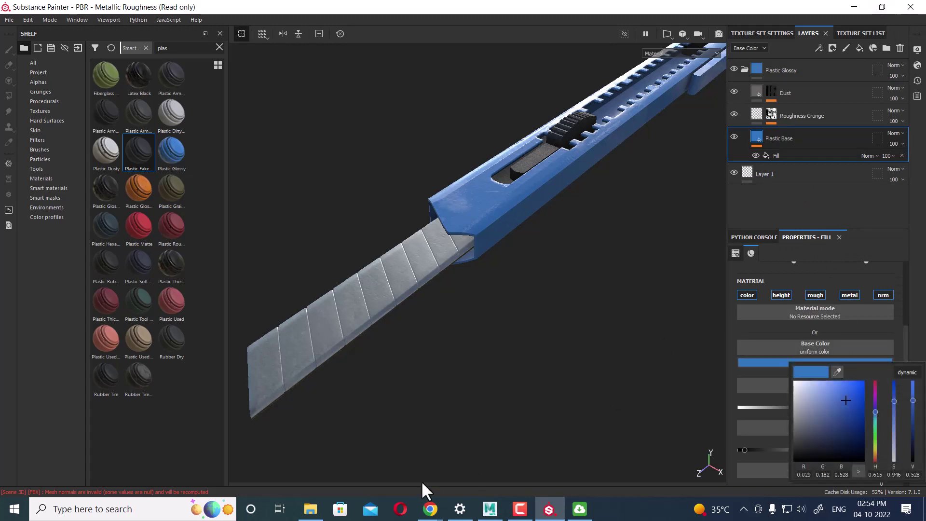
pyautogui.click(310, 508)
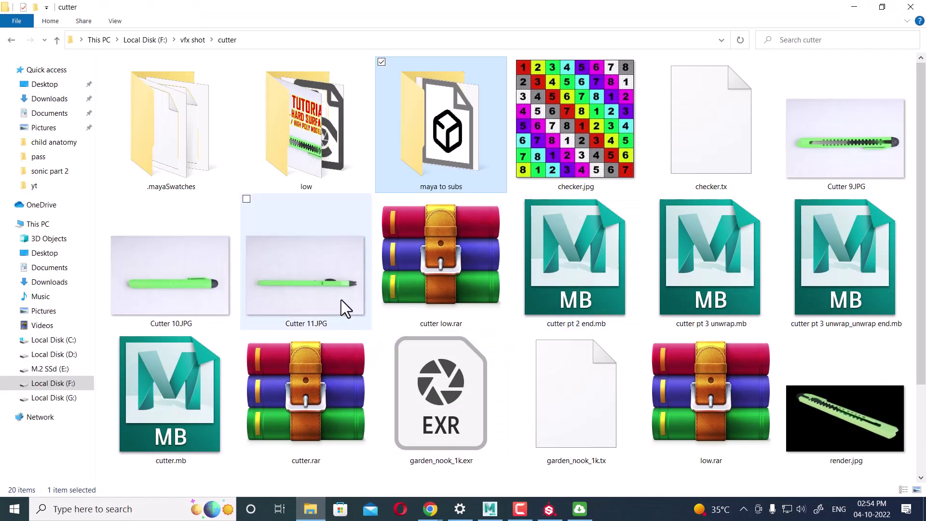
# - Open Cutter 9.JPG in Photos on the right side and minimise File Explorer
pyautogui.doubleClick(828, 140)
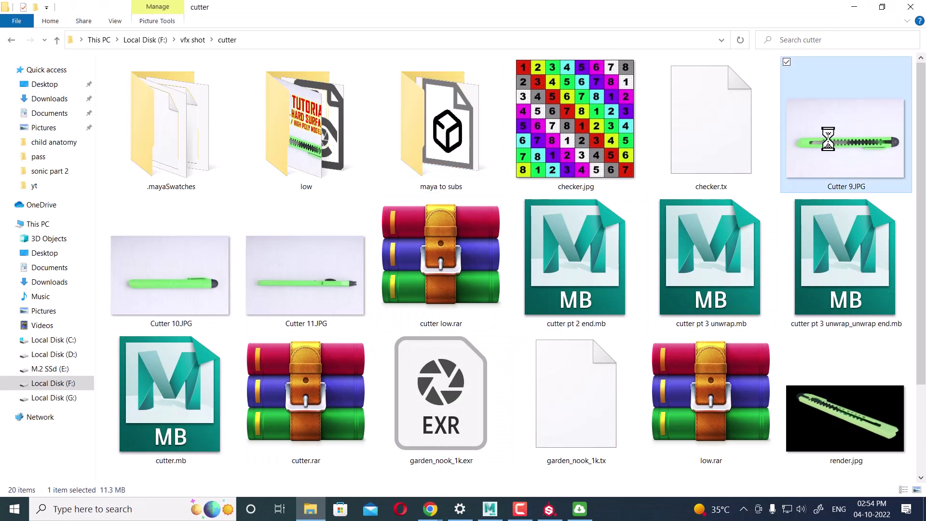
pyautogui.rightClick(827, 140)
pyautogui.moveTo(752, 185)
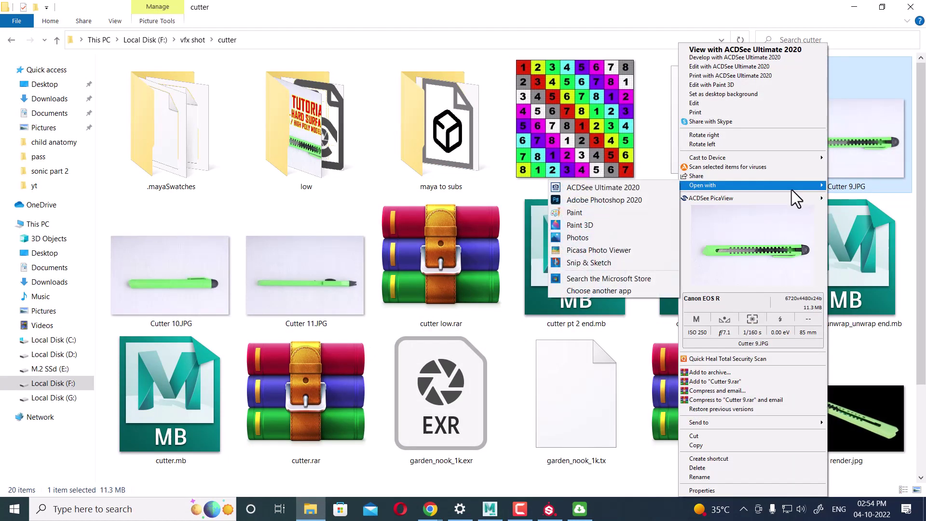
pyautogui.click(620, 237)
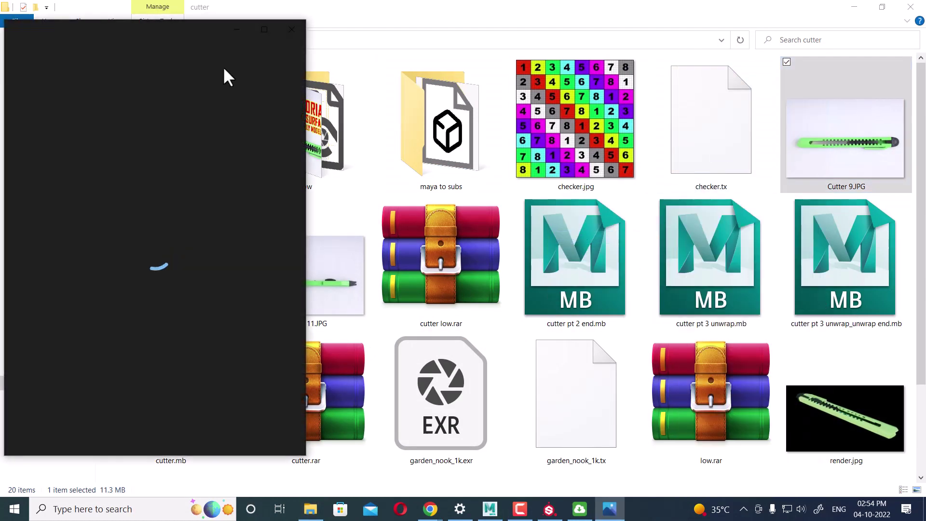
pyautogui.moveTo(82, 31); pyautogui.dragTo(542, 105)
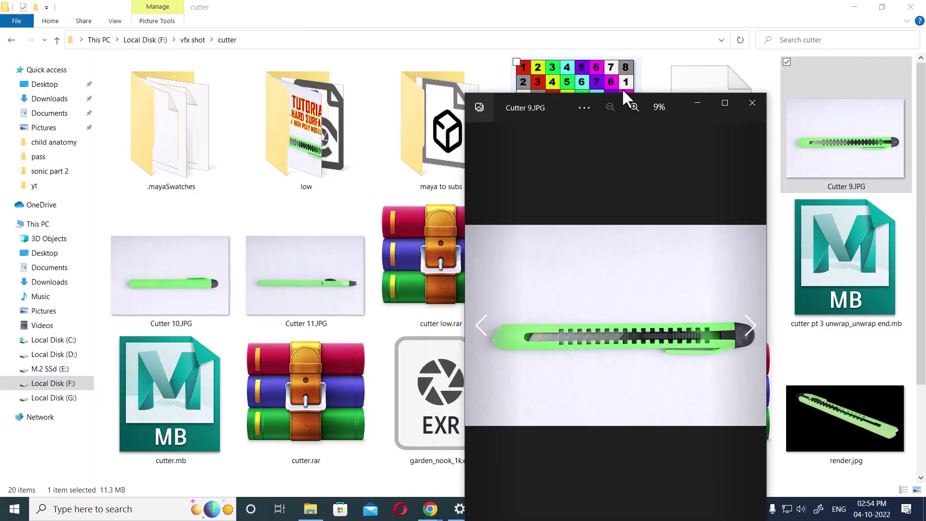
pyautogui.click(855, 8)
# - Eyedrop the reference photo's green into the Plastic Base base colour
pyautogui.doubleClick(747, 10)
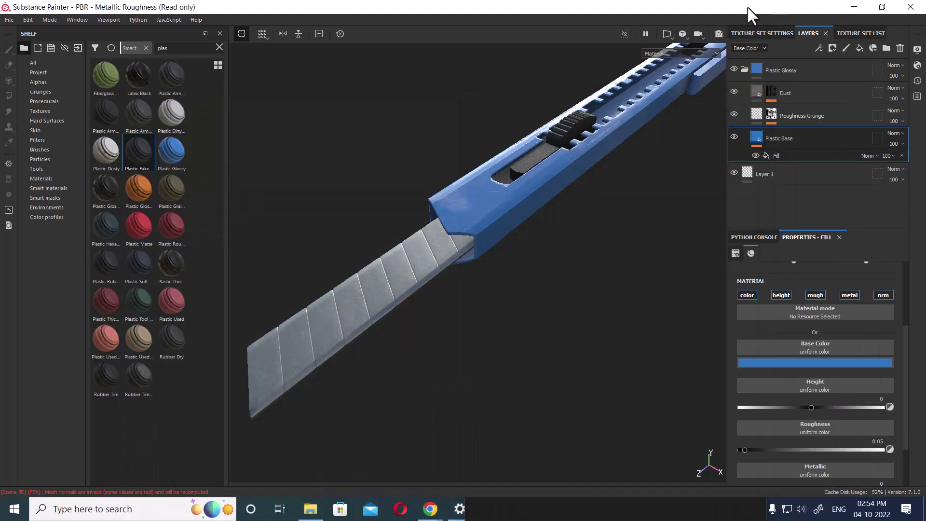
pyautogui.moveTo(690, 15); pyautogui.dragTo(354, 51)
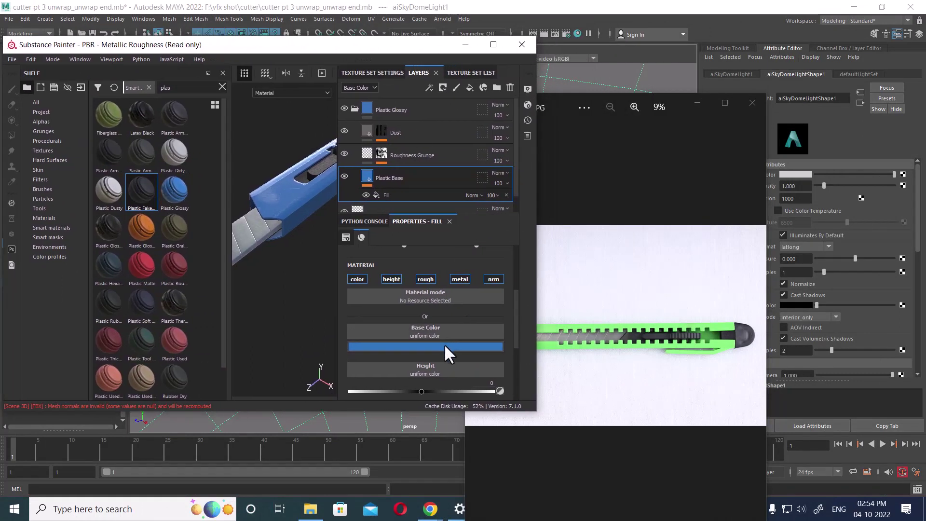
pyautogui.click(444, 345)
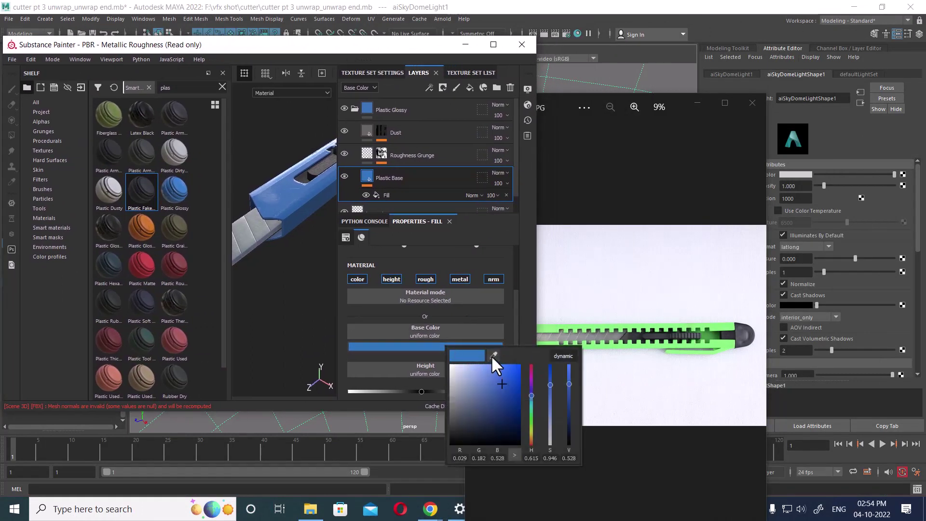
pyautogui.click(492, 356)
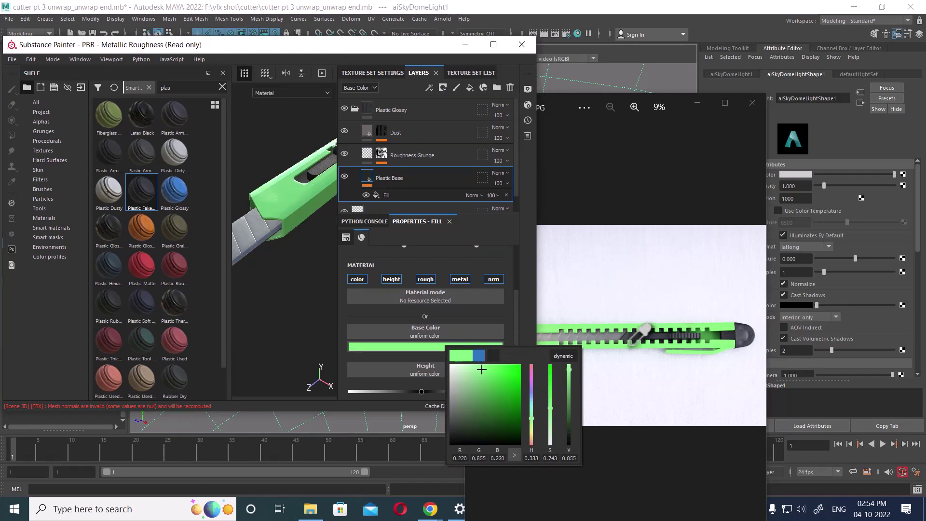
pyautogui.click(495, 43)
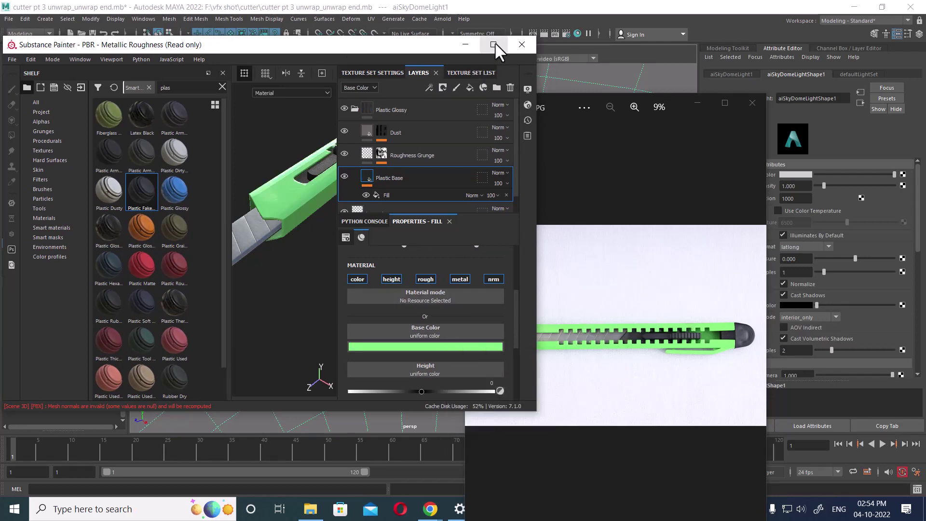
# - Maximise Substance Painter and orbit around the green cutter to frame the blade
pyautogui.click(493, 45)
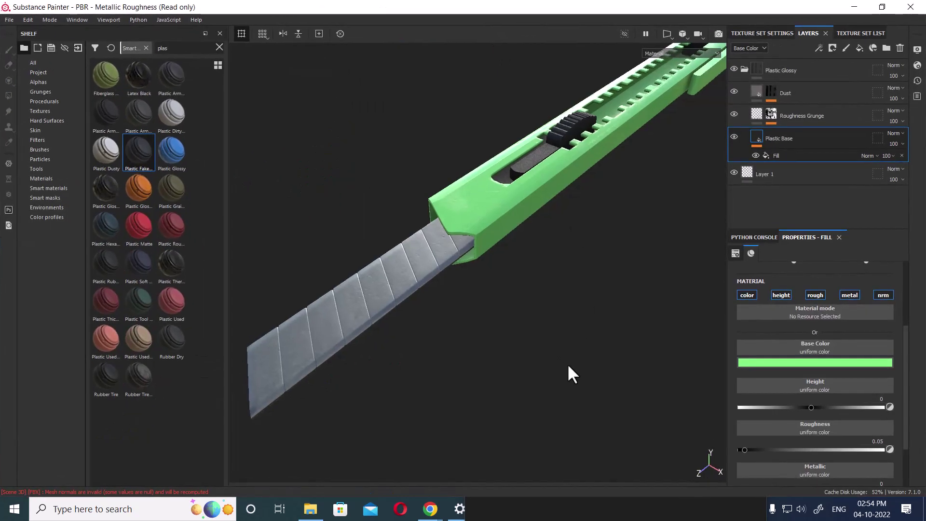
pyautogui.moveTo(568, 366)
pyautogui.keyDown('alt'); pyautogui.mouseDown()
pyautogui.moveTo(467, 268)
pyautogui.moveTo(482, 366)
pyautogui.moveTo(620, 304)
pyautogui.moveTo(611, 290)
pyautogui.moveTo(620, 325)
pyautogui.moveTo(514, 316)
pyautogui.mouseUp(); pyautogui.keyUp('alt')
pyautogui.keyDown('alt'); pyautogui.moveTo(590, 366); pyautogui.dragTo(536, 314); pyautogui.keyUp('alt')
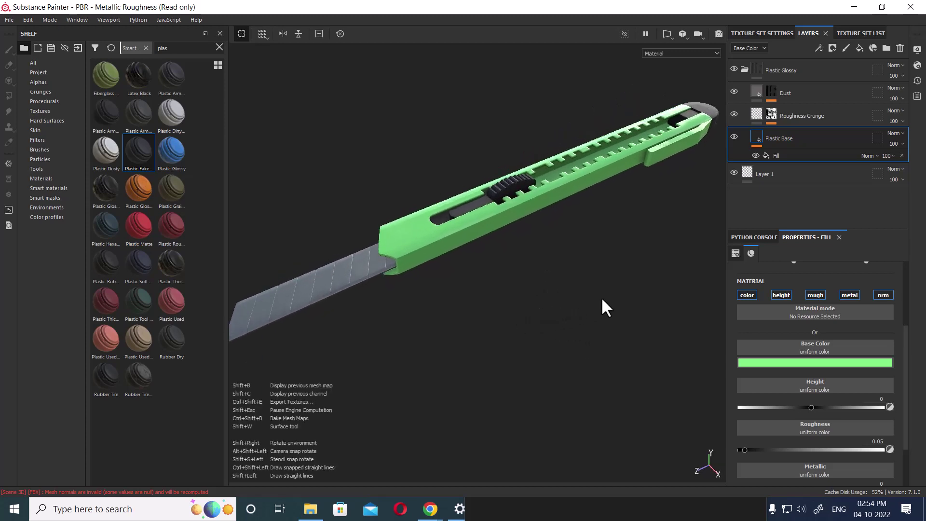
pyautogui.moveTo(504, 266)
pyautogui.keyDown('alt'); pyautogui.mouseDown()
pyautogui.moveTo(516, 269)
pyautogui.moveTo(488, 264)
pyautogui.moveTo(530, 258)
pyautogui.mouseUp(); pyautogui.keyUp('alt')
pyautogui.keyDown('shift'); pyautogui.moveTo(530, 258); pyautogui.dragTo(521, 265, button='right'); pyautogui.keyUp('shift')
pyautogui.moveTo(521, 265)
pyautogui.keyDown('alt'); pyautogui.mouseDown()
pyautogui.moveTo(594, 305)
pyautogui.moveTo(614, 306)
pyautogui.mouseUp(); pyautogui.keyUp('alt')
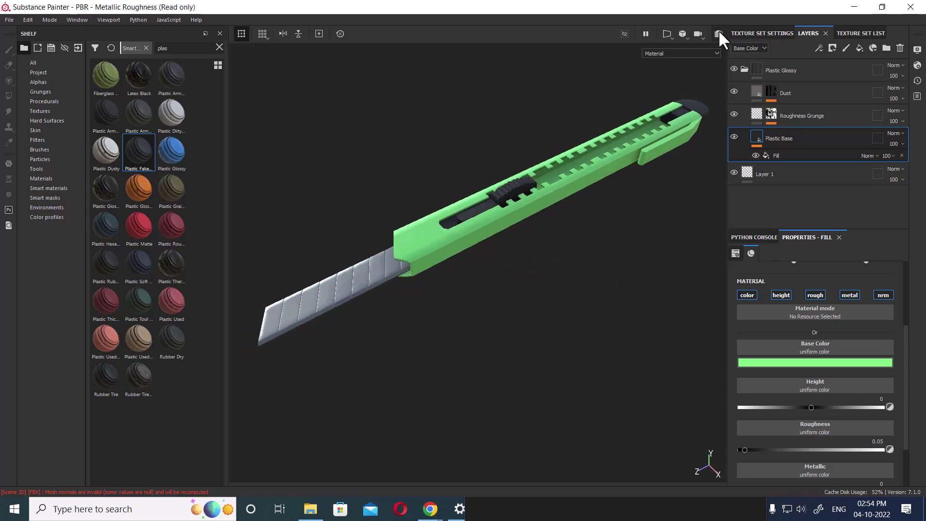
# - Switch the viewport to Iray and enable the Dome's Clear color for a grey background
pyautogui.click(718, 34)
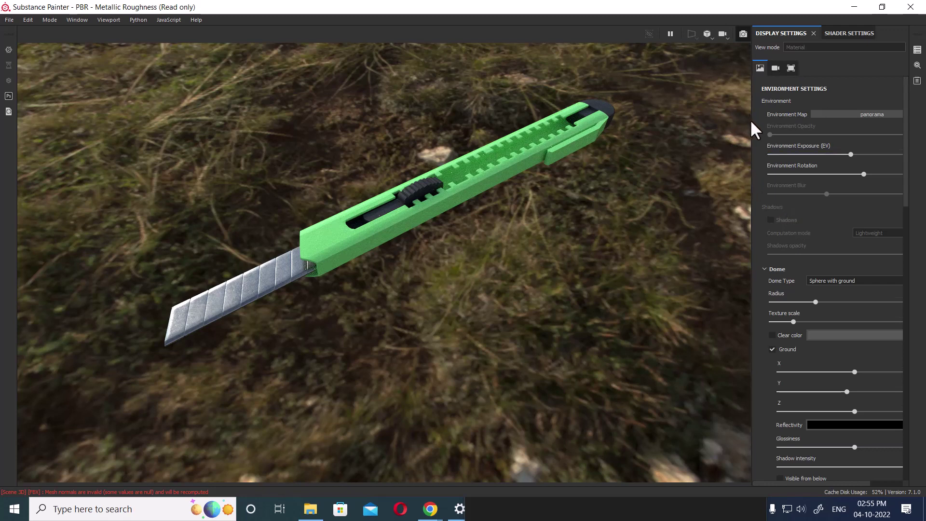
pyautogui.click(774, 68)
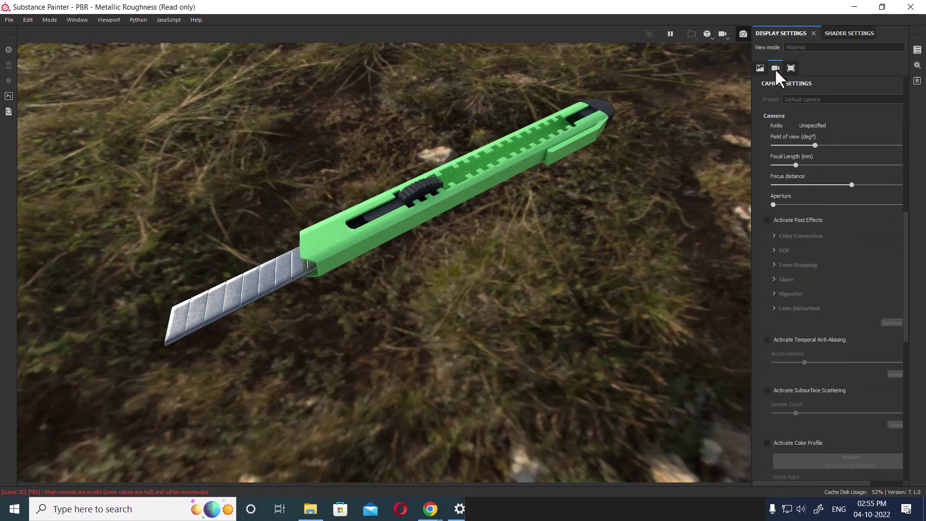
pyautogui.click(759, 68)
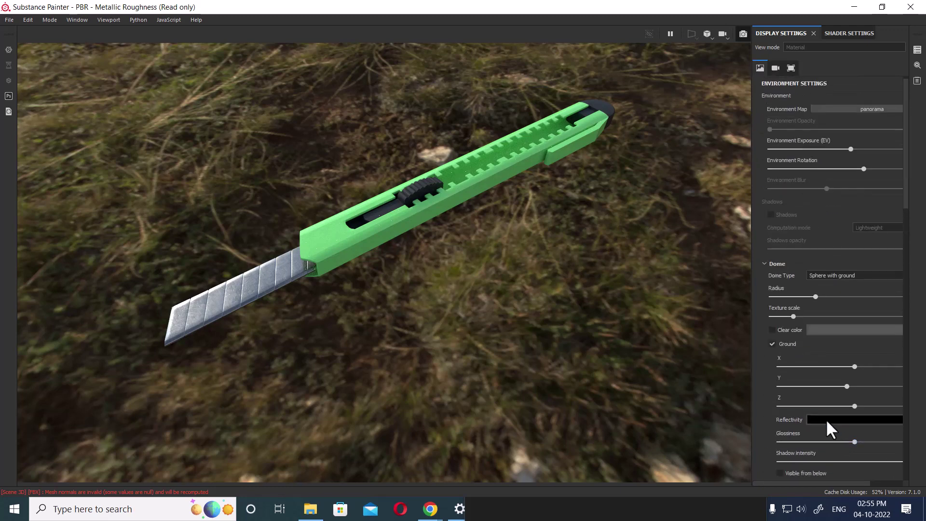
pyautogui.click(772, 330)
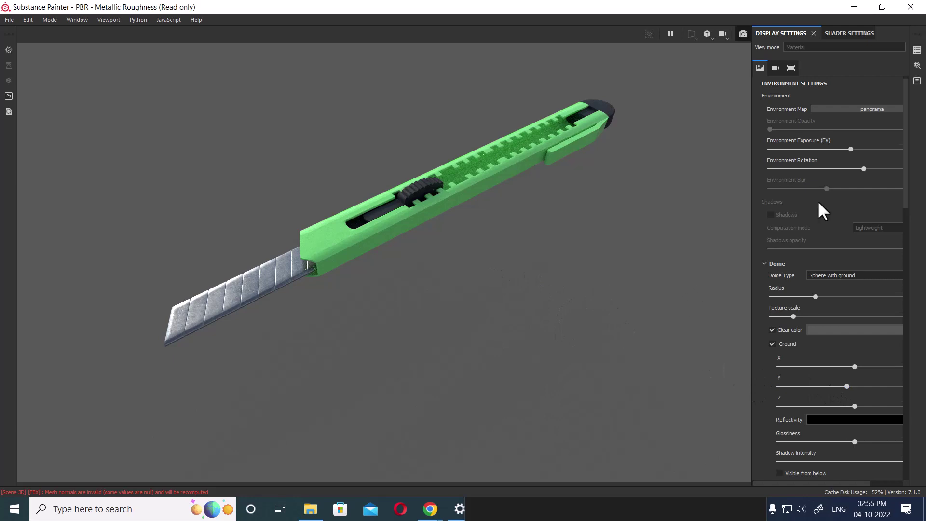
# - Raise the Iray renderer's maximum samples to 1454 and increase its maximum render time
pyautogui.click(918, 64)
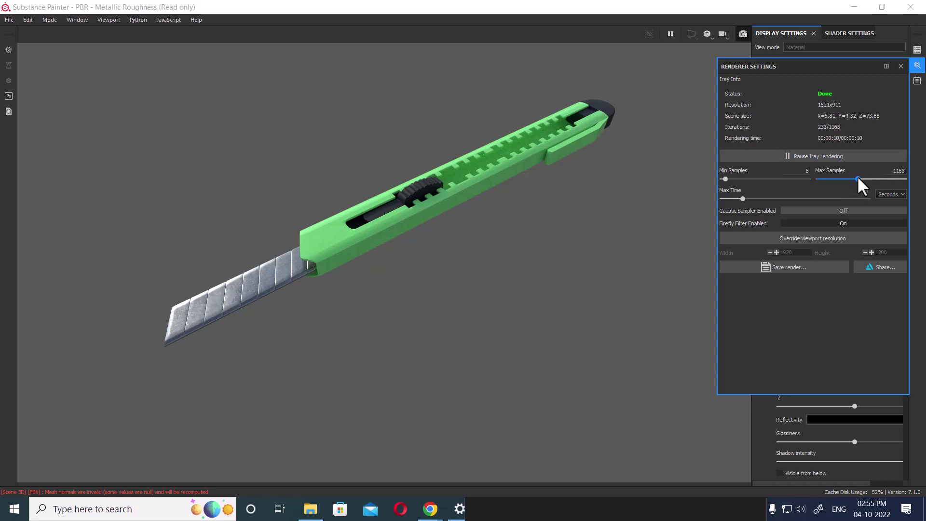
pyautogui.moveTo(857, 176); pyautogui.dragTo(859, 175)
pyautogui.moveTo(744, 201); pyautogui.dragTo(746, 200)
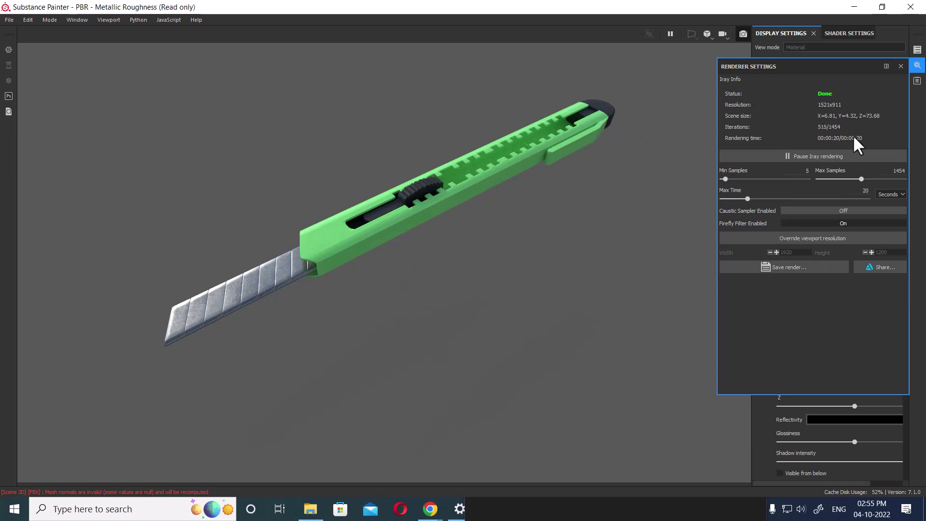
pyautogui.click(900, 66)
# - Browse the shader, texture set, renderer and log panels, ending on the display settings
pyautogui.click(842, 33)
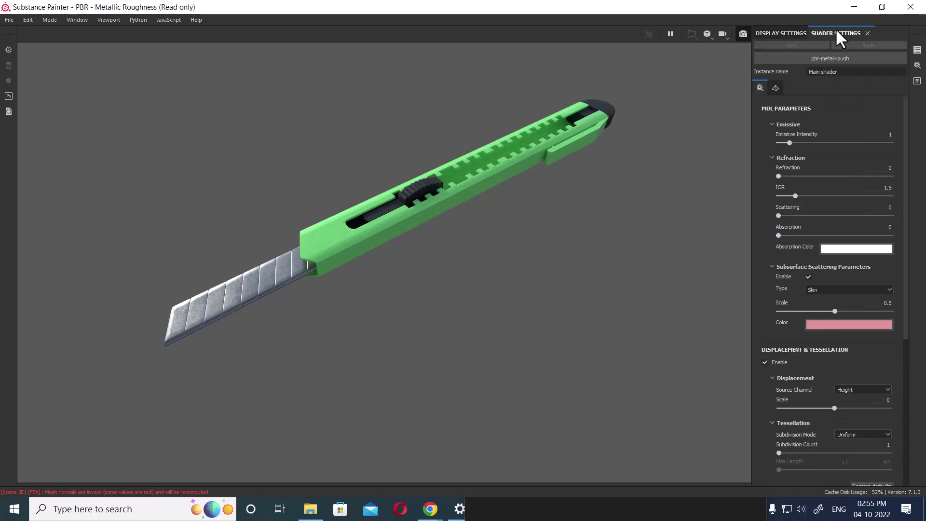
pyautogui.click(916, 50)
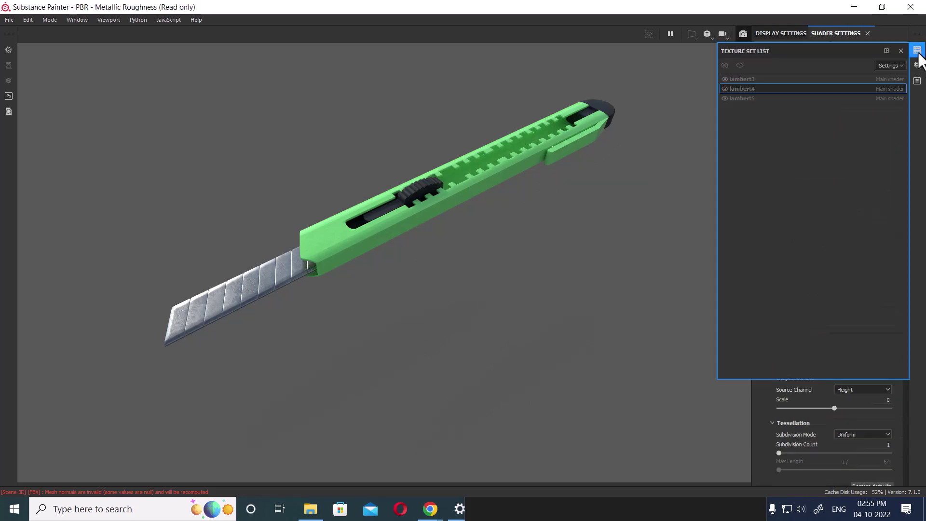
pyautogui.click(917, 65)
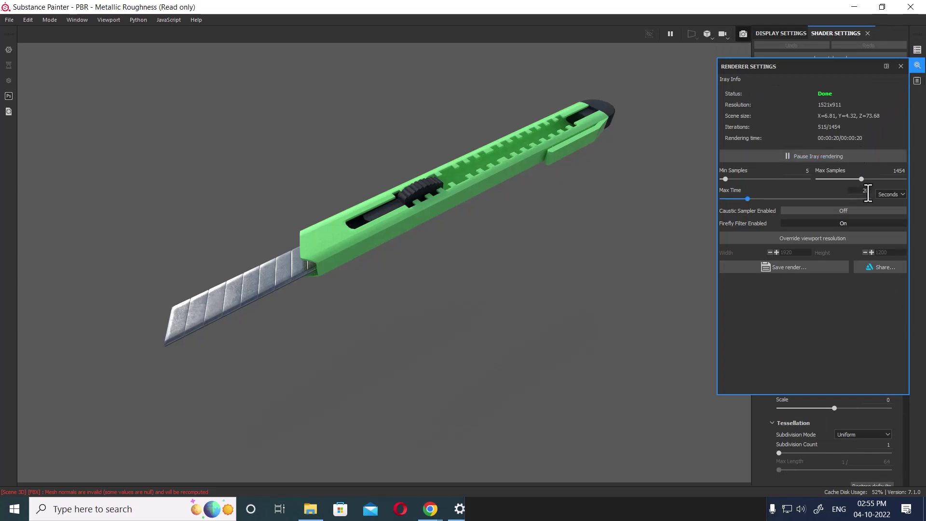
pyautogui.click(917, 66)
pyautogui.click(917, 49)
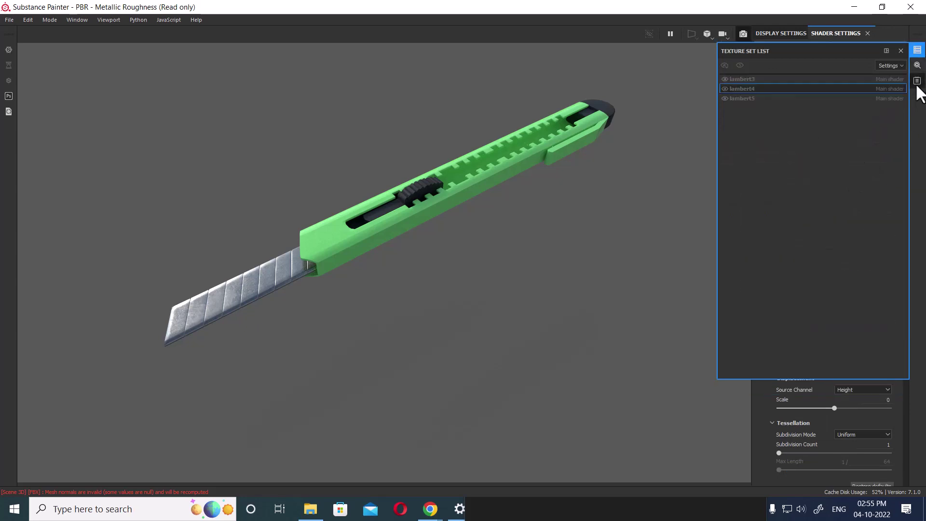
pyautogui.click(917, 81)
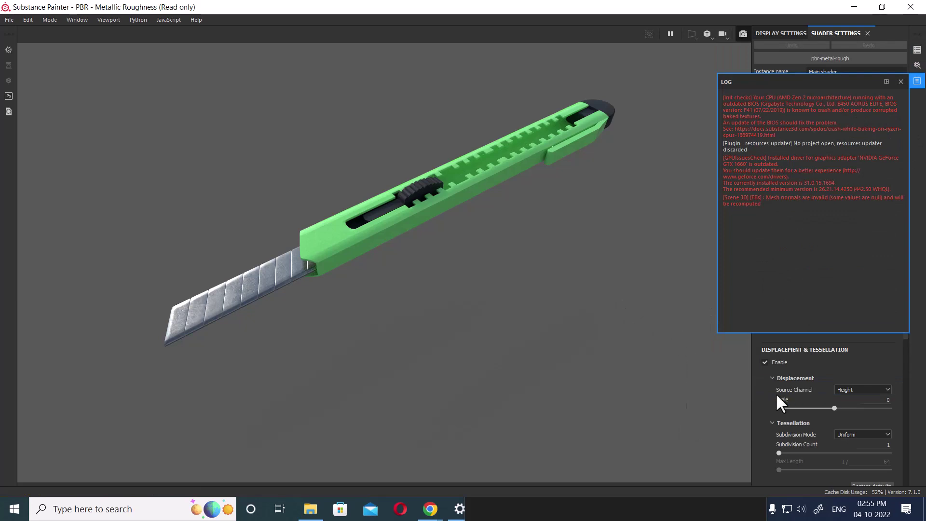
pyautogui.click(916, 81)
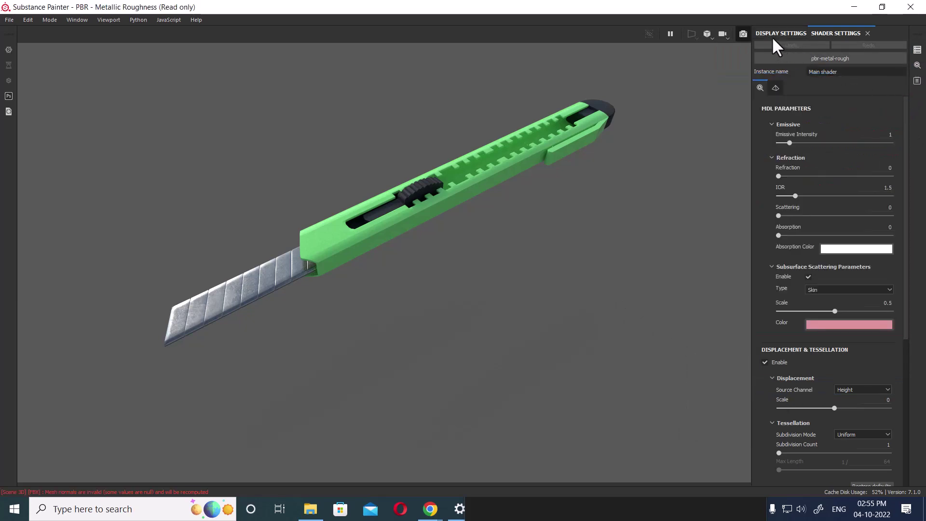
pyautogui.click(774, 33)
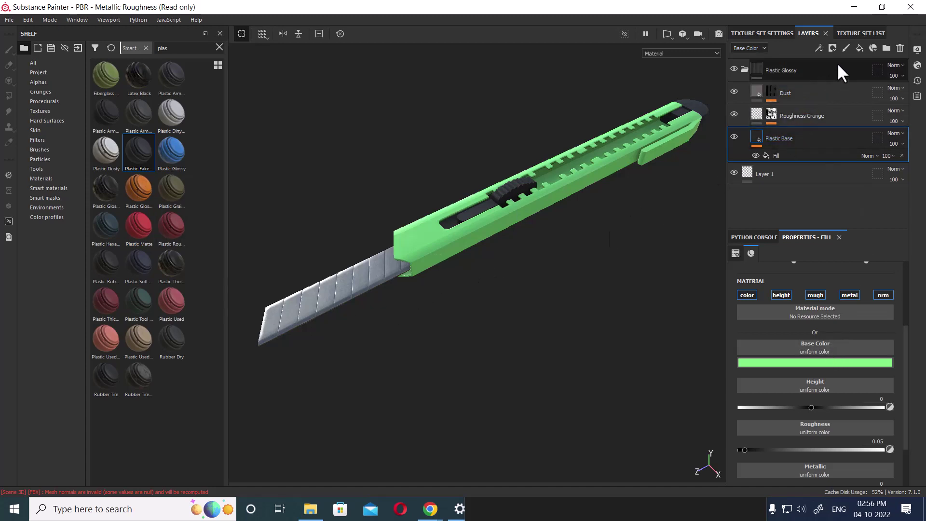
# - Check the texture set list and mesh maps, then select the Plastic Glossy folder in Layers
pyautogui.click(857, 33)
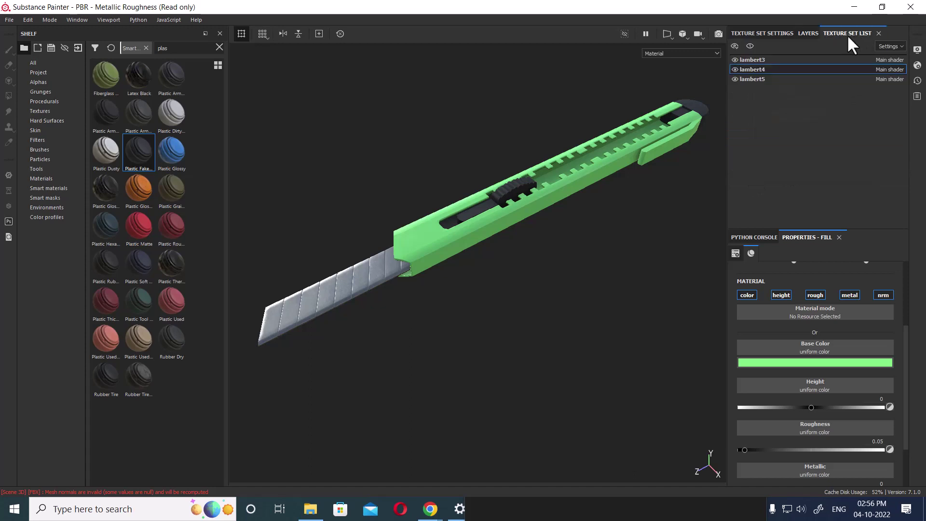
pyautogui.click(802, 34)
pyautogui.click(772, 34)
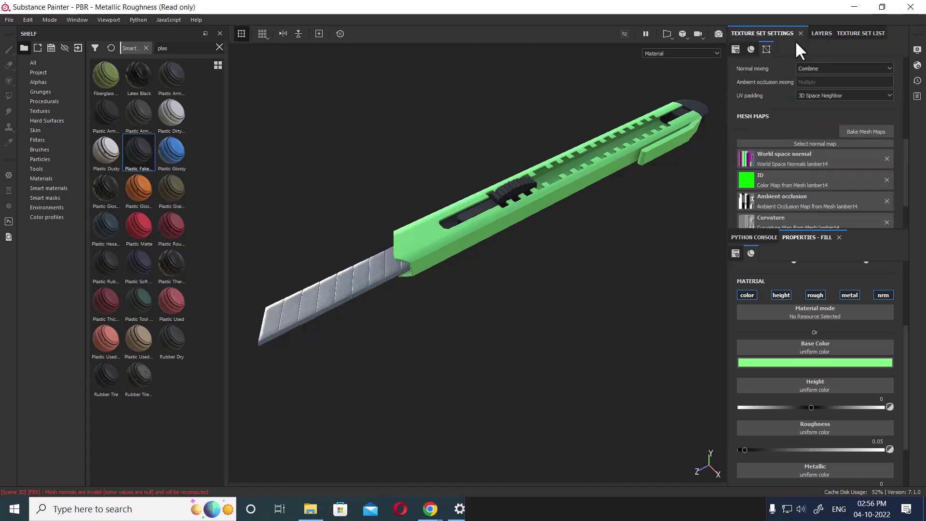
pyautogui.click(825, 34)
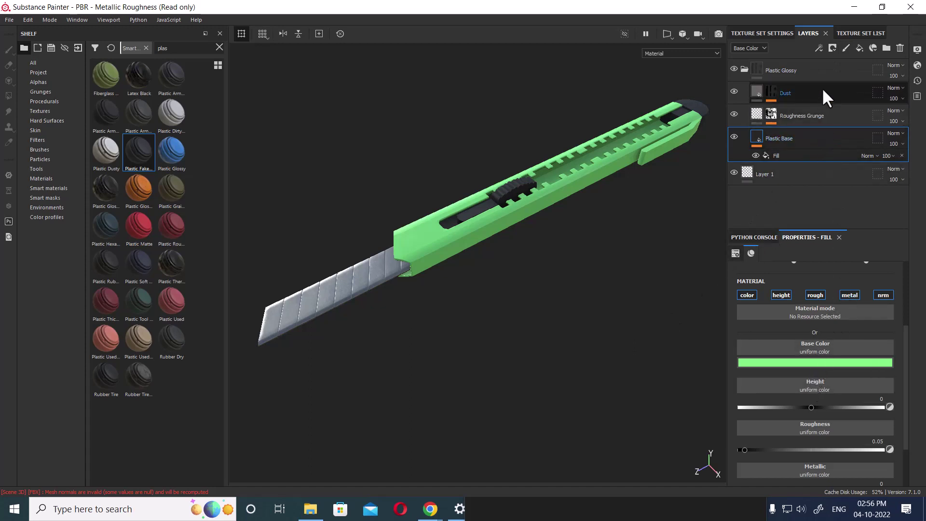
pyautogui.click(808, 71)
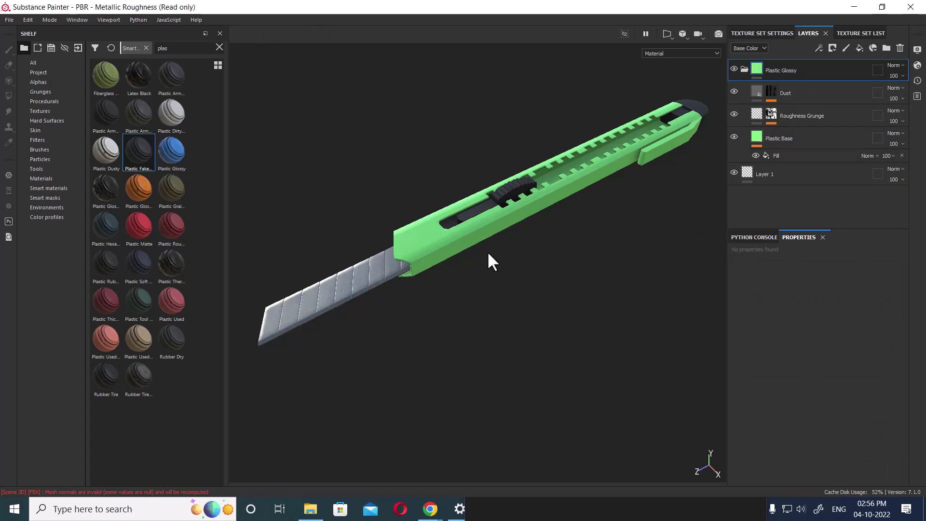
pyautogui.moveTo(331, 265)
pyautogui.keyDown('alt'); pyautogui.mouseDown()
pyautogui.moveTo(603, 201)
pyautogui.moveTo(490, 192)
pyautogui.moveTo(533, 196)
pyautogui.moveTo(562, 242)
pyautogui.moveTo(576, 224)
pyautogui.mouseUp(); pyautogui.keyUp('alt')
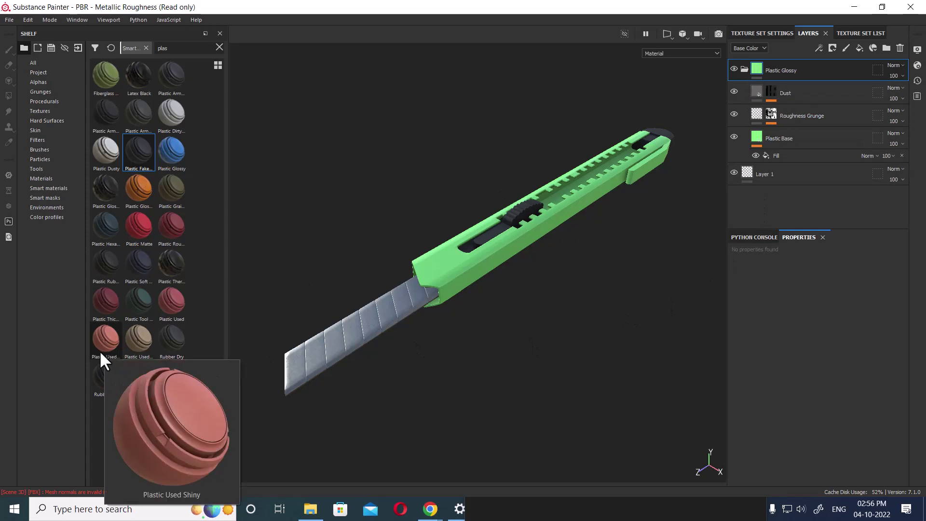
# - Drop the Plastic Tool Worn smart material on the knife body and expand its layer folder
pyautogui.rightClick(789, 67)
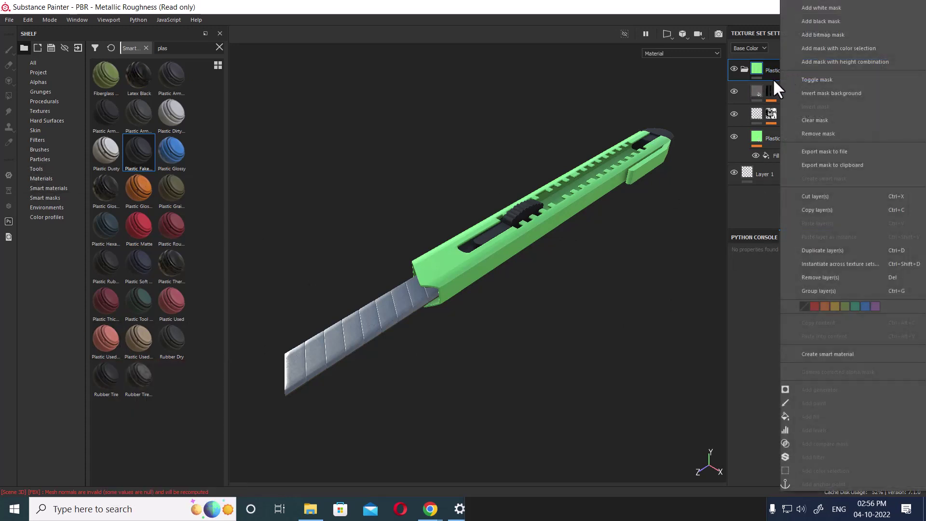
pyautogui.click(620, 368)
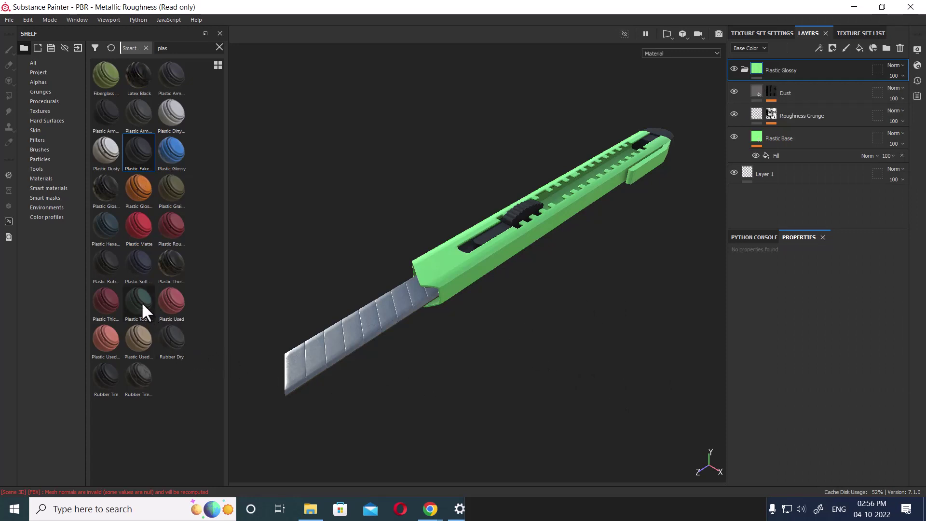
pyautogui.moveTo(142, 305); pyautogui.dragTo(476, 271)
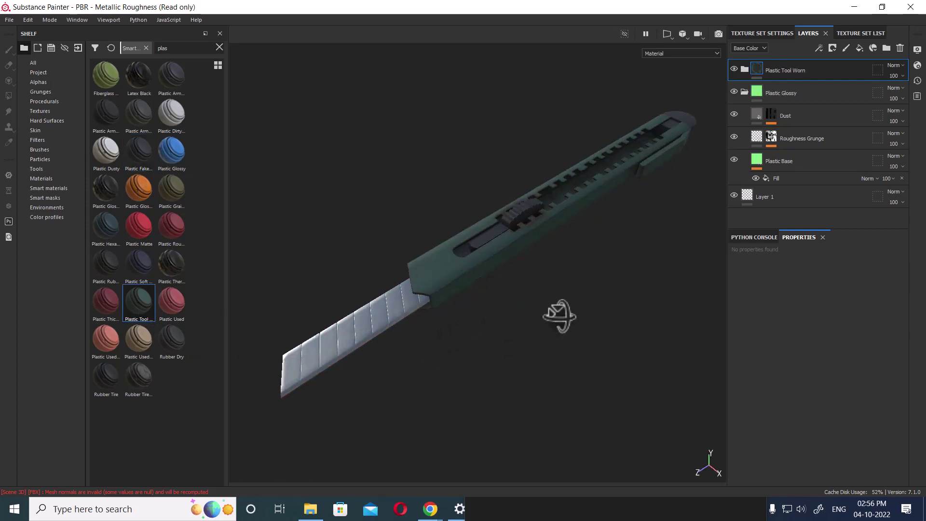
pyautogui.keyDown('alt'); pyautogui.moveTo(585, 286); pyautogui.dragTo(646, 419, button='right'); pyautogui.keyUp('alt')
pyautogui.scroll(2, 655, 311)
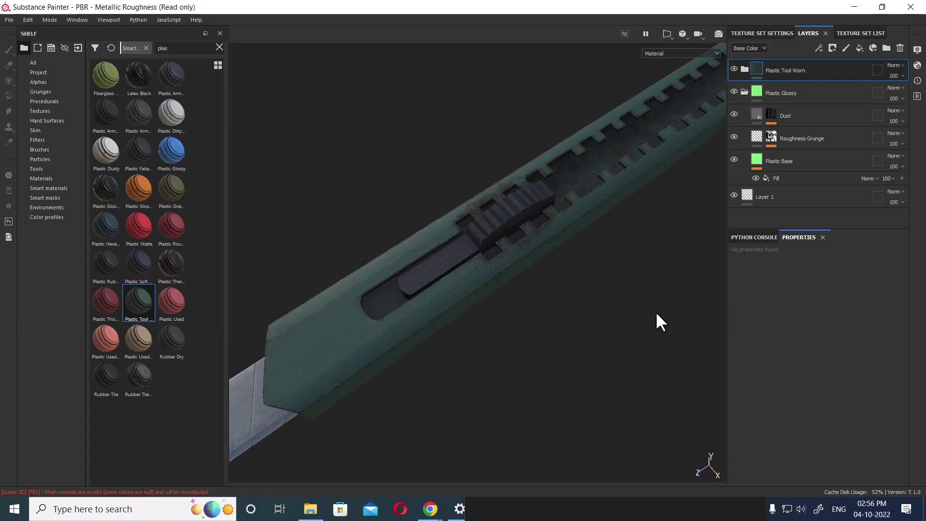
pyautogui.keyDown('alt'); pyautogui.moveTo(655, 311); pyautogui.dragTo(634, 294); pyautogui.keyUp('alt')
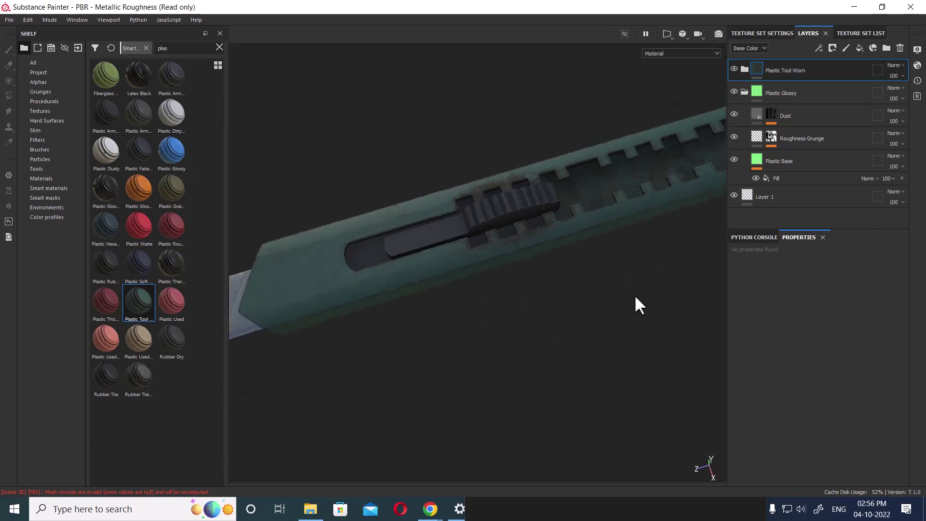
pyautogui.keyDown('alt'); pyautogui.moveTo(634, 294); pyautogui.dragTo(581, 314, button='middle'); pyautogui.keyUp('alt')
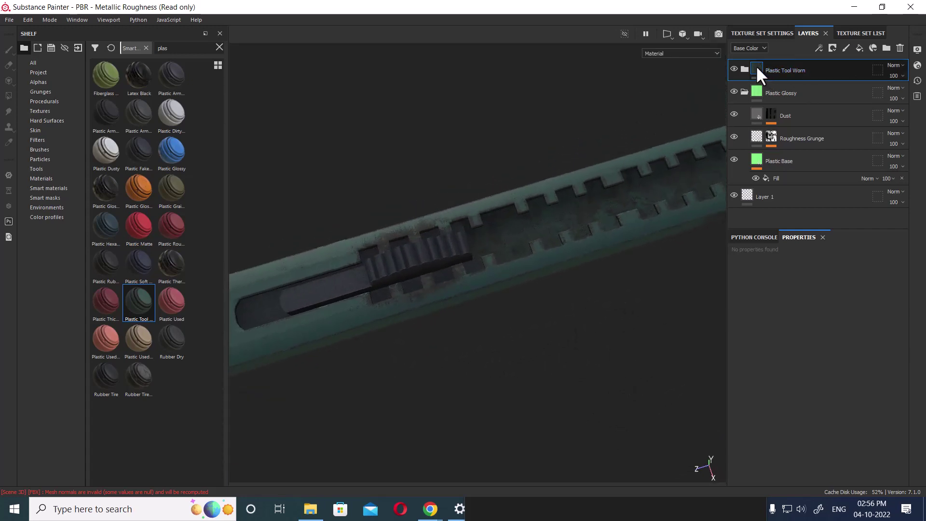
pyautogui.click(743, 68)
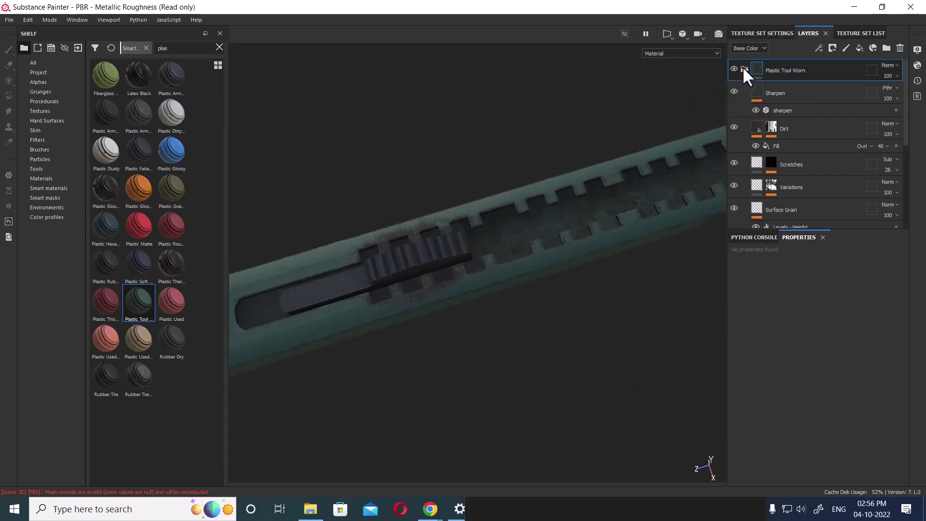
# - Lower the Plastic Tool Worn folder's opacity to 88 and reframe the whole knife
pyautogui.click(756, 90)
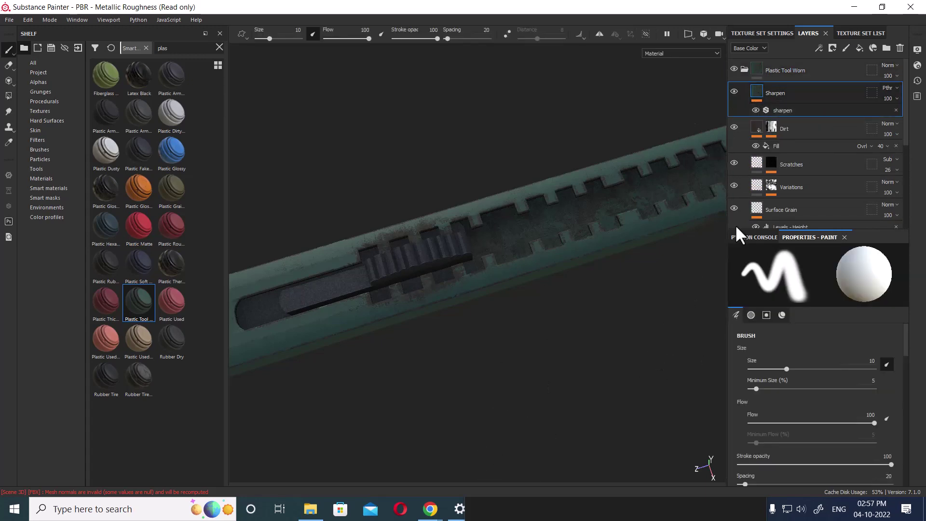
pyautogui.click(761, 69)
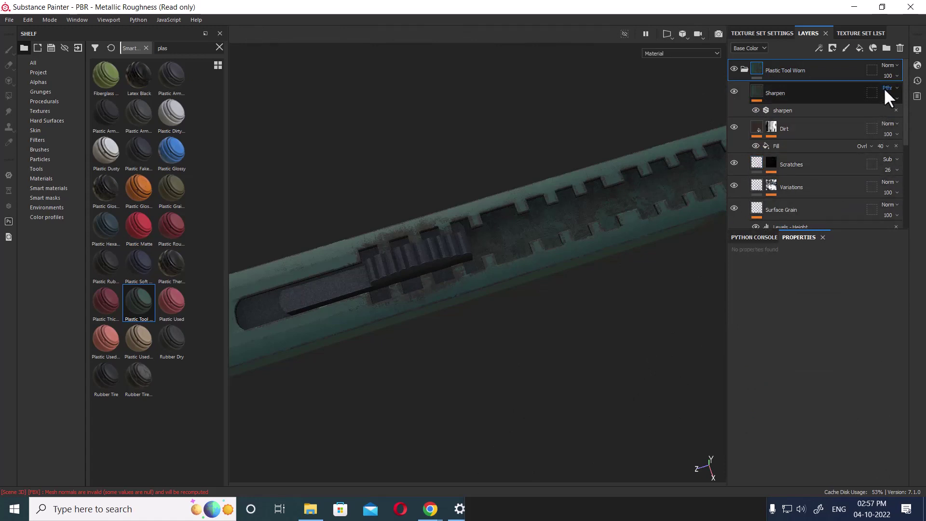
pyautogui.click(894, 75)
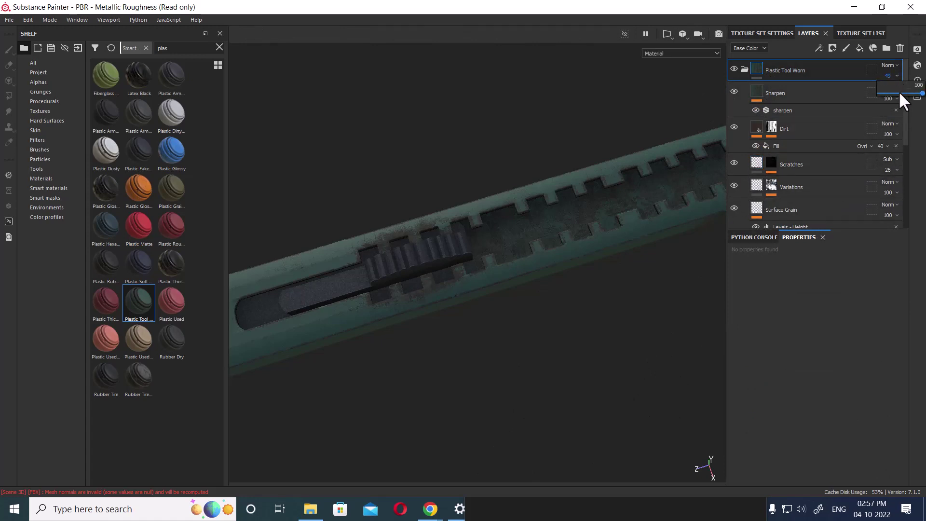
pyautogui.moveTo(899, 90)
pyautogui.mouseDown()
pyautogui.moveTo(889, 91)
pyautogui.moveTo(915, 90)
pyautogui.mouseUp()
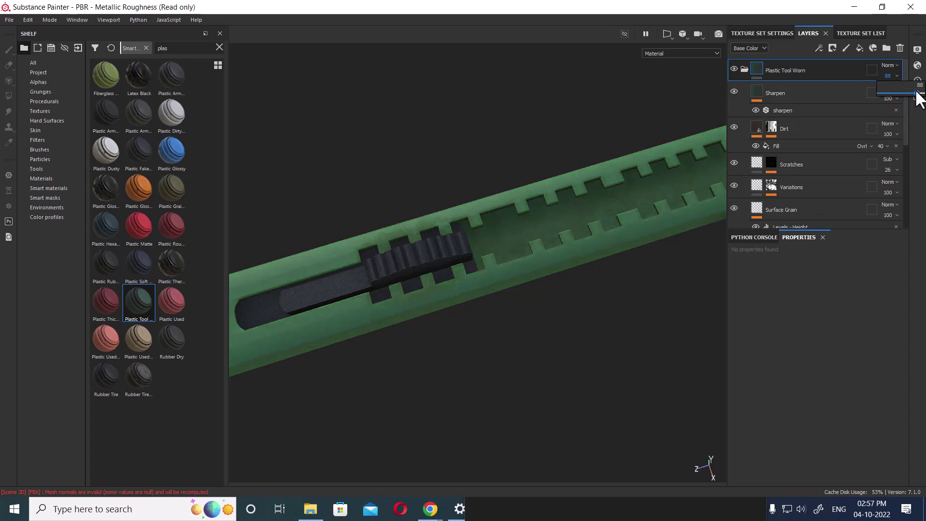
pyautogui.keyDown('alt'); pyautogui.moveTo(604, 278); pyautogui.dragTo(617, 177, button='right'); pyautogui.keyUp('alt')
pyautogui.keyDown('alt'); pyautogui.moveTo(617, 178); pyautogui.dragTo(616, 231, button='middle'); pyautogui.keyUp('alt')
pyautogui.moveTo(616, 232)
pyautogui.keyDown('alt'); pyautogui.mouseDown()
pyautogui.moveTo(597, 190)
pyautogui.moveTo(580, 182)
pyautogui.mouseUp(); pyautogui.keyUp('alt')
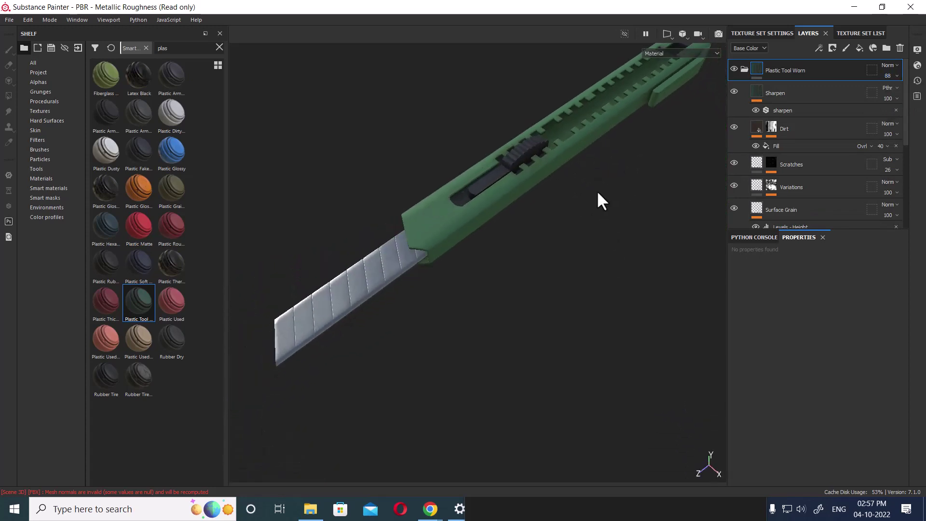
pyautogui.moveTo(579, 180)
pyautogui.keyDown('alt'); pyautogui.mouseDown(button='middle')
pyautogui.moveTo(620, 209)
pyautogui.moveTo(607, 220)
pyautogui.mouseUp(button='middle'); pyautogui.keyUp('alt')
pyautogui.keyDown('alt'); pyautogui.moveTo(607, 221); pyautogui.dragTo(577, 274, button='right'); pyautogui.keyUp('alt')
pyautogui.keyDown('alt'); pyautogui.moveTo(576, 275); pyautogui.dragTo(591, 268); pyautogui.keyUp('alt')
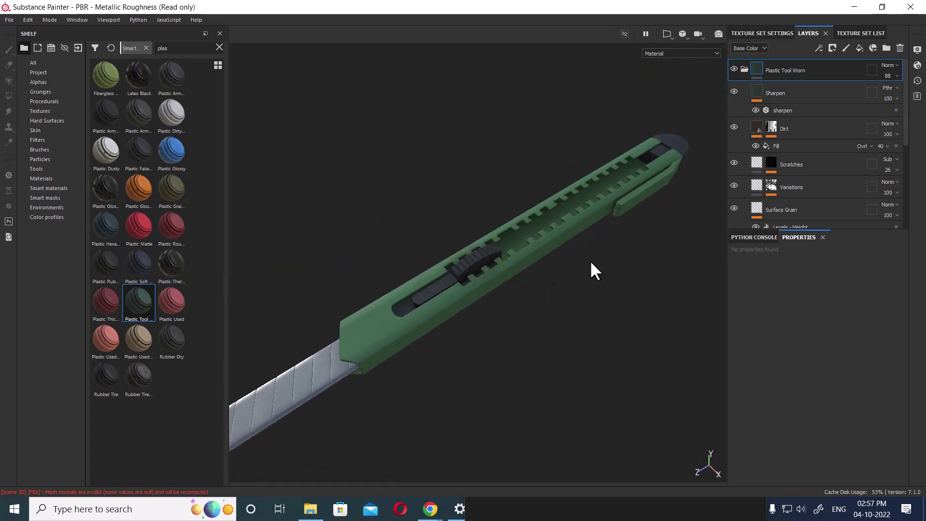
pyautogui.scroll(-3, 820, 144)
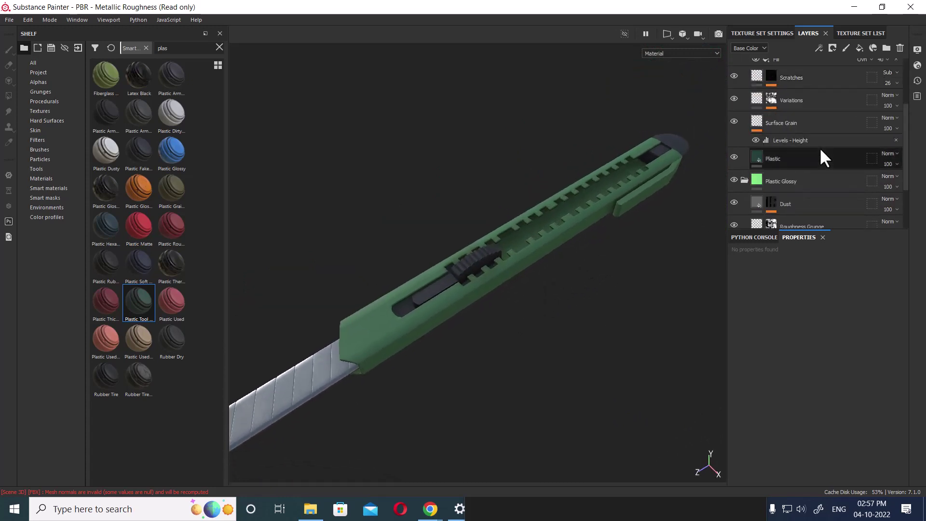
# - Eyedrop Plastic Glossy's bright green into the Plastic fill layer's base colour
pyautogui.click(759, 158)
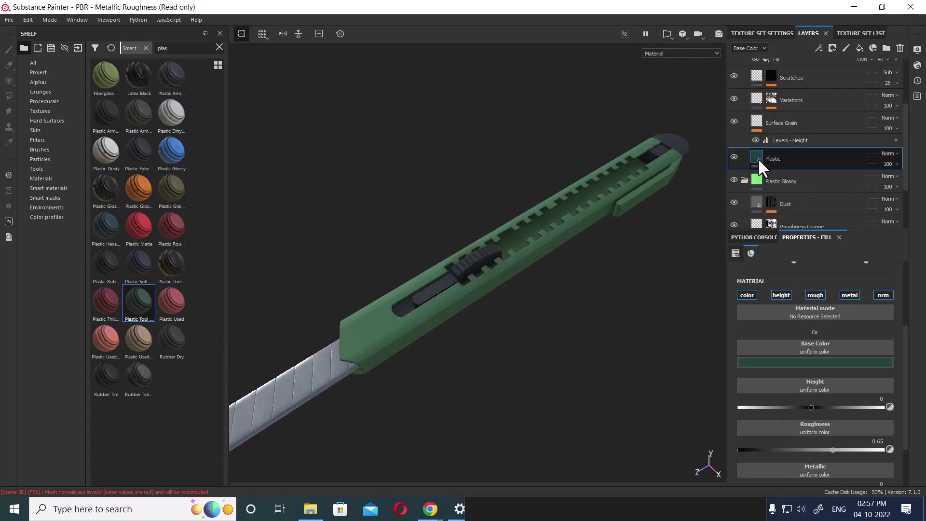
pyautogui.click(826, 363)
pyautogui.click(837, 374)
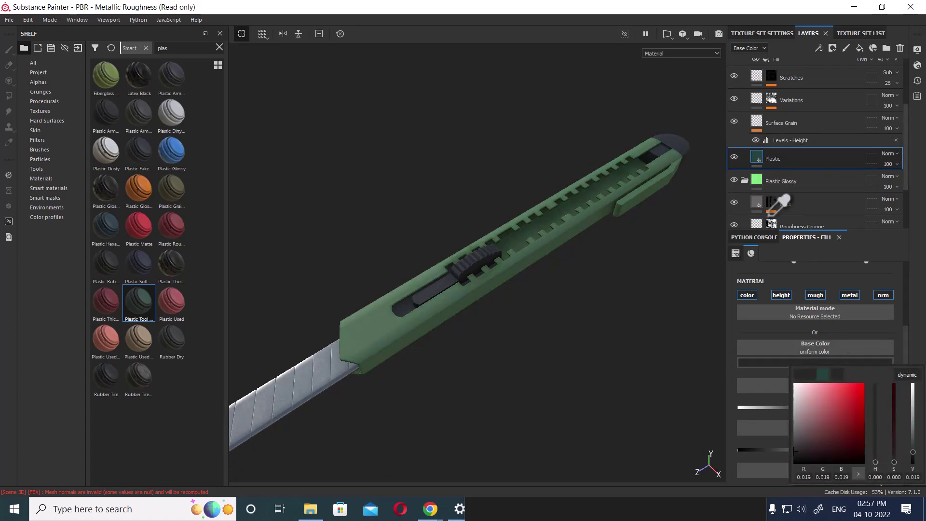
pyautogui.click(757, 180)
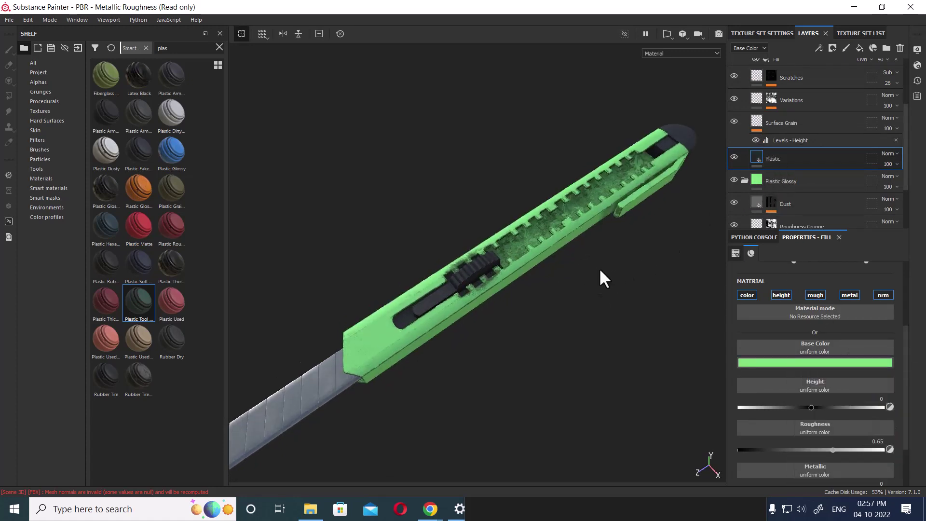
pyautogui.moveTo(600, 275)
pyautogui.keyDown('alt'); pyautogui.mouseDown(button='right')
pyautogui.moveTo(621, 325)
pyautogui.moveTo(697, 380)
pyautogui.moveTo(588, 345)
pyautogui.moveTo(597, 363)
pyautogui.mouseUp(button='right'); pyautogui.keyUp('alt')
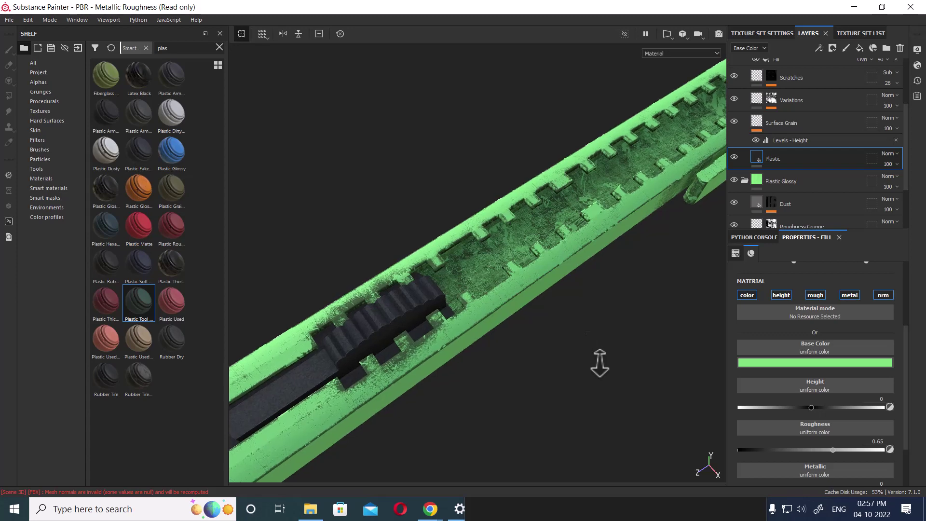
pyautogui.scroll(-3, 578, 328)
pyautogui.keyDown('alt'); pyautogui.moveTo(556, 279); pyautogui.dragTo(626, 295); pyautogui.keyUp('alt')
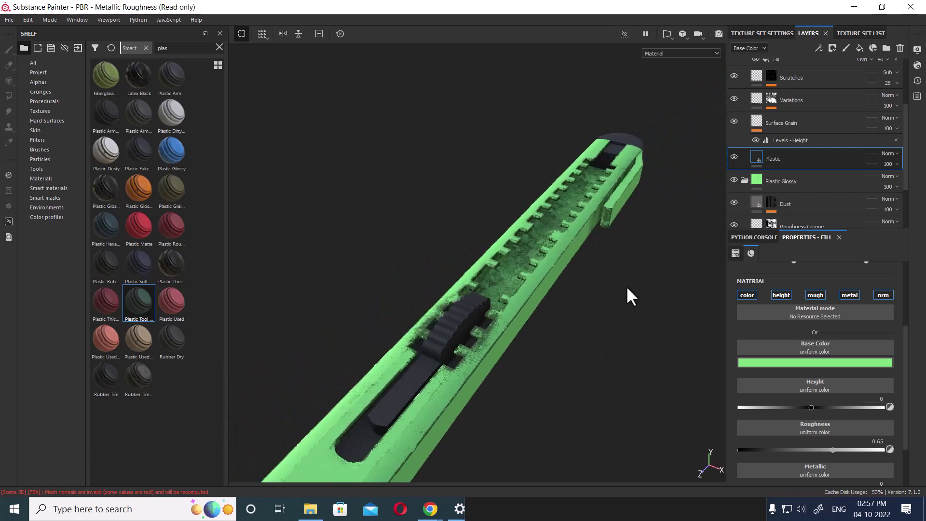
pyautogui.scroll(-3, 627, 295)
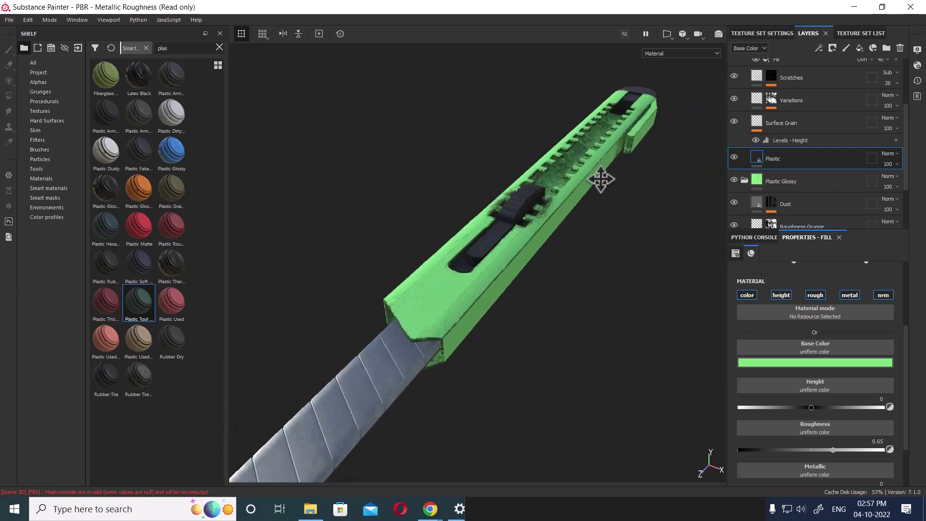
pyautogui.keyDown('alt'); pyautogui.moveTo(599, 180); pyautogui.dragTo(582, 197); pyautogui.keyUp('alt')
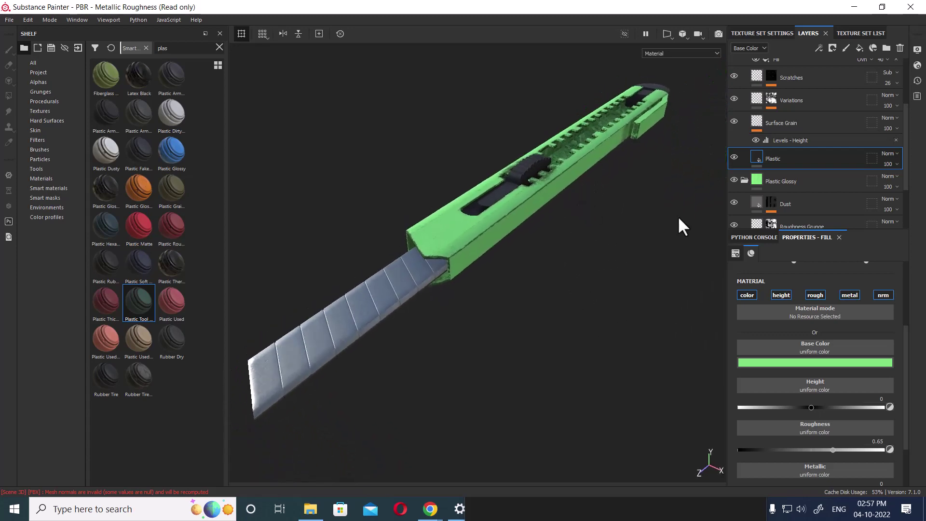
pyautogui.scroll(1, 858, 82)
pyautogui.scroll(2, 882, 112)
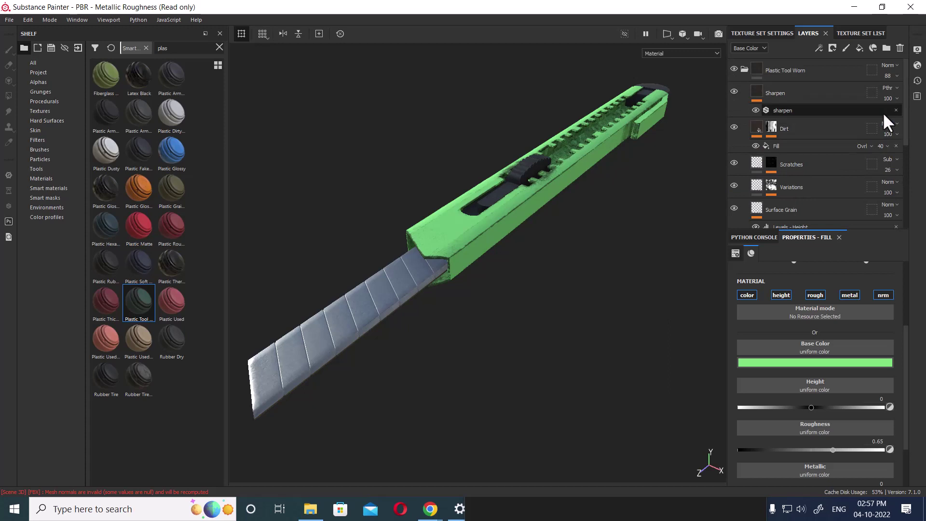
# - Restore Plastic Tool Worn's opacity to 100 and switch to the Iray rendered preview
pyautogui.click(895, 65)
pyautogui.click(892, 74)
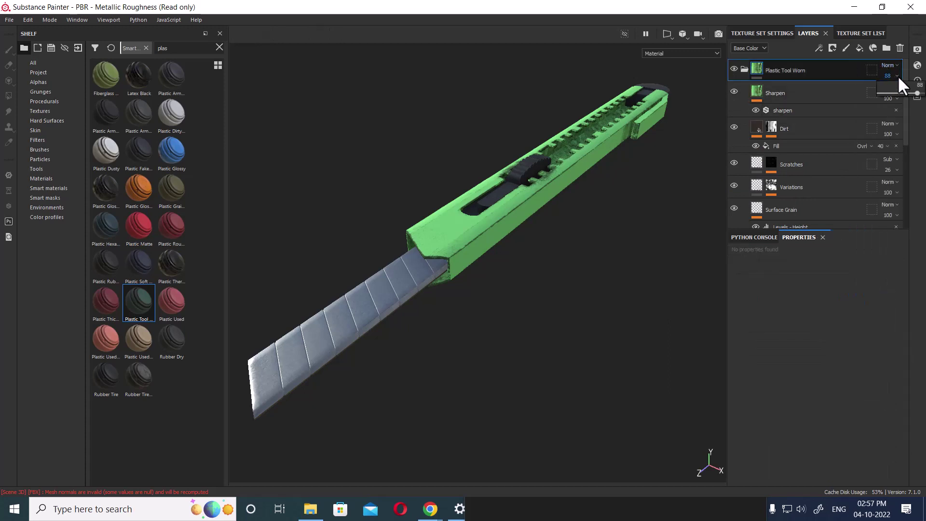
pyautogui.moveTo(906, 96); pyautogui.dragTo(920, 94)
pyautogui.moveTo(705, 218)
pyautogui.keyDown('alt'); pyautogui.mouseDown()
pyautogui.moveTo(560, 292)
pyautogui.moveTo(583, 261)
pyautogui.mouseUp(); pyautogui.keyUp('alt')
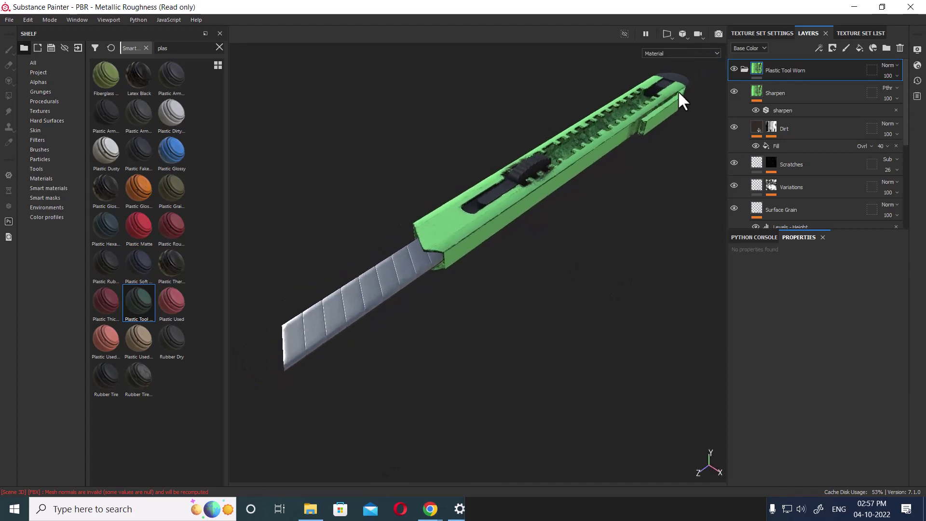
pyautogui.click(721, 37)
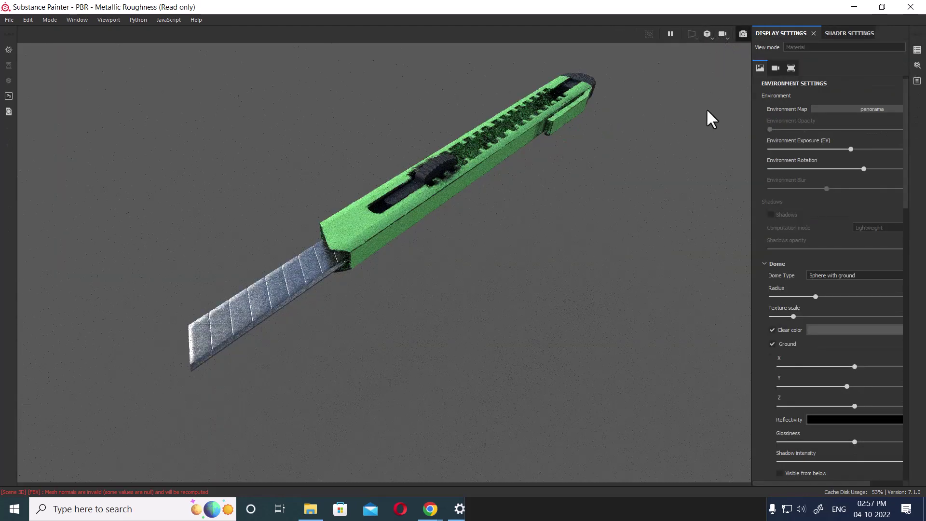